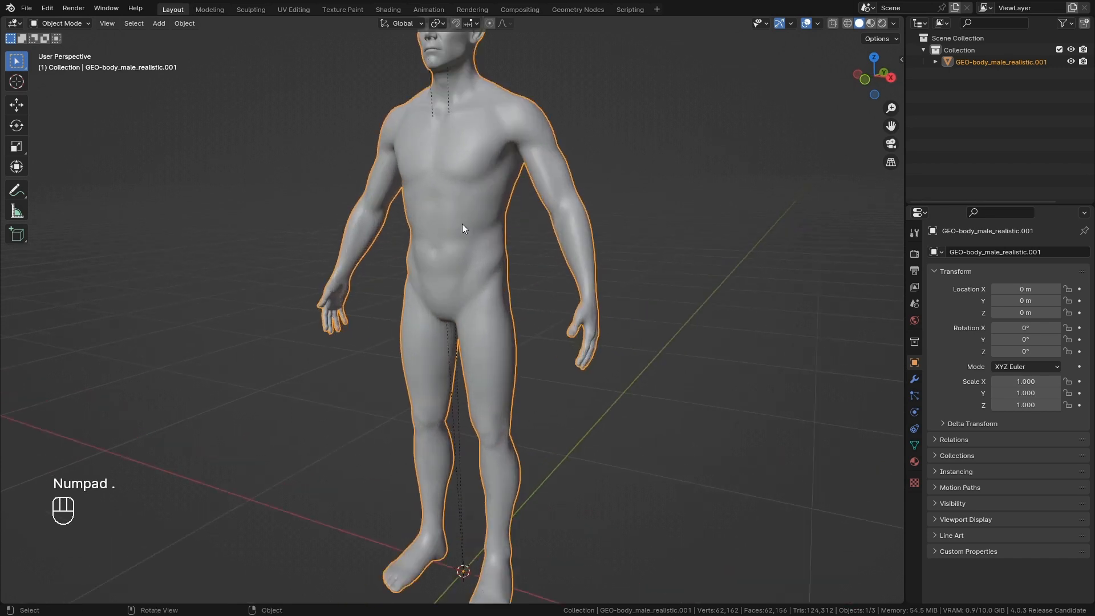
# View the Human Base Meshes catalog in an Asset Browser beside the 3D viewport, and close that area again.
pyautogui.scroll(-2, 617, 181)
pyautogui.moveTo(906, 18); pyautogui.dragTo(600, 25)
pyautogui.click(614, 22)
pyautogui.click(986, 97)
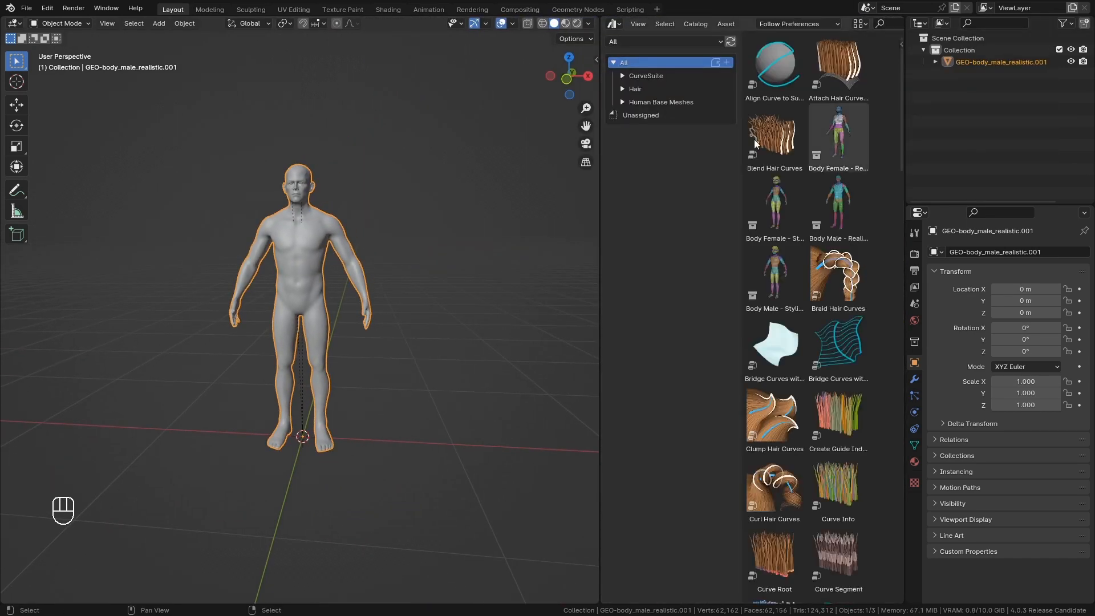
pyautogui.click(662, 104)
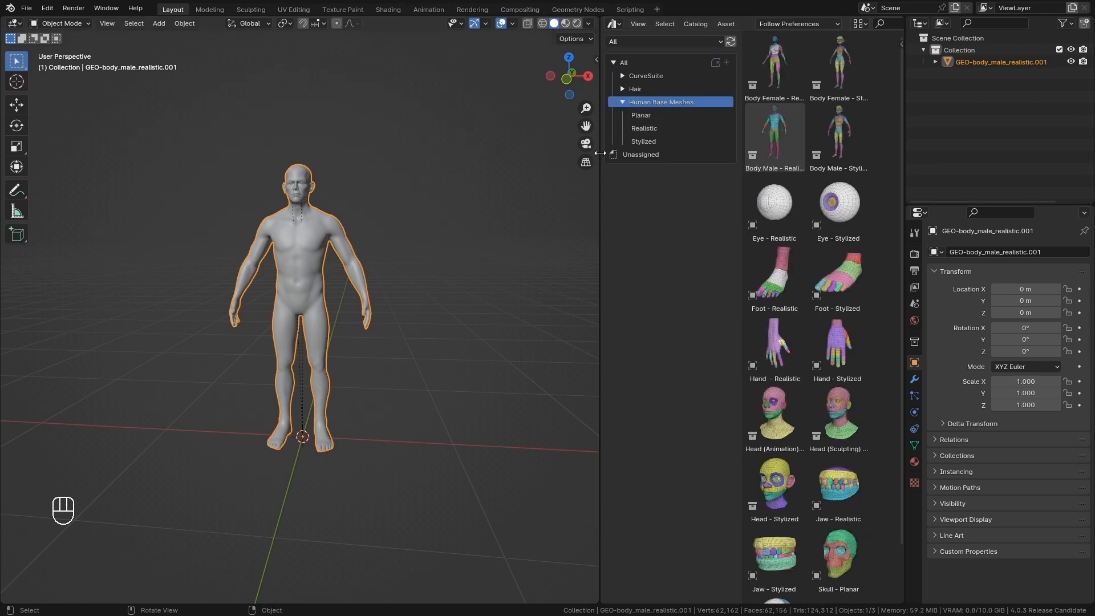
pyautogui.moveTo(600, 153); pyautogui.dragTo(541, 153)
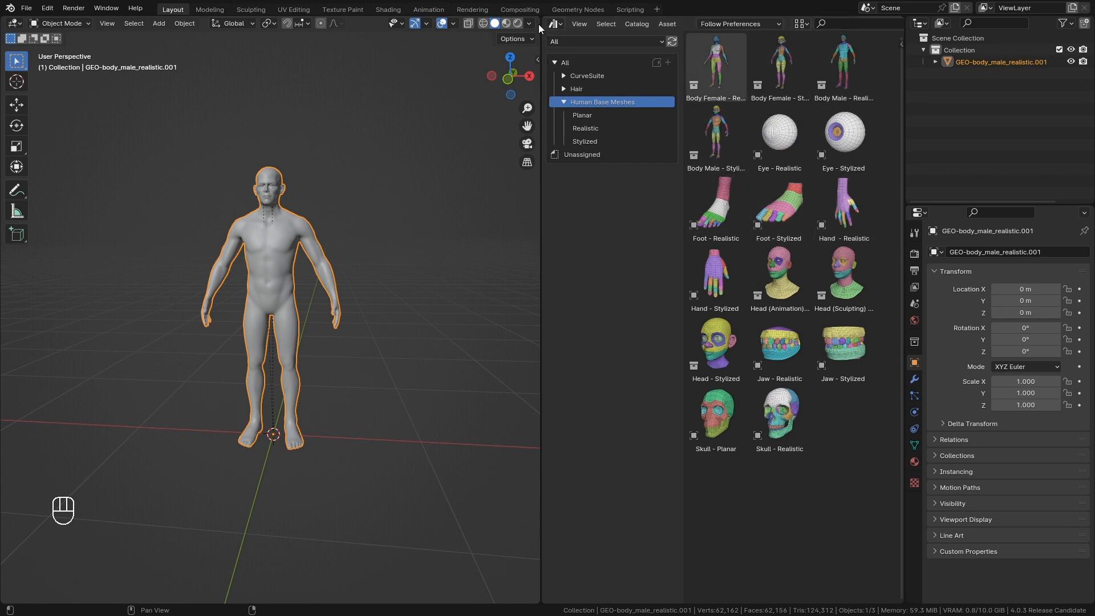
pyautogui.moveTo(539, 24); pyautogui.dragTo(582, 40)
pyautogui.scroll(1, 498, 251)
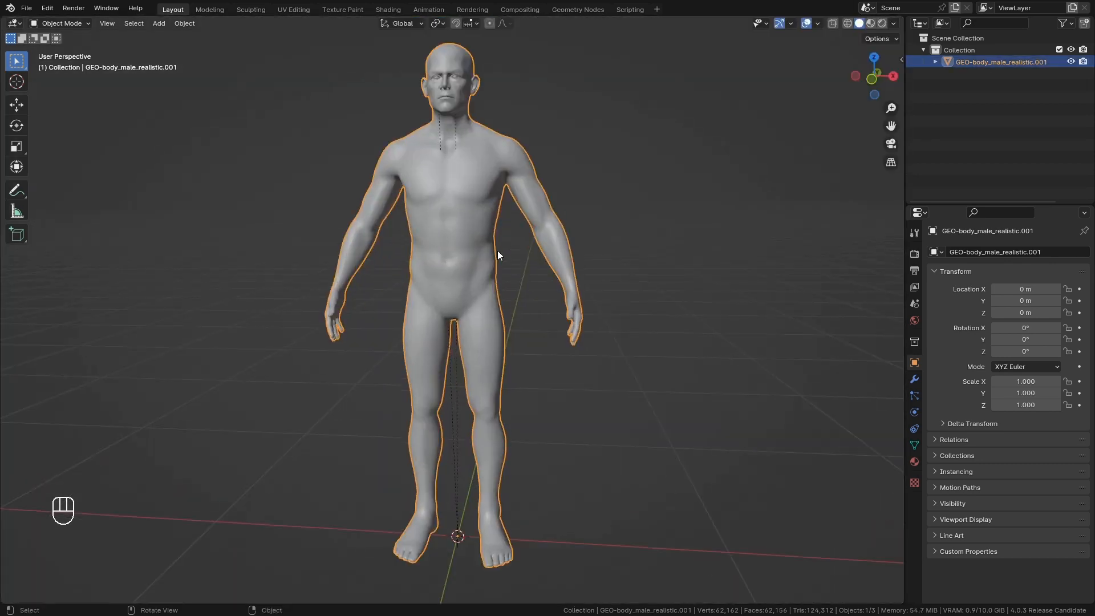
pyautogui.moveTo(499, 251); pyautogui.dragTo(573, 227, button='middle')
pyautogui.scroll(-1, 511, 251)
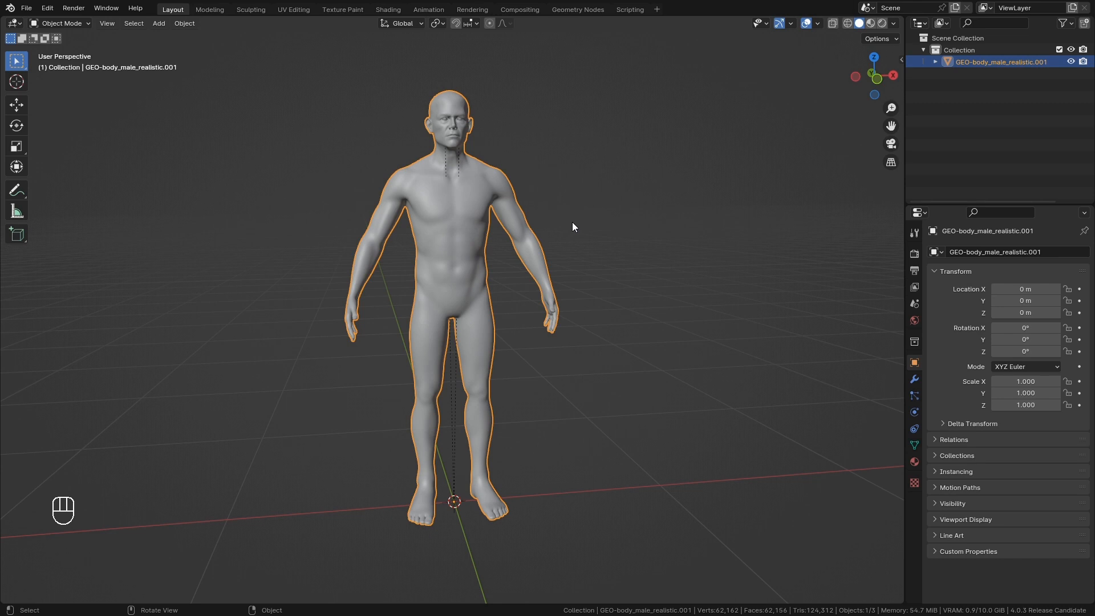
# Deselect the body mesh and add a Bezier circle curve at the scene origin.
pyautogui.hotkey('shift', 'a')
pyautogui.moveTo(554, 249)
pyautogui.click(604, 282)
pyautogui.scroll(-3, 604, 283)
pyautogui.hotkey('shift', 'a')
pyautogui.moveTo(585, 305)
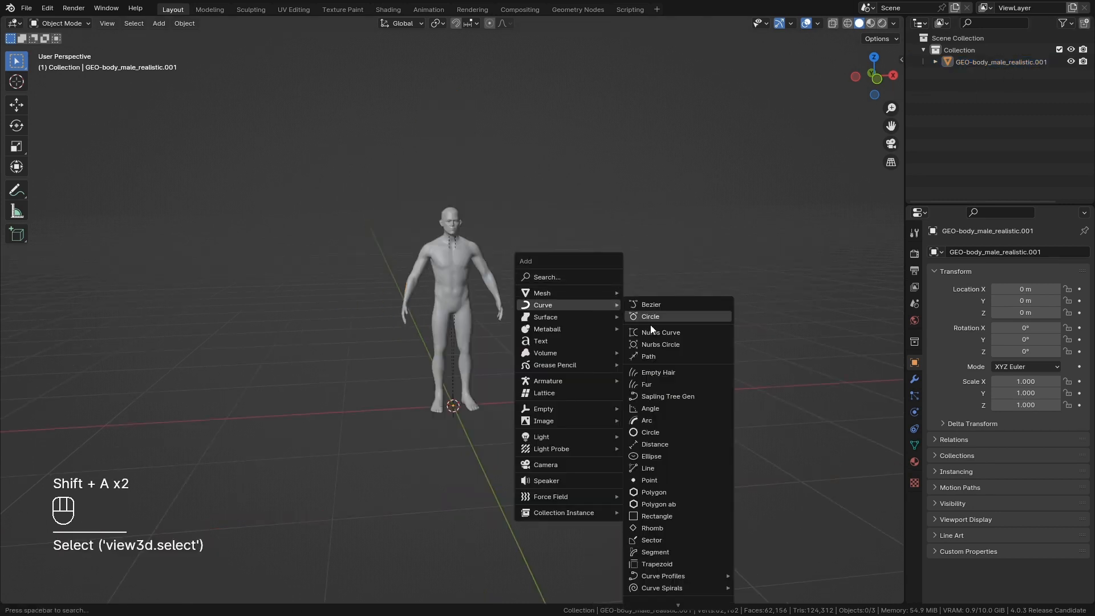
pyautogui.click(662, 317)
# Move the new circle out of Collection into the Scene Collection and rename it Bandage Proxy.
pyautogui.moveTo(975, 66); pyautogui.dragTo(960, 37)
pyautogui.doubleClick(966, 74)
pyautogui.write('Ban')
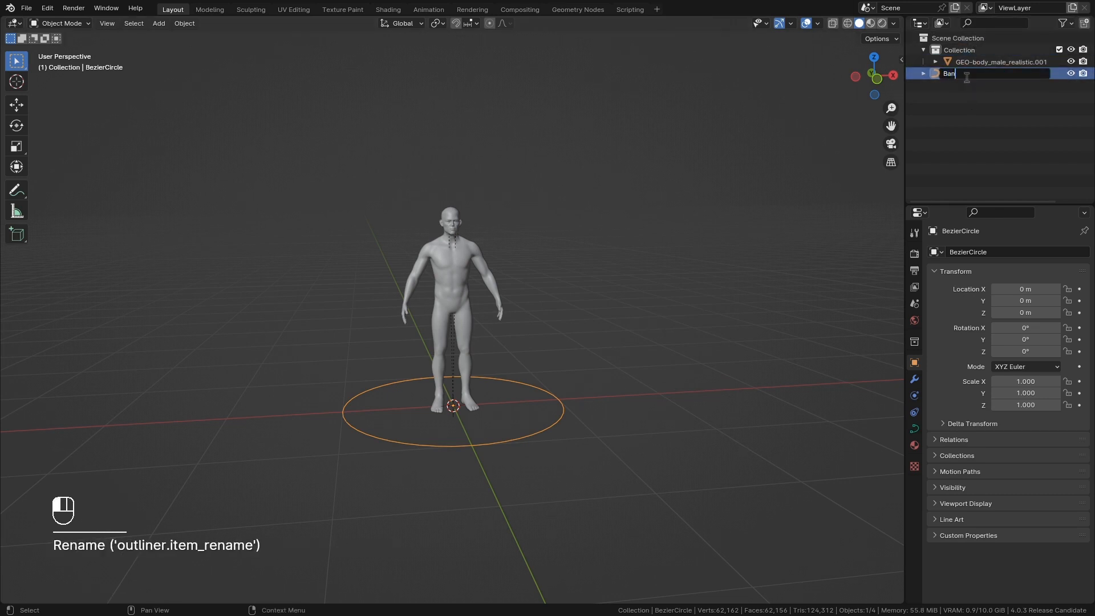
pyautogui.write('dage Proxy')
pyautogui.press('Return')
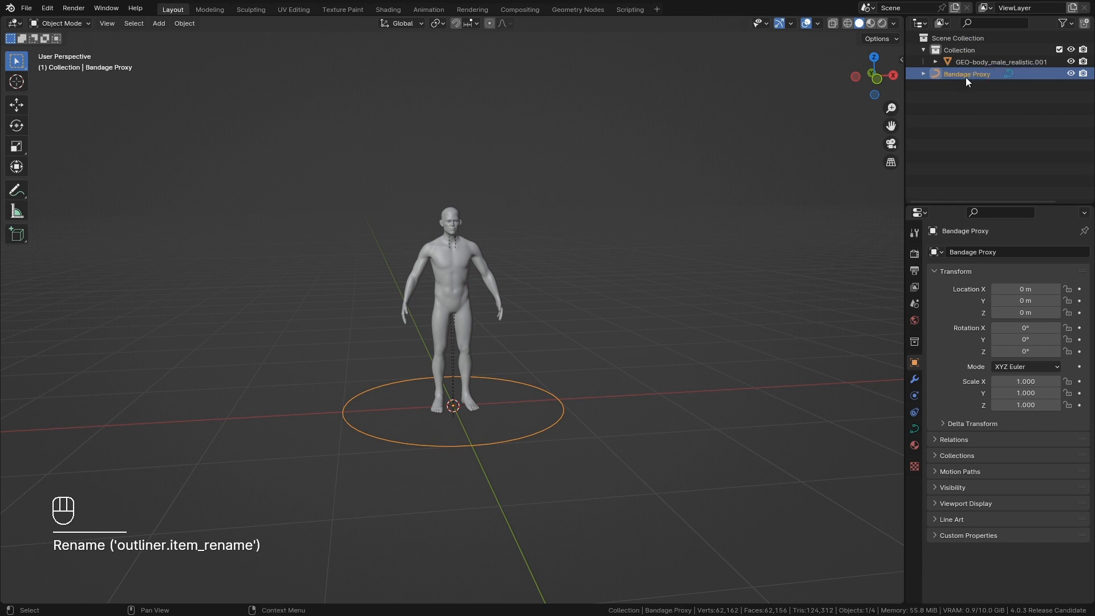
# In front view, scale the circle's control points down to limb width and move them up to the character's upper arm.
pyautogui.press('KP_1')
pyautogui.press('Tab')
pyautogui.scroll(4, 674, 258)
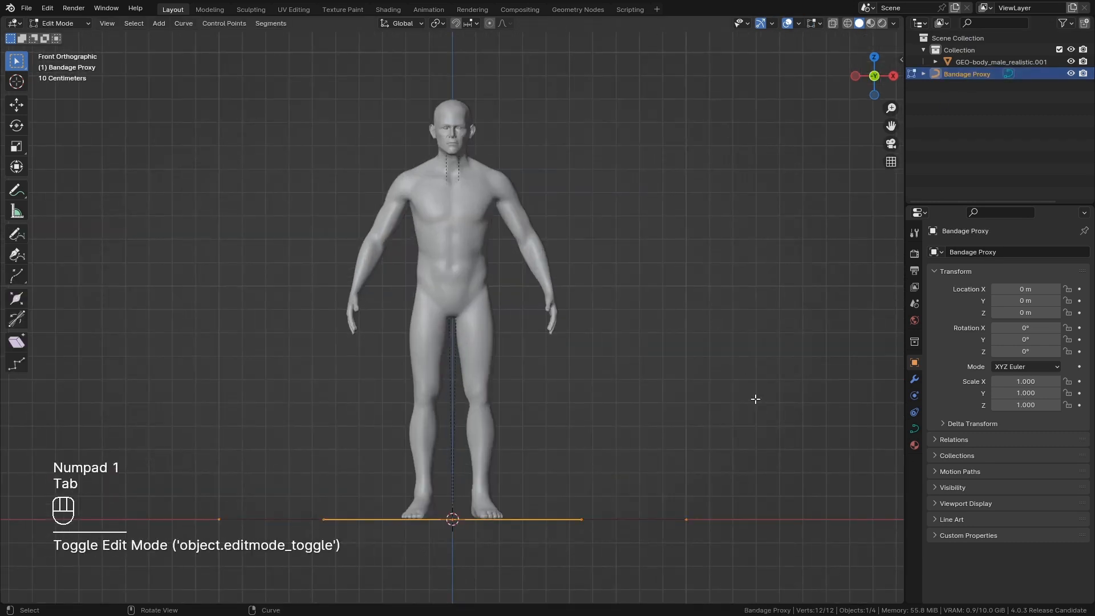
pyautogui.press('s')
pyautogui.click(506, 521)
pyautogui.press('g')
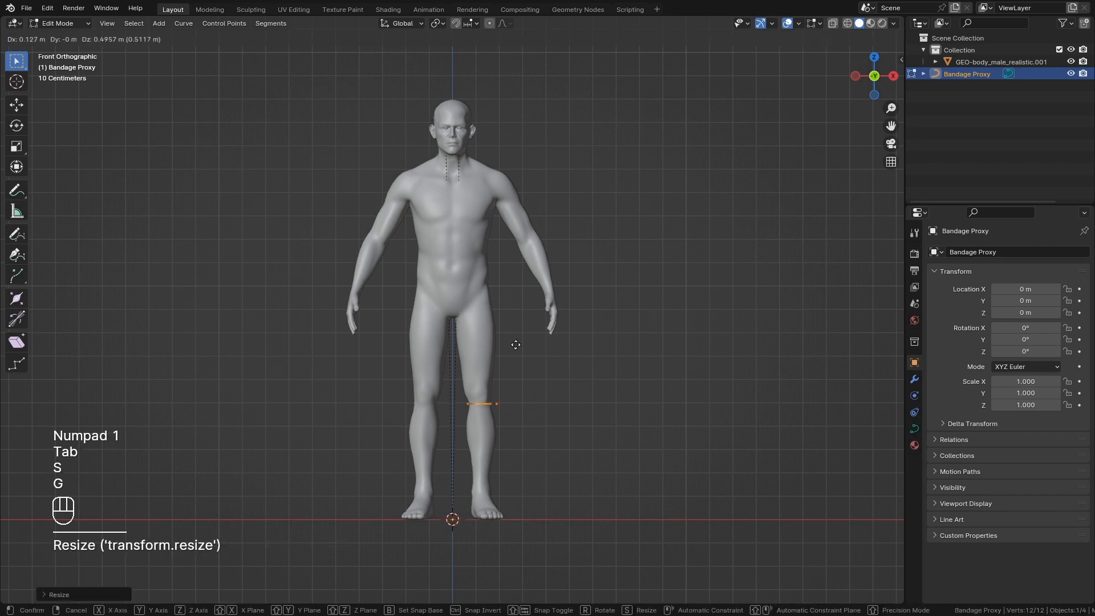
pyautogui.click(502, 234)
# Rotate the circle so it crosses the upper arm at a right angle, and adjust its position on the arm.
pyautogui.scroll(8, 701, 316)
pyautogui.press('r')
pyautogui.click(686, 252)
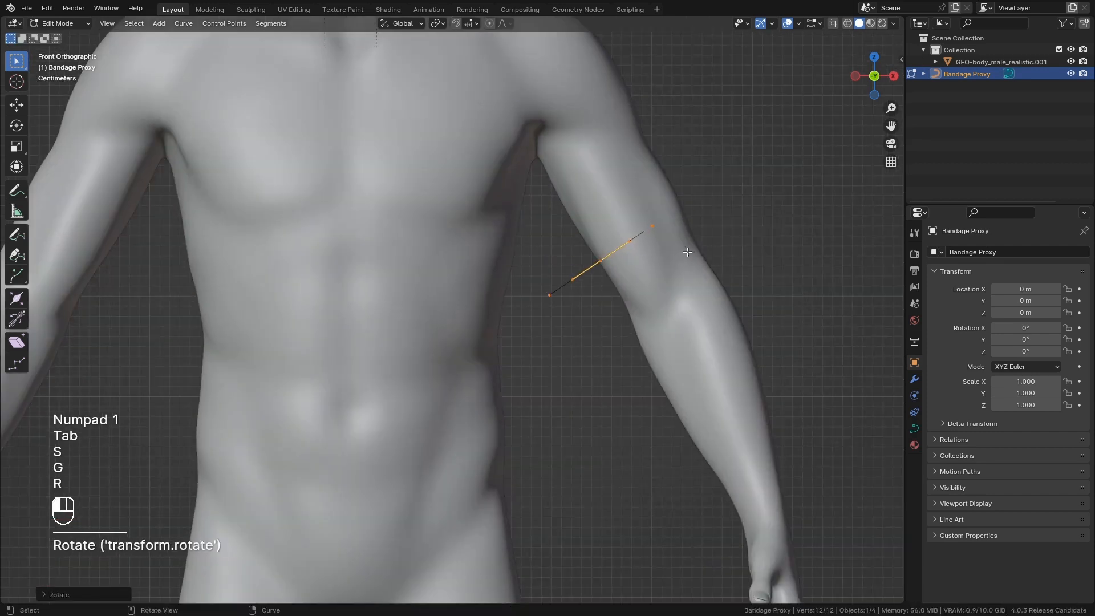
pyautogui.keyDown('shift'); pyautogui.moveTo(687, 252); pyautogui.dragTo(638, 352, button='middle'); pyautogui.keyUp('shift')
pyautogui.press('g')
pyautogui.click(639, 320)
# Set snapping to Face Nearest and move the circle with snapping so it wraps around the upper arm's surface.
pyautogui.click(475, 25)
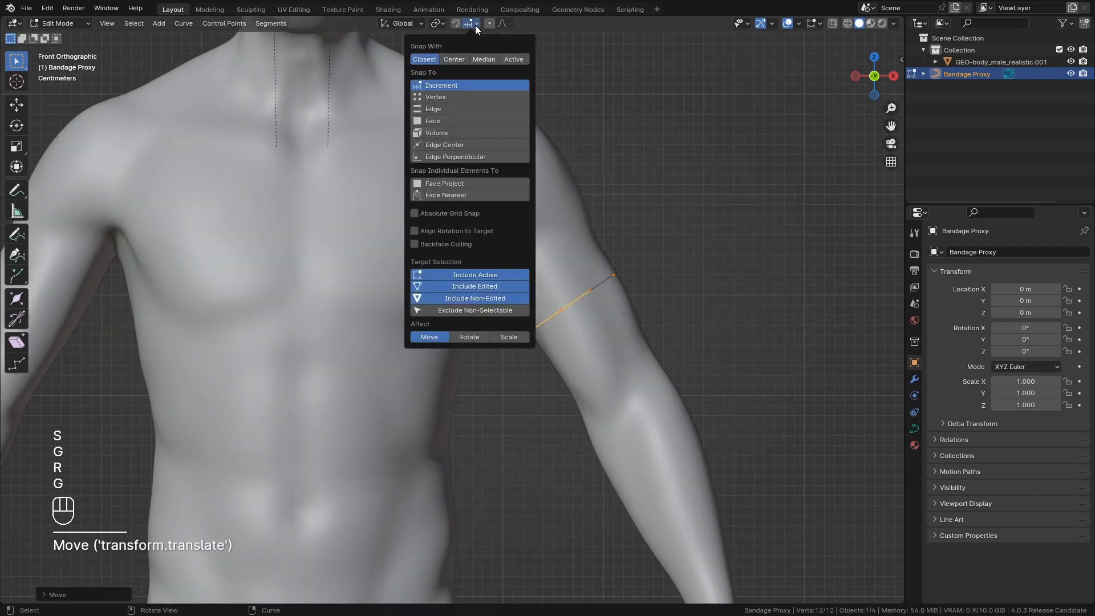
pyautogui.click(462, 195)
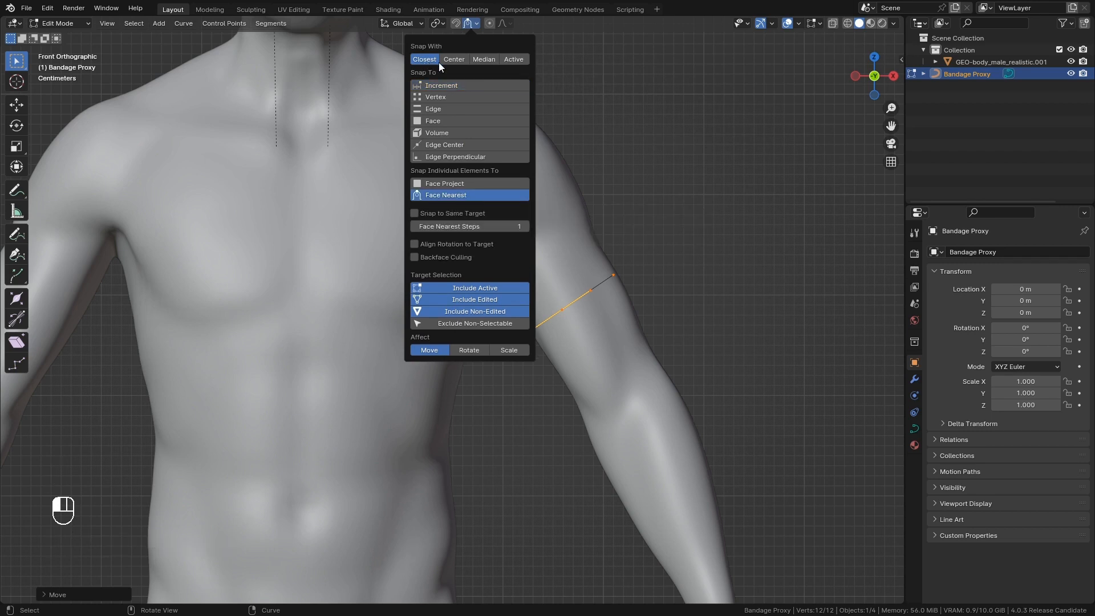
pyautogui.press('g')
pyautogui.click(631, 313)
pyautogui.press('g')
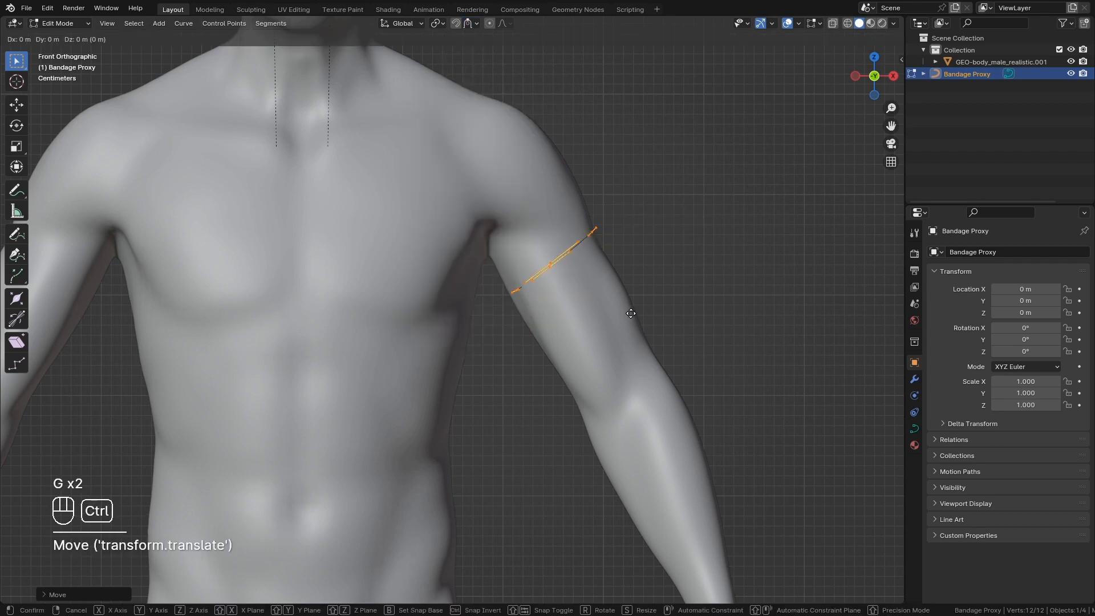
pyautogui.keyDown('ctrl'); pyautogui.click(632, 310); pyautogui.keyUp('ctrl')
pyautogui.moveTo(632, 310)
pyautogui.mouseDown(button='middle')
pyautogui.moveTo(625, 299)
pyautogui.moveTo(539, 311)
pyautogui.moveTo(526, 326)
pyautogui.moveTo(636, 322)
pyautogui.mouseUp(button='middle')
pyautogui.keyDown('shift'); pyautogui.moveTo(636, 322); pyautogui.dragTo(601, 225, button='middle'); pyautogui.keyUp('shift')
# Duplicate the loop with snapping onto the arm halfway down to the elbow, and rotate the copy slightly.
pyautogui.hotkey('shift', 'd')
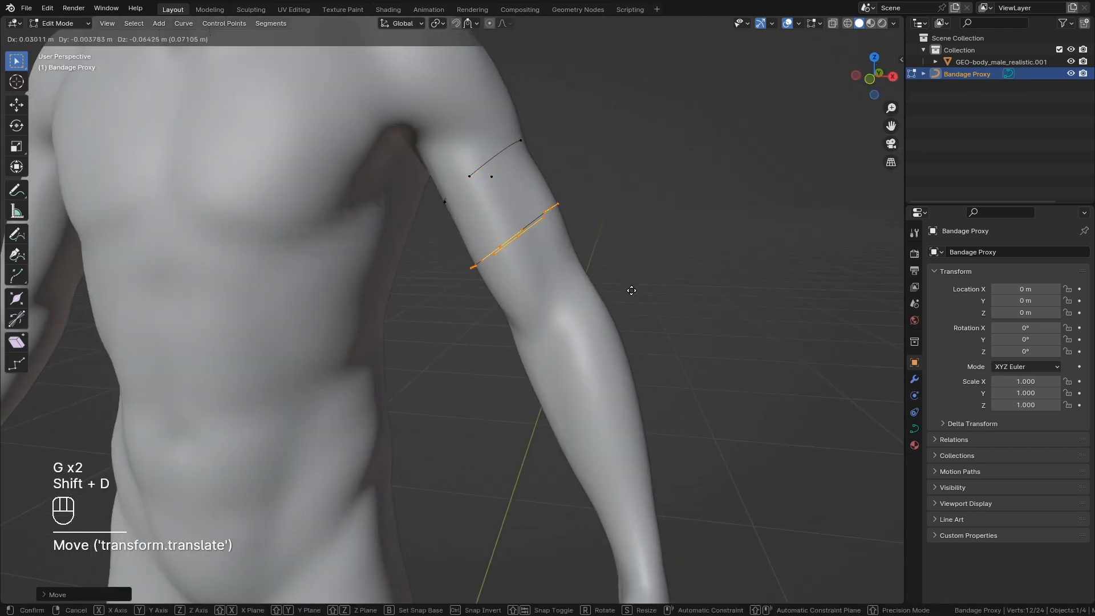
pyautogui.keyDown('ctrl'); pyautogui.click(633, 288); pyautogui.keyUp('ctrl')
pyautogui.moveTo(633, 288); pyautogui.dragTo(658, 283, button='middle')
pyautogui.press('r')
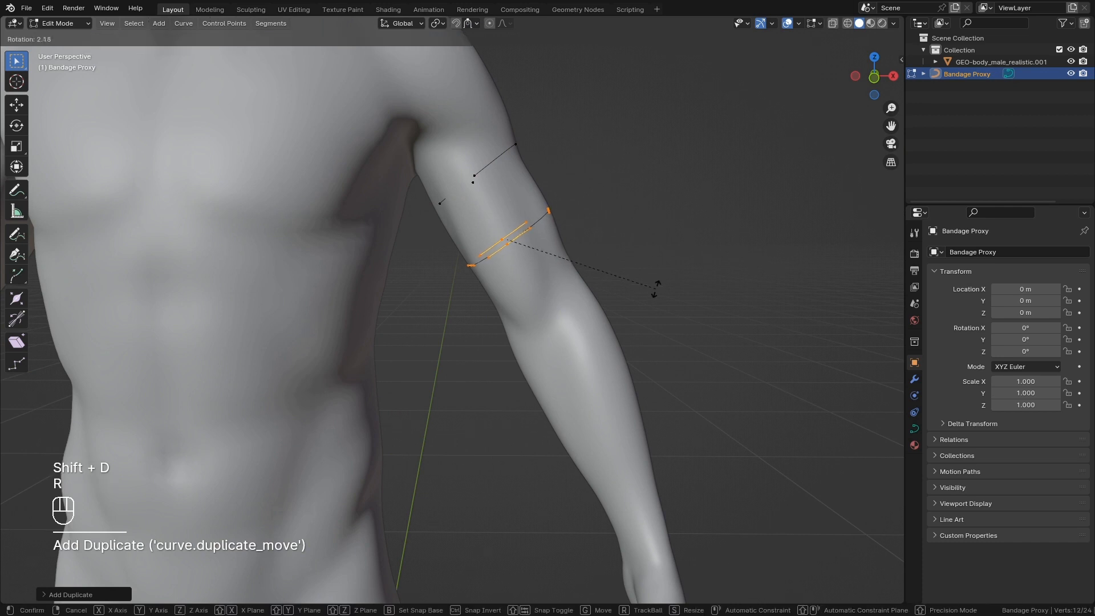
pyautogui.press('r')
pyautogui.click(576, 305)
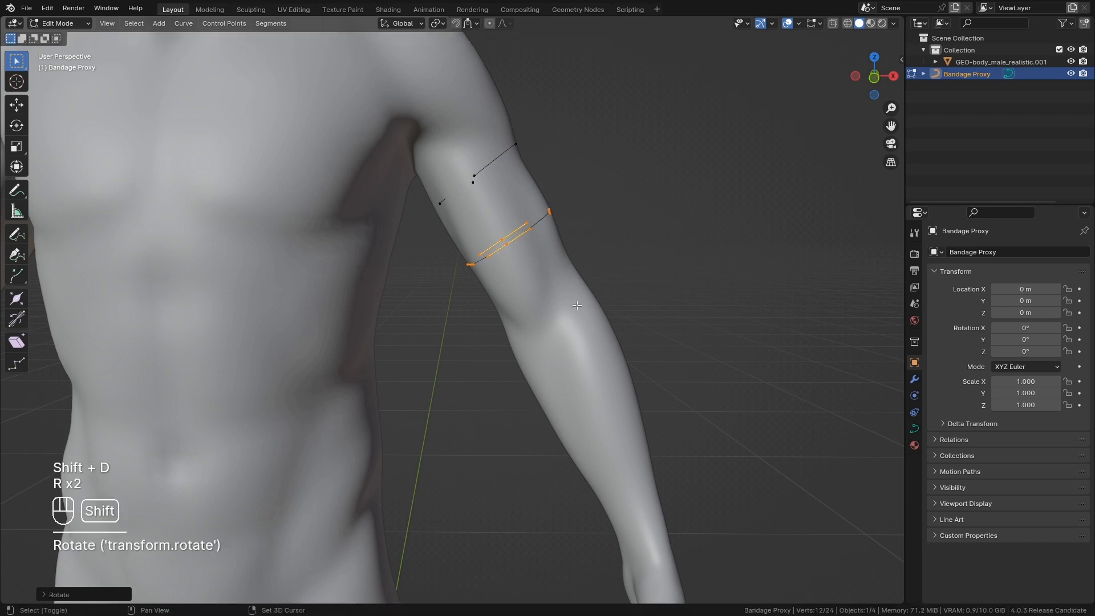
# Duplicate the middle loop down to the elbow as a third loop and return to Object Mode.
pyautogui.hotkey('shift', 'd')
pyautogui.click(609, 378)
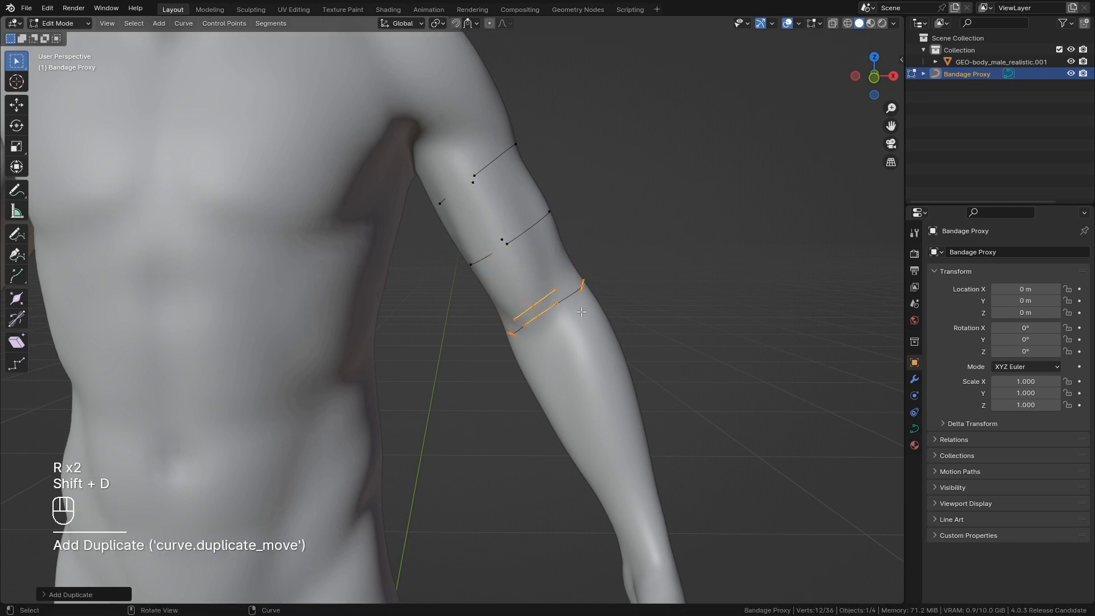
pyautogui.moveTo(610, 378); pyautogui.dragTo(627, 257, button='middle')
pyautogui.press('Tab')
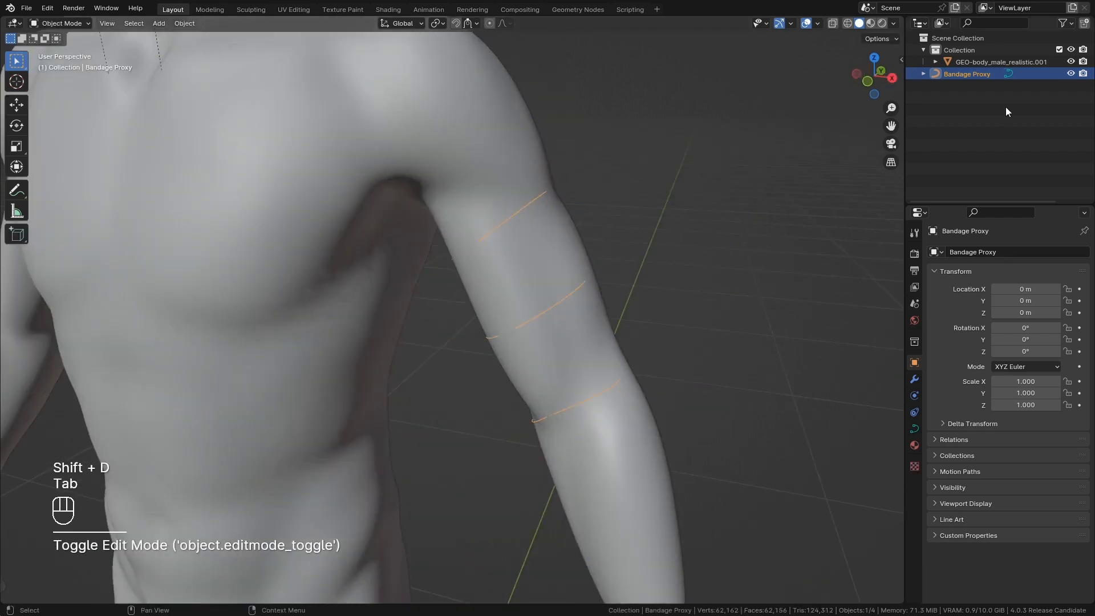
# Show the selectability toggles in the Outliner, make the body mesh unselectable, and clear the current selection.
pyautogui.click(1059, 25)
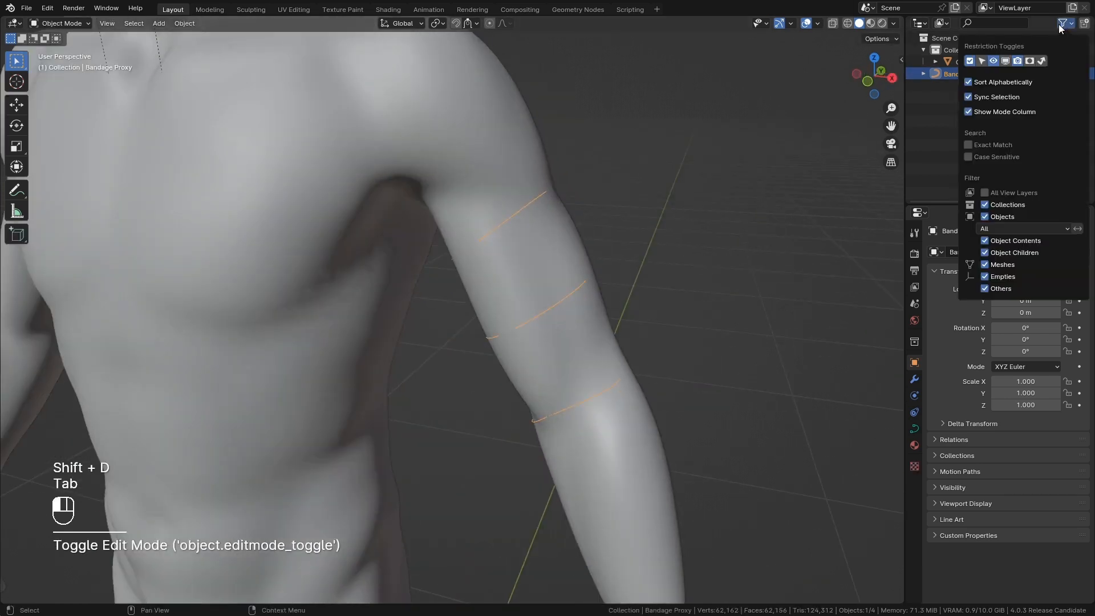
pyautogui.click(983, 61)
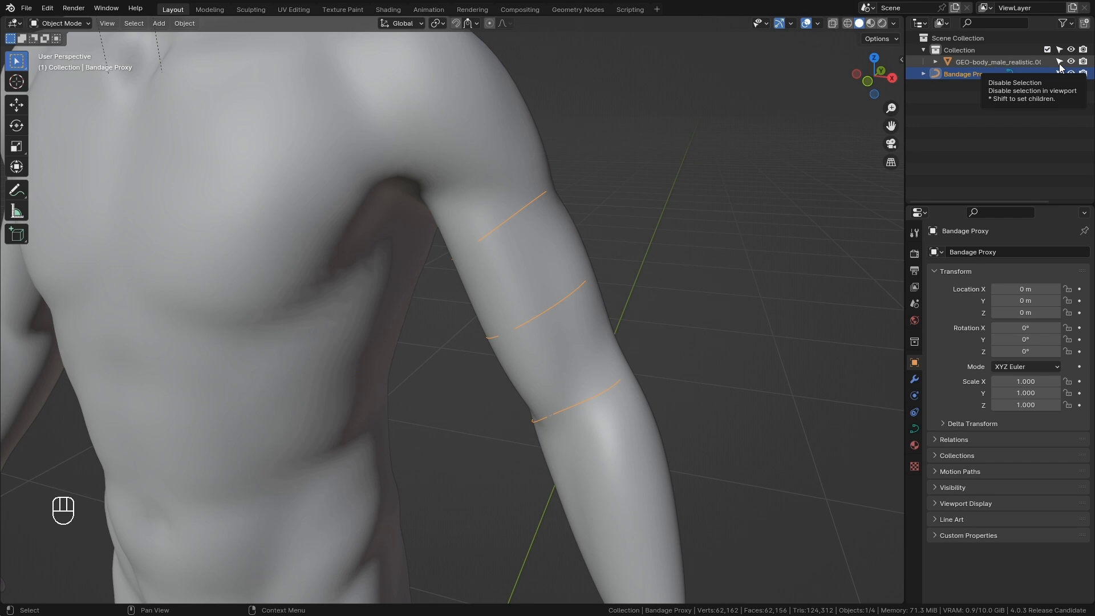
pyautogui.click(1059, 61)
pyautogui.click(361, 145)
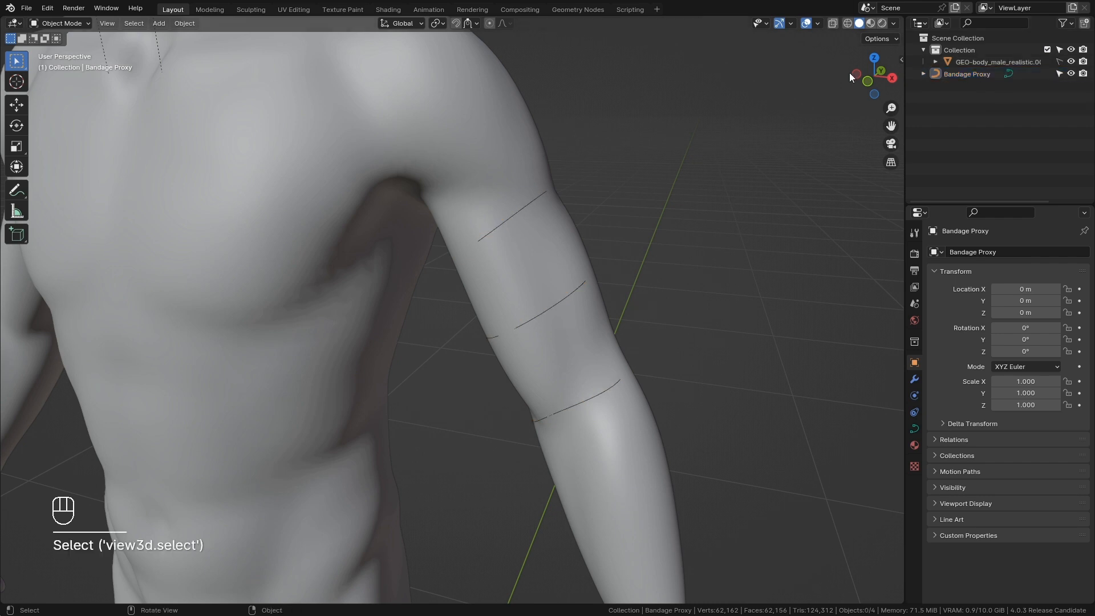
# Split the viewport, turn the new area into an Asset Browser, and show the CurveSuite catalog.
pyautogui.moveTo(904, 22); pyautogui.dragTo(587, 25)
pyautogui.click(600, 25)
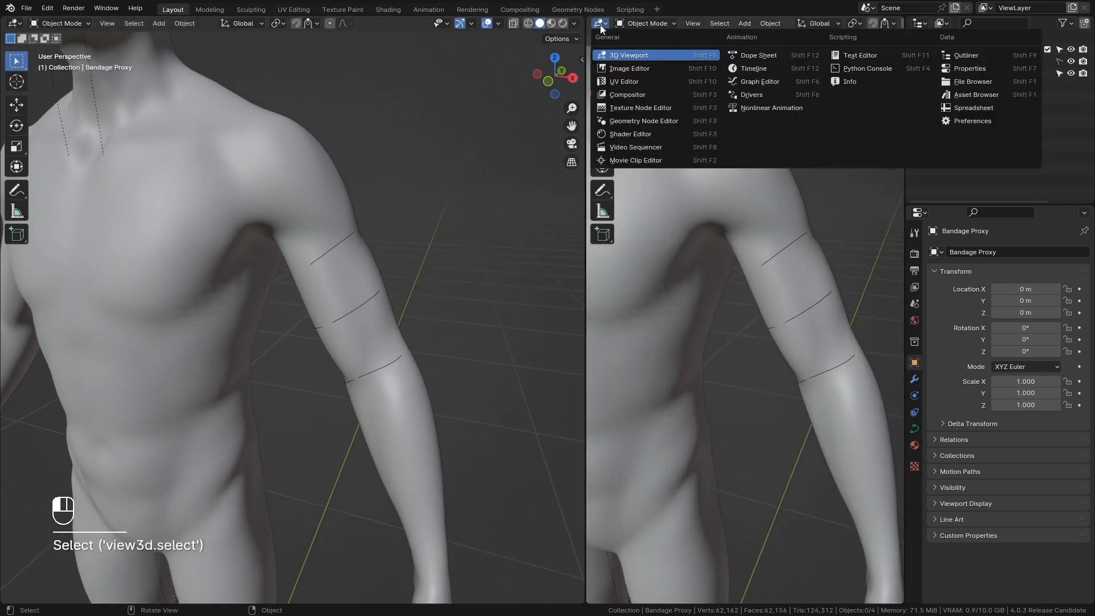
pyautogui.click(964, 94)
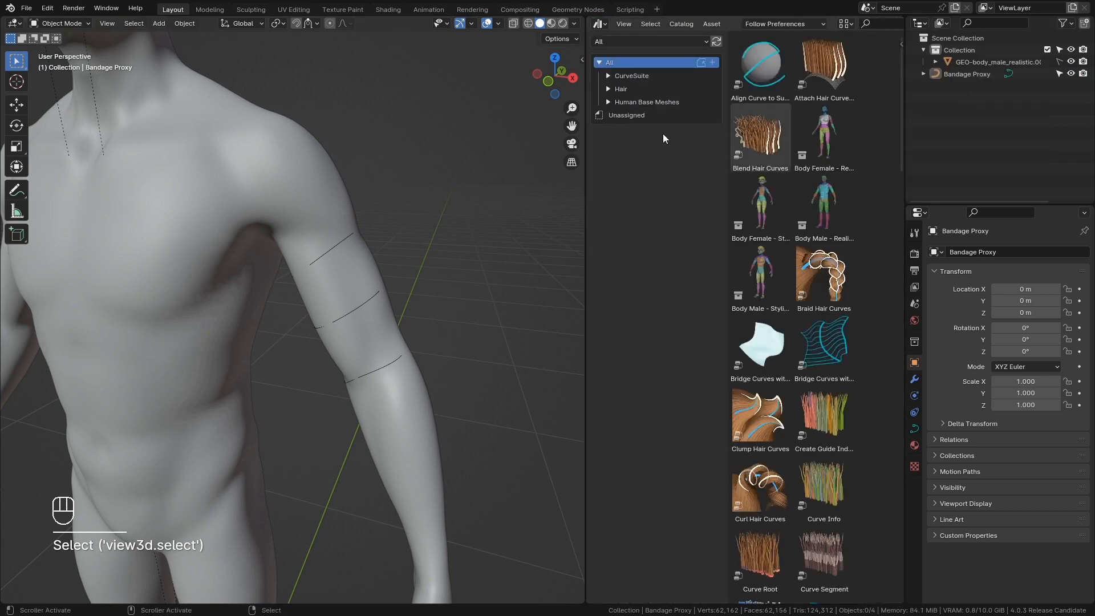
pyautogui.click(632, 76)
pyautogui.moveTo(778, 83); pyautogui.dragTo(333, 251)
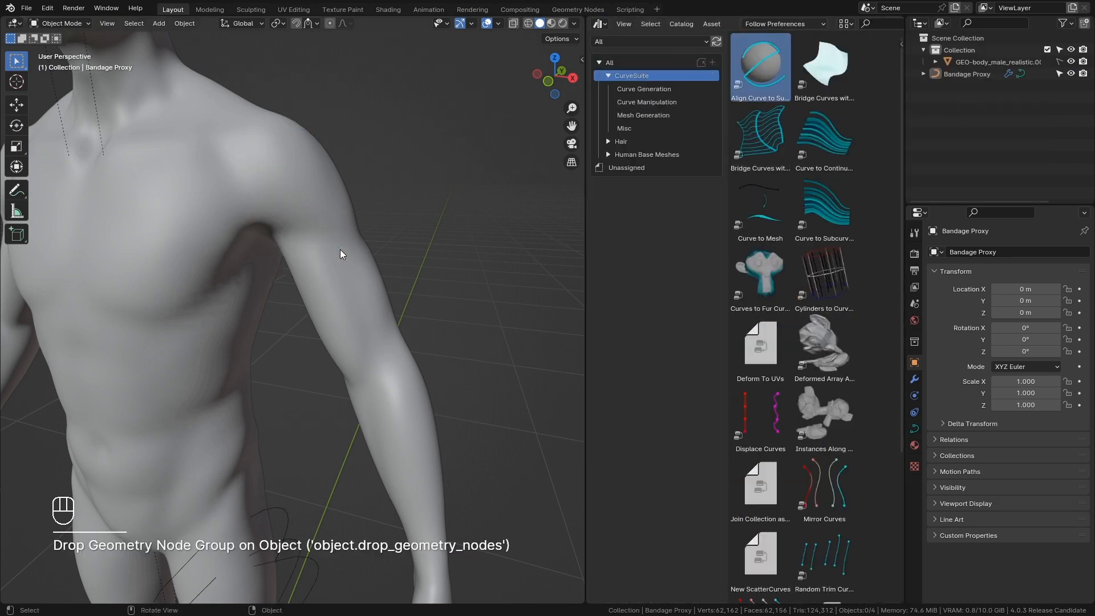
pyautogui.click(973, 75)
pyautogui.hotkey('ctrl', 'z')
pyautogui.hotkey('ctrl', 'z')
pyautogui.hotkey('ctrl', 'z')
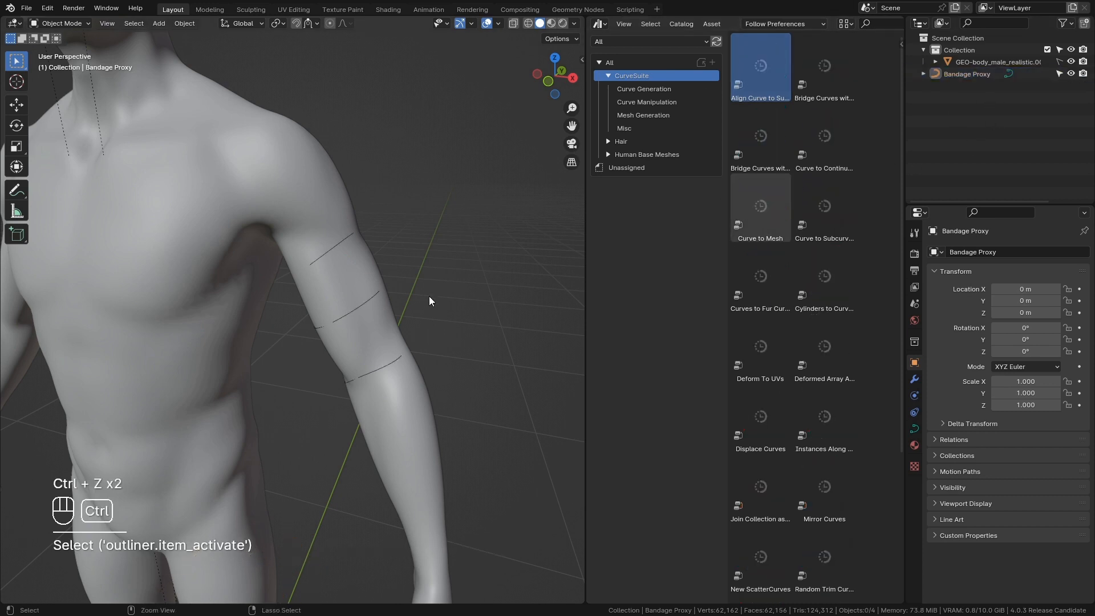
# Try to apply the Align Curve asset to the unselectable body mesh and check the body's modifiers.
pyautogui.moveTo(765, 61); pyautogui.dragTo(177, 144)
pyautogui.keyDown('shift'); pyautogui.moveTo(297, 169); pyautogui.dragTo(364, 205, button='middle'); pyautogui.keyUp('shift')
pyautogui.moveTo(758, 63); pyautogui.dragTo(346, 214)
pyautogui.click(996, 62)
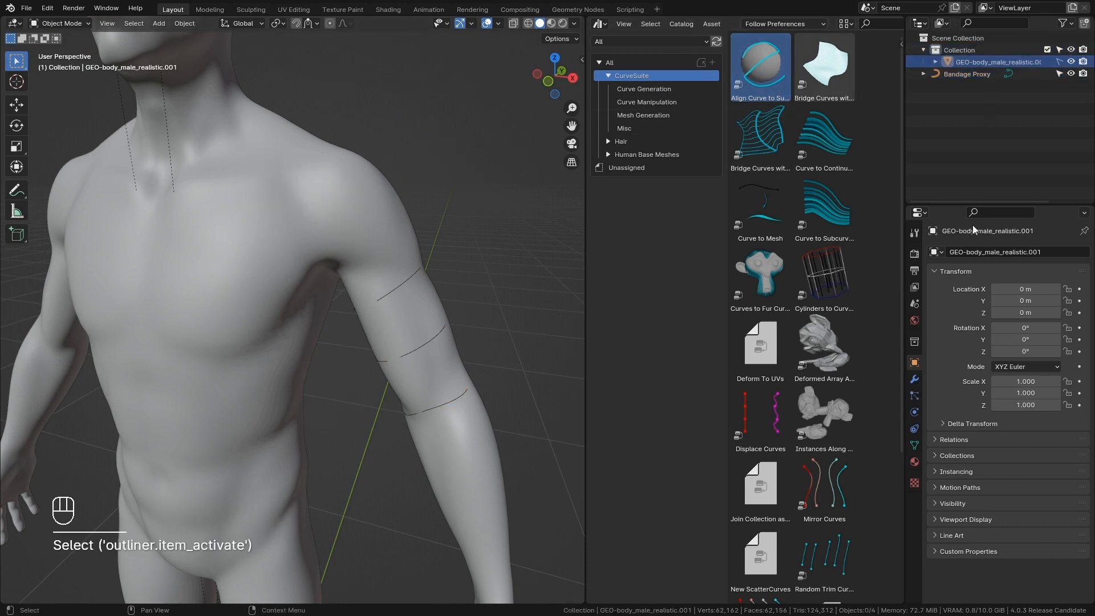
pyautogui.click(915, 379)
pyautogui.moveTo(771, 91); pyautogui.dragTo(258, 229)
# Apply the Bridge Curves asset from CurveSuite's Mesh Generation catalog to the Bandage Proxy curve.
pyautogui.click(957, 76)
pyautogui.keyDown('shift'); pyautogui.moveTo(402, 243); pyautogui.dragTo(336, 200, button='middle'); pyautogui.keyUp('shift')
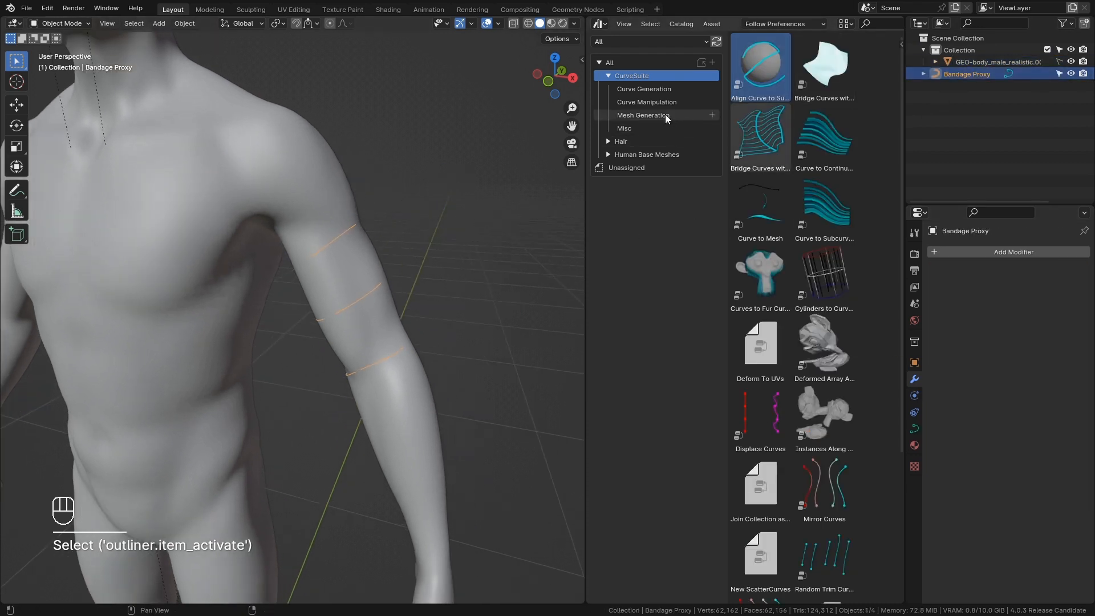
pyautogui.click(659, 115)
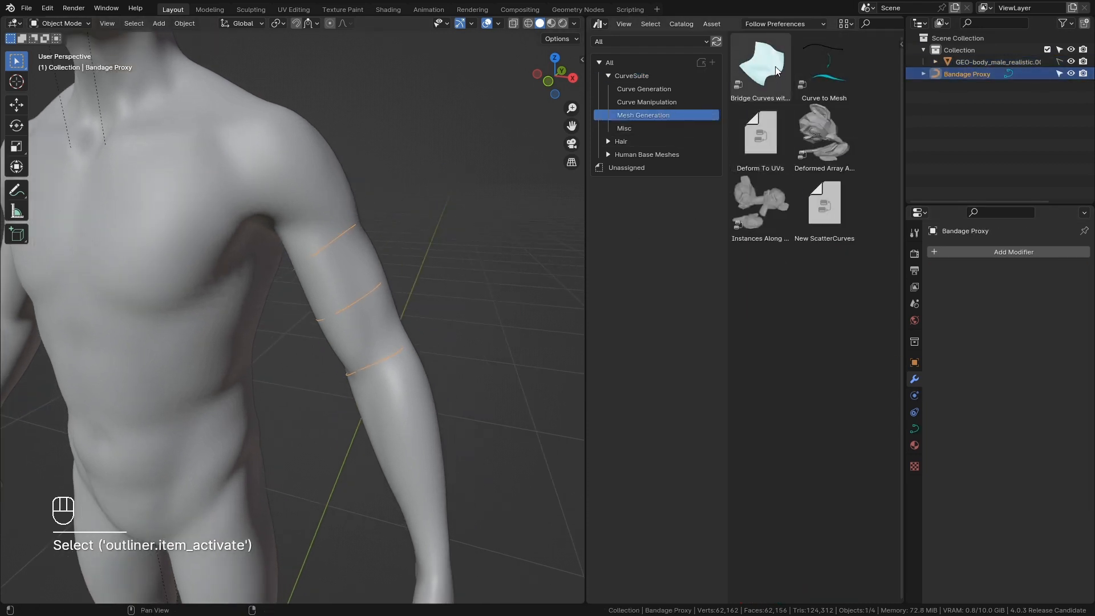
pyautogui.moveTo(774, 70); pyautogui.dragTo(340, 235)
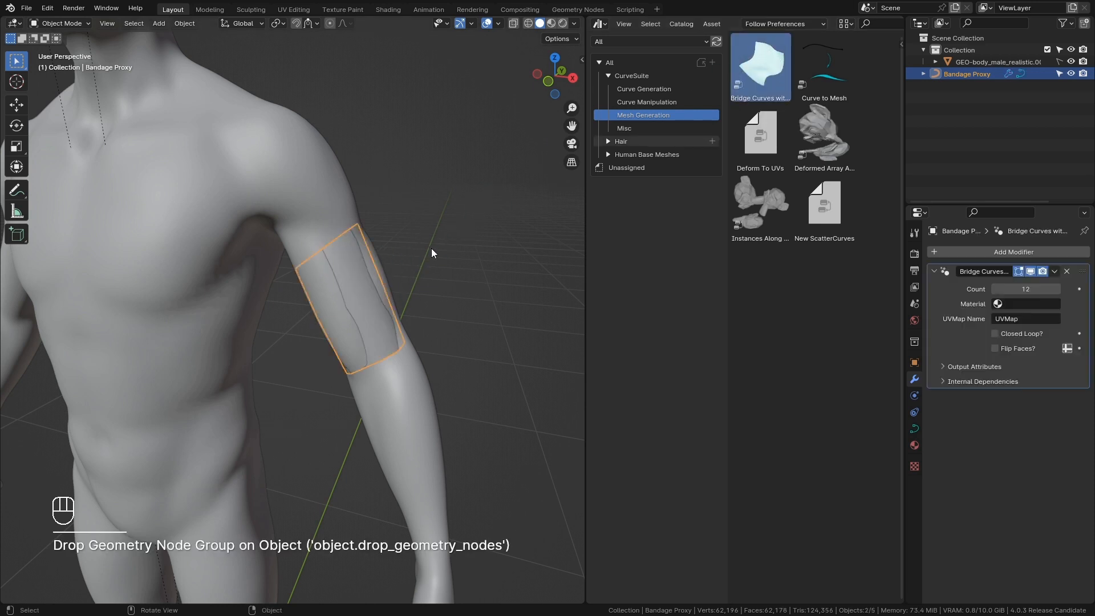
# Set the viewport's solid shading color to Random to tell the bandage mesh apart from the body.
pyautogui.scroll(4, 353, 258)
pyautogui.keyDown('shift'); pyautogui.moveTo(431, 248); pyautogui.dragTo(383, 250, button='middle'); pyautogui.keyUp('shift')
pyautogui.click(573, 24)
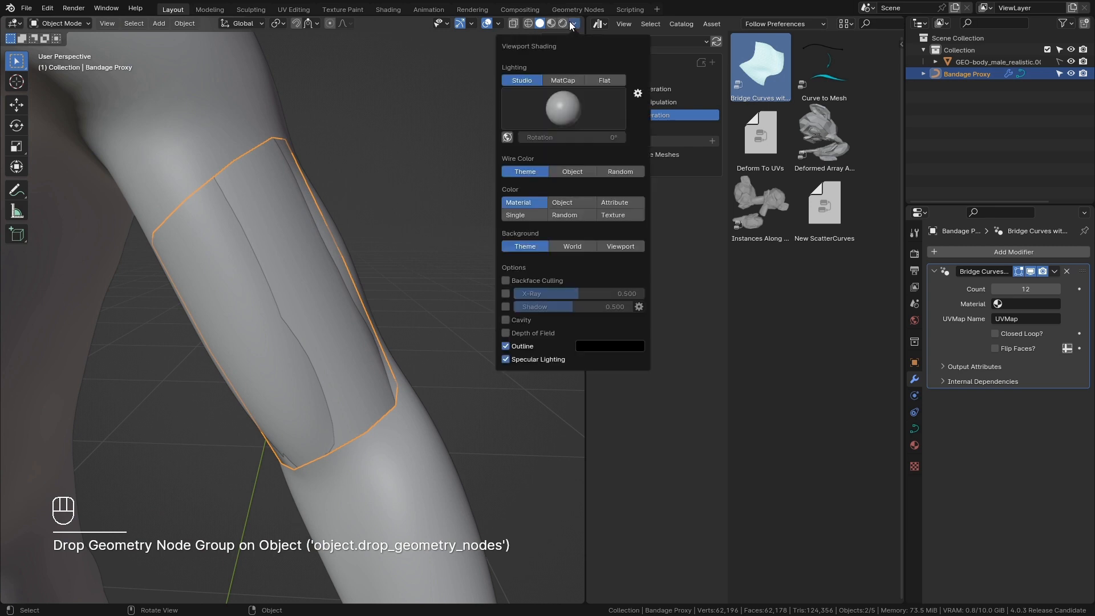
pyautogui.click(576, 219)
pyautogui.moveTo(233, 206); pyautogui.dragTo(247, 205, button='middle')
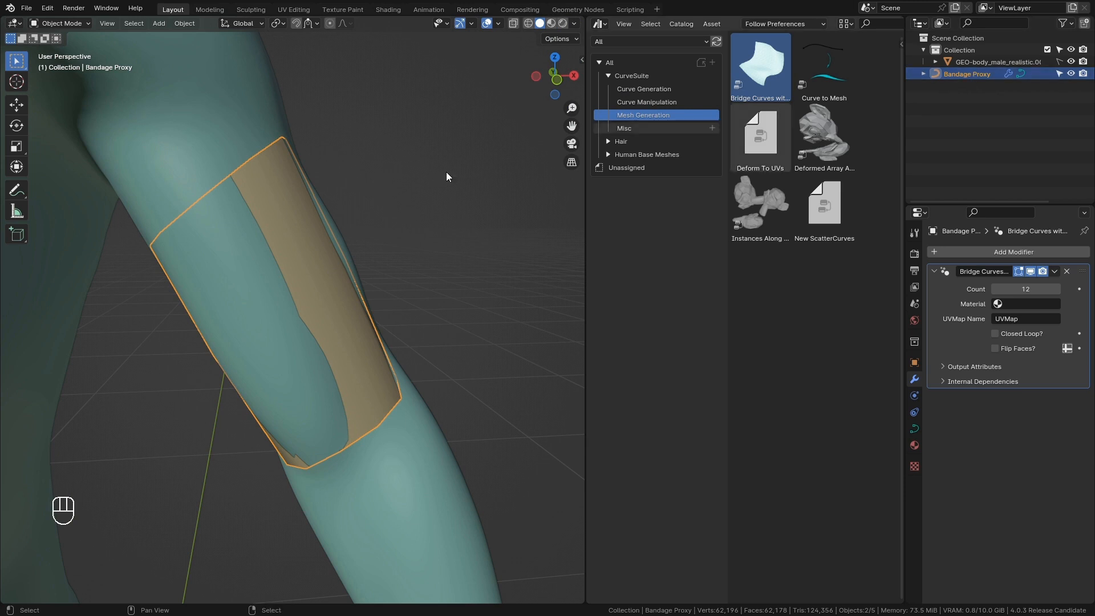
# Enable the Wireframe viewport overlay to show the topology of the bandage mesh around the arm.
pyautogui.scroll(2, 378, 167)
pyautogui.scroll(-3, 228, 131)
pyautogui.moveTo(268, 159); pyautogui.dragTo(259, 164, button='middle')
pyautogui.scroll(1, 268, 159)
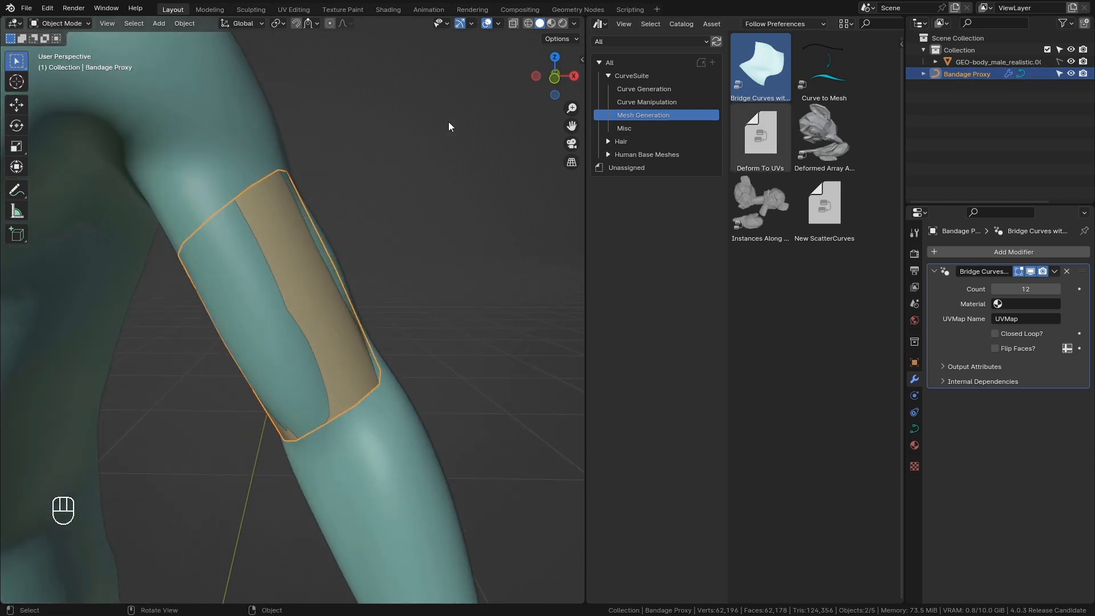
pyautogui.click(500, 23)
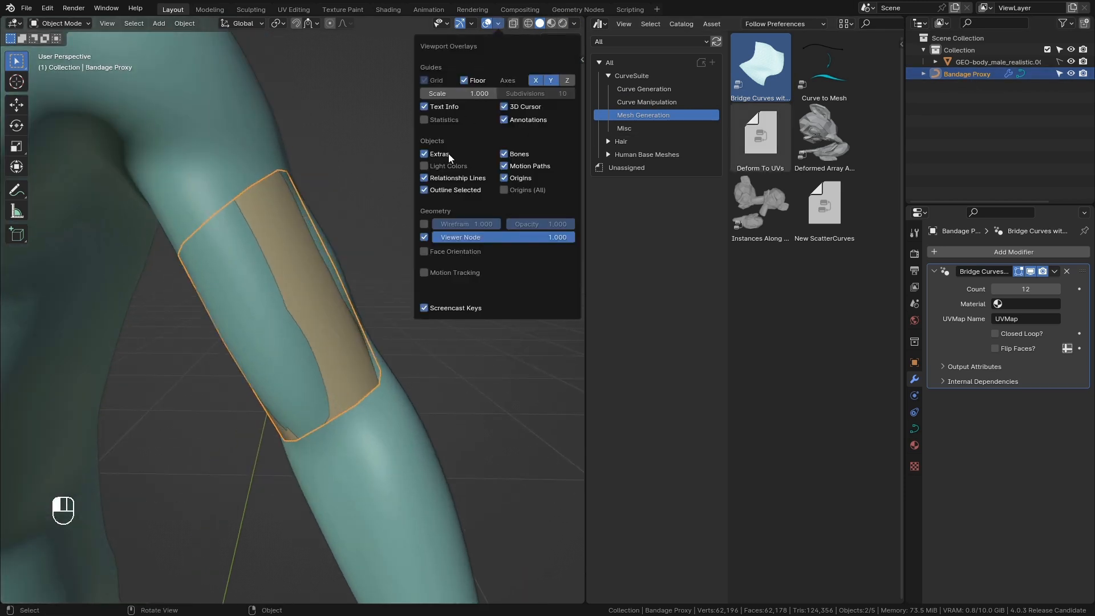
pyautogui.click(425, 223)
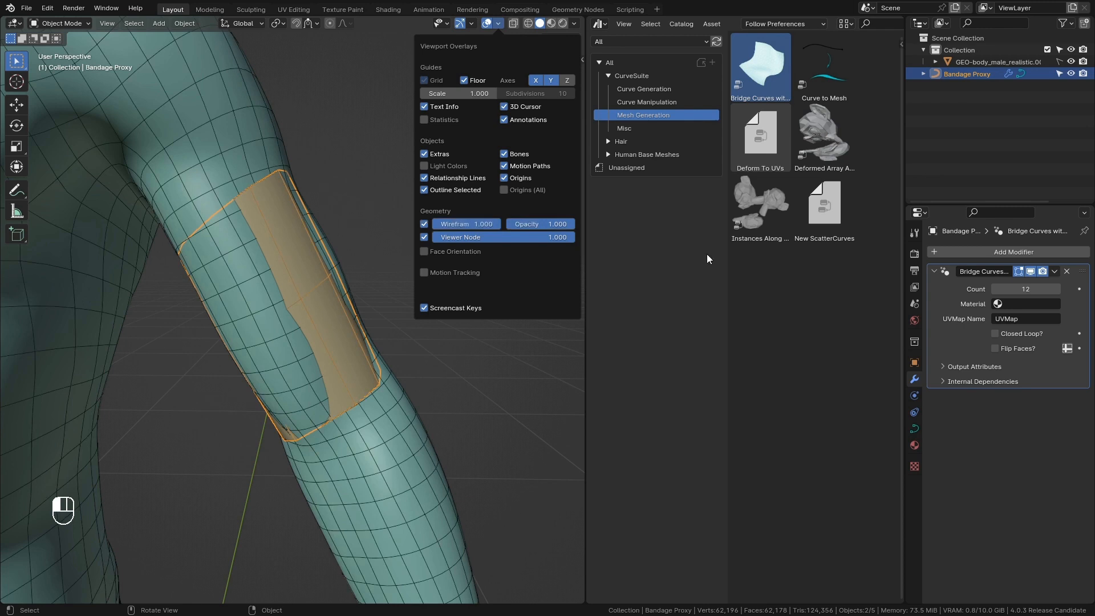
# Hide the body mesh, examine the bridged bandage mesh from several sides, and unhide the body.
pyautogui.click(1071, 62)
pyautogui.moveTo(456, 183); pyautogui.dragTo(353, 204, button='middle')
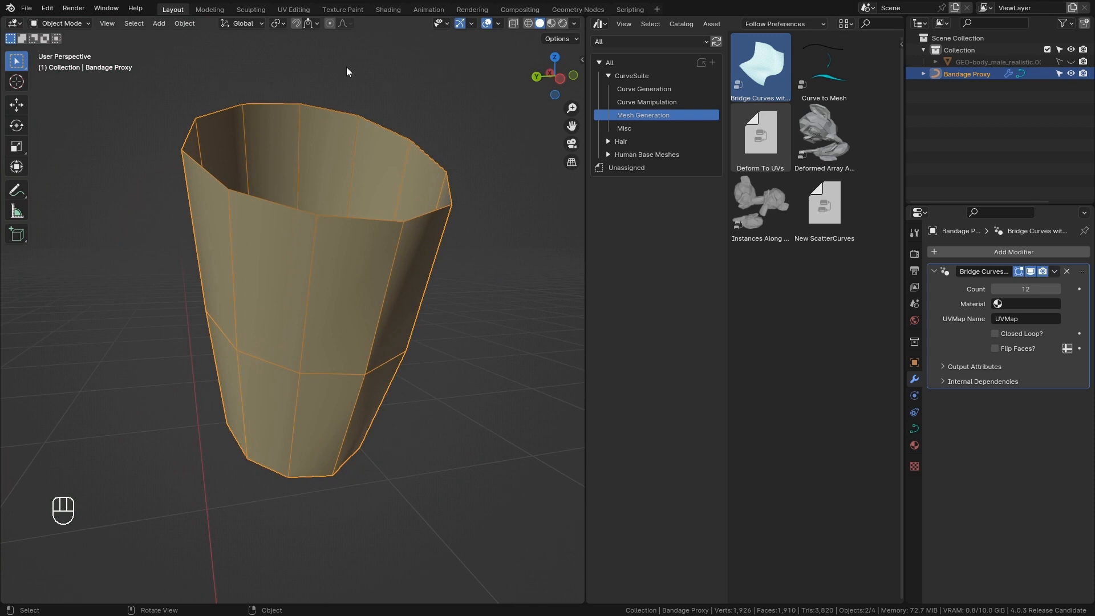
pyautogui.moveTo(346, 67); pyautogui.dragTo(365, 307, button='middle')
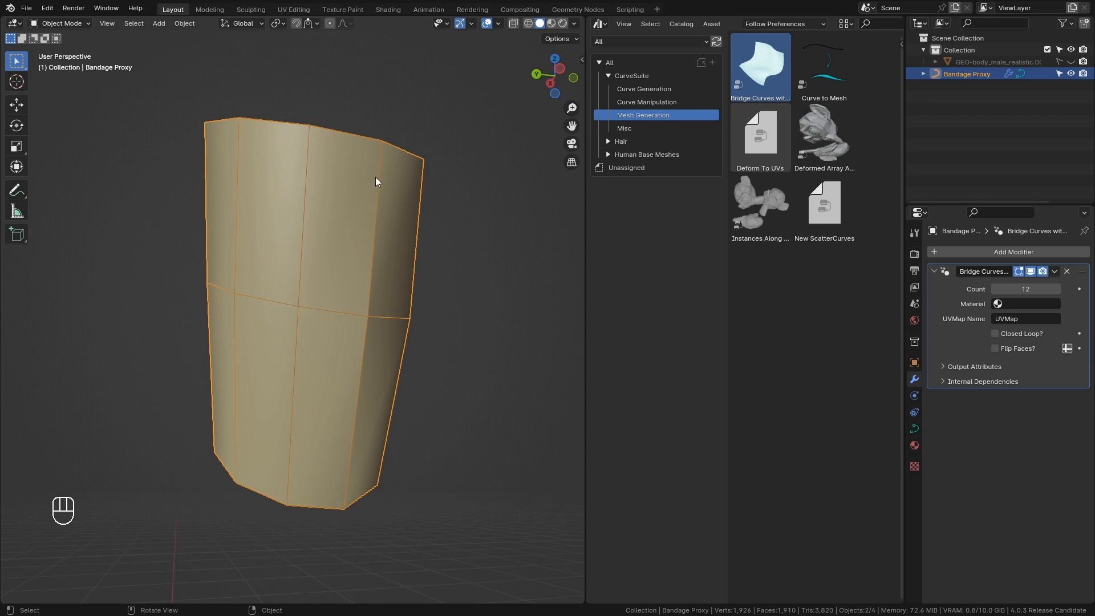
pyautogui.moveTo(369, 390); pyautogui.dragTo(343, 478, button='middle')
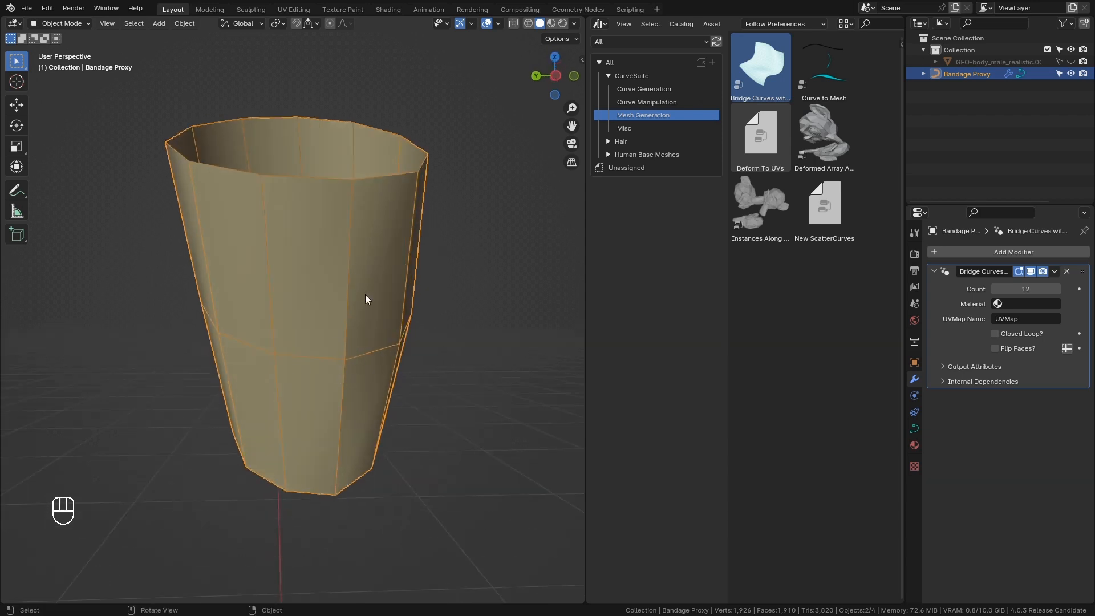
pyautogui.moveTo(349, 256); pyautogui.dragTo(595, 226, button='middle')
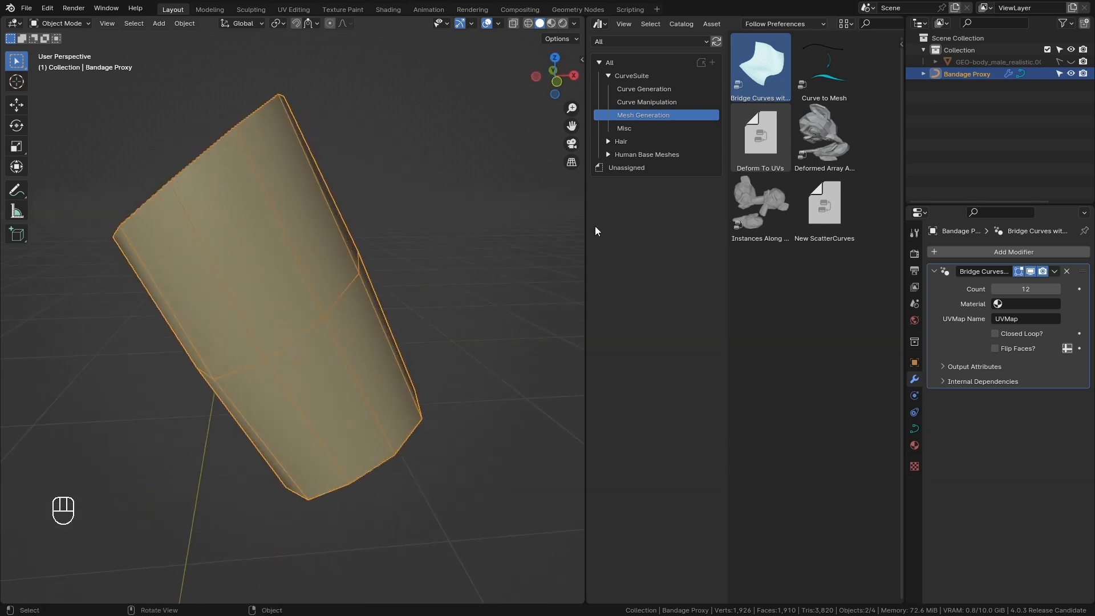
pyautogui.click(1070, 61)
# Set the Bridge Curves modifier's Count to 32 for a denser bandage mesh.
pyautogui.moveTo(392, 200)
pyautogui.mouseDown(button='middle')
pyautogui.moveTo(385, 225)
pyautogui.moveTo(399, 220)
pyautogui.mouseUp(button='middle')
pyautogui.scroll(3, 385, 225)
pyautogui.keyDown('shift'); pyautogui.moveTo(1021, 289); pyautogui.dragTo(1047, 289); pyautogui.keyUp('shift')
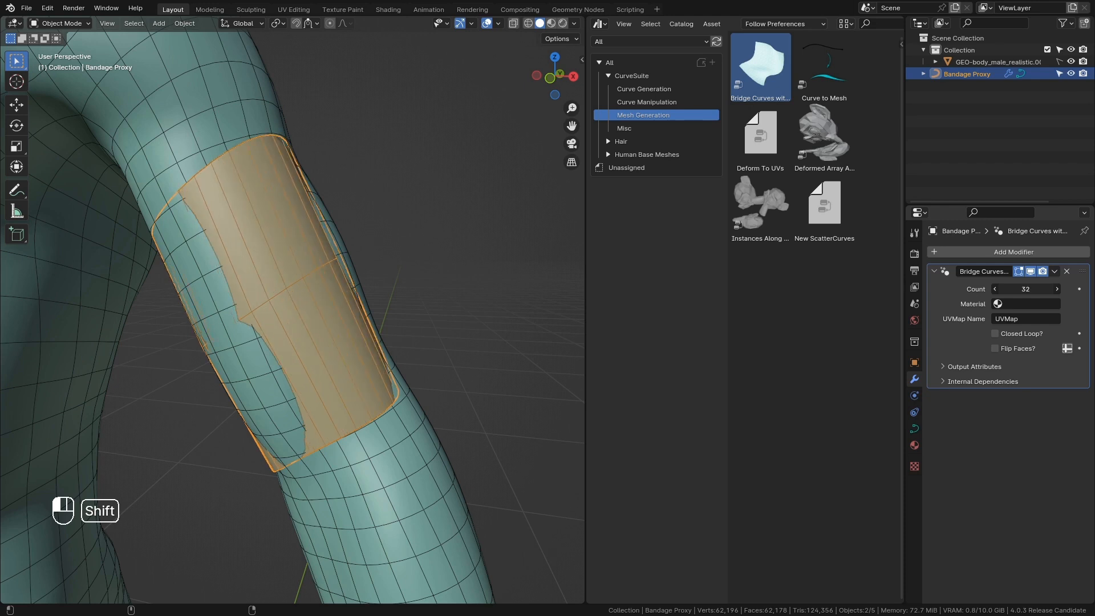
# Try moving the bandage's whole middle curve loop up the arm toward the shoulder in Edit Mode.
pyautogui.press('Tab')
pyautogui.click(295, 301)
pyautogui.hotkey('ctrl', 'l')
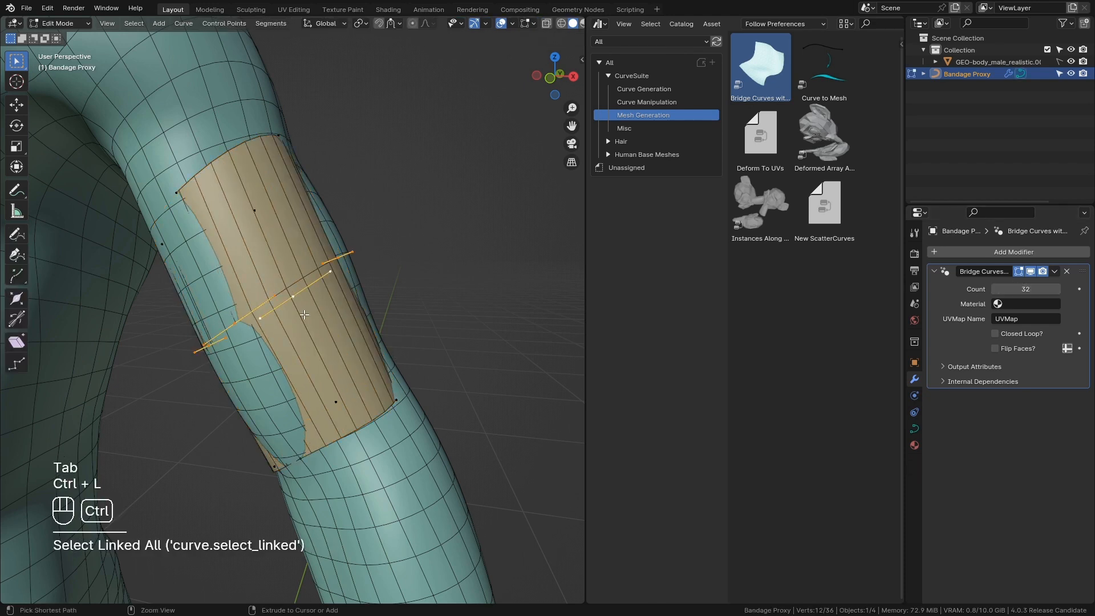
pyautogui.press('g')
pyautogui.click(296, 266)
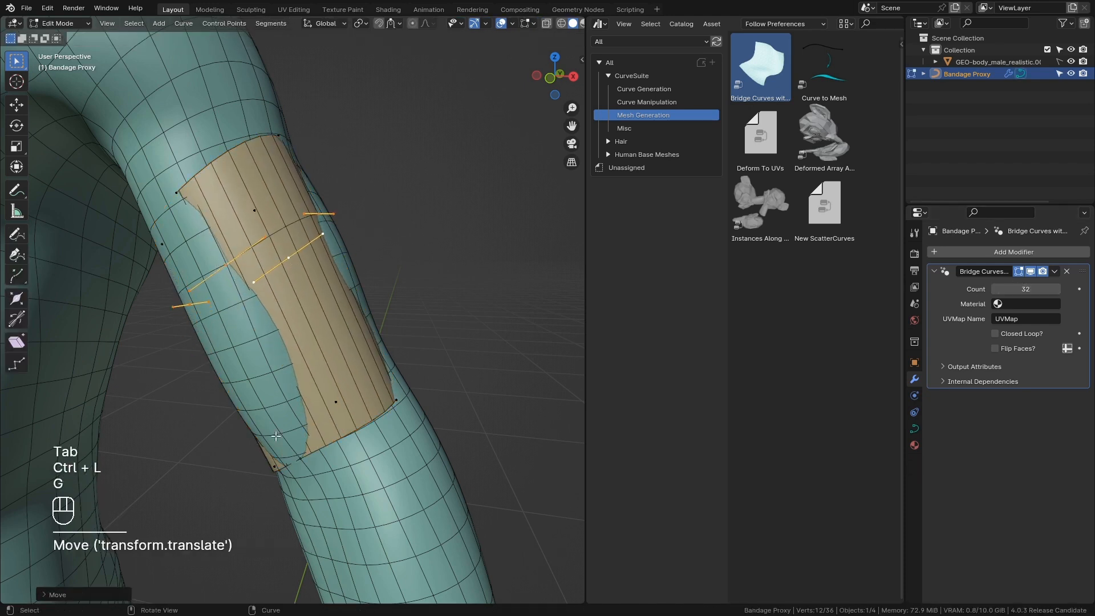
# Try moving the whole lower curve loop up the arm and duplicating it to add another loop below.
pyautogui.click(336, 401)
pyautogui.hotkey('ctrl', 'l')
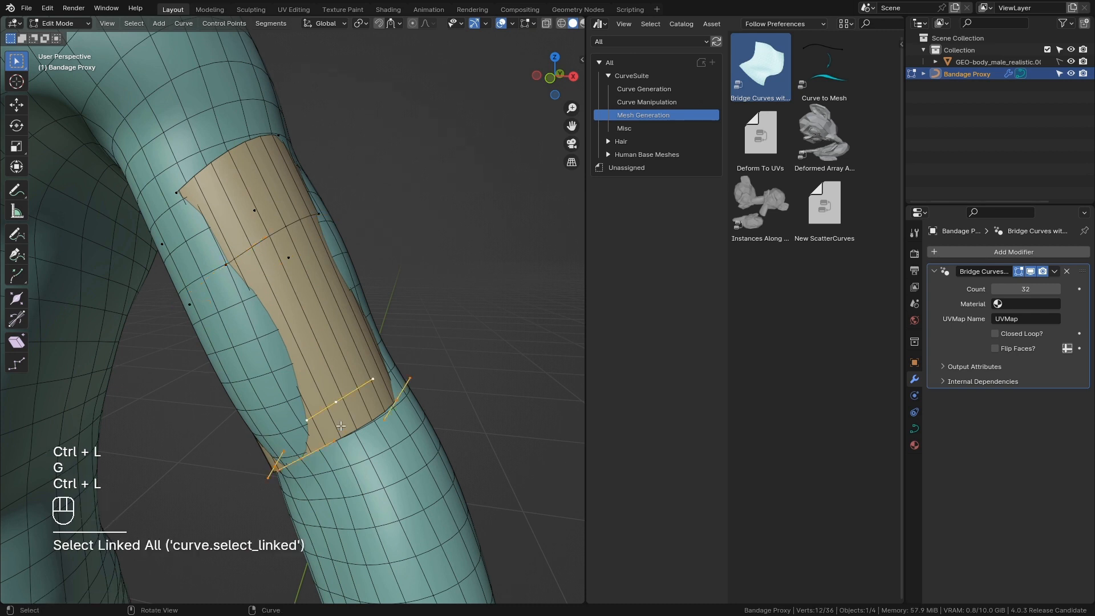
pyautogui.press('g')
pyautogui.click(331, 393)
pyautogui.hotkey('shift', 'd')
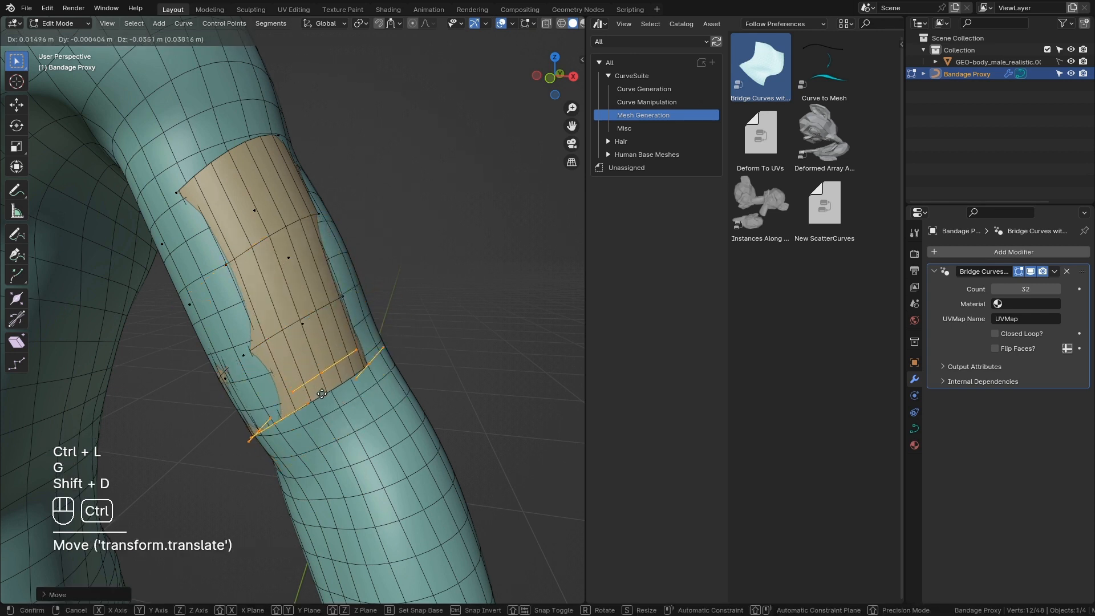
# Undo the trial moves and duplication of the bandage's curve loops and return to Object Mode.
pyautogui.hotkey('ctrl', 'z')
pyautogui.hotkey('ctrl', 'z')
pyautogui.hotkey('ctrl', 'z')
pyautogui.hotkey('ctrl', 'z')
pyautogui.hotkey('ctrl', 'z')
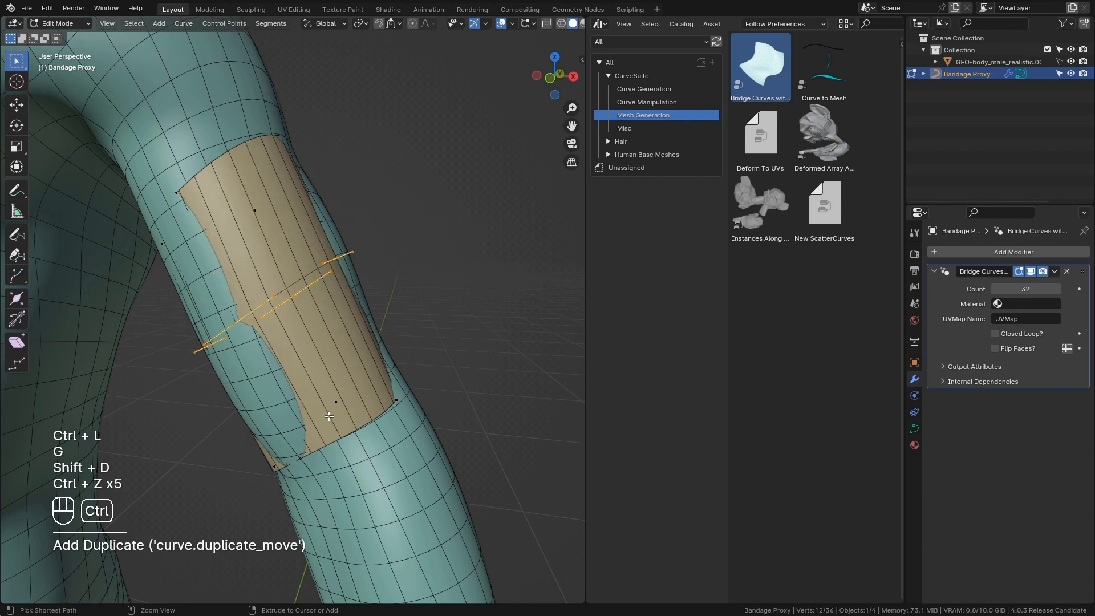
pyautogui.moveTo(320, 399); pyautogui.dragTo(308, 375, button='middle')
pyautogui.press('g')
pyautogui.hotkey('ctrl', 'z')
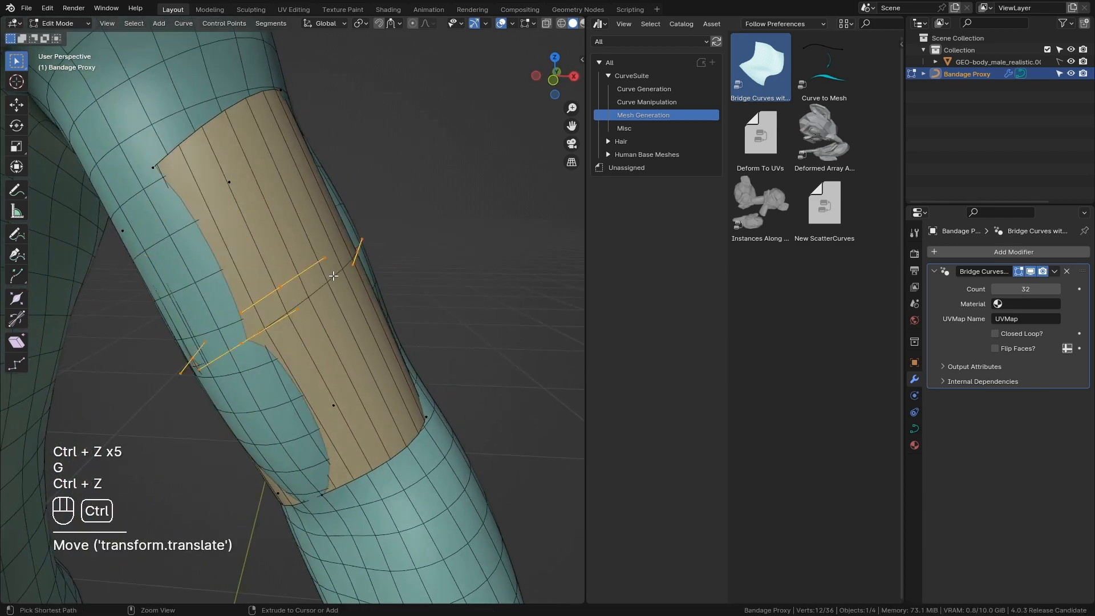
pyautogui.moveTo(211, 333); pyautogui.dragTo(306, 343, button='middle')
pyautogui.press('Tab')
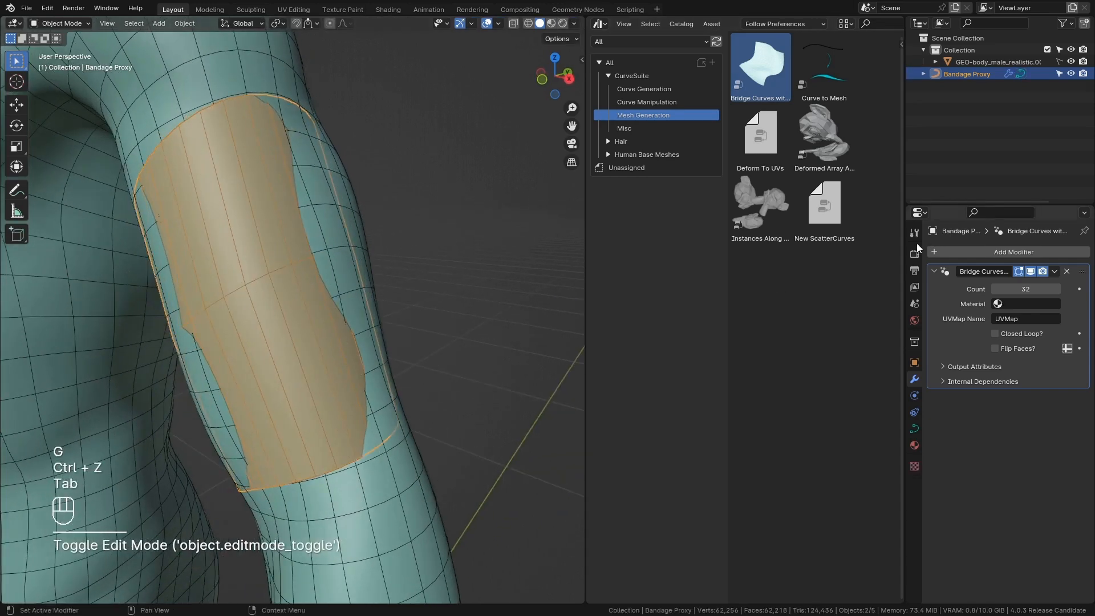
# Add a Shrinkwrap modifier to the Bandage Proxy below the Bridge Curves modifier.
pyautogui.click(932, 256)
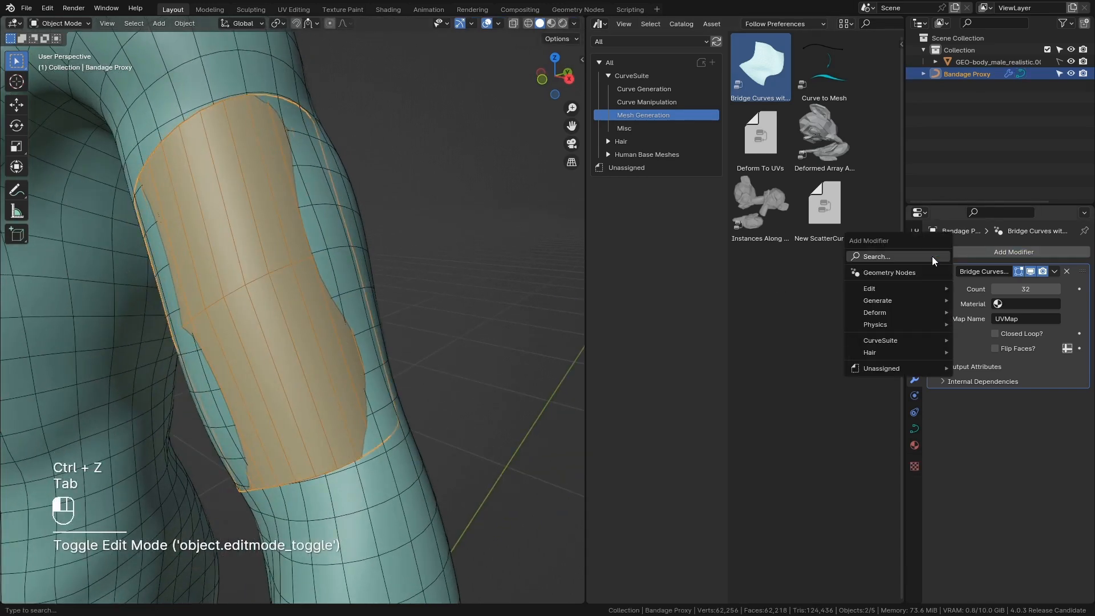
pyautogui.click(933, 257)
pyautogui.moveTo(502, 273); pyautogui.dragTo(249, 316, button='middle')
pyautogui.moveTo(273, 257); pyautogui.dragTo(403, 334, button='middle')
pyautogui.moveTo(229, 302); pyautogui.dragTo(308, 256, button='middle')
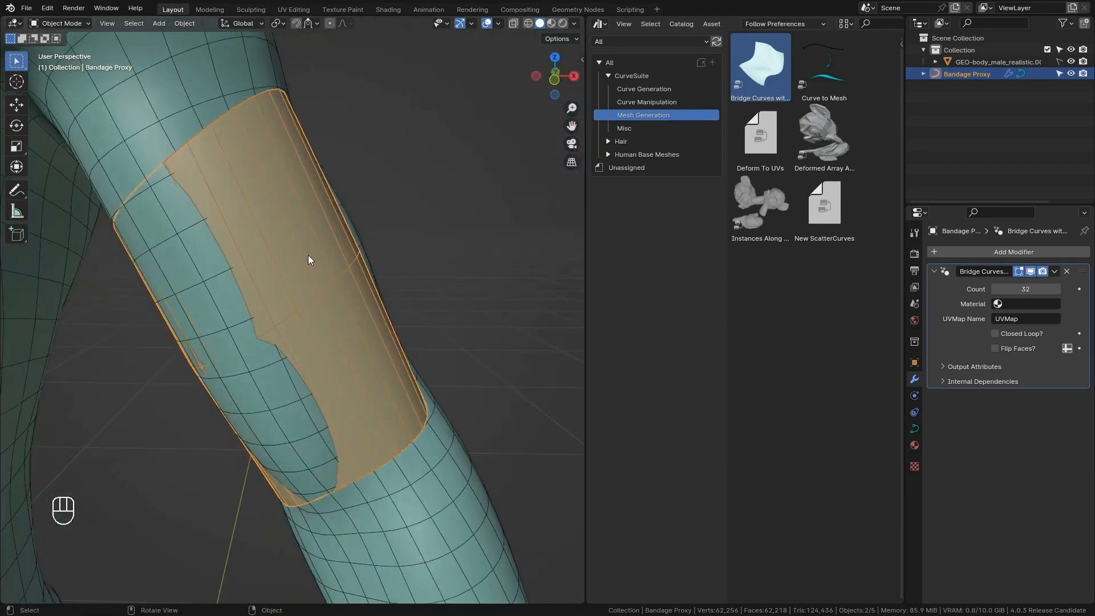
pyautogui.click(939, 248)
pyautogui.write('sh')
pyautogui.click(909, 271)
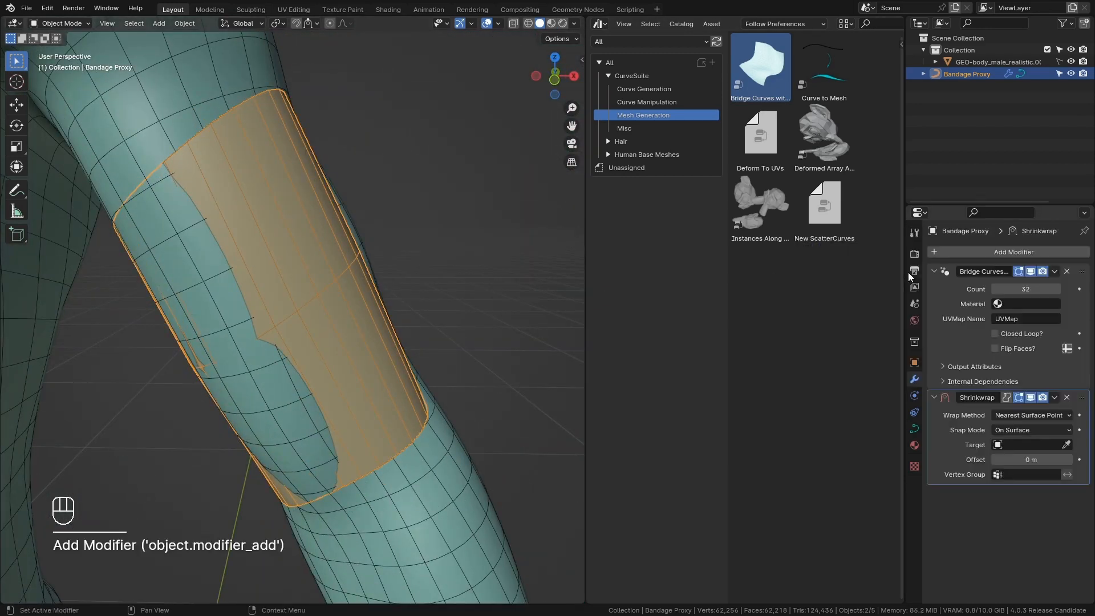
# Set the Shrinkwrap's wrap method to Project, its snap mode to Outside Surface and its limit to 0.05 m.
pyautogui.click(1059, 419)
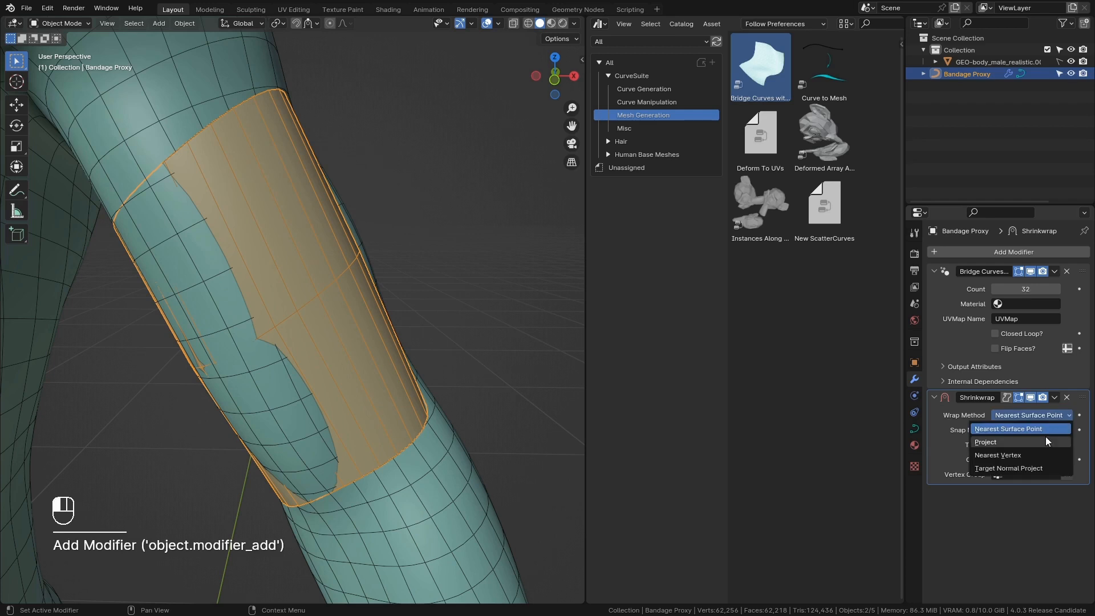
pyautogui.click(1045, 436)
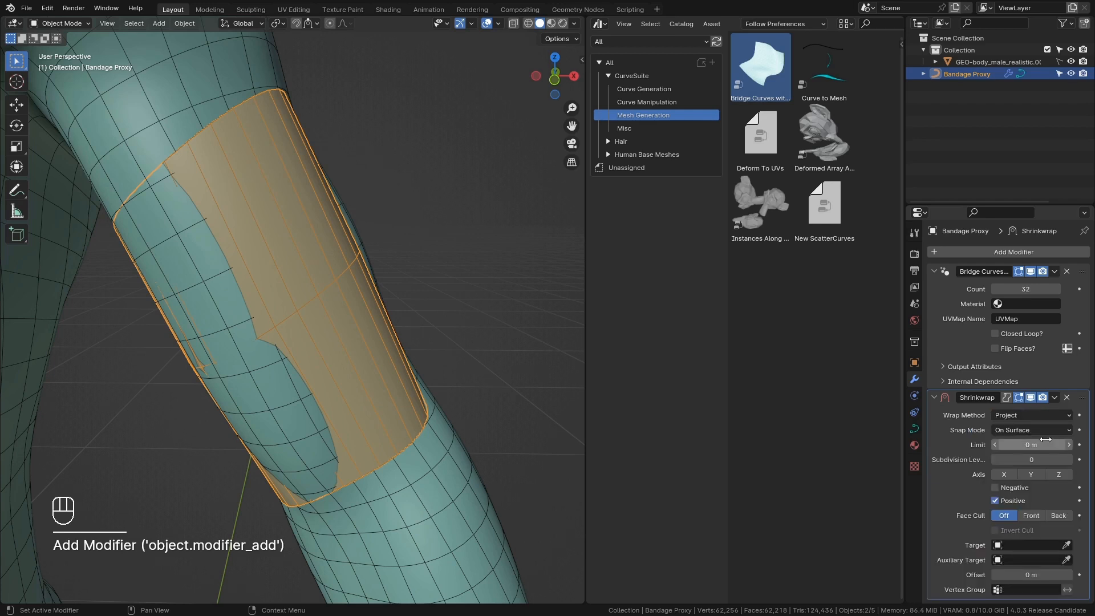
pyautogui.click(1038, 430)
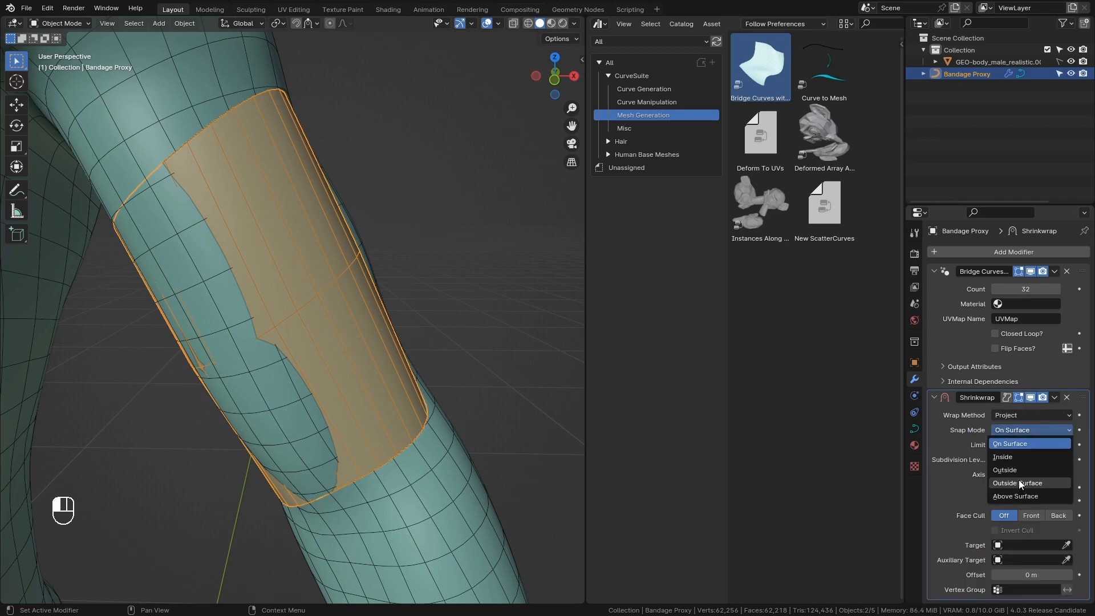
pyautogui.click(993, 428)
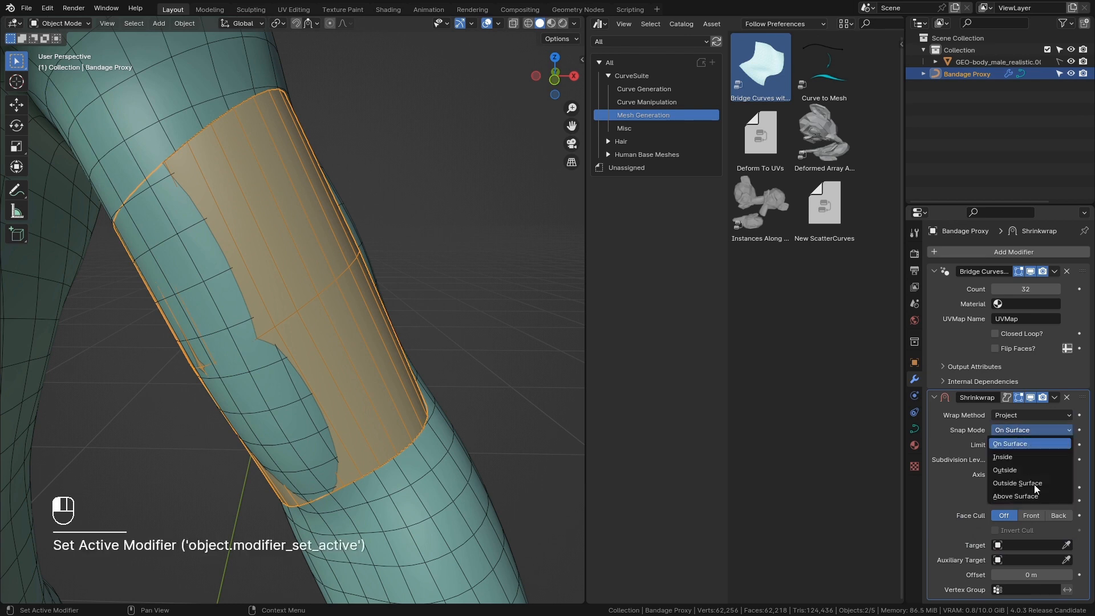
pyautogui.click(1044, 483)
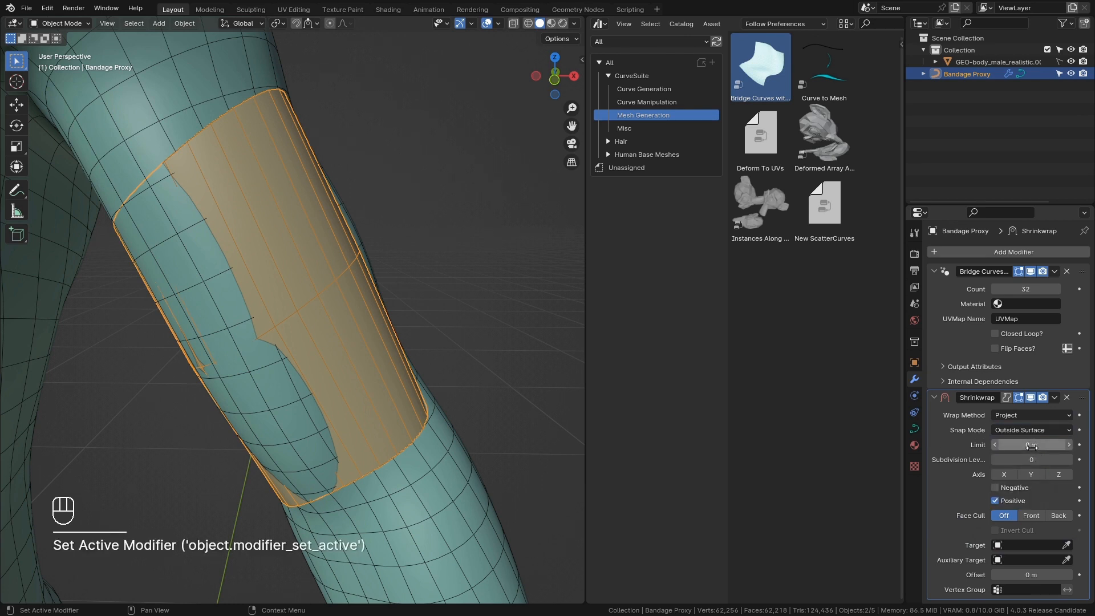
pyautogui.click(1033, 444)
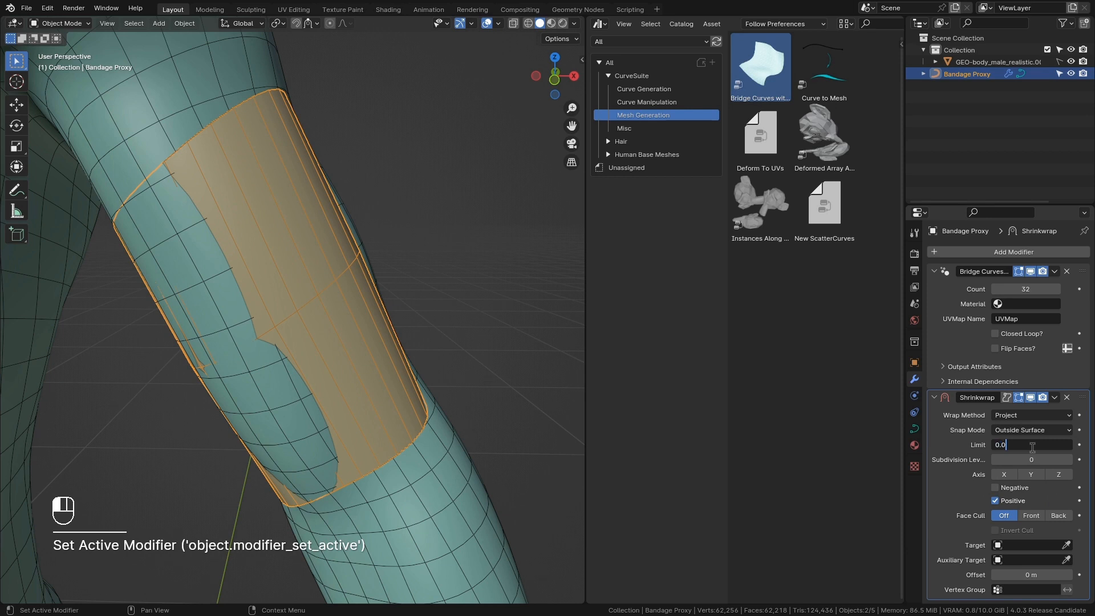
pyautogui.press('Return')
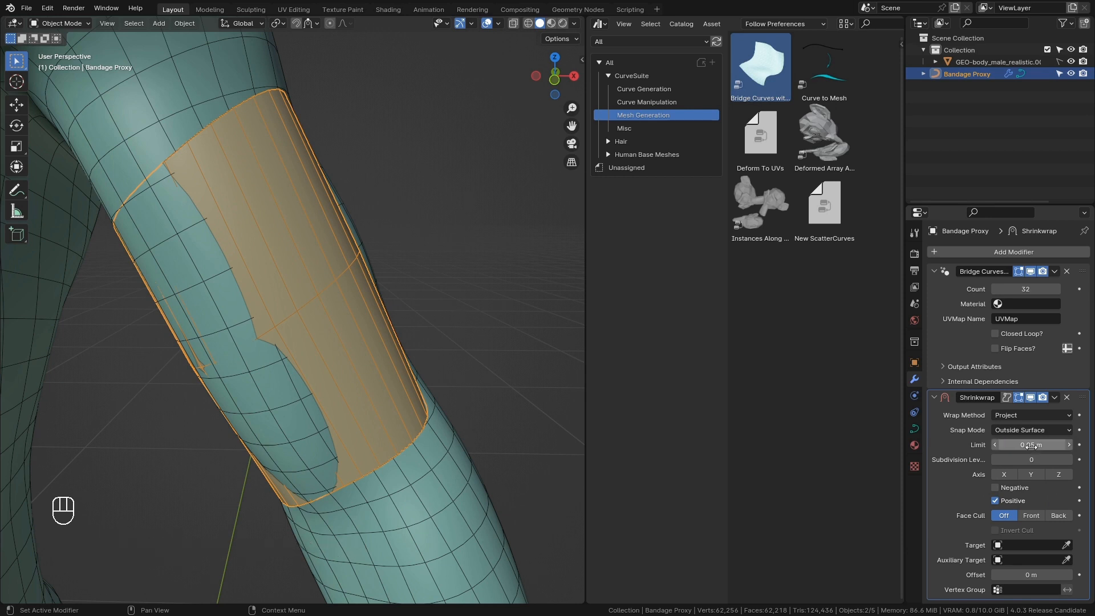
# Target the Shrinkwrap at the male body mesh, enable the Negative direction and set the offset to 0.0012 m.
pyautogui.click(1068, 546)
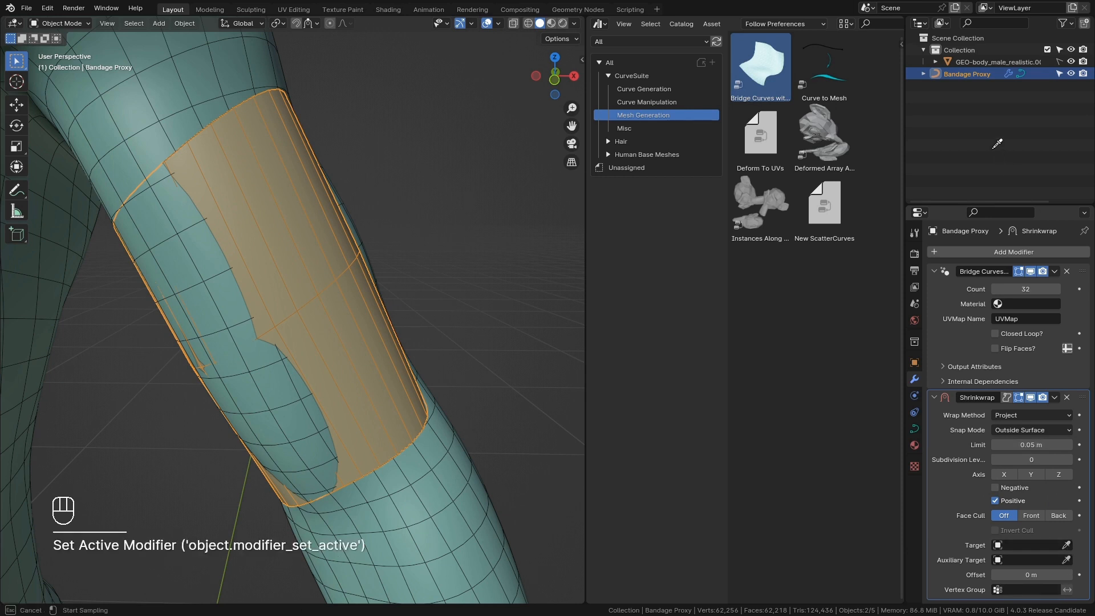
pyautogui.click(975, 62)
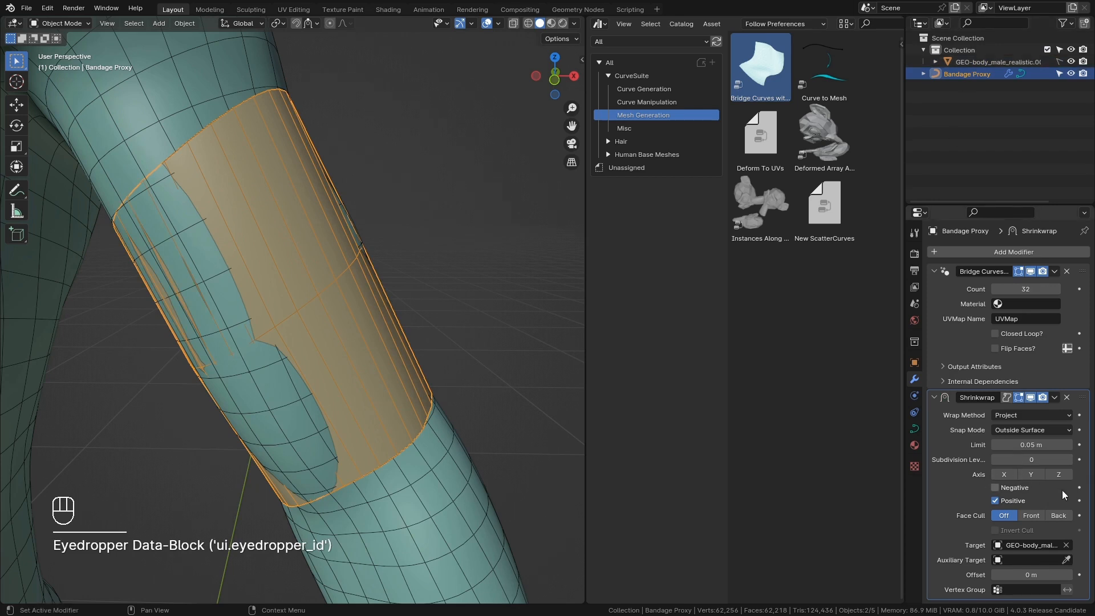
pyautogui.click(997, 487)
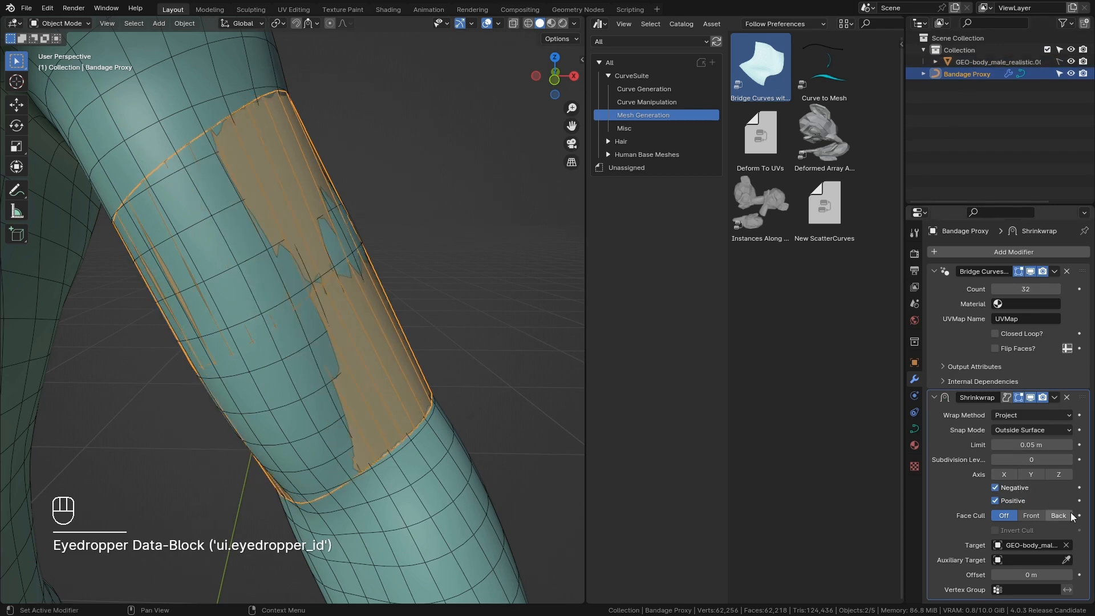
pyautogui.click(1026, 575)
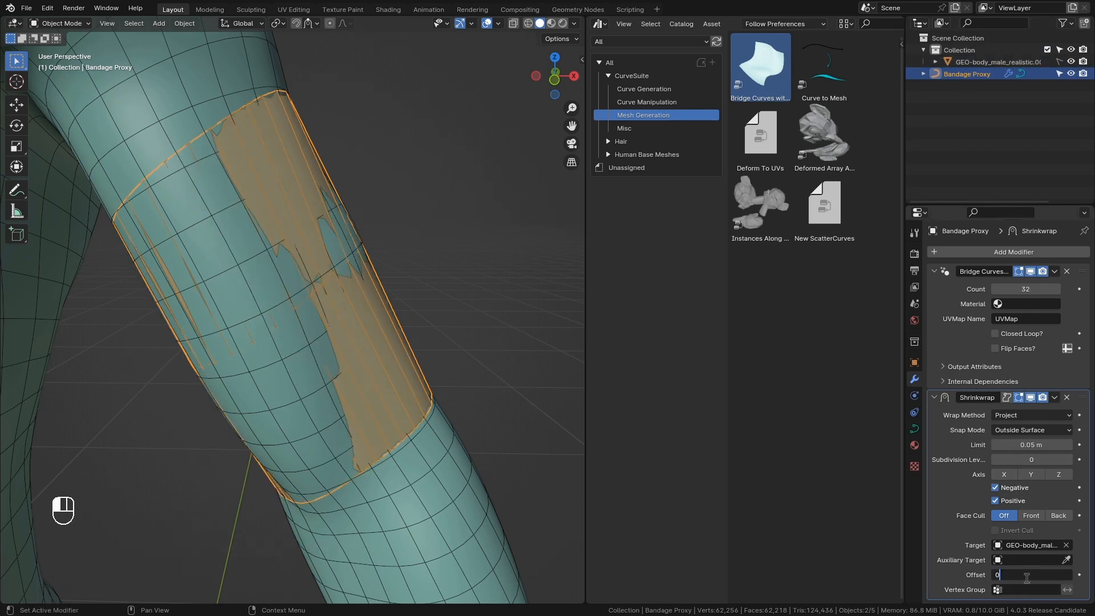
pyautogui.write('0.0012')
pyautogui.press('Return')
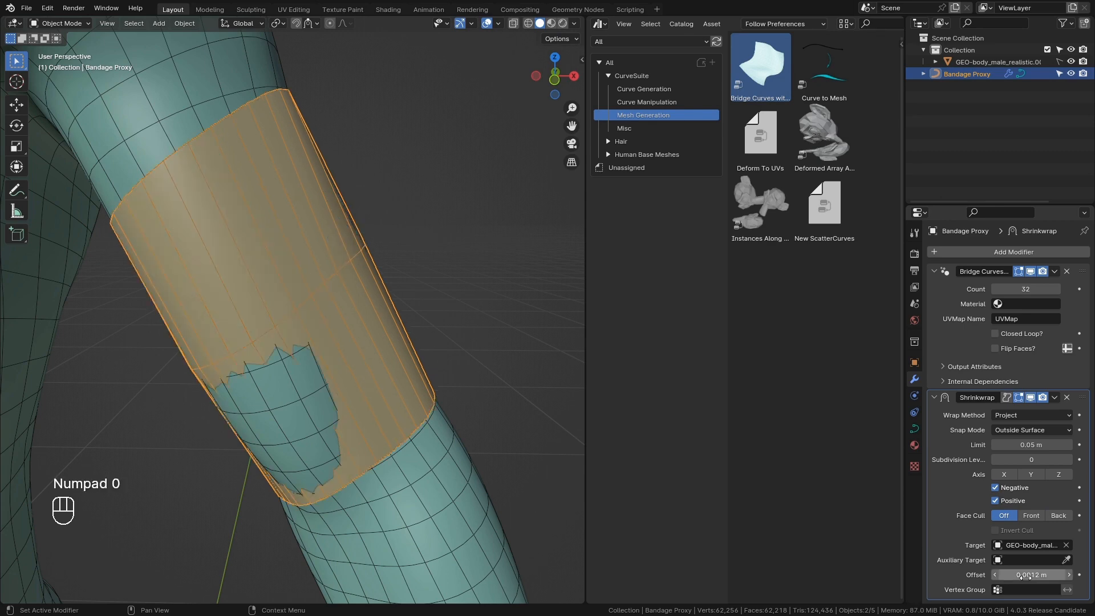
# Reposition a control point of the bandage's upper curve loop on the arm surface in Edit Mode.
pyautogui.moveTo(538, 364); pyautogui.dragTo(405, 289, button='middle')
pyautogui.scroll(3, 317, 337)
pyautogui.press('Tab')
pyautogui.click(445, 284)
pyautogui.click(313, 270)
pyautogui.press('g')
pyautogui.click(322, 261)
# Undo the extrusion from the upper loop's control point, then move and rotate that point along the arm.
pyautogui.press('e')
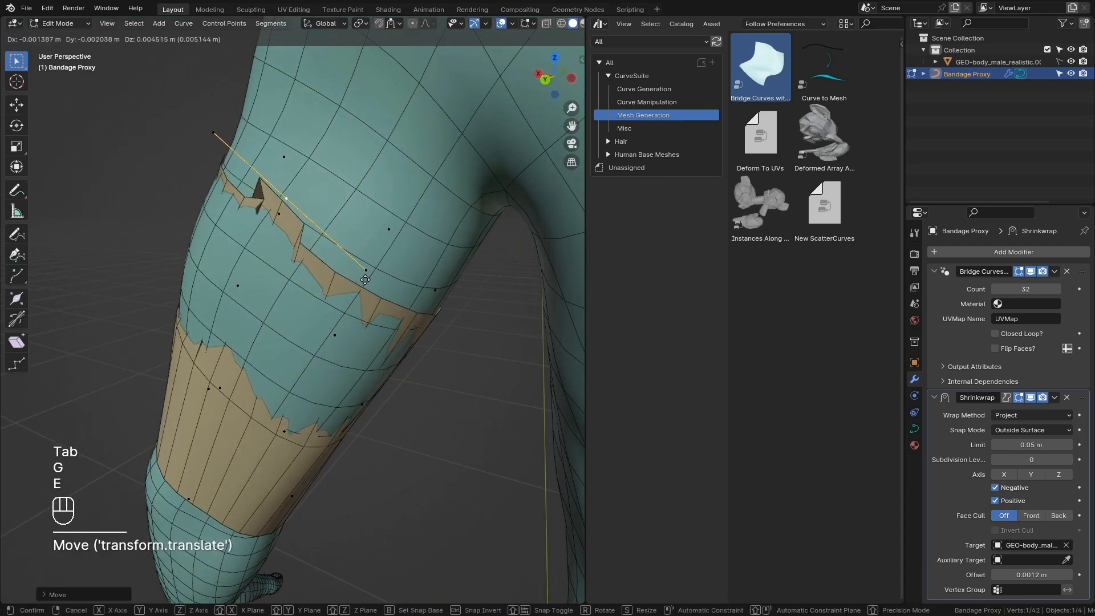
pyautogui.click(340, 280)
pyautogui.hotkey('ctrl', 'z')
pyautogui.press('g')
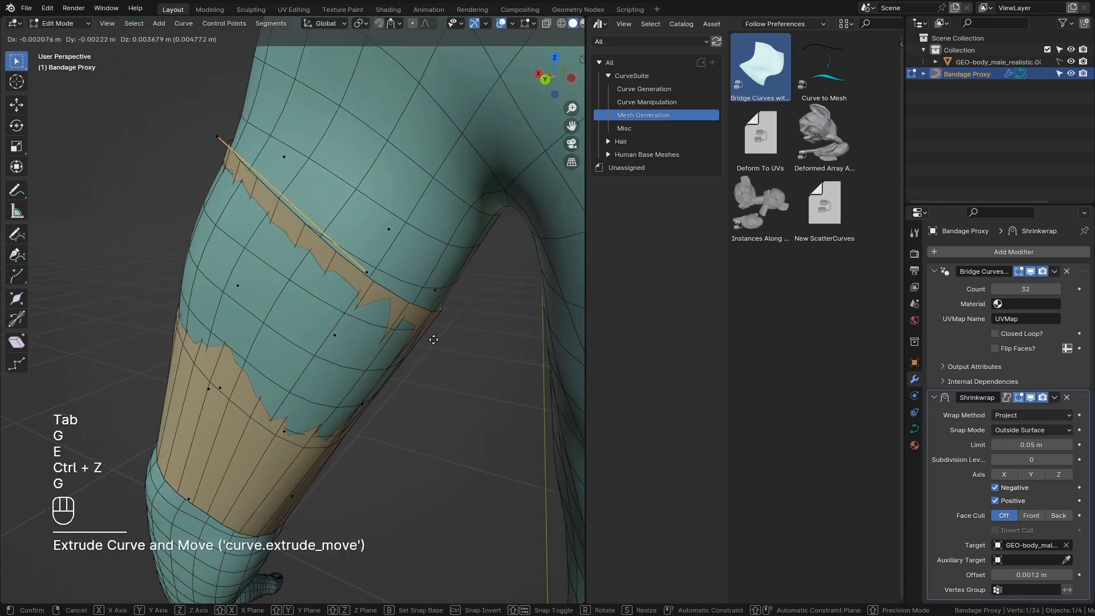
pyautogui.click(444, 342)
pyautogui.press('r')
pyautogui.click(365, 356)
# Try duplicating the bandage's lower curve loop to extend the bandage further down the arm.
pyautogui.press('Tab')
pyautogui.moveTo(362, 357); pyautogui.dragTo(428, 291, button='middle')
pyautogui.press('Tab')
pyautogui.moveTo(476, 465); pyautogui.dragTo(197, 352)
pyautogui.hotkey('shift', 'd')
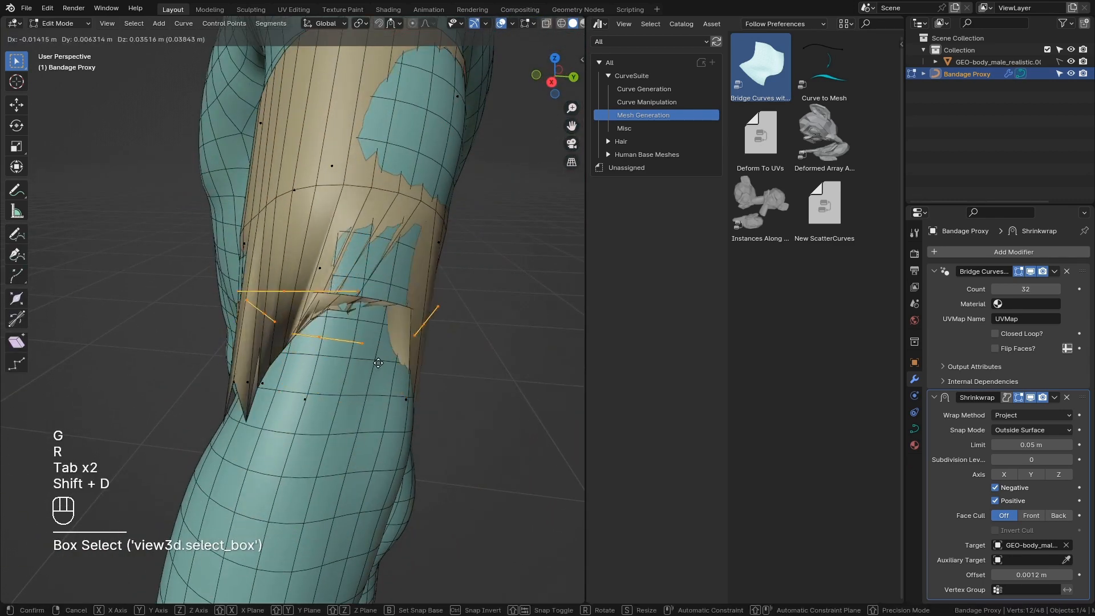
pyautogui.hotkey('ctrl', 'z')
pyautogui.hotkey('shift', 'd')
pyautogui.click(416, 470)
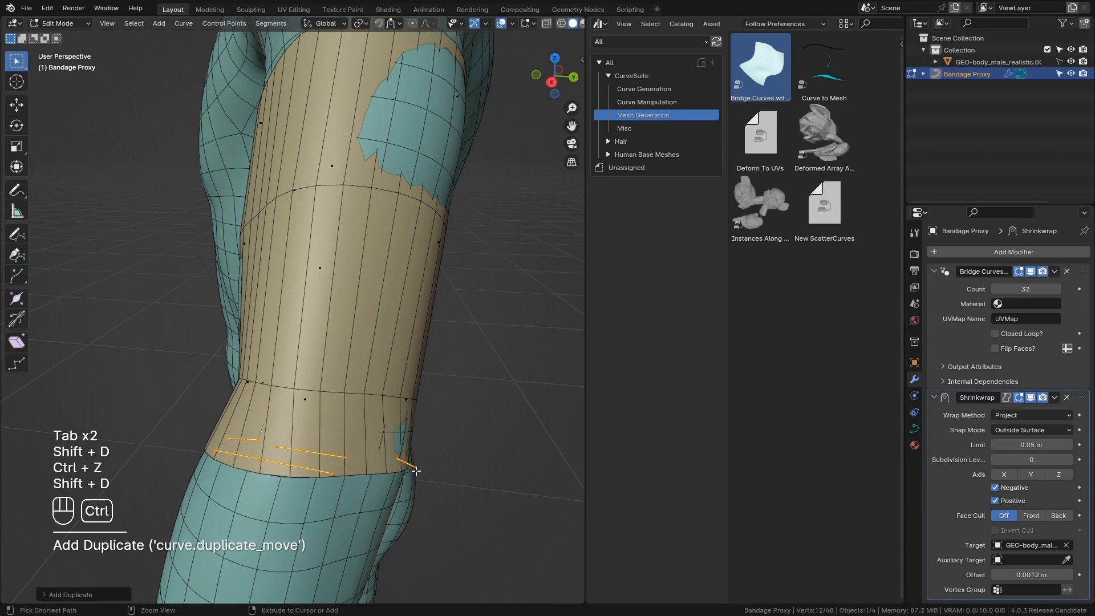
pyautogui.hotkey('ctrl', 'd')
pyautogui.hotkey('shift', 'd')
pyautogui.click(419, 514)
pyautogui.hotkey('ctrl', 'z')
pyautogui.hotkey('ctrl', 'z')
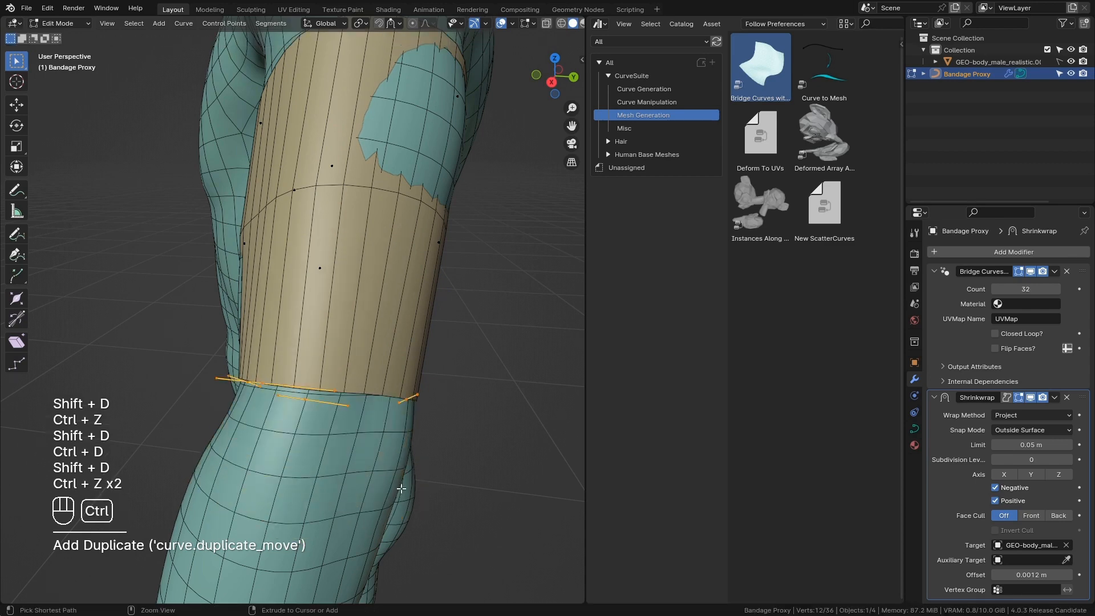
# Reposition the bandage's lower curve loop along the arm and return to Object Mode.
pyautogui.press('g')
pyautogui.click(328, 428)
pyautogui.moveTo(331, 424); pyautogui.dragTo(406, 419, button='middle')
pyautogui.press('Tab')
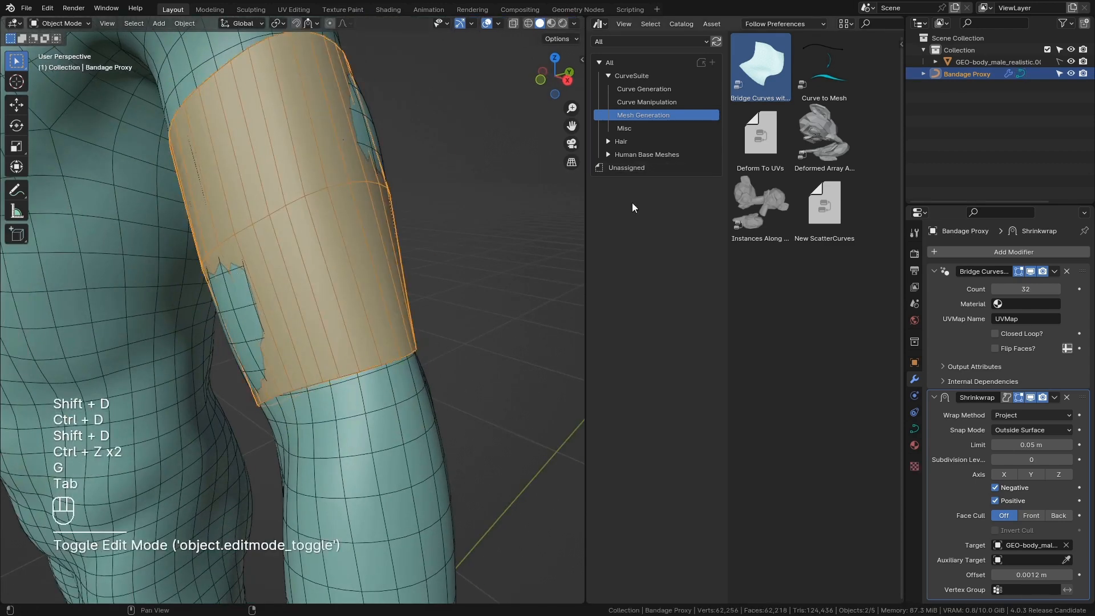
# Collapse the settings of the Bridge Curves and Shrinkwrap modifiers on the Bandage Proxy.
pyautogui.moveTo(423, 165); pyautogui.dragTo(475, 170, button='middle')
pyautogui.click(933, 269)
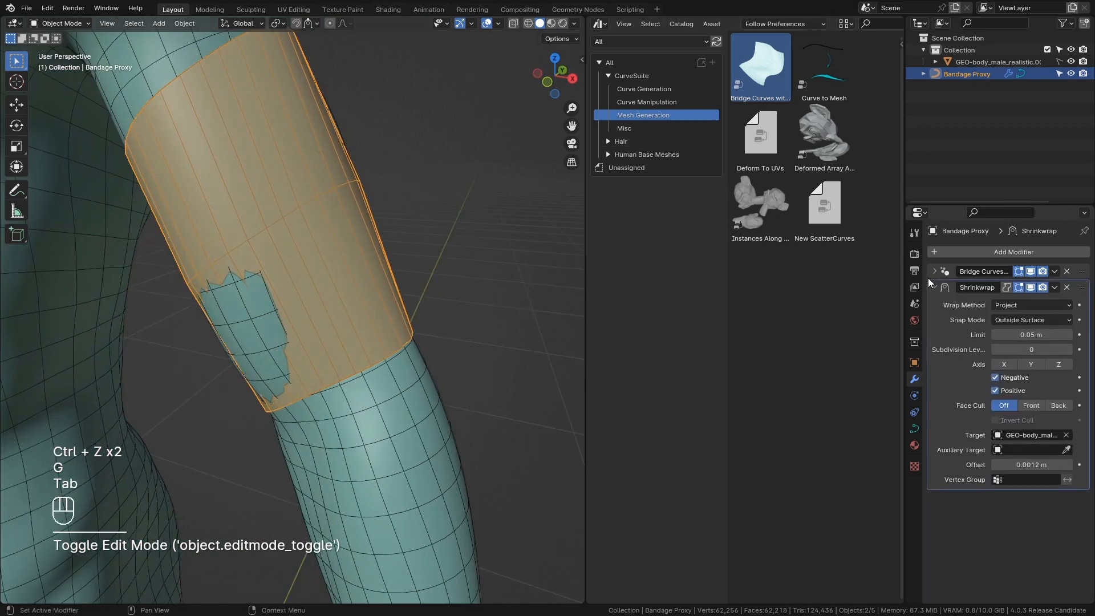
pyautogui.click(934, 286)
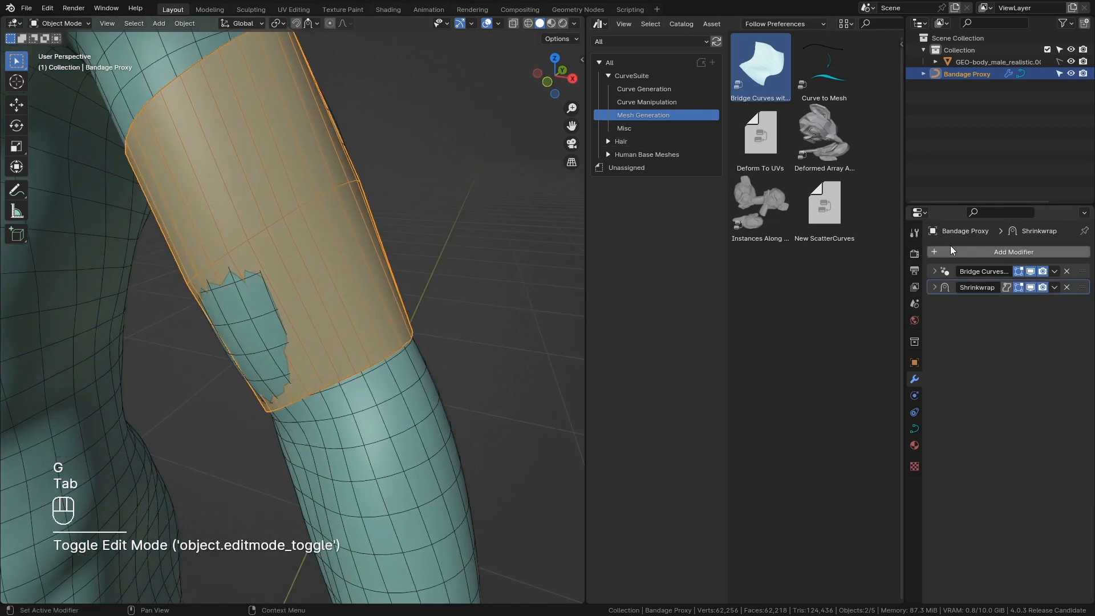
# Add the Bridge Curves with Subcurves asset to the Bandage Proxy and move it to the start of the modifier stack.
pyautogui.click(666, 90)
pyautogui.keyDown('shift'); pyautogui.moveTo(312, 181); pyautogui.dragTo(331, 230, button='middle'); pyautogui.keyUp('shift')
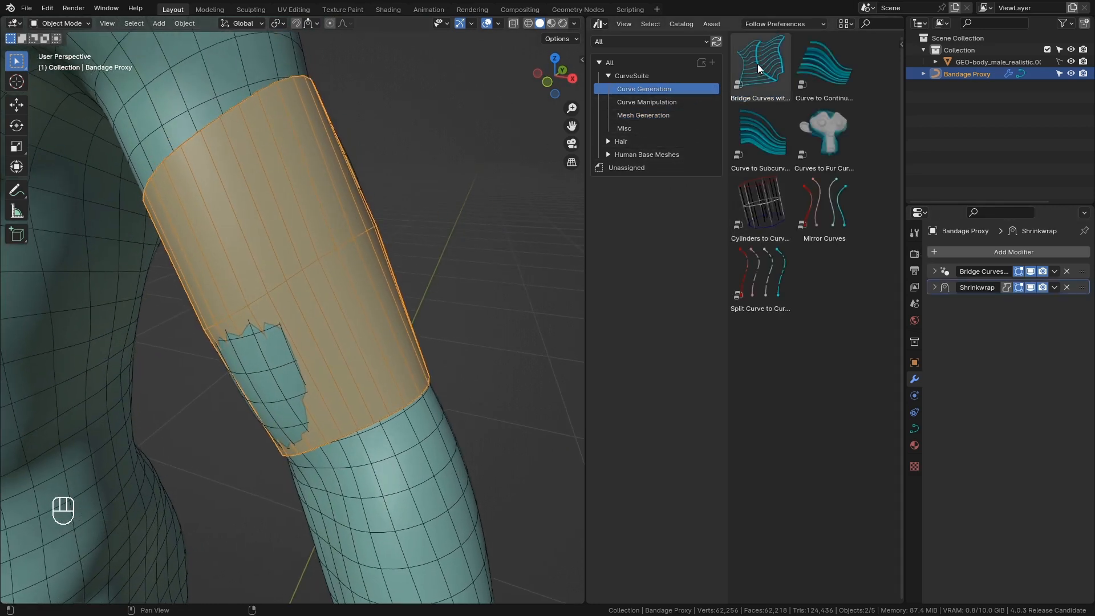
pyautogui.moveTo(758, 63); pyautogui.dragTo(286, 210)
pyautogui.moveTo(1082, 303); pyautogui.dragTo(1082, 272)
pyautogui.click(933, 272)
pyautogui.scroll(-11, 406, 208)
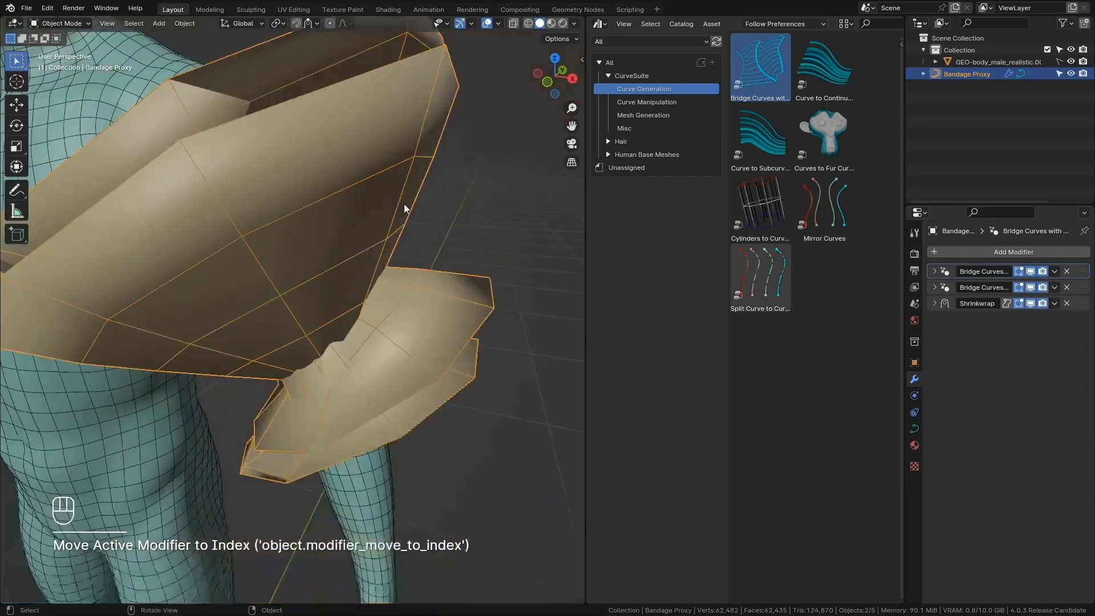
# Enter Edit Mode, select all curve control points, and hide the Bridge Curves with Mesh and Shrinkwrap modifiers in the viewport.
pyautogui.scroll(5, 362, 263)
pyautogui.moveTo(382, 222); pyautogui.dragTo(297, 251, button='middle')
pyautogui.press('Tab')
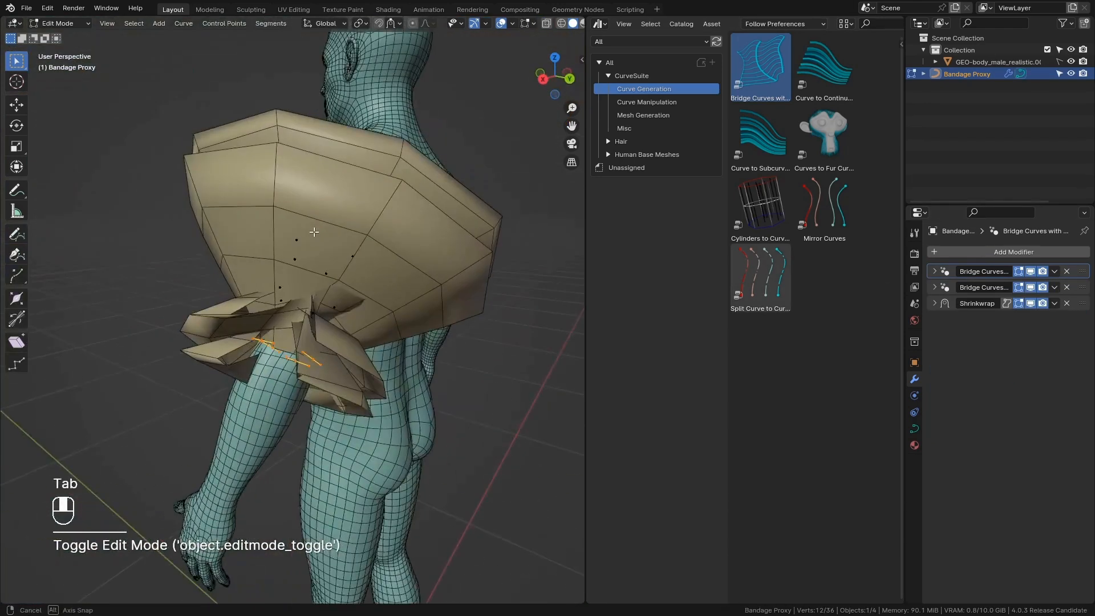
pyautogui.press('a')
pyautogui.moveTo(1032, 288); pyautogui.dragTo(1031, 311)
pyautogui.moveTo(512, 298); pyautogui.dragTo(481, 318, button='middle')
pyautogui.moveTo(298, 221); pyautogui.dragTo(265, 192, button='middle')
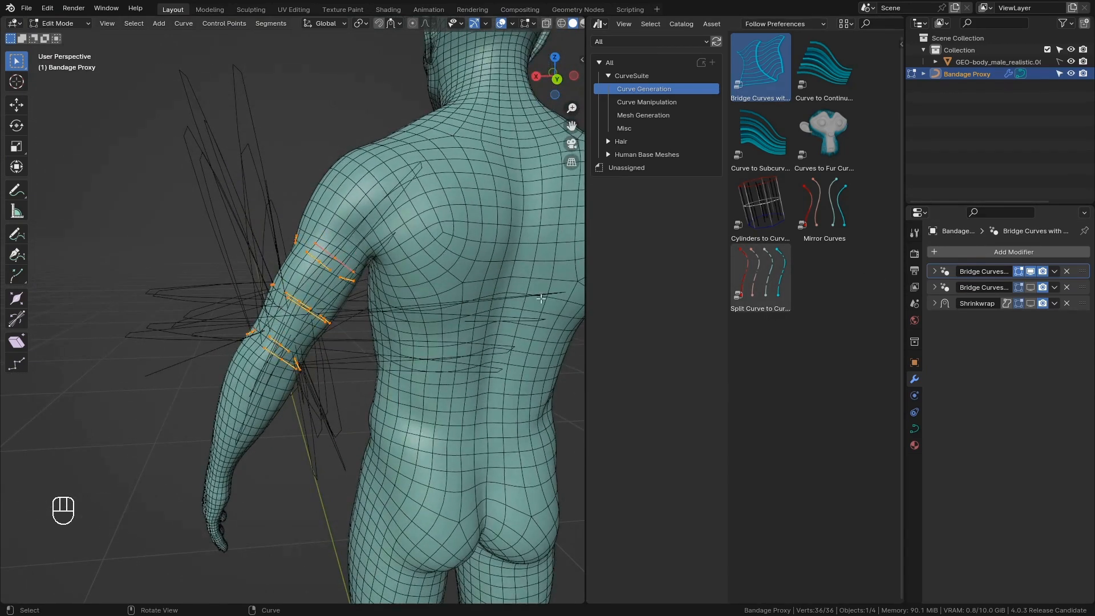
# Check the transform values of the selected control points, and set their radius to 0 with Shrink/Fatten.
pyautogui.moveTo(286, 286); pyautogui.dragTo(256, 241, button='middle')
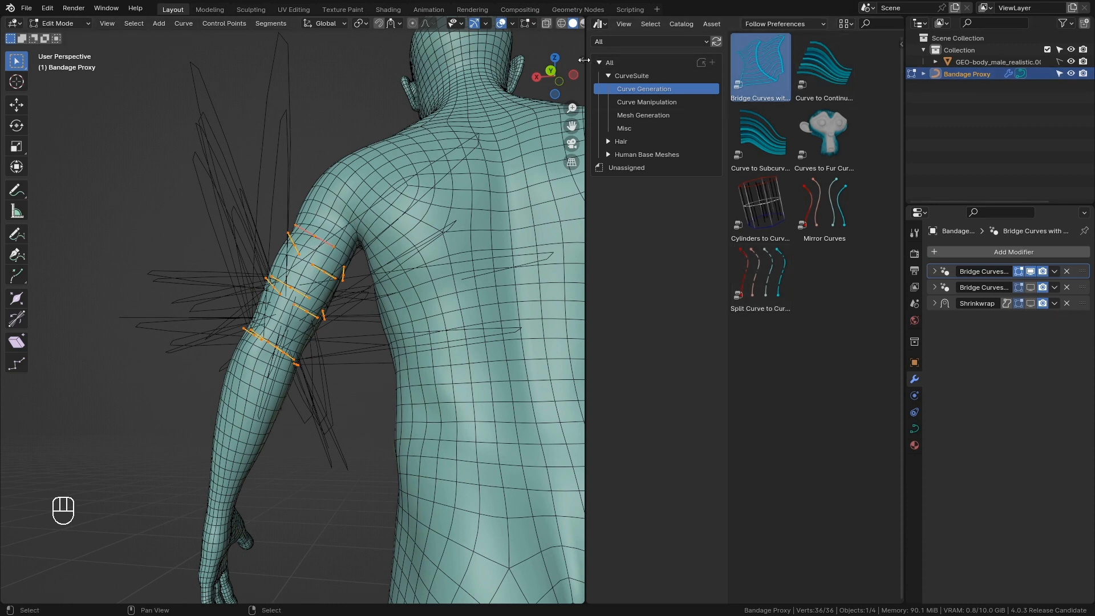
pyautogui.press('n')
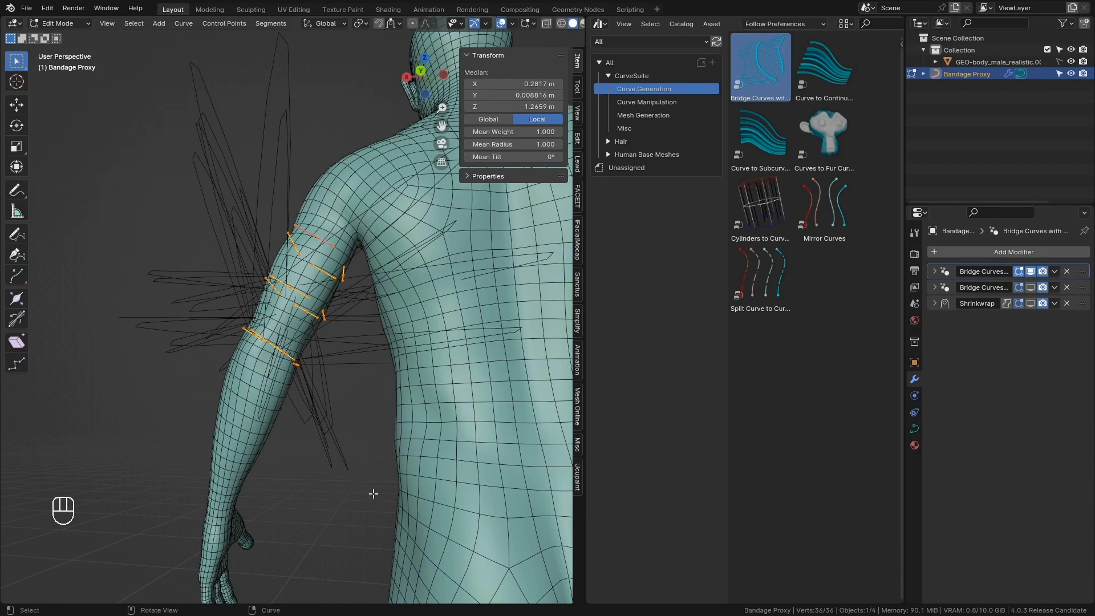
pyautogui.moveTo(283, 289); pyautogui.dragTo(354, 268, button='middle')
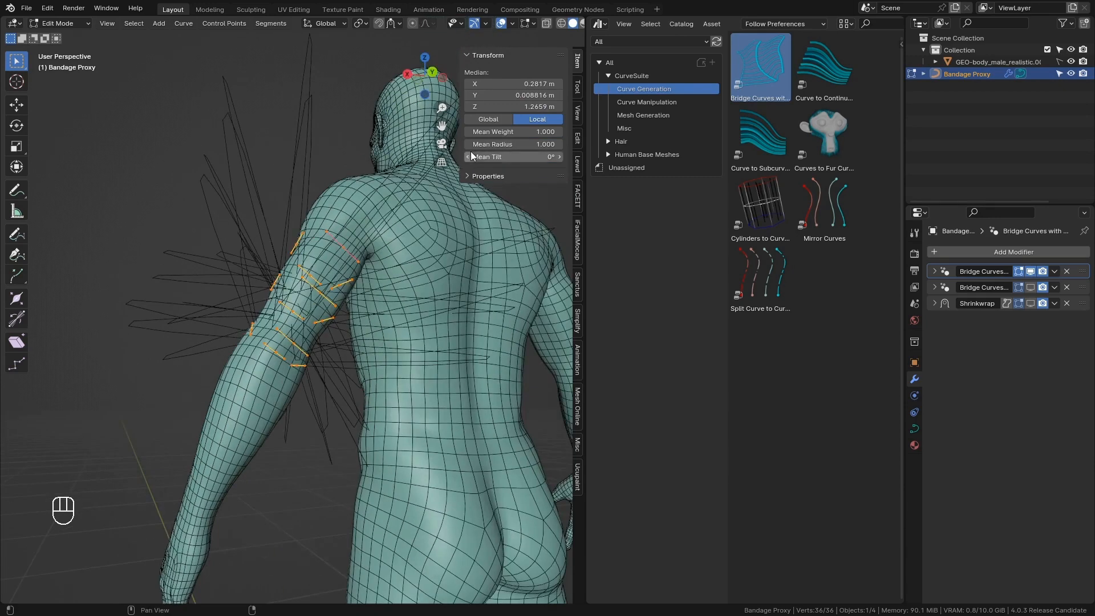
pyautogui.press('n')
pyautogui.moveTo(516, 246); pyautogui.dragTo(397, 288, button='middle')
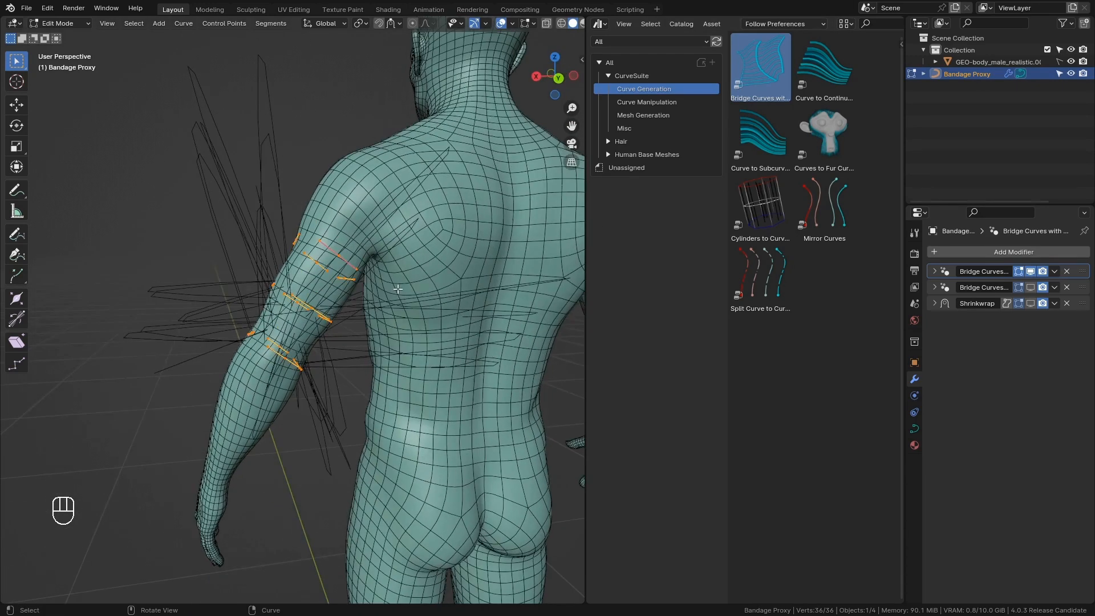
pyautogui.hotkey('alt', 's')
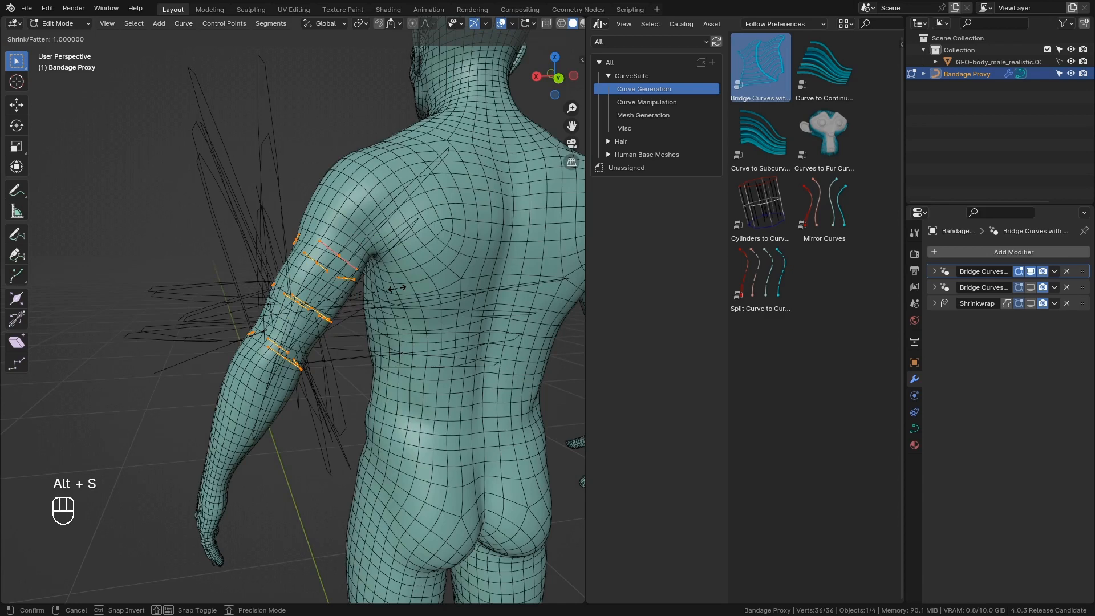
pyautogui.write('0')
pyautogui.press('Return')
# Try moving a single control point of the curve loops on the arm, and undo the move.
pyautogui.scroll(5, 397, 288)
pyautogui.moveTo(394, 288)
pyautogui.mouseDown(button='middle')
pyautogui.moveTo(484, 286)
pyautogui.moveTo(380, 301)
pyautogui.moveTo(453, 302)
pyautogui.mouseUp(button='middle')
pyautogui.press('z')
pyautogui.press('z')
pyautogui.moveTo(511, 325)
pyautogui.mouseDown(button='middle')
pyautogui.moveTo(426, 313)
pyautogui.moveTo(337, 279)
pyautogui.mouseUp(button='middle')
pyautogui.click(319, 258)
pyautogui.press('g')
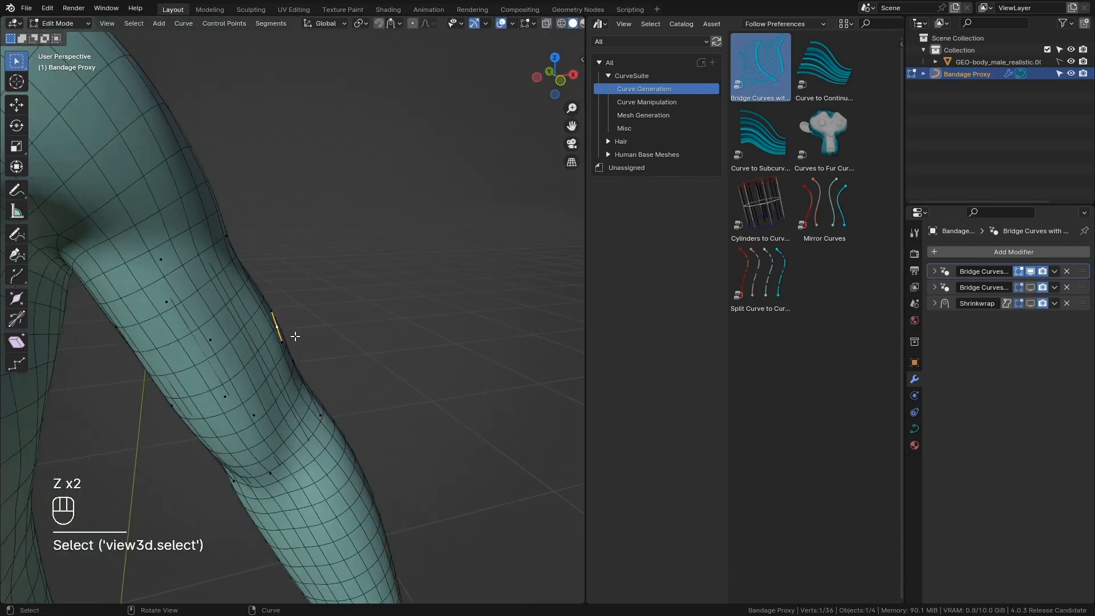
pyautogui.click(237, 210)
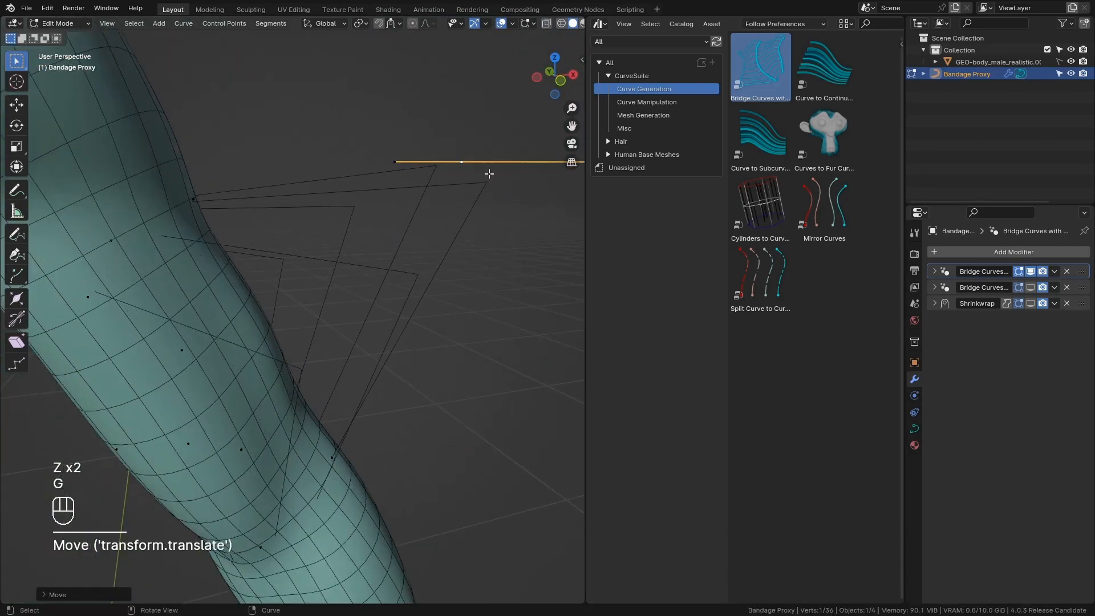
pyautogui.moveTo(450, 400); pyautogui.dragTo(350, 277, button='middle')
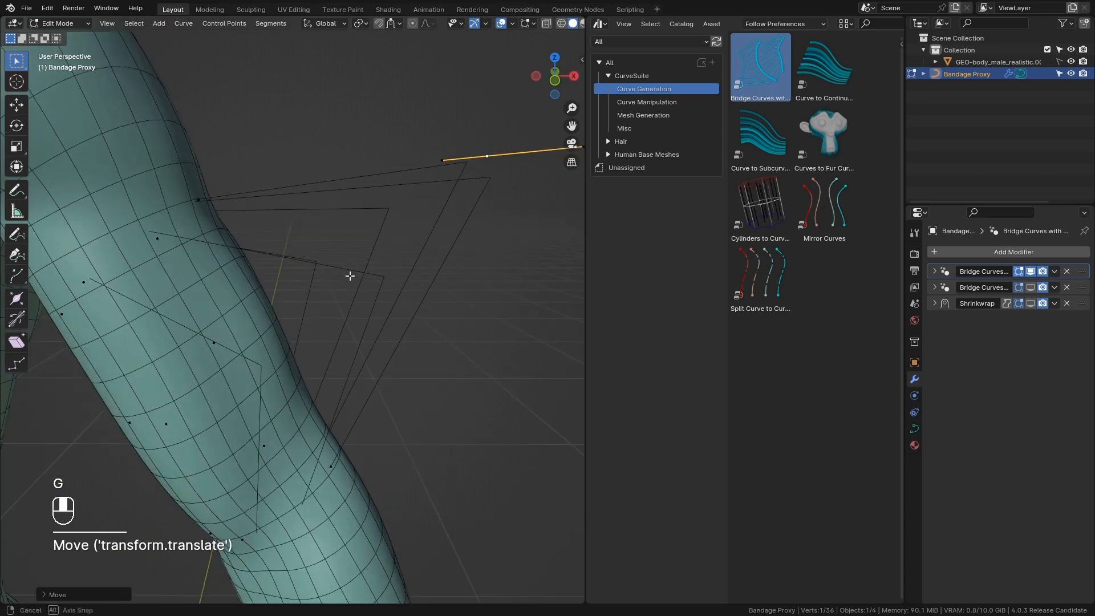
pyautogui.hotkey('ctrl', 'z')
# Re-enable the viewport display of the Bridge Curves with Mesh and Shrinkwrap modifiers.
pyautogui.click(1034, 285)
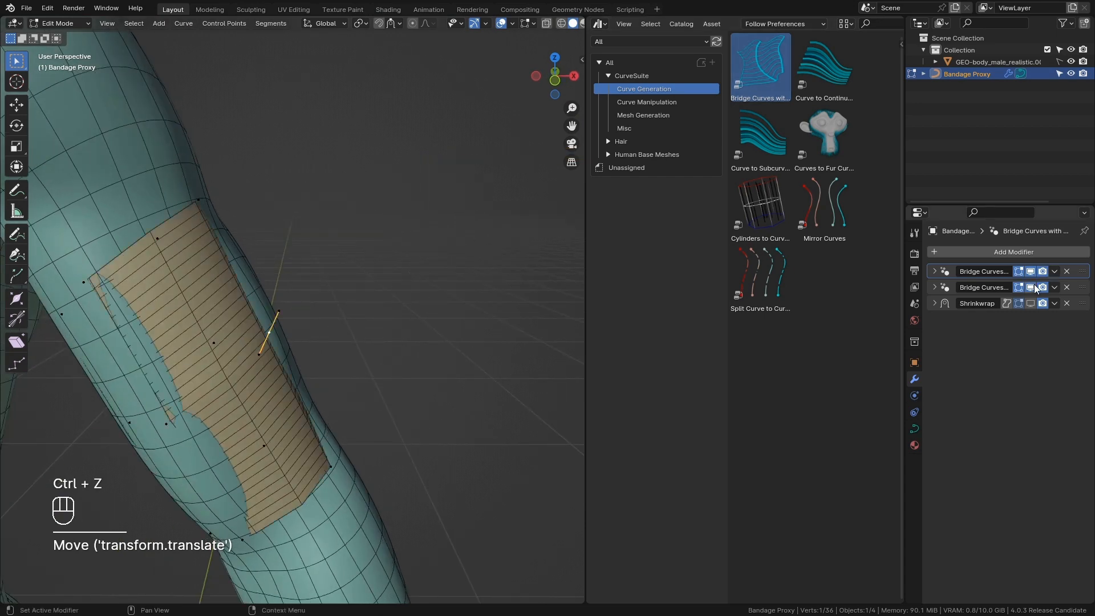
pyautogui.click(933, 287)
pyautogui.click(953, 306)
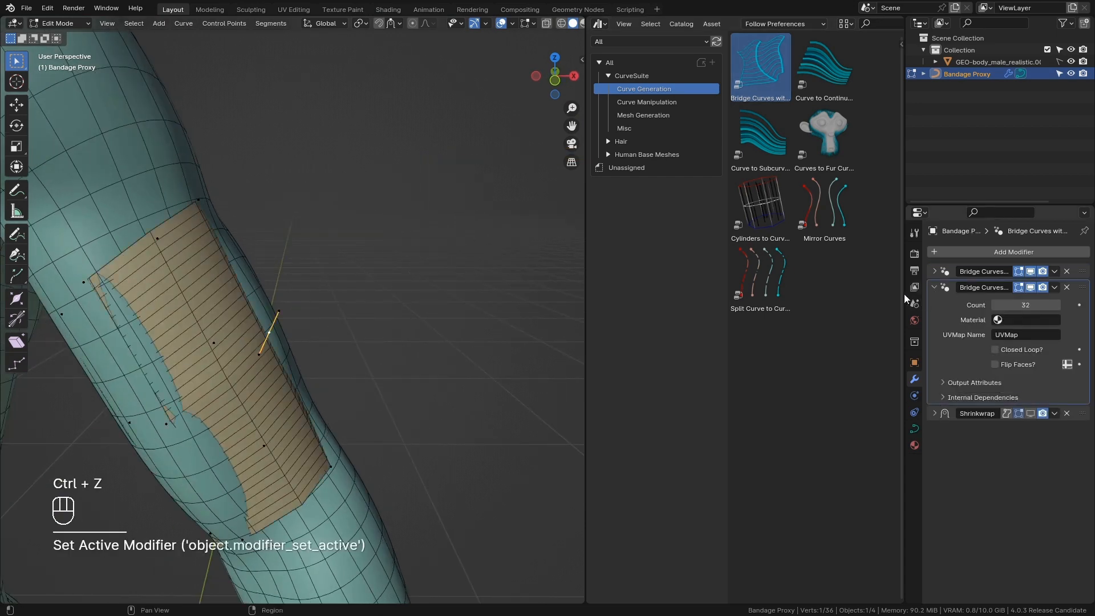
pyautogui.moveTo(285, 291); pyautogui.dragTo(319, 257, button='middle')
pyautogui.click(934, 273)
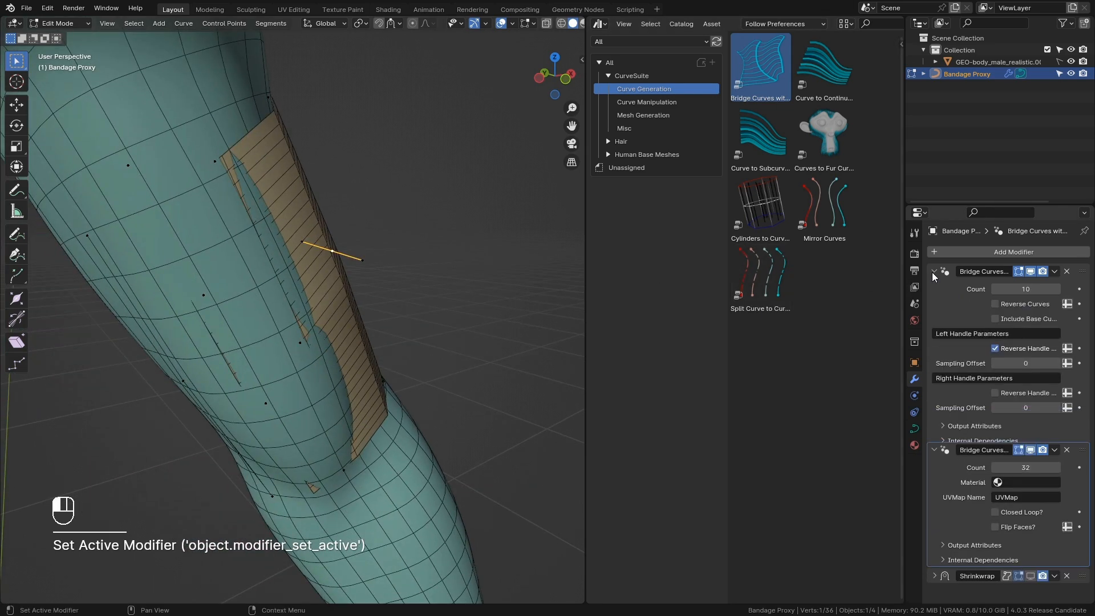
pyautogui.click(934, 273)
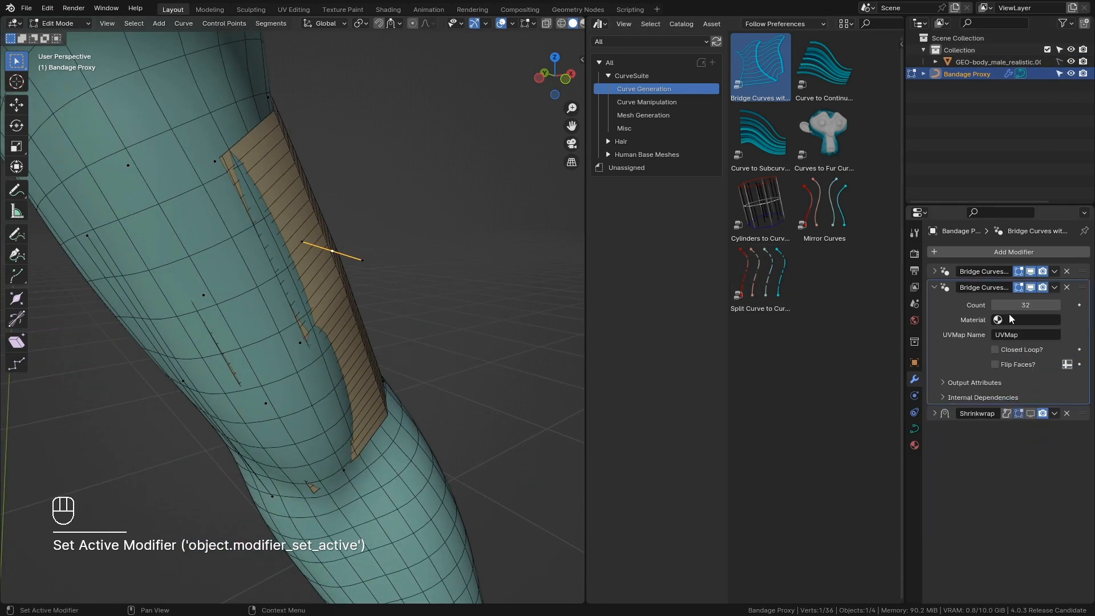
pyautogui.click(1029, 413)
# Hide the male body mesh in the viewport and return the Bandage Proxy to Object Mode.
pyautogui.moveTo(361, 309); pyautogui.dragTo(317, 317, button='middle')
pyautogui.click(1074, 63)
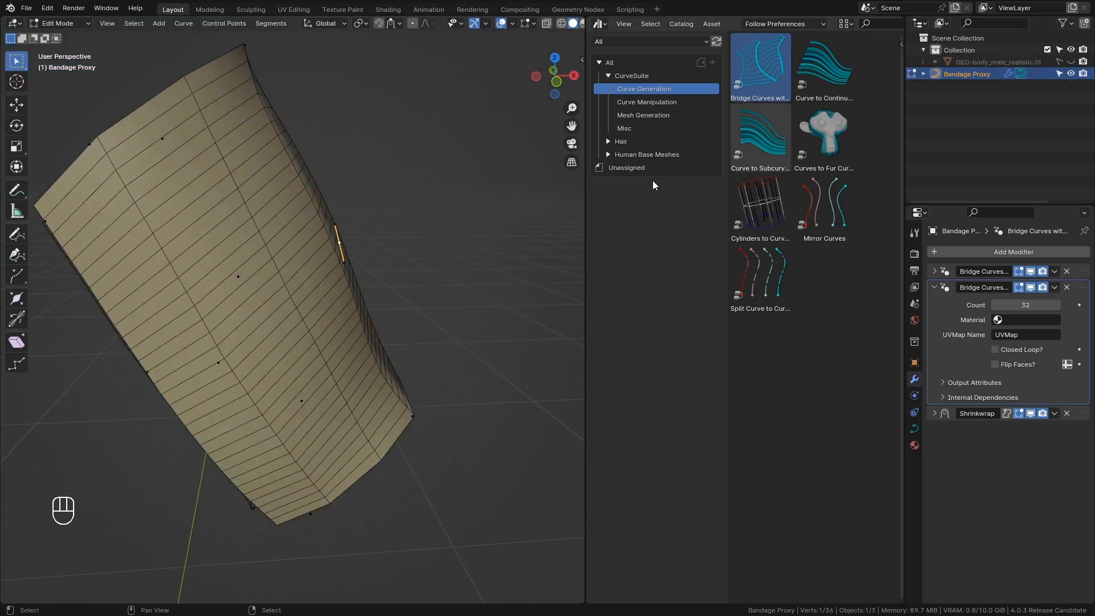
pyautogui.press('Tab')
# Set the Count of the Bridge Curves with Subcurves modifier to 19 and widen the Properties editor.
pyautogui.click(935, 272)
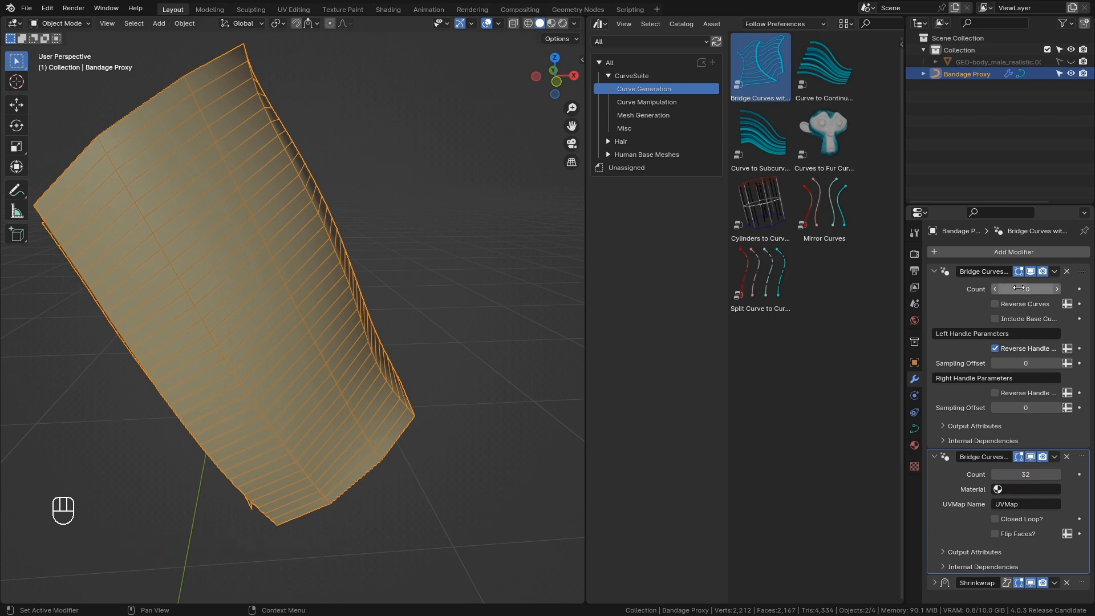
pyautogui.moveTo(1019, 288); pyautogui.dragTo(1050, 288)
pyautogui.moveTo(907, 146); pyautogui.dragTo(859, 145)
pyautogui.moveTo(1017, 289)
pyautogui.mouseDown()
pyautogui.moveTo(987, 289)
pyautogui.moveTo(1017, 289)
pyautogui.mouseUp()
pyautogui.click(888, 272)
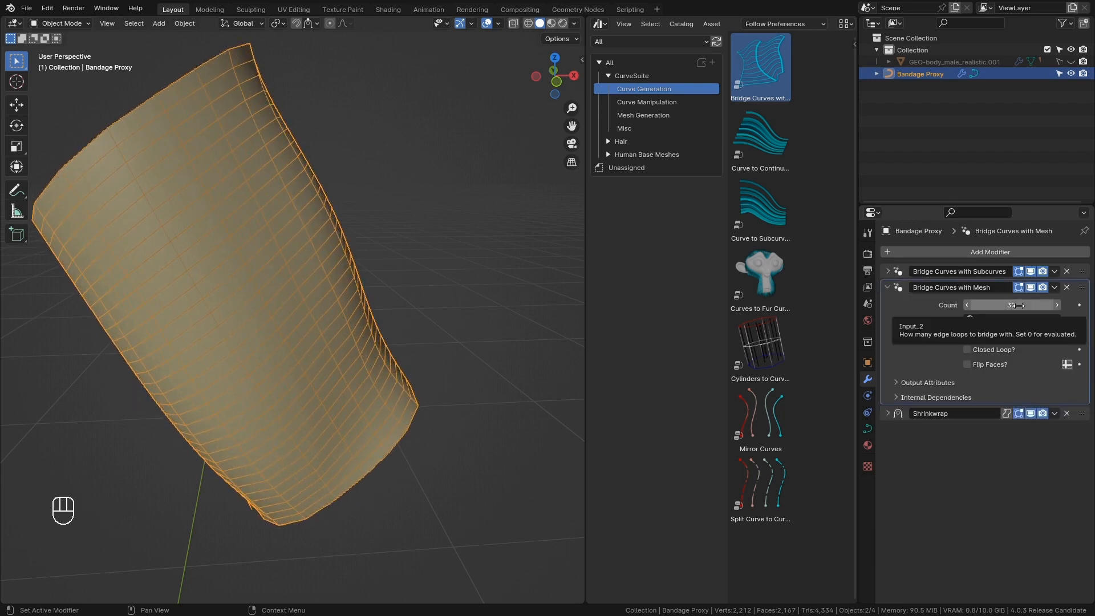
# Set the Bridge Curves with Mesh modifier's Count to 17 and enable Closed Loop to close the gap in the bandage.
pyautogui.moveTo(1006, 309); pyautogui.dragTo(985, 310)
pyautogui.moveTo(245, 233); pyautogui.dragTo(306, 248, button='middle')
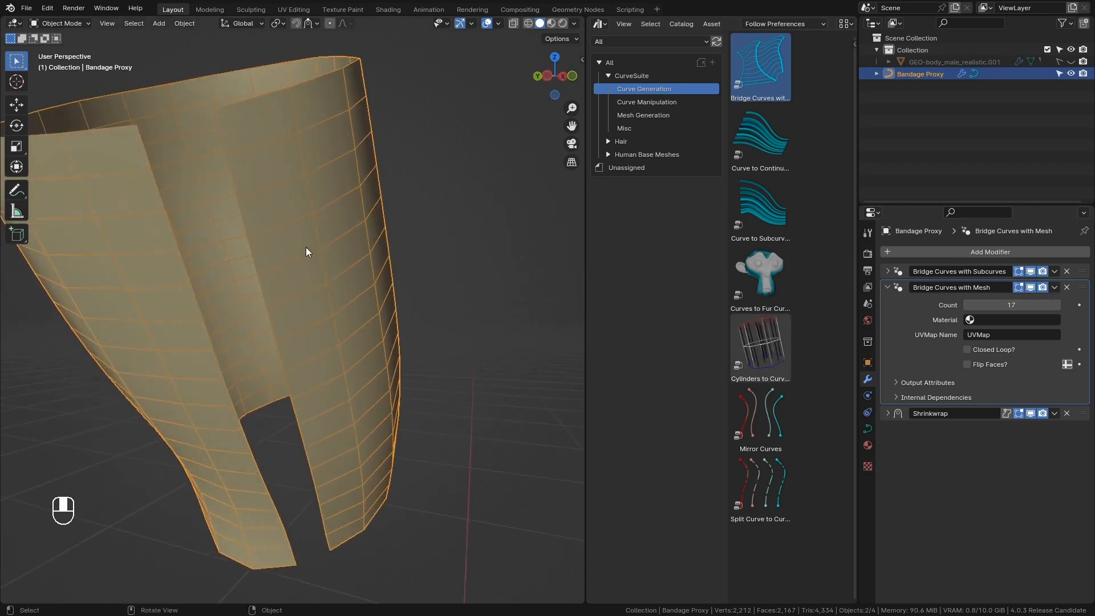
pyautogui.moveTo(143, 163); pyautogui.dragTo(166, 210, button='middle')
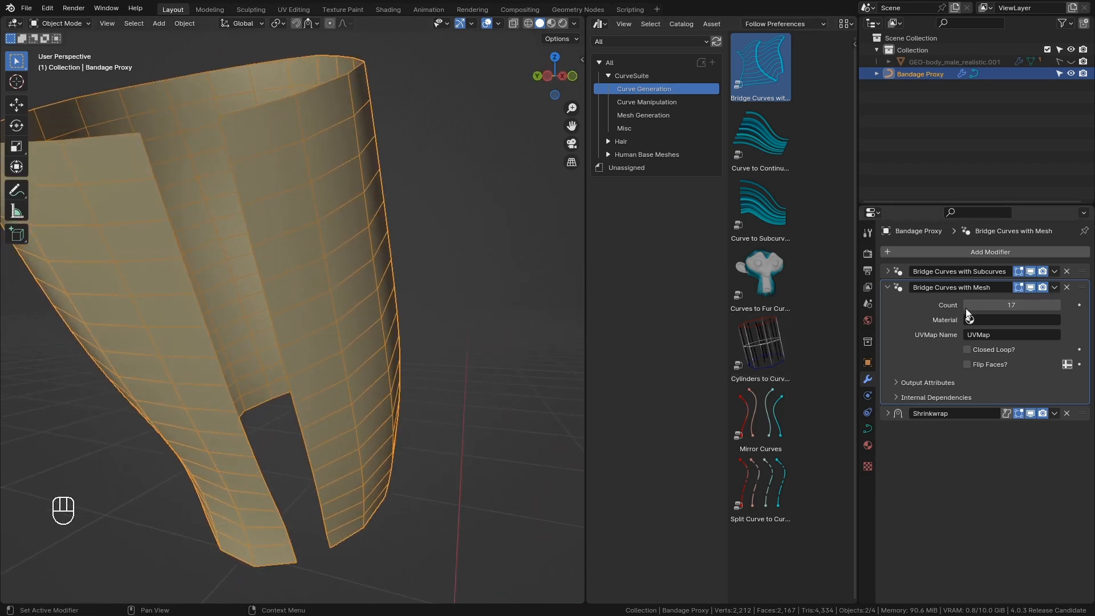
pyautogui.click(973, 351)
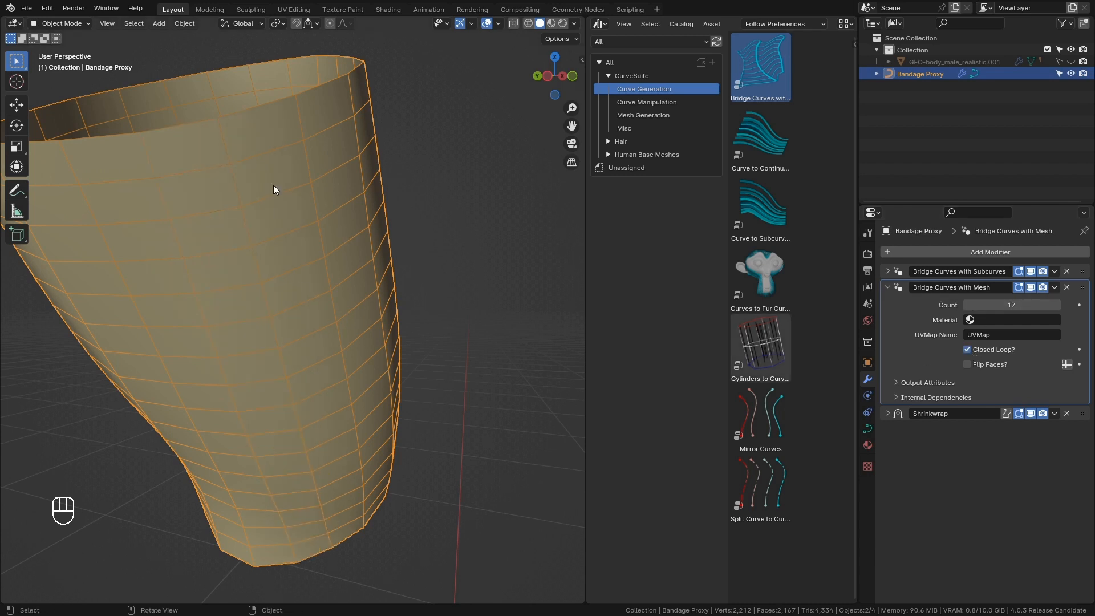
pyautogui.moveTo(412, 379); pyautogui.dragTo(334, 361, button='middle')
# Set the Count to 0 in both the Bridge Curves with Subcurves and Bridge Curves with Mesh modifiers.
pyautogui.click(888, 272)
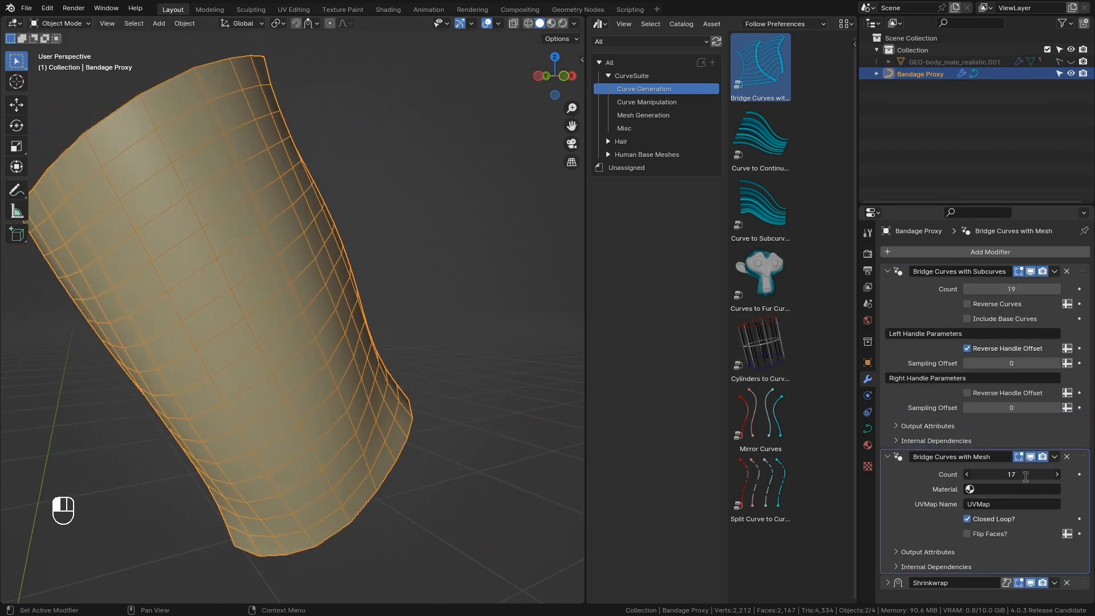
pyautogui.moveTo(971, 289); pyautogui.dragTo(1010, 288)
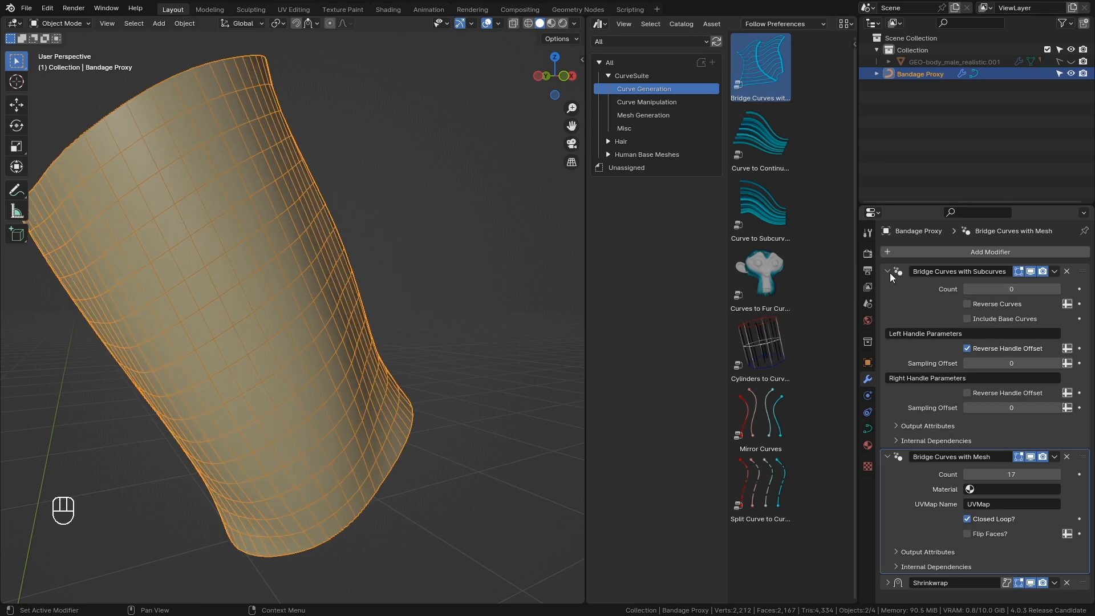
pyautogui.moveTo(183, 224); pyautogui.dragTo(257, 249, button='middle')
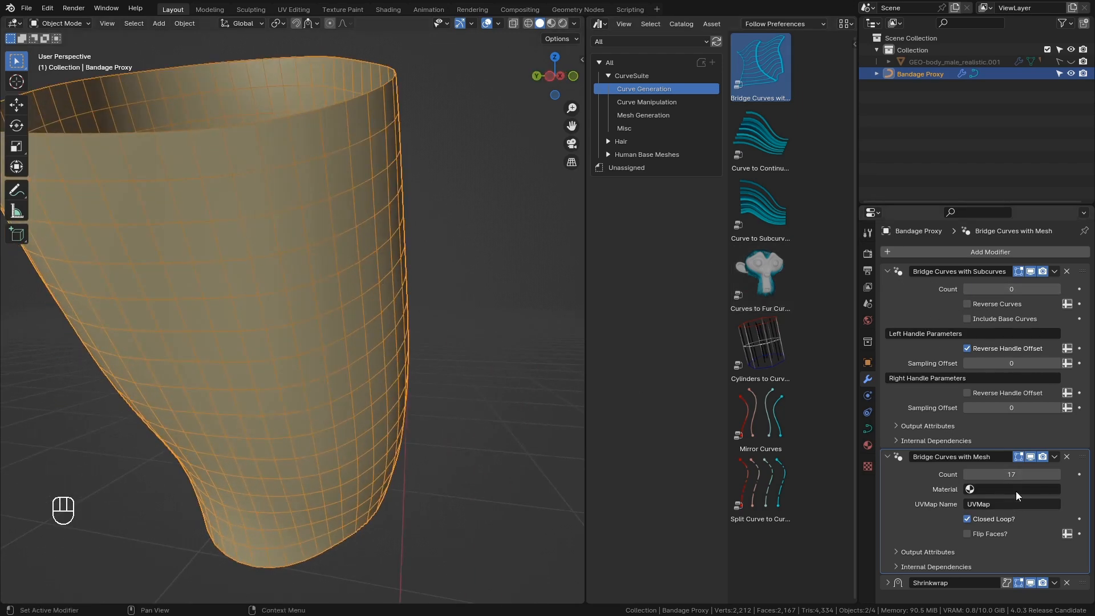
pyautogui.moveTo(1011, 475); pyautogui.dragTo(972, 474)
pyautogui.click(887, 272)
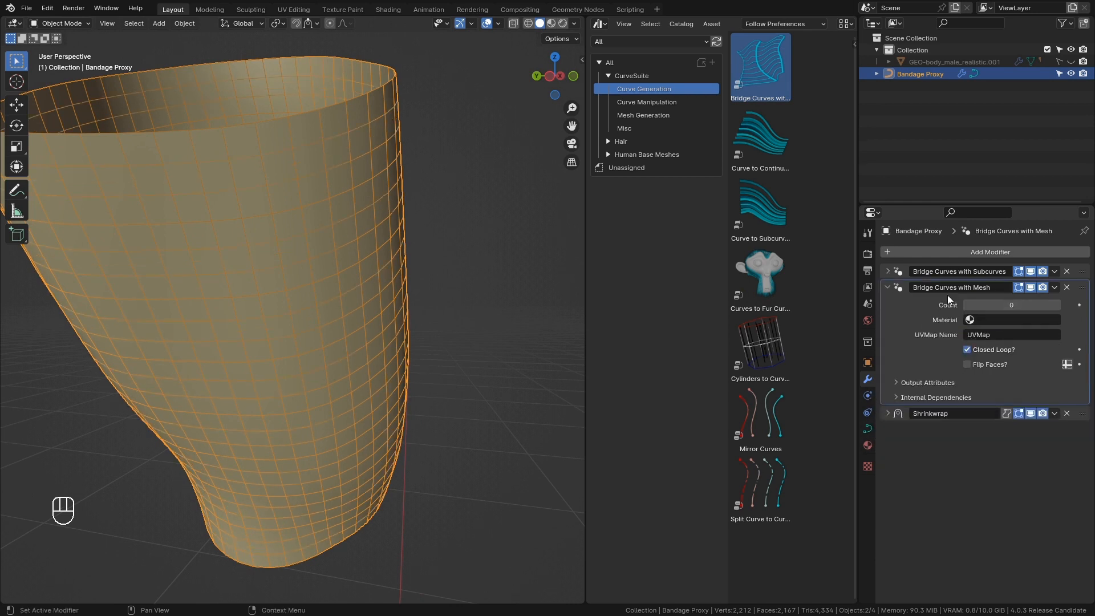
pyautogui.click(887, 272)
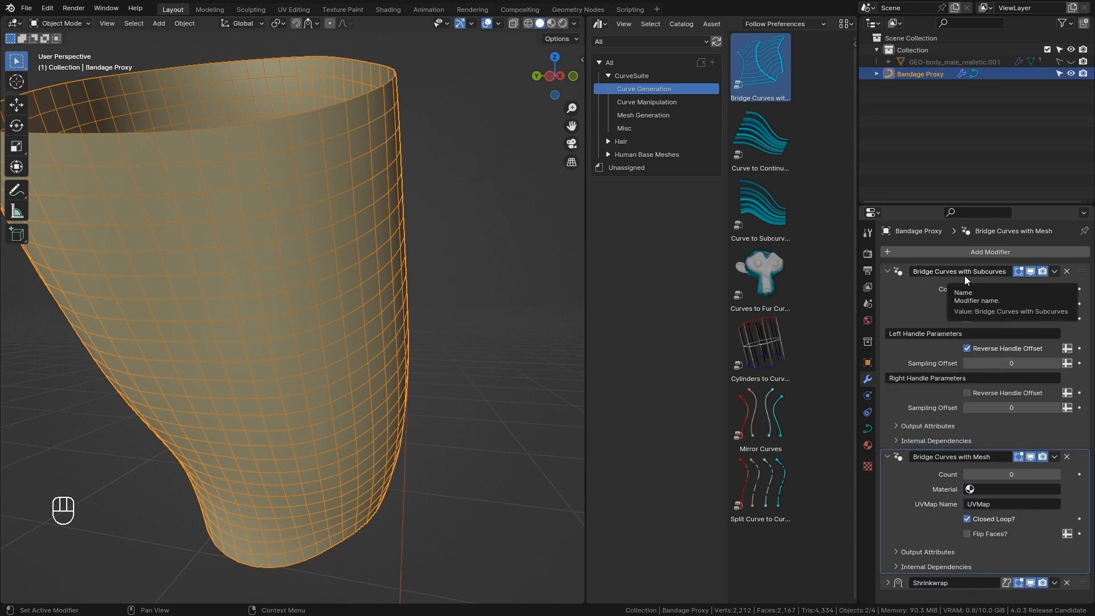
# Lower the Bandage Proxy curve's Resolution Preview U, then return to its modifiers.
pyautogui.click(868, 429)
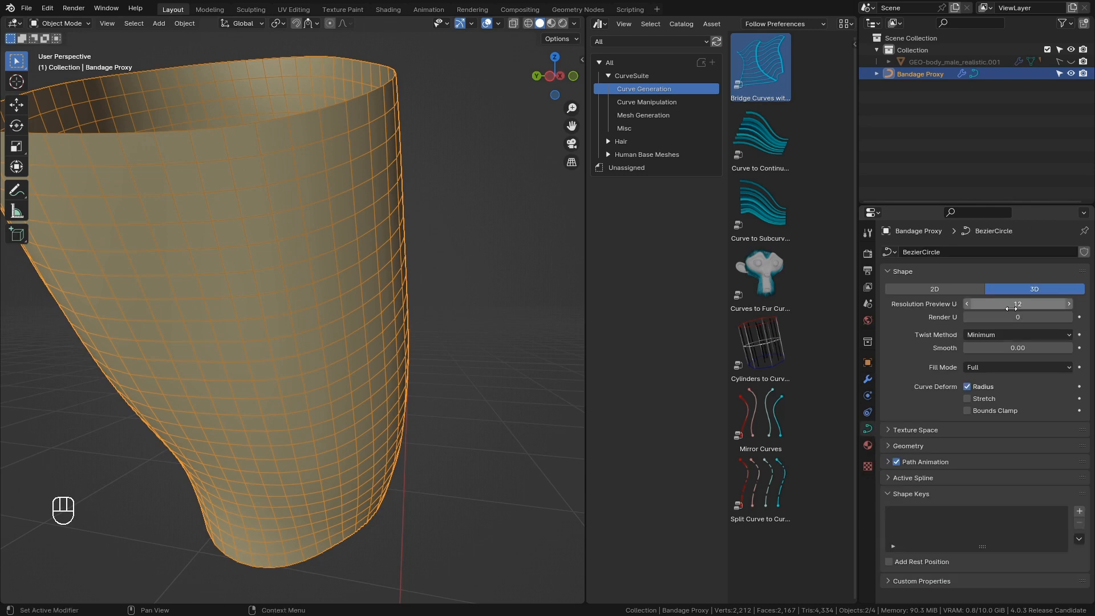
pyautogui.moveTo(1017, 303)
pyautogui.mouseDown()
pyautogui.moveTo(1043, 303)
pyautogui.moveTo(987, 303)
pyautogui.moveTo(1018, 303)
pyautogui.mouseUp()
pyautogui.click(868, 379)
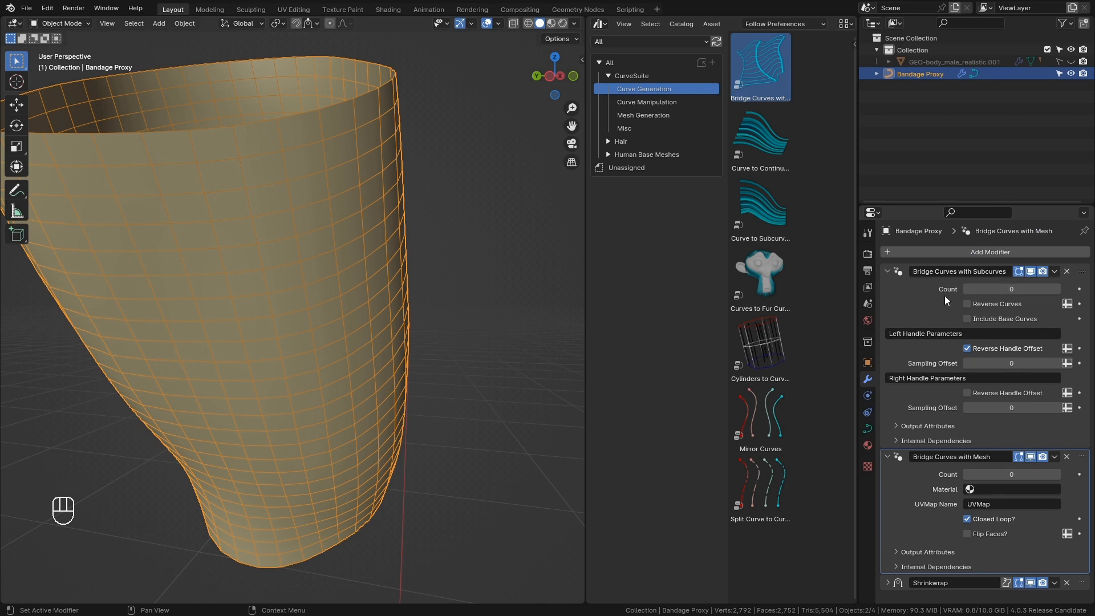
# Add the Resample Curve asset to the Bandage Proxy and place it between the two Bridge Curves modifiers.
pyautogui.click(882, 273)
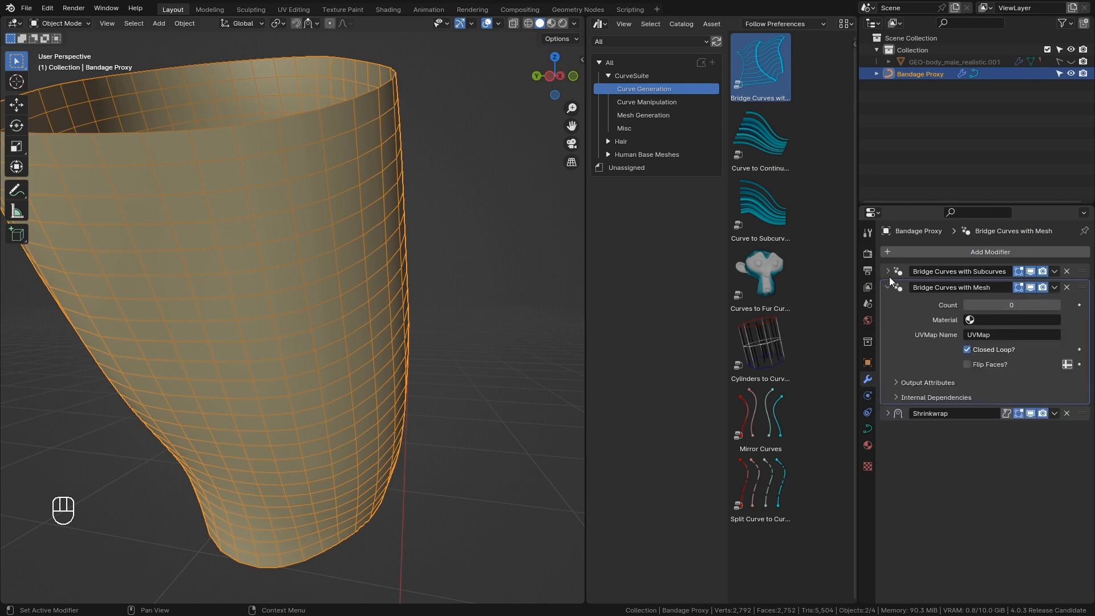
pyautogui.click(651, 106)
pyautogui.moveTo(767, 268); pyautogui.dragTo(327, 188)
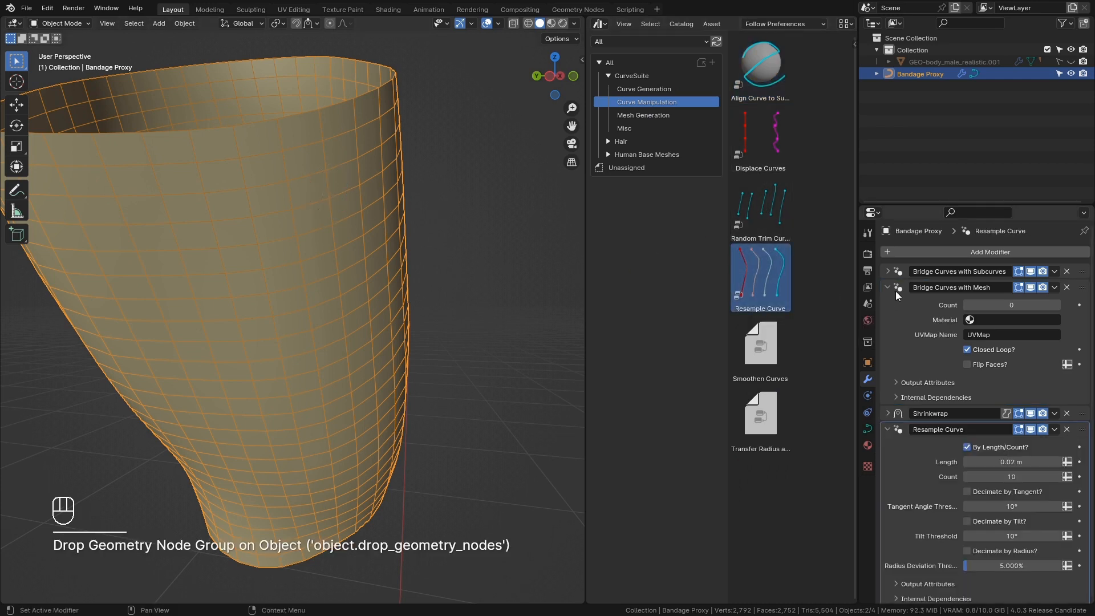
pyautogui.click(888, 287)
pyautogui.moveTo(1086, 323); pyautogui.dragTo(1086, 286)
# Show the male body mesh again and view the bandaged arm in front orthographic view.
pyautogui.moveTo(479, 257); pyautogui.dragTo(394, 249, button='middle')
pyautogui.click(1071, 62)
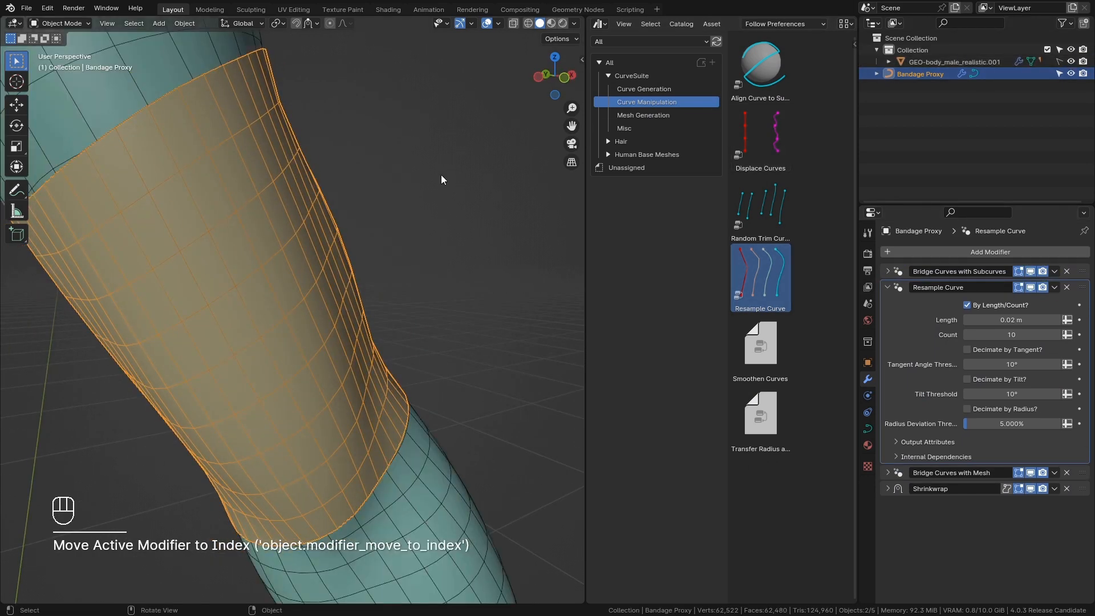
pyautogui.press('KP_1')
pyautogui.press('KP_3')
pyautogui.press('KP_1')
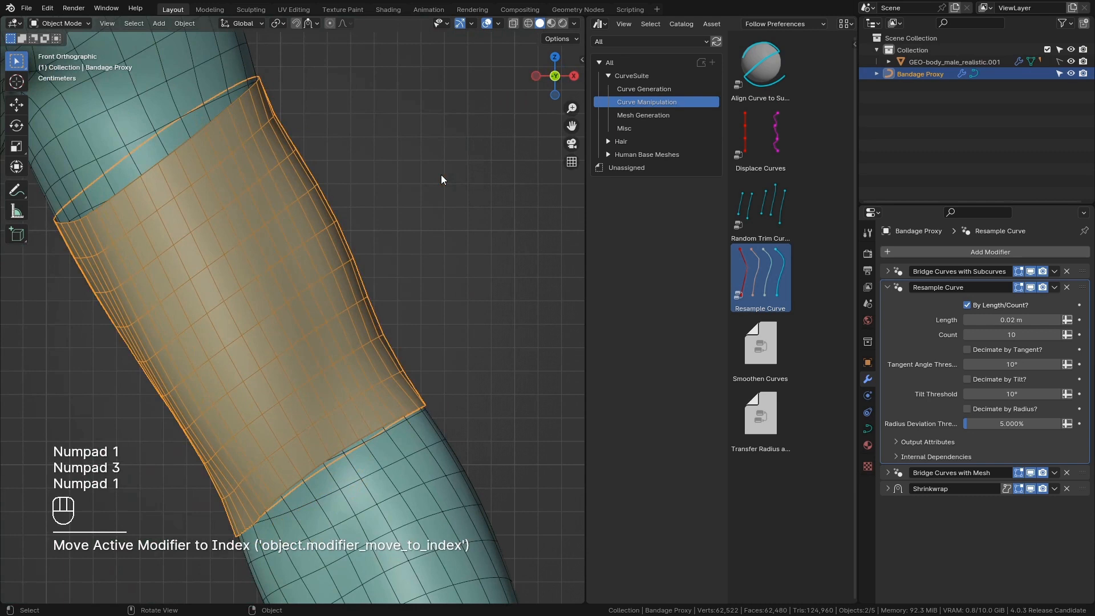
# Disable By Length/Count in the Resample Curve modifier, set its Length to 0.012 m and enter Edit Mode on the Bandage Proxy.
pyautogui.click(975, 305)
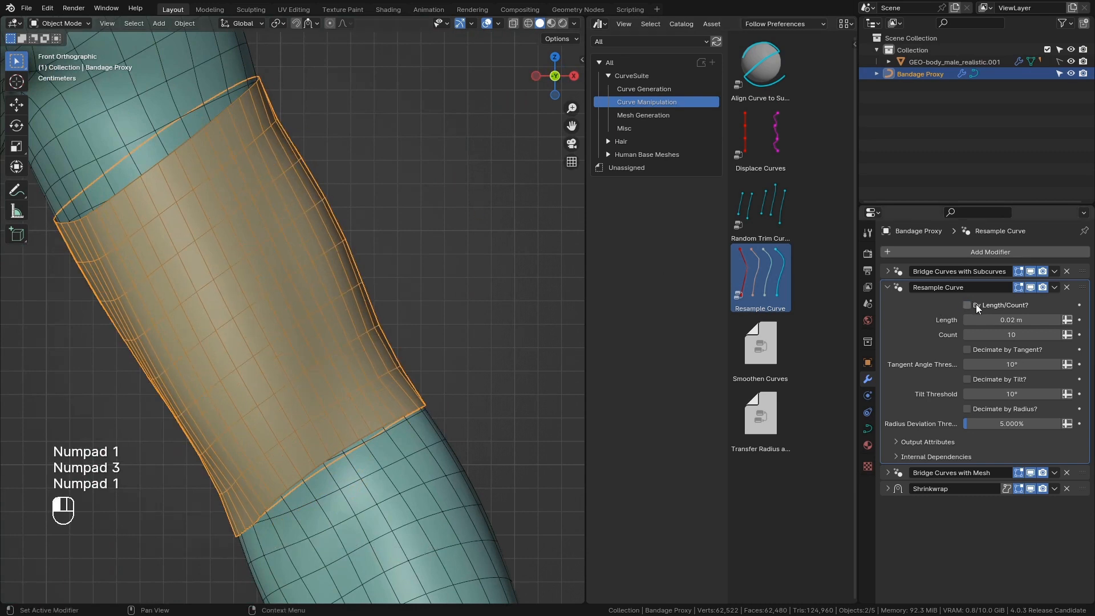
pyautogui.click(1014, 320)
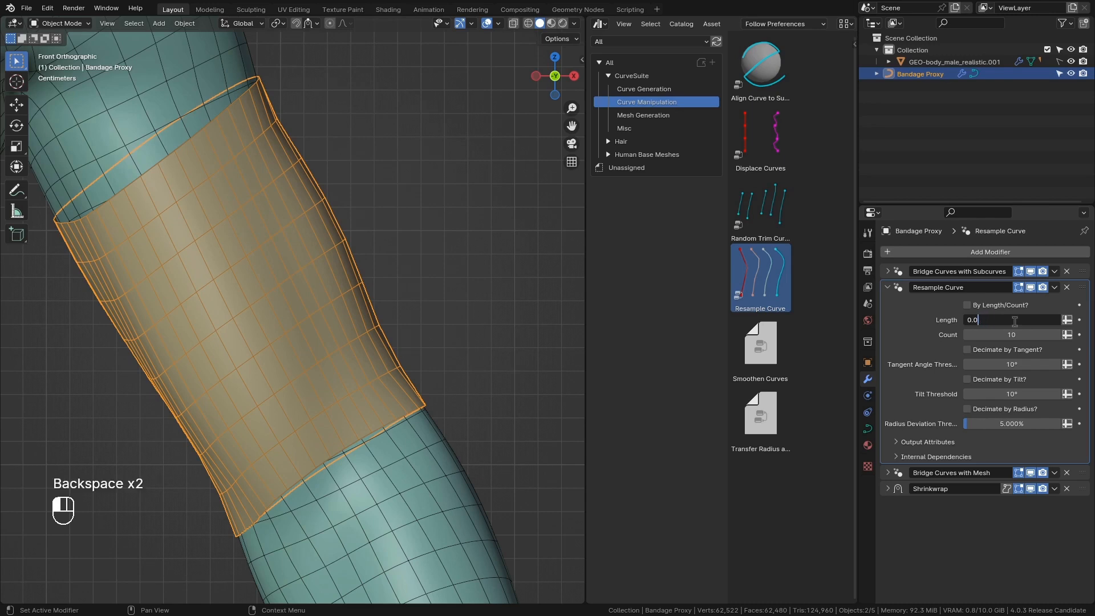
pyautogui.press('Tab')
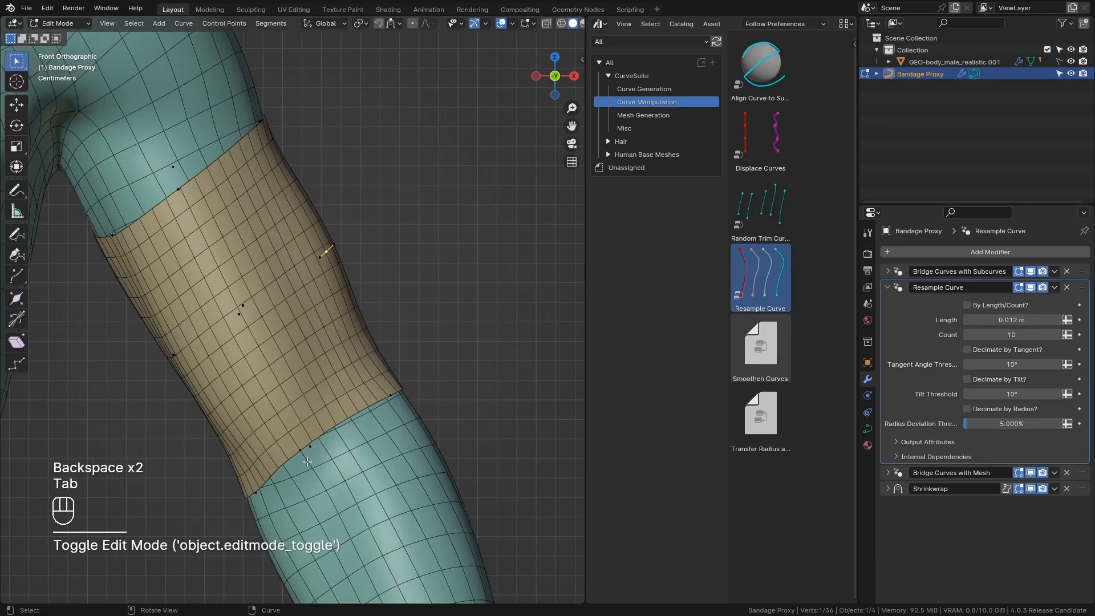
# Try extending the bandage with a duplicate of its lower edge loop moved further down the arm, and undo the duplication.
pyautogui.click(306, 461)
pyautogui.hotkey('ctrl', 'l')
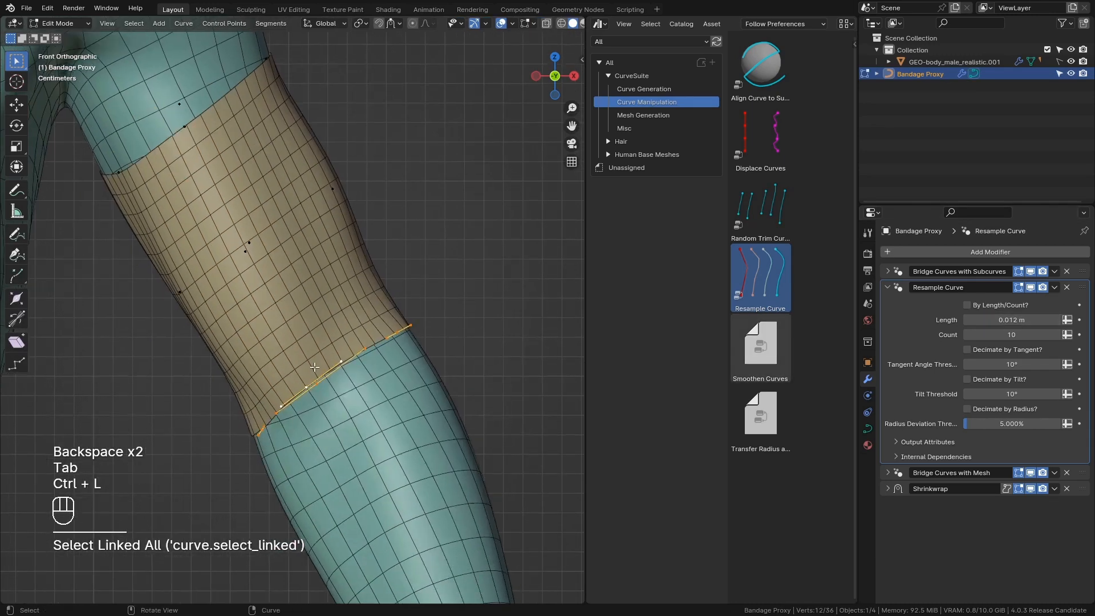
pyautogui.hotkey('shift', 'd')
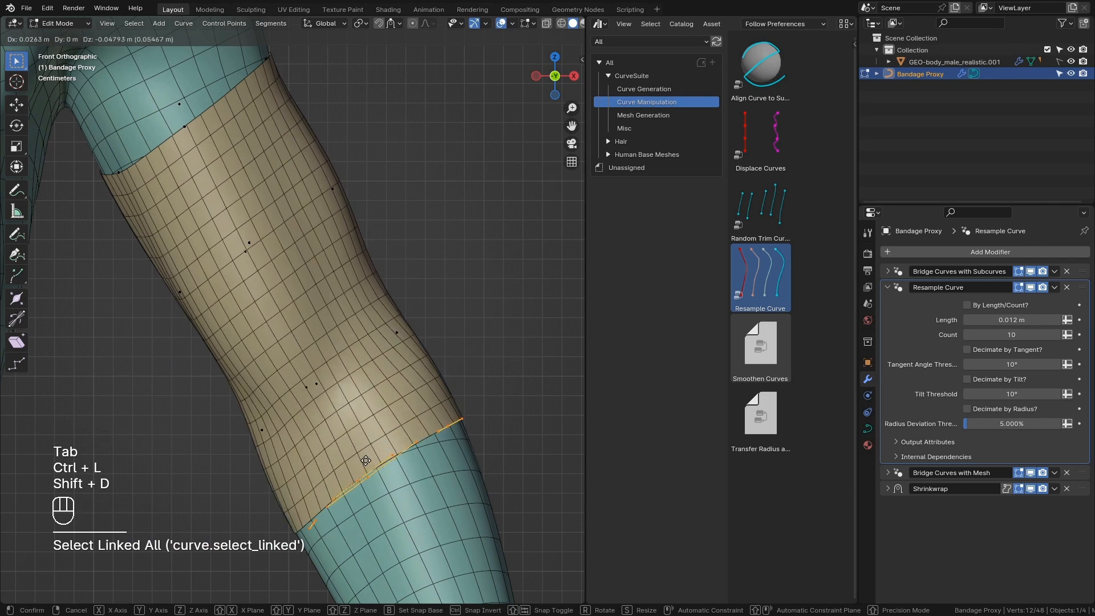
pyautogui.click(428, 561)
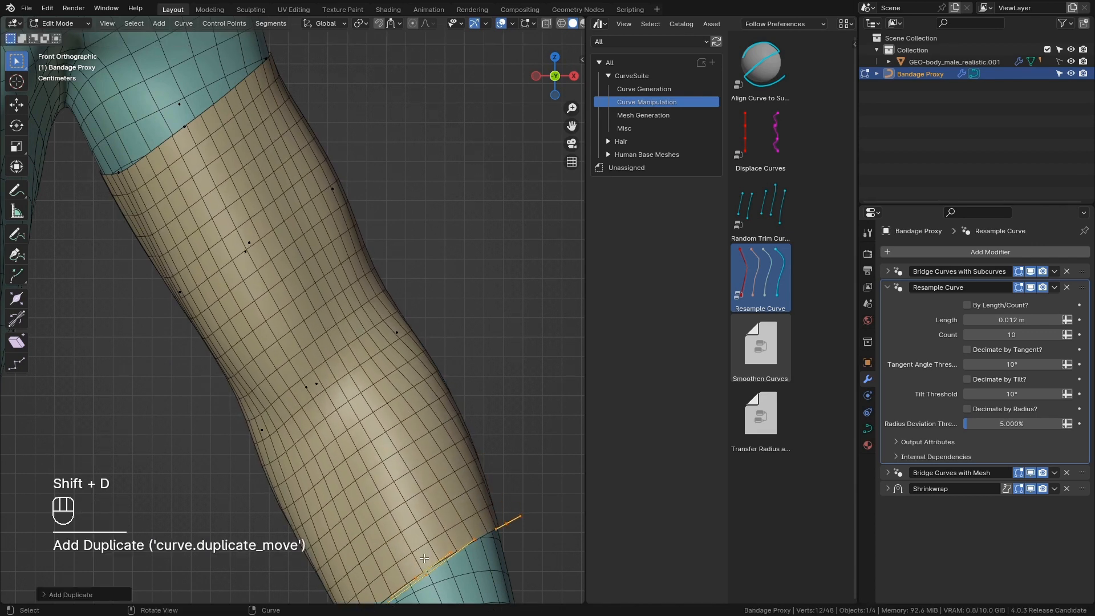
pyautogui.hotkey('ctrl', 'z')
# Try moving the bandage's lower edge loop down over the forearm in two stages, and undo both moves.
pyautogui.press('g')
pyautogui.press('ctrl')
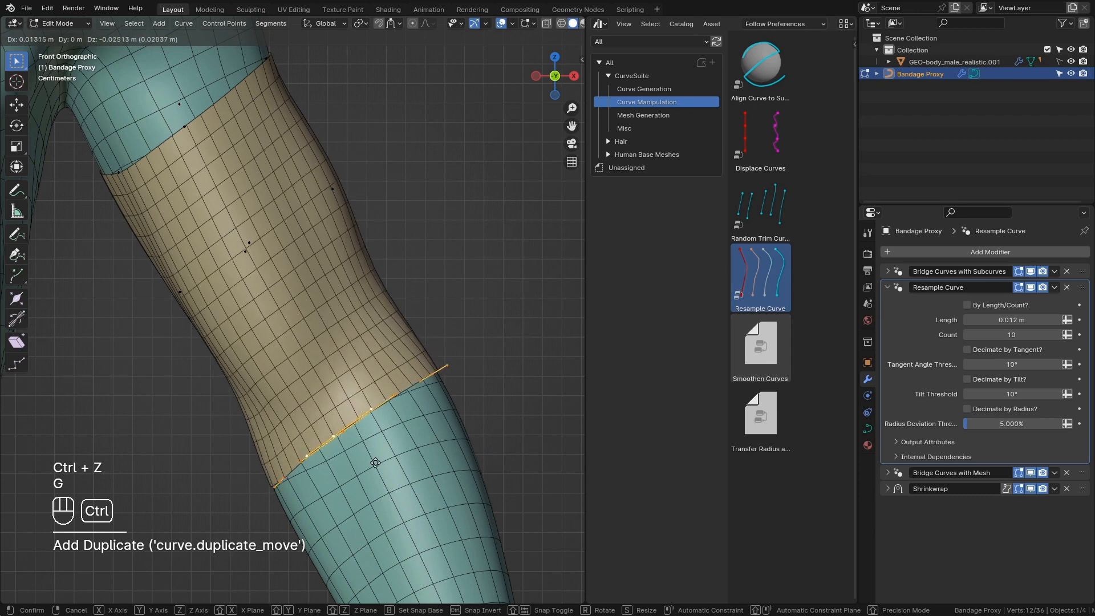
pyautogui.click(440, 553)
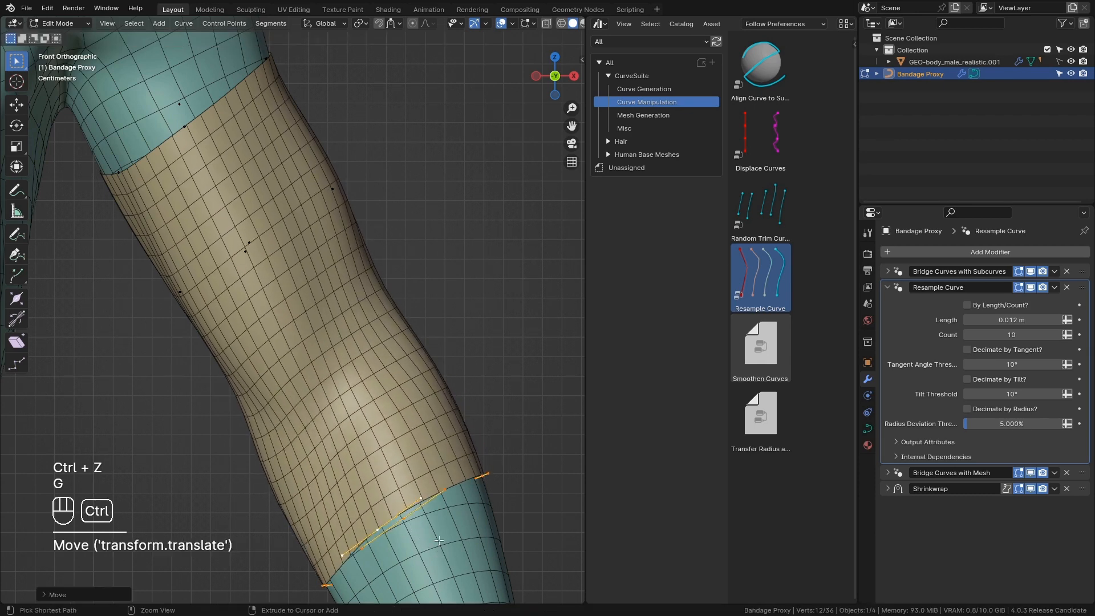
pyautogui.scroll(-2, 397, 509)
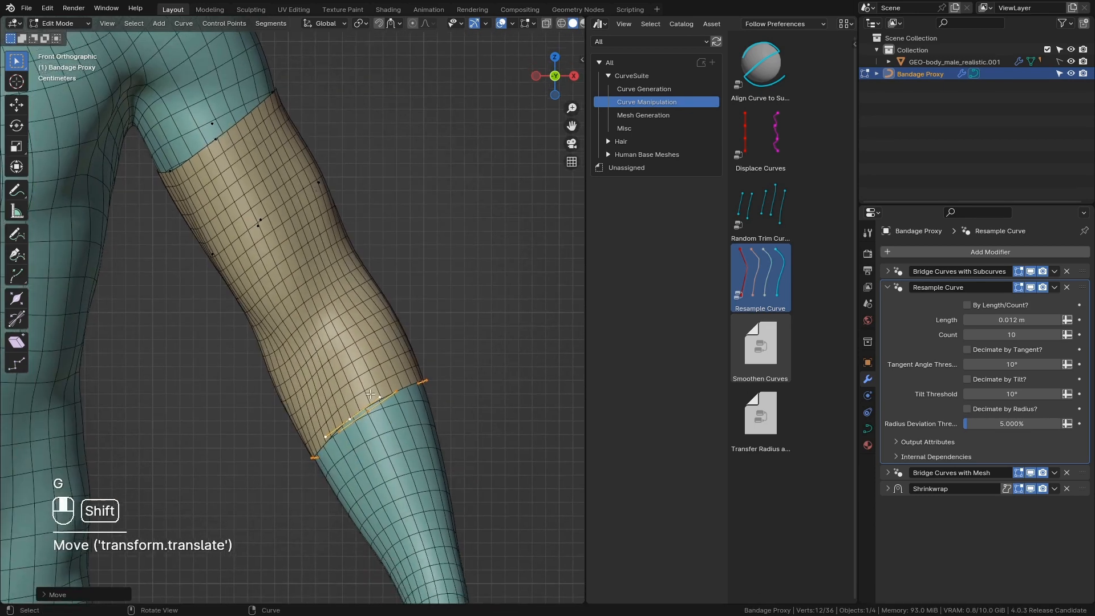
pyautogui.press('g')
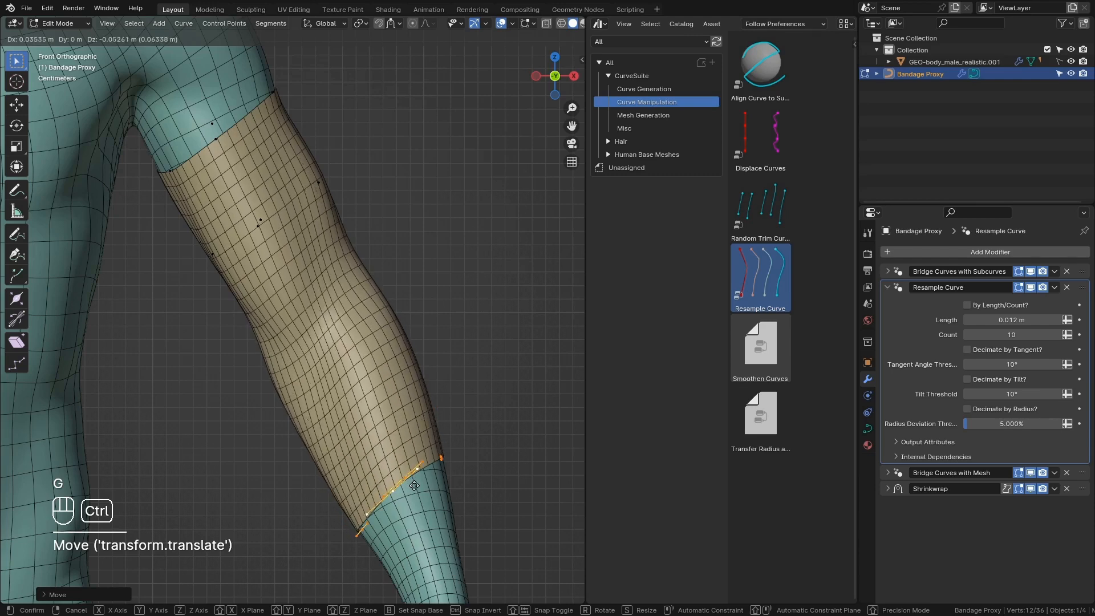
pyautogui.click(413, 483)
pyautogui.hotkey('ctrl', 'z')
pyautogui.hotkey('ctrl', 'z')
pyautogui.scroll(2, 357, 411)
pyautogui.keyDown('shift'); pyautogui.moveTo(328, 351); pyautogui.dragTo(337, 412, button='middle'); pyautogui.keyUp('shift')
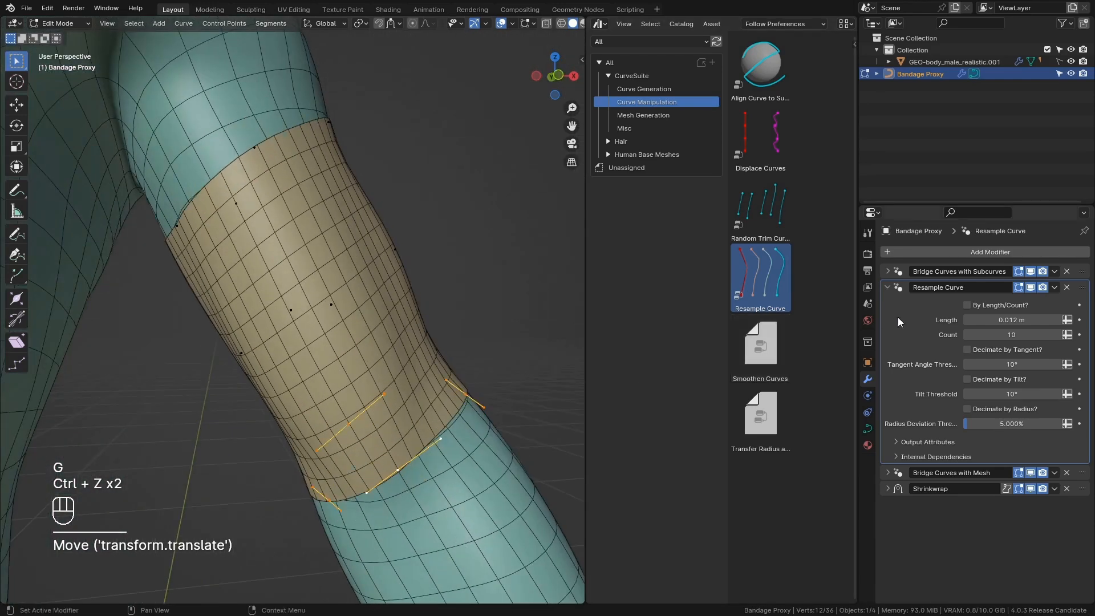
# Duplicate the Resample Curve modifier and move the copy to the start of the modifier stack.
pyautogui.click(888, 287)
pyautogui.click(887, 272)
pyautogui.click(887, 271)
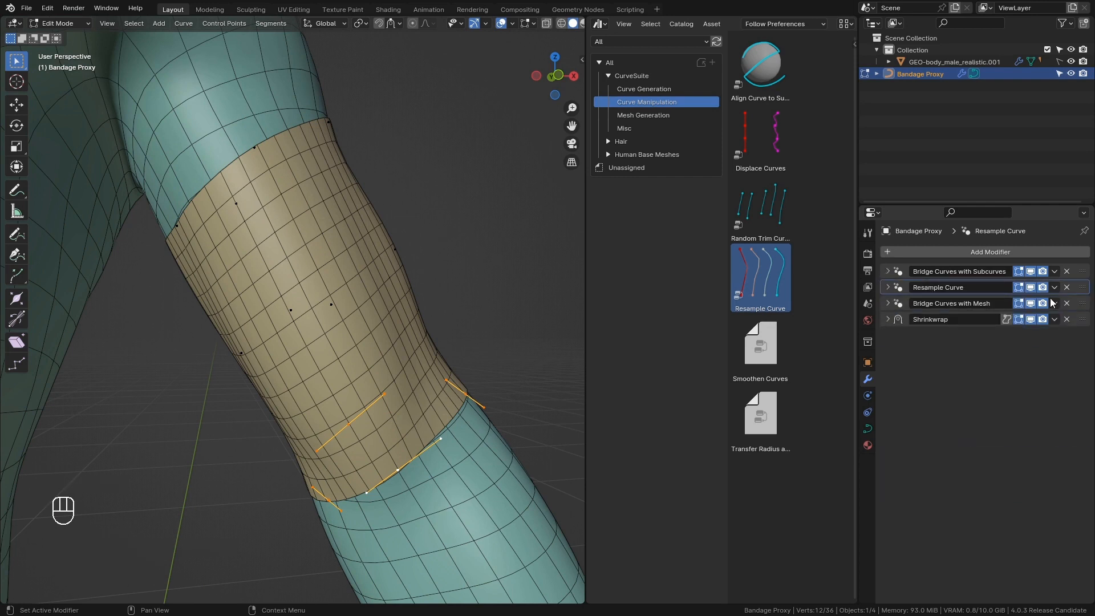
pyautogui.click(1054, 287)
pyautogui.click(1045, 313)
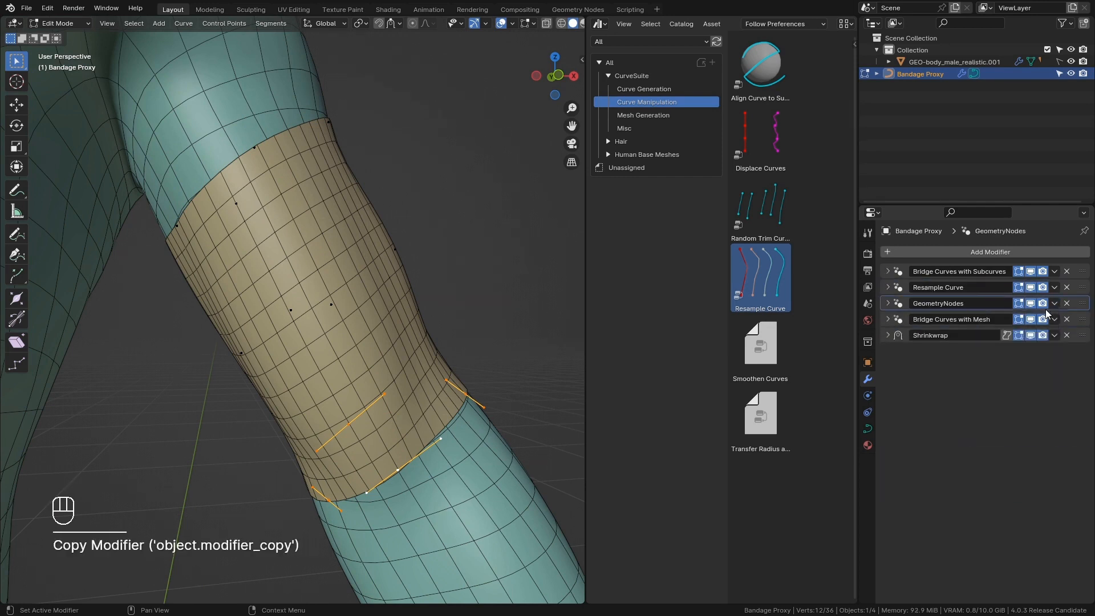
pyautogui.moveTo(1087, 306); pyautogui.dragTo(1091, 297)
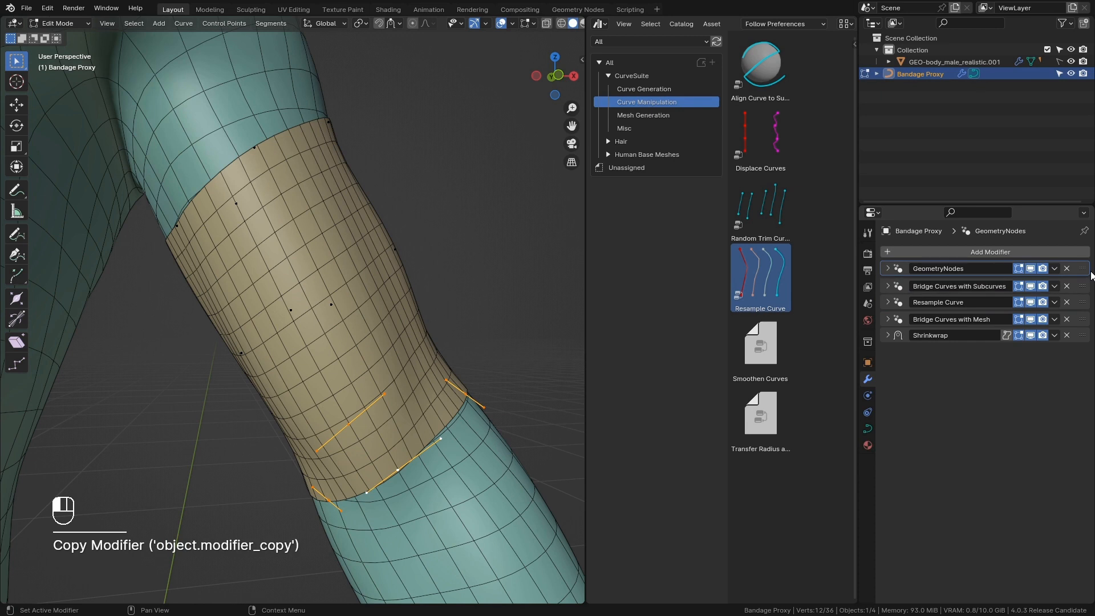
pyautogui.moveTo(1091, 274); pyautogui.dragTo(1091, 275)
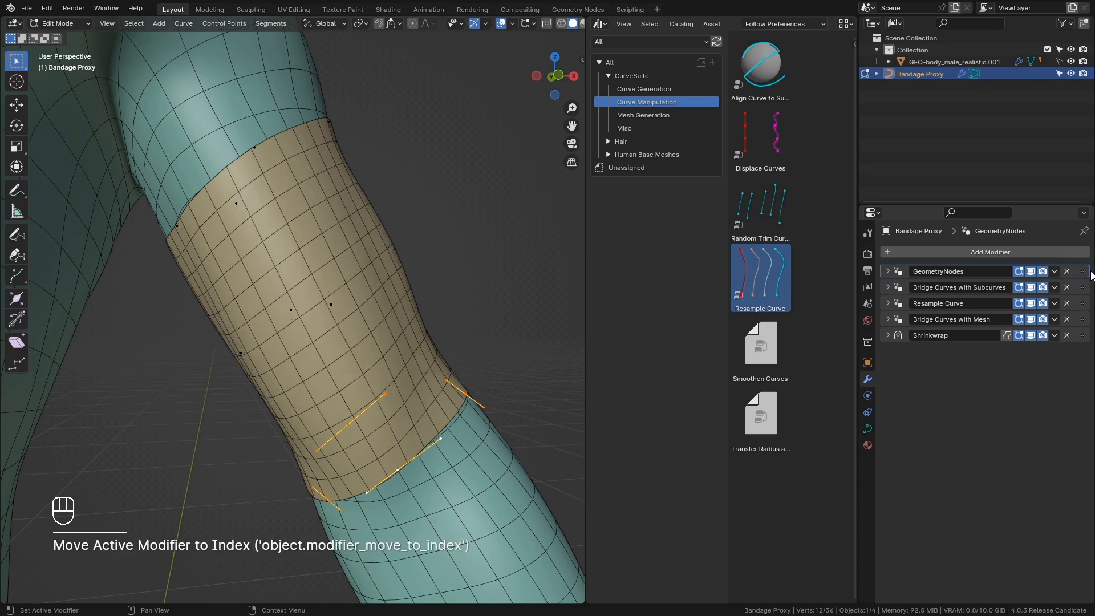
# Review the settings of the Bridge Curves with Subcurves modifier and the copied resample modifier.
pyautogui.click(888, 288)
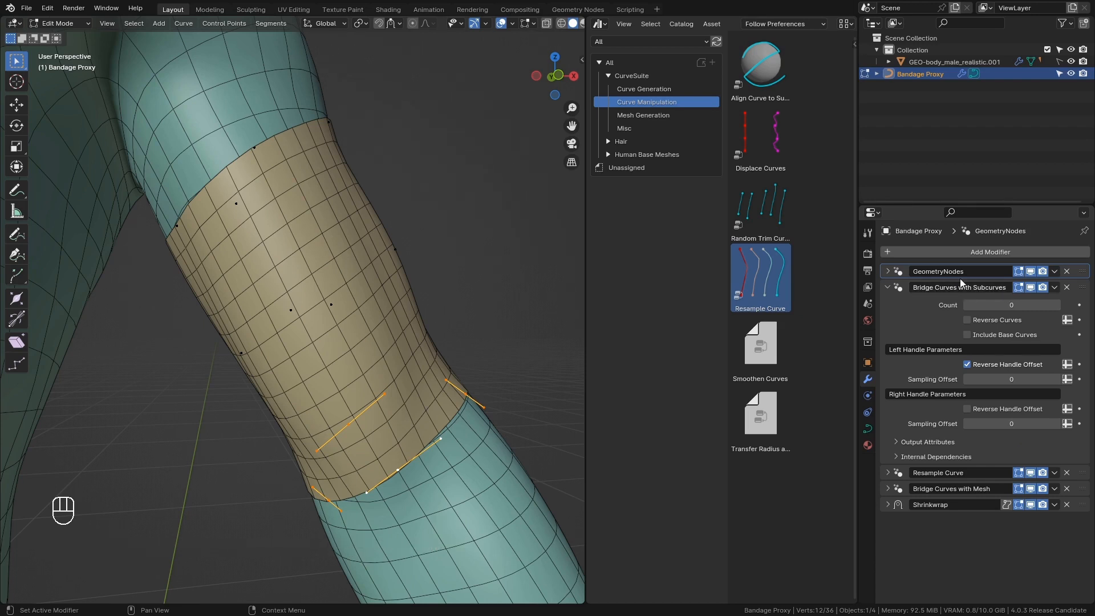
pyautogui.click(887, 272)
pyautogui.click(887, 272)
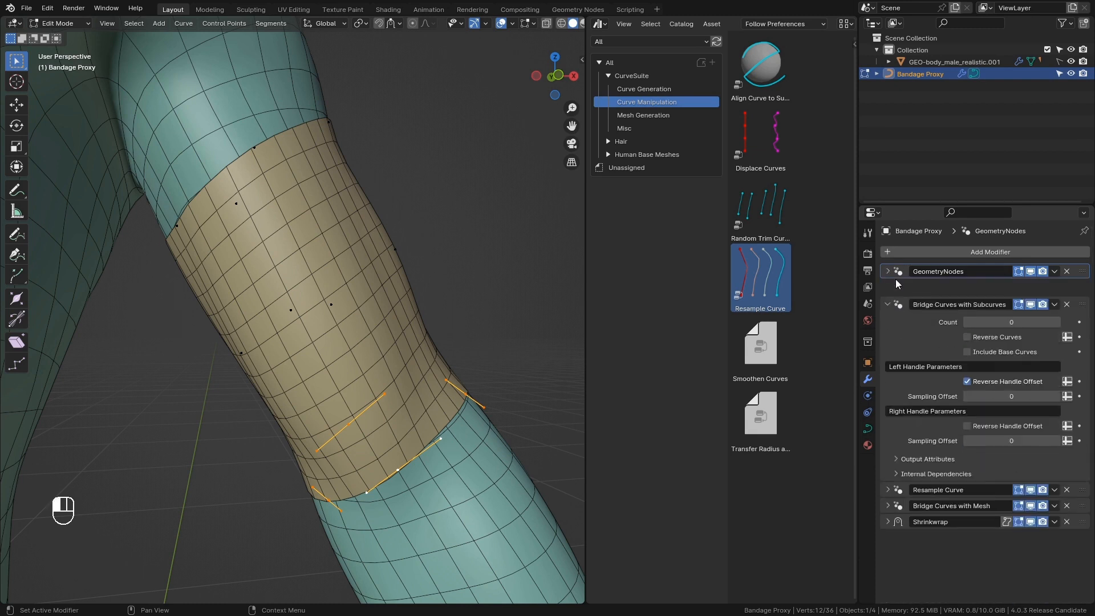
pyautogui.click(888, 288)
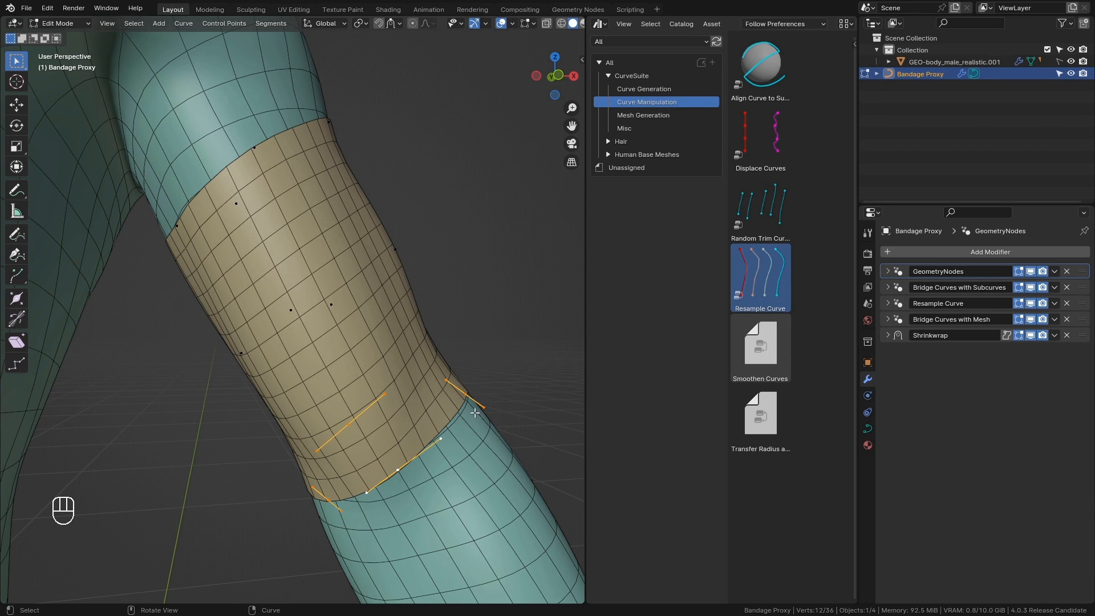
pyautogui.click(887, 272)
pyautogui.click(887, 271)
# Try enlarging the bandage's lower edge loop to see its effect on the topology, and undo the scaling.
pyautogui.scroll(-2, 365, 348)
pyautogui.keyDown('shift'); pyautogui.moveTo(354, 354); pyautogui.dragTo(353, 306, button='middle'); pyautogui.keyUp('shift')
pyautogui.moveTo(354, 306); pyautogui.dragTo(490, 332, button='middle')
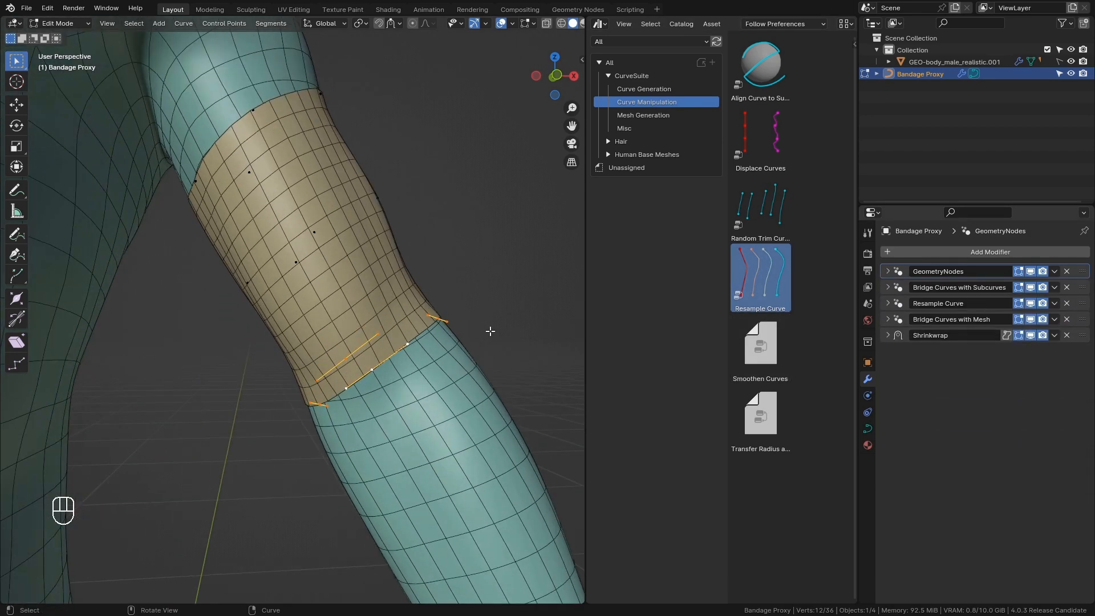
pyautogui.press('s')
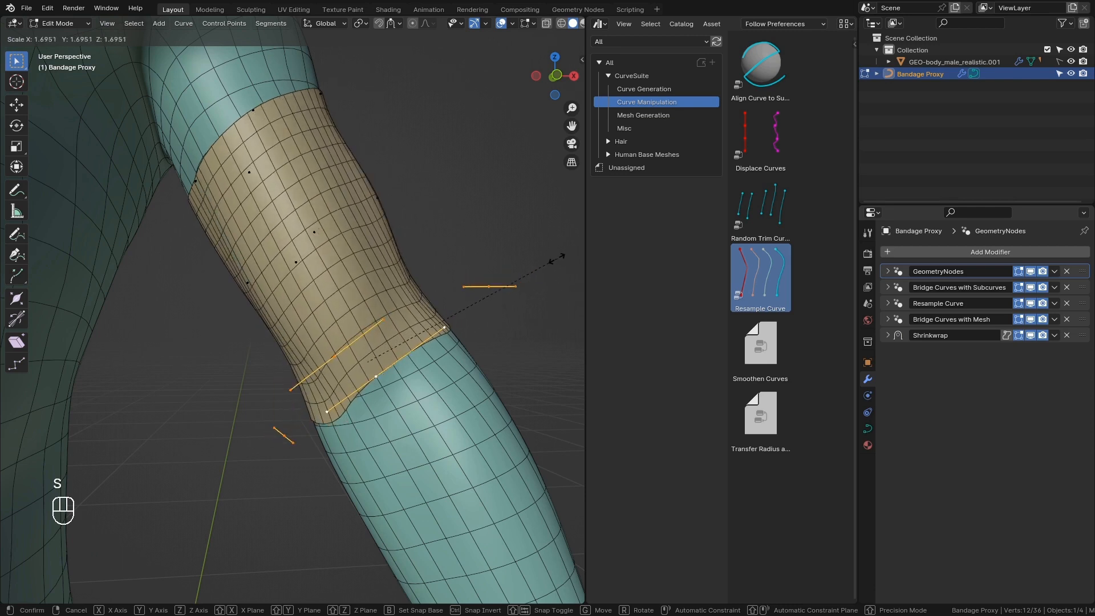
pyautogui.click(519, 270)
pyautogui.hotkey('ctrl', 'z')
# Select and enlarge the bandage's whole middle loop, and show the settings of the first resample and Bridge Curves with Subcurves modifiers.
pyautogui.click(313, 254)
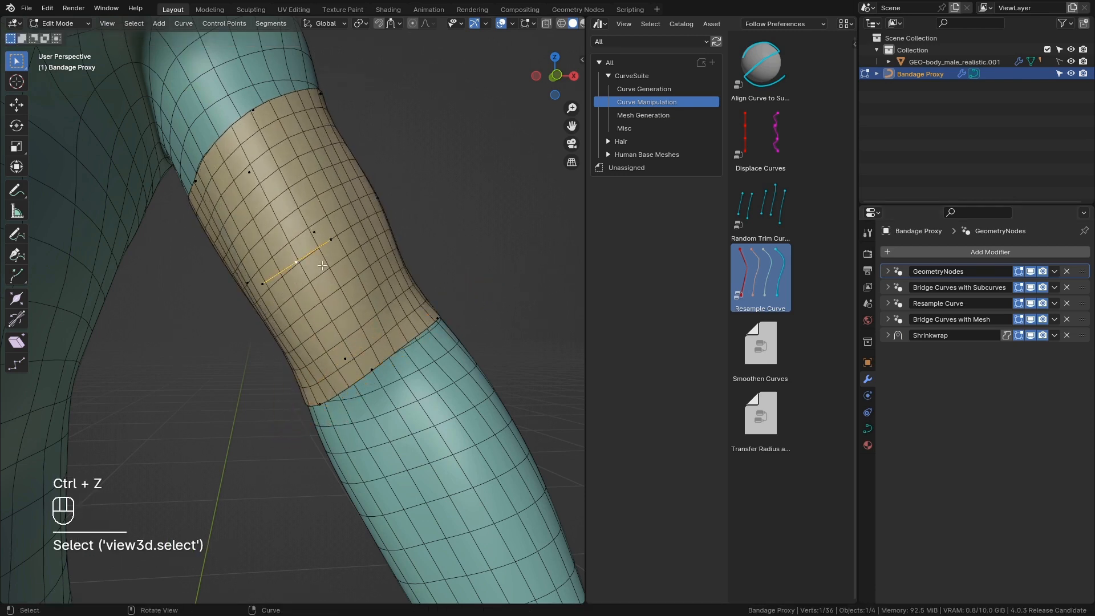
pyautogui.hotkey('ctrl', 'l')
pyautogui.press('s')
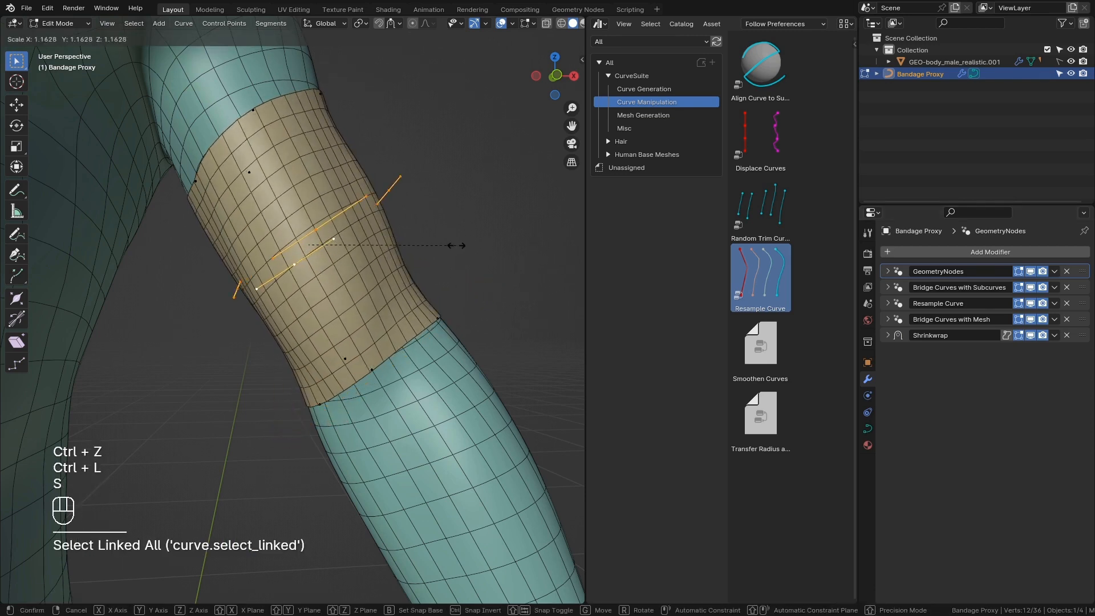
pyautogui.click(472, 238)
pyautogui.click(887, 271)
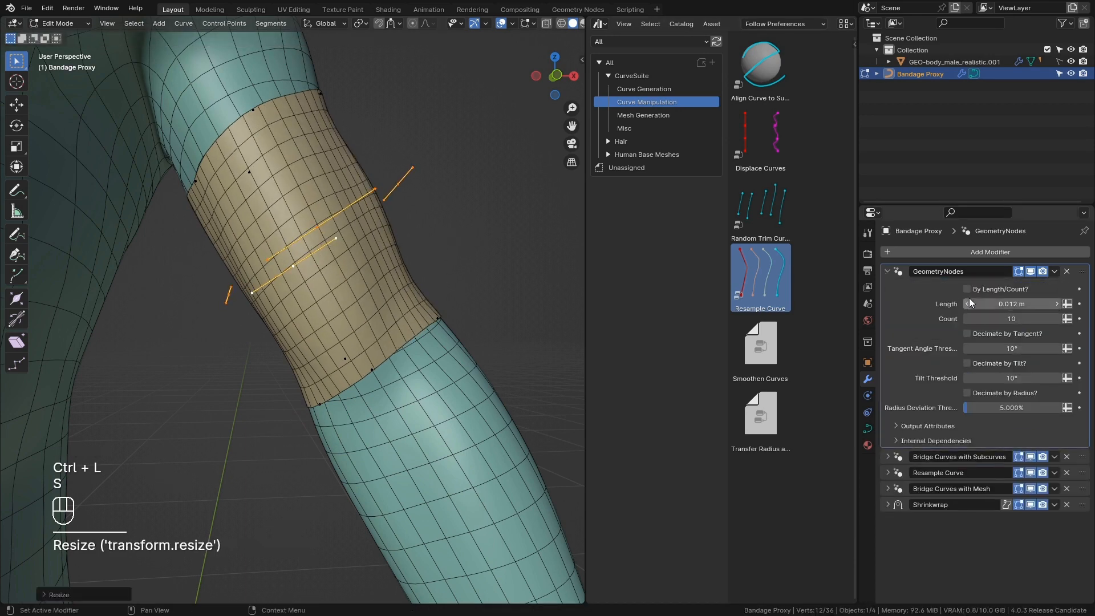
pyautogui.click(887, 457)
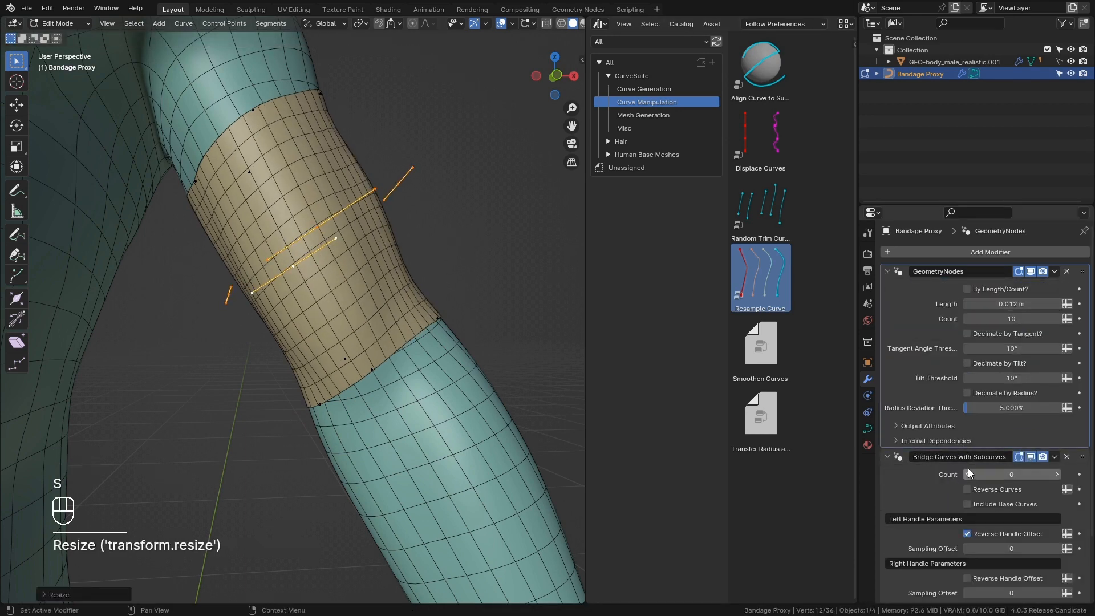
# Try enlarging the middle loop further, and undo both enlargements.
pyautogui.moveTo(445, 188); pyautogui.dragTo(413, 202, button='middle')
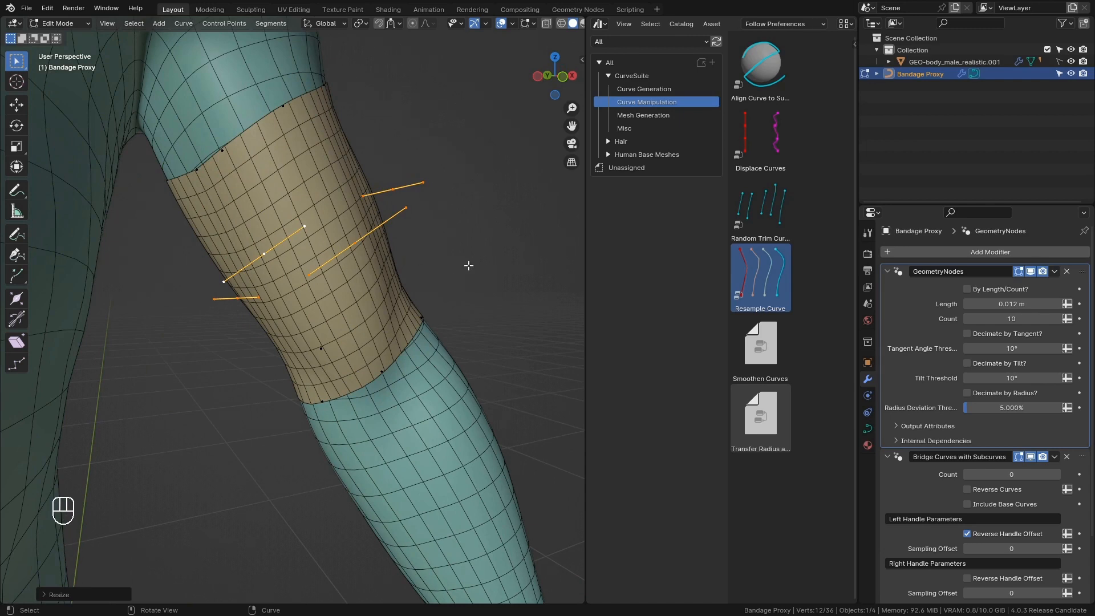
pyautogui.press('s')
pyautogui.click(492, 245)
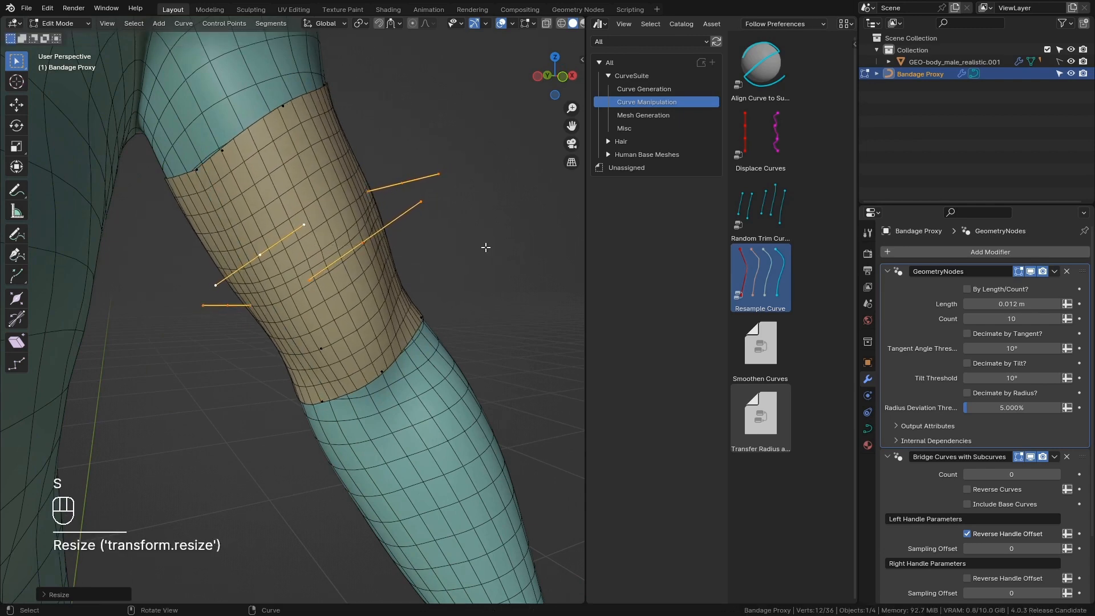
pyautogui.hotkey('ctrl', 'z')
pyautogui.hotkey('ctrl', 'z')
pyautogui.moveTo(357, 313); pyautogui.dragTo(402, 297, button='middle')
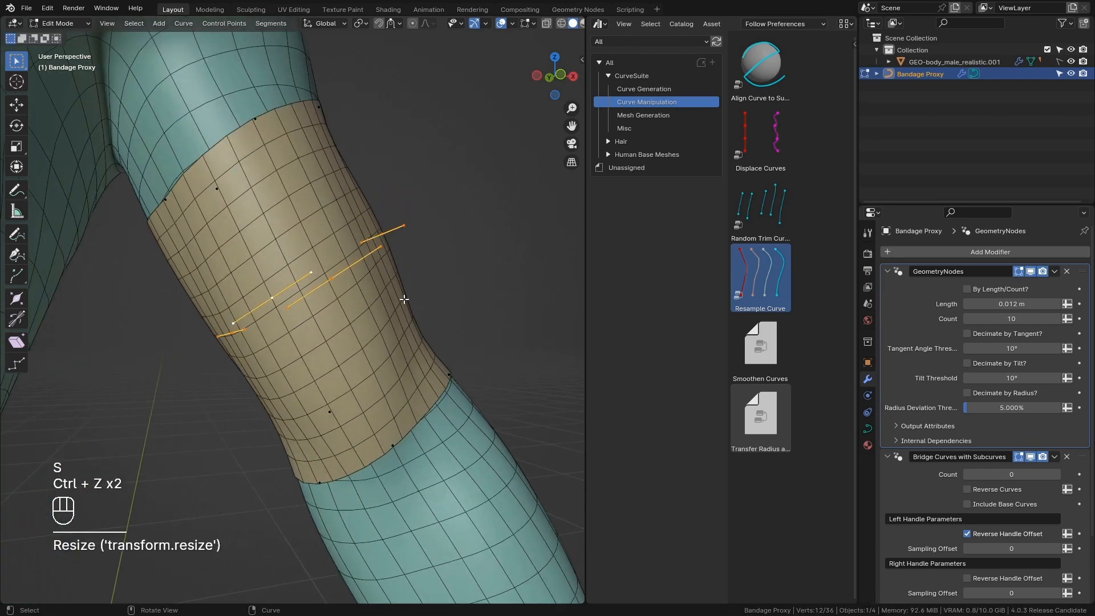
# Rescale the middle loop smaller and larger until it extends beyond the arm, and inspect the bandage's seam.
pyautogui.press('s')
pyautogui.click(365, 284)
pyautogui.press('s')
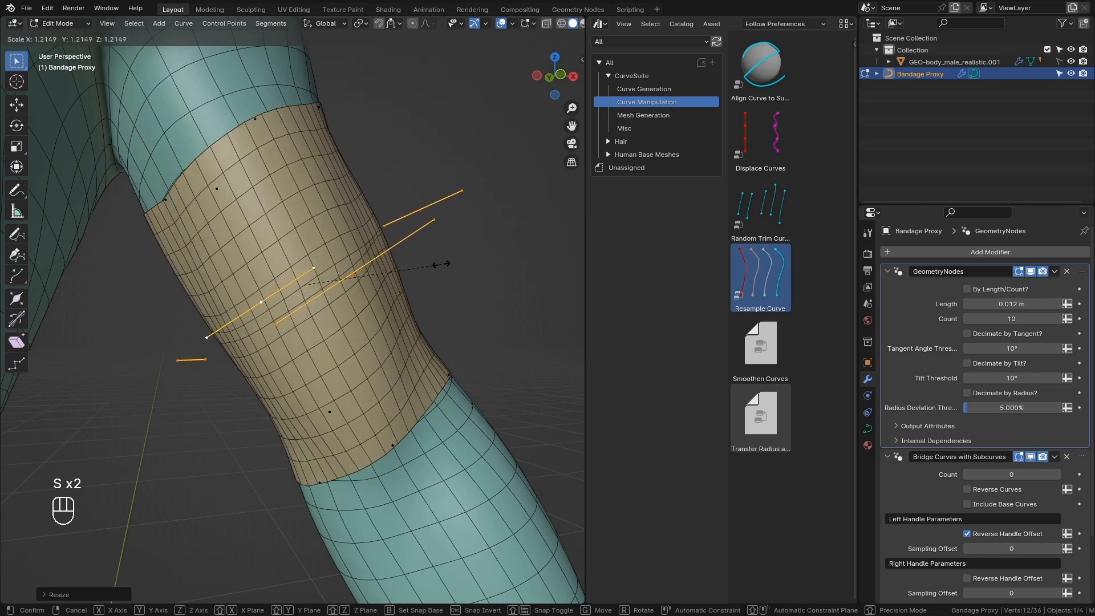
pyautogui.click(435, 268)
pyautogui.moveTo(435, 268); pyautogui.dragTo(242, 194, button='middle')
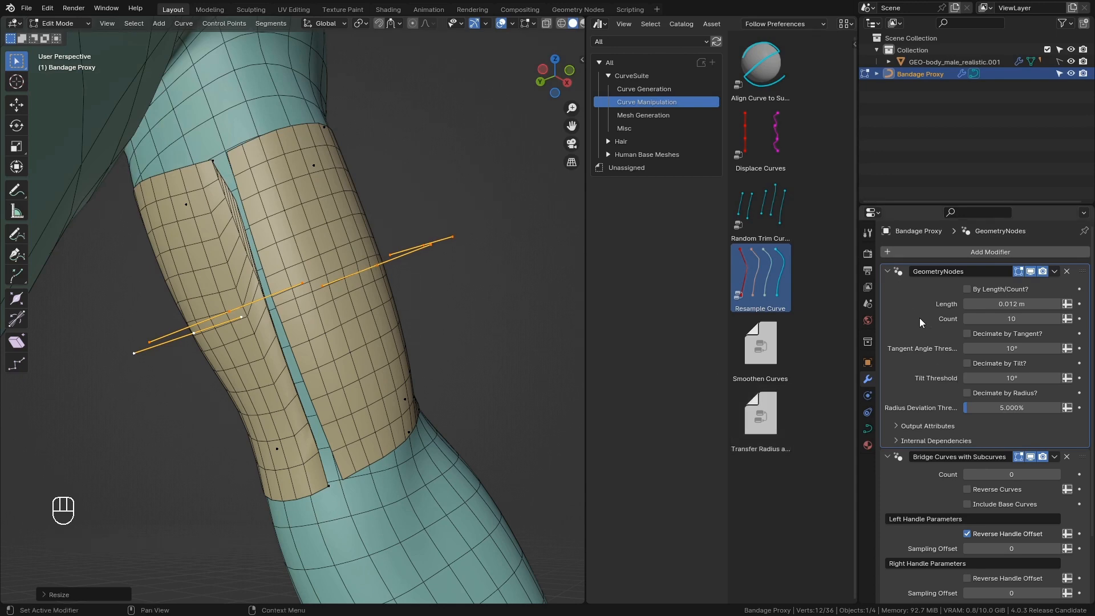
# Try nudging the middle loop and enlarging it well beyond the arm's surface.
pyautogui.moveTo(458, 343); pyautogui.dragTo(431, 349, button='middle')
pyautogui.press('g')
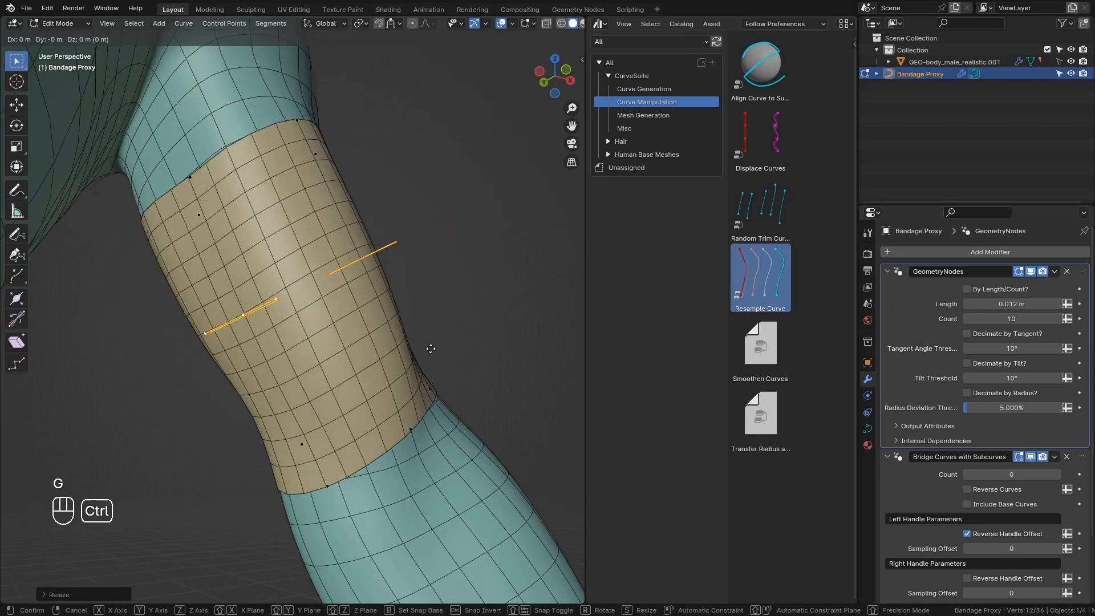
pyautogui.click(422, 351)
pyautogui.press('s')
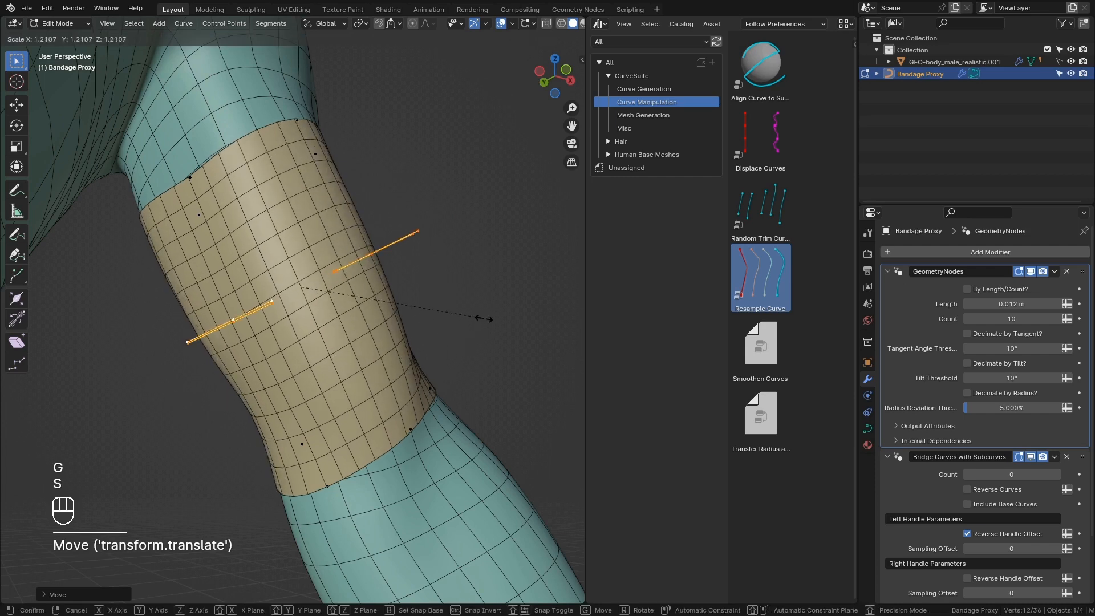
pyautogui.click(525, 222)
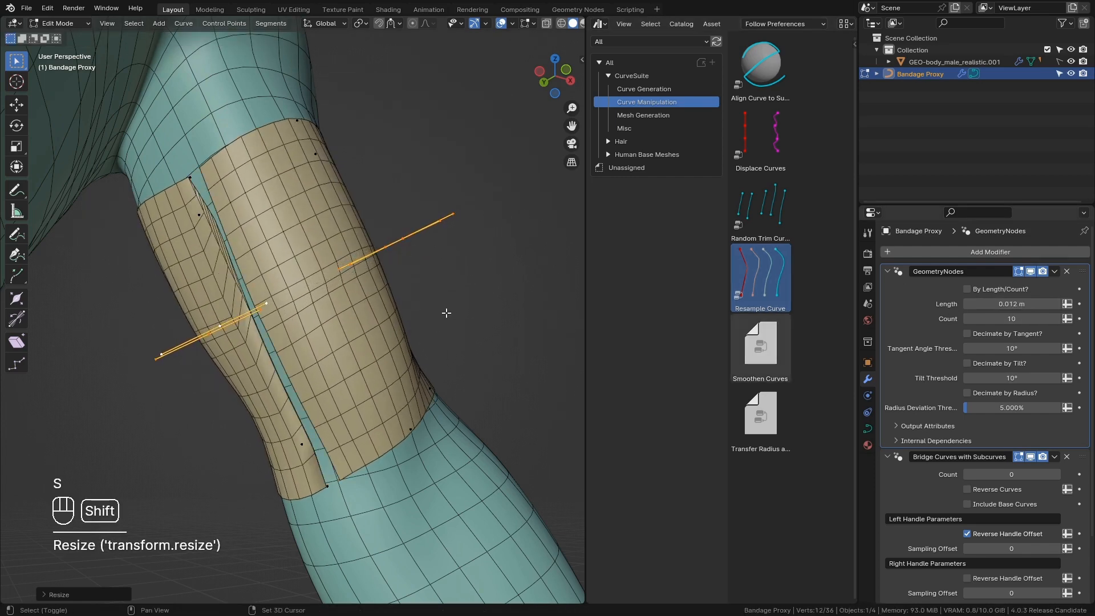
# Cancel a further rescale of the middle loop and undo its last enlargement.
pyautogui.press('s')
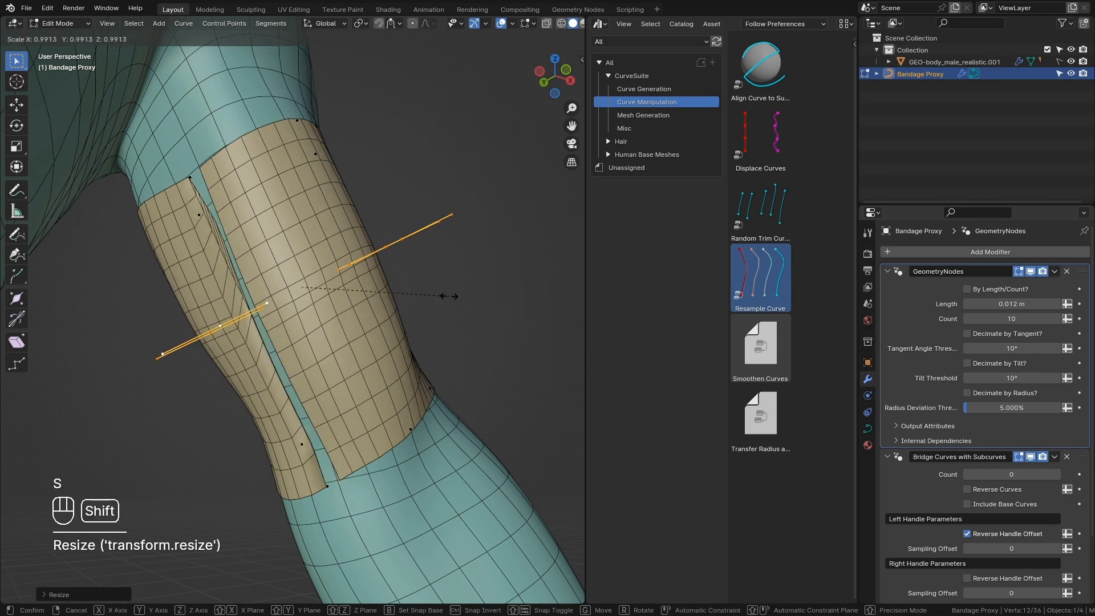
pyautogui.rightClick(500, 263)
pyautogui.hotkey('ctrl', 'z')
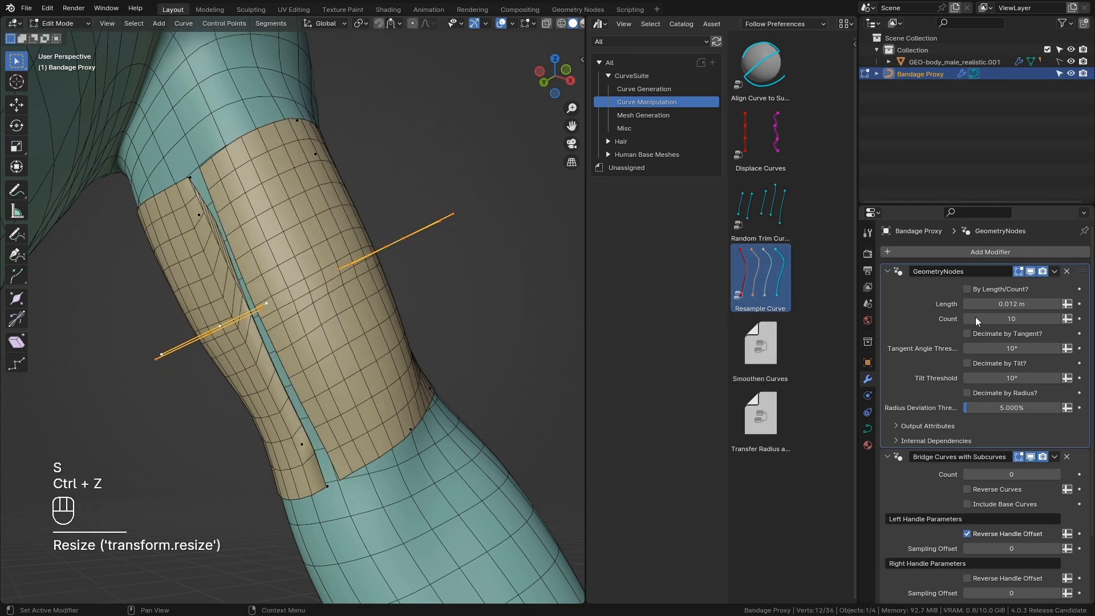
pyautogui.moveTo(1012, 304)
pyautogui.keyDown('shift'); pyautogui.mouseDown()
pyautogui.moveTo(1026, 304)
pyautogui.moveTo(1011, 304)
pyautogui.mouseUp(); pyautogui.keyUp('shift')
pyautogui.hotkey('ctrl', 'z')
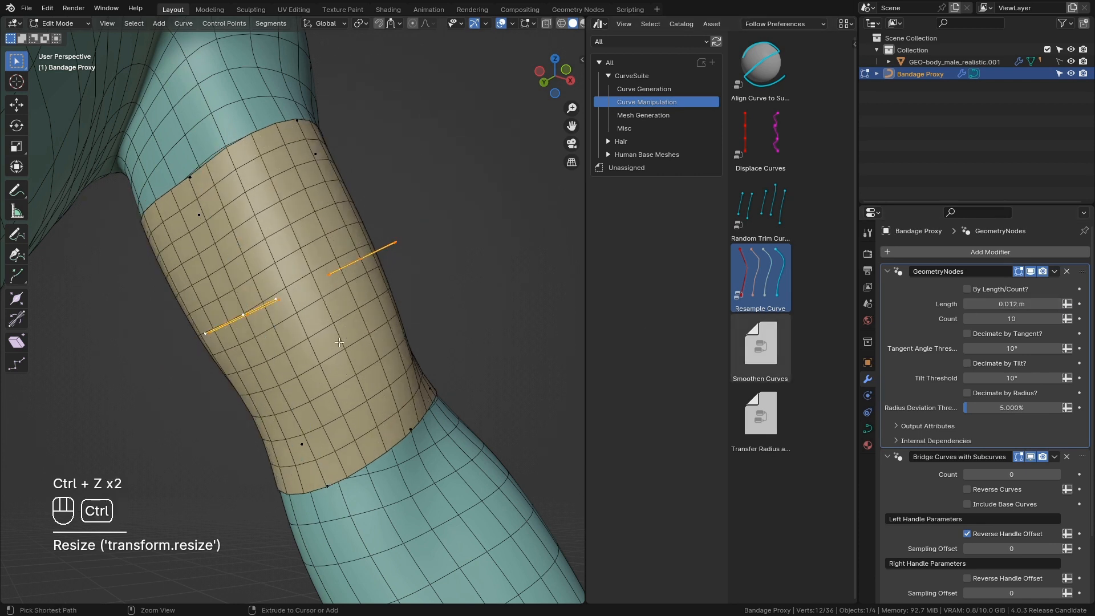
# Rename the topmost modifier of the bandage as Resample Curve.001 and collapse all modifiers in the stack.
pyautogui.click(888, 272)
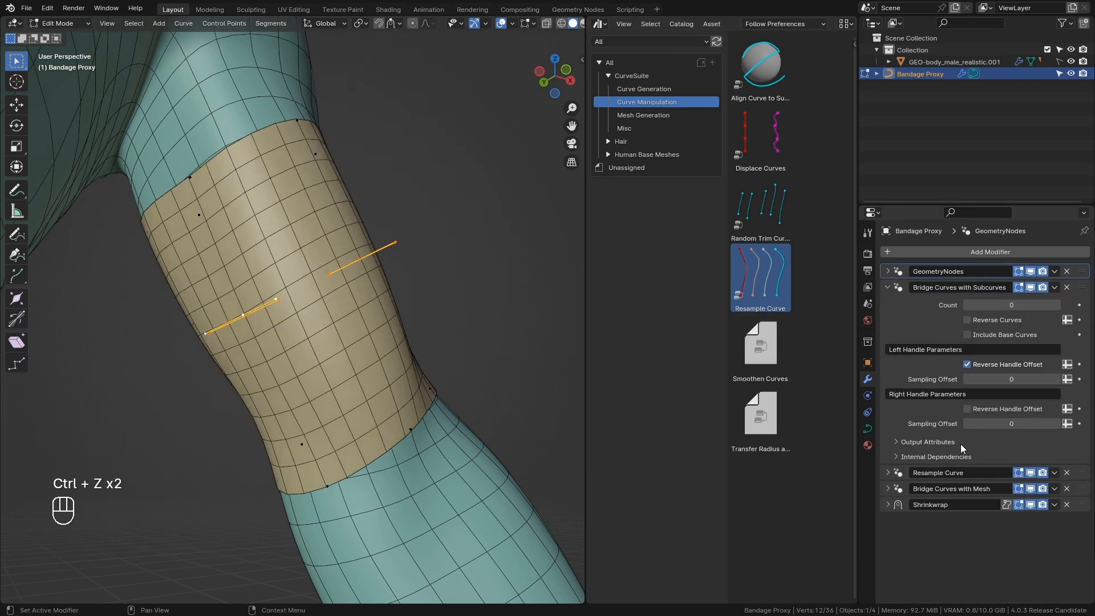
pyautogui.hotkey('ctrl', 'v')
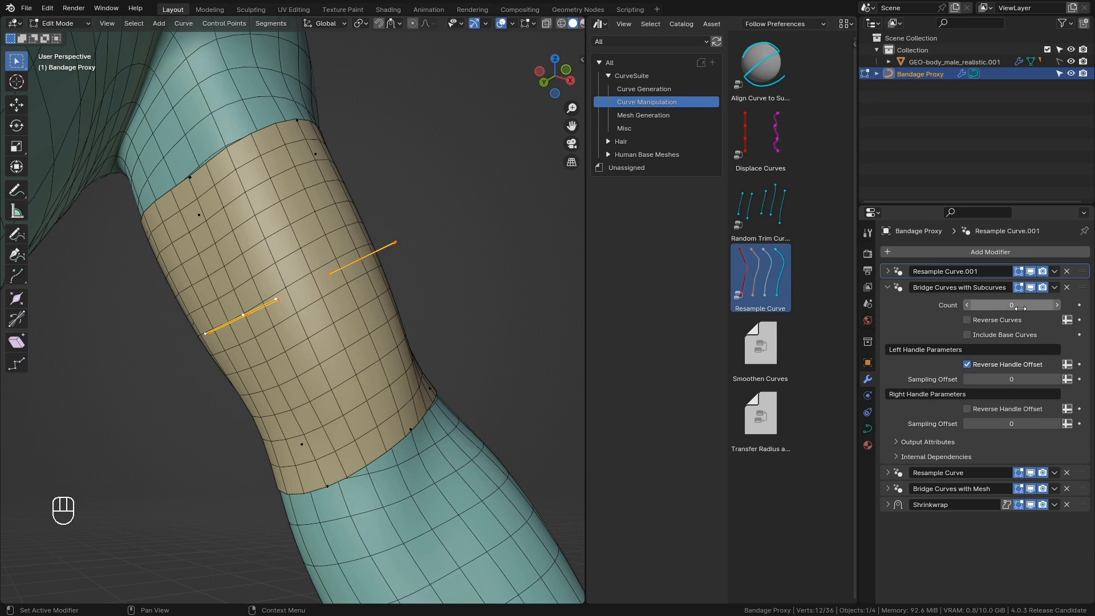
pyautogui.click(888, 288)
pyautogui.click(888, 302)
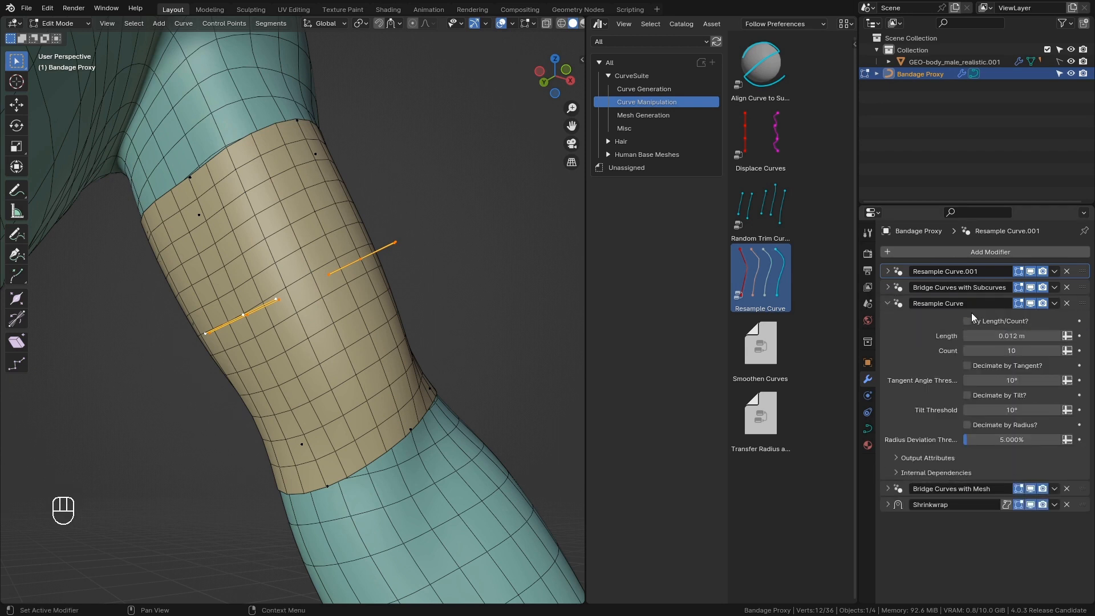
pyautogui.click(887, 303)
pyautogui.click(888, 318)
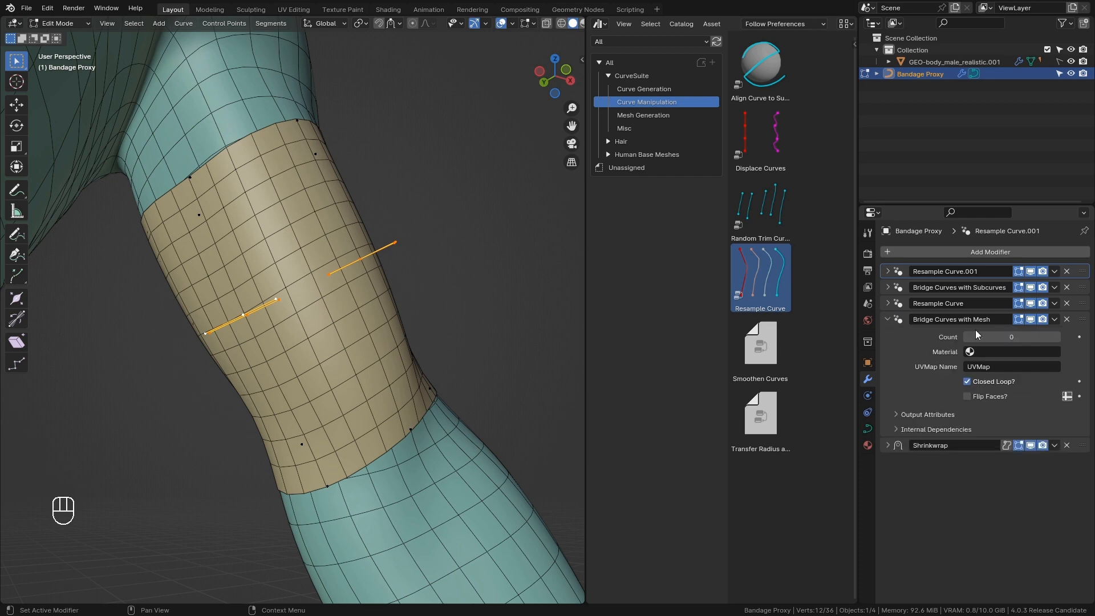
pyautogui.click(889, 320)
# Leave Edit Mode and duplicate the arm bandage object.
pyautogui.scroll(-5, 376, 371)
pyautogui.moveTo(374, 374); pyautogui.dragTo(355, 402, button='middle')
pyautogui.press('Tab')
pyautogui.hotkey('shift', 'd')
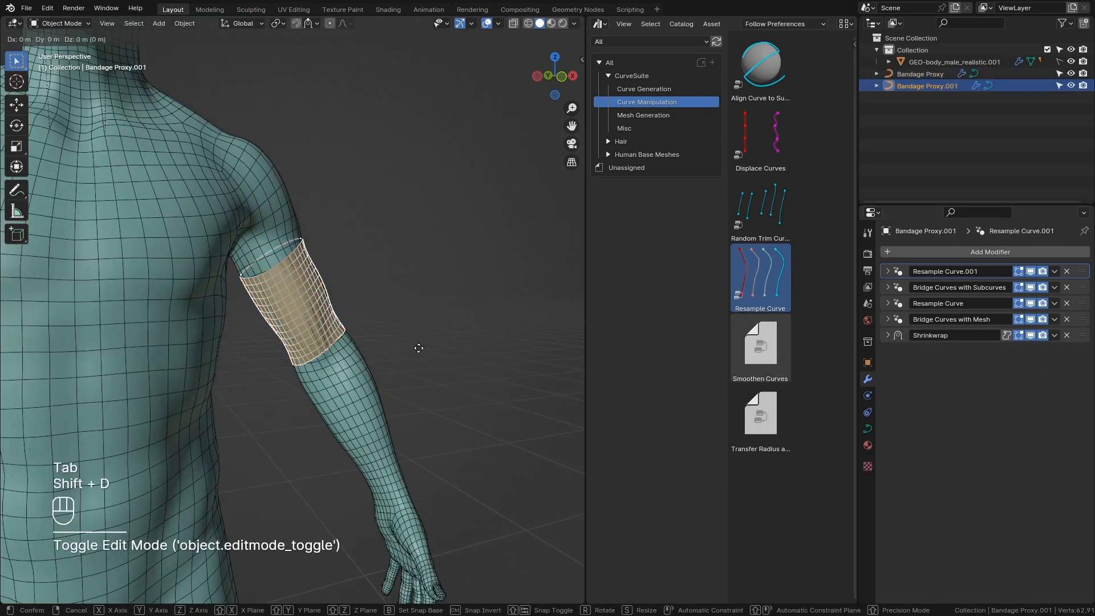
# Move all curve loops of the duplicated bandage to the abdomen in front view and rotate them level.
pyautogui.press('KP_1')
pyautogui.press('Tab')
pyautogui.moveTo(459, 442); pyautogui.dragTo(200, 180)
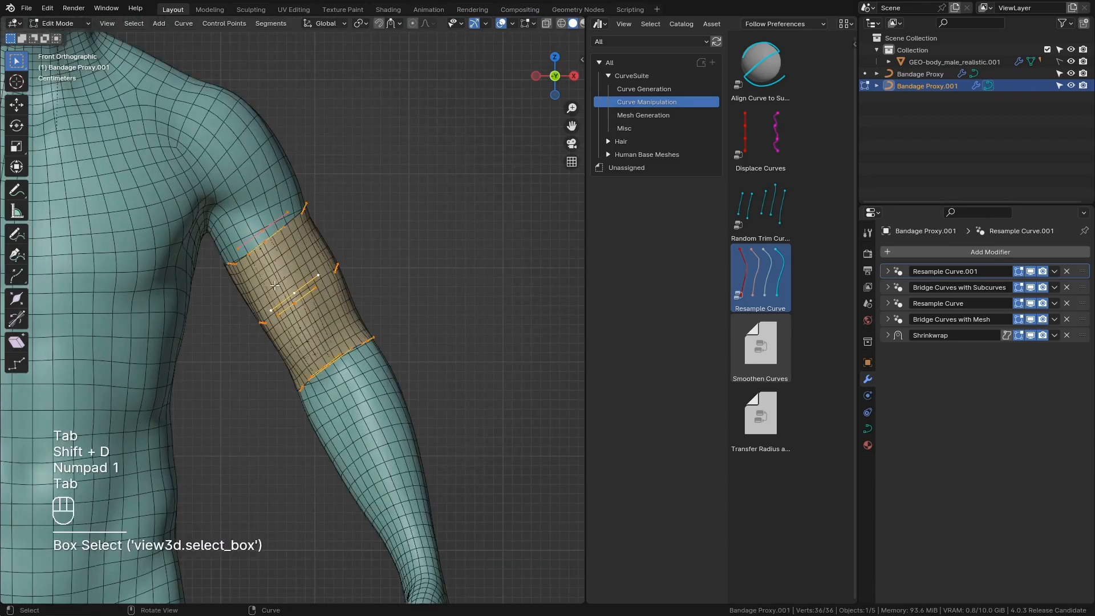
pyautogui.keyDown('shift'); pyautogui.moveTo(335, 302); pyautogui.dragTo(419, 223, button='middle'); pyautogui.keyUp('shift')
pyautogui.scroll(-4, 419, 224)
pyautogui.press('g')
pyautogui.click(310, 318)
pyautogui.press('r')
pyautogui.click(374, 363)
pyautogui.press('g')
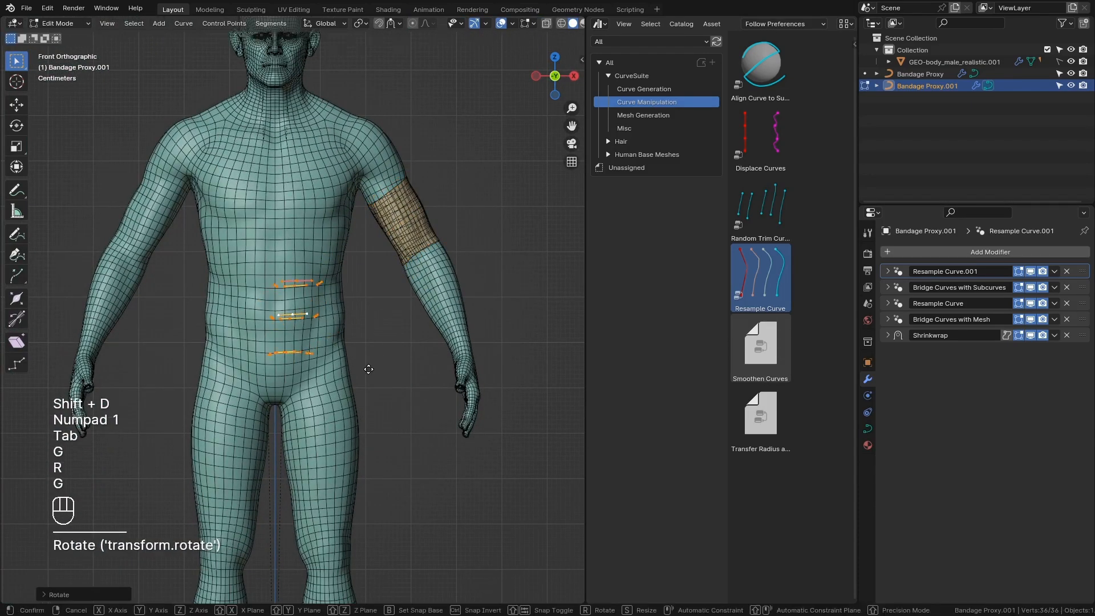
pyautogui.click(347, 378)
# Widen the duplicated loops along X and shift them along Y so that they surround the waist.
pyautogui.press('s')
pyautogui.press('x')
pyautogui.click(296, 369)
pyautogui.moveTo(296, 368); pyautogui.dragTo(415, 398, button='middle')
pyautogui.press('g')
pyautogui.press('y')
pyautogui.press('g')
pyautogui.click(430, 371)
# Subdivide the duplicated loops and reposition them around the waist.
pyautogui.rightClick(433, 355)
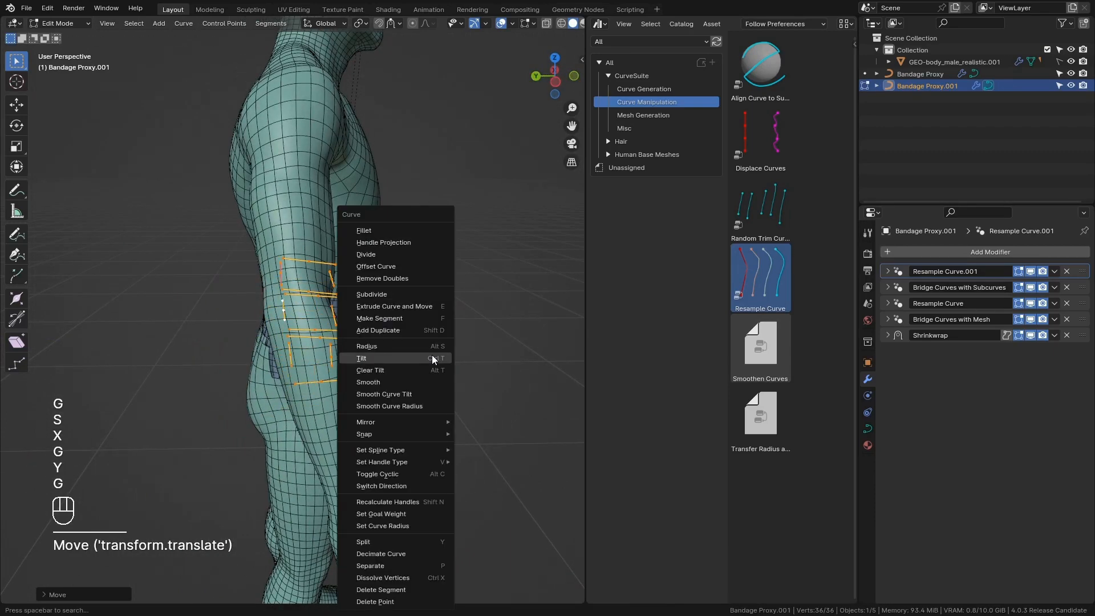
pyautogui.click(396, 296)
pyautogui.moveTo(442, 361); pyautogui.dragTo(352, 305, button='middle')
pyautogui.scroll(3, 413, 370)
pyautogui.press('g')
pyautogui.click(429, 368)
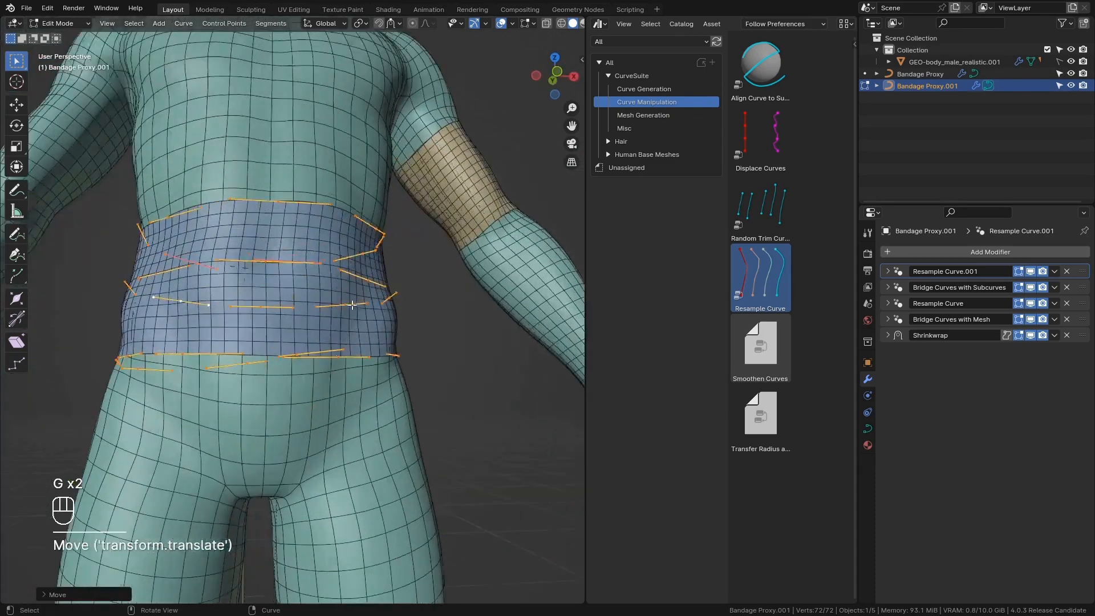
# Examine the mesh topology of the waist bandage and compare it with the arm bandage.
pyautogui.click(258, 357)
pyautogui.moveTo(258, 360); pyautogui.dragTo(293, 342, button='middle')
pyautogui.press('Tab')
pyautogui.press('Tab')
pyautogui.press('Tab')
pyautogui.keyDown('shift'); pyautogui.moveTo(393, 275); pyautogui.dragTo(276, 361, button='middle'); pyautogui.keyUp('shift')
pyautogui.scroll(2, 279, 360)
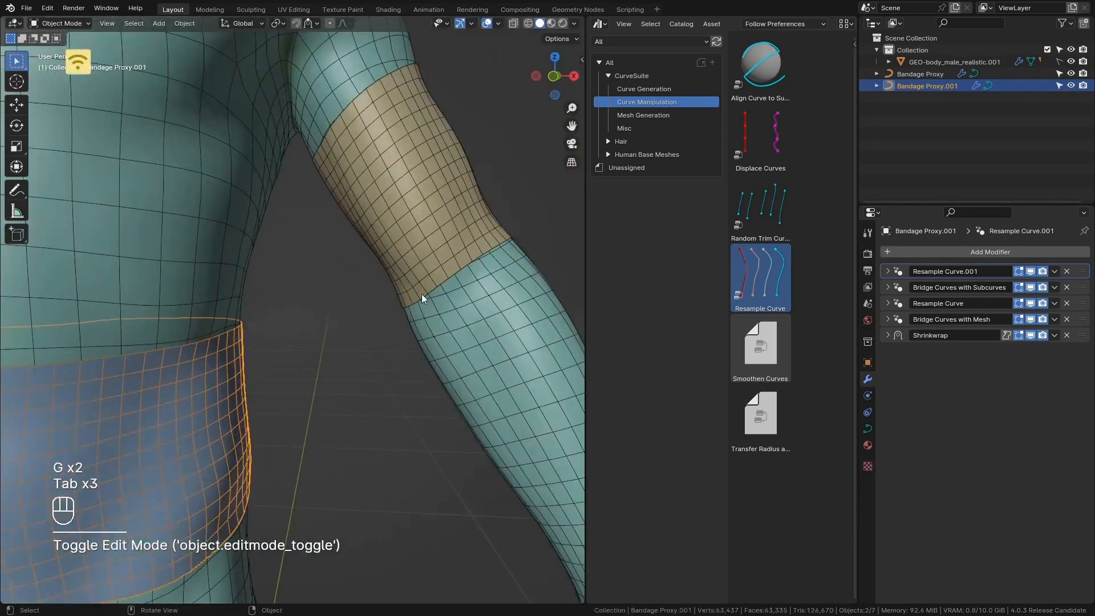
pyautogui.click(355, 348)
pyautogui.scroll(-5, 292, 287)
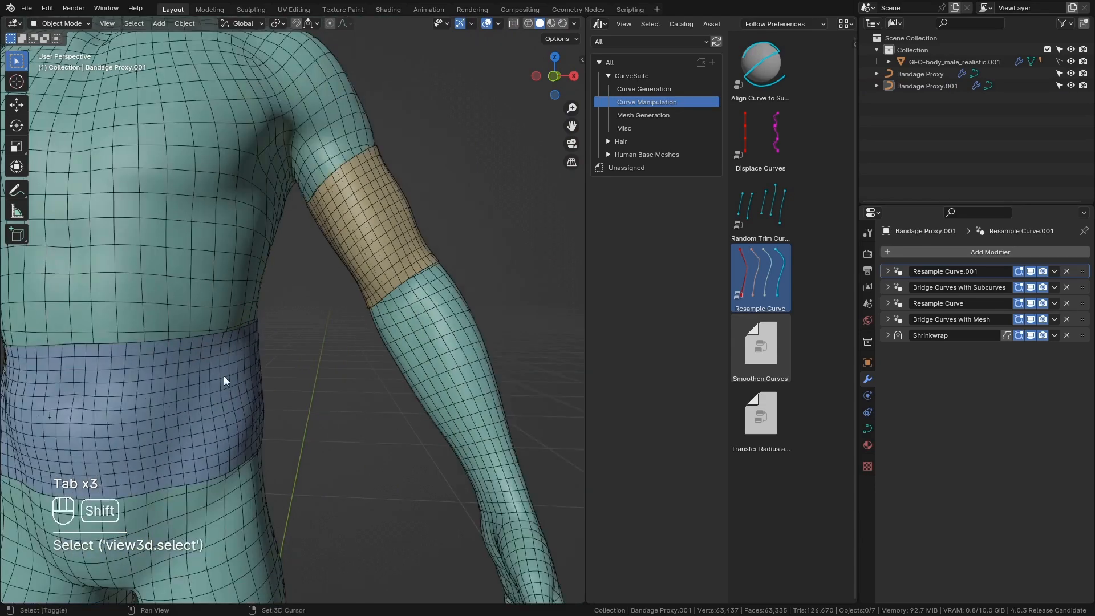
# Raise the entire upper loop of the waist bandage to the chest so that the wrap covers the torso.
pyautogui.moveTo(223, 375); pyautogui.dragTo(320, 354, button='middle')
pyautogui.click(320, 350)
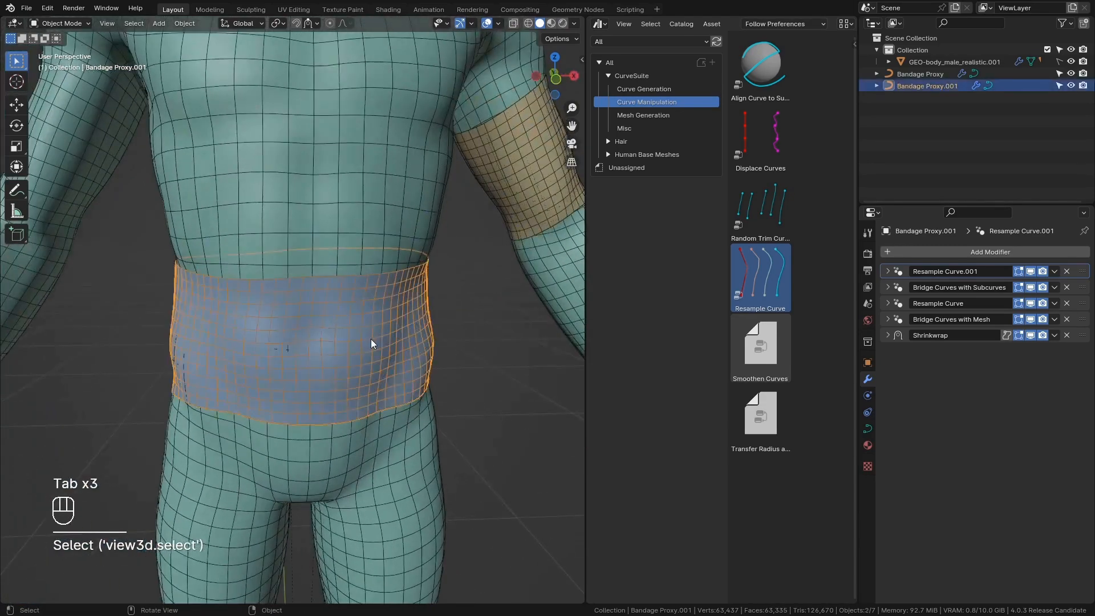
pyautogui.press('Tab')
pyautogui.click(415, 259)
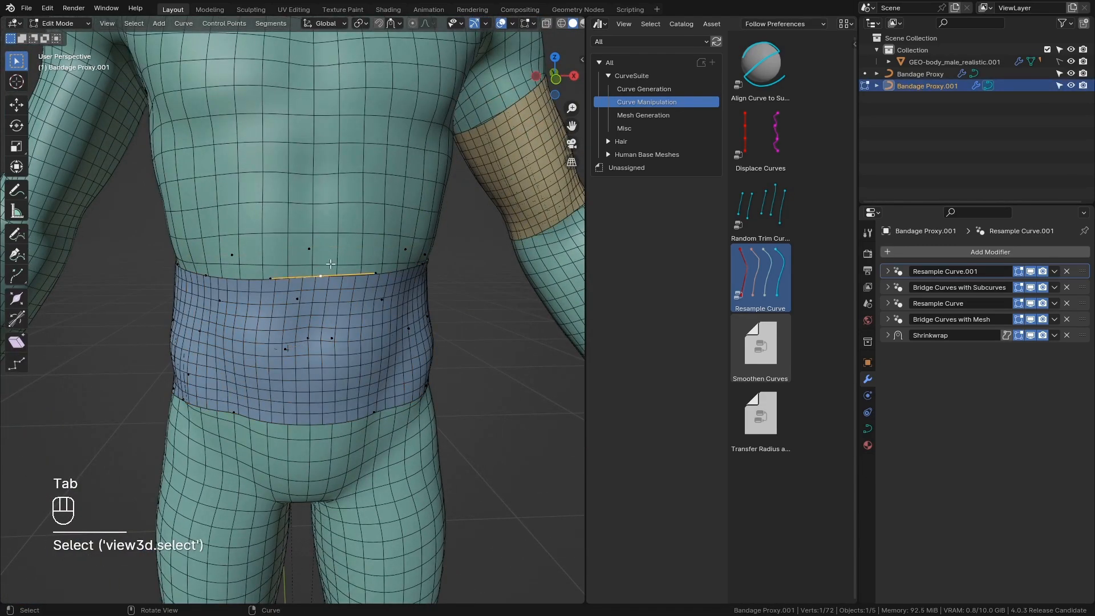
pyautogui.hotkey('ctrl', 'l')
pyautogui.press('g')
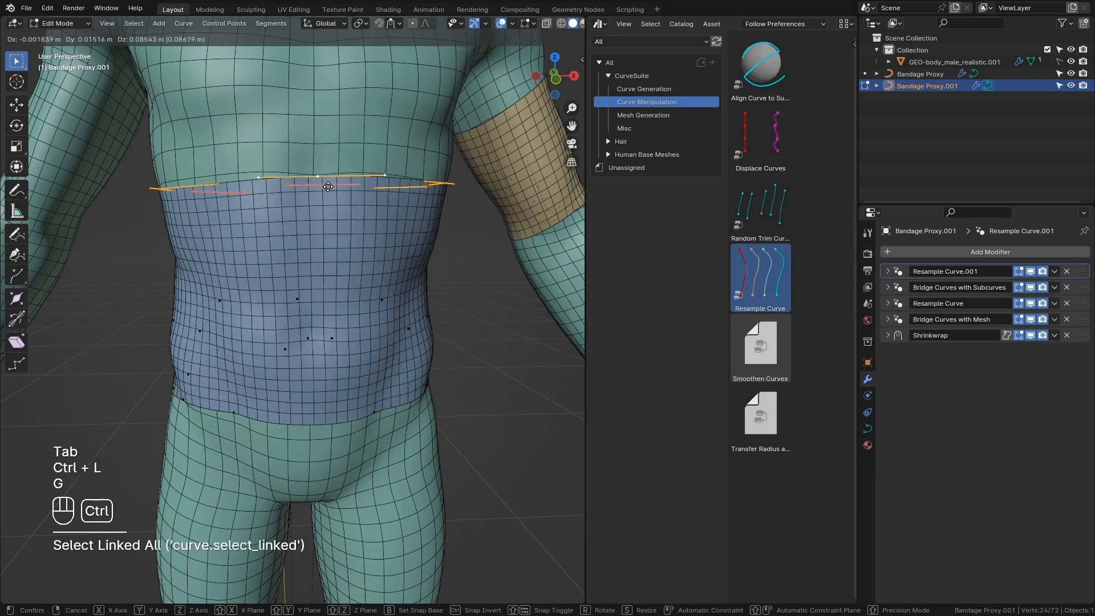
pyautogui.click(329, 153)
pyautogui.press('Tab')
# Compare the grid density of the torso and arm bandages, and delete the torso bandage.
pyautogui.moveTo(391, 228); pyautogui.dragTo(440, 286, button='middle')
pyautogui.keyDown('alt'); pyautogui.middleClick(369, 215); pyautogui.keyUp('alt')
pyautogui.scroll(2, 440, 287)
pyautogui.click(378, 406)
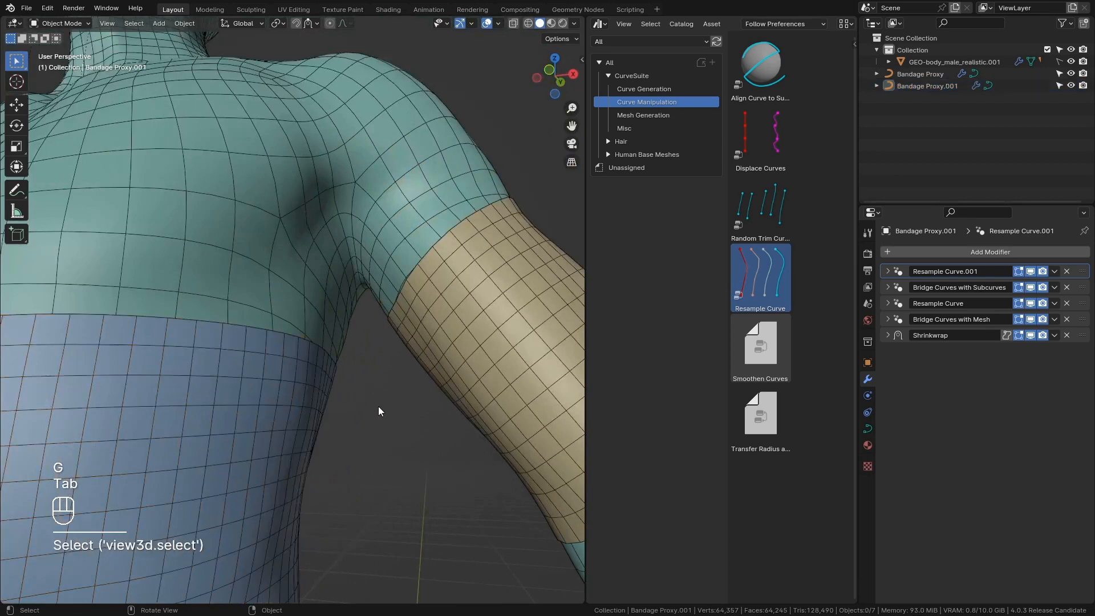
pyautogui.scroll(-4, 221, 465)
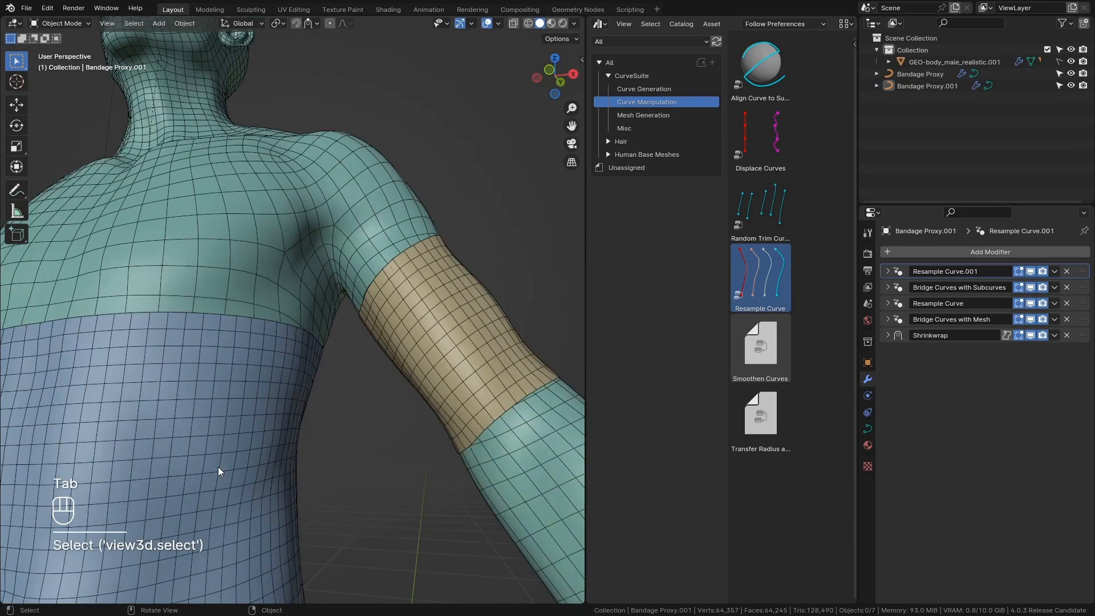
pyautogui.click(221, 467)
pyautogui.scroll(-3, 220, 465)
pyautogui.keyDown('shift'); pyautogui.moveTo(217, 456); pyautogui.dragTo(228, 377, button='middle'); pyautogui.keyUp('shift')
pyautogui.moveTo(228, 376); pyautogui.dragTo(285, 370, button='middle')
pyautogui.keyDown('shift'); pyautogui.moveTo(285, 371); pyautogui.dragTo(327, 333, button='middle'); pyautogui.keyUp('shift')
pyautogui.press('x')
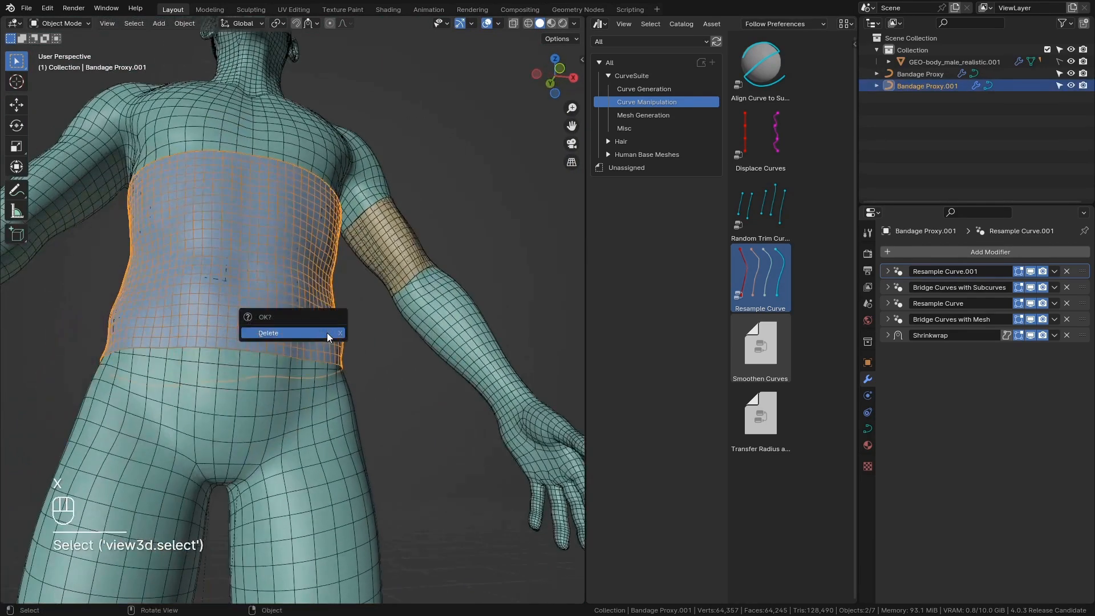
pyautogui.click(327, 333)
# Select the arm bandage and examine its loops and mesh from several angles and distances.
pyautogui.click(403, 257)
pyautogui.press('Tab')
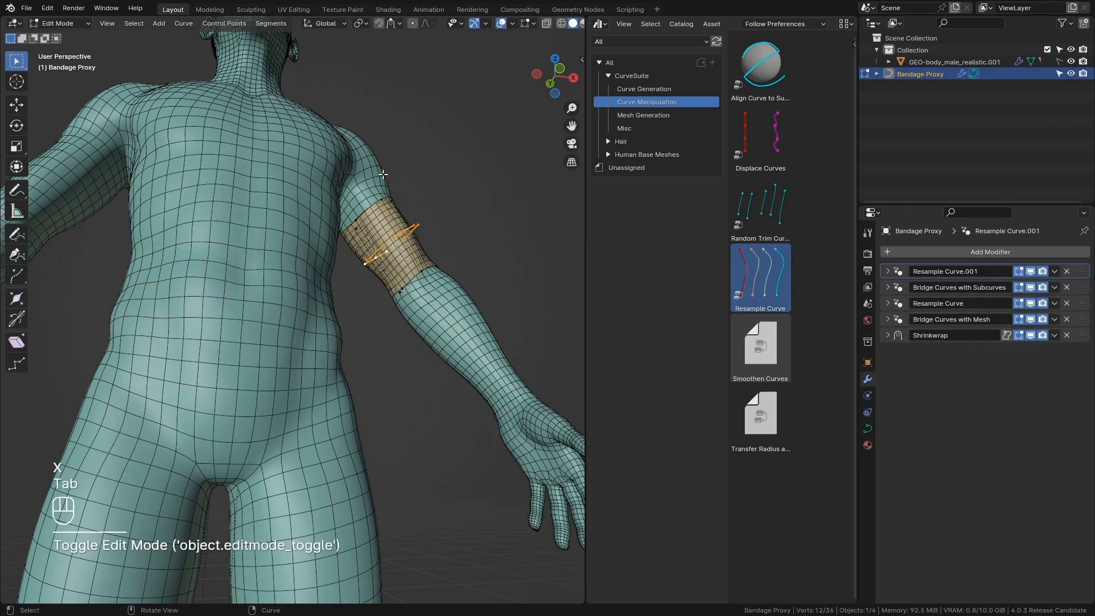
pyautogui.moveTo(401, 268); pyautogui.dragTo(401, 308, button='middle')
pyautogui.keyDown('shift'); pyautogui.moveTo(401, 308); pyautogui.dragTo(392, 334, button='middle'); pyautogui.keyUp('shift')
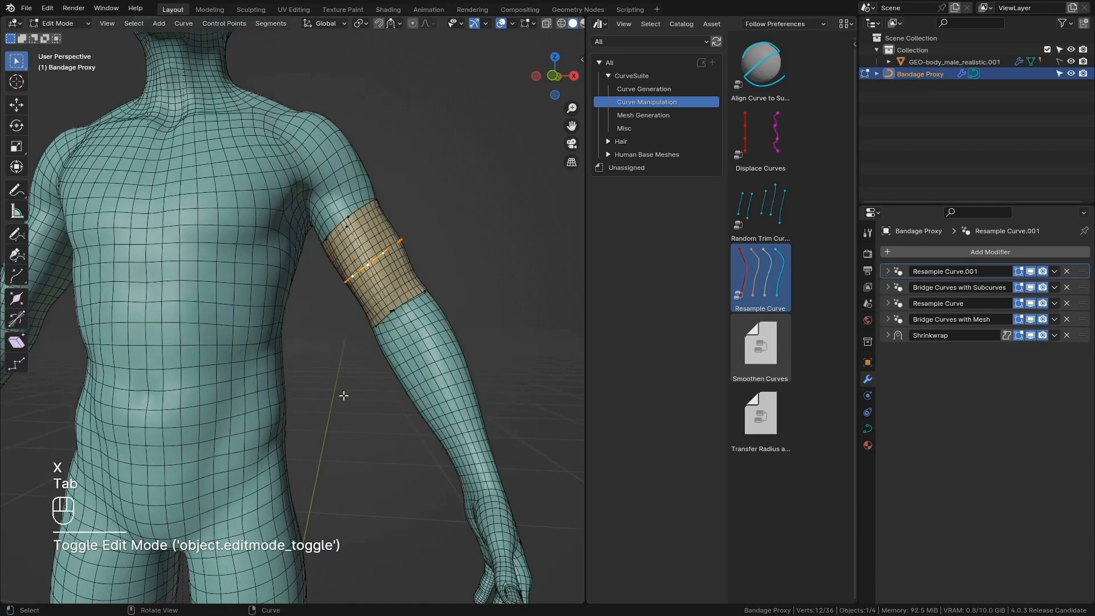
pyautogui.scroll(-3, 343, 394)
pyautogui.keyDown('shift'); pyautogui.moveTo(348, 391); pyautogui.dragTo(409, 358, button='middle'); pyautogui.keyUp('shift')
pyautogui.press('Tab')
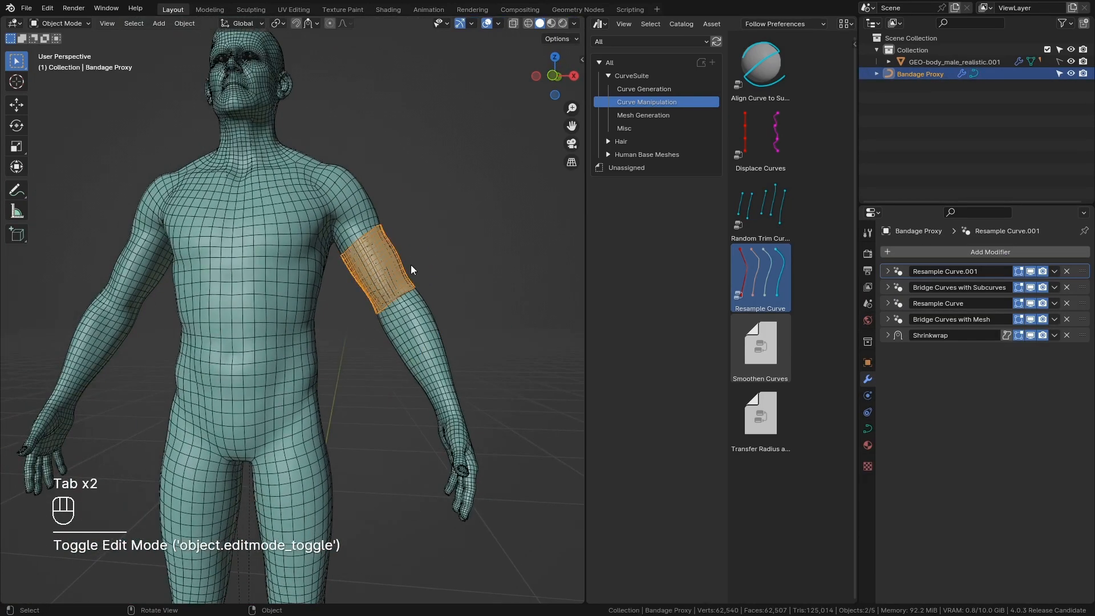
pyautogui.keyDown('shift'); pyautogui.moveTo(181, 348); pyautogui.dragTo(283, 323, button='middle'); pyautogui.keyUp('shift')
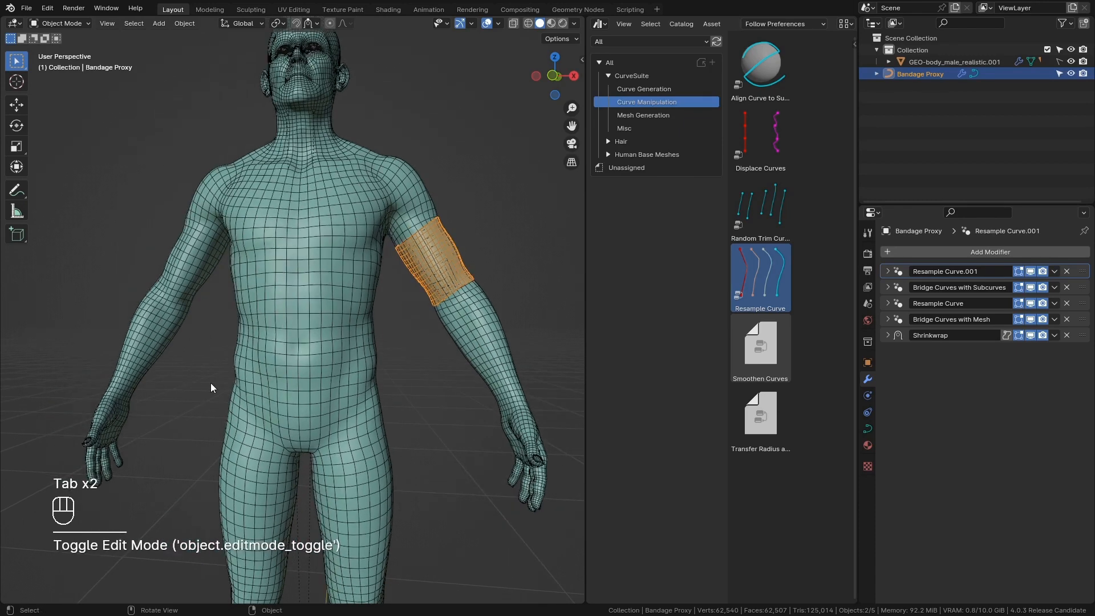
pyautogui.moveTo(207, 300); pyautogui.dragTo(312, 265, button='middle')
pyautogui.keyDown('alt'); pyautogui.middleClick(385, 282); pyautogui.keyUp('alt')
pyautogui.scroll(4, 393, 291)
pyautogui.moveTo(465, 313); pyautogui.dragTo(300, 338, button='middle')
pyautogui.scroll(2, 428, 280)
pyautogui.scroll(-5, 583, 125)
pyautogui.scroll(-3, 435, 319)
pyautogui.scroll(5, 357, 324)
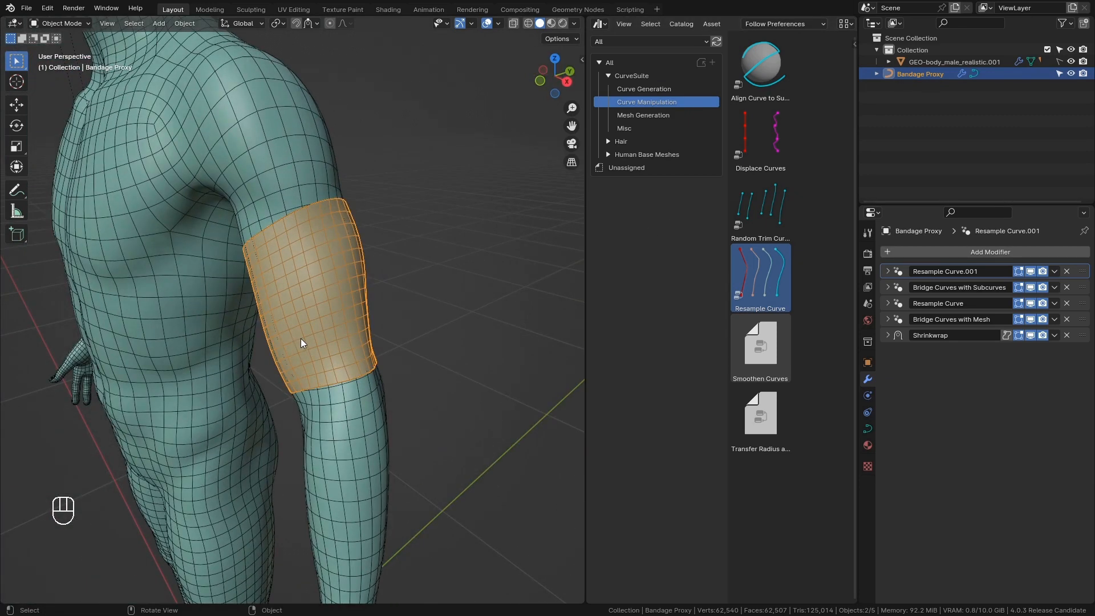
# Show the Mesh Generation assets of CurveSuite and widen the asset browser.
pyautogui.click(666, 116)
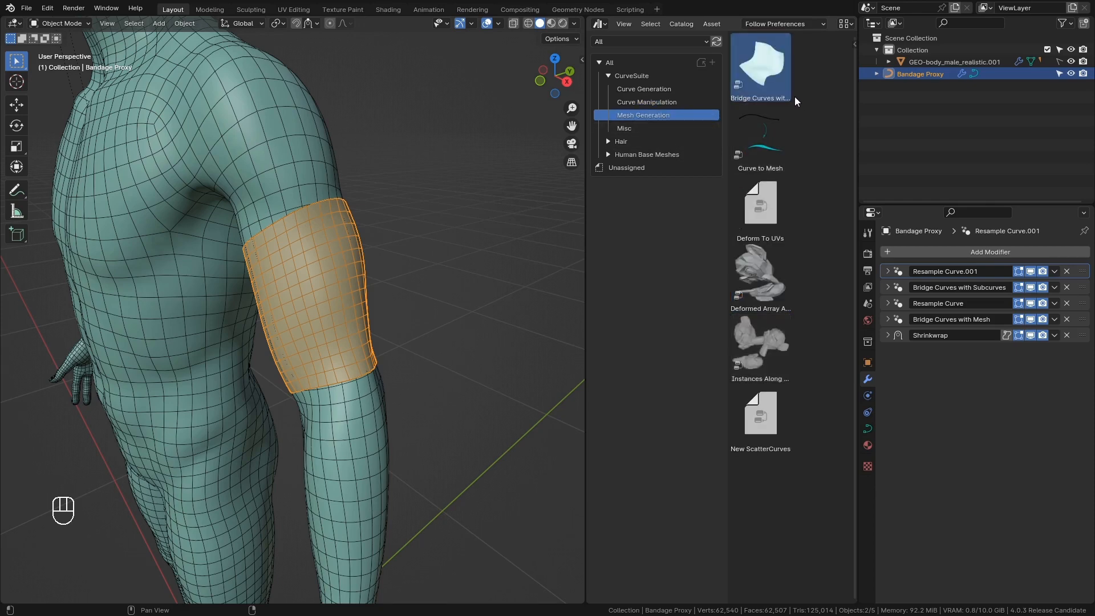
pyautogui.moveTo(585, 324); pyautogui.dragTo(479, 324)
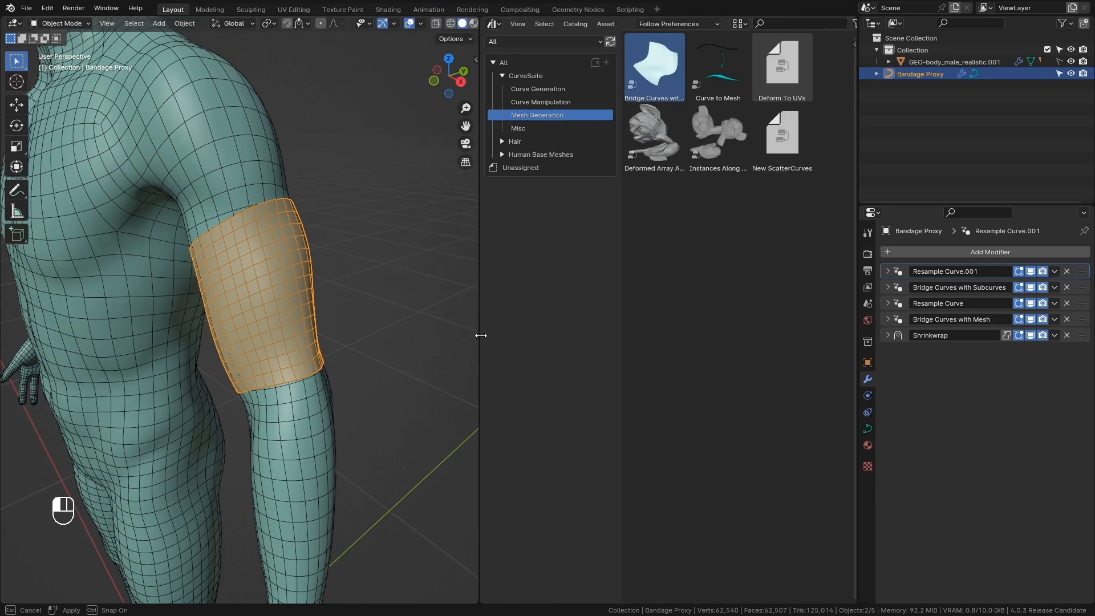
pyautogui.scroll(-2, 330, 268)
pyautogui.moveTo(330, 268); pyautogui.dragTo(342, 335, button='middle')
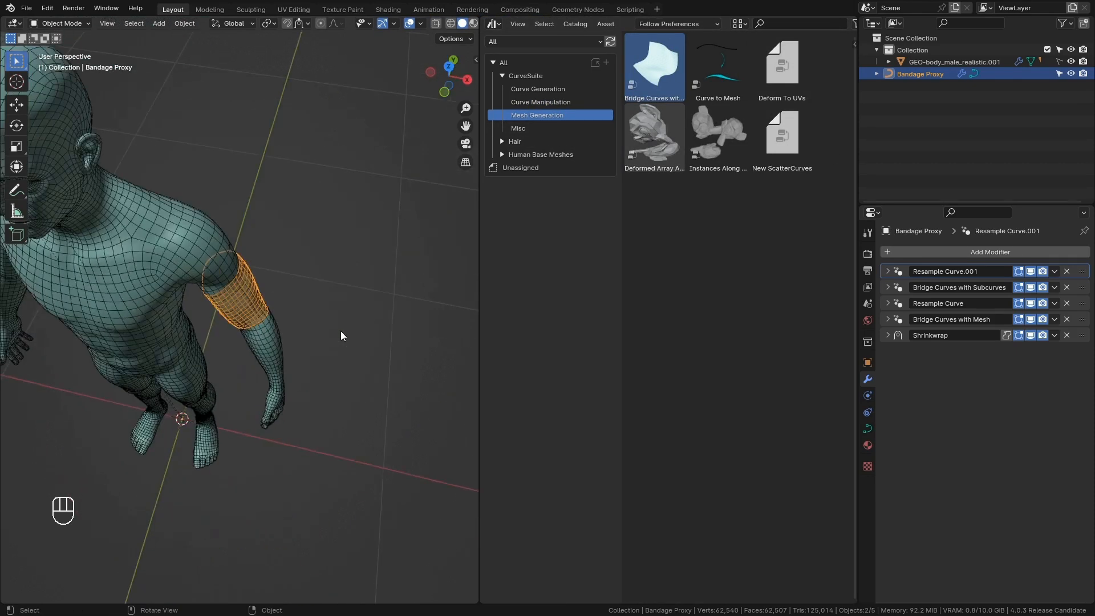
# Deselect the bandage, make the Scene Collection active and add a mesh plane to it.
pyautogui.keyDown('shift'); pyautogui.click(402, 272); pyautogui.keyUp('shift')
pyautogui.hotkey('shift', 'a')
pyautogui.click(912, 50)
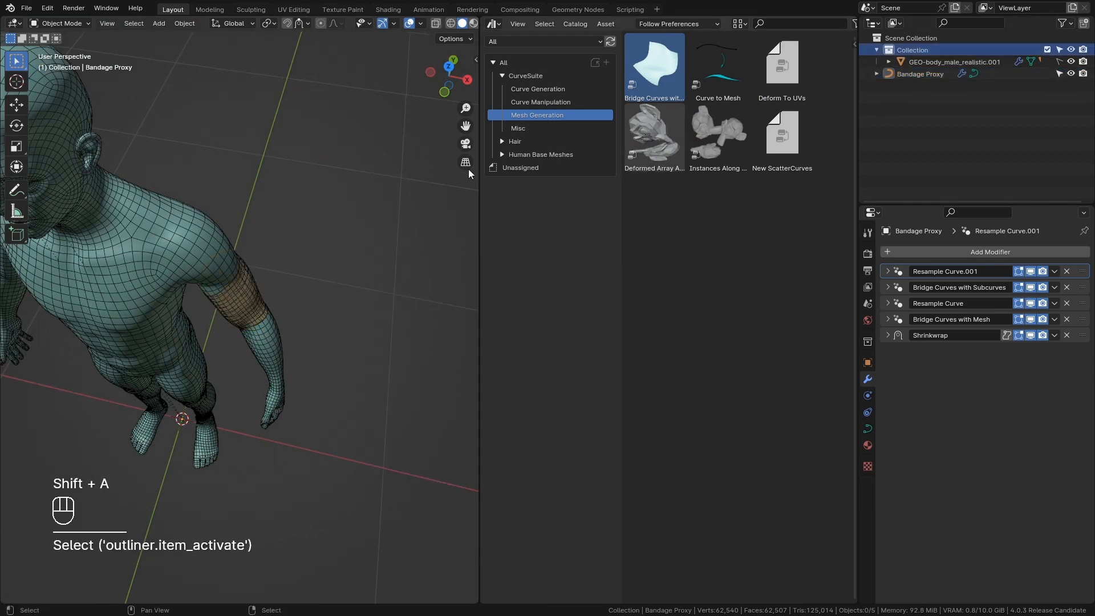
pyautogui.hotkey('shift', 'a')
pyautogui.click(910, 38)
pyautogui.hotkey('shift', 'a')
pyautogui.moveTo(344, 109)
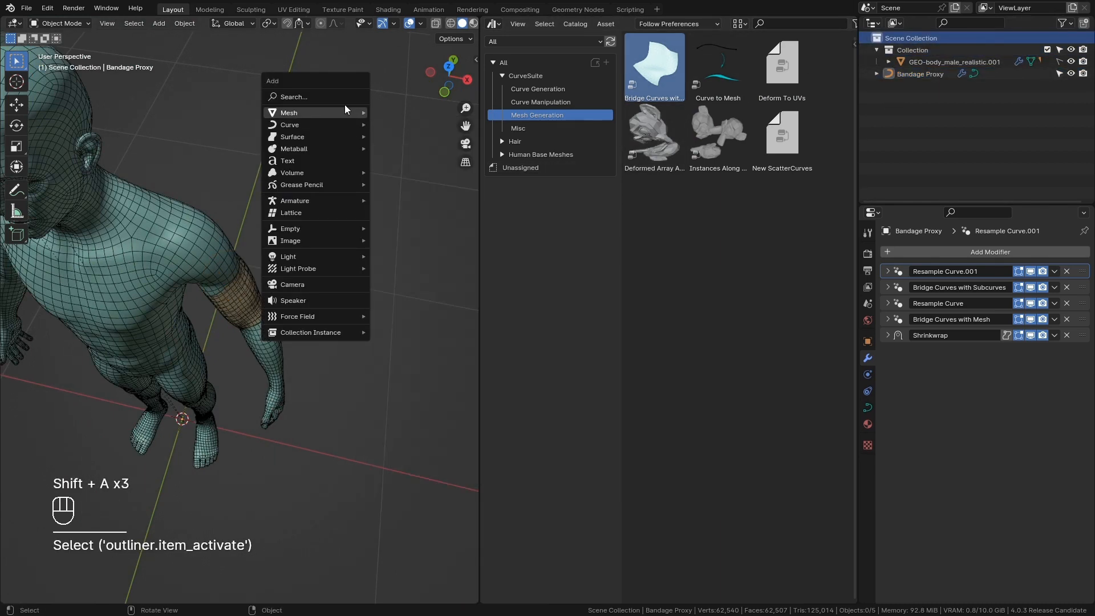
pyautogui.click(414, 108)
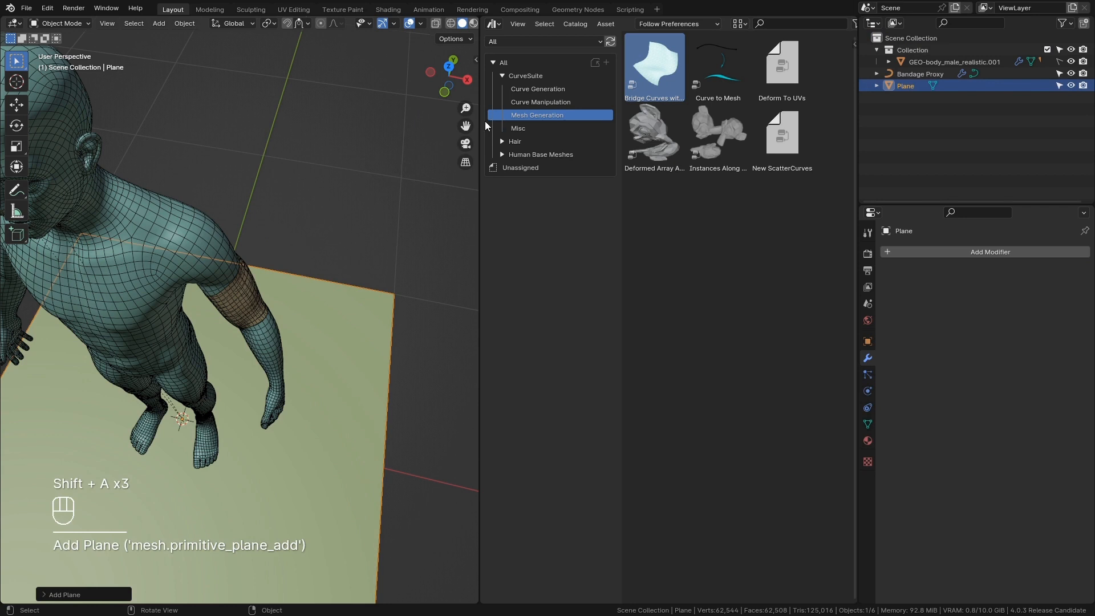
# Rename the new plane as UV Proxy.
pyautogui.click(964, 89)
pyautogui.doubleClick(918, 87)
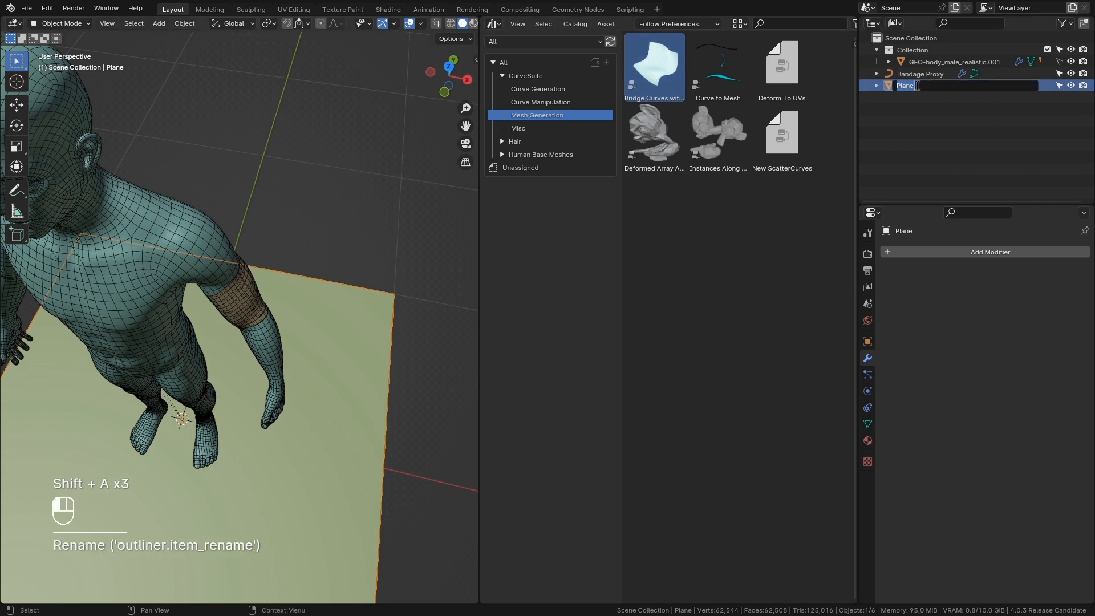
pyautogui.write('UV Proxy')
pyautogui.press('Return')
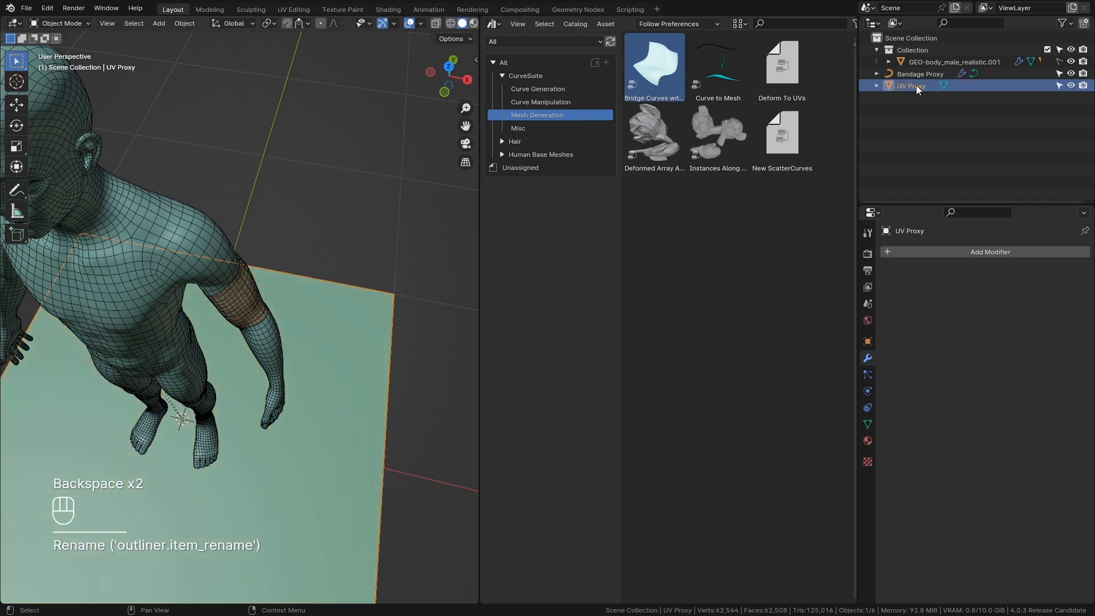
# Move the UV Proxy plane 3 m along the global X axis, away from the character.
pyautogui.scroll(-6, 325, 336)
pyautogui.press('g')
pyautogui.press('x')
pyautogui.press('KP_3')
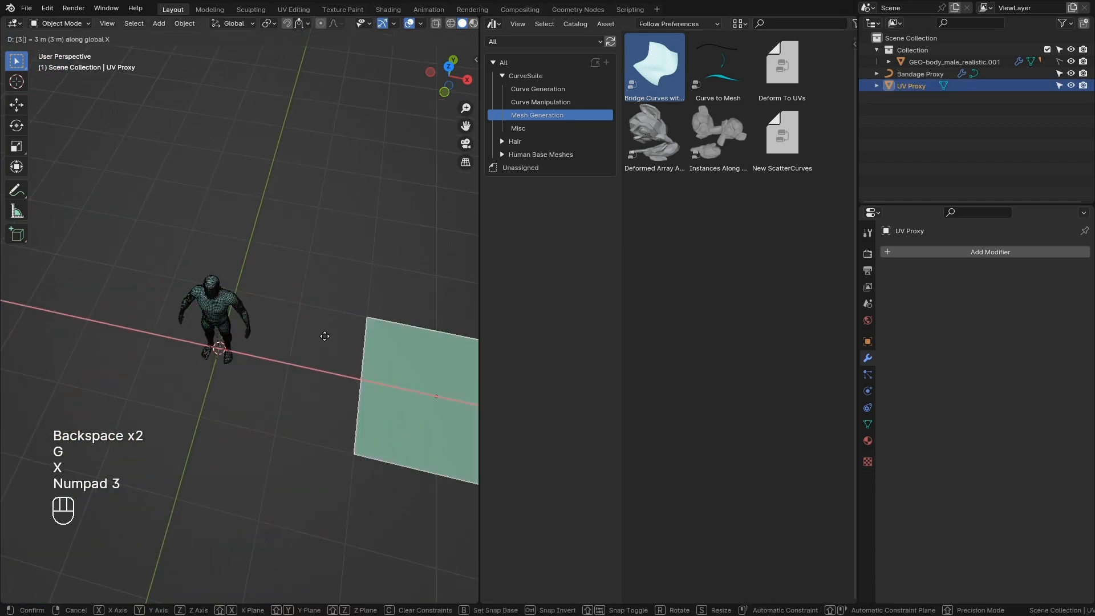
pyautogui.press('KP_Enter')
pyautogui.moveTo(324, 337); pyautogui.dragTo(235, 295, button='middle')
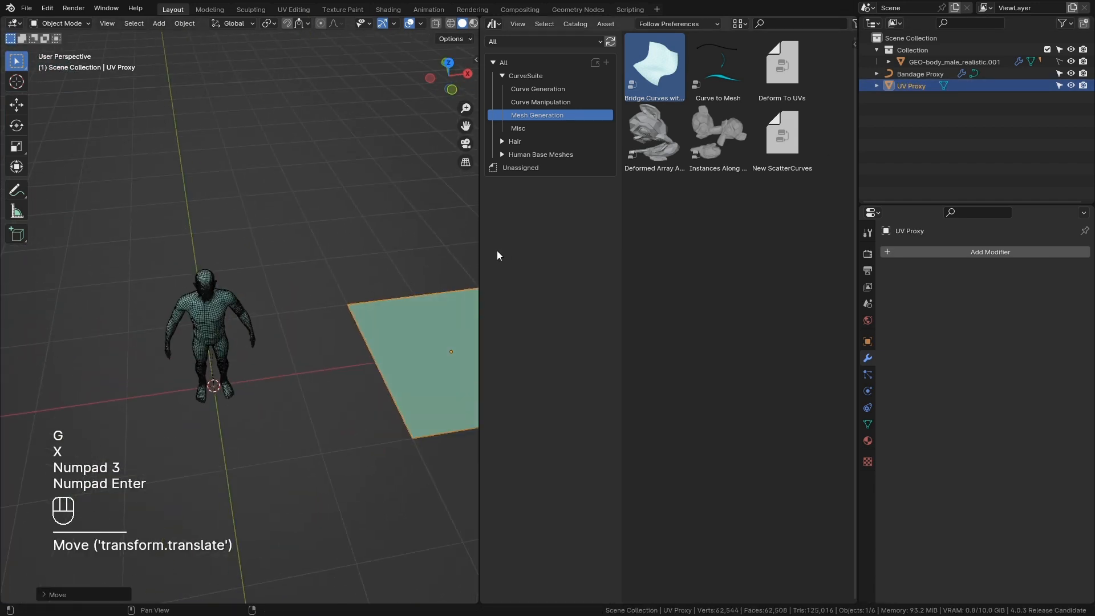
# Add a mesh cone and move it 3 m along the global X axis onto the UV Proxy plane.
pyautogui.scroll(2, 327, 306)
pyautogui.hotkey('shift', 'a')
pyautogui.moveTo(360, 203)
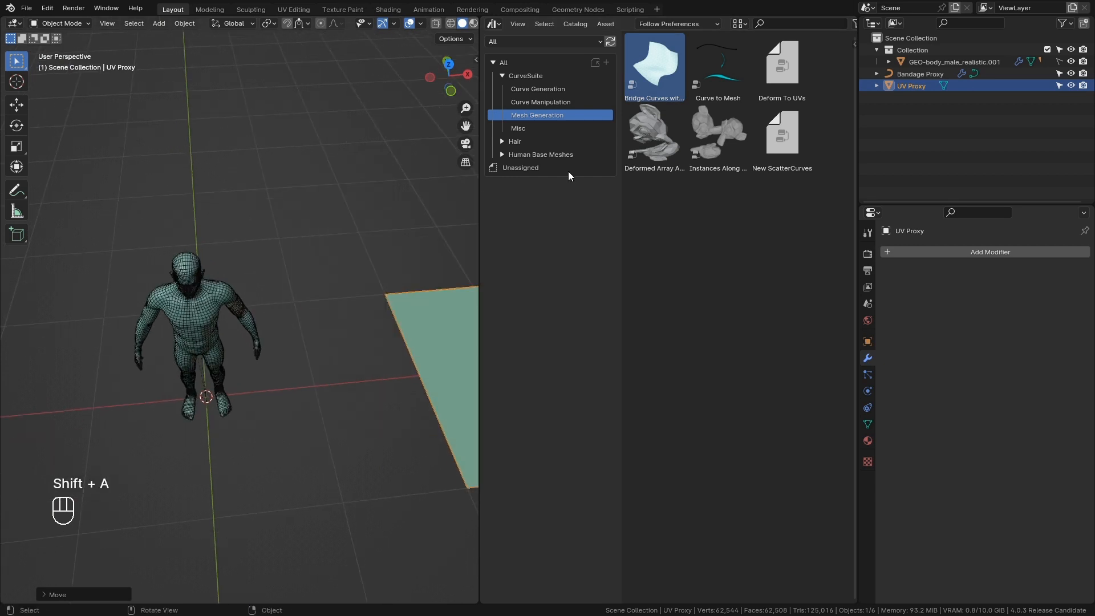
pyautogui.hotkey('shift', 'a')
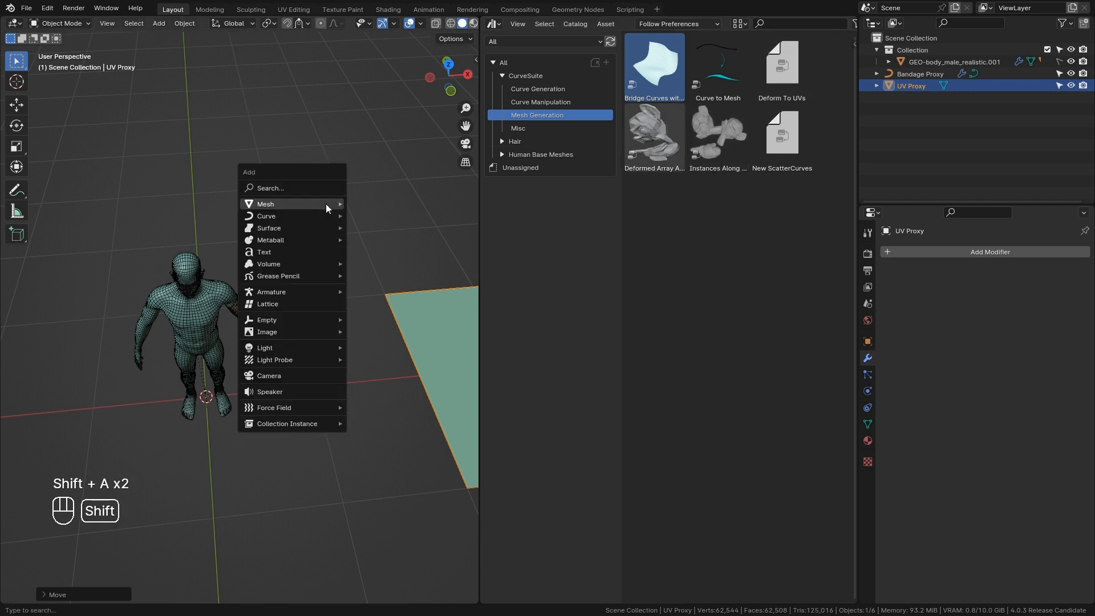
pyautogui.moveTo(302, 212)
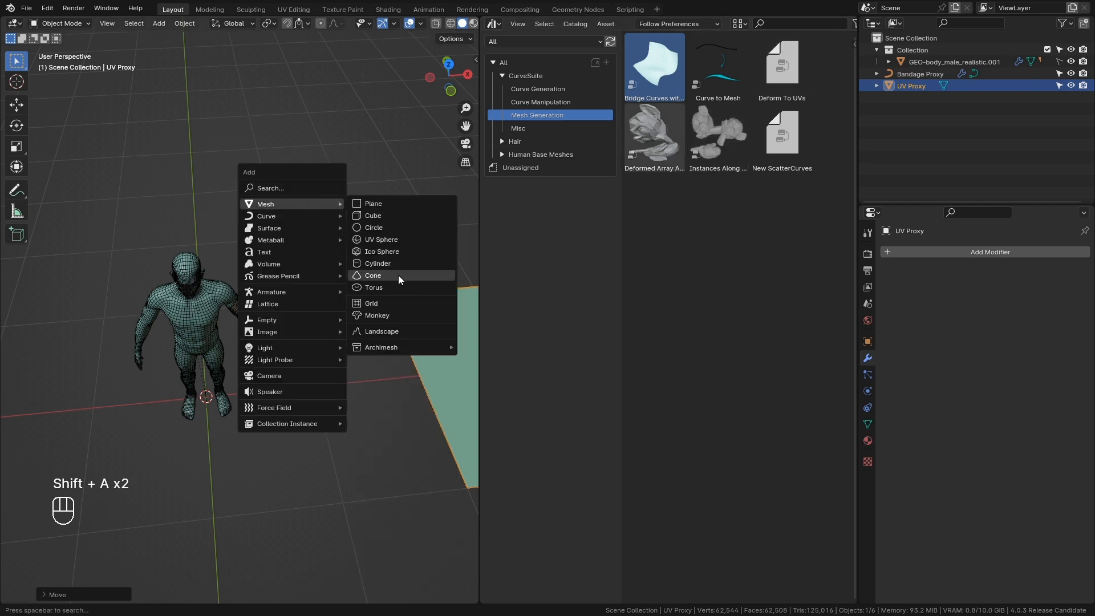
pyautogui.click(398, 274)
pyautogui.scroll(-2, 320, 412)
pyautogui.press('g')
pyautogui.press('x')
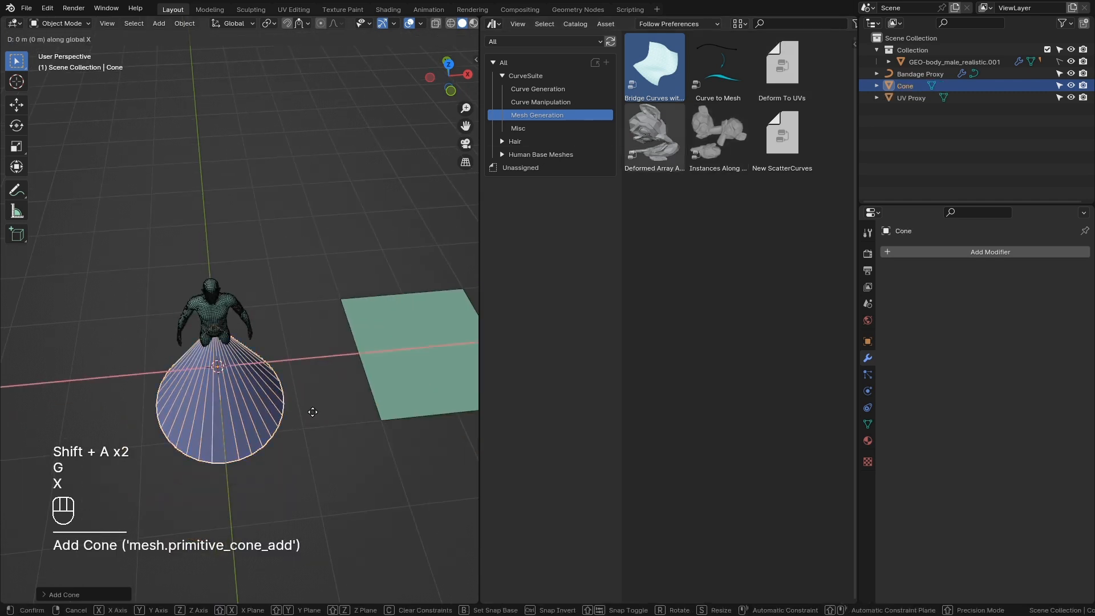
pyautogui.press('KP_3')
pyautogui.press('KP_Enter')
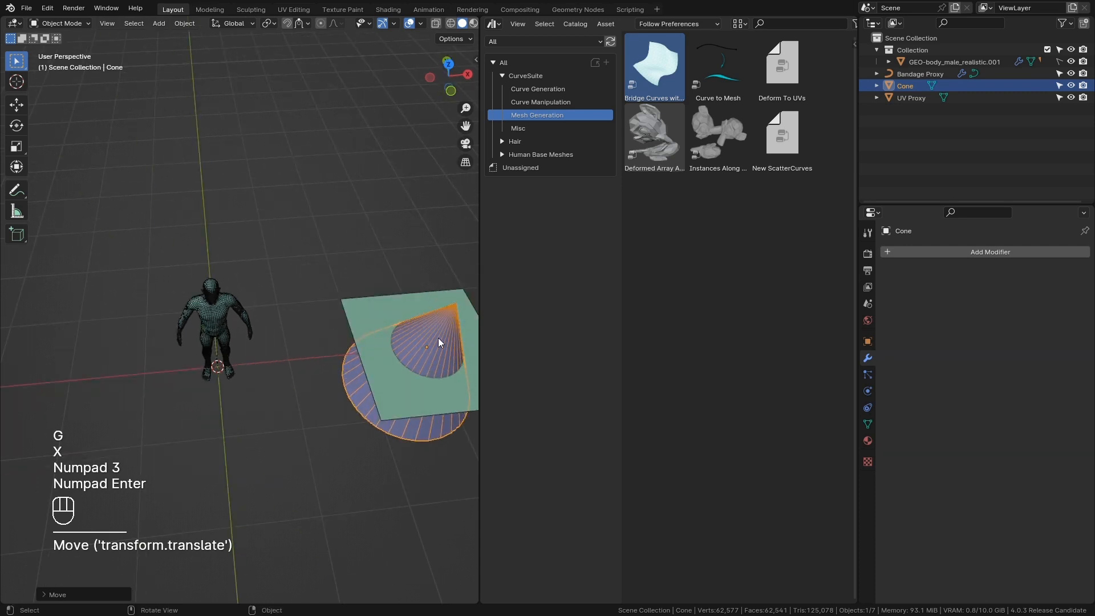
# Raise the cone's geometry 1 m along Z in Edit Mode, and scale the cone down to a small fraction of the plane.
pyautogui.moveTo(438, 337); pyautogui.dragTo(423, 447, button='middle')
pyautogui.press('Tab')
pyautogui.press('g')
pyautogui.press('z')
pyautogui.press('KP_1')
pyautogui.press('KP_Enter')
pyautogui.press('Tab')
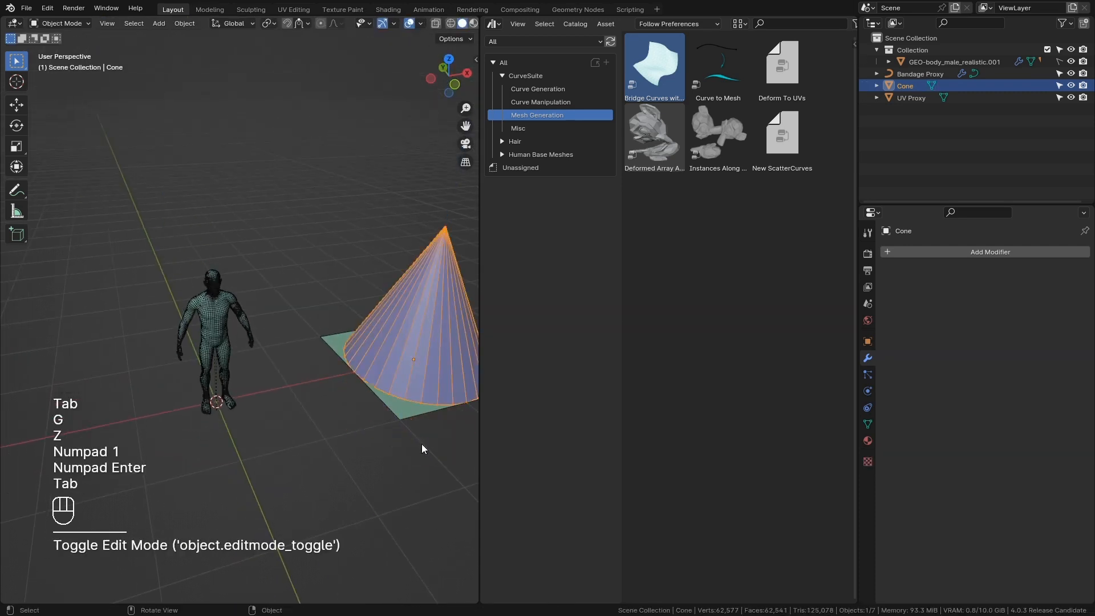
pyautogui.press('s')
pyautogui.click(331, 306)
# Add a Bezier curve and move it 3 m along the global X axis onto the UV Proxy plane.
pyautogui.hotkey('shift', 'a')
pyautogui.moveTo(330, 309)
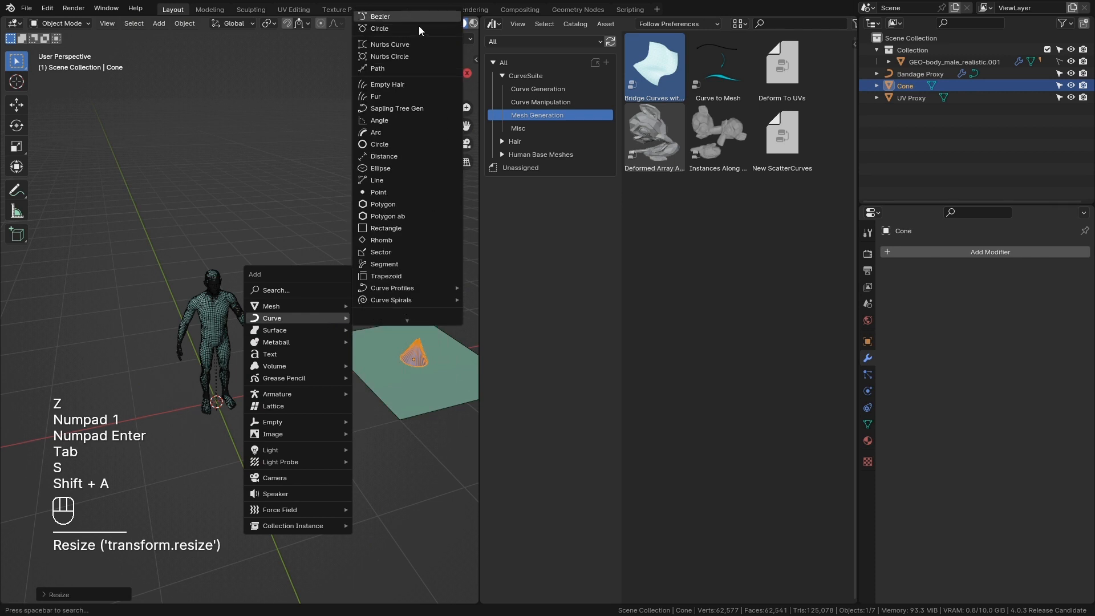
pyautogui.click(410, 17)
pyautogui.press('g')
pyautogui.press('x')
pyautogui.press('KP_3')
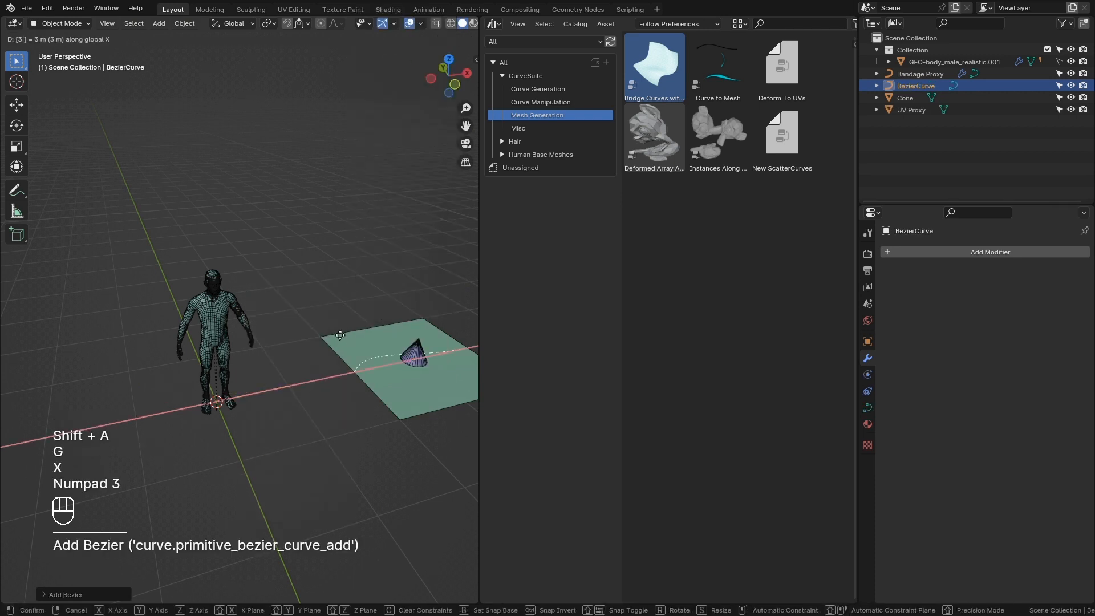
pyautogui.press('KP_Enter')
# Rename the new Bezier curve as Bandage.
pyautogui.click(921, 74)
pyautogui.doubleClick(922, 86)
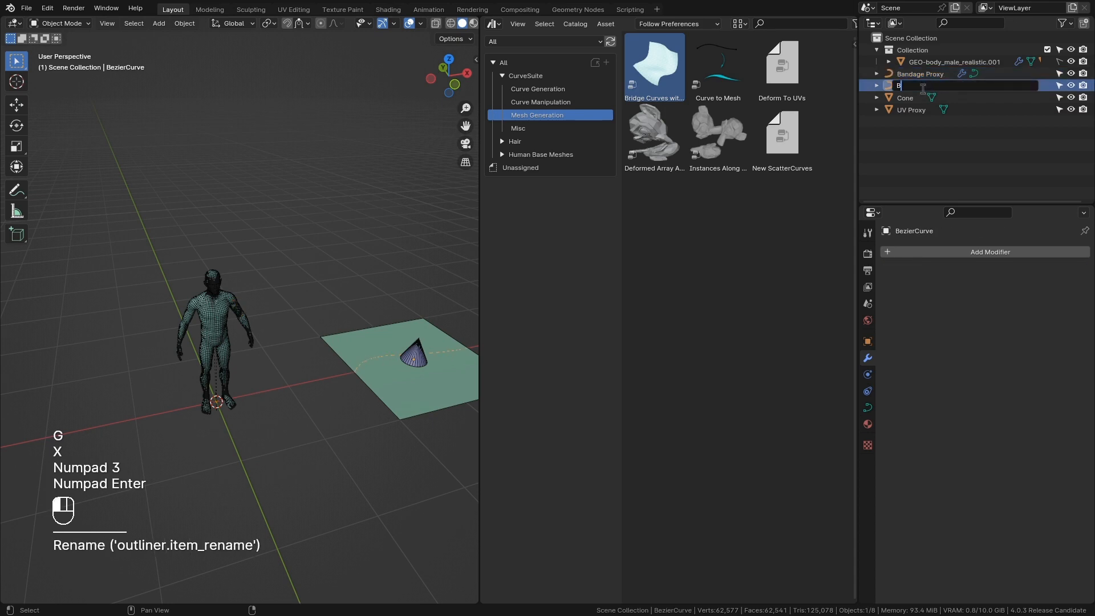
pyautogui.write('Bandage')
pyautogui.press('Return')
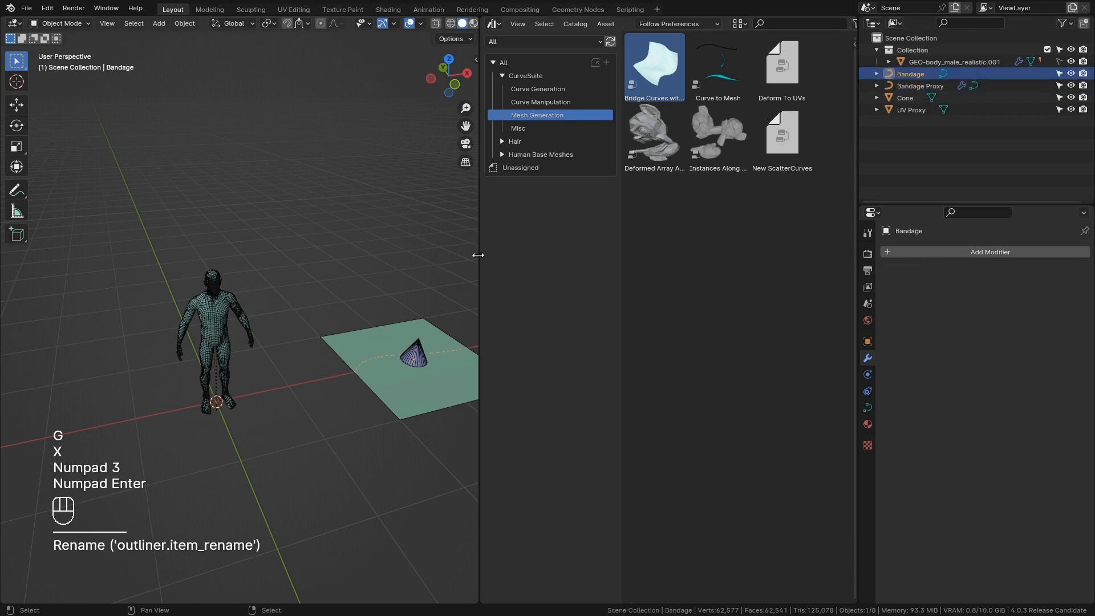
# Apply the Deform To UVs asset to the Bandage Proxy on the character's upper arm.
pyautogui.scroll(6, 251, 325)
pyautogui.click(253, 325)
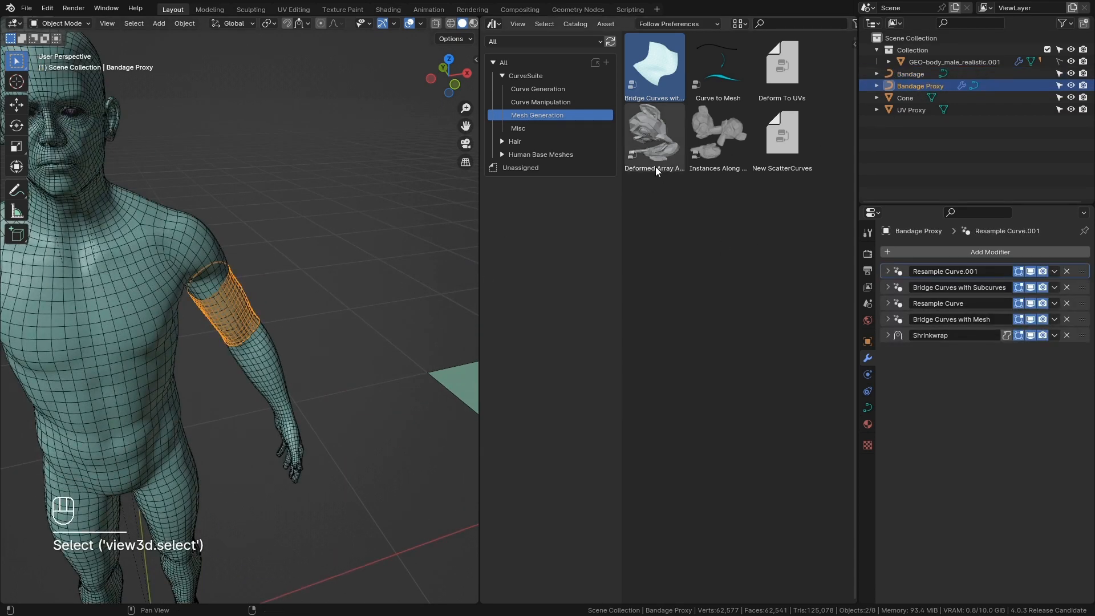
pyautogui.moveTo(782, 65); pyautogui.dragTo(228, 300)
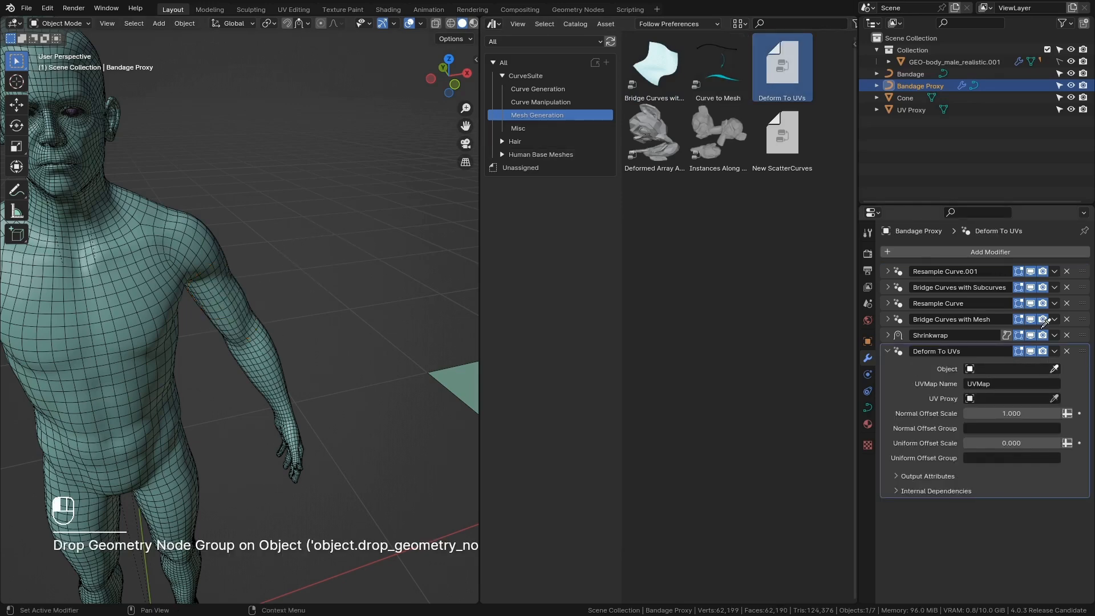
# Set the Deform To UVs modifier's Object to Cone and its UV Proxy to the UV Proxy plane.
pyautogui.click(1054, 368)
pyautogui.click(911, 96)
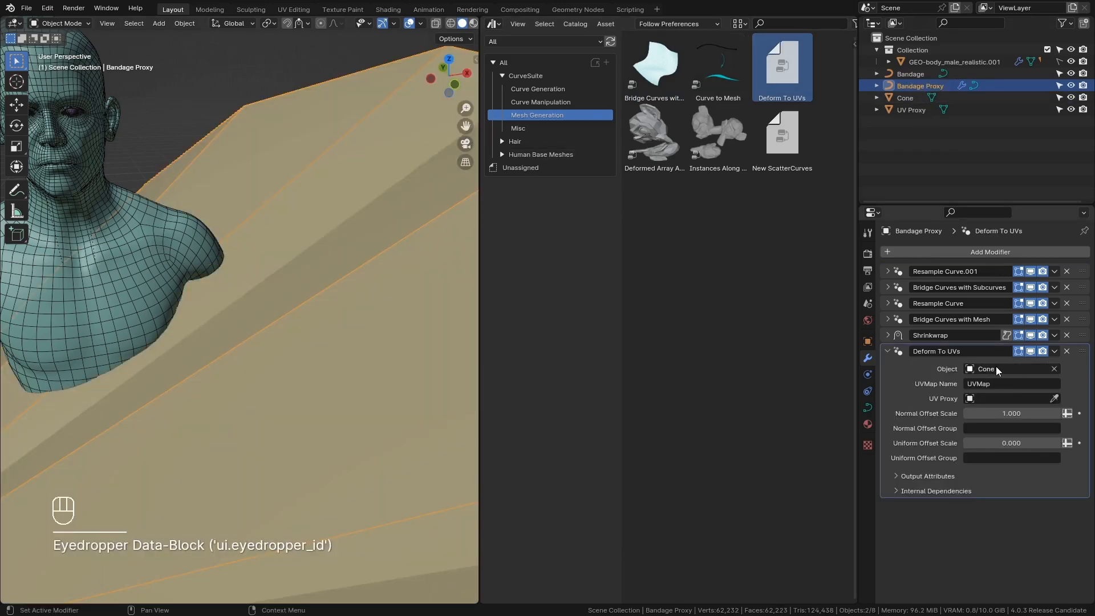
pyautogui.click(1054, 399)
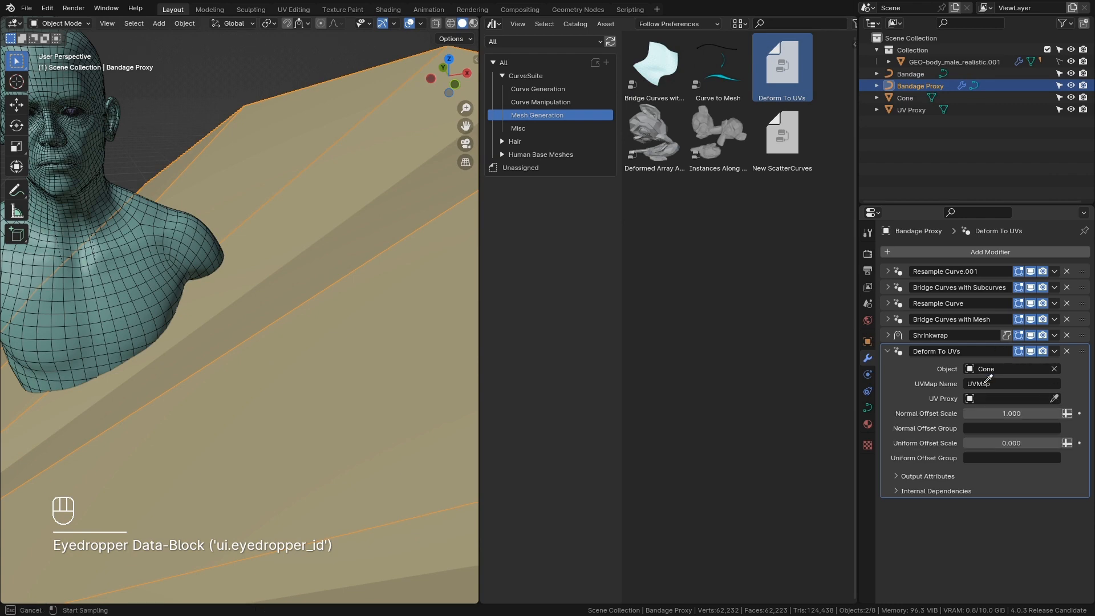
pyautogui.click(914, 112)
pyautogui.scroll(-5, 214, 262)
pyautogui.moveTo(214, 262); pyautogui.dragTo(313, 275, button='middle')
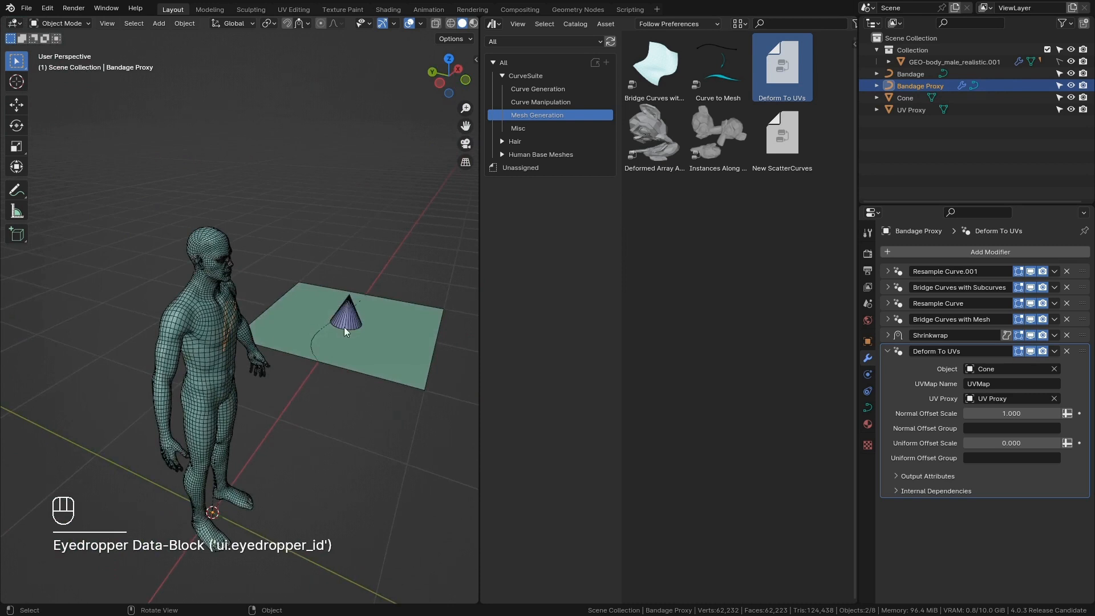
# Change the asset browser into a second 3D viewport framed on the cone and UV Proxy plane, and widen it.
pyautogui.click(491, 24)
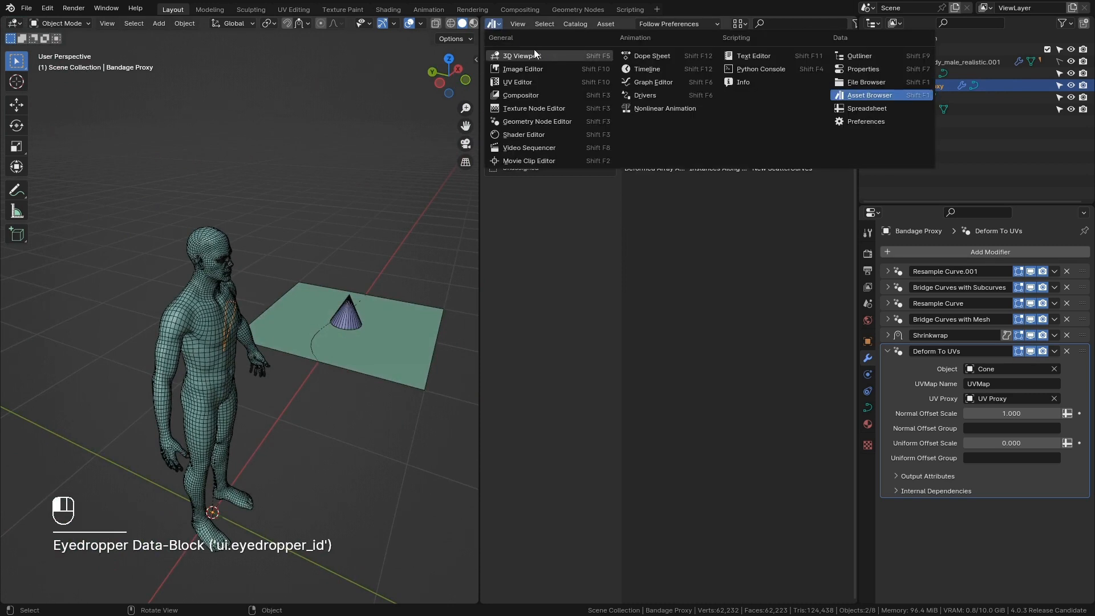
pyautogui.click(525, 55)
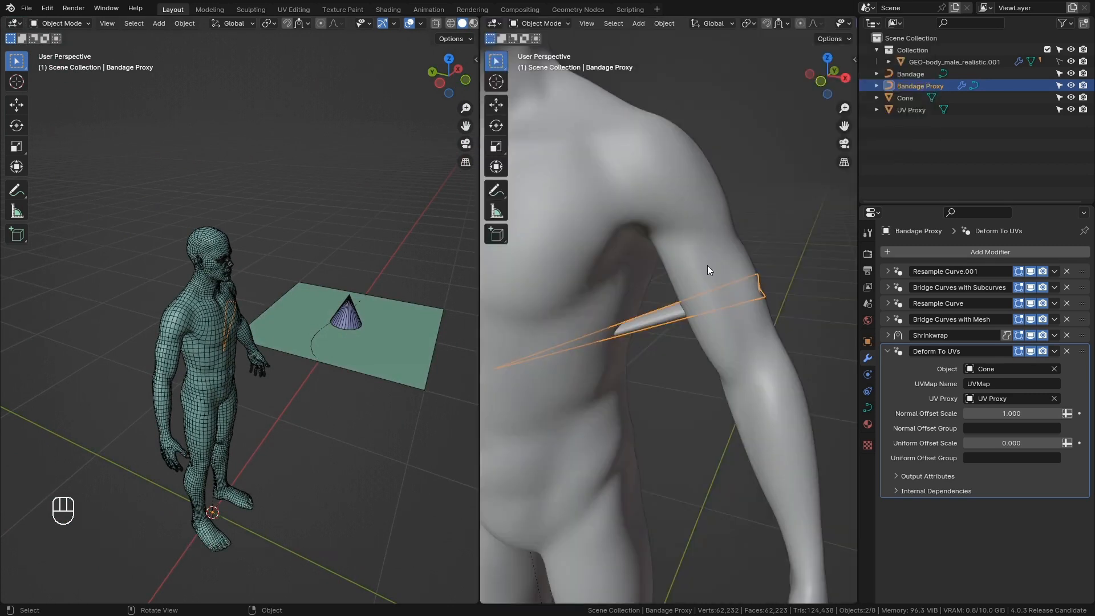
pyautogui.scroll(-8, 703, 317)
pyautogui.press('KP_1')
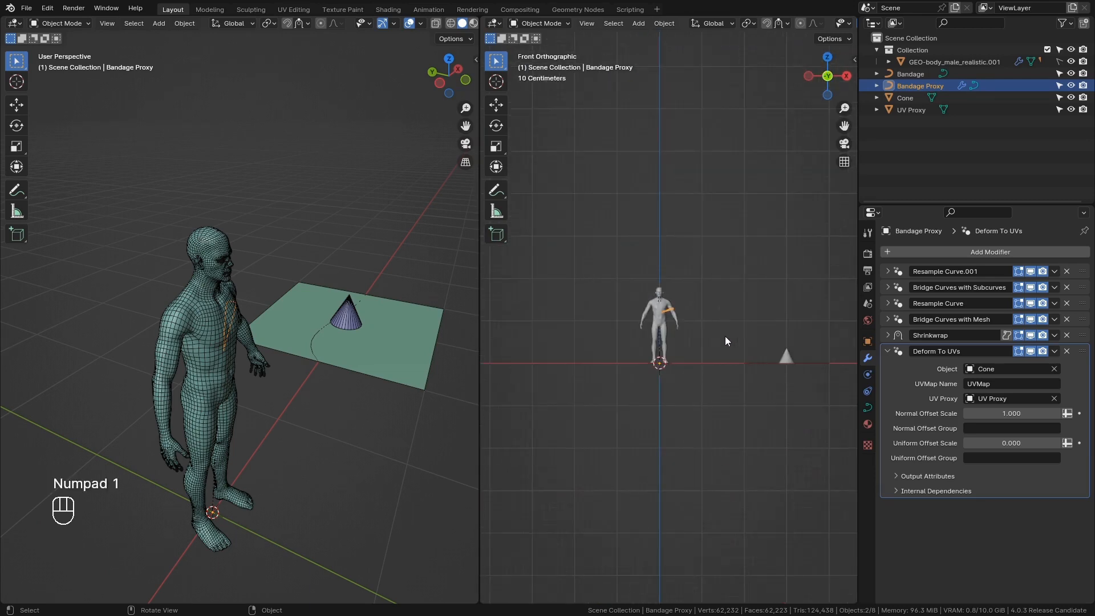
pyautogui.keyDown('shift'); pyautogui.moveTo(725, 336); pyautogui.dragTo(600, 273, button='middle'); pyautogui.keyUp('shift')
pyautogui.moveTo(603, 274); pyautogui.dragTo(616, 353, button='middle')
pyautogui.keyDown('alt'); pyautogui.middleClick(652, 292); pyautogui.keyUp('alt')
pyautogui.scroll(5, 655, 295)
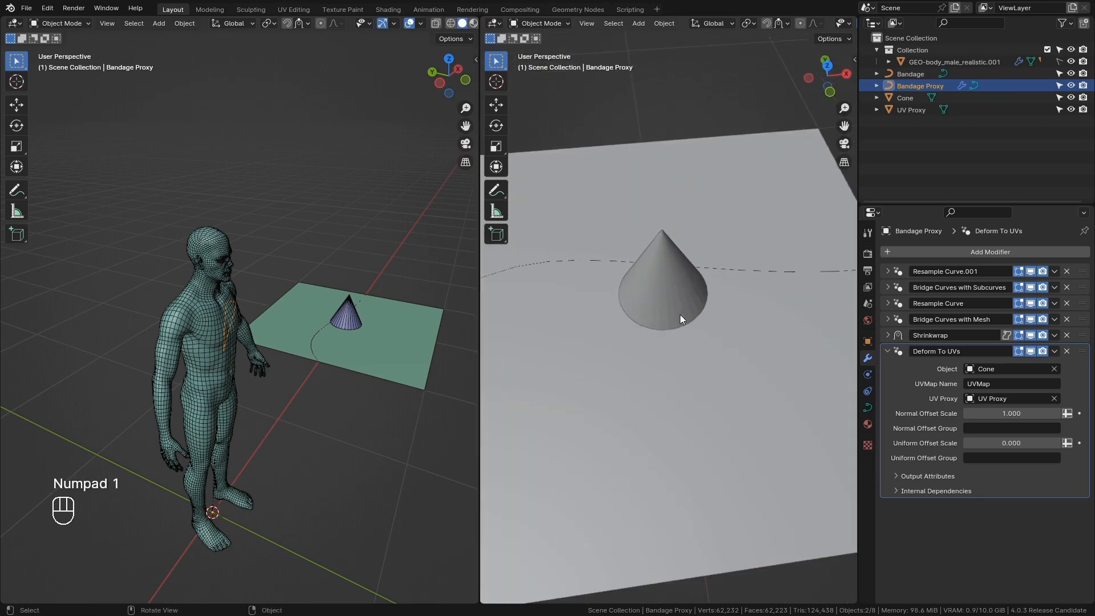
pyautogui.moveTo(393, 349); pyautogui.dragTo(252, 309, button='middle')
pyautogui.scroll(7, 286, 350)
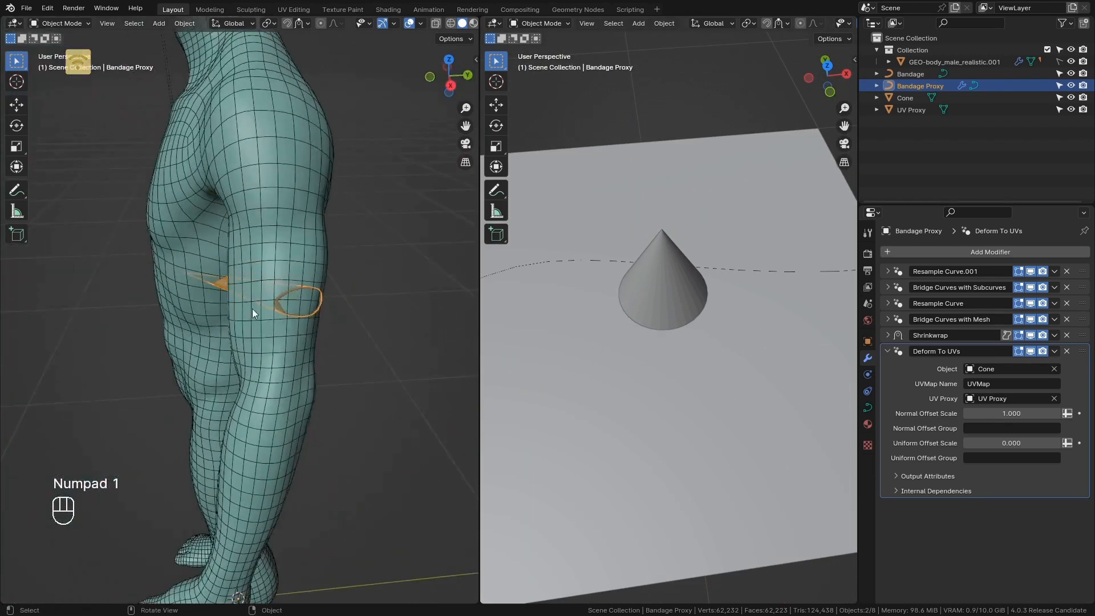
pyautogui.scroll(-4, 593, 324)
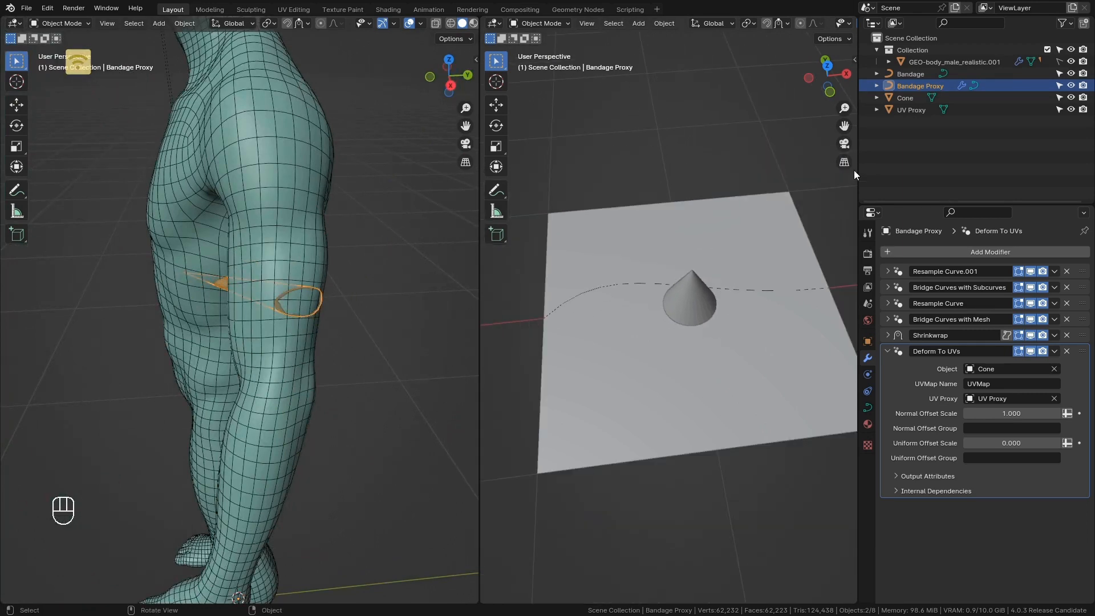
pyautogui.moveTo(859, 173); pyautogui.dragTo(919, 173)
# Compare the deformed cone on the arm with the original cone and the UV Proxy plane.
pyautogui.scroll(3, 248, 275)
pyautogui.moveTo(249, 276); pyautogui.dragTo(303, 285, button='middle')
pyautogui.click(732, 295)
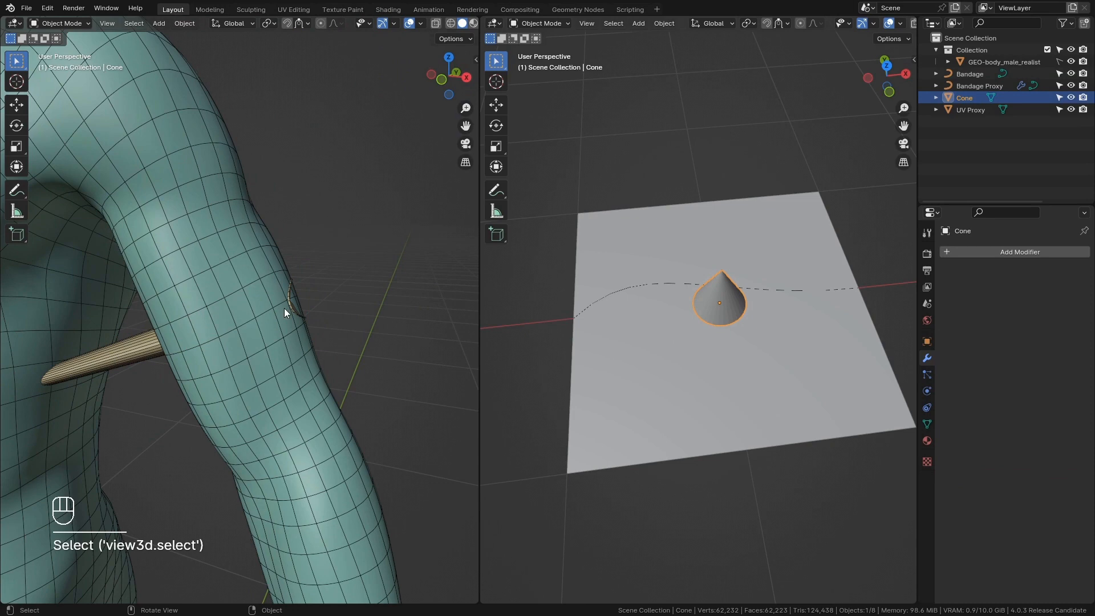
pyautogui.click(128, 358)
pyautogui.click(579, 390)
pyautogui.moveTo(351, 368); pyautogui.dragTo(551, 357, button='middle')
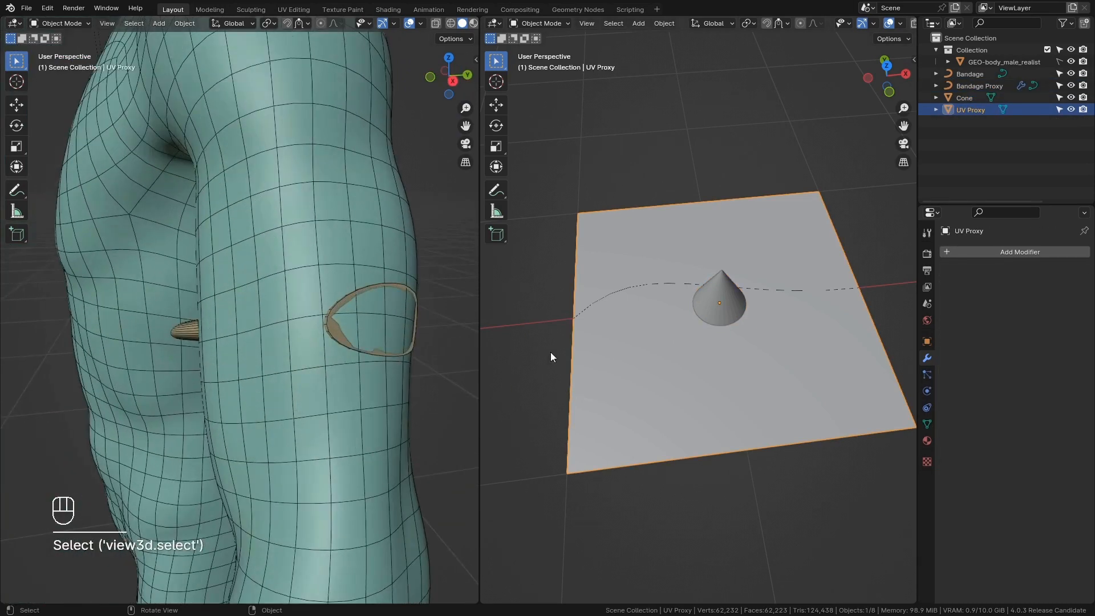
pyautogui.moveTo(674, 355); pyautogui.dragTo(746, 338, button='middle')
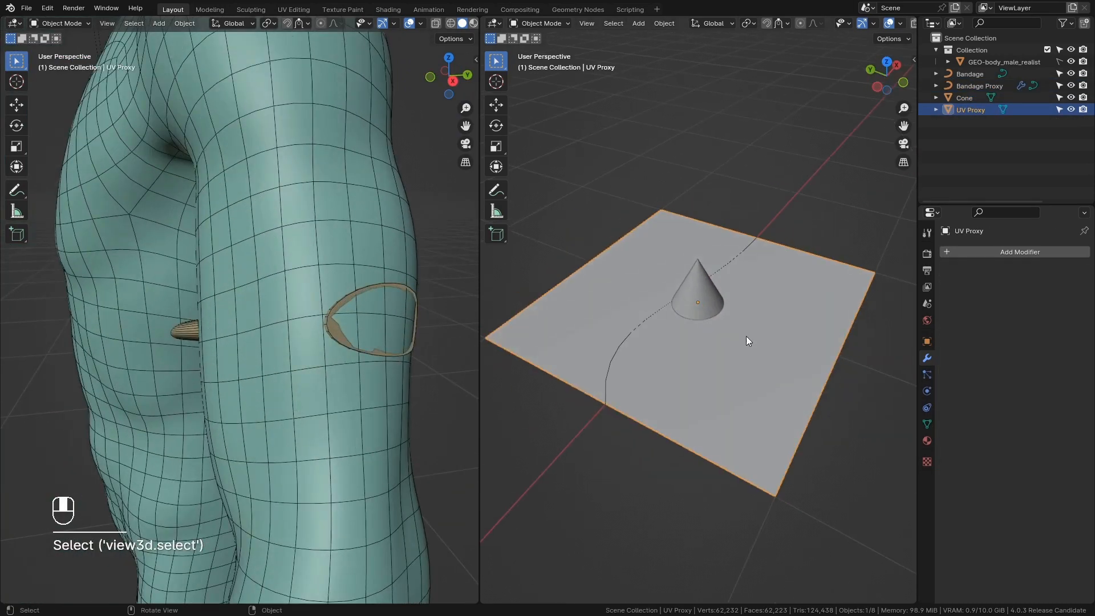
# Turn on the Face Orientation overlay in the second viewport.
pyautogui.click(901, 23)
pyautogui.click(826, 252)
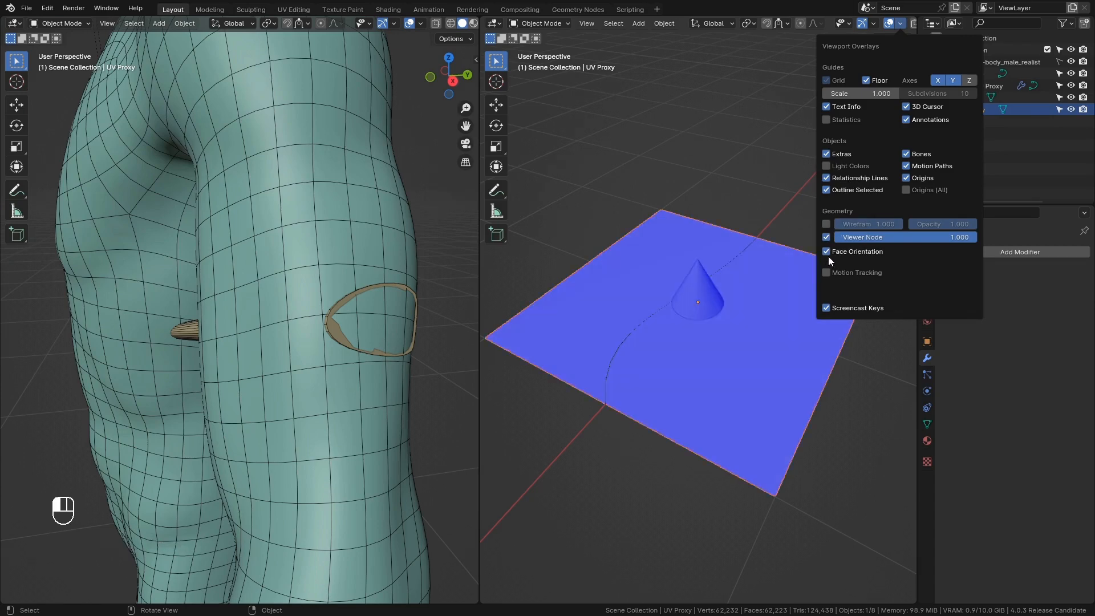
pyautogui.moveTo(428, 359); pyautogui.dragTo(641, 245, button='middle')
# Select the Bandage Proxy and disable its Deform To UVs modifier in the viewport to inspect the bandage's face orientation.
pyautogui.click(1001, 63)
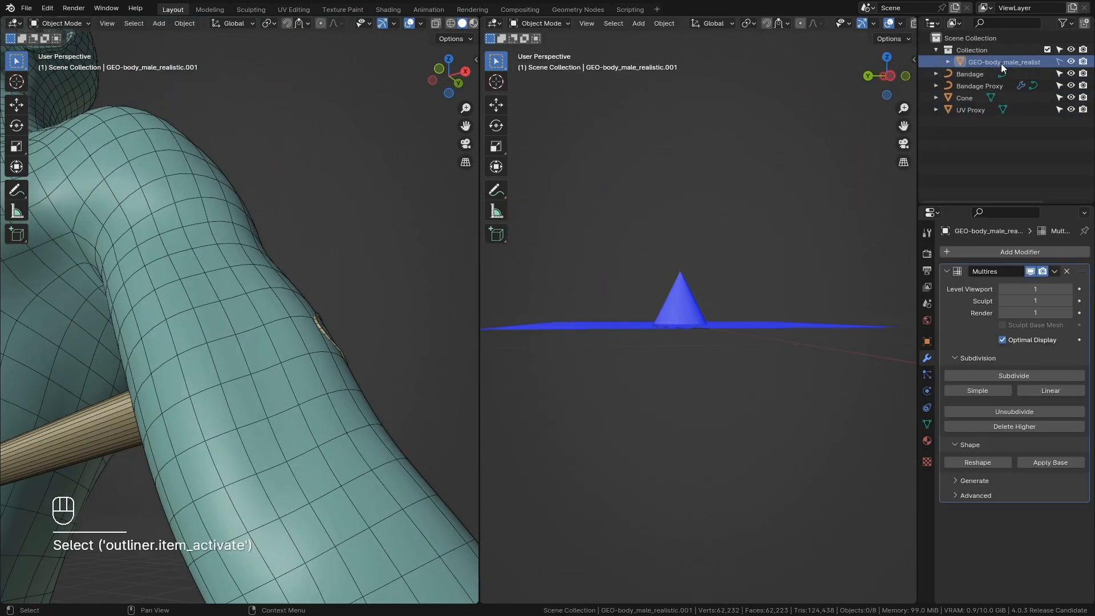
pyautogui.moveTo(819, 182); pyautogui.dragTo(788, 327, button='middle')
pyautogui.scroll(5, 670, 266)
pyautogui.scroll(-2, 706, 320)
pyautogui.click(836, 428)
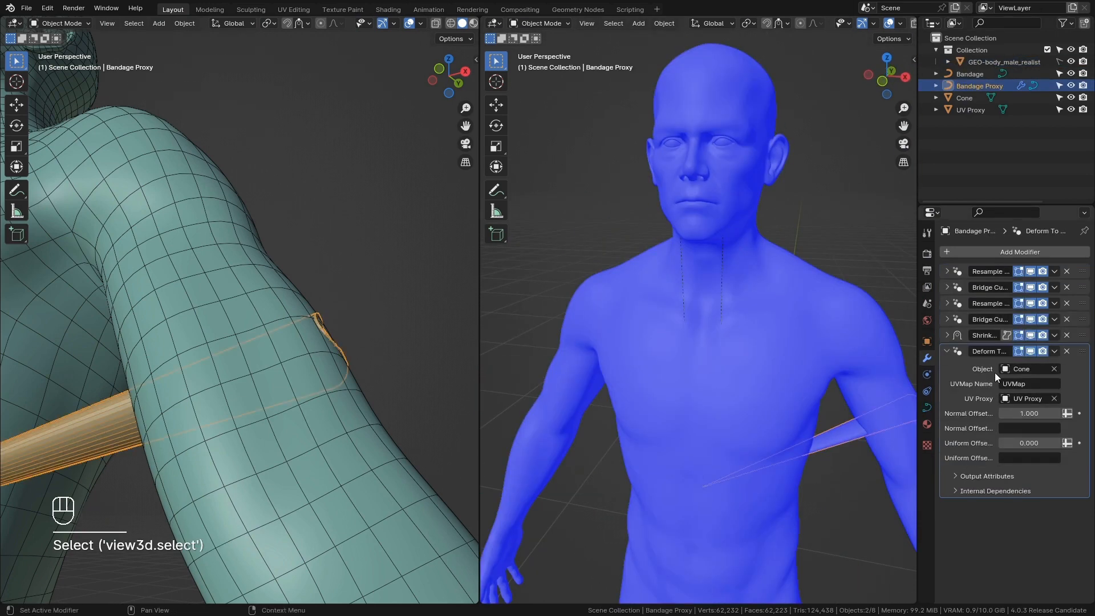
pyautogui.click(1033, 352)
pyautogui.keyDown('shift'); pyautogui.moveTo(852, 454); pyautogui.dragTo(734, 327, button='middle'); pyautogui.keyUp('shift')
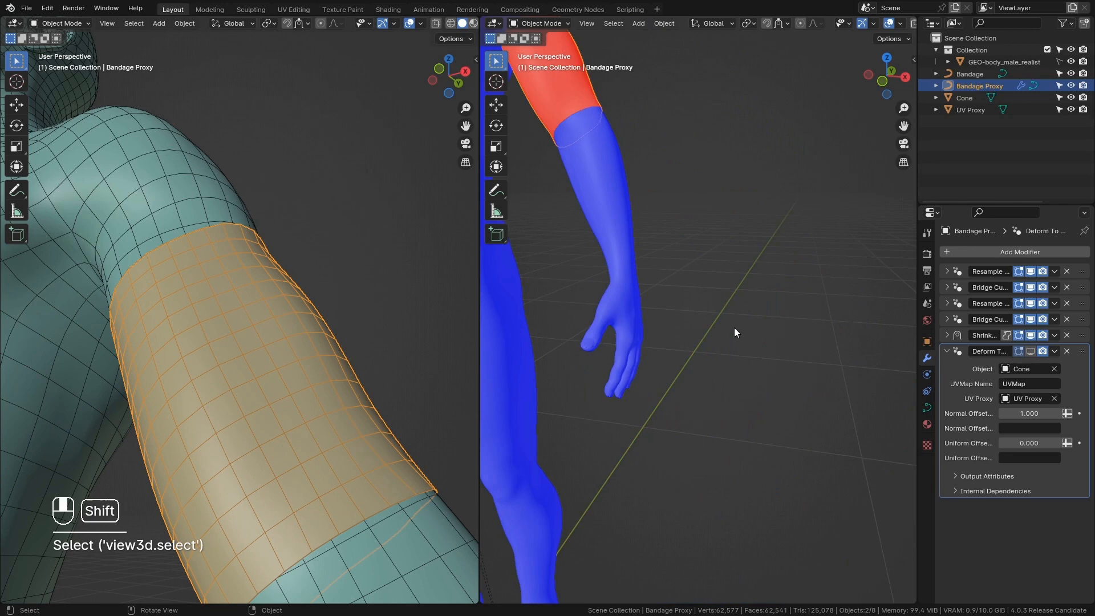
pyautogui.keyDown('alt'); pyautogui.middleClick(577, 123); pyautogui.keyUp('alt')
pyautogui.scroll(-7, 639, 208)
pyautogui.scroll(6, 704, 260)
pyautogui.moveTo(716, 264); pyautogui.dragTo(805, 365, button='middle')
# Enable Flip Faces in the Bandage Proxy's Bridge Curves with Mesh modifier.
pyautogui.click(948, 319)
pyautogui.scroll(3, 720, 290)
pyautogui.scroll(3, 714, 366)
pyautogui.moveTo(686, 365); pyautogui.dragTo(566, 347, button='middle')
pyautogui.scroll(-7, 816, 382)
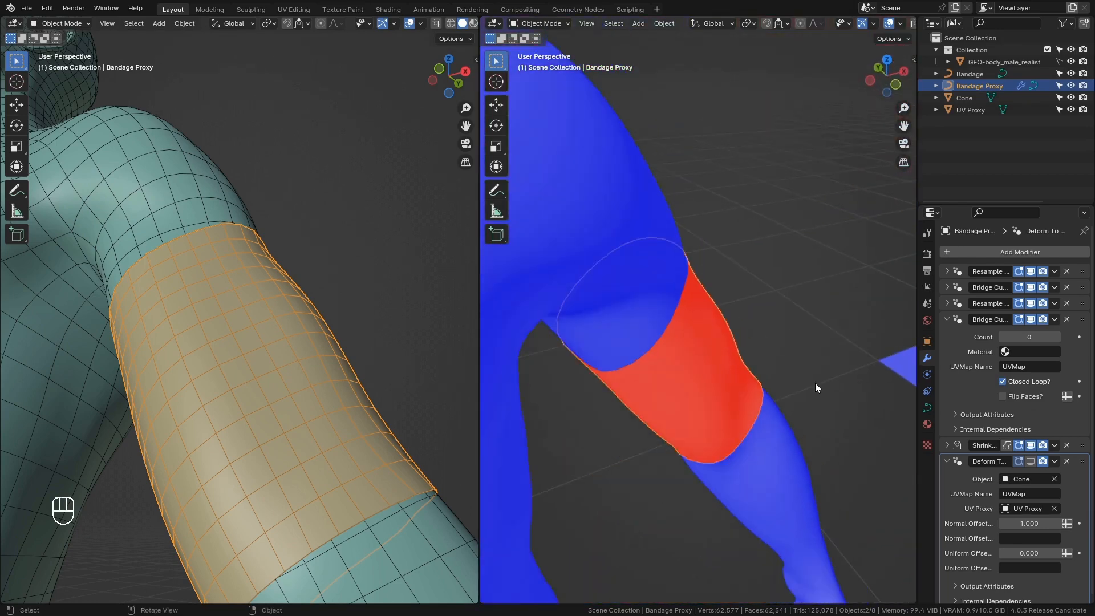
pyautogui.keyDown('shift'); pyautogui.moveTo(901, 384); pyautogui.dragTo(850, 377, button='middle'); pyautogui.keyUp('shift')
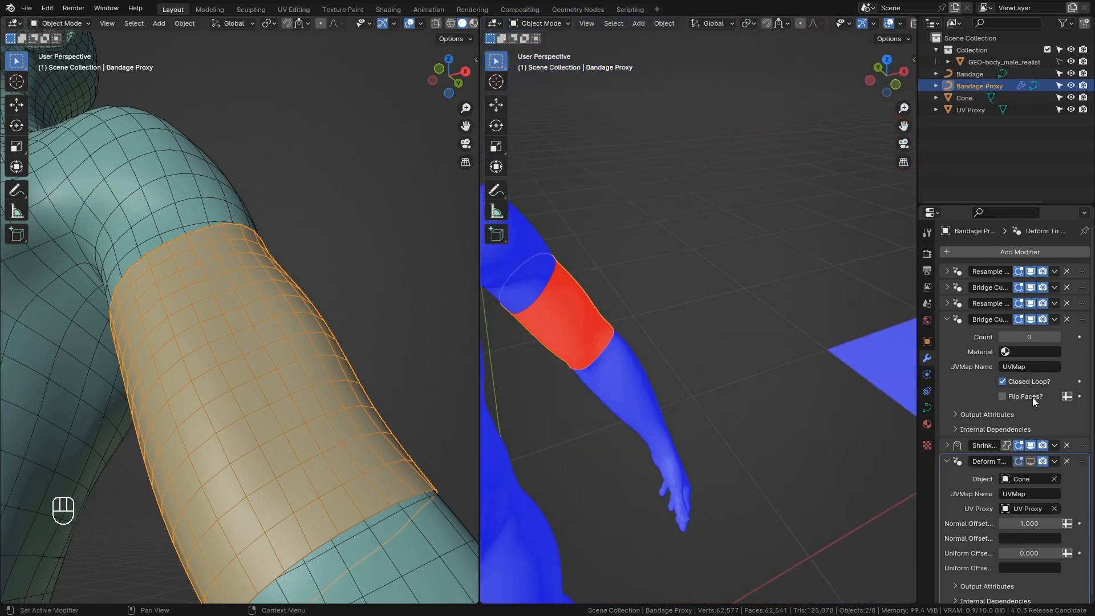
pyautogui.click(1002, 396)
pyautogui.moveTo(590, 320); pyautogui.dragTo(637, 340, button='middle')
pyautogui.scroll(-6, 766, 331)
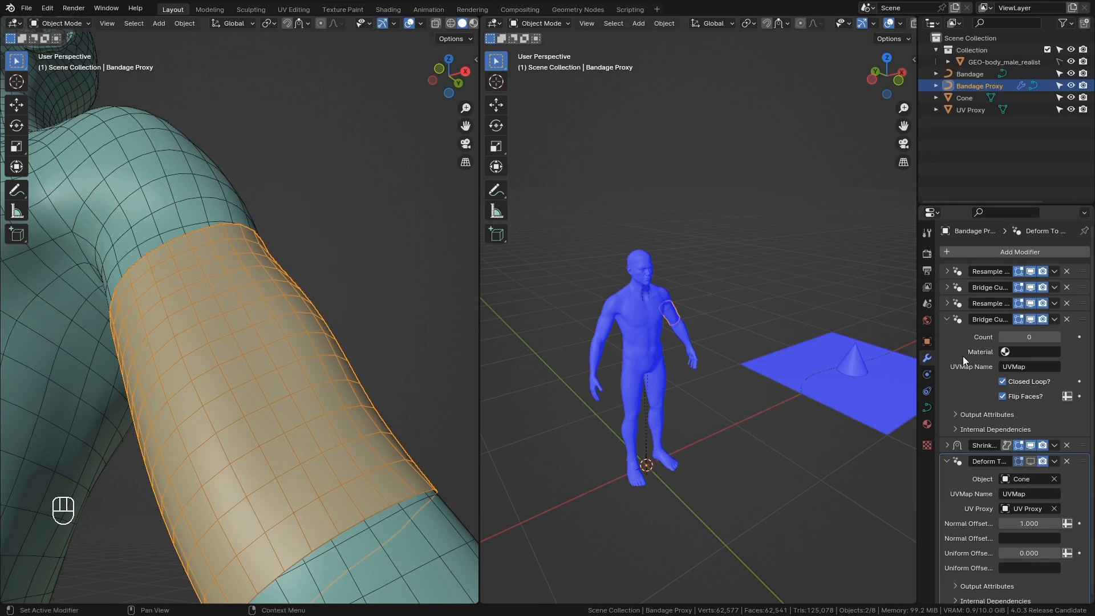
# Collapse the Bridge Curves with Mesh settings and re-enable Deform To UVs in the viewport to check the cone's direction.
pyautogui.click(947, 320)
pyautogui.click(1031, 351)
pyautogui.scroll(-5, 333, 324)
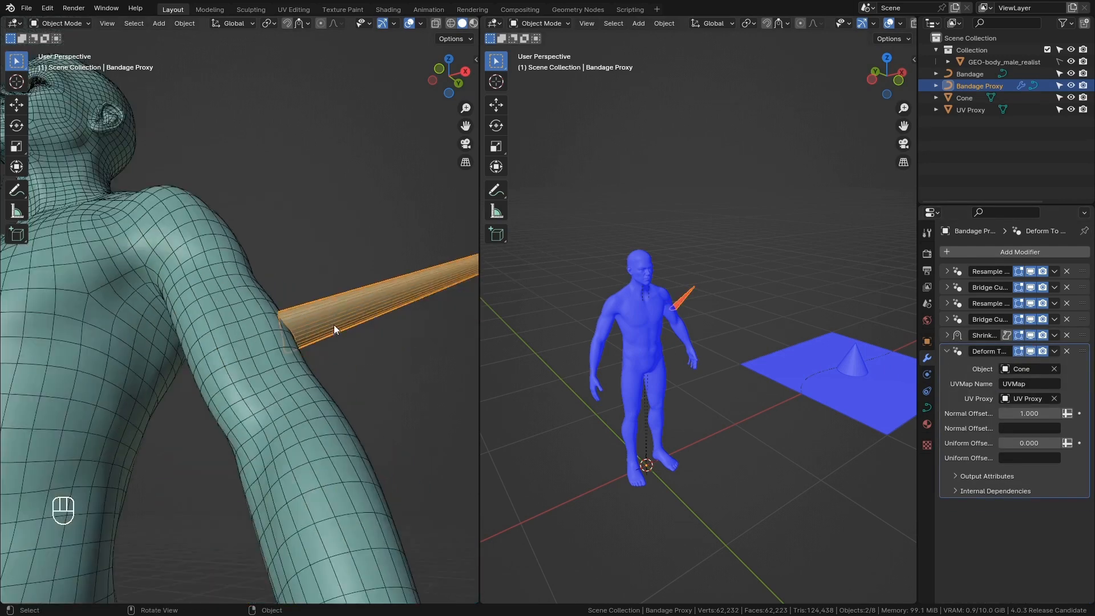
pyautogui.moveTo(334, 324); pyautogui.dragTo(204, 351, button='middle')
pyautogui.scroll(-2, 260, 370)
pyautogui.moveTo(204, 351); pyautogui.dragTo(248, 351, button='middle')
pyautogui.scroll(1, 249, 351)
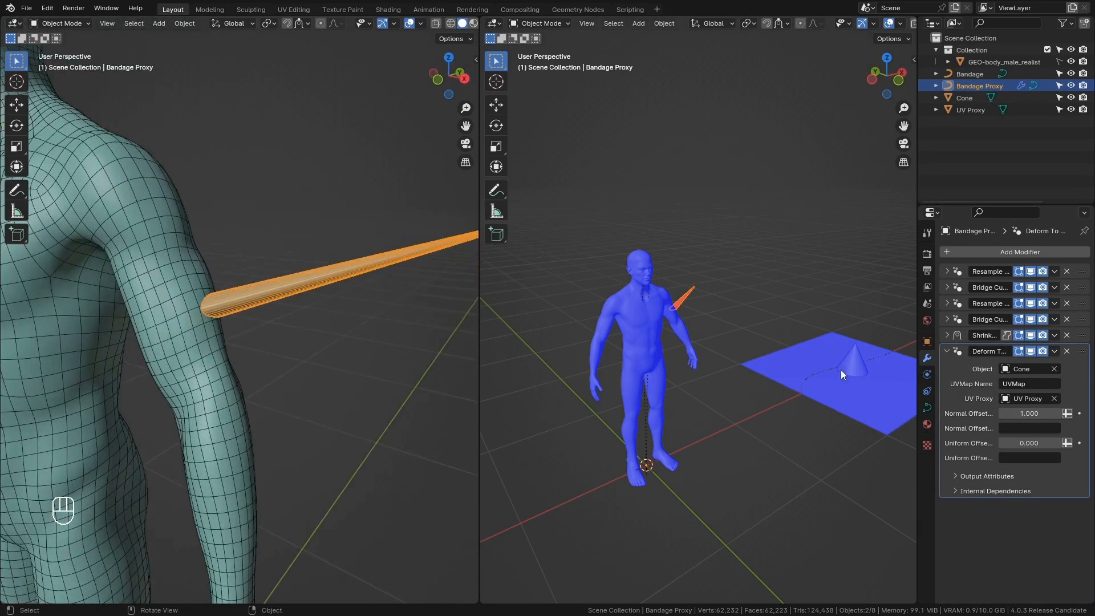
# Turn off the Face Orientation overlay in the second viewport and select the cone on the plane.
pyautogui.keyDown('alt'); pyautogui.middleClick(841, 370); pyautogui.keyUp('alt')
pyautogui.click(903, 23)
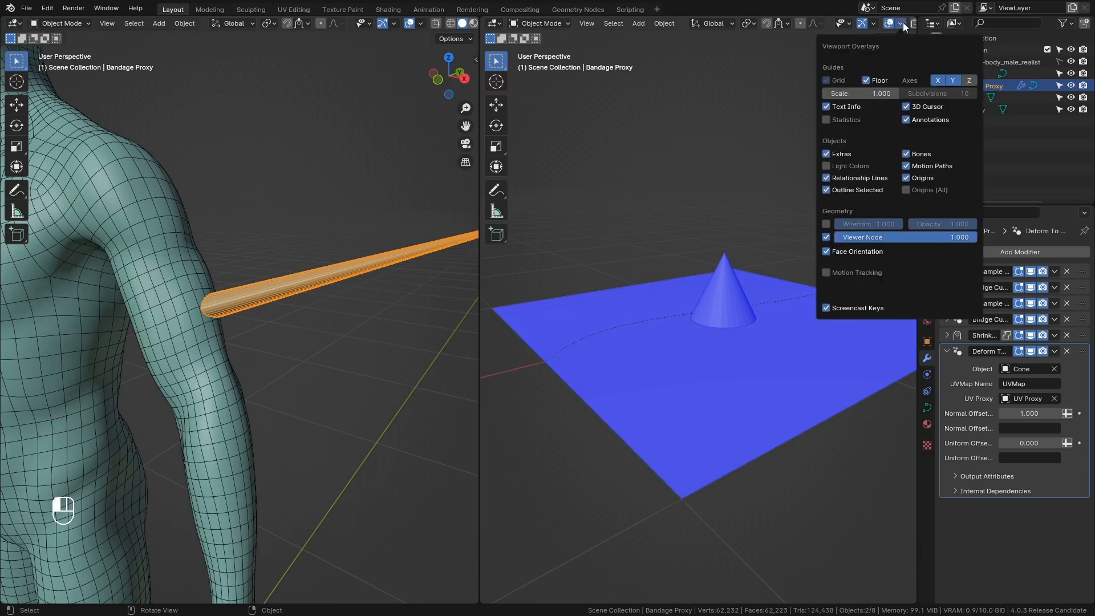
pyautogui.click(847, 253)
pyautogui.keyDown('alt'); pyautogui.middleClick(333, 274); pyautogui.keyUp('alt')
pyautogui.click(727, 294)
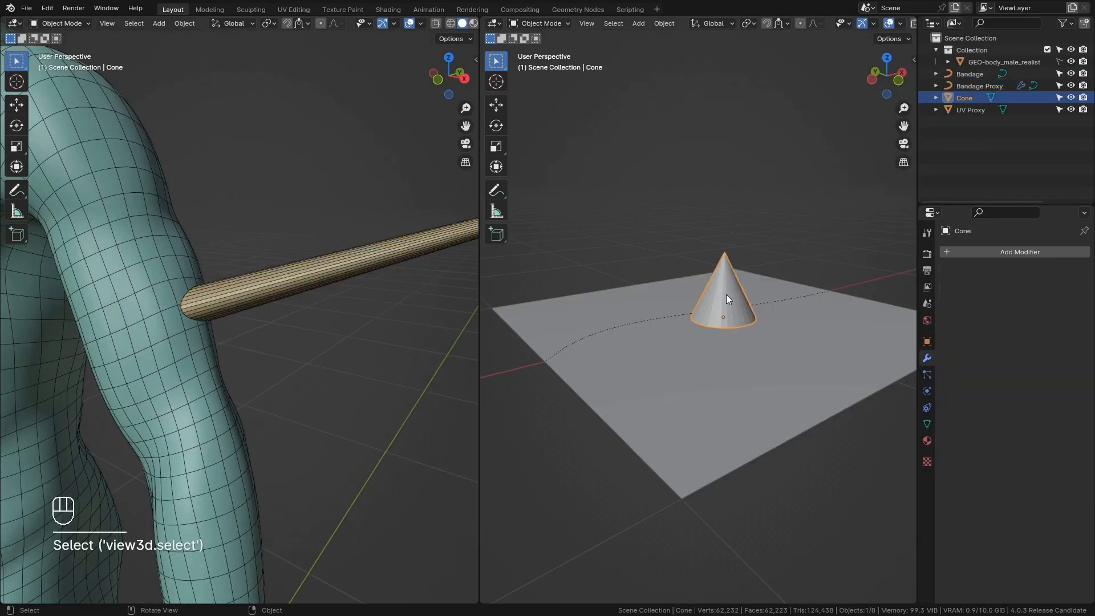
# Widen the Properties editor and review the cone, the UV Proxy plane and the Bandage Proxy's Deform To UVs settings.
pyautogui.click(381, 260)
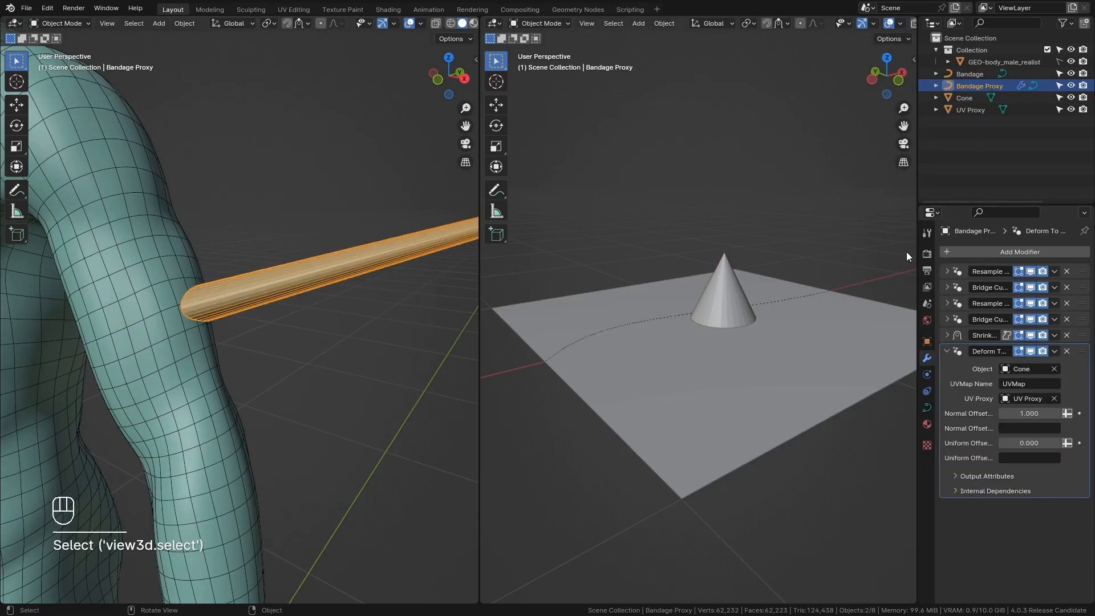
pyautogui.moveTo(917, 181); pyautogui.dragTo(862, 193)
pyautogui.click(689, 289)
pyautogui.scroll(-4, 689, 289)
pyautogui.moveTo(687, 292); pyautogui.dragTo(617, 300, button='middle')
pyautogui.scroll(3, 696, 335)
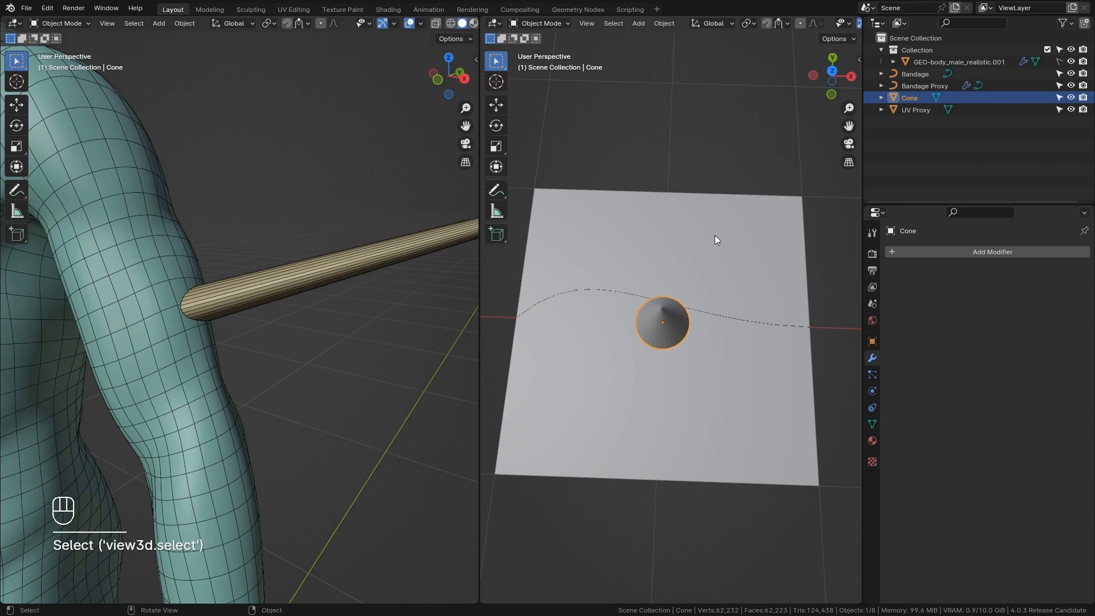
pyautogui.click(915, 110)
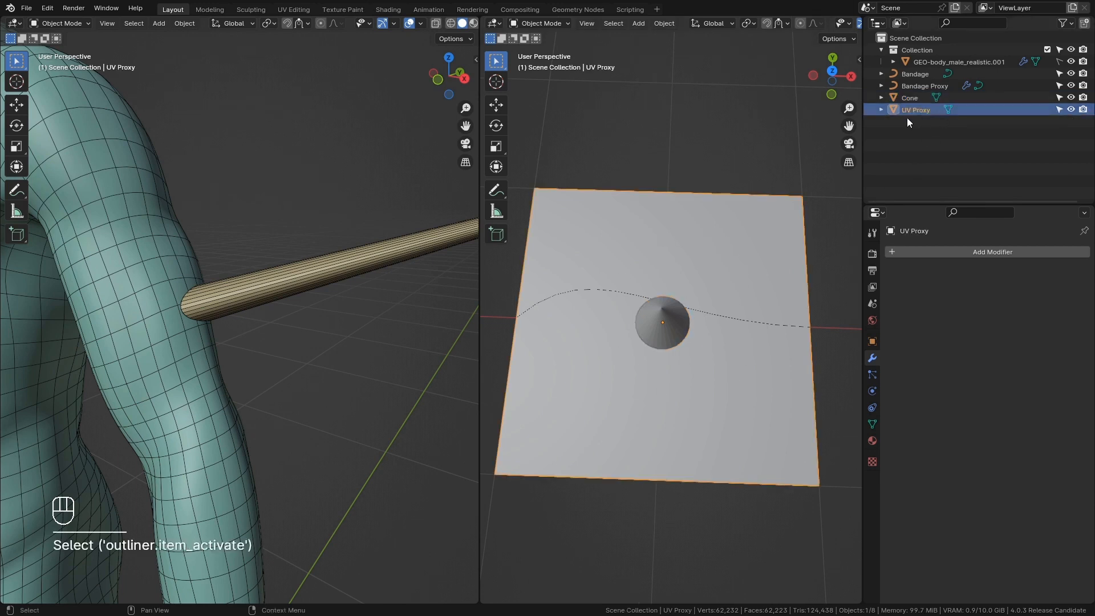
pyautogui.click(663, 328)
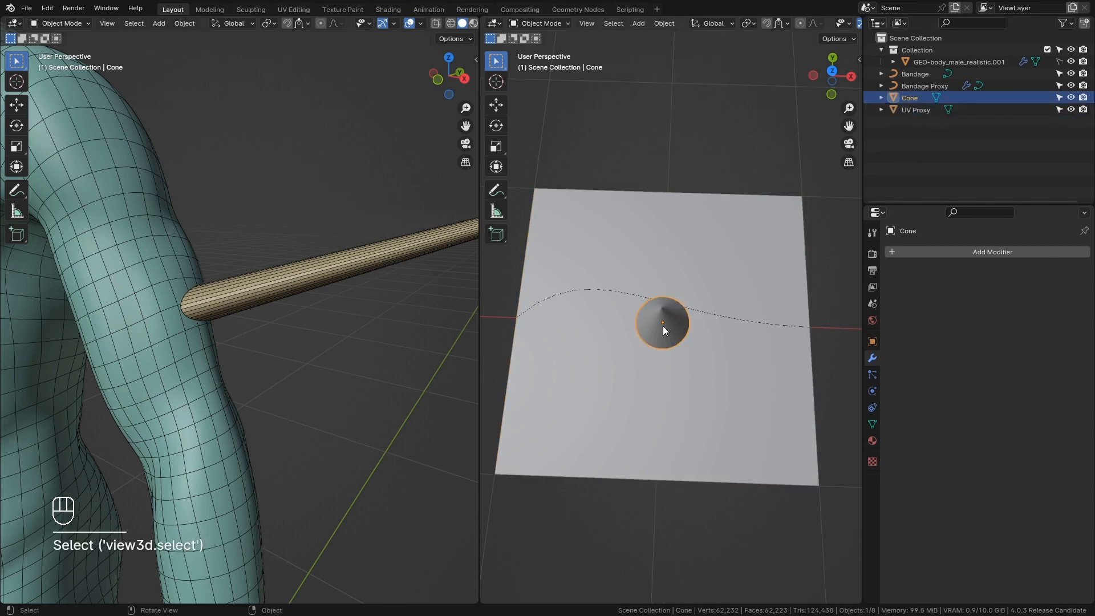
pyautogui.click(210, 307)
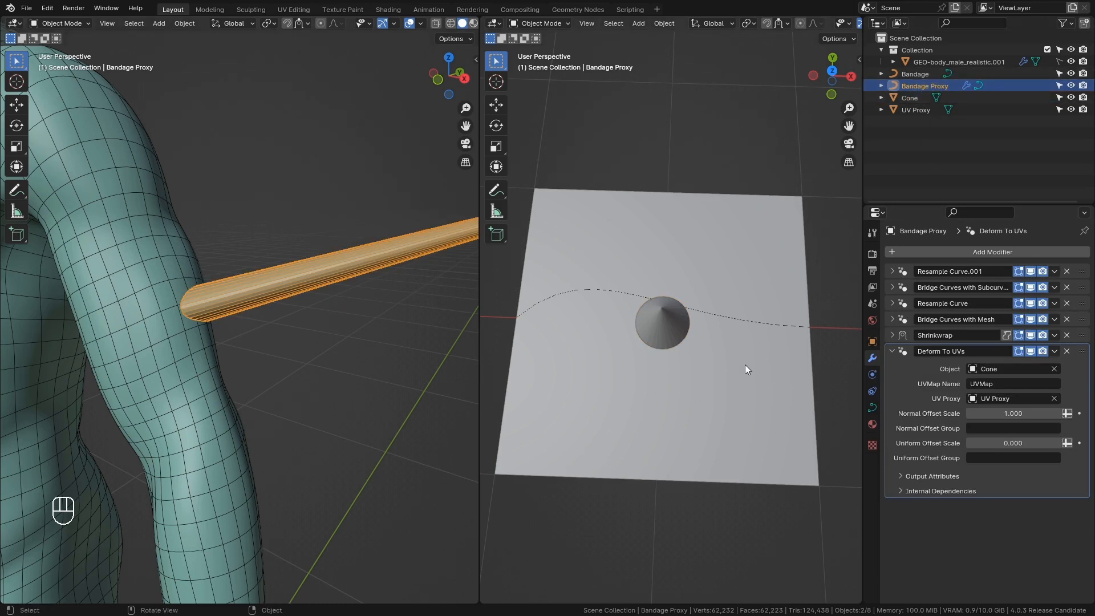
pyautogui.click(658, 329)
# Duplicate the Bandage Proxy in place and remove the Deform To UVs modifier from the duplicate.
pyautogui.scroll(-3, 438, 291)
pyautogui.moveTo(320, 298); pyautogui.dragTo(280, 302, button='middle')
pyautogui.click(280, 303)
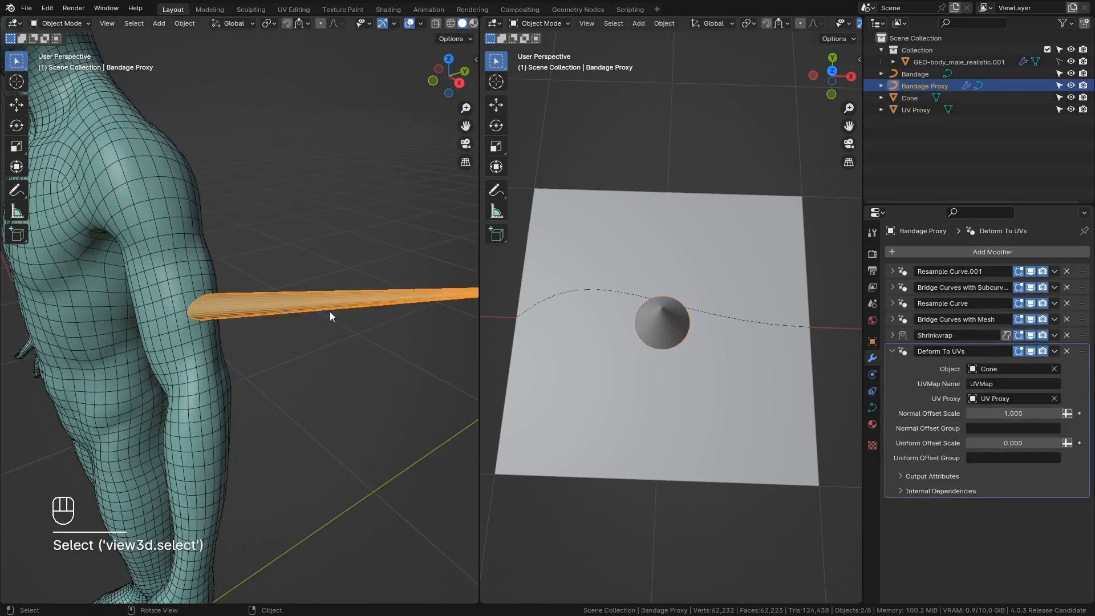
pyautogui.hotkey('shift', 'd')
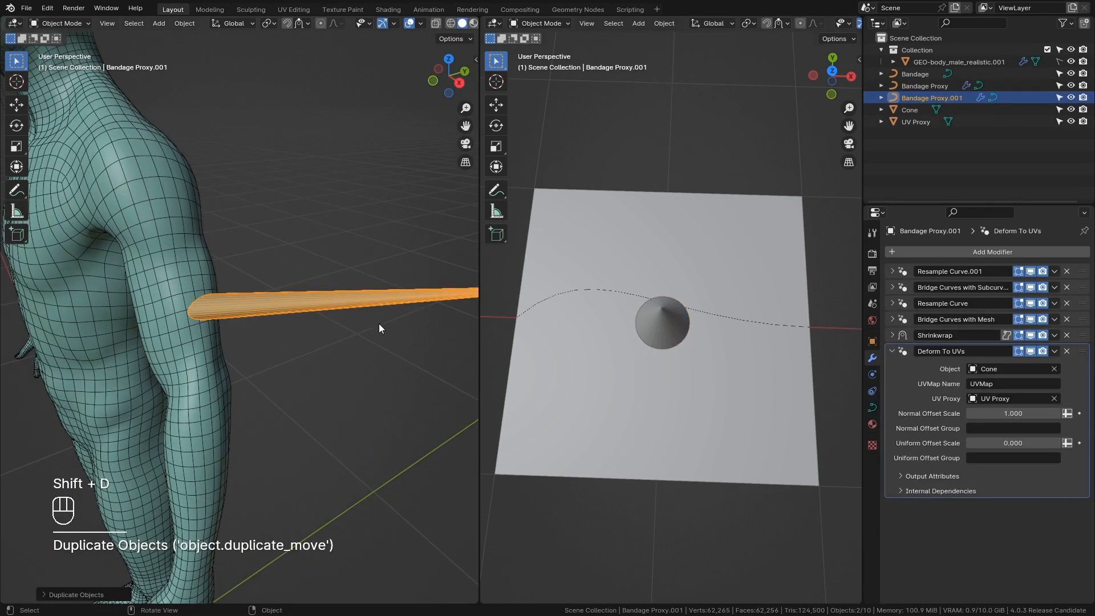
pyautogui.click(1067, 350)
pyautogui.moveTo(310, 311); pyautogui.dragTo(268, 317, button='middle')
pyautogui.scroll(3, 269, 317)
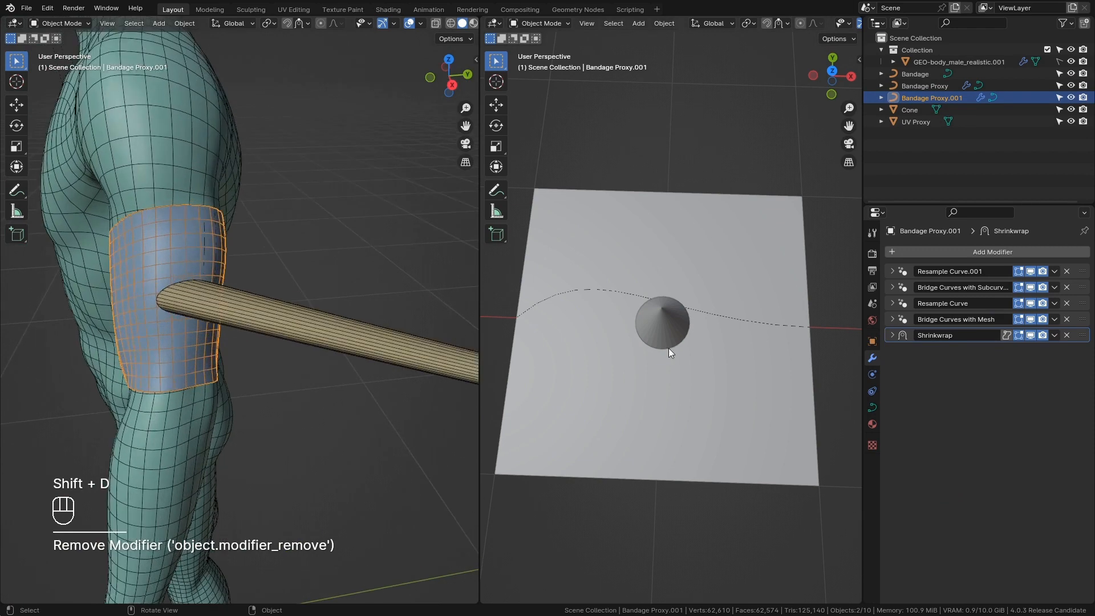
# Try moving the cone freely over the UV Proxy plane and undo the move.
pyautogui.click(668, 348)
pyautogui.moveTo(618, 350); pyautogui.dragTo(663, 348, button='middle')
pyautogui.press('g')
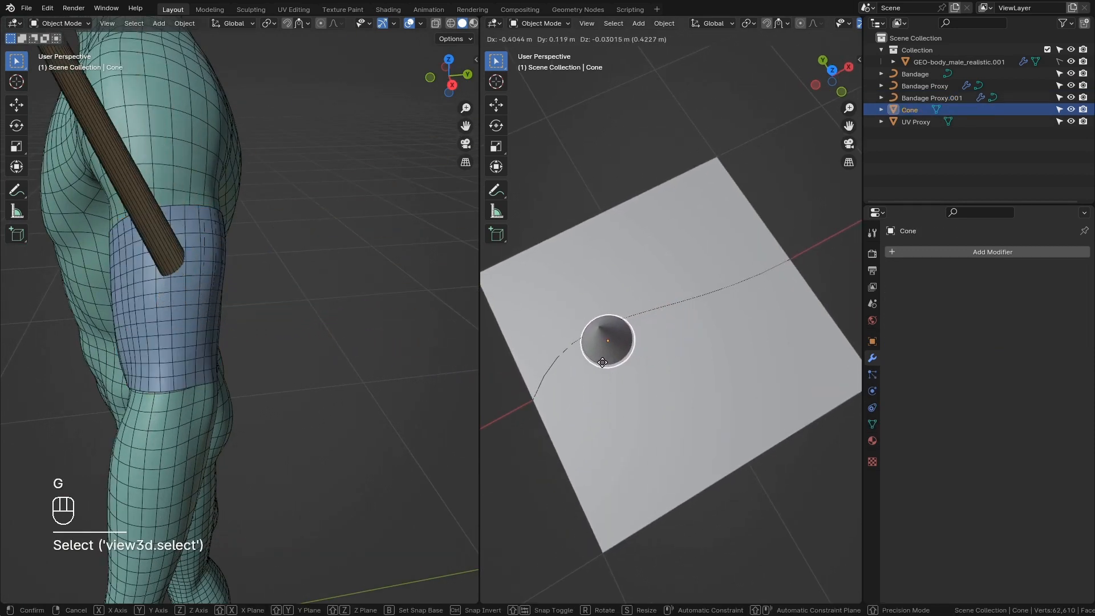
pyautogui.click(606, 356)
pyautogui.hotkey('ctrl', 'z')
# Move the cone across the UV Proxy plane with its Z position locked and compare its deformed copy on the arm.
pyautogui.moveTo(666, 348); pyautogui.dragTo(739, 356, button='middle')
pyautogui.press('g')
pyautogui.hotkey('shift', 'z')
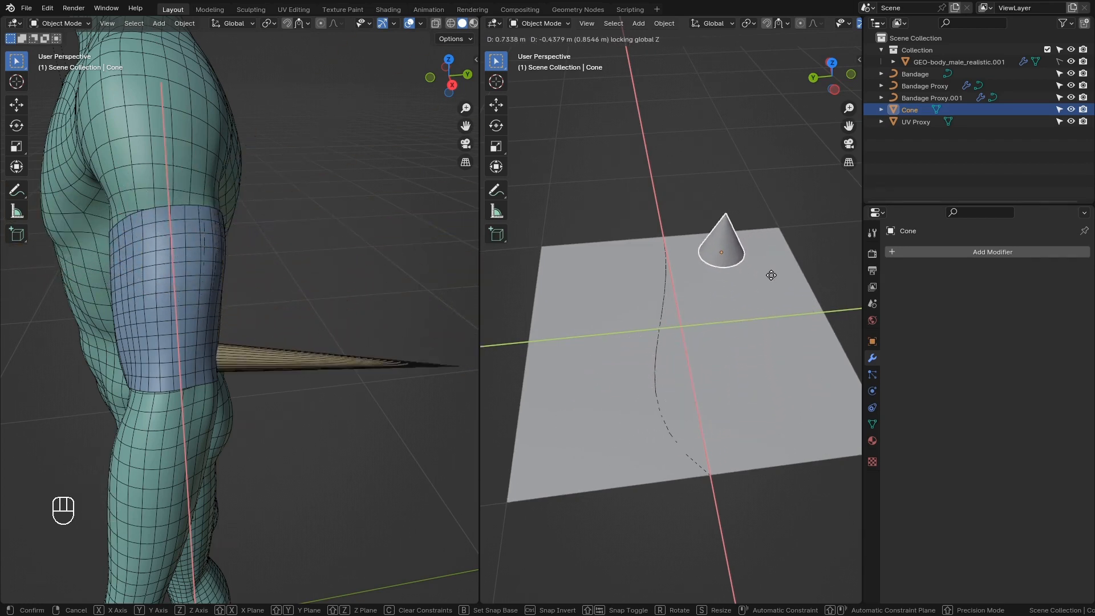
pyautogui.click(732, 361)
pyautogui.moveTo(307, 321); pyautogui.dragTo(296, 292, button='middle')
pyautogui.moveTo(699, 310); pyautogui.dragTo(680, 267, button='middle')
pyautogui.scroll(-3, 341, 297)
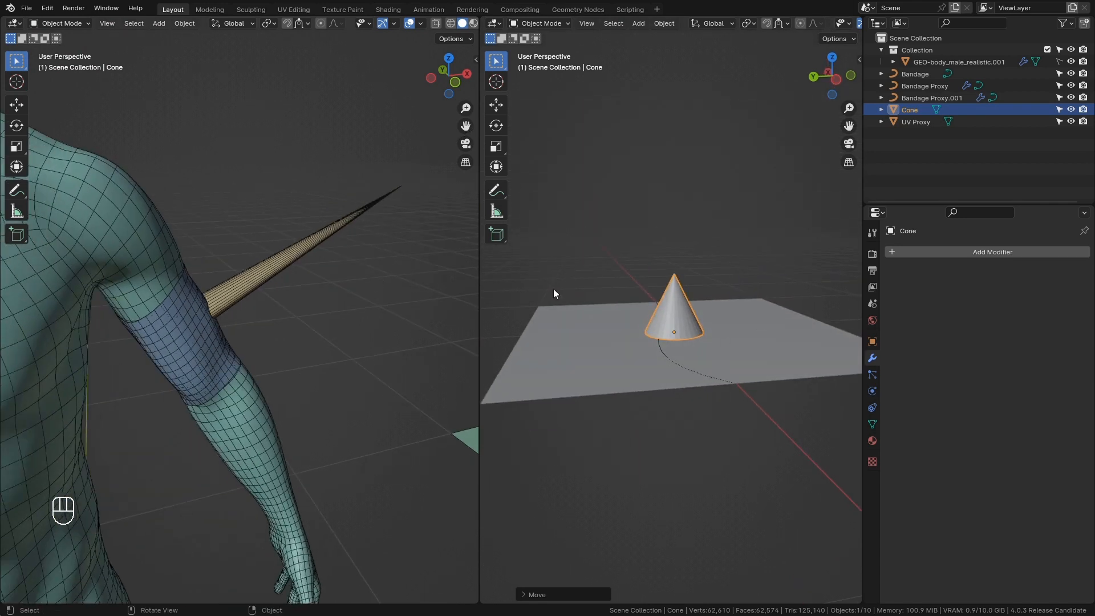
pyautogui.moveTo(779, 308); pyautogui.dragTo(737, 275, button='middle')
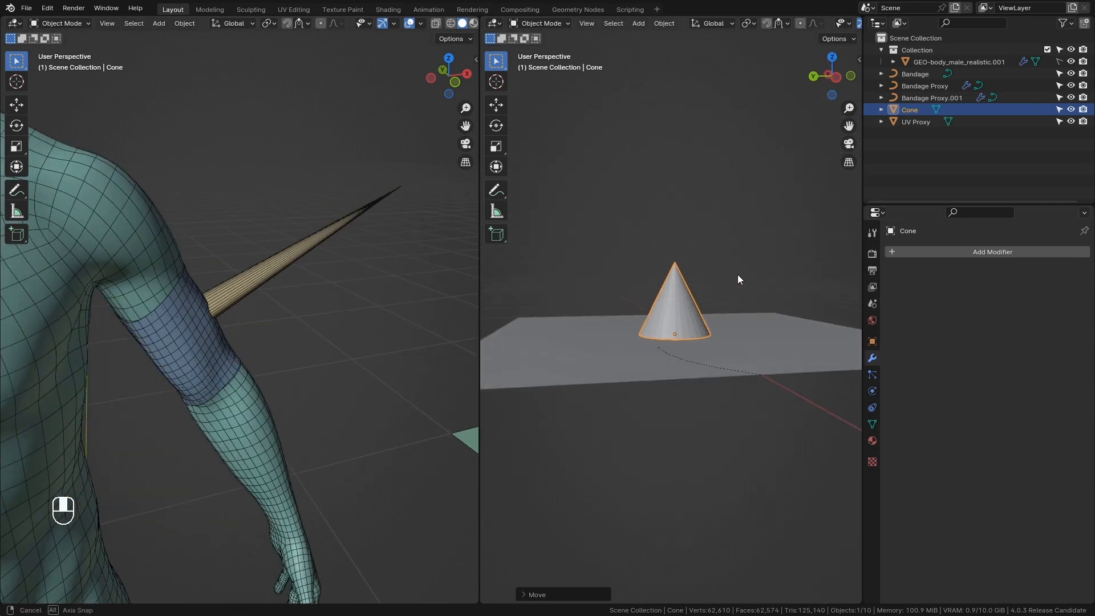
# Try lifting the cone off the plane along Z and undo the move.
pyautogui.press('g')
pyautogui.press('z')
pyautogui.press('shift')
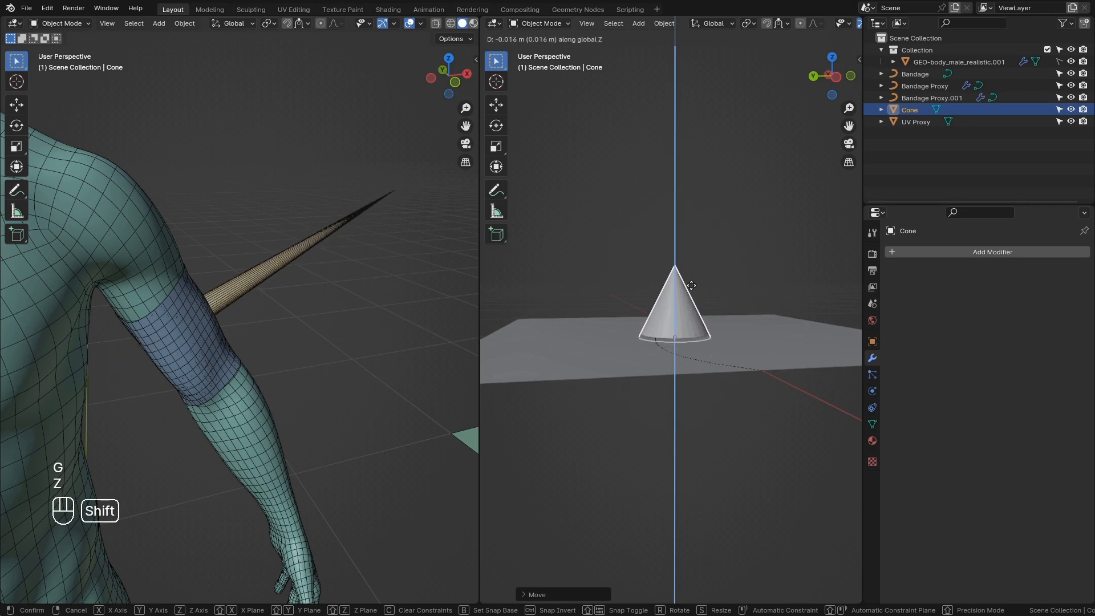
pyautogui.click(691, 170)
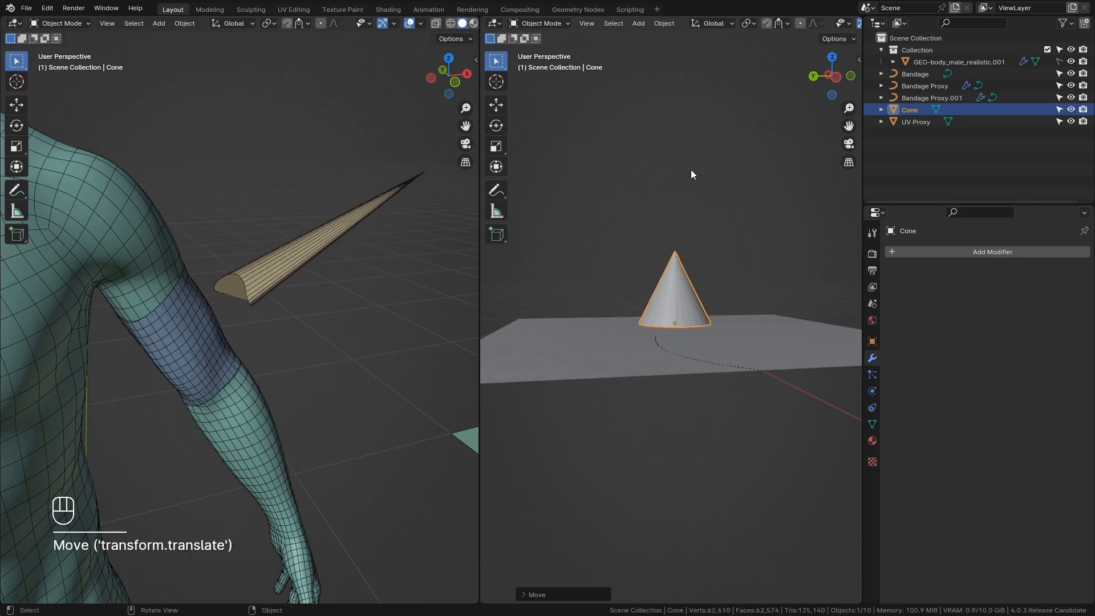
pyautogui.hotkey('ctrl', 'z')
# Flatten the cone by scaling it down along Z and check its shape on the arm.
pyautogui.press('s')
pyautogui.press('z')
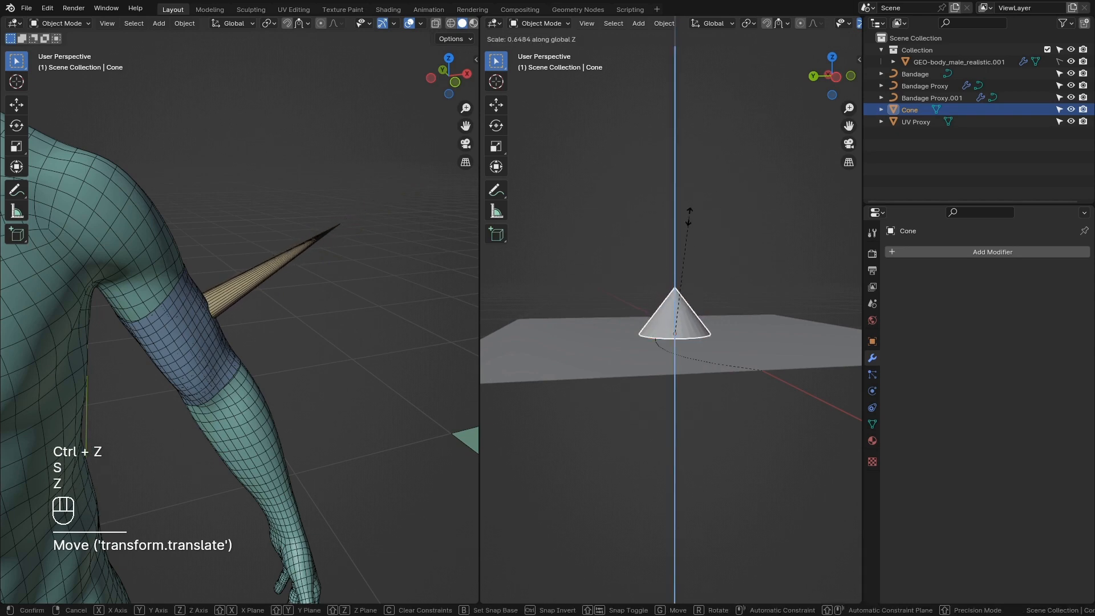
pyautogui.click(667, 301)
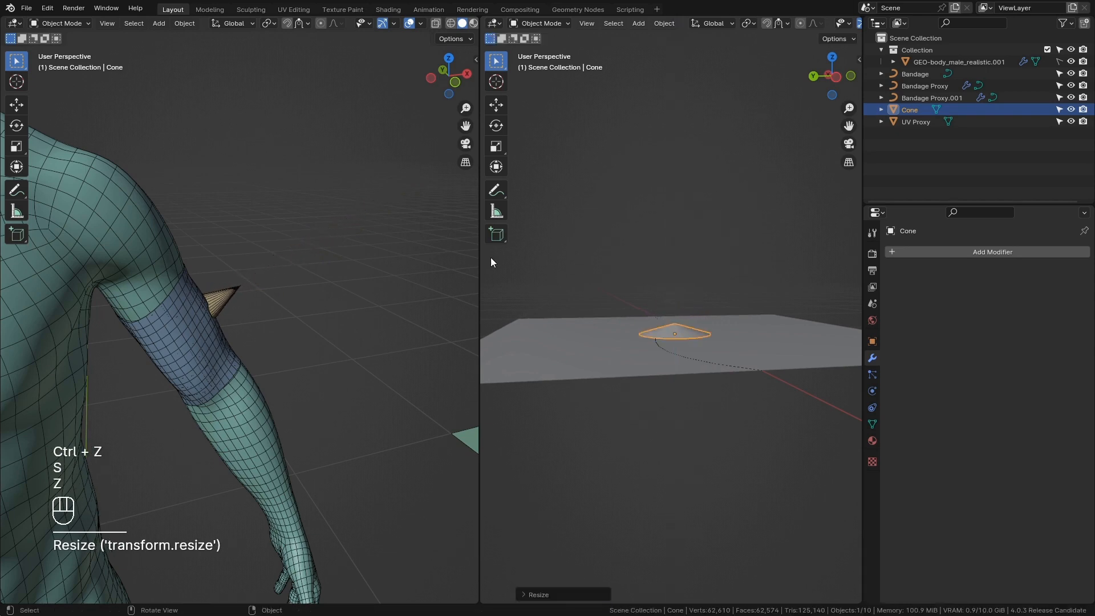
pyautogui.moveTo(456, 258); pyautogui.dragTo(439, 272, button='middle')
pyautogui.moveTo(697, 336); pyautogui.dragTo(644, 438, button='middle')
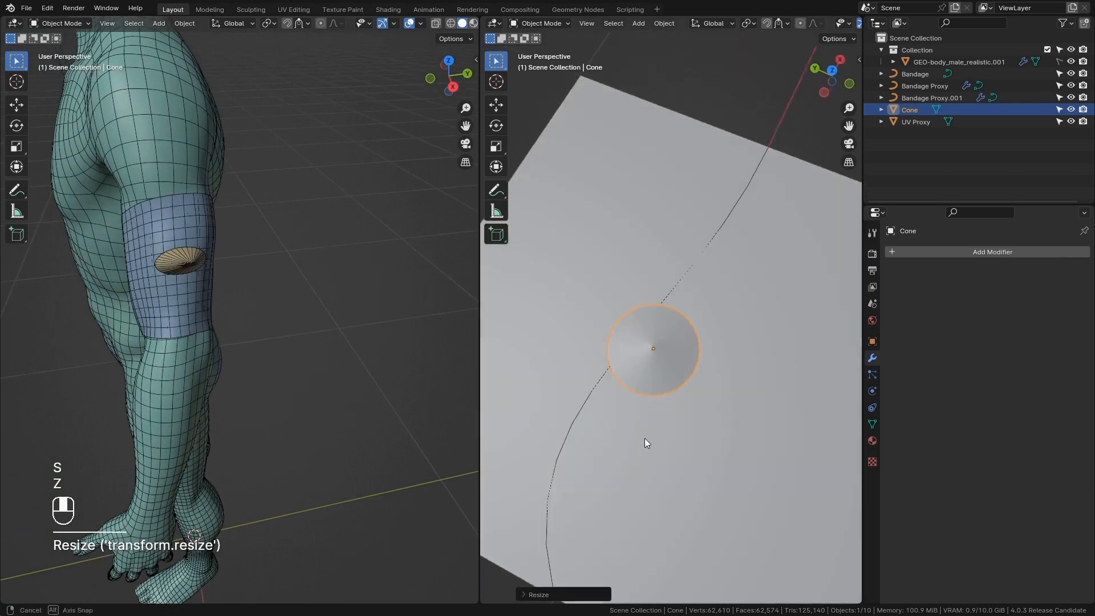
# Try scaling the cone along X and narrow it along Y into an oval.
pyautogui.scroll(1, 646, 439)
pyautogui.press('s')
pyautogui.press('x')
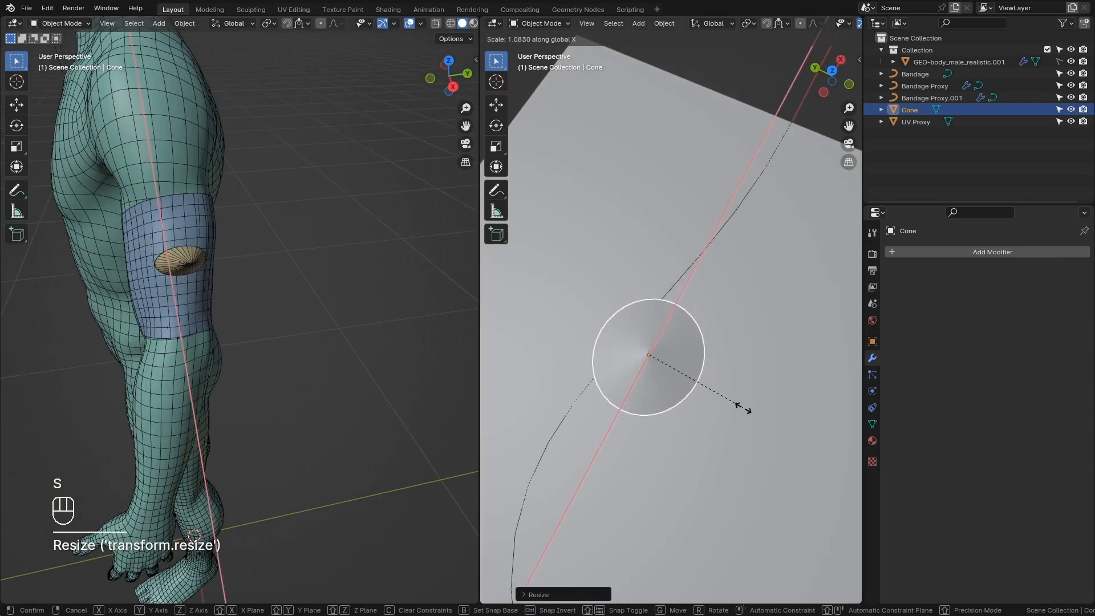
pyautogui.hotkey('ctrl', 'z')
pyautogui.press('s')
pyautogui.press('y')
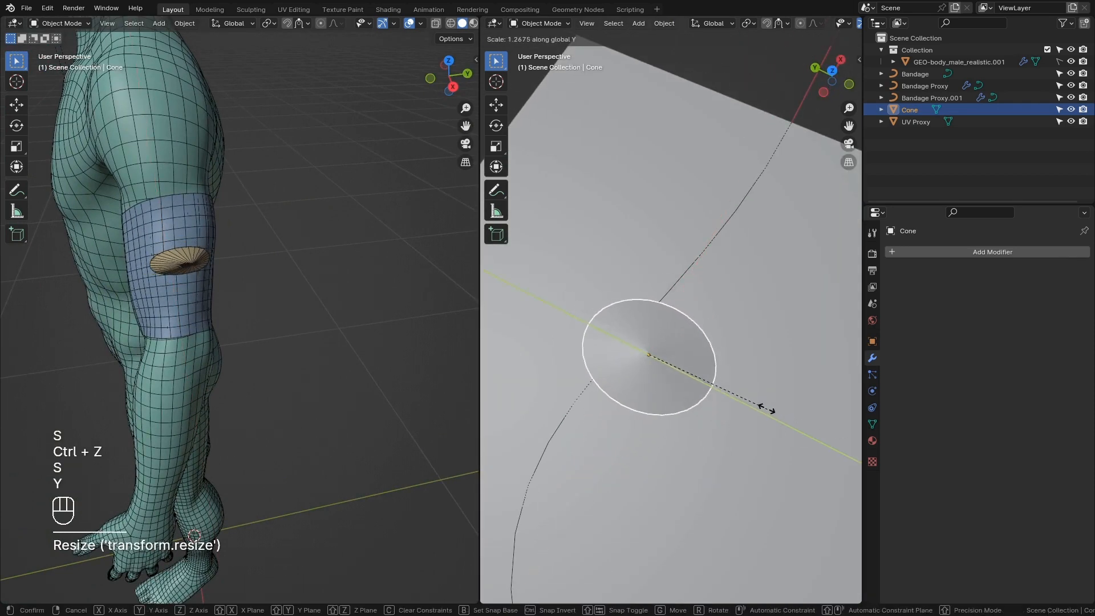
pyautogui.click(652, 378)
pyautogui.press('s')
pyautogui.press('y')
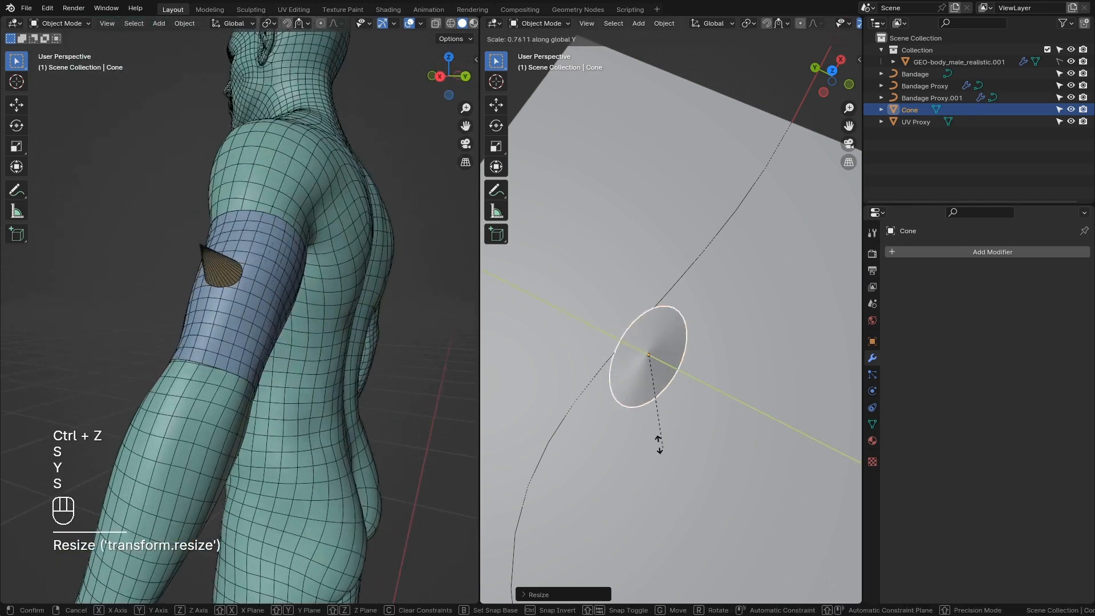
pyautogui.click(654, 436)
# Move the oval cone to another spot on the UV Proxy plane with its Z position locked.
pyautogui.scroll(-3, 635, 420)
pyautogui.moveTo(635, 420); pyautogui.dragTo(665, 466, button='middle')
pyautogui.press('g')
pyautogui.hotkey('shift', 'z')
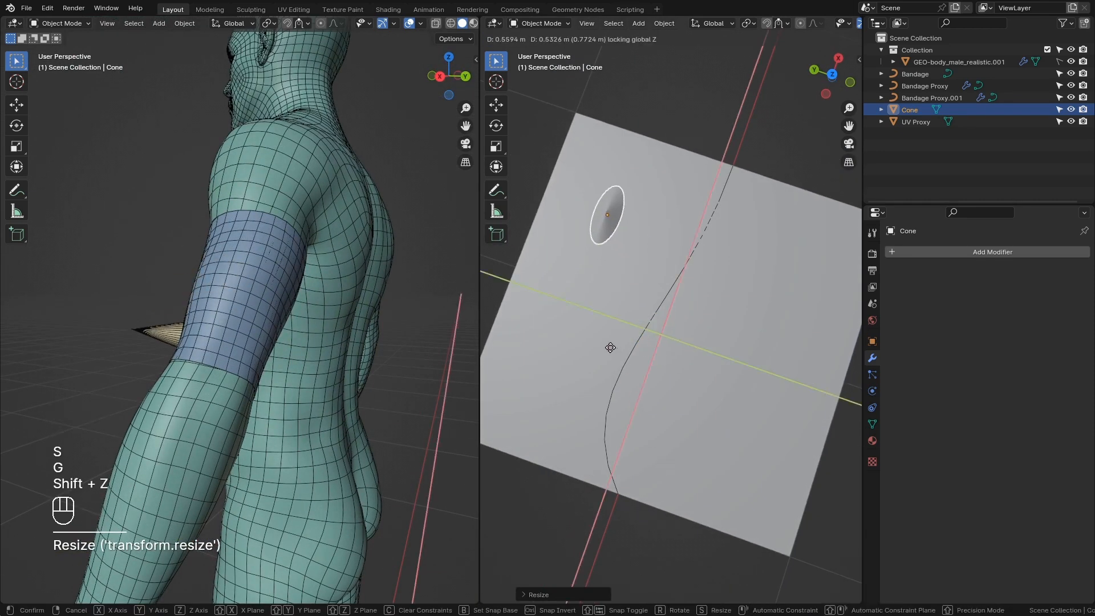
pyautogui.click(610, 347)
# Try duplicating the cone as a separate object and undo the duplicate.
pyautogui.hotkey('shift', 'd')
pyautogui.click(628, 422)
pyautogui.moveTo(582, 336); pyautogui.dragTo(688, 262, button='middle')
pyautogui.hotkey('ctrl', 'z')
# In Edit Mode, place three duplicates of the cone mesh around the UV Proxy plane, locked in Z, and return to Object Mode.
pyautogui.moveTo(296, 358); pyautogui.dragTo(741, 405, button='middle')
pyautogui.press('Tab')
pyautogui.hotkey('shift', 'd')
pyautogui.hotkey('shift', 'z')
pyautogui.click(770, 394)
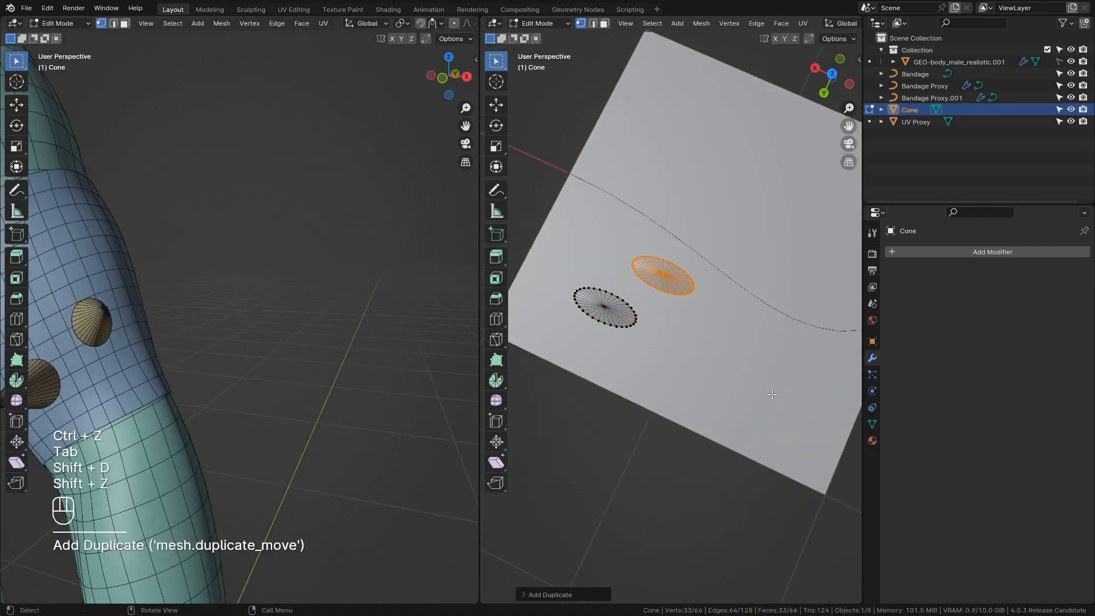
pyautogui.hotkey('shift', 'd')
pyautogui.hotkey('shift', 'z')
pyautogui.click(743, 308)
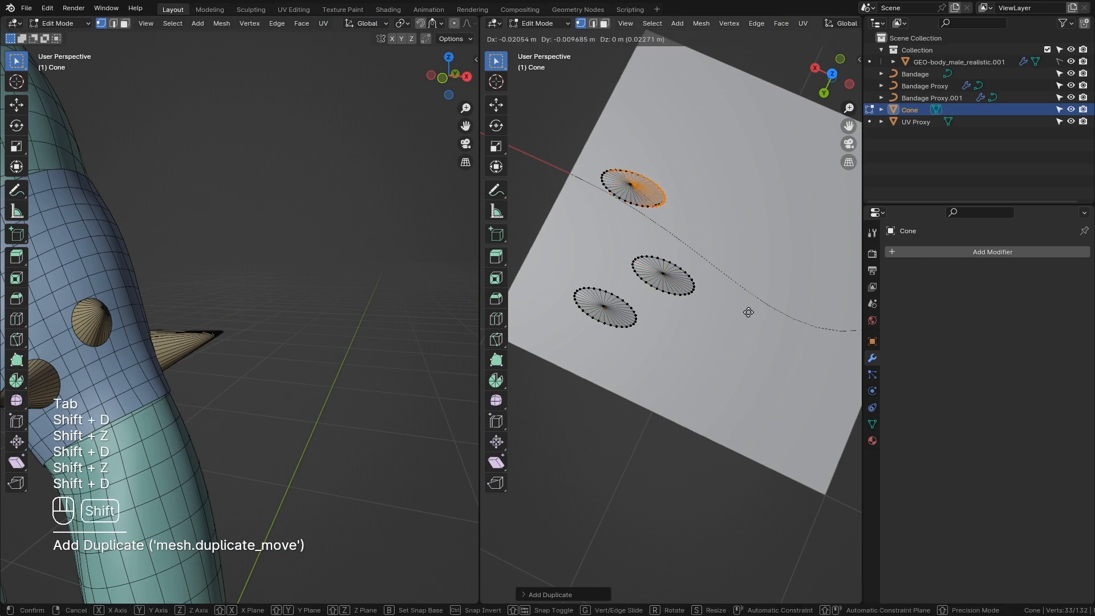
pyautogui.hotkey('shift', 'd')
pyautogui.hotkey('shift', 'z')
pyautogui.click(850, 310)
pyautogui.moveTo(408, 318); pyautogui.dragTo(320, 296, button='middle')
pyautogui.press('Tab')
# Delete the cone and clear the Object setting of the Bandage Proxy's Deform To UVs modifier.
pyautogui.press('x')
pyautogui.click(691, 262)
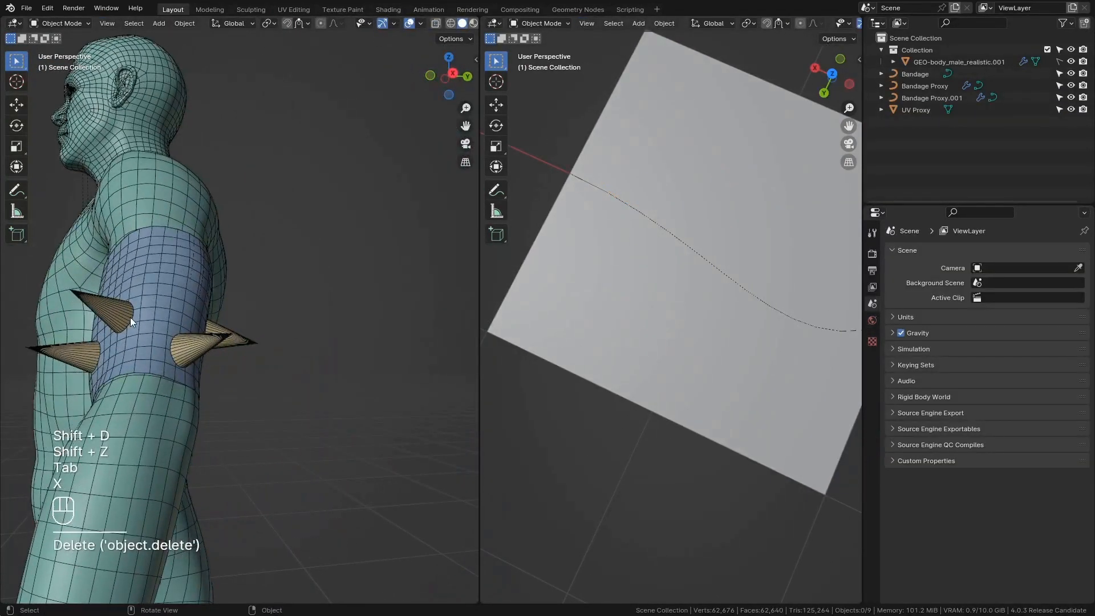
pyautogui.click(605, 364)
pyautogui.click(1054, 369)
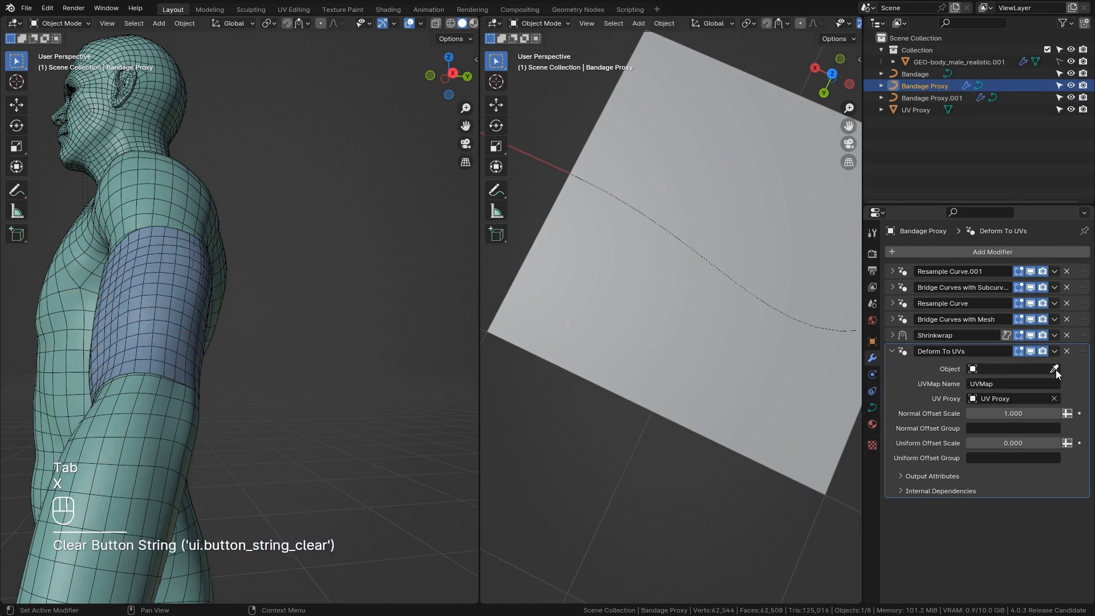
pyautogui.click(1054, 369)
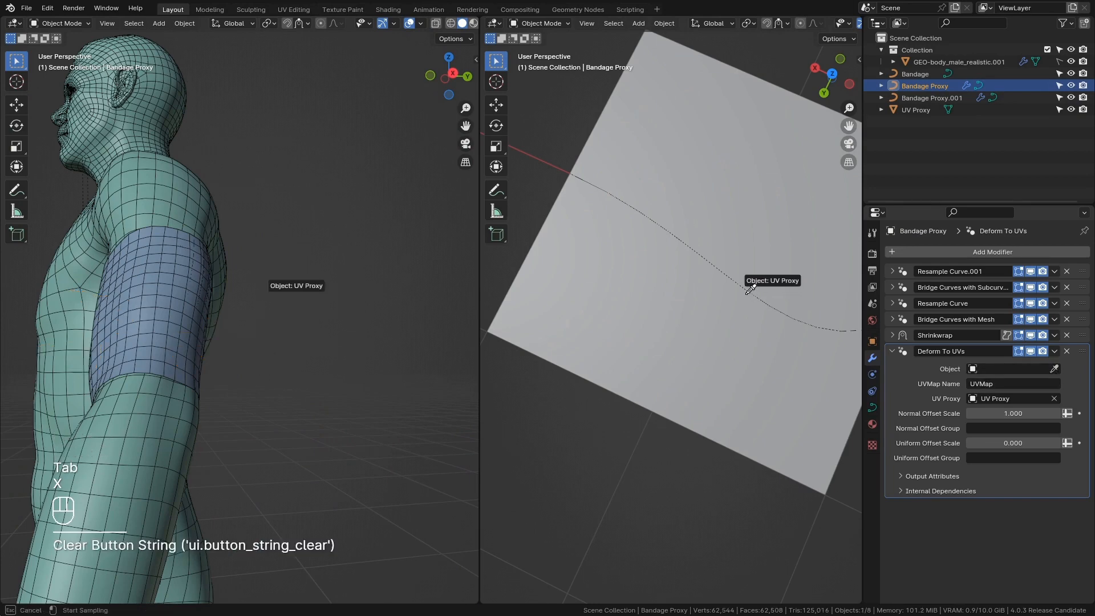
pyautogui.press('Escape')
# Delete the duplicate object Bandage Proxy.001.
pyautogui.click(953, 99)
pyautogui.press('x')
pyautogui.click(603, 286)
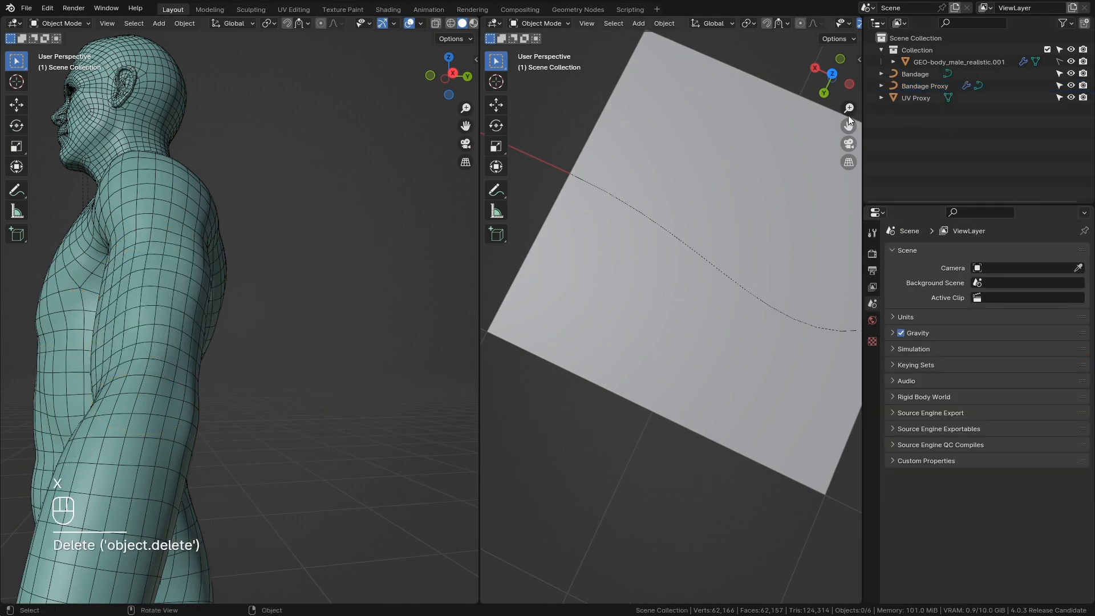
# Set the Bandage curve as the Object of the Bandage Proxy's Deform To UVs modifier.
pyautogui.click(907, 86)
pyautogui.click(1054, 369)
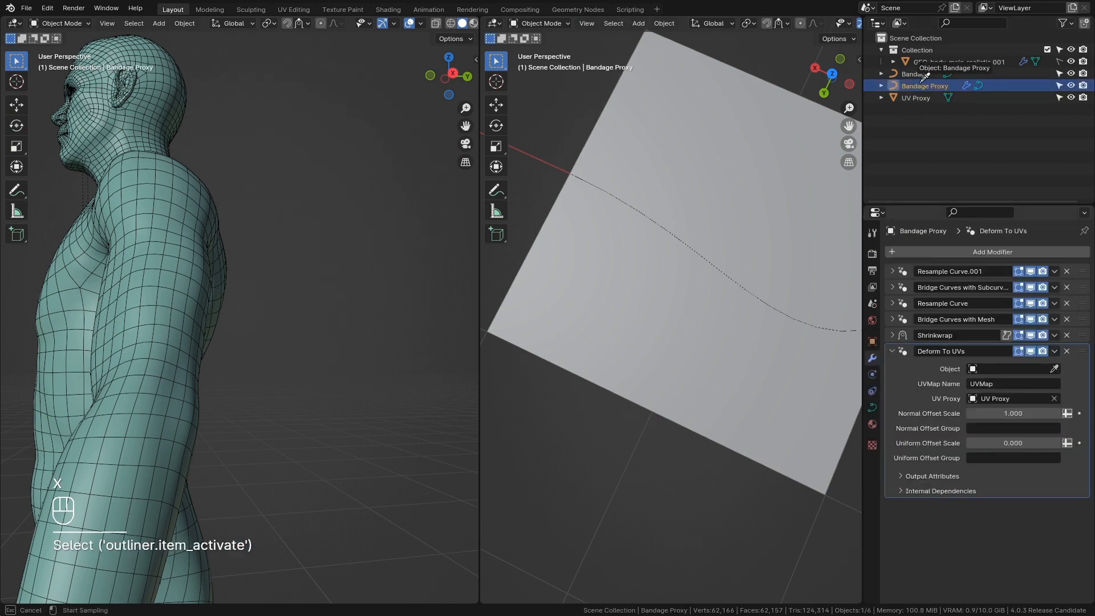
pyautogui.click(916, 73)
pyautogui.scroll(-2, 382, 200)
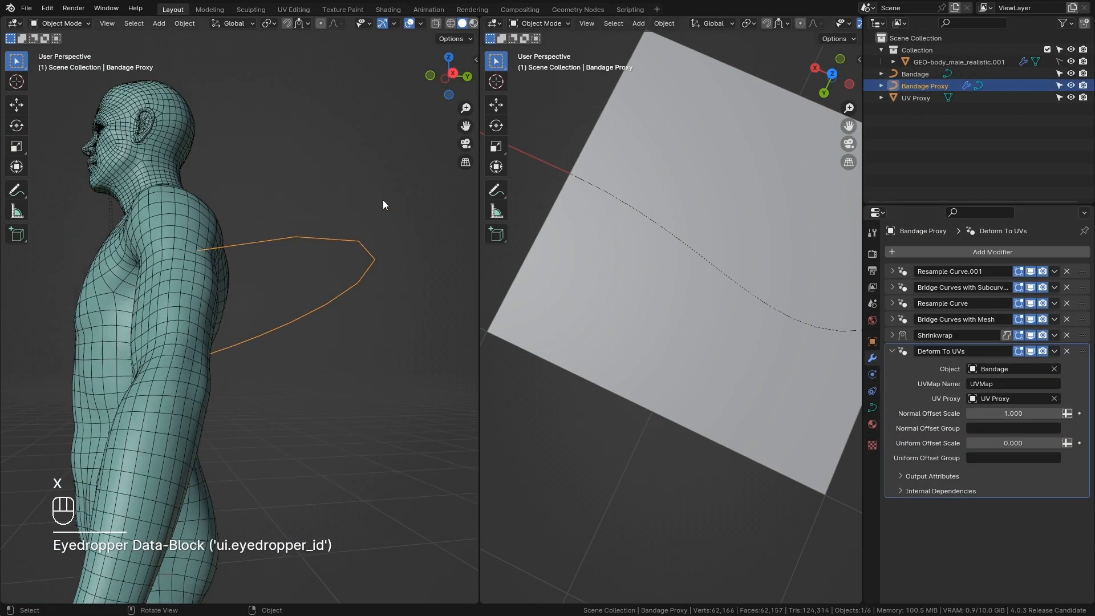
# Compare the deformed curve around the arm with the Bandage curve on the UV Proxy plane.
pyautogui.moveTo(382, 201); pyautogui.dragTo(313, 244, button='middle')
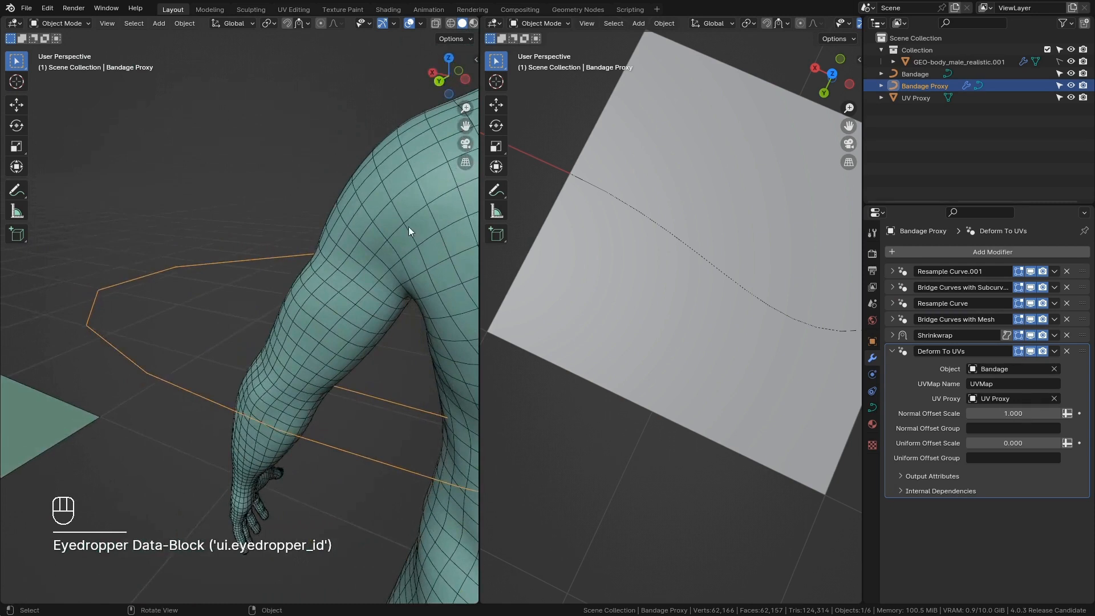
pyautogui.click(645, 215)
pyautogui.click(644, 215)
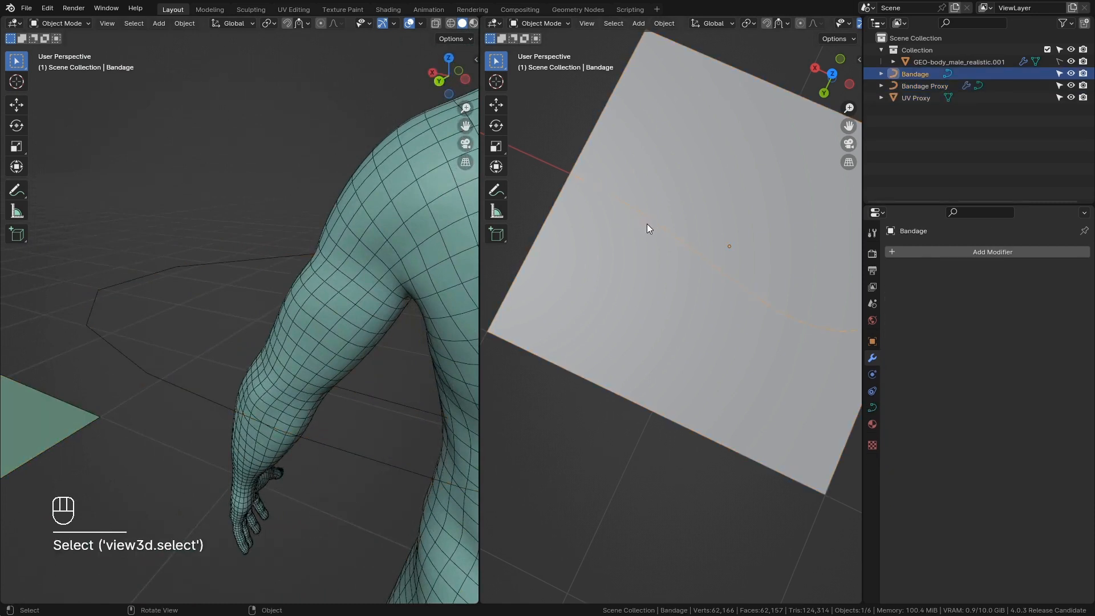
pyautogui.moveTo(646, 223); pyautogui.dragTo(726, 303, button='middle')
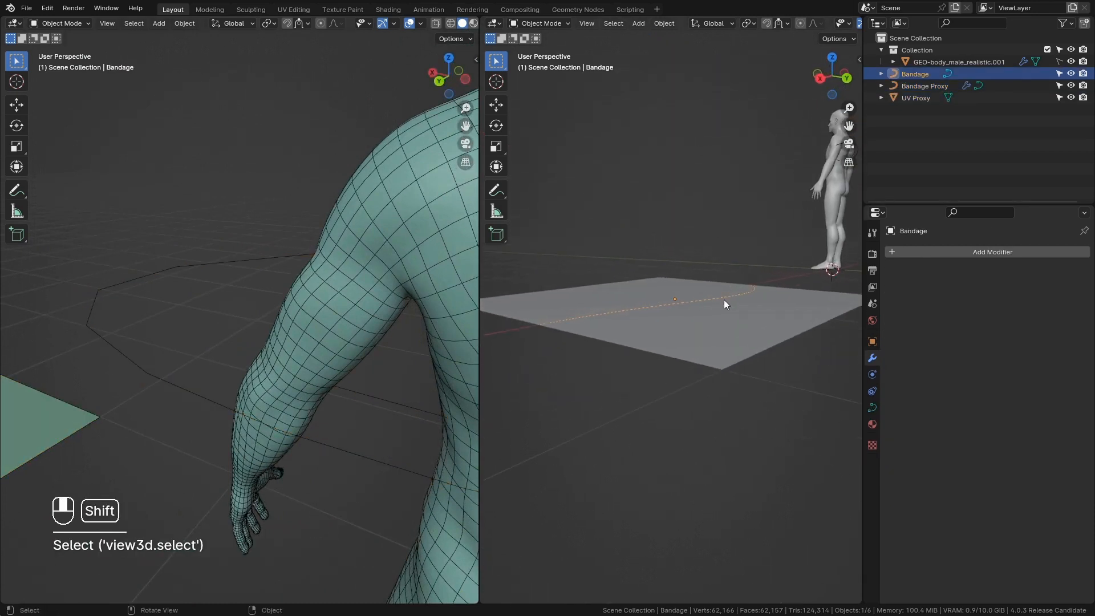
pyautogui.click(185, 278)
pyautogui.moveTo(185, 278); pyautogui.dragTo(270, 309, button='middle')
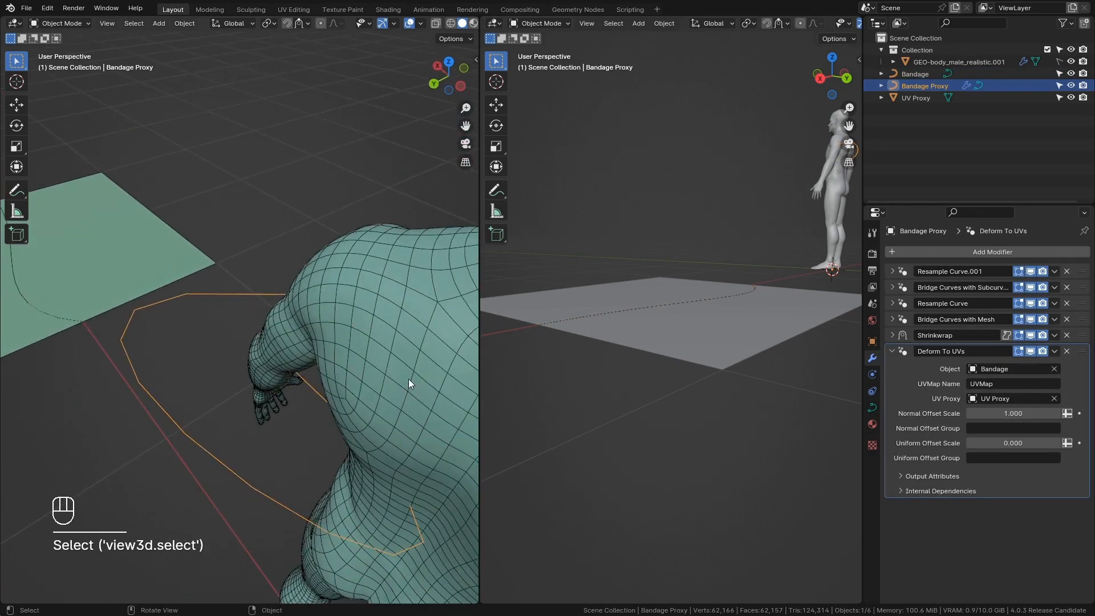
pyautogui.click(645, 310)
pyautogui.moveTo(645, 310); pyautogui.dragTo(648, 330, button='middle')
# Enter Edit Mode on the Bandage curve and set its preview resolution to 32.
pyautogui.click(918, 73)
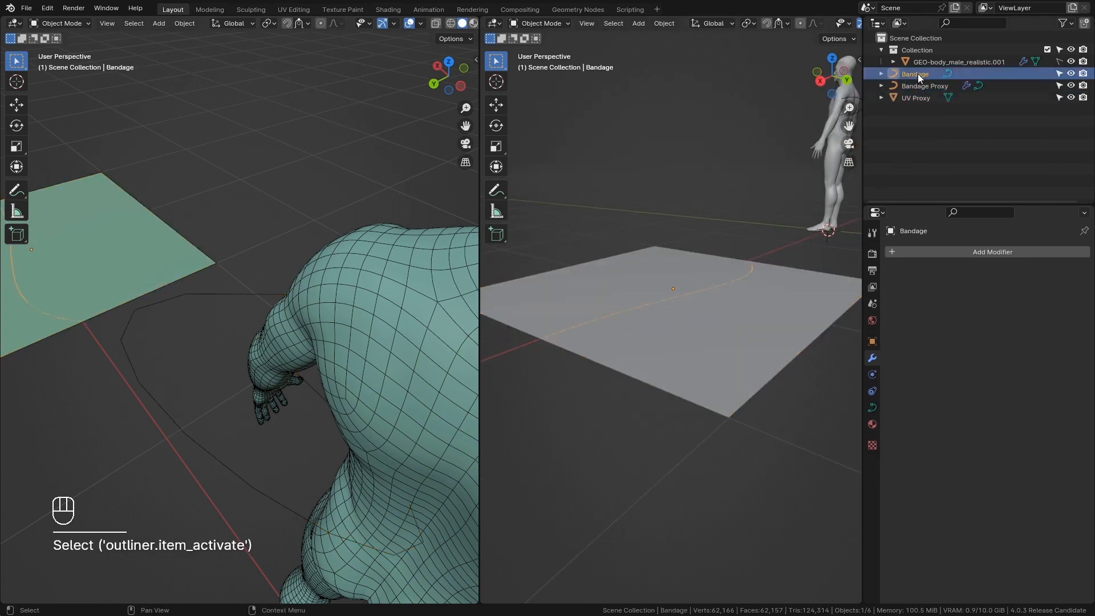
pyautogui.moveTo(864, 149); pyautogui.dragTo(933, 151)
pyautogui.press('Tab')
pyautogui.moveTo(840, 215); pyautogui.dragTo(777, 311, button='middle')
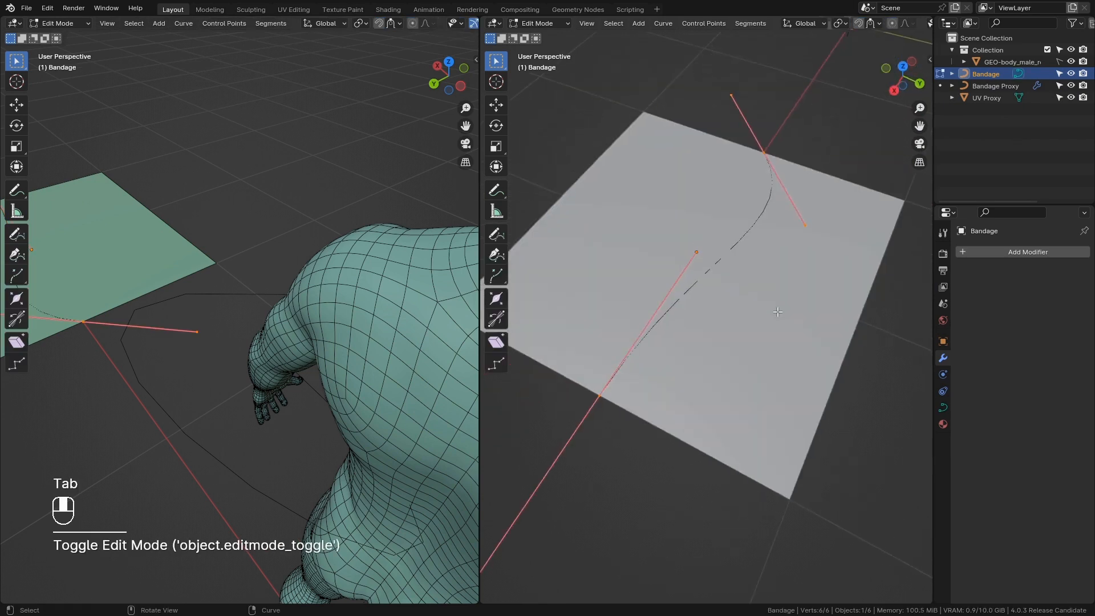
pyautogui.click(565, 409)
pyautogui.moveTo(565, 409); pyautogui.dragTo(633, 443, button='middle')
pyautogui.press('a')
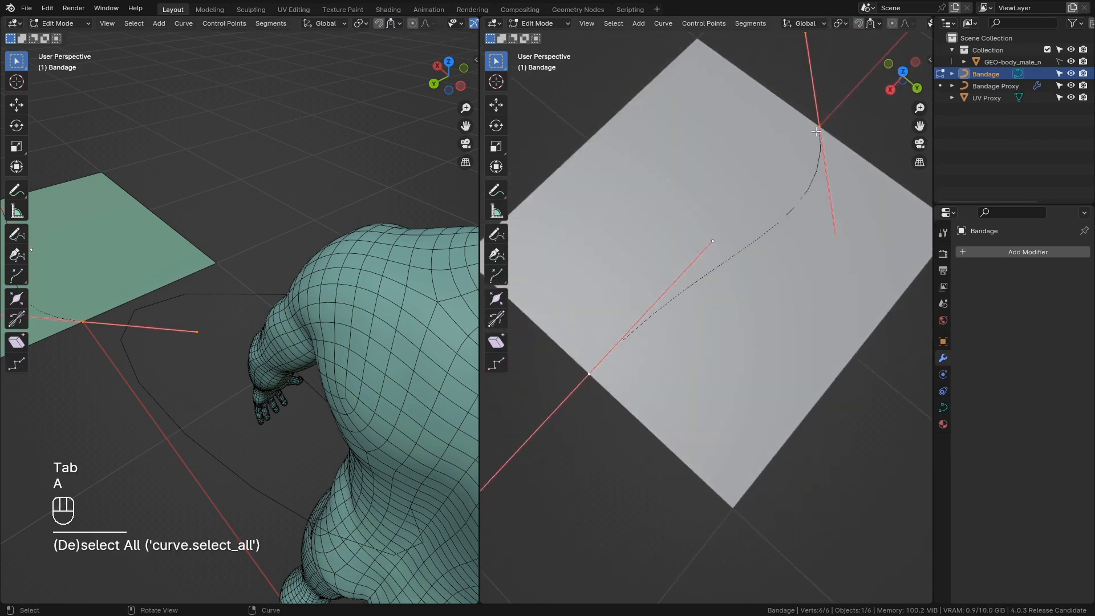
pyautogui.click(818, 129)
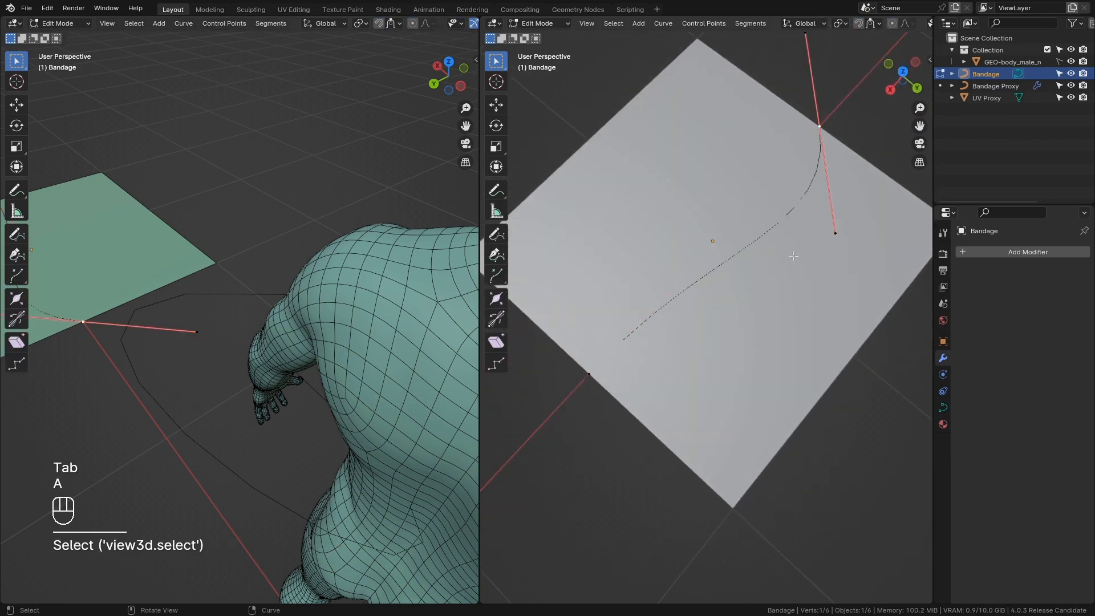
pyautogui.click(943, 407)
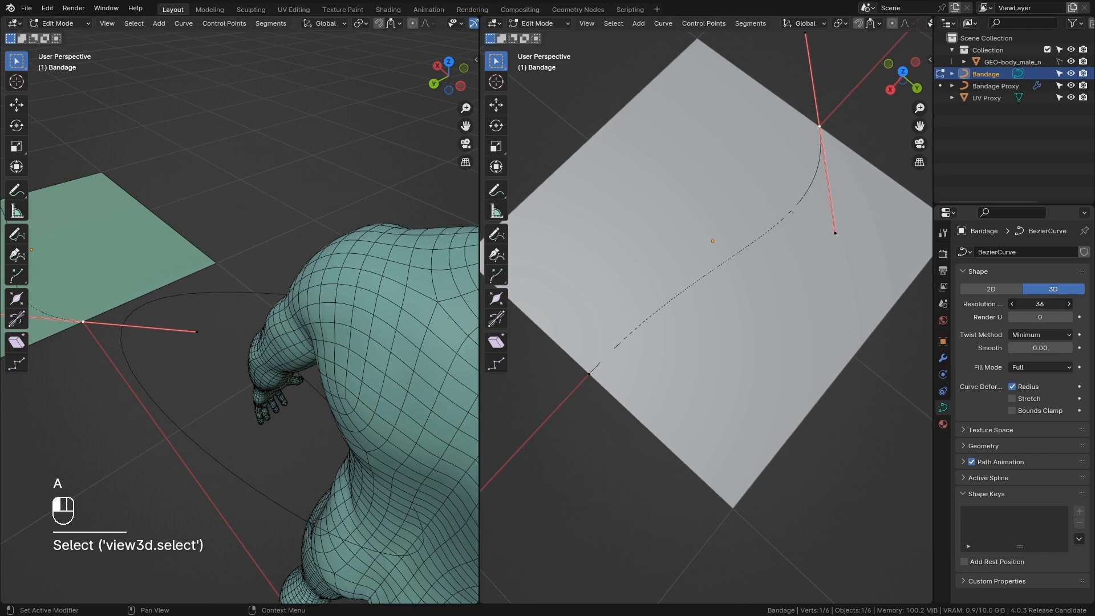
pyautogui.moveTo(1040, 304)
pyautogui.mouseDown()
pyautogui.moveTo(1016, 304)
pyautogui.moveTo(1029, 304)
pyautogui.mouseUp()
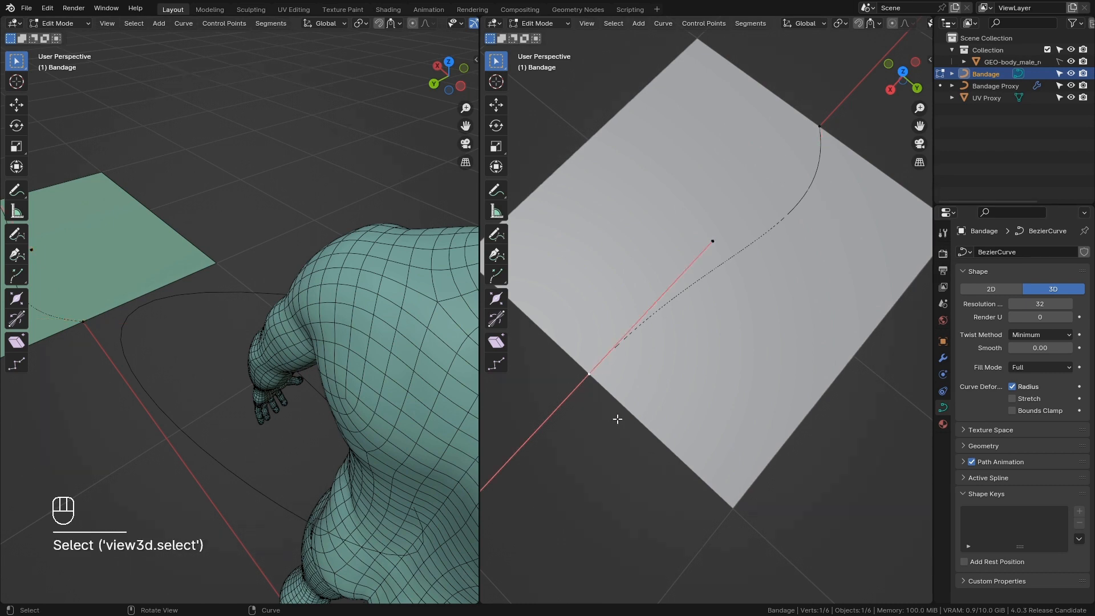
# Move both end points of the Bandage curve farther onto the UV Proxy plane, keeping the moves locked to the XY plane.
pyautogui.press('g')
pyautogui.hotkey('shift', 'z')
pyautogui.click(624, 341)
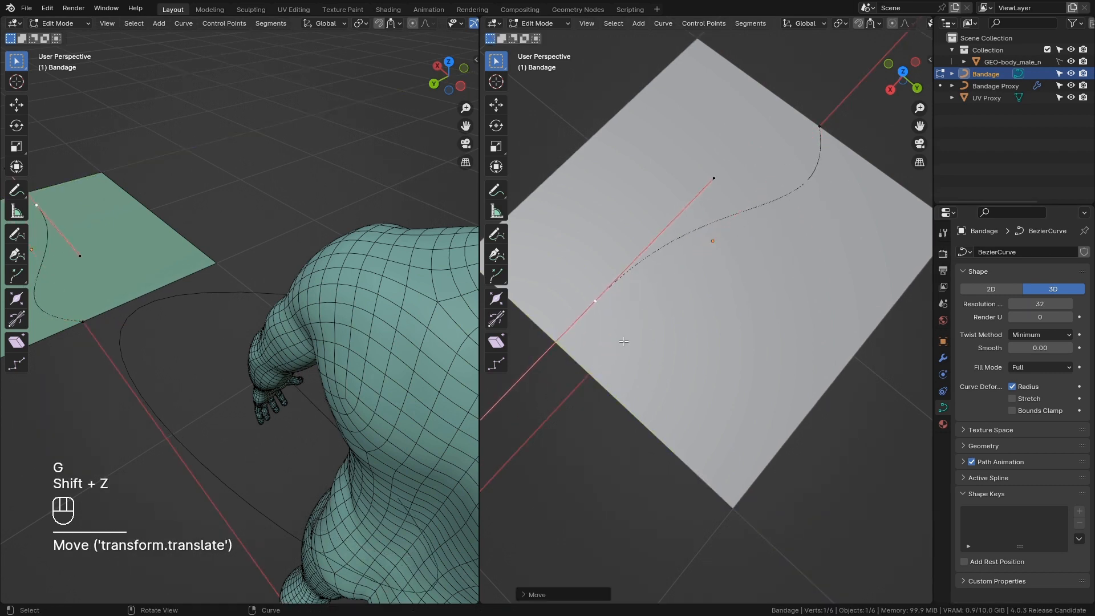
pyautogui.click(831, 135)
pyautogui.press('g')
pyautogui.hotkey('shift', 'z')
pyautogui.click(843, 308)
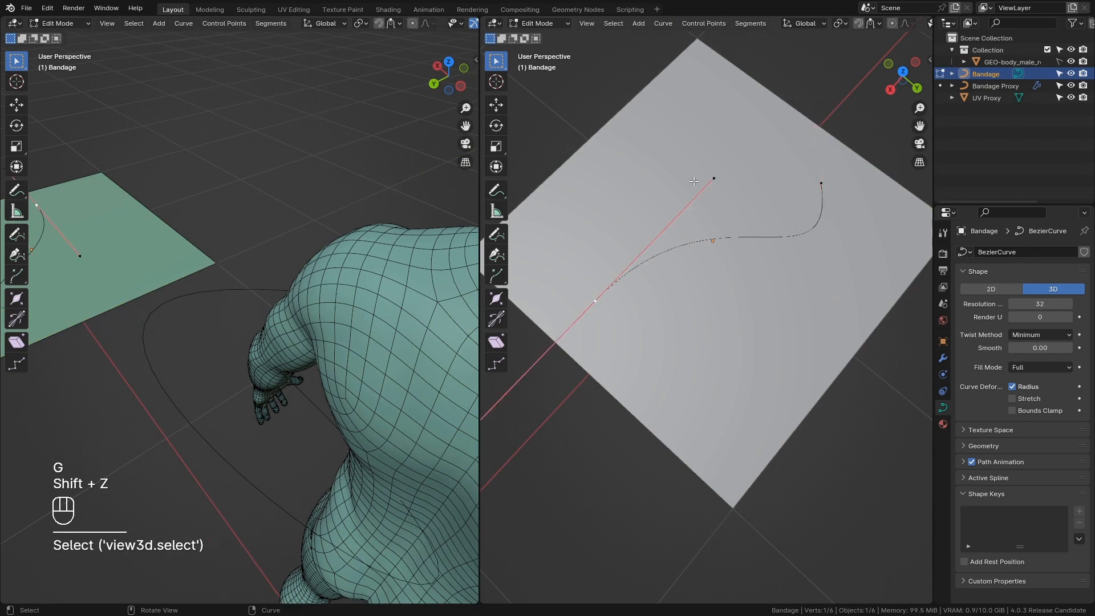
# Move one end point's inner handle far across the UV Proxy plane, with Z locked, to bend the Bandage curve into an S shape.
pyautogui.press('g')
pyautogui.click(601, 312)
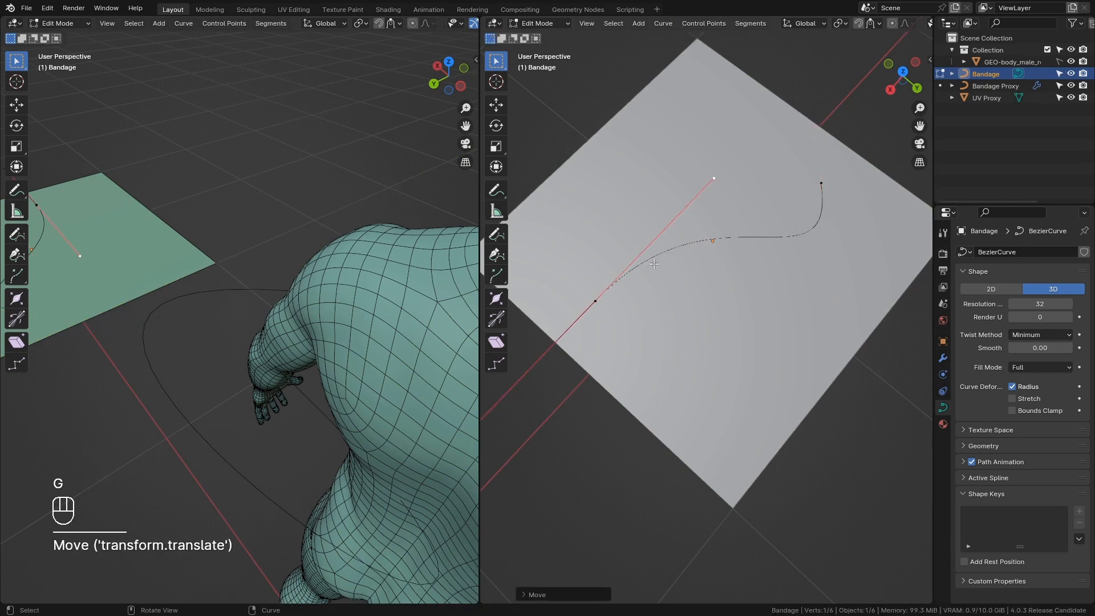
pyautogui.click(831, 204)
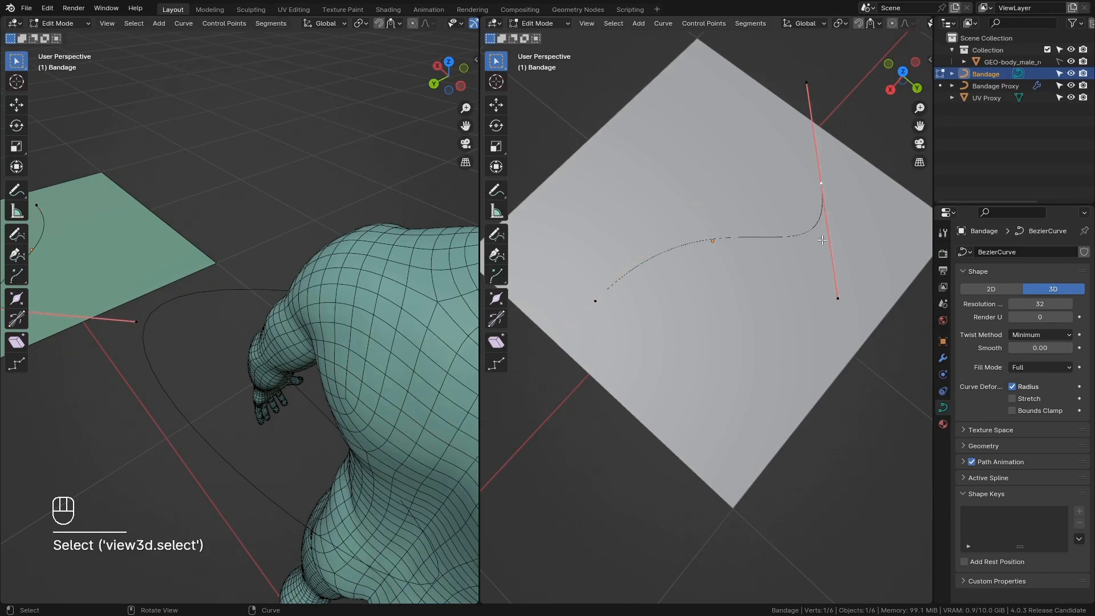
pyautogui.press('g')
pyautogui.hotkey('shift', 'z')
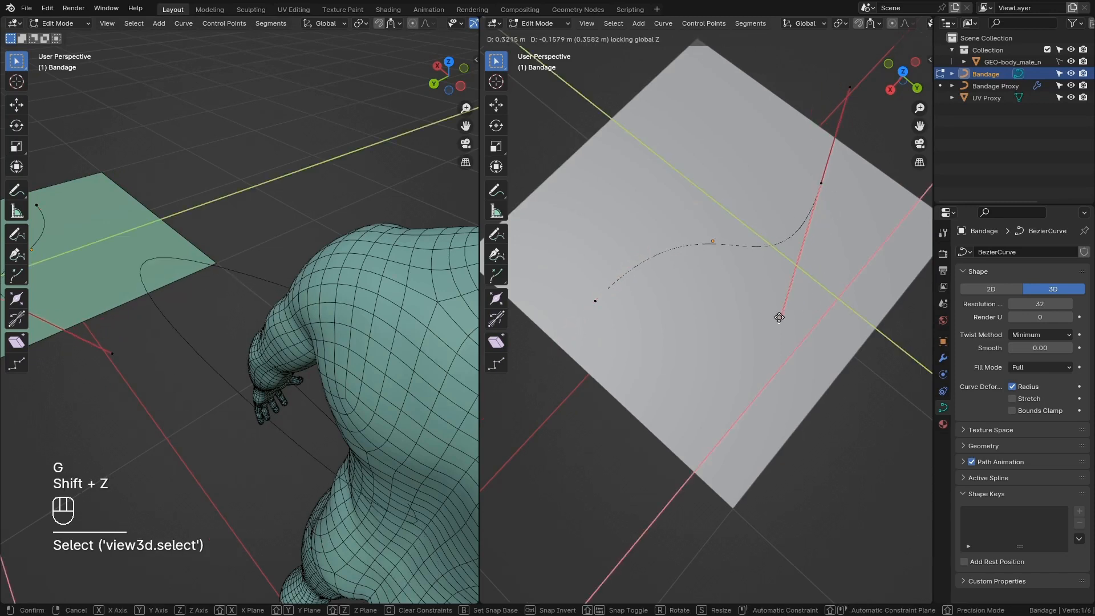
pyautogui.click(635, 479)
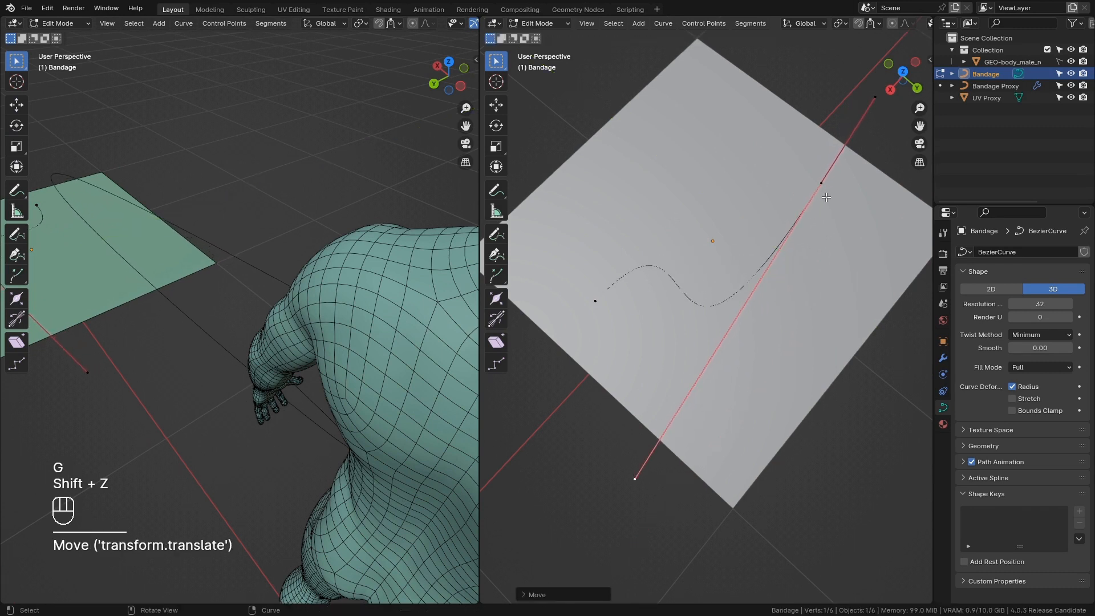
# Pull the inner handles of both end points in close to their control points, with Z locked, to straighten the Bandage curve.
pyautogui.click(826, 175)
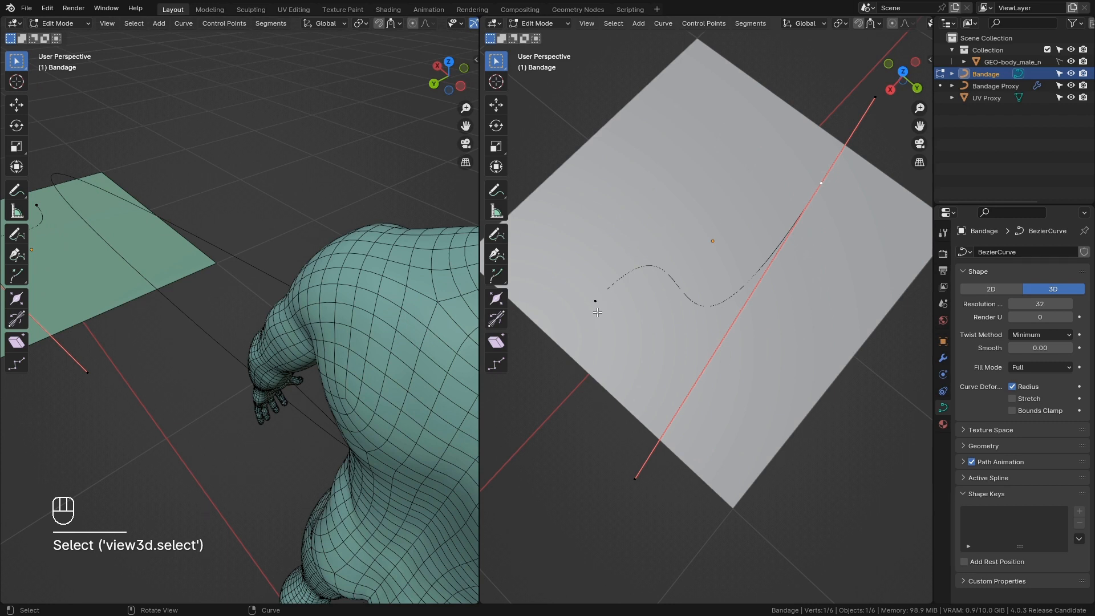
pyautogui.press('g')
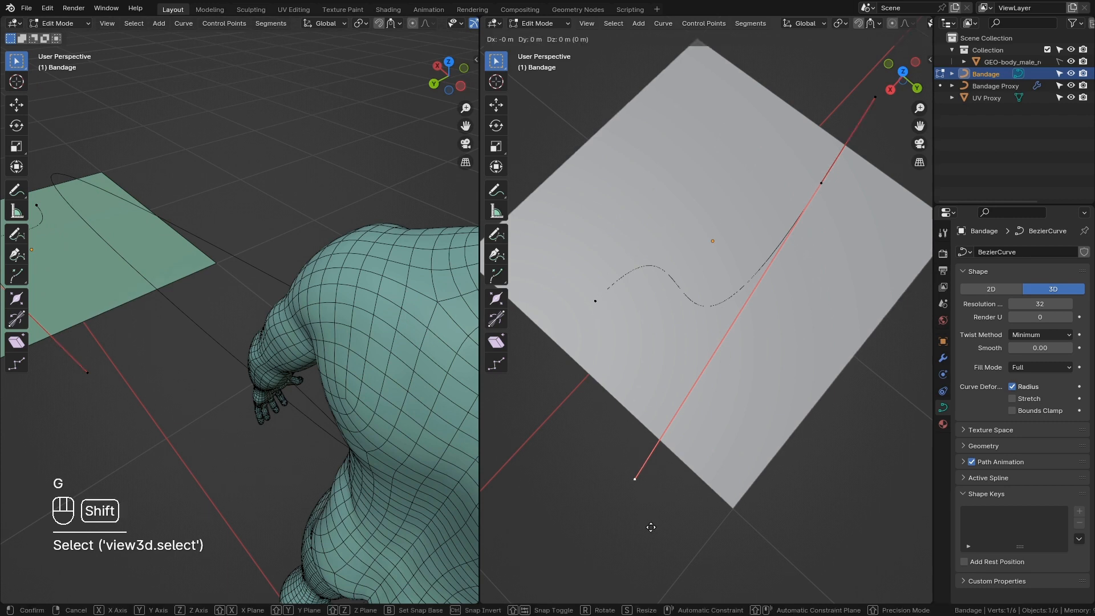
pyautogui.hotkey('shift', 'z')
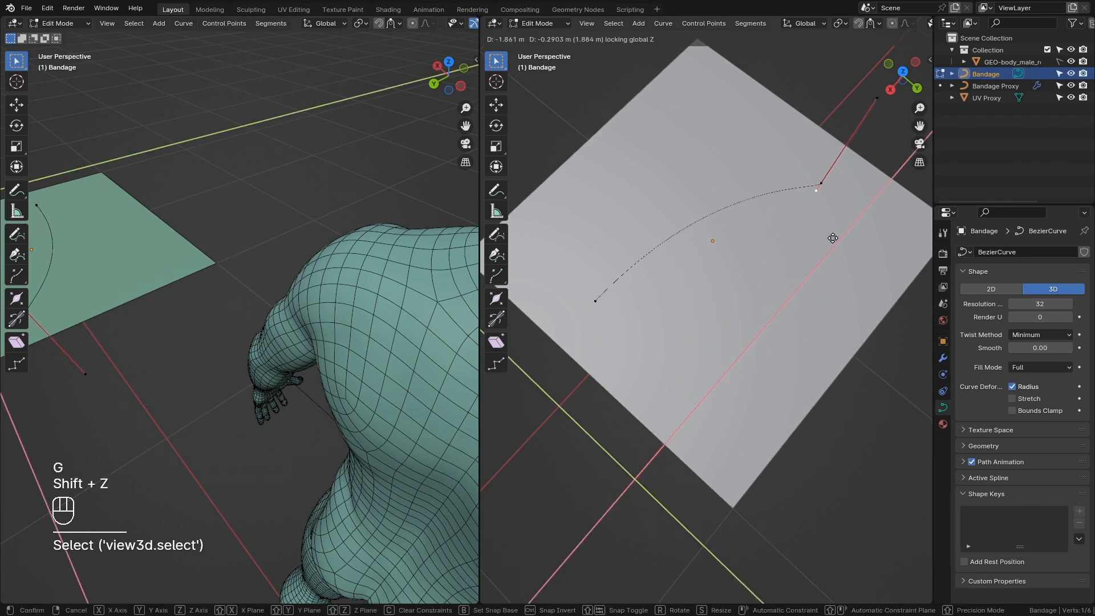
pyautogui.click(833, 238)
pyautogui.click(667, 245)
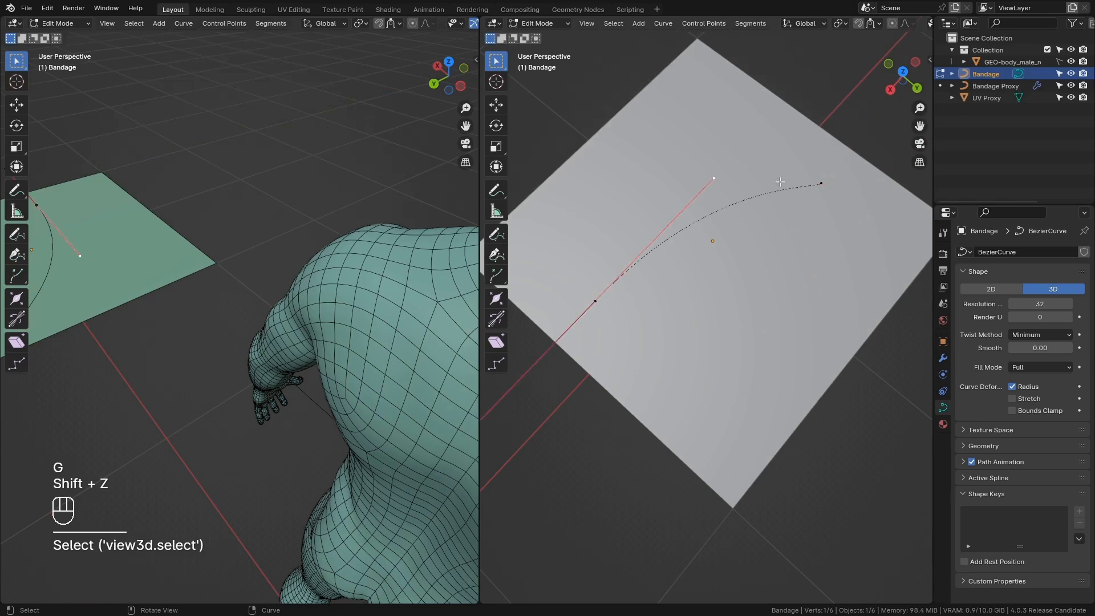
pyautogui.press('g')
pyautogui.hotkey('shift', 'z')
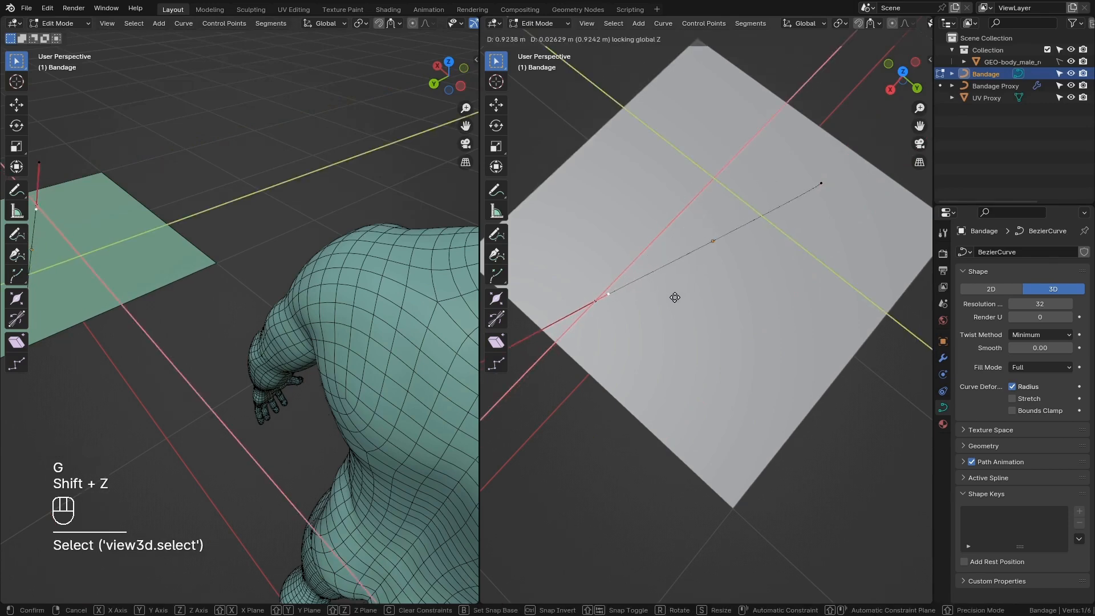
pyautogui.click(665, 299)
# Examine the deformed curve around and inside the arm mesh.
pyautogui.moveTo(252, 337); pyautogui.dragTo(273, 330, button='middle')
pyautogui.scroll(2, 311, 295)
pyautogui.press('z')
pyautogui.moveTo(155, 357)
pyautogui.mouseDown(button='middle')
pyautogui.moveTo(271, 372)
pyautogui.moveTo(181, 413)
pyautogui.moveTo(315, 387)
pyautogui.moveTo(268, 398)
pyautogui.mouseUp(button='middle')
pyautogui.press('z')
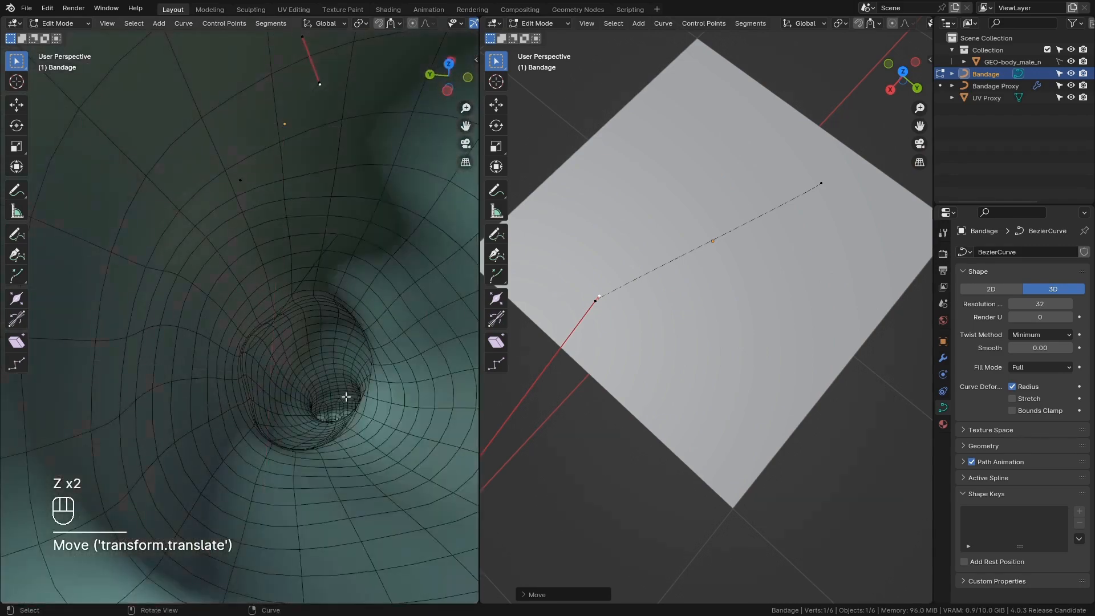
pyautogui.moveTo(347, 398); pyautogui.dragTo(313, 400, button='middle')
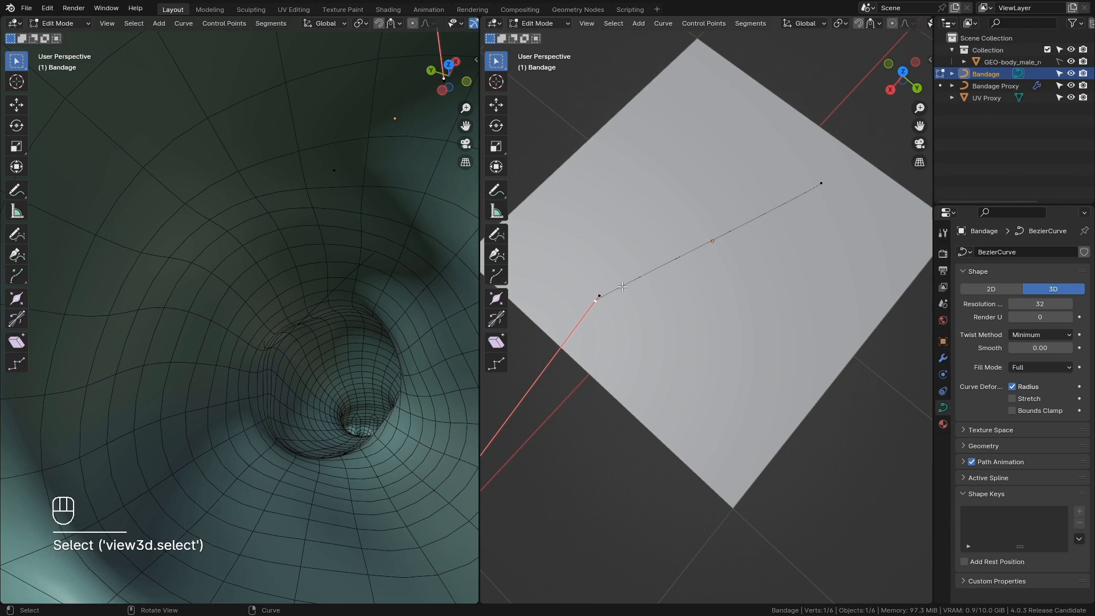
pyautogui.moveTo(340, 240); pyautogui.dragTo(408, 211, button='middle')
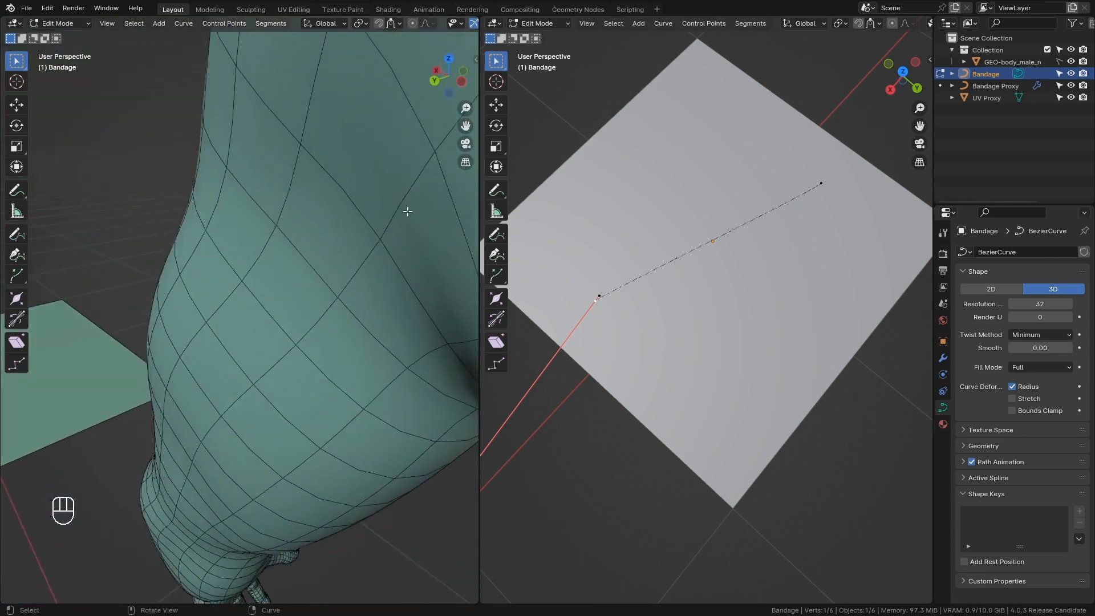
pyautogui.moveTo(289, 248); pyautogui.dragTo(255, 260, button='middle')
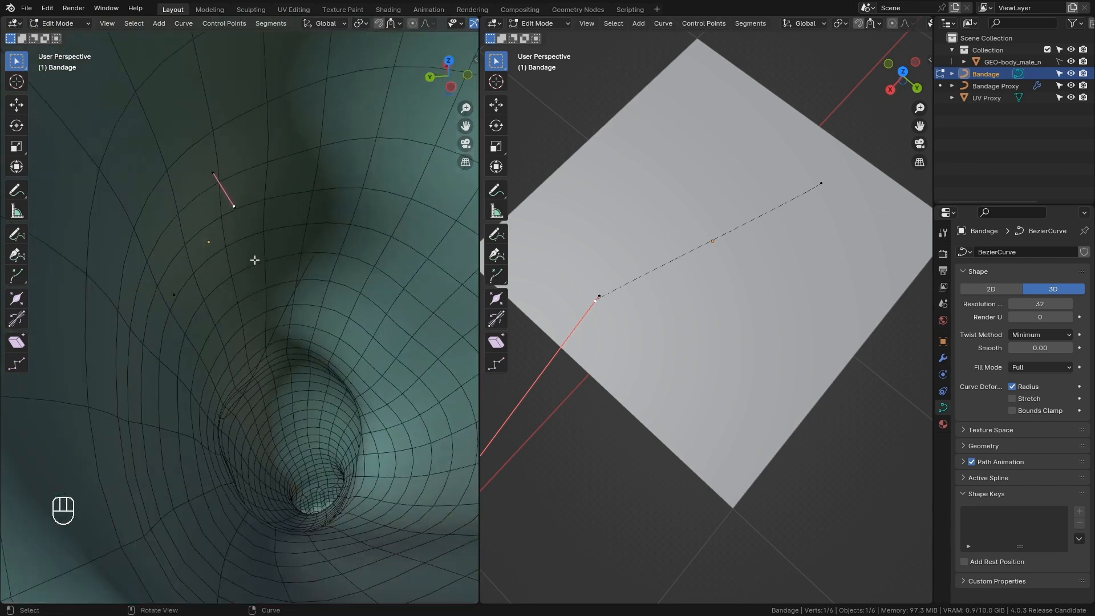
# Swing the short inner handle away from its end point within the XY plane to curve the Bandage line, then return to Object Mode.
pyautogui.click(606, 291)
pyautogui.press('g')
pyautogui.hotkey('shift', 'z')
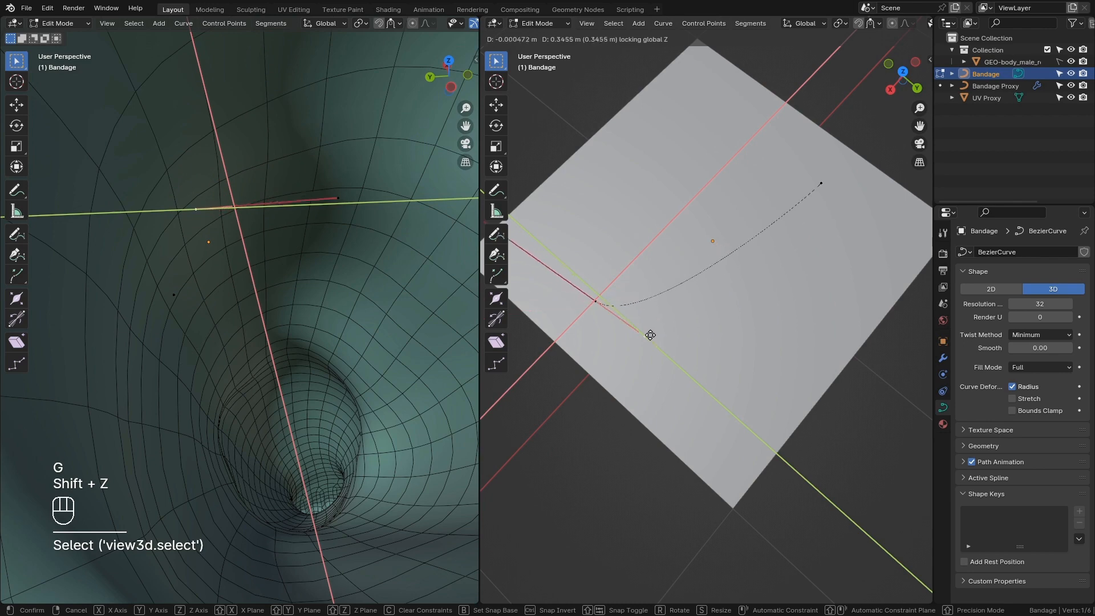
pyautogui.click(627, 356)
pyautogui.moveTo(279, 260); pyautogui.dragTo(182, 347, button='middle')
pyautogui.scroll(-5, 364, 269)
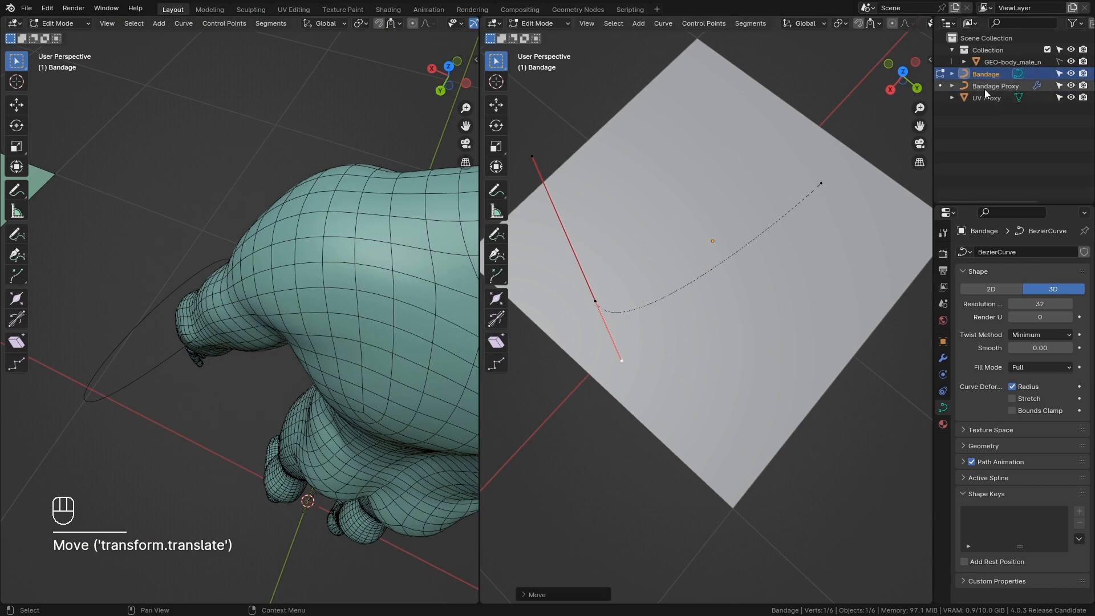
pyautogui.scroll(-3, 188, 262)
pyautogui.keyDown('shift'); pyautogui.moveTo(188, 262); pyautogui.dragTo(263, 262, button='middle'); pyautogui.keyUp('shift')
pyautogui.press('Tab')
# View the UV Proxy plane from the top and delete all vertices of the Bandage curve.
pyautogui.scroll(-3, 263, 261)
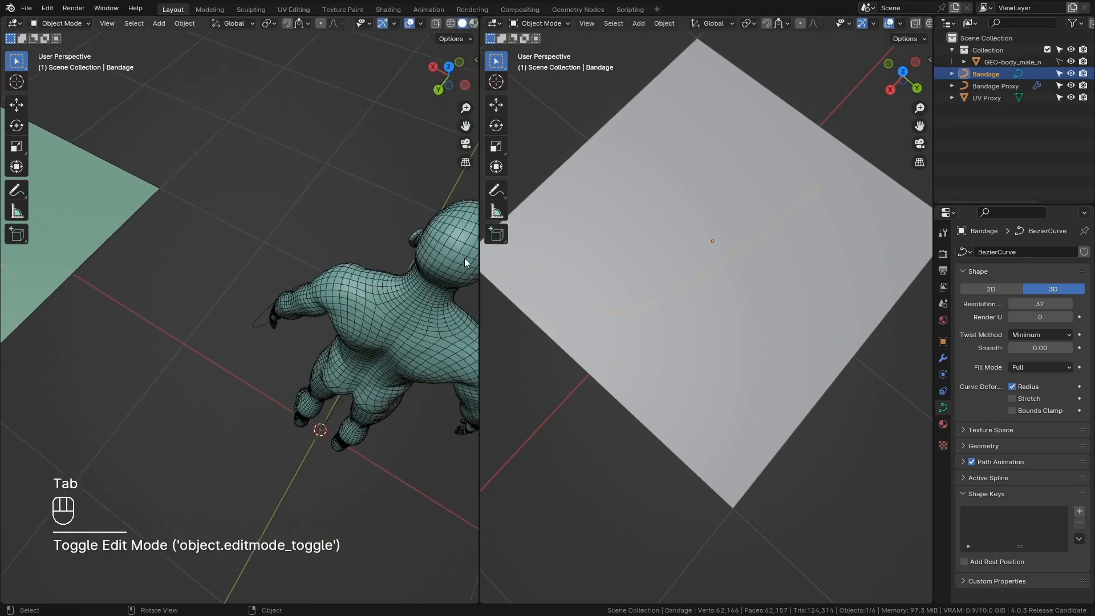
pyautogui.scroll(-3, 567, 229)
pyautogui.keyDown('shift'); pyautogui.moveTo(566, 227); pyautogui.dragTo(655, 275, button='middle'); pyautogui.keyUp('shift')
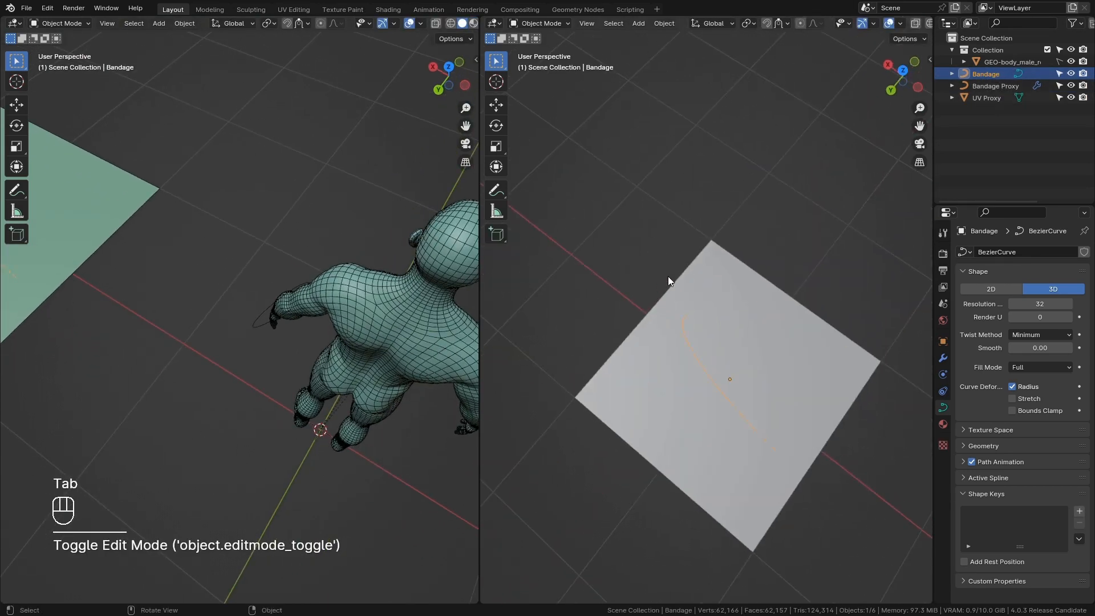
pyautogui.press('KP_1')
pyautogui.press('KP_7')
pyautogui.press('Tab')
pyautogui.scroll(3, 786, 386)
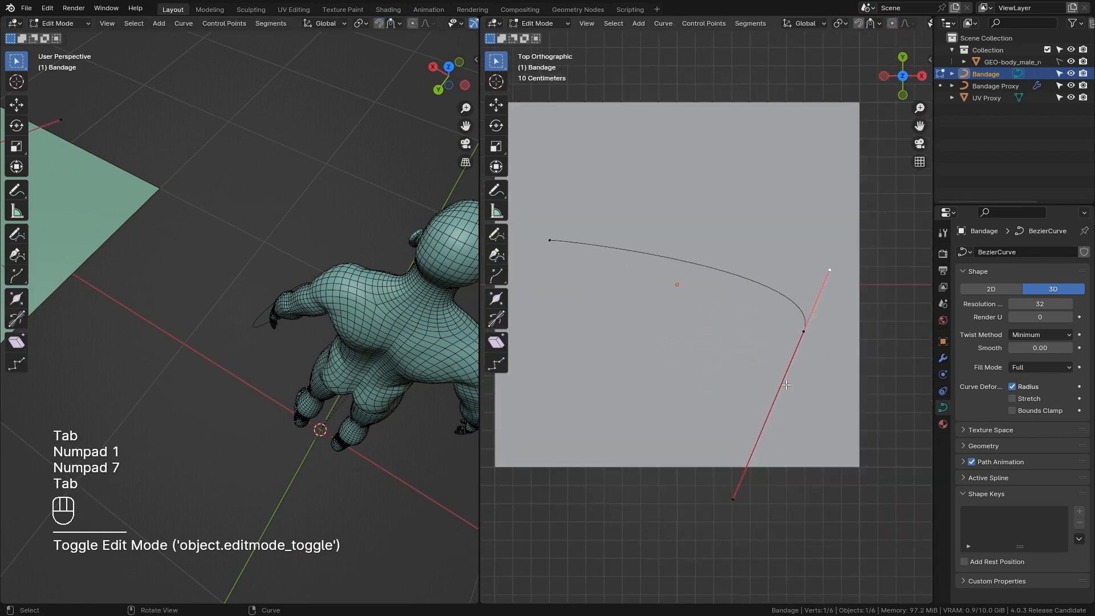
pyautogui.press('a')
pyautogui.press('x')
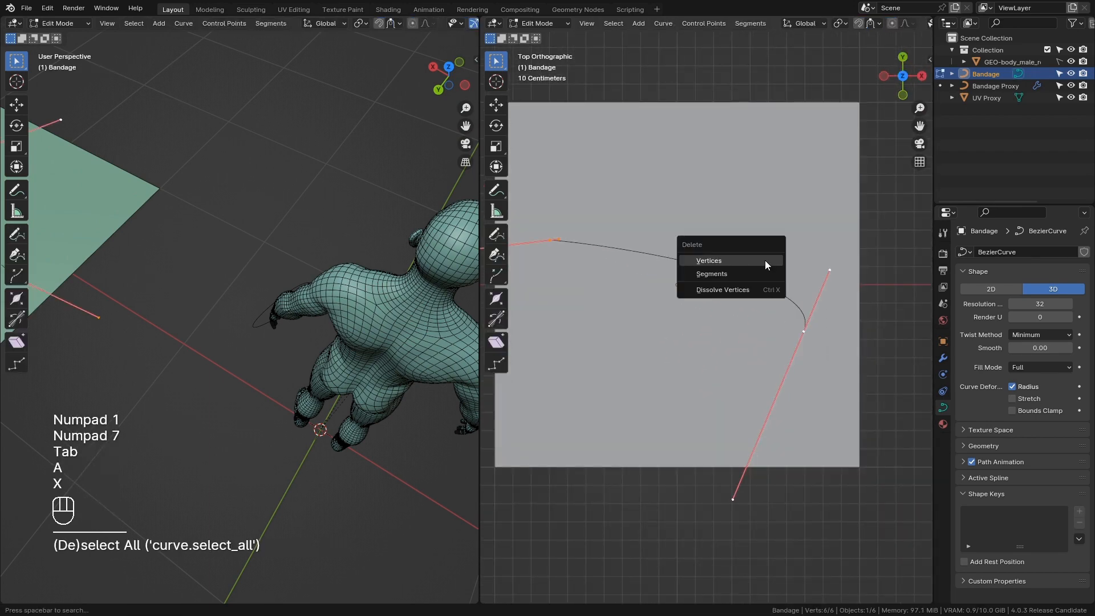
pyautogui.click(765, 260)
# Draw a wavy freehand Poly curve on the UV Proxy plane using the Draw tool with Surface depth.
pyautogui.click(499, 228)
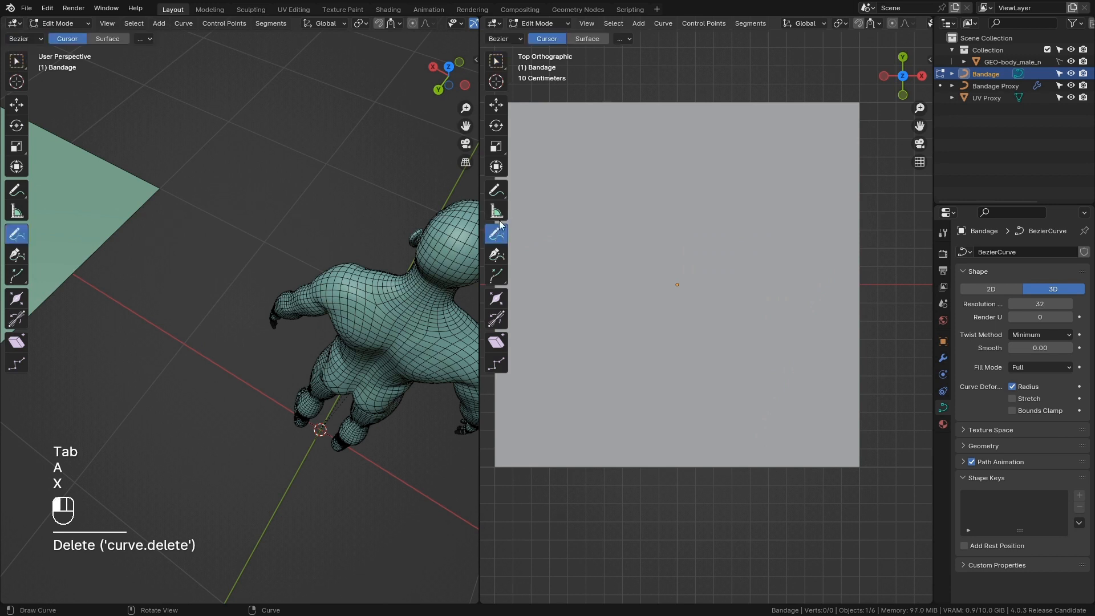
pyautogui.click(593, 40)
pyautogui.click(496, 39)
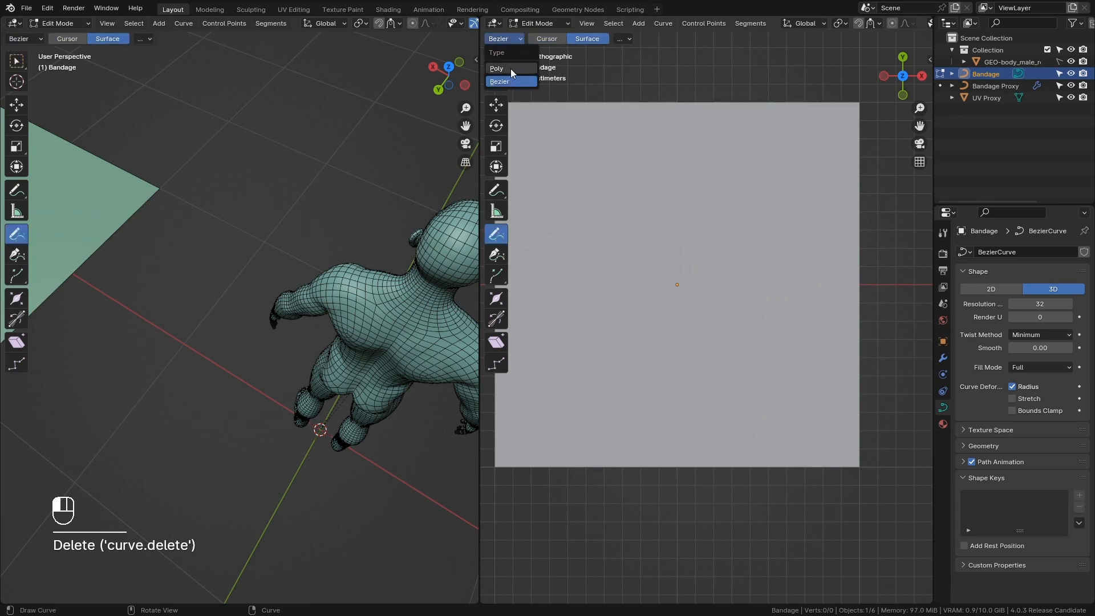
pyautogui.click(511, 68)
pyautogui.moveTo(793, 304); pyautogui.dragTo(794, 308)
pyautogui.press('Tab')
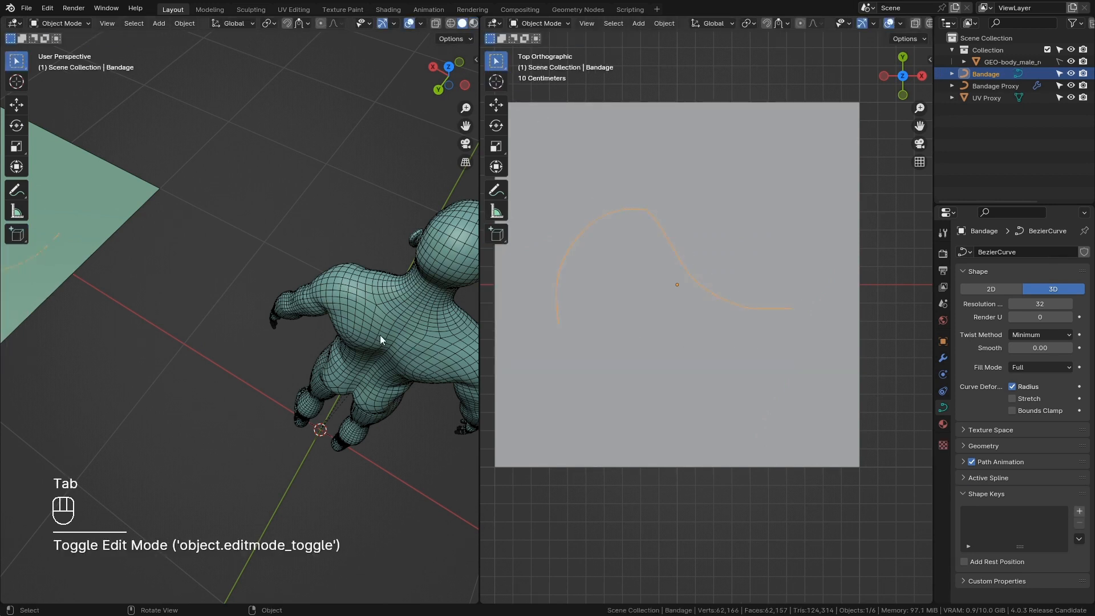
# Check the arm and delete the freehand Poly stroke from the Bandage curve.
pyautogui.scroll(3, 295, 303)
pyautogui.keyDown('shift'); pyautogui.moveTo(294, 303); pyautogui.dragTo(308, 336, button='middle'); pyautogui.keyUp('shift')
pyautogui.scroll(3, 245, 307)
pyautogui.scroll(-4, 669, 293)
pyautogui.press('Tab')
pyautogui.press('x')
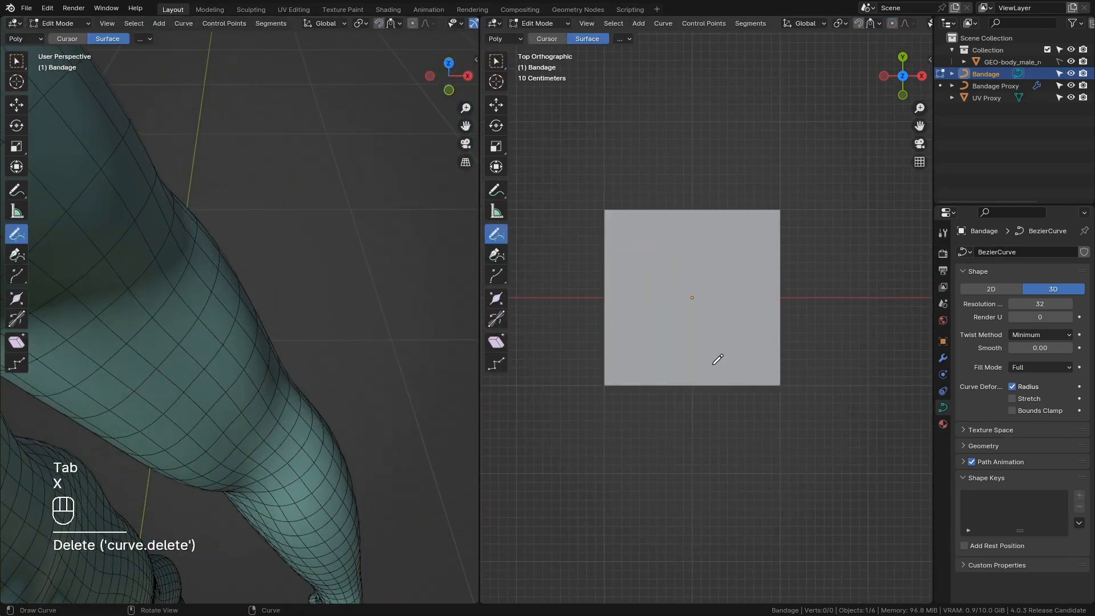
# Set the Draw tool's curve type to Bezier and draw a freehand S-shaped stroke across the UV Proxy plane.
pyautogui.click(514, 39)
pyautogui.click(502, 82)
pyautogui.moveTo(670, 267); pyautogui.dragTo(747, 247)
pyautogui.press('Tab')
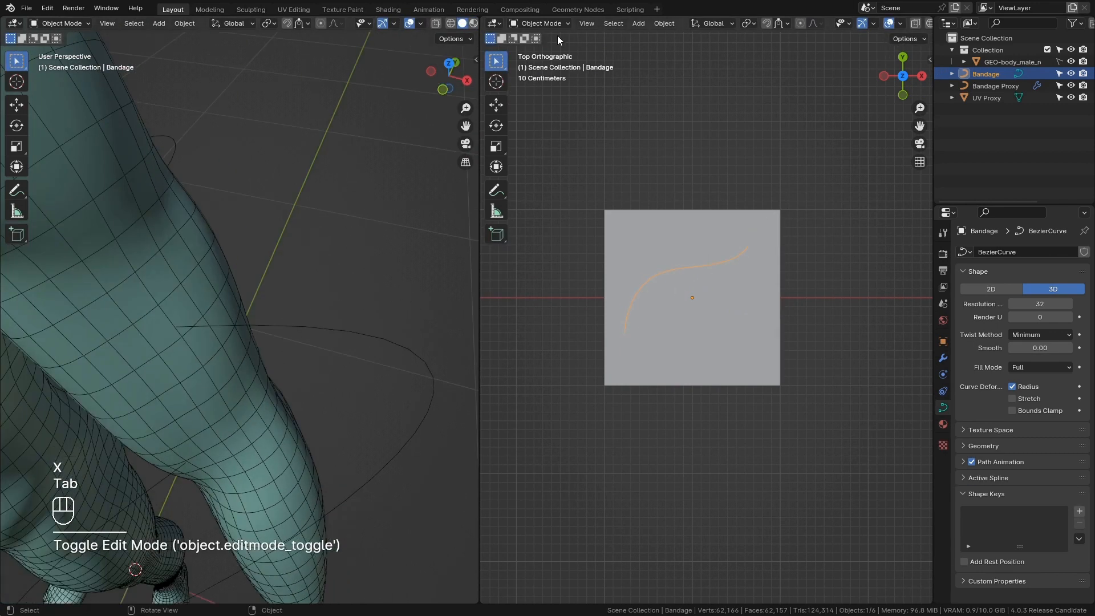
# Switch the top-view area to the Asset Browser and center the remaining 3D view on the UV Proxy plane.
pyautogui.click(498, 24)
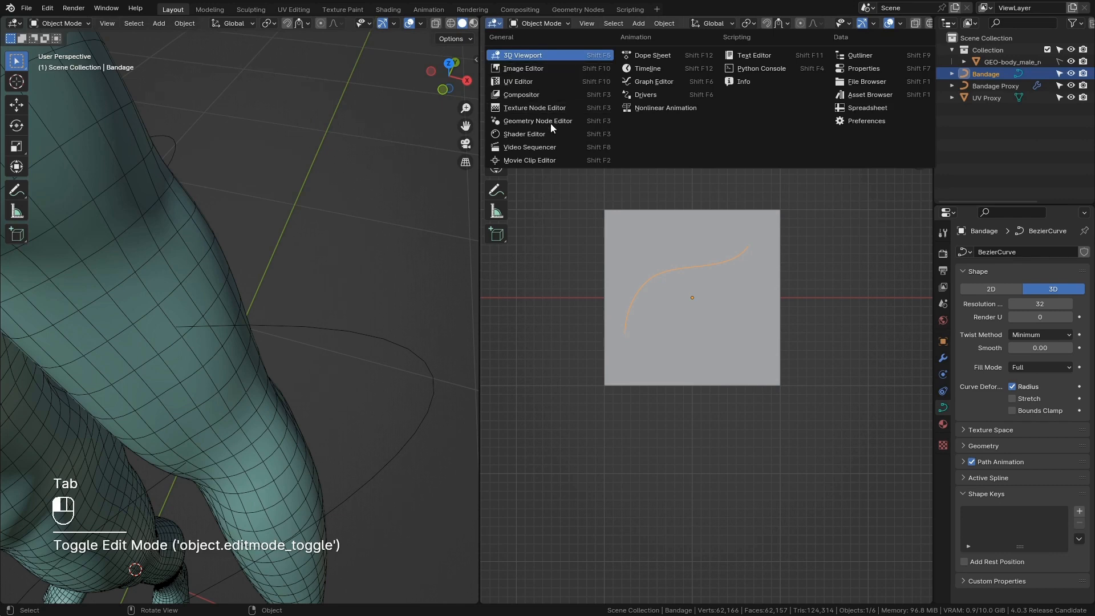
pyautogui.click(854, 98)
pyautogui.scroll(-8, 383, 291)
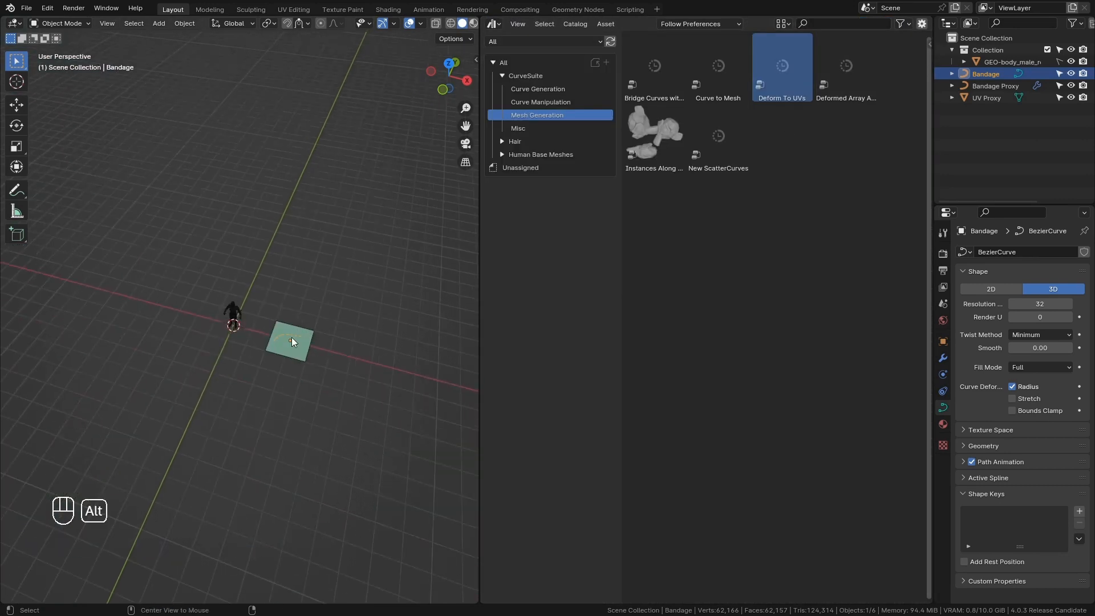
pyautogui.keyDown('alt'); pyautogui.middleClick(292, 337); pyautogui.keyUp('alt')
pyautogui.scroll(4, 303, 340)
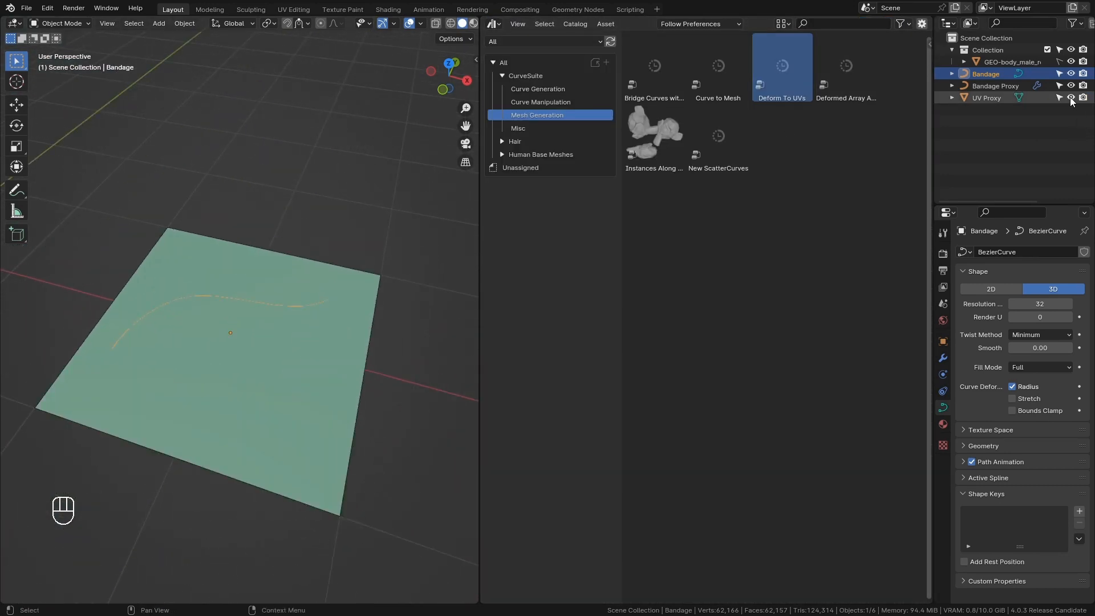
# Hide the UV Proxy plane and apply the Resample Curve asset from Curve Manipulation to the Bandage curve, then show its modifier settings.
pyautogui.click(1071, 98)
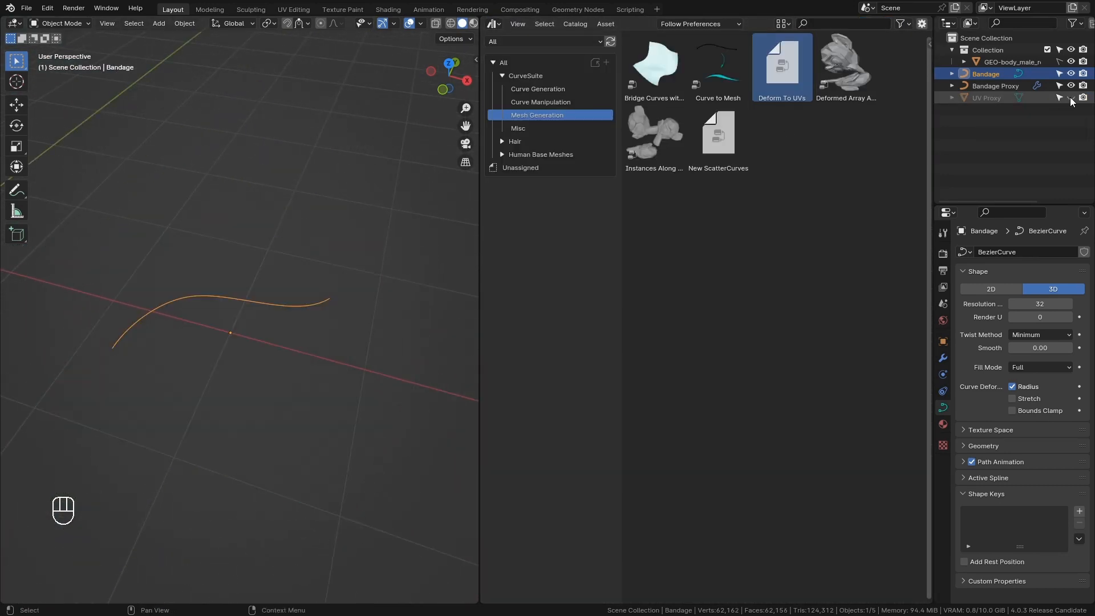
pyautogui.click(545, 103)
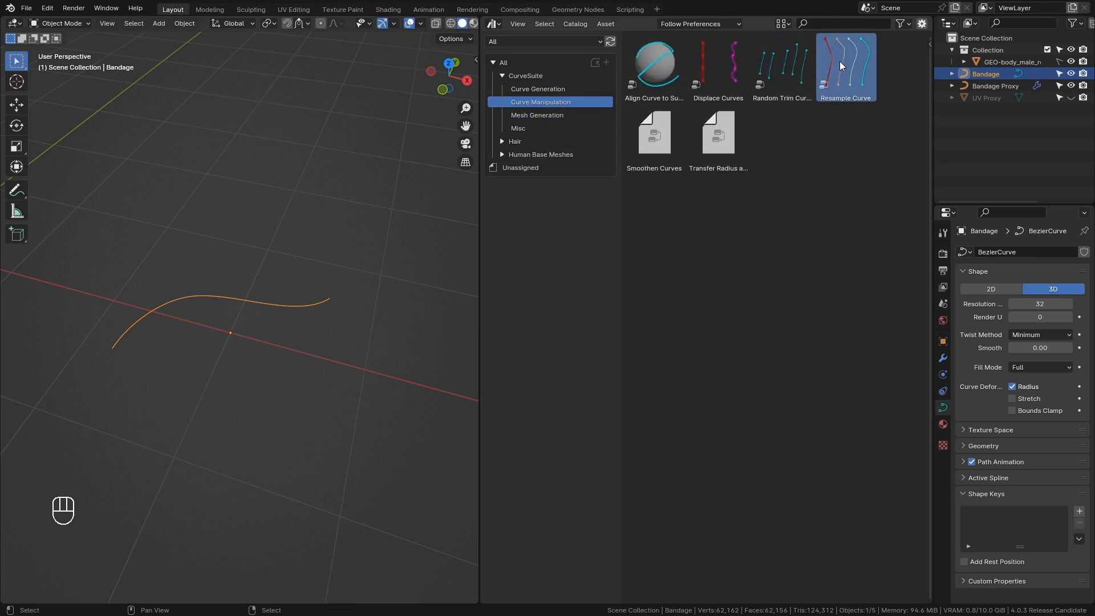
pyautogui.moveTo(841, 65); pyautogui.dragTo(245, 302)
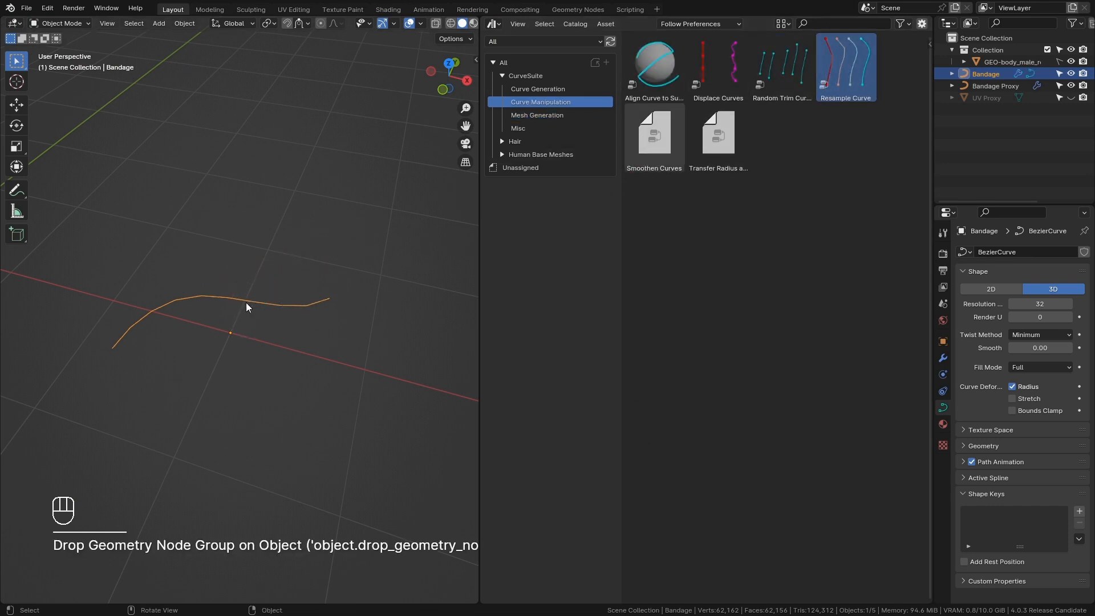
pyautogui.click(942, 358)
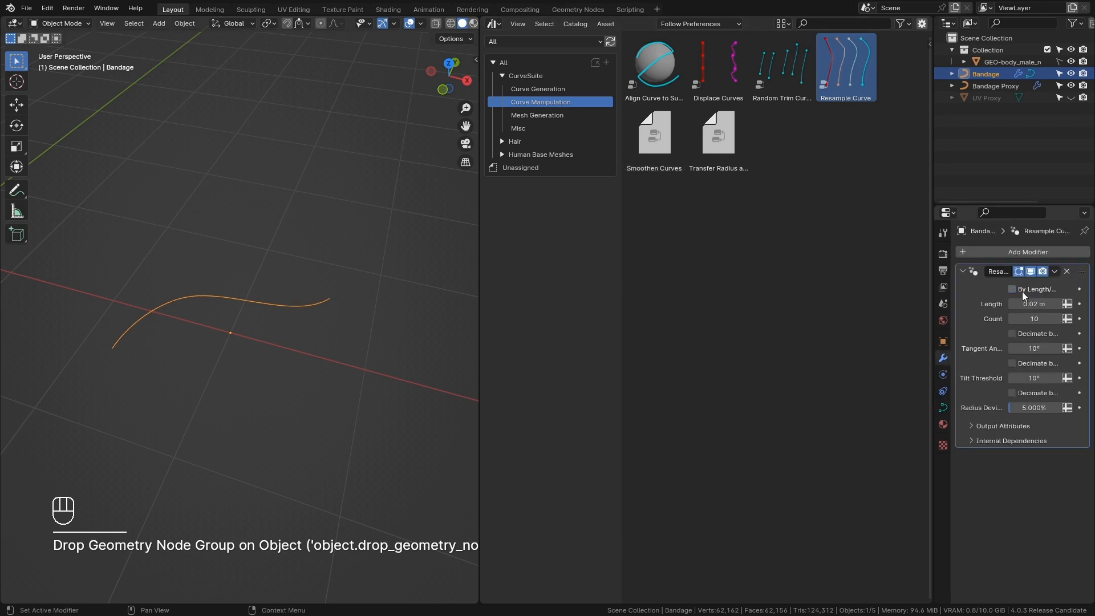
# Turn the Asset Browser area back into a 3D viewport, unhide the UV Proxy plane, and enter Edit Mode on the Bandage curve.
pyautogui.scroll(-5, 216, 251)
pyautogui.scroll(10, 103, 234)
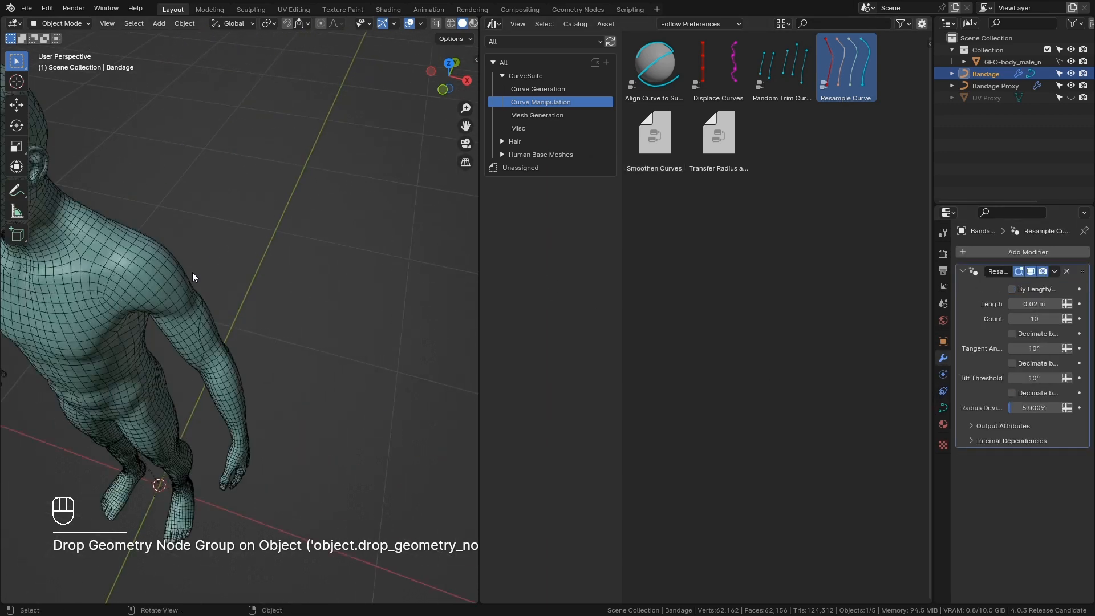
pyautogui.scroll(2, 330, 188)
pyautogui.moveTo(307, 212)
pyautogui.mouseDown(button='middle')
pyautogui.moveTo(331, 188)
pyautogui.moveTo(317, 215)
pyautogui.mouseUp(button='middle')
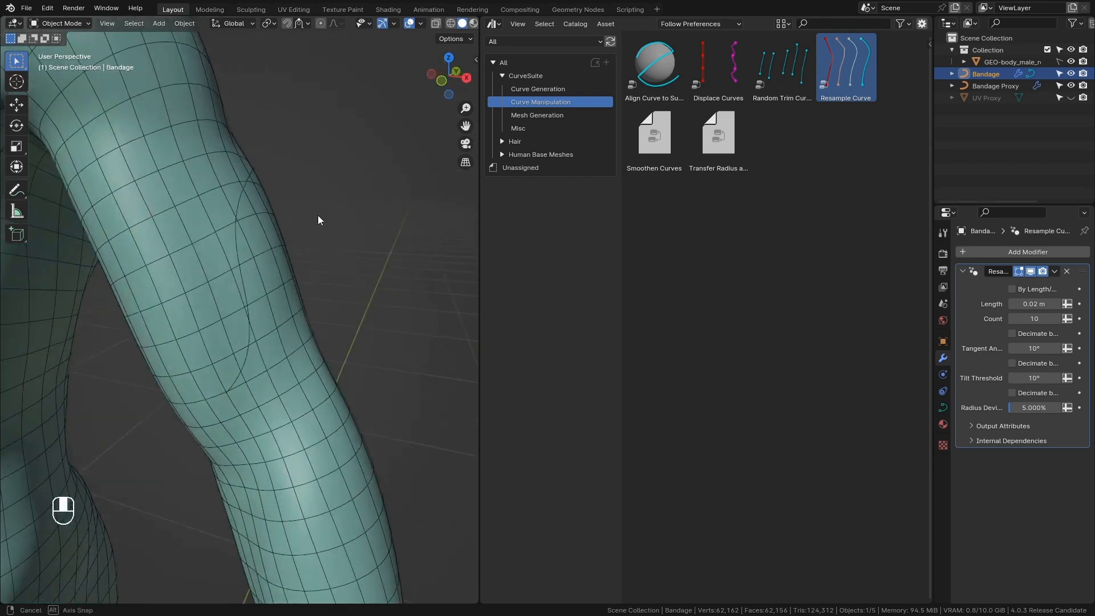
pyautogui.click(498, 25)
pyautogui.click(521, 56)
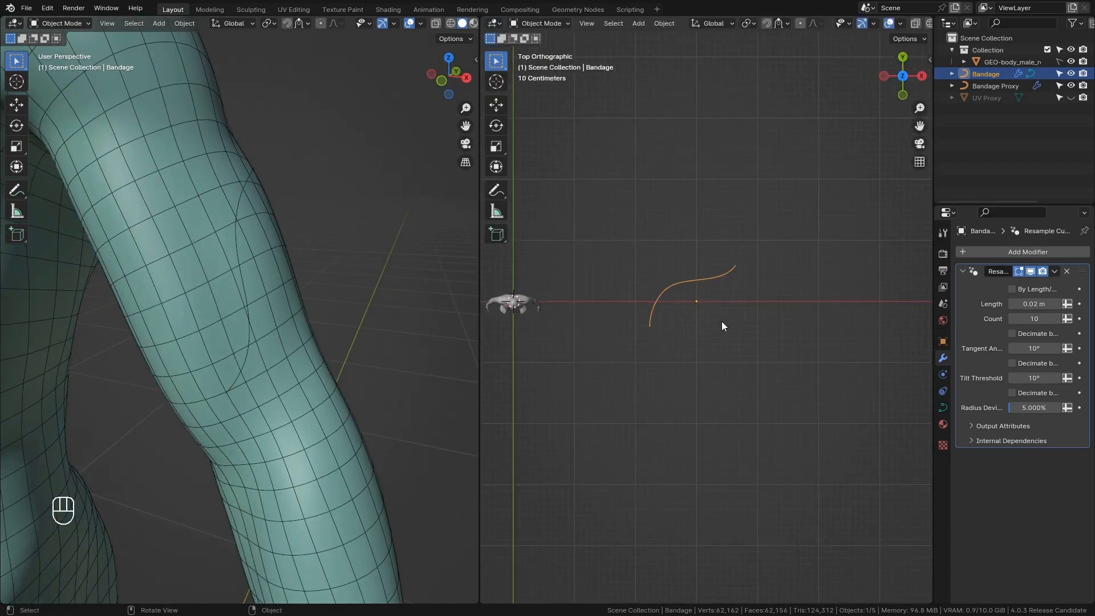
pyautogui.click(1071, 98)
pyautogui.scroll(3, 634, 262)
pyautogui.press('Tab')
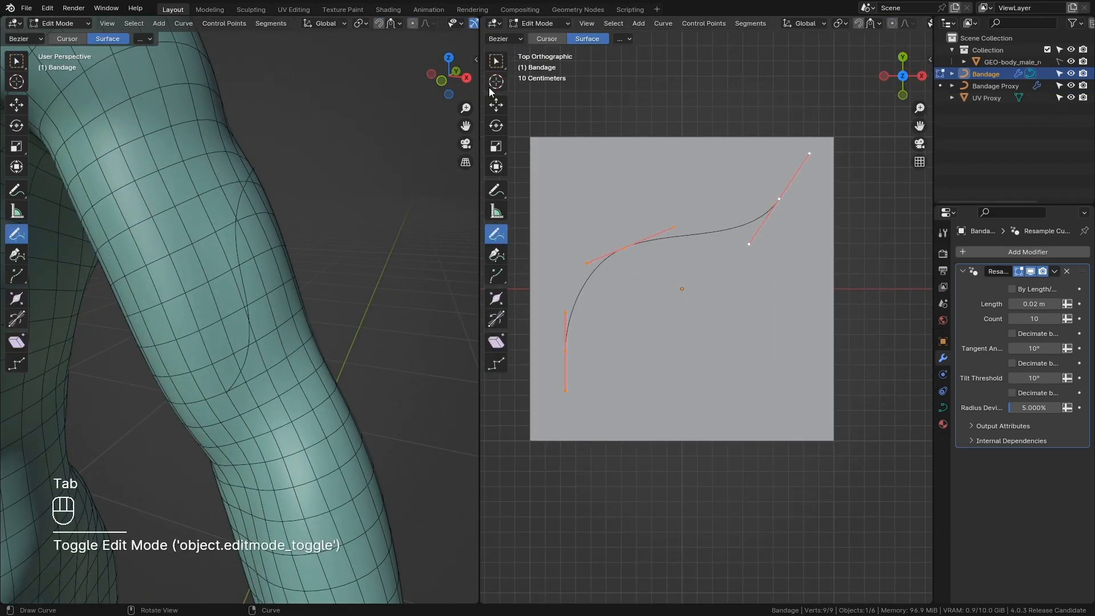
# Move the Bandage curve's middle control point and stretch the upper end point's inner handle well down the plane.
pyautogui.click(495, 62)
pyautogui.click(624, 250)
pyautogui.press('g')
pyautogui.press('g')
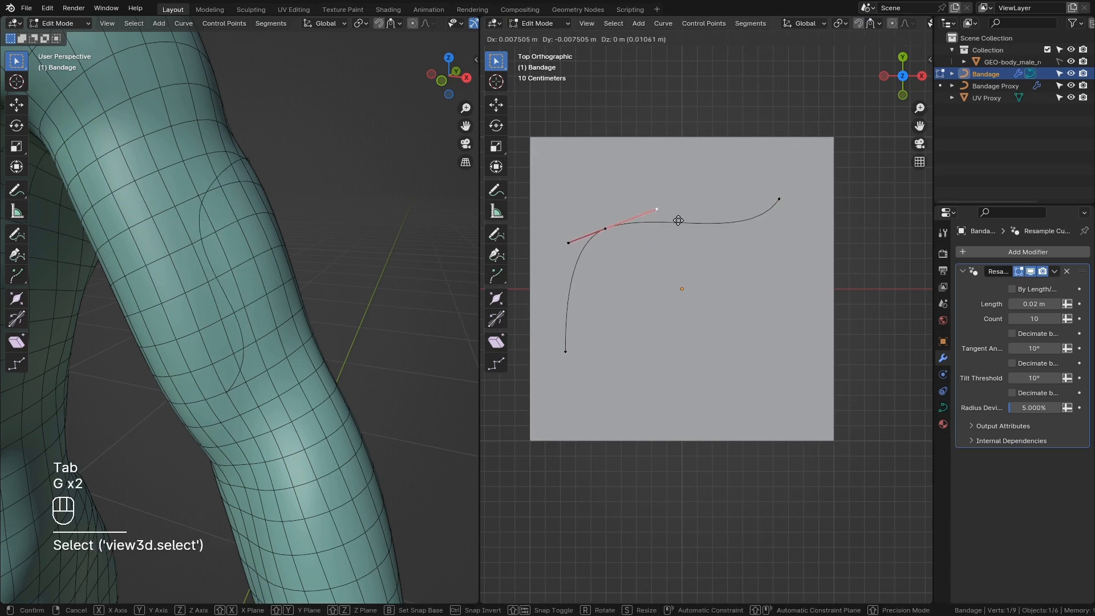
pyautogui.click(739, 238)
pyautogui.click(780, 201)
pyautogui.press('g')
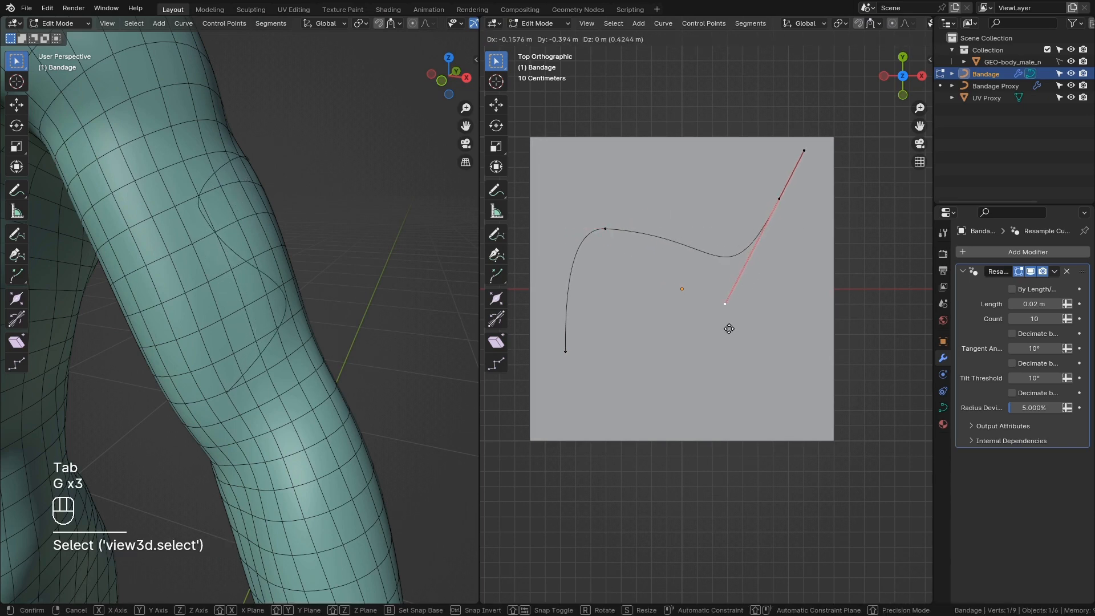
pyautogui.click(718, 350)
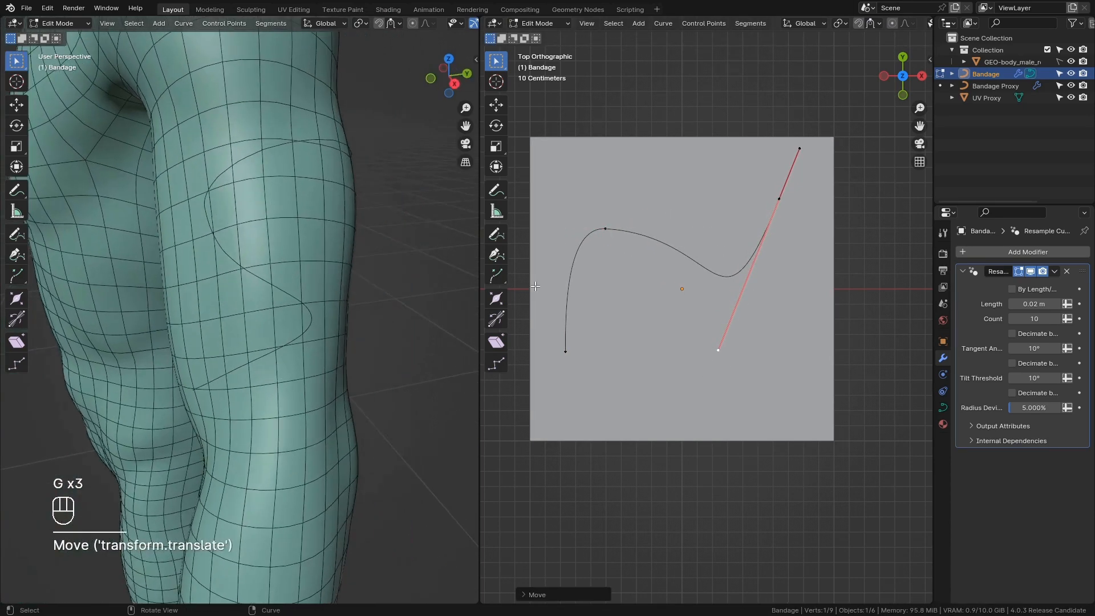
# Move and rotate the lower end point of the Bandage curve, then extend its handle outward to round the lower bend.
pyautogui.click(565, 352)
pyautogui.press('g')
pyautogui.click(606, 366)
pyautogui.press('r')
pyautogui.click(671, 320)
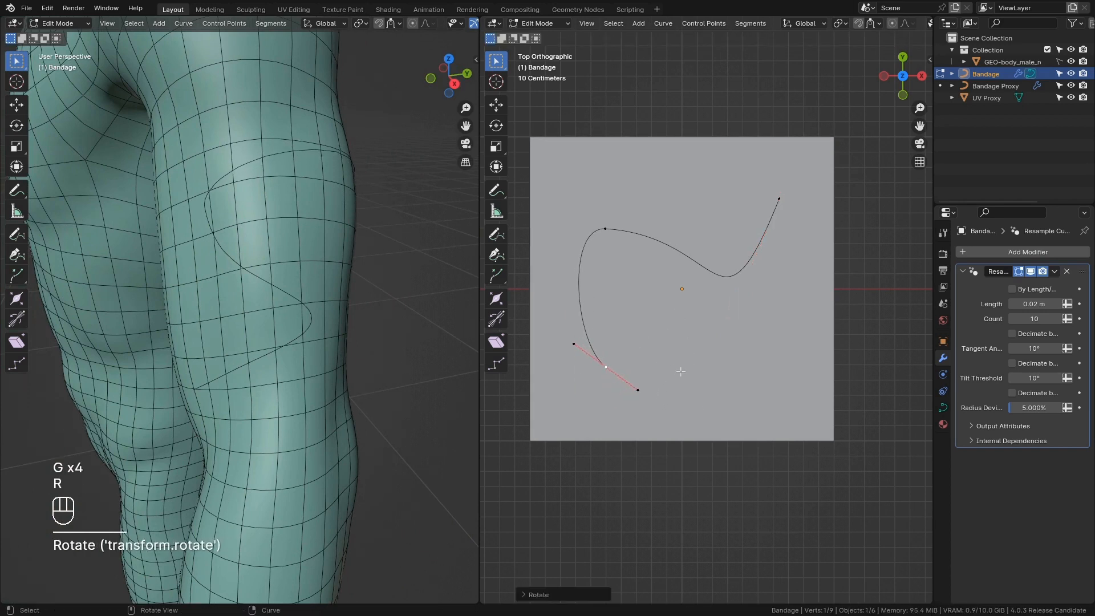
pyautogui.press('g')
pyautogui.click(699, 316)
pyautogui.click(602, 348)
pyautogui.press('g')
pyautogui.click(547, 363)
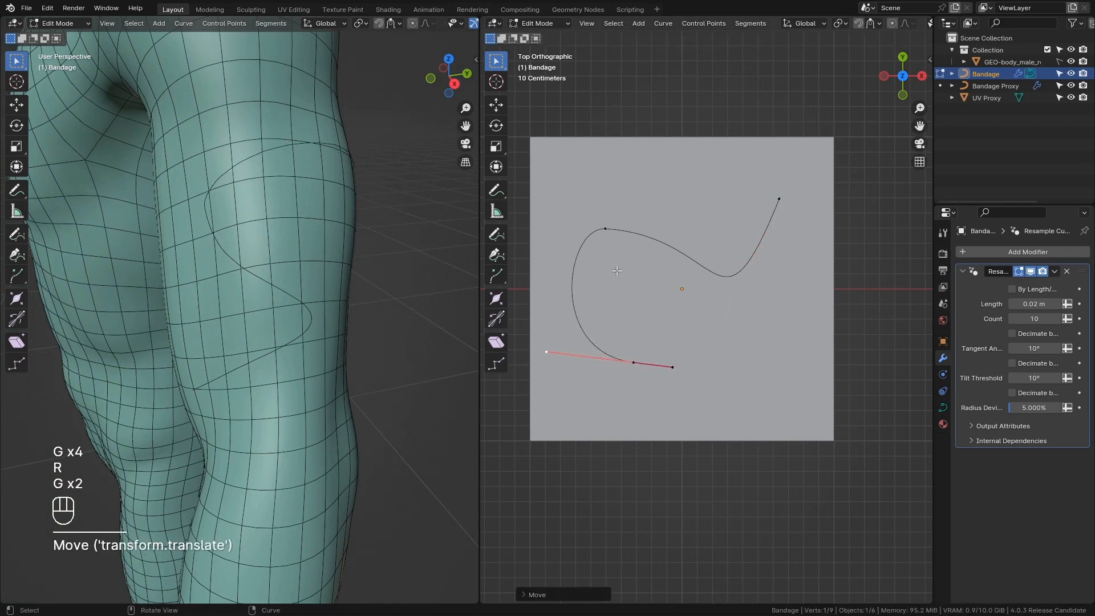
# Lengthen the middle point's handle, reposition the upper end point, and stretch its inner handle toward the plane's lower edge.
pyautogui.click(625, 240)
pyautogui.click(719, 239)
pyautogui.press('g')
pyautogui.click(764, 214)
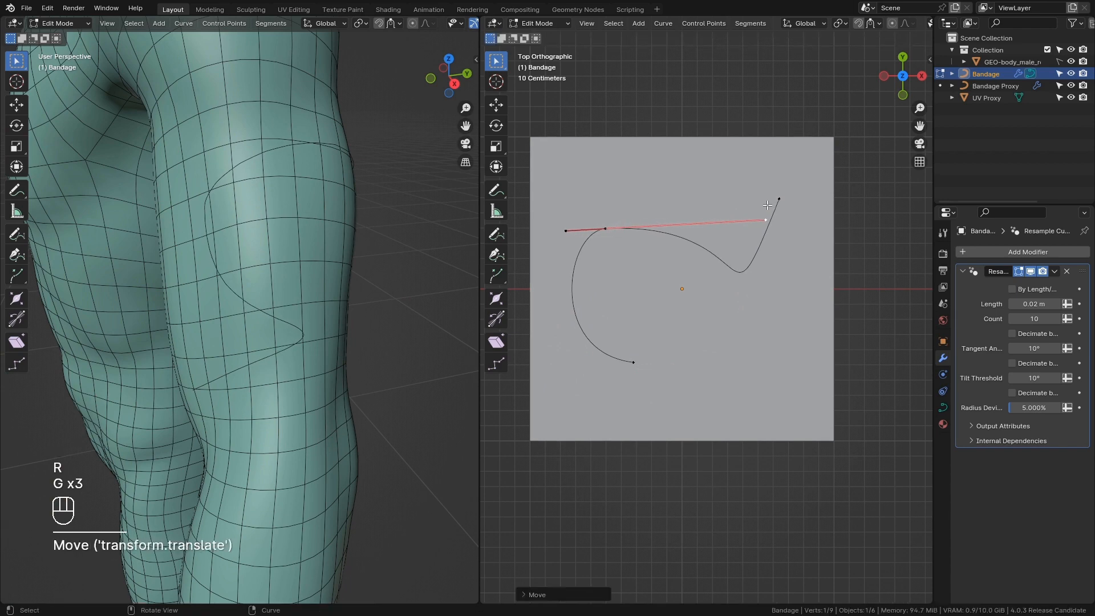
pyautogui.click(779, 201)
pyautogui.press('g')
pyautogui.click(801, 242)
pyautogui.click(734, 354)
pyautogui.press('g')
pyautogui.click(662, 447)
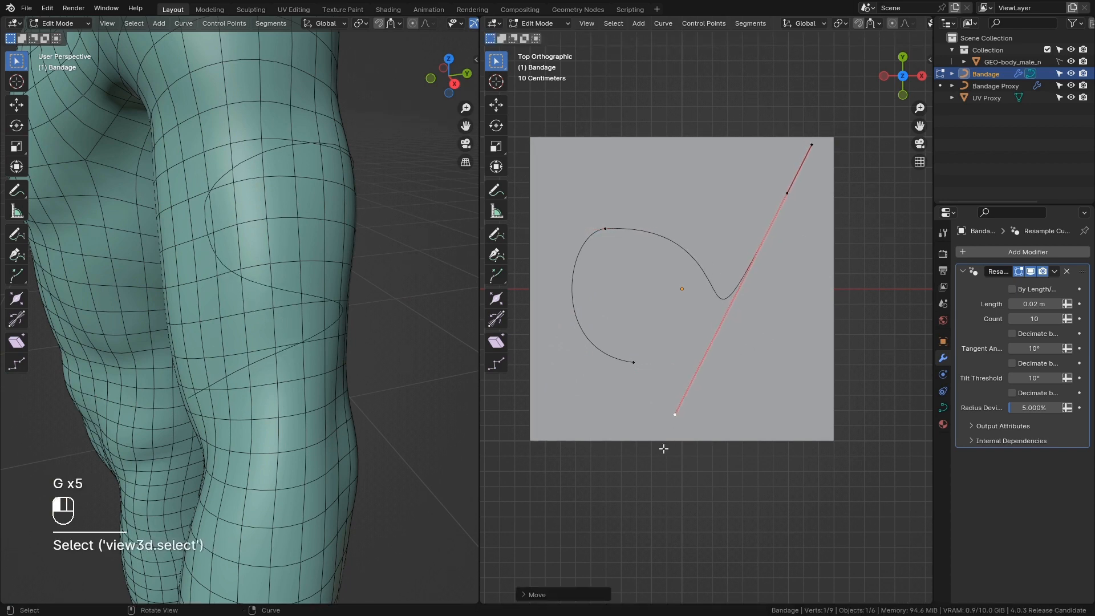
# Check the curve on the arm and try moving the upper end point's long handle once more.
pyautogui.moveTo(336, 323); pyautogui.dragTo(242, 312, button='middle')
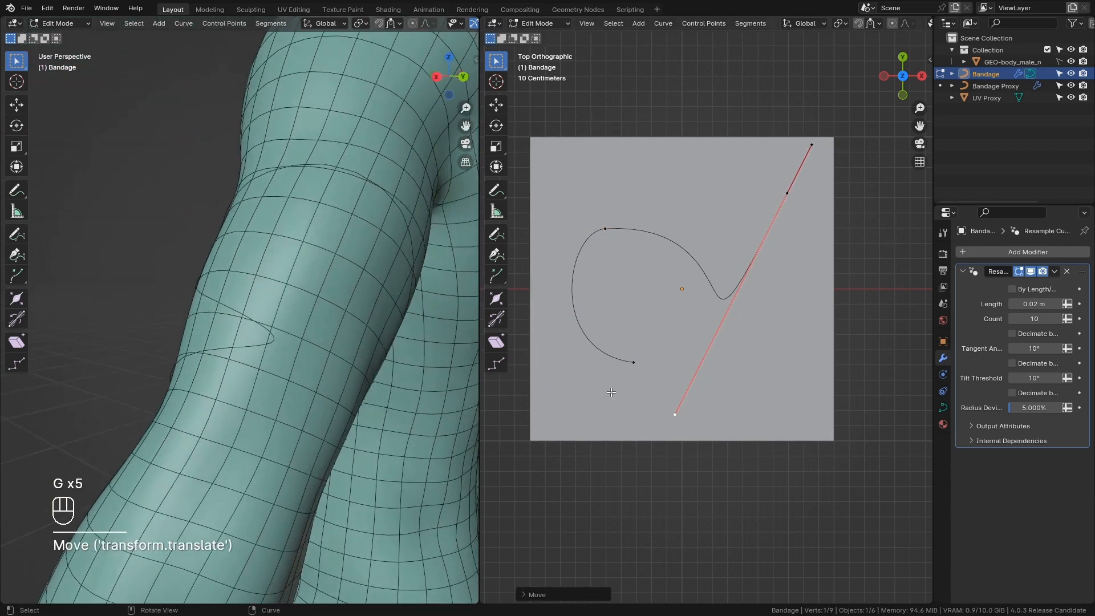
pyautogui.press('g')
pyautogui.click(638, 403)
pyautogui.hotkey('ctrl', 'z')
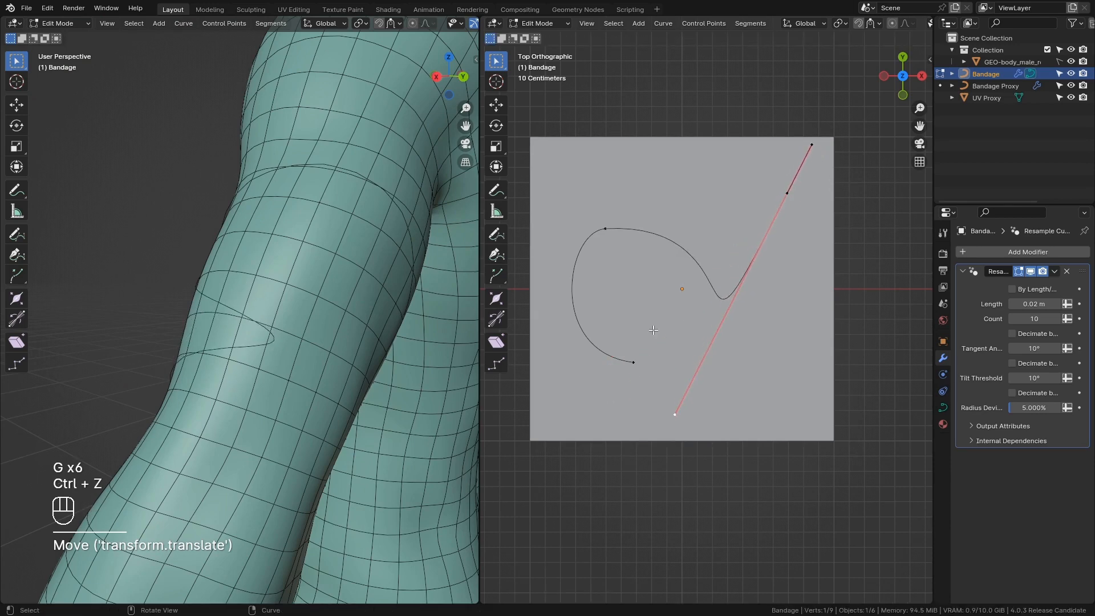
# Delete all control points of the Bandage curve.
pyautogui.scroll(-3, 661, 331)
pyautogui.press('Tab')
pyautogui.press('Tab')
pyautogui.press('a')
pyautogui.press('x')
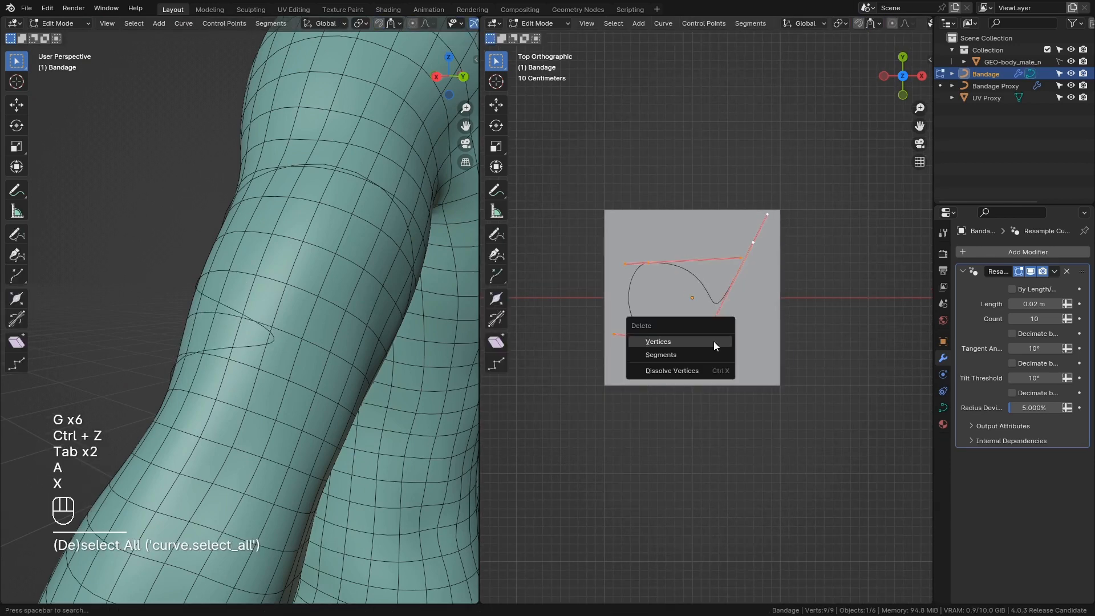
pyautogui.click(713, 341)
# Draw a freehand Bezier stroke diagonally up across the UV Proxy plane, leave Edit Mode, and check it on the arm.
pyautogui.scroll(2, 649, 356)
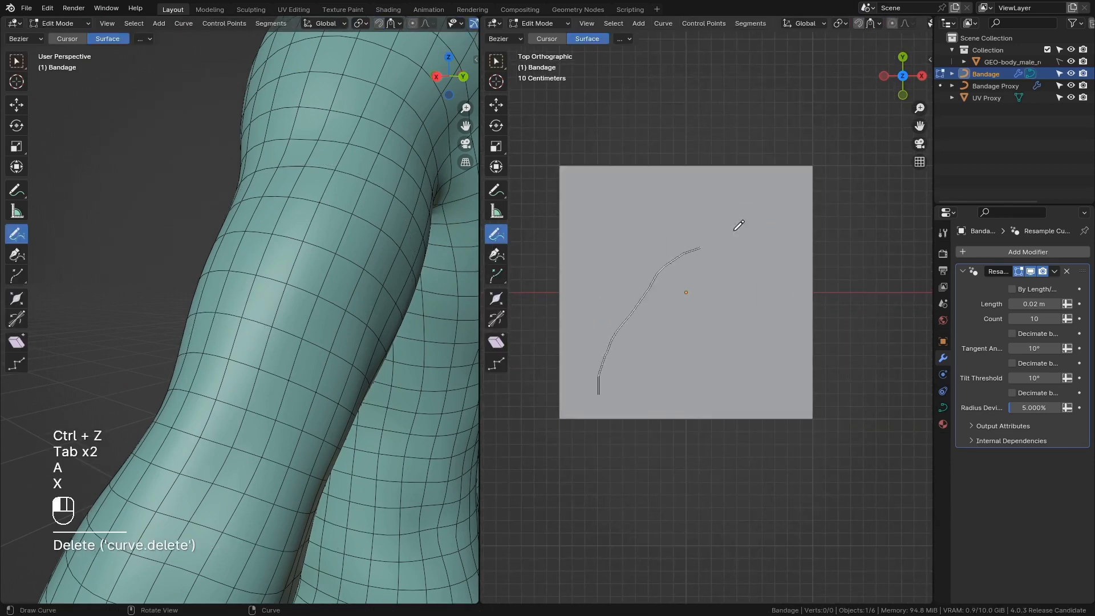
pyautogui.moveTo(734, 229); pyautogui.dragTo(735, 229)
pyautogui.press('Tab')
pyautogui.moveTo(285, 311); pyautogui.dragTo(372, 276, button='middle')
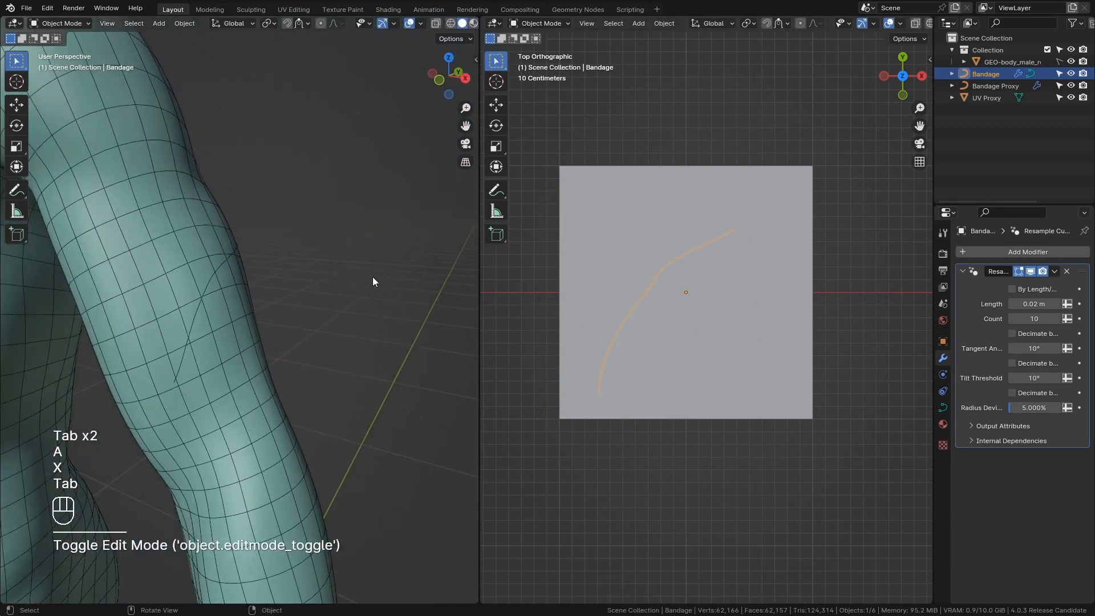
# Apply the Curve to Mesh asset from Mesh Generation to the Bandage Proxy object on the arm.
pyautogui.click(813, 181)
pyautogui.click(494, 23)
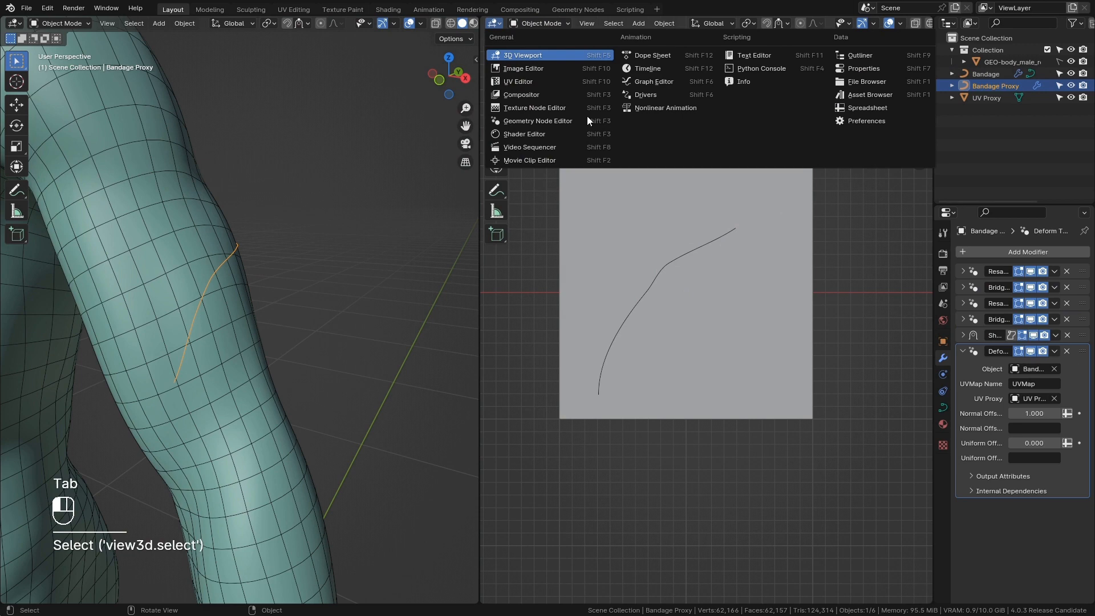
pyautogui.click(857, 96)
pyautogui.click(536, 114)
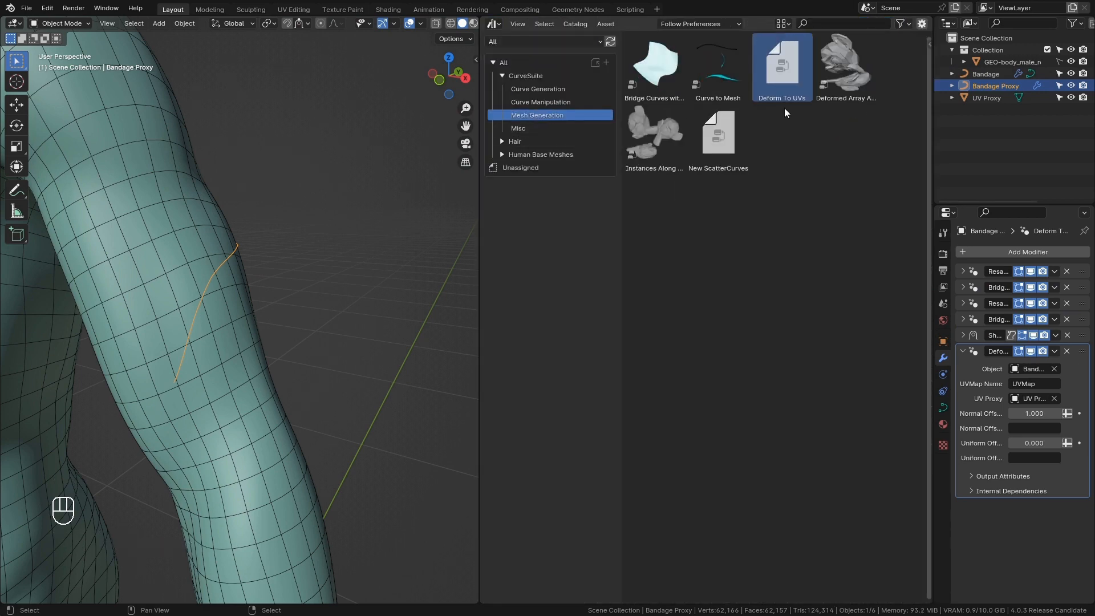
pyautogui.moveTo(735, 69); pyautogui.dragTo(234, 255)
pyautogui.scroll(-10, 349, 318)
pyautogui.moveTo(321, 316); pyautogui.dragTo(297, 327, button='middle')
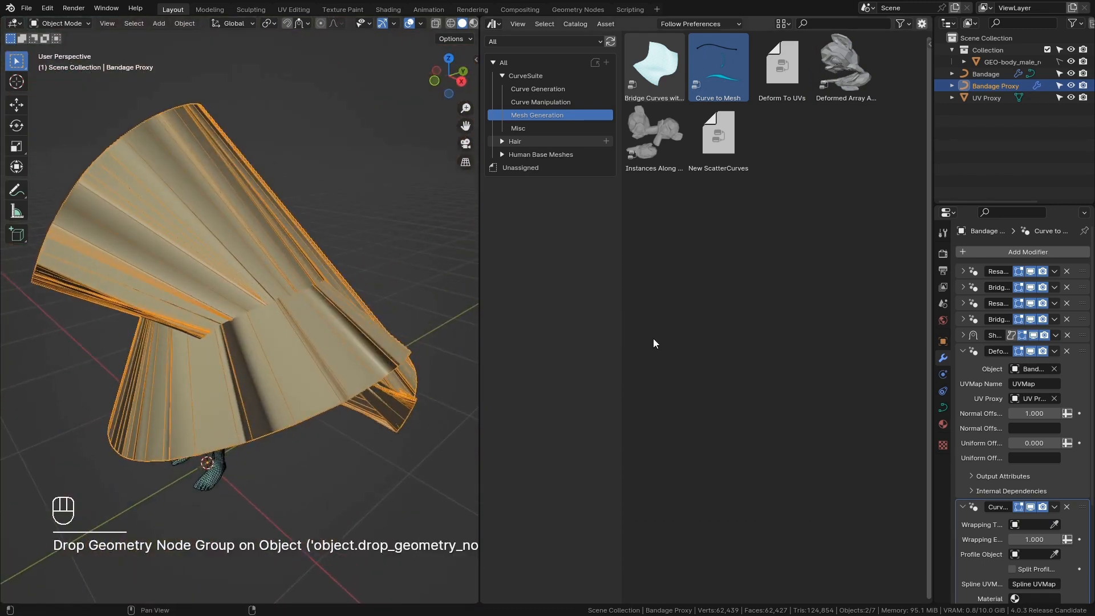
# Collapse the Deform To UVs modifier and set the Curve to Mesh scale to 0.02 on X, Y and Z.
pyautogui.click(963, 350)
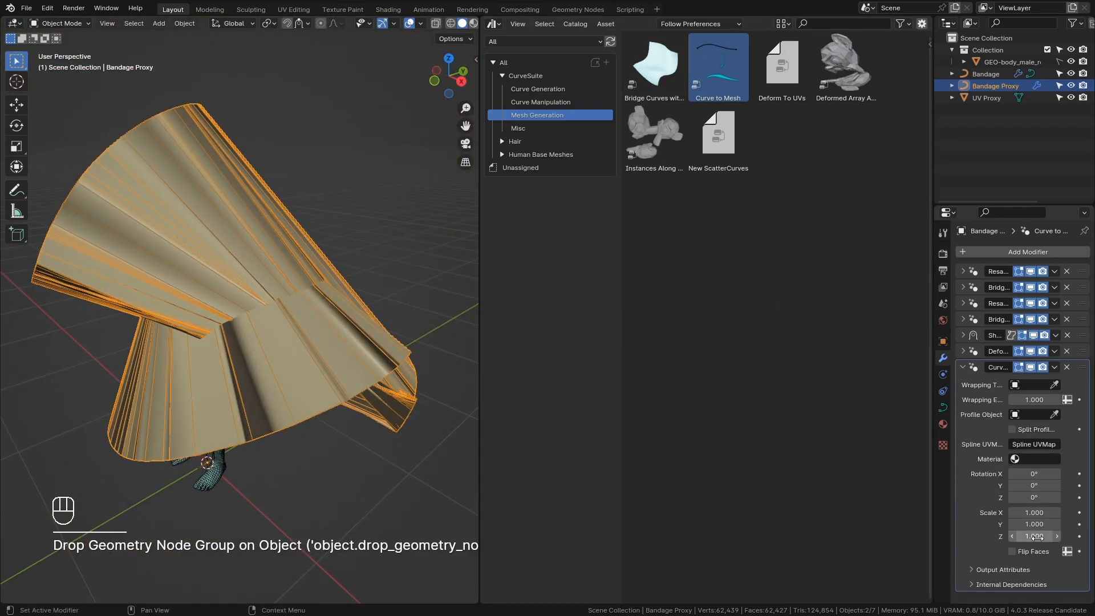
pyautogui.keyDown('shift'); pyautogui.moveTo(1038, 536); pyautogui.dragTo(1027, 512); pyautogui.keyUp('shift')
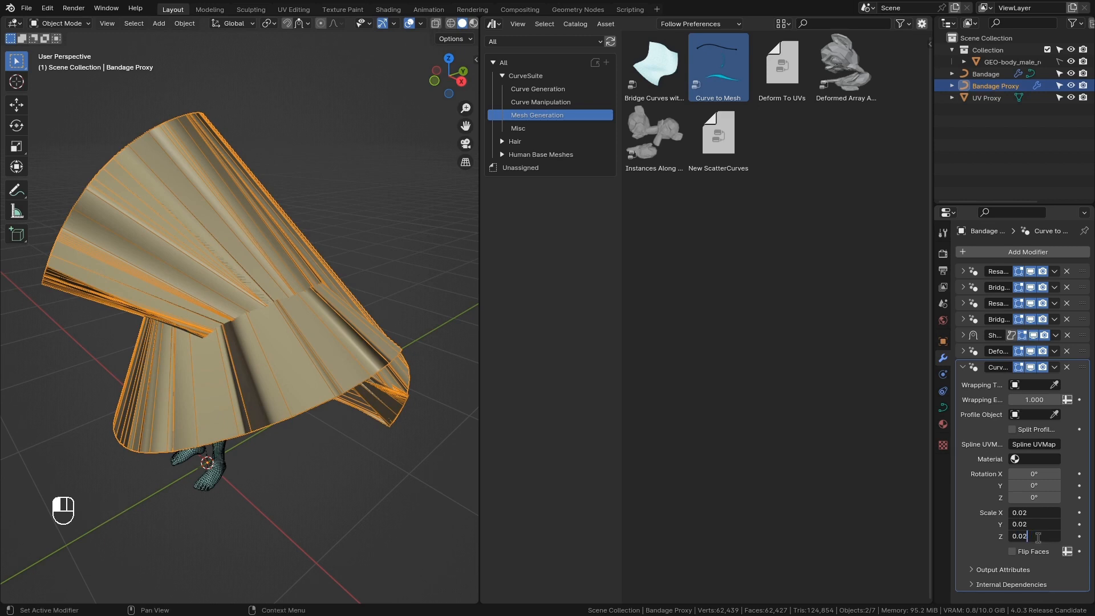
pyautogui.write('0.02')
pyautogui.press('Return')
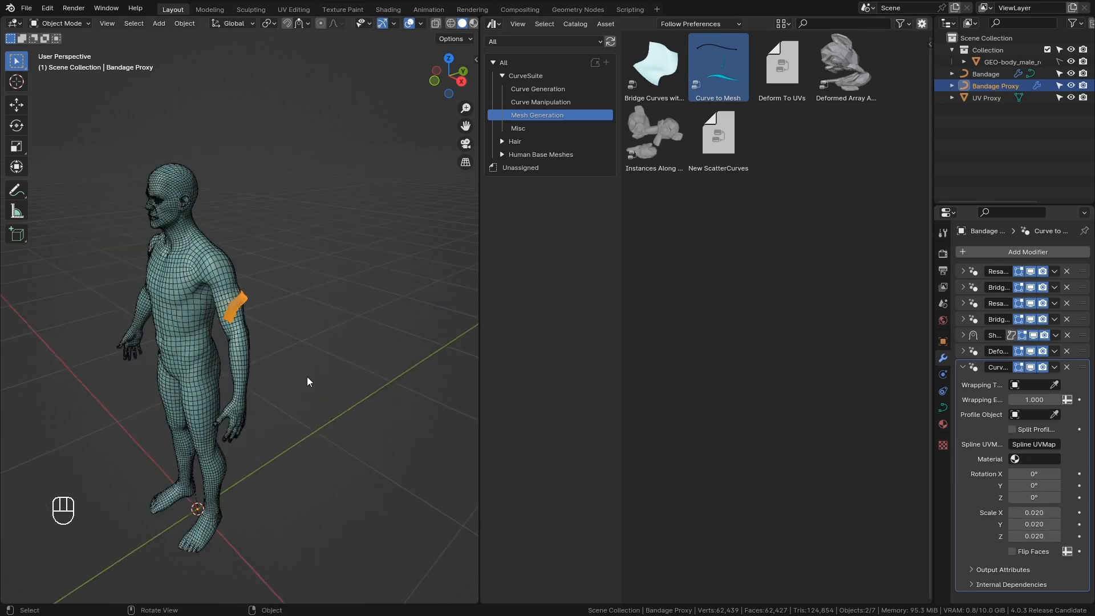
pyautogui.press('KP_Decimal')
# Bring back the top-view 3D viewport and select the lower end control point of the Bandage curve in Edit Mode.
pyautogui.click(497, 28)
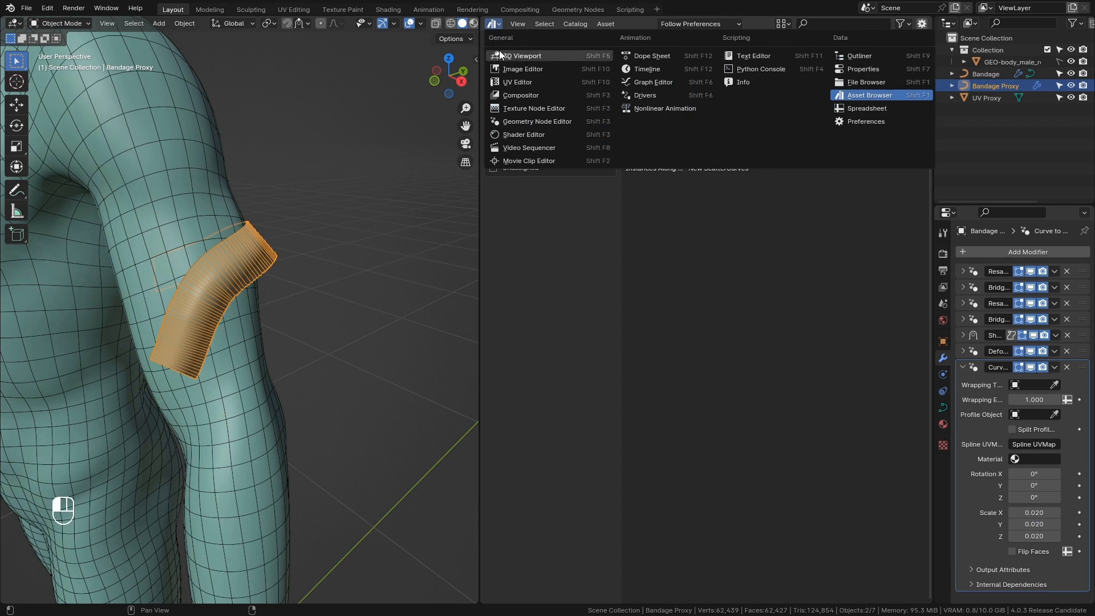
pyautogui.click(498, 50)
pyautogui.click(673, 267)
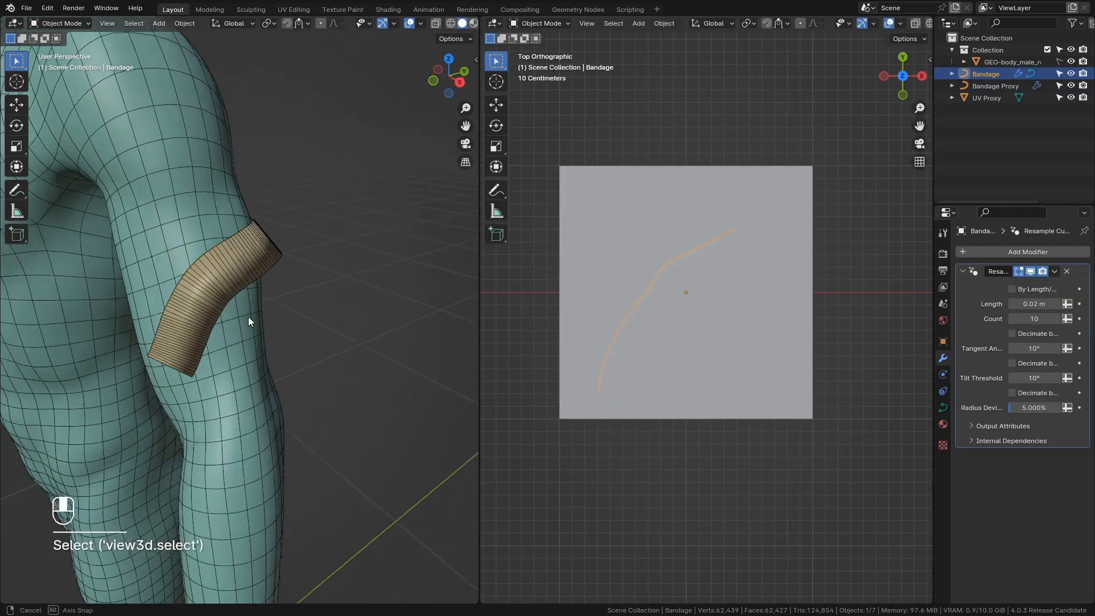
pyautogui.click(257, 285)
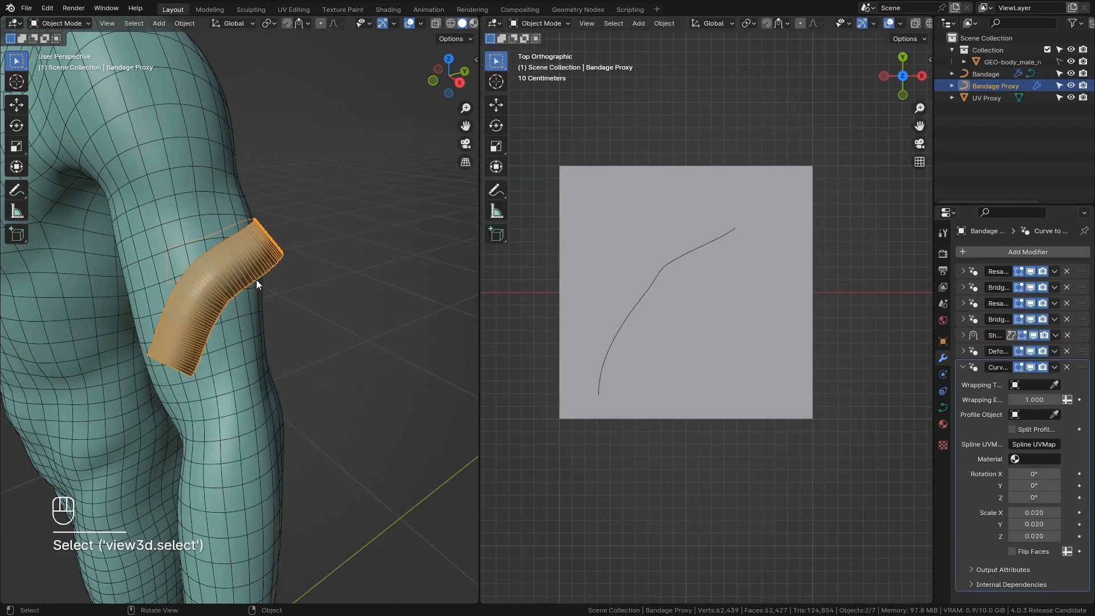
pyautogui.click(986, 71)
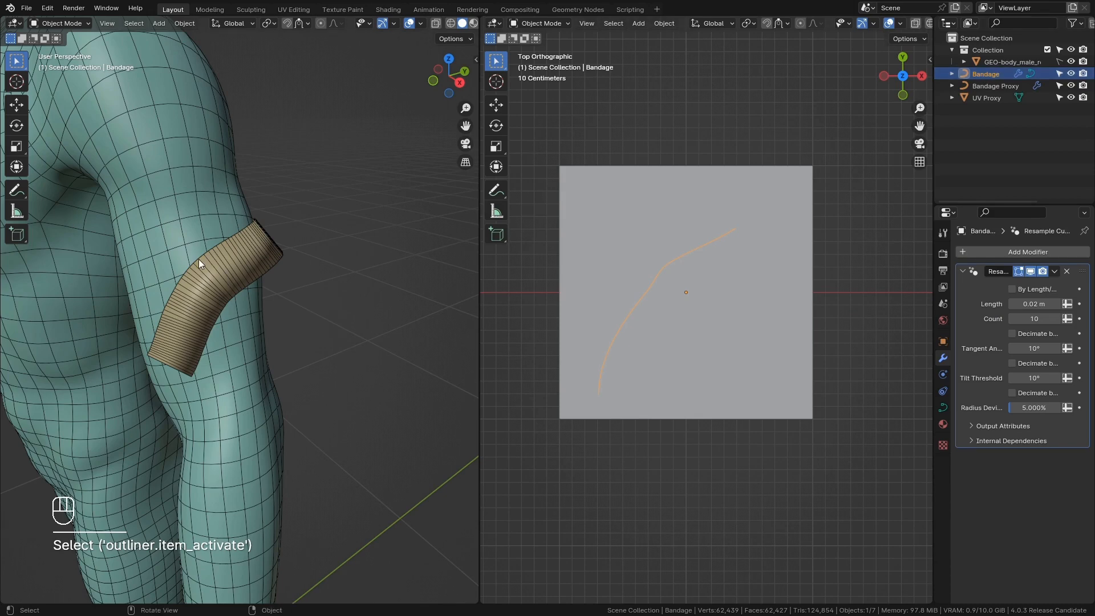
pyautogui.moveTo(198, 259); pyautogui.dragTo(191, 310, button='middle')
pyautogui.press('Tab')
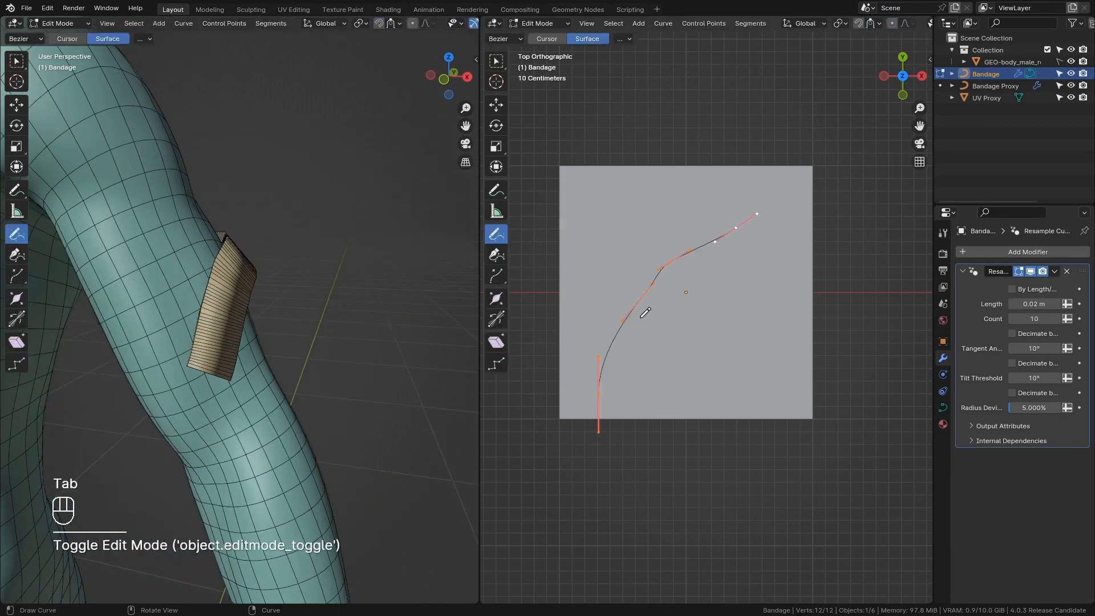
pyautogui.click(496, 61)
pyautogui.scroll(2, 571, 365)
pyautogui.click(552, 431)
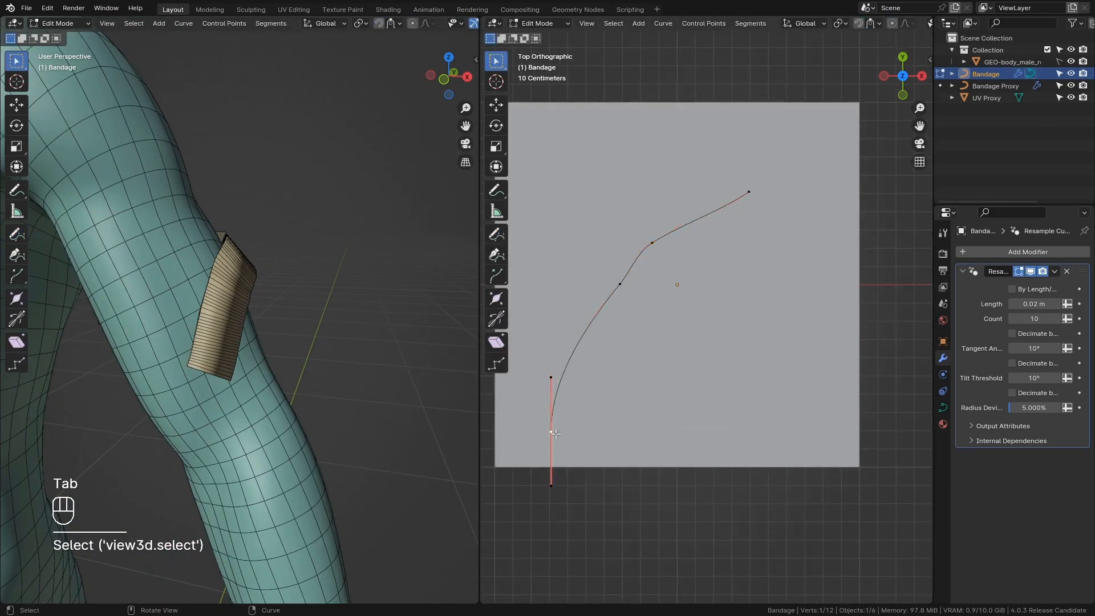
# Try tilting only the lower end control point of the Bandage curve.
pyautogui.keyDown('shift'); pyautogui.moveTo(554, 445); pyautogui.dragTo(627, 363, button='middle'); pyautogui.keyUp('shift')
pyautogui.scroll(3, 627, 365)
pyautogui.hotkey('ctrl', 't')
pyautogui.click(865, 222)
pyautogui.hotkey('ctrl', 'z')
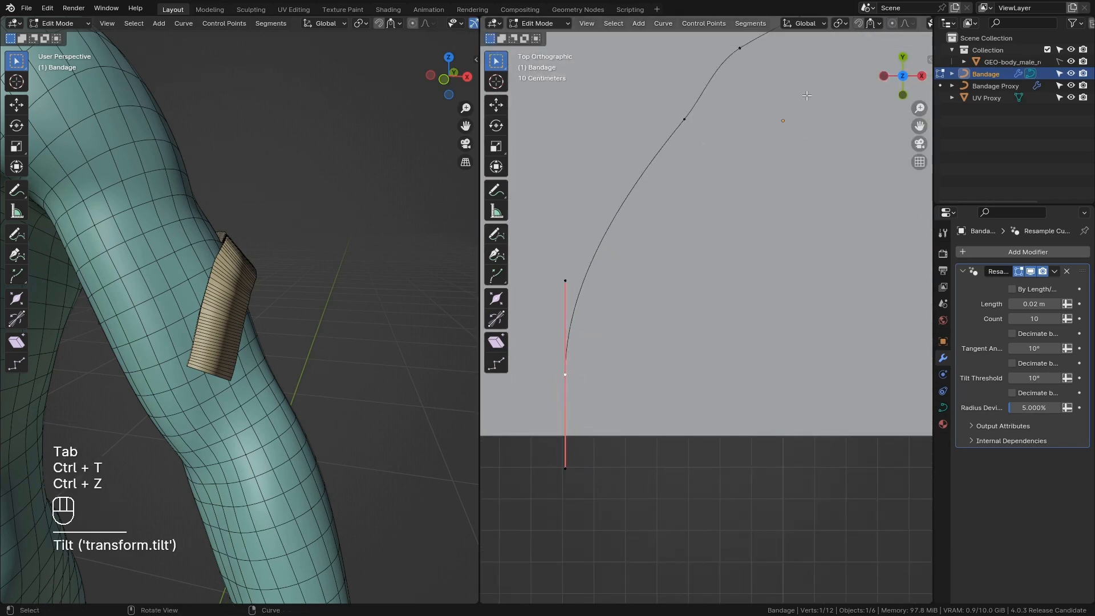
# Turn on proportional editing and try tilting the Bandage curve from its lower end point with smooth falloff, undoing the tilt.
pyautogui.click(893, 22)
pyautogui.moveTo(379, 191); pyautogui.dragTo(92, 254, button='middle')
pyautogui.hotkey('ctrl', 't')
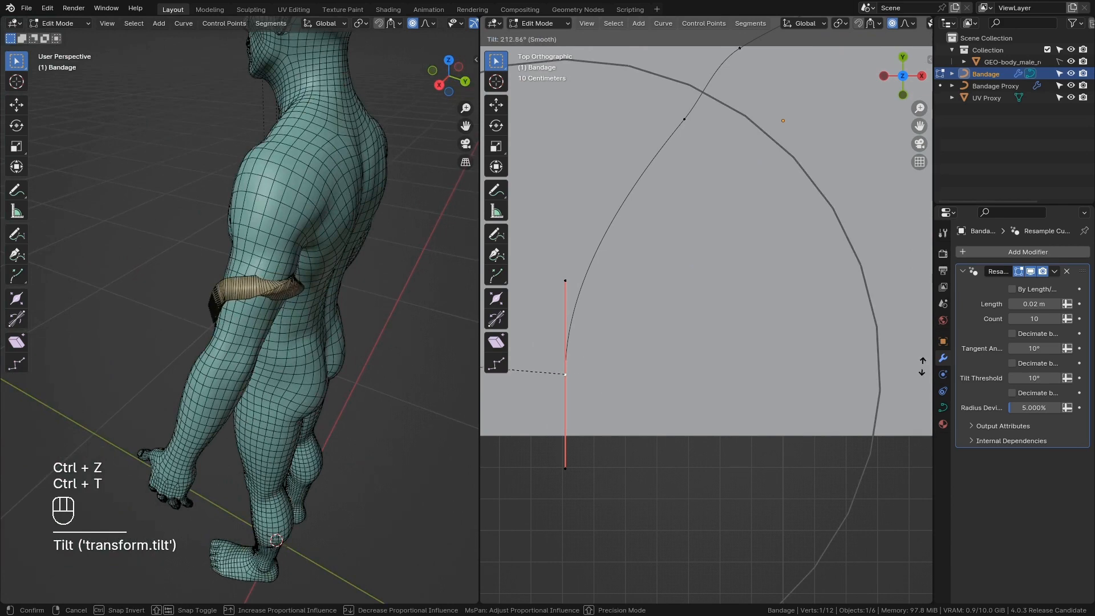
pyautogui.click(791, 102)
pyautogui.hotkey('ctrl', 'z')
pyautogui.scroll(-4, 787, 117)
pyautogui.keyDown('shift'); pyautogui.moveTo(793, 134); pyautogui.dragTo(750, 163, button='middle'); pyautogui.keyUp('shift')
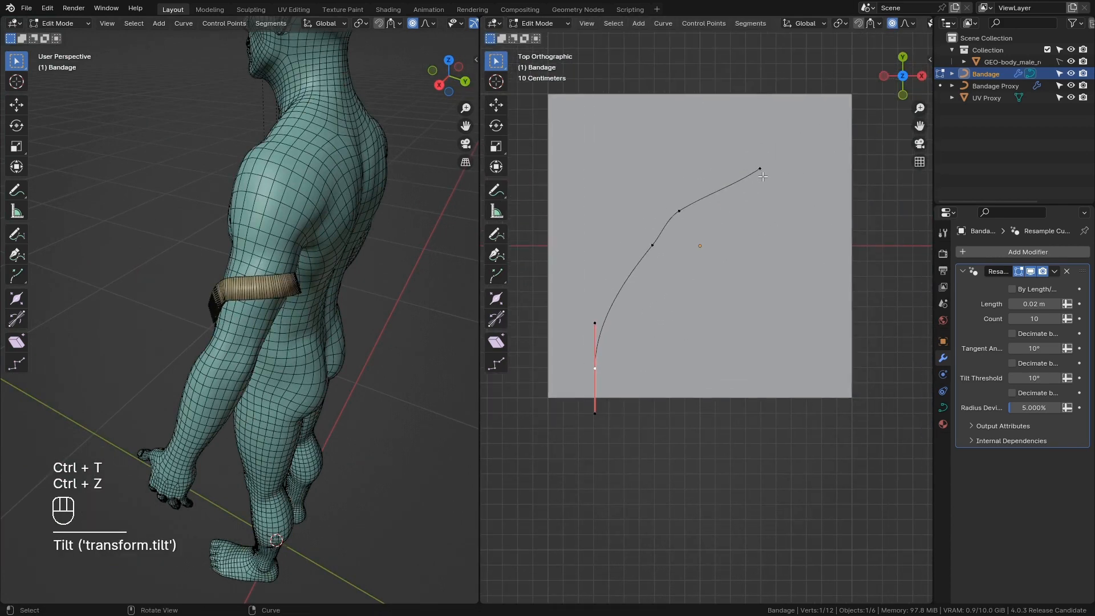
# Try tilting the Bandage curve from its upper end control point with proportional falloff, and undo the tilt.
pyautogui.click(761, 170)
pyautogui.hotkey('ctrl', 't')
pyautogui.click(666, 308)
pyautogui.moveTo(274, 308); pyautogui.dragTo(219, 310, button='middle')
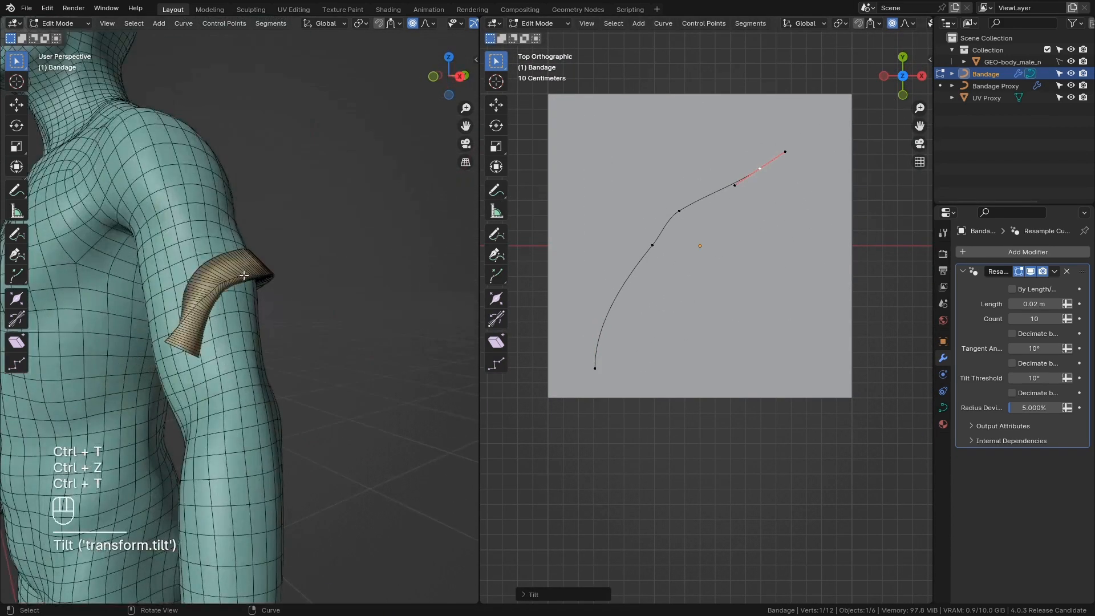
pyautogui.hotkey('ctrl', 'z')
# Try changing the curve radius at the upper end control point with Shrink/Fatten, and undo the change.
pyautogui.hotkey('alt', 's')
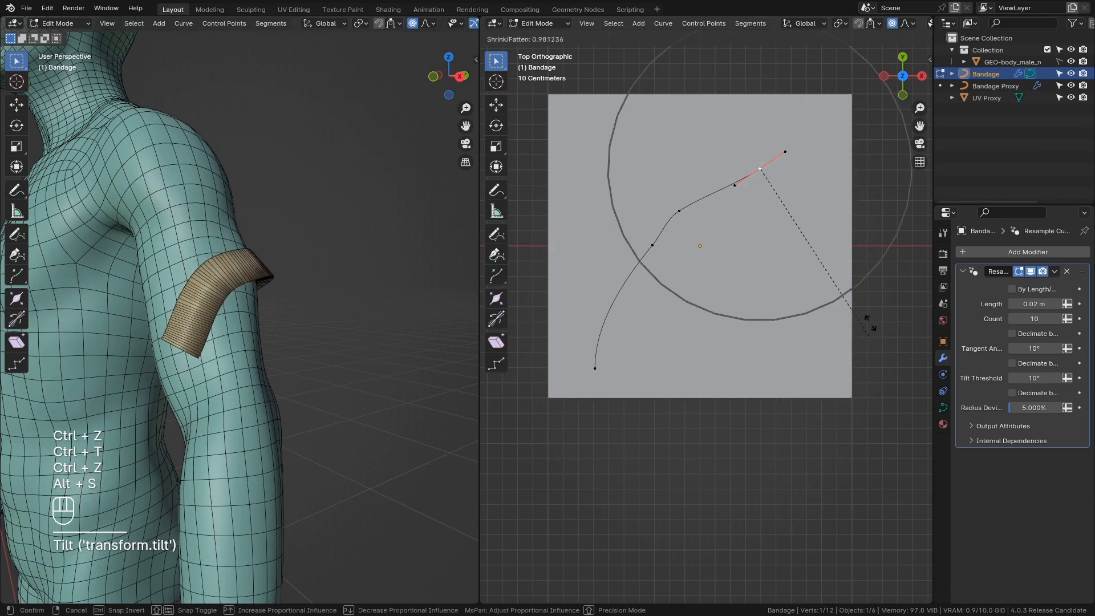
pyautogui.click(542, 481)
pyautogui.hotkey('ctrl', 'z')
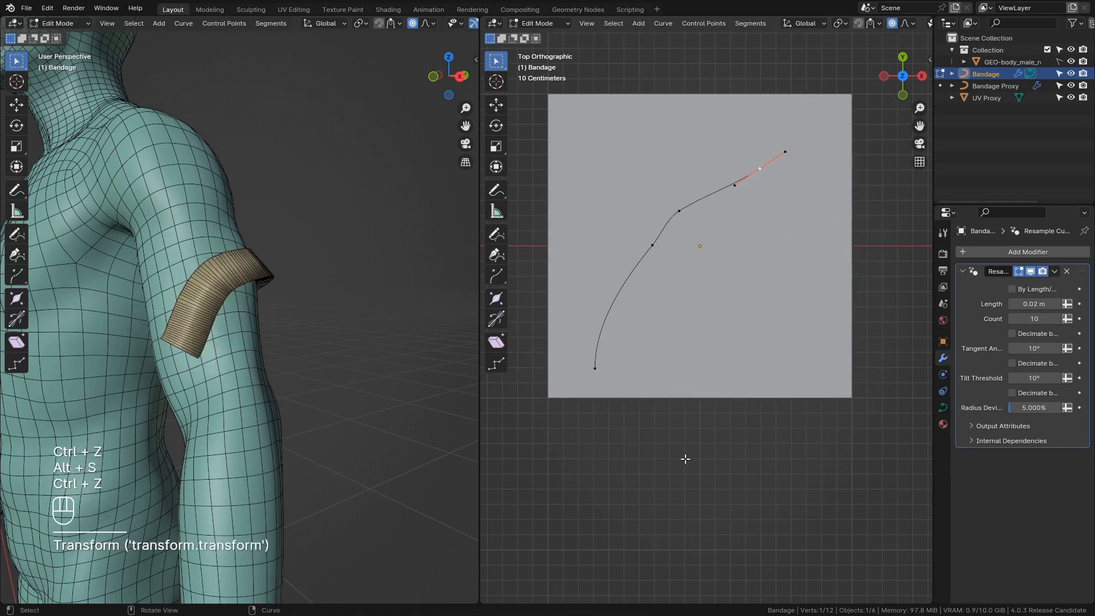
# Return to Object Mode, select the Bandage Proxy on the arm and widen the properties area to show its full modifier names.
pyautogui.press('Tab')
pyautogui.keyDown('shift'); pyautogui.moveTo(608, 253); pyautogui.dragTo(788, 269, button='middle'); pyautogui.keyUp('shift')
pyautogui.scroll(-3, 668, 252)
pyautogui.scroll(2, 606, 293)
pyautogui.moveTo(268, 260); pyautogui.dragTo(359, 306, button='middle')
pyautogui.scroll(3, 342, 297)
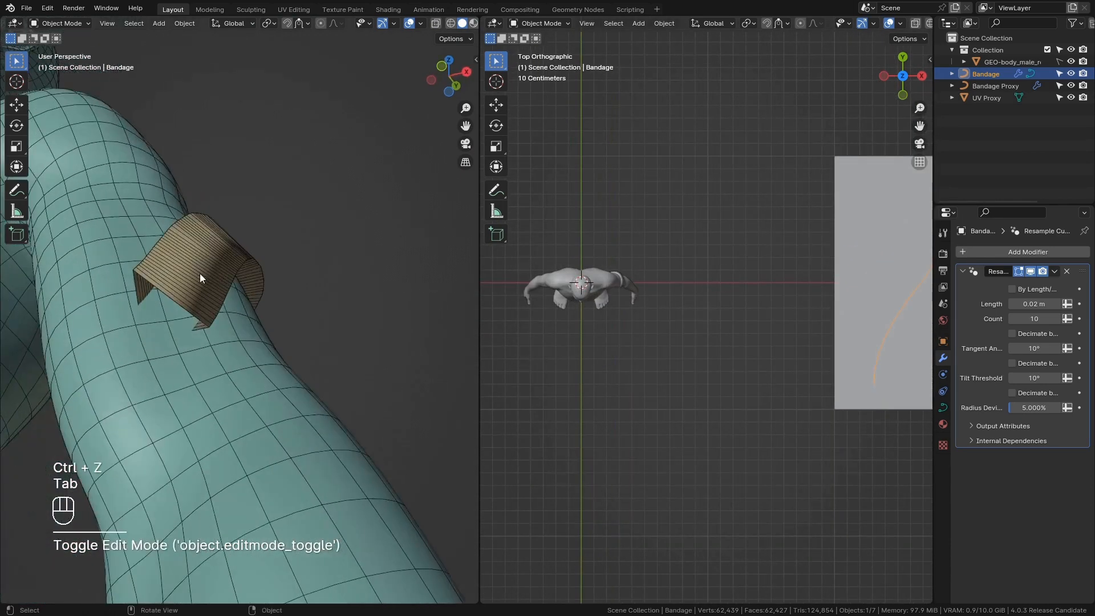
pyautogui.click(200, 272)
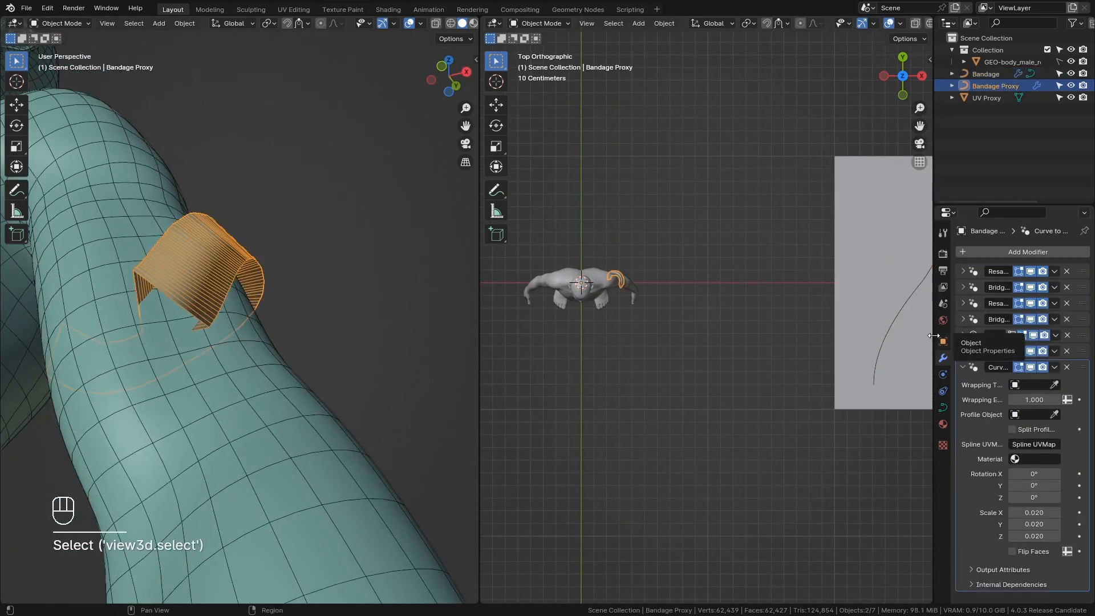
pyautogui.moveTo(933, 341); pyautogui.dragTo(870, 341)
pyautogui.scroll(-1, 243, 299)
pyautogui.moveTo(242, 299); pyautogui.dragTo(205, 242, button='middle')
# Add a NURBS path curve to the scene and move it along Y, away from the body.
pyautogui.moveTo(650, 291); pyautogui.dragTo(656, 204, button='middle')
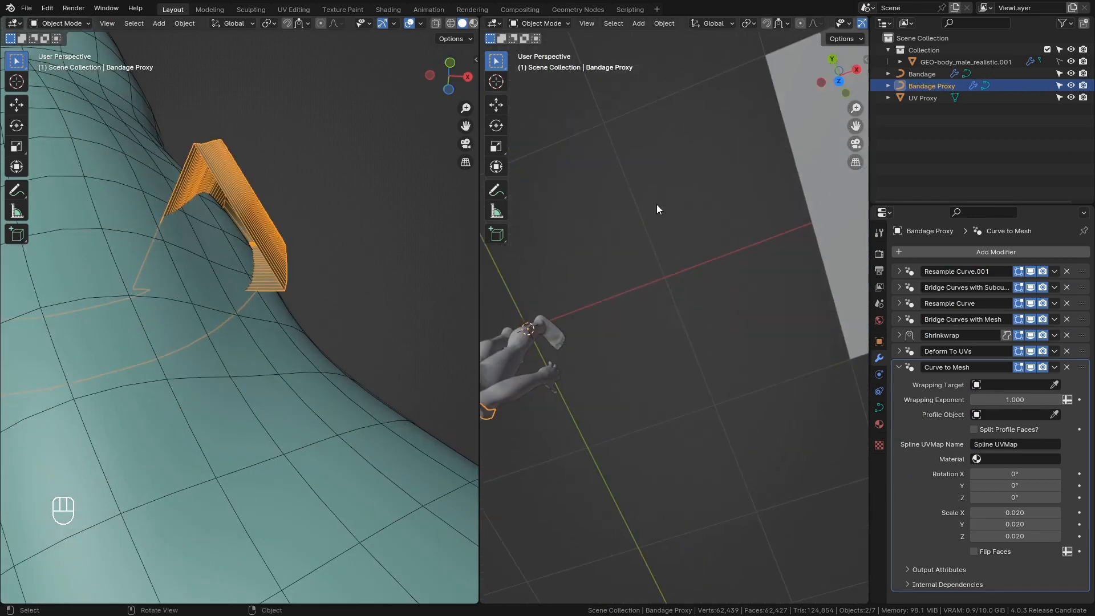
pyautogui.hotkey('shift', 'a')
pyautogui.moveTo(656, 203)
pyautogui.click(734, 256)
pyautogui.scroll(-4, 685, 288)
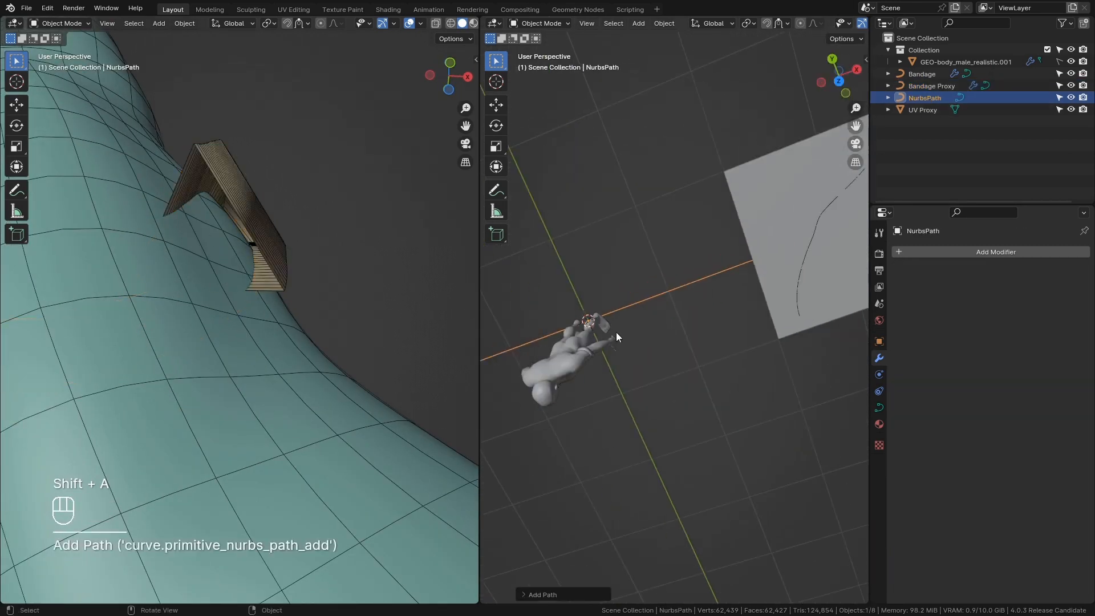
pyautogui.keyDown('shift'); pyautogui.moveTo(617, 334); pyautogui.dragTo(748, 350, button='middle'); pyautogui.keyUp('shift')
pyautogui.press('g')
pyautogui.press('y')
pyautogui.click(741, 260)
# Rename the new path object as Bandage Profile.
pyautogui.doubleClick(927, 98)
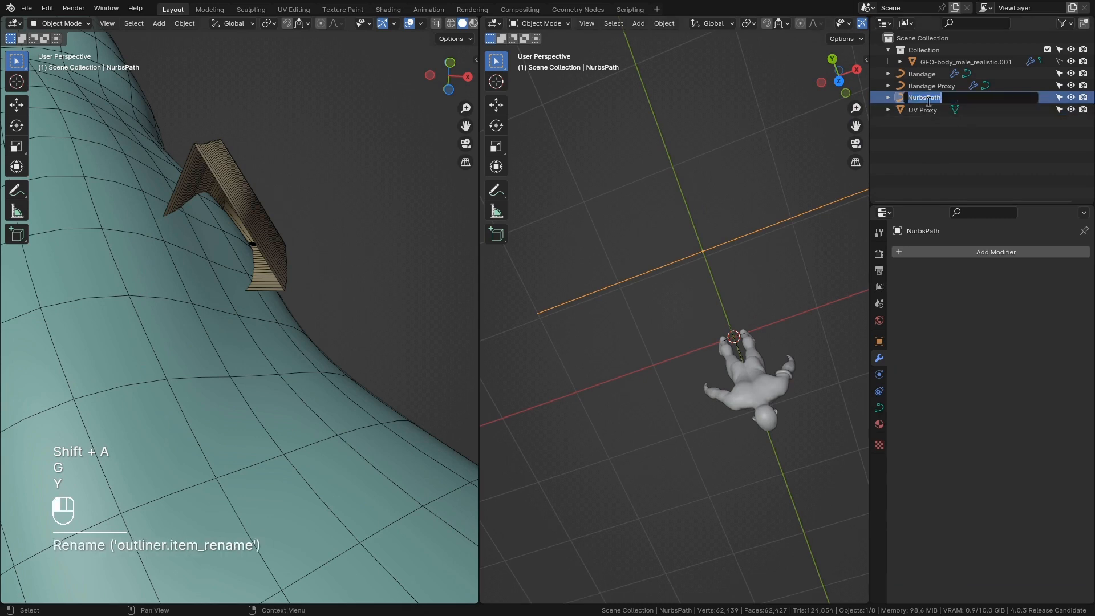
pyautogui.write('Bandage PR')
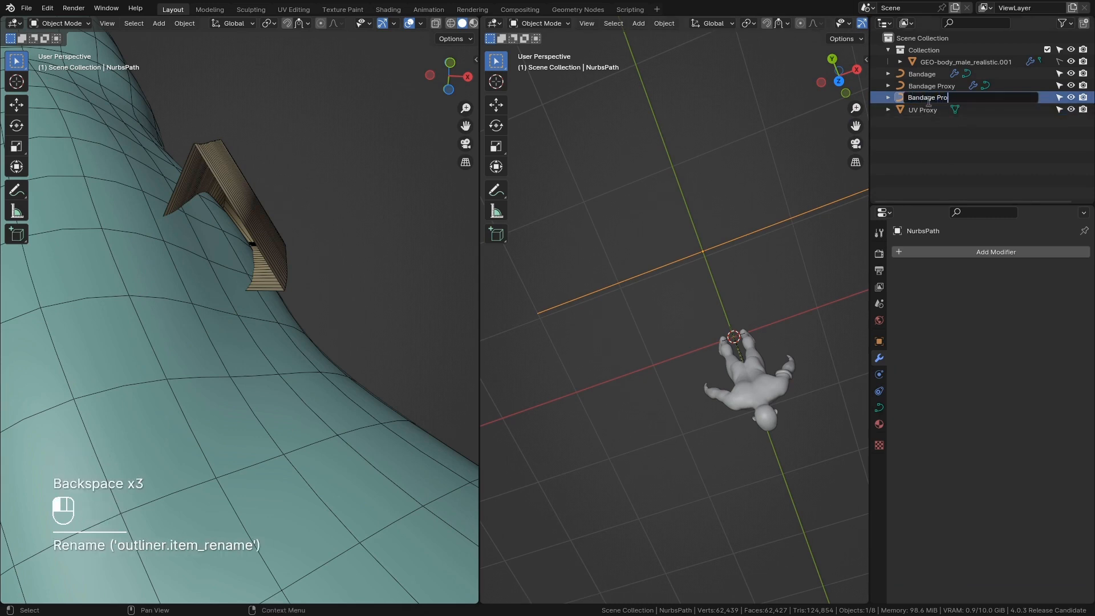
pyautogui.write('le')
pyautogui.press('Return')
# Dissolve the two intermediate control points of Bandage Profile, keeping its ends and middle, and show its curve data settings in Object Mode.
pyautogui.press('Tab')
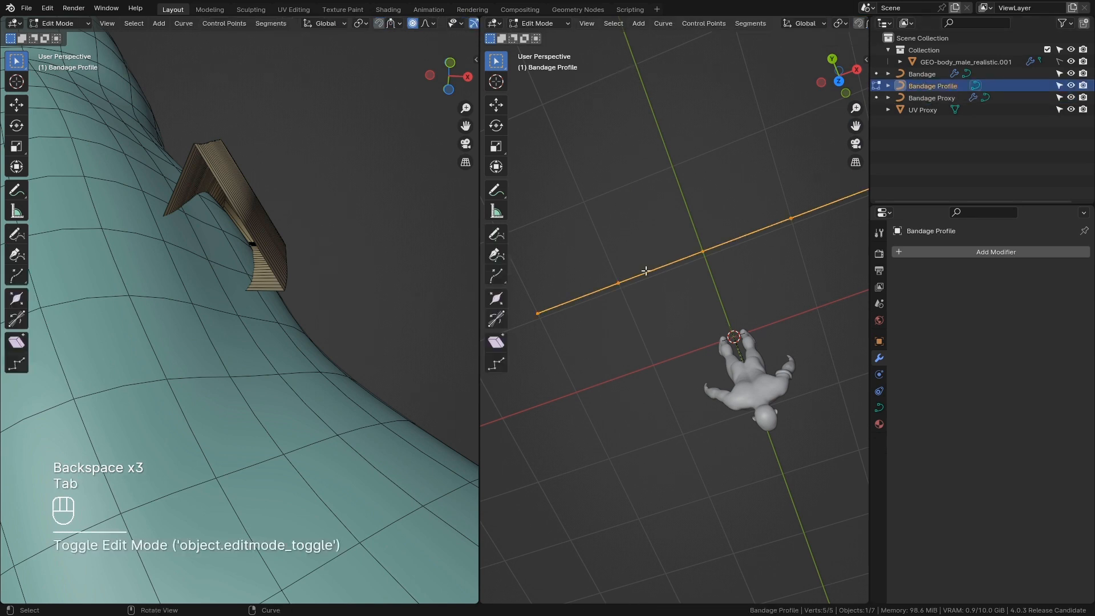
pyautogui.click(640, 296)
pyautogui.hotkey('ctrl', 'x')
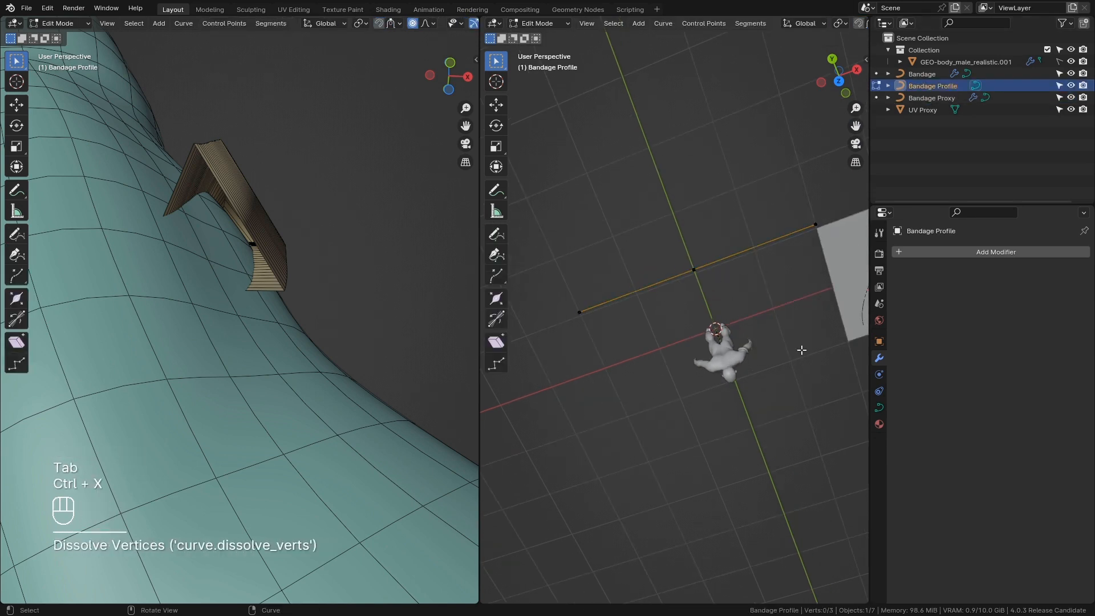
pyautogui.press('Tab')
pyautogui.click(879, 407)
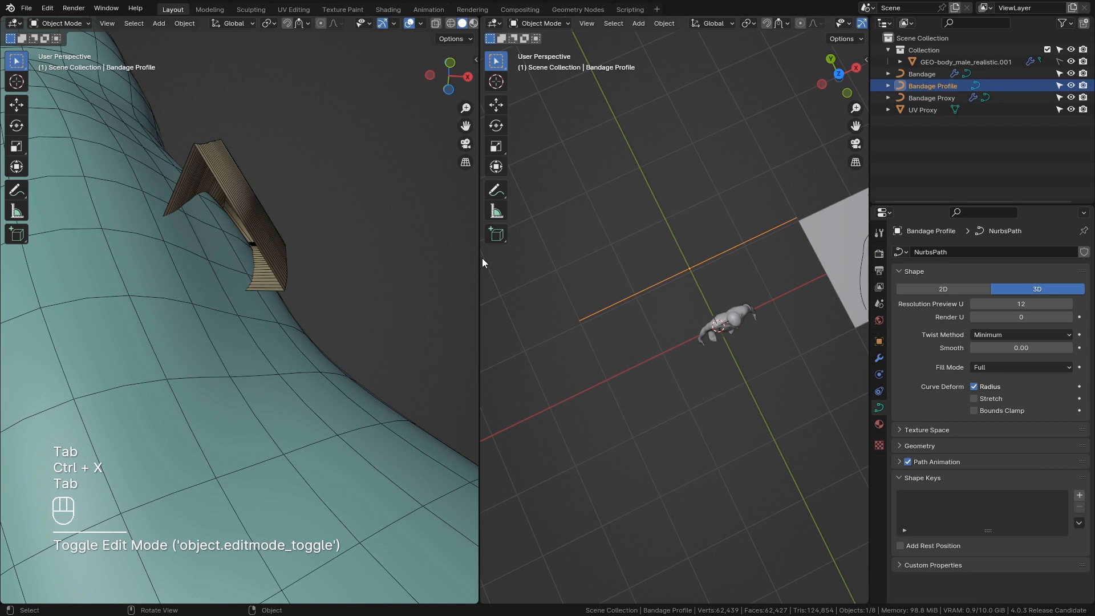
# Set Bandage Profile as the profile object of the Curve to Mesh modifier on Bandage Proxy.
pyautogui.click(333, 273)
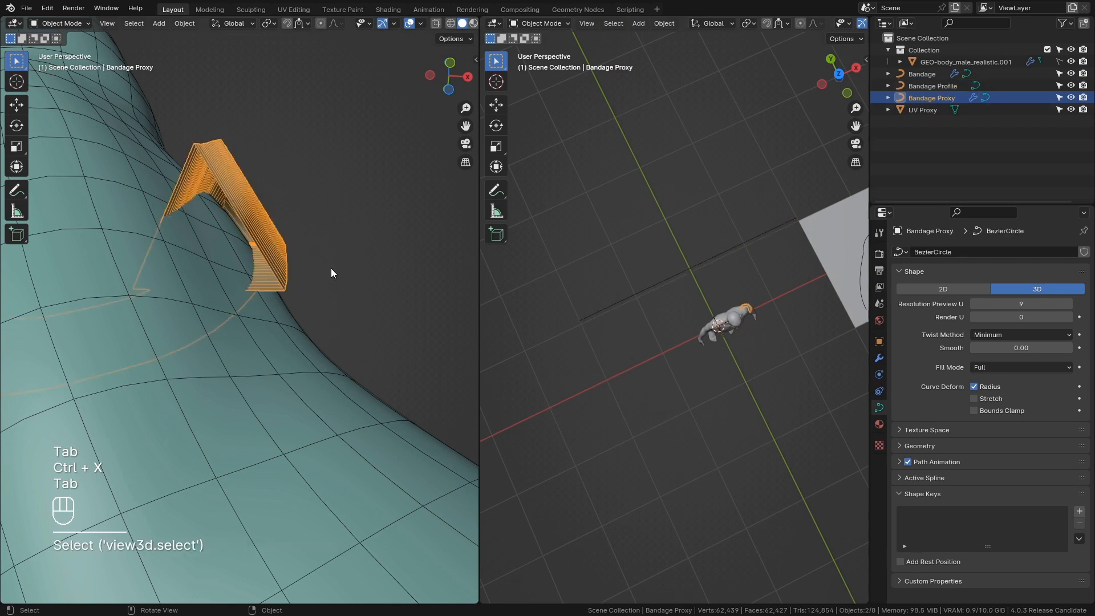
pyautogui.click(879, 359)
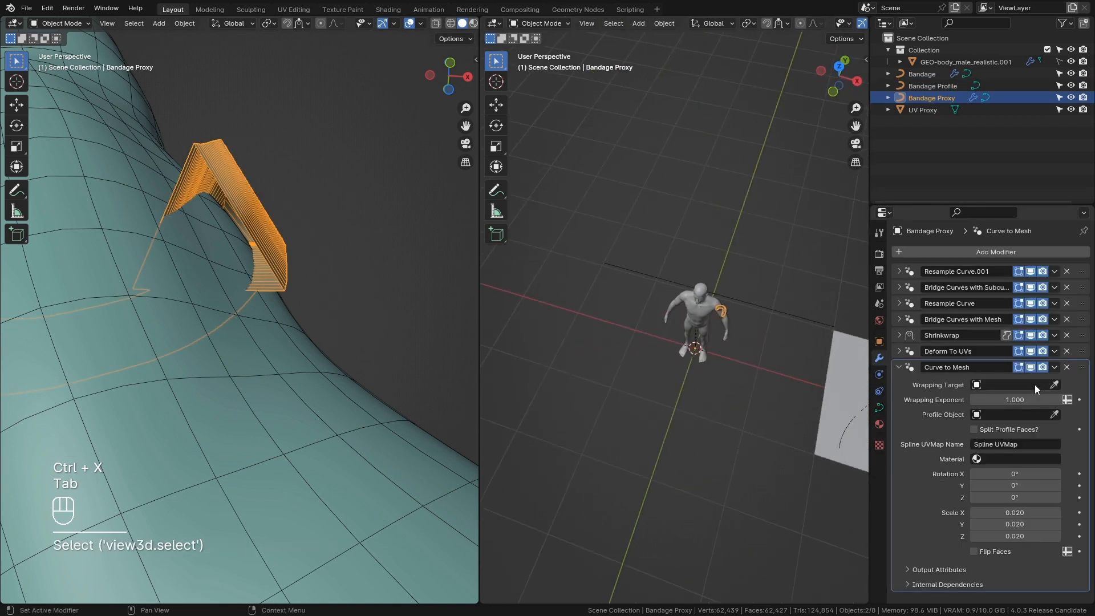
pyautogui.click(1054, 415)
pyautogui.click(246, 276)
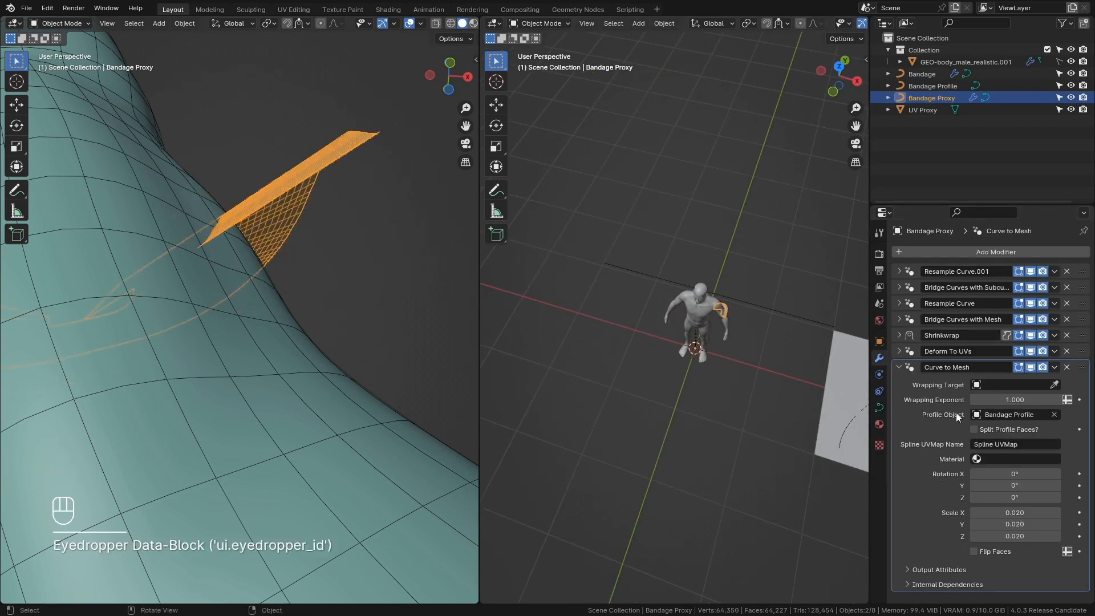
pyautogui.moveTo(194, 288); pyautogui.dragTo(239, 337, button='middle')
pyautogui.scroll(-2, 623, 396)
pyautogui.moveTo(265, 286); pyautogui.dragTo(211, 257, button='middle')
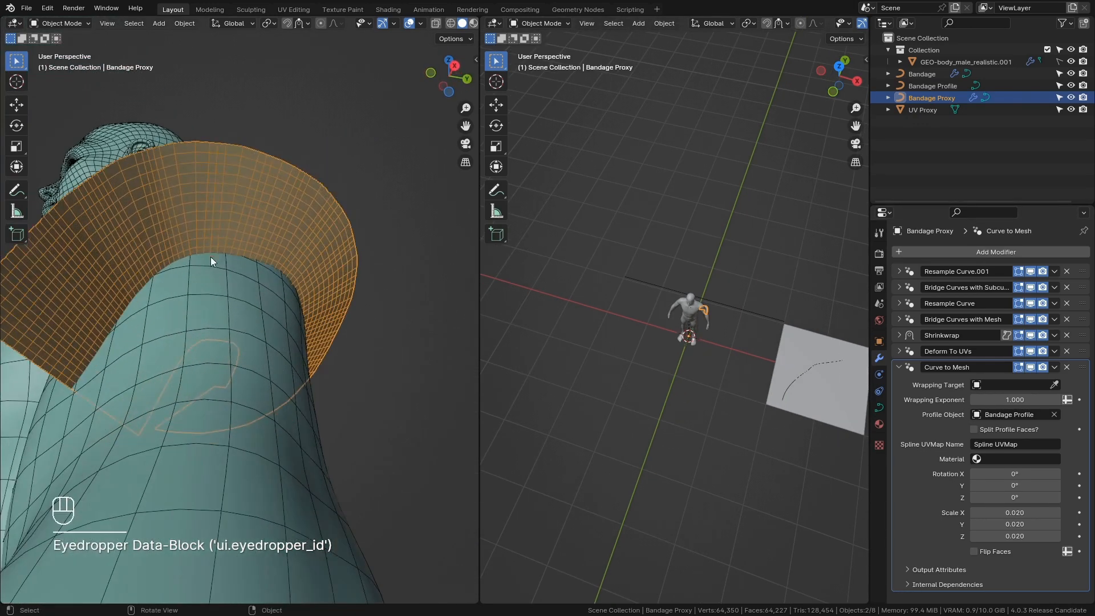
pyautogui.moveTo(112, 313); pyautogui.dragTo(239, 353, button='middle')
# Lower the Bandage Profile curve's preview resolution until the bandage strip has no subdivisions across its width.
pyautogui.click(751, 316)
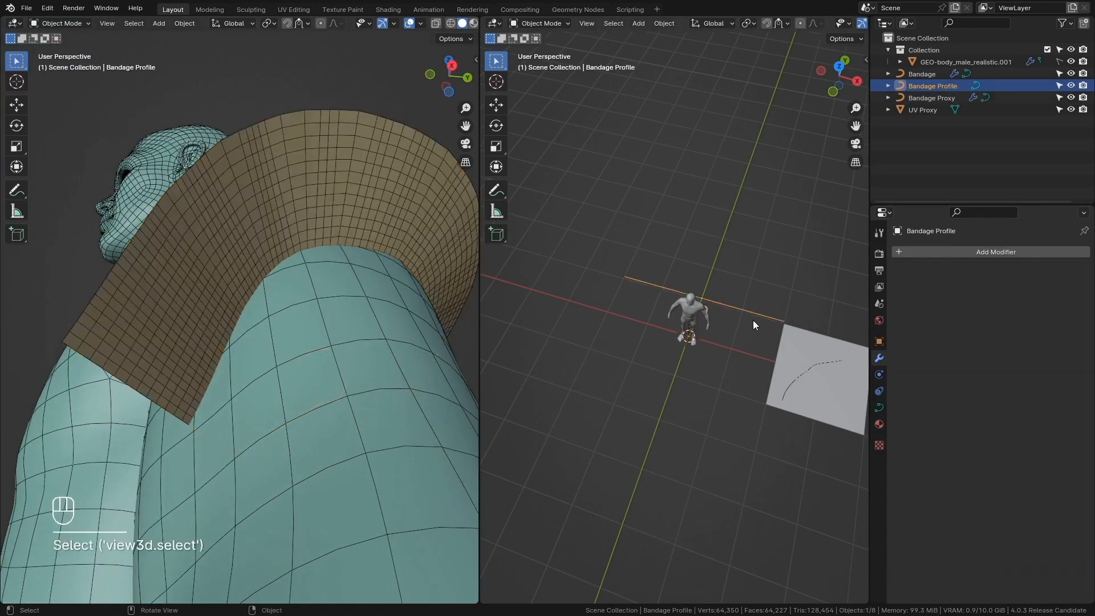
pyautogui.click(878, 411)
pyautogui.moveTo(1020, 305); pyautogui.dragTo(966, 305)
# Try to align the bandage with the arm by tilting all points of the Bandage curve.
pyautogui.click(777, 360)
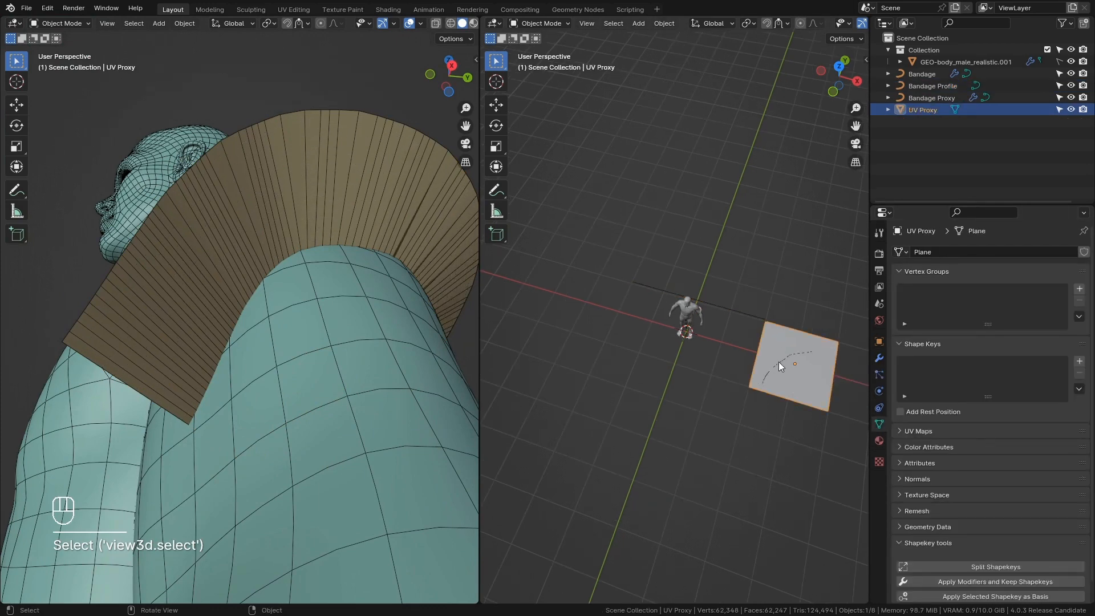
pyautogui.keyDown('shift'); pyautogui.click(779, 362); pyautogui.keyUp('shift')
pyautogui.press('Tab')
pyautogui.press('a')
pyautogui.hotkey('ctrl', 't')
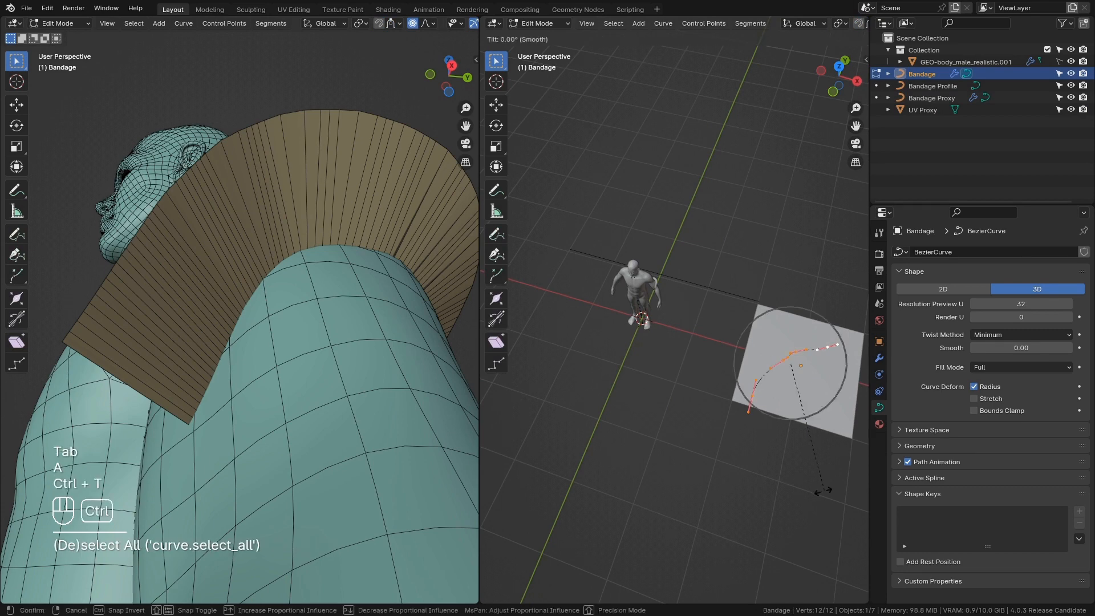
pyautogui.click(721, 441)
pyautogui.hotkey('ctrl', 't')
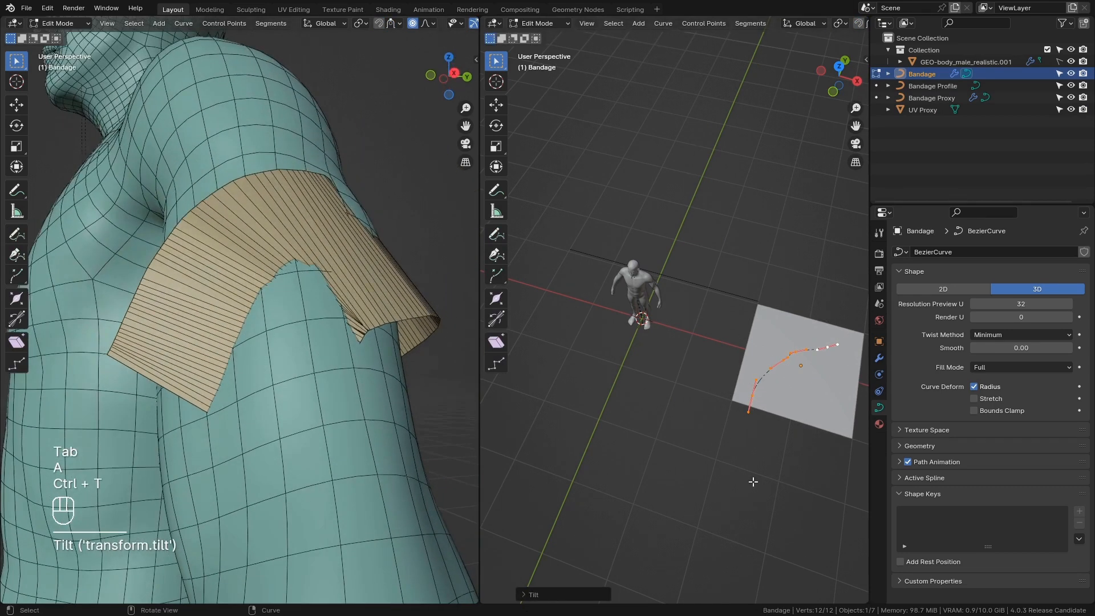
pyautogui.click(729, 445)
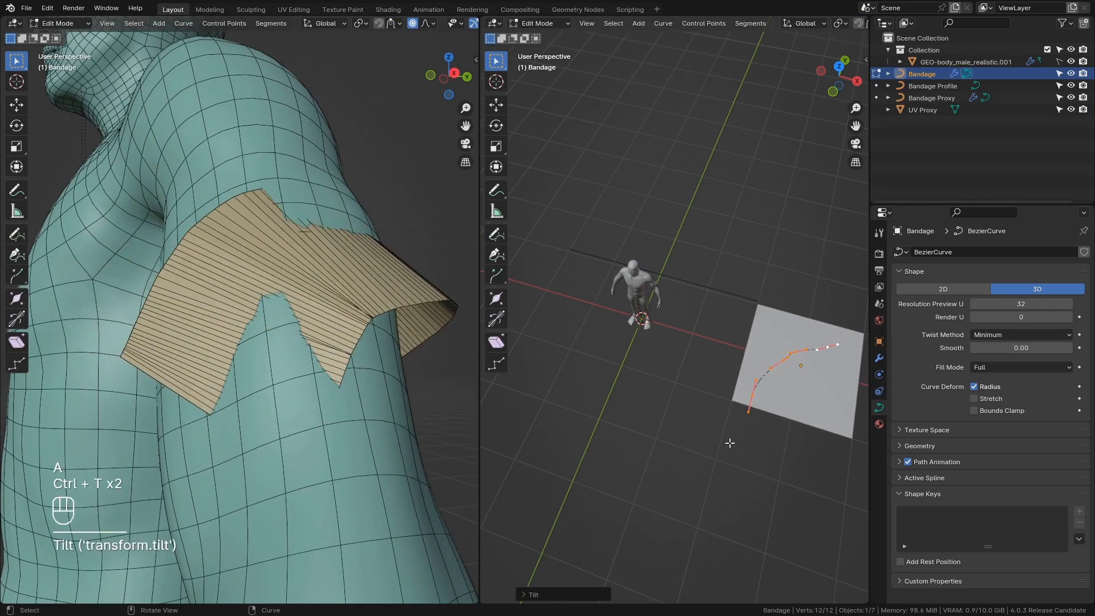
# Undo both tilts of the Bandage curve and return to Object Mode.
pyautogui.hotkey('ctrl', 'z')
pyautogui.hotkey('ctrl', 'z')
pyautogui.press('Tab')
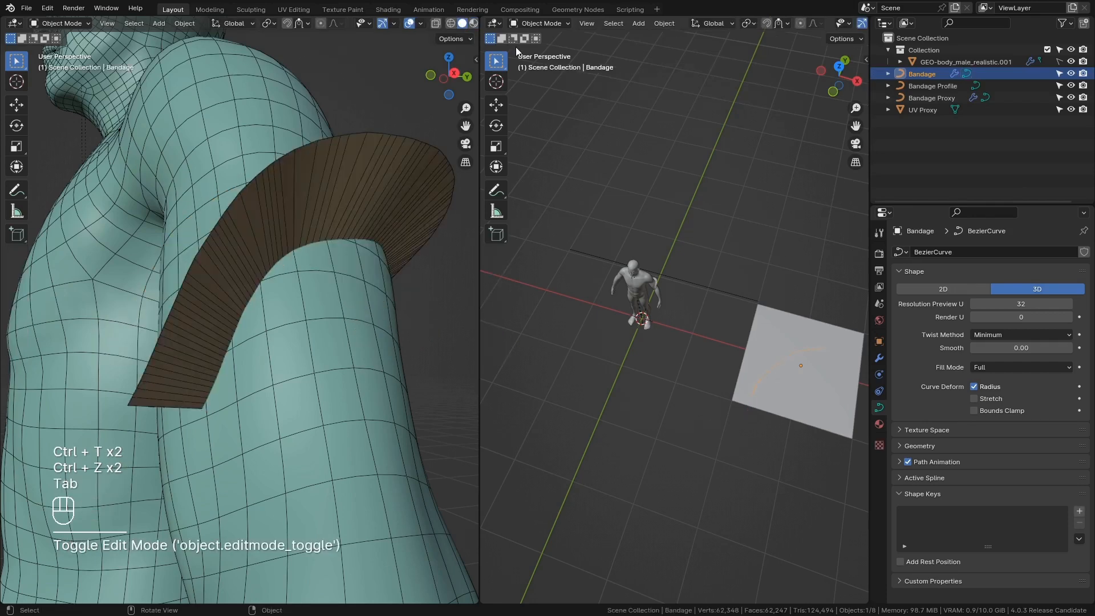
# Switch the second viewport to the Asset Browser and apply the Align Curve to Surface asset from Curve Manipulation to Bandage Proxy.
pyautogui.click(495, 23)
pyautogui.click(861, 94)
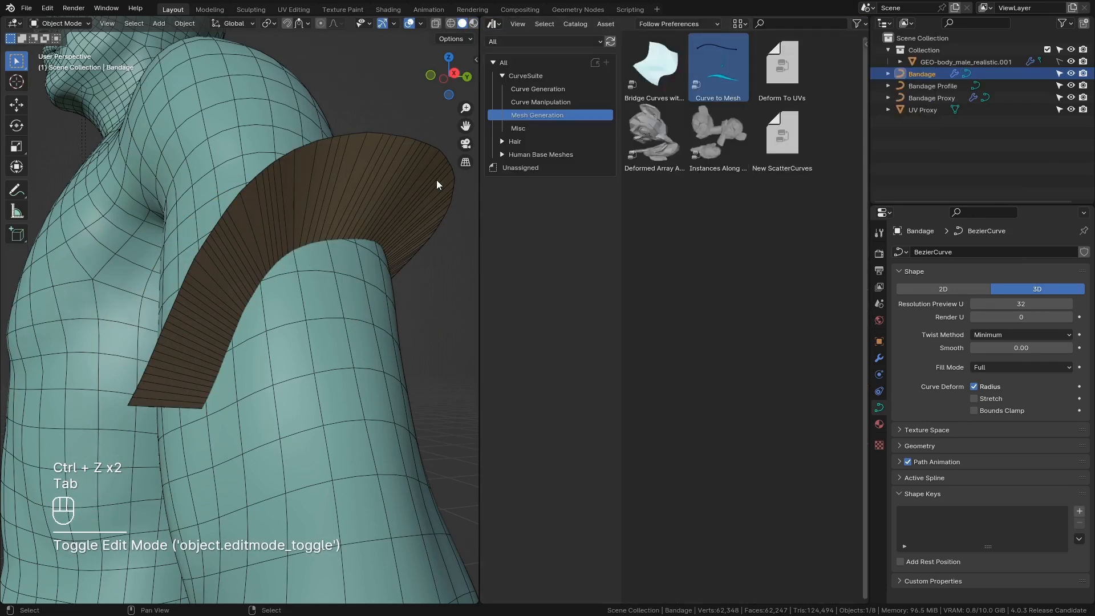
pyautogui.click(346, 201)
pyautogui.moveTo(345, 201); pyautogui.dragTo(364, 205, button='middle')
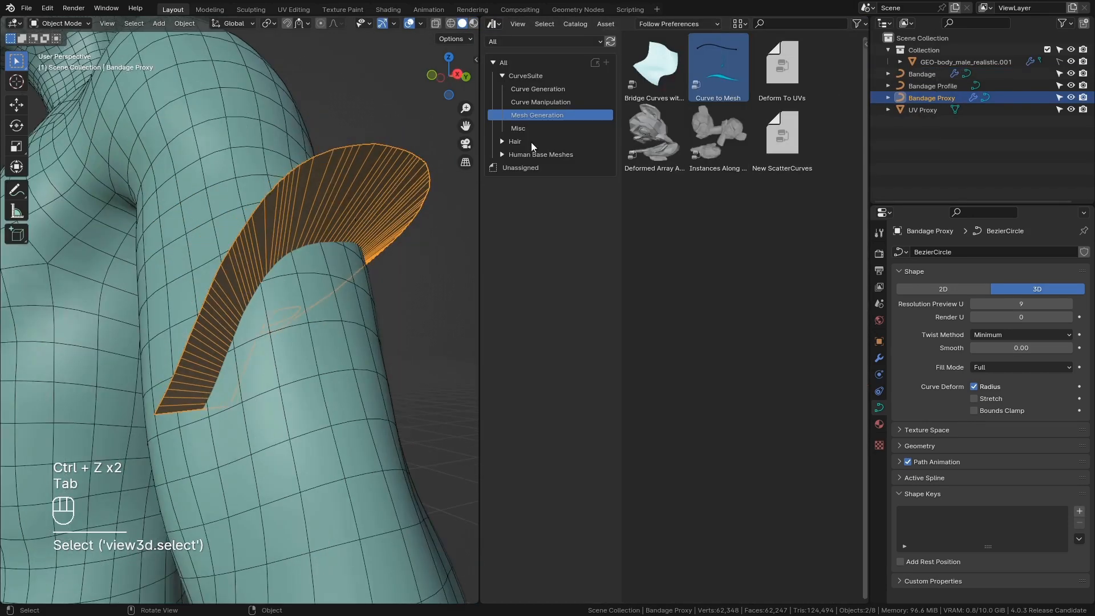
pyautogui.click(567, 102)
pyautogui.click(654, 137)
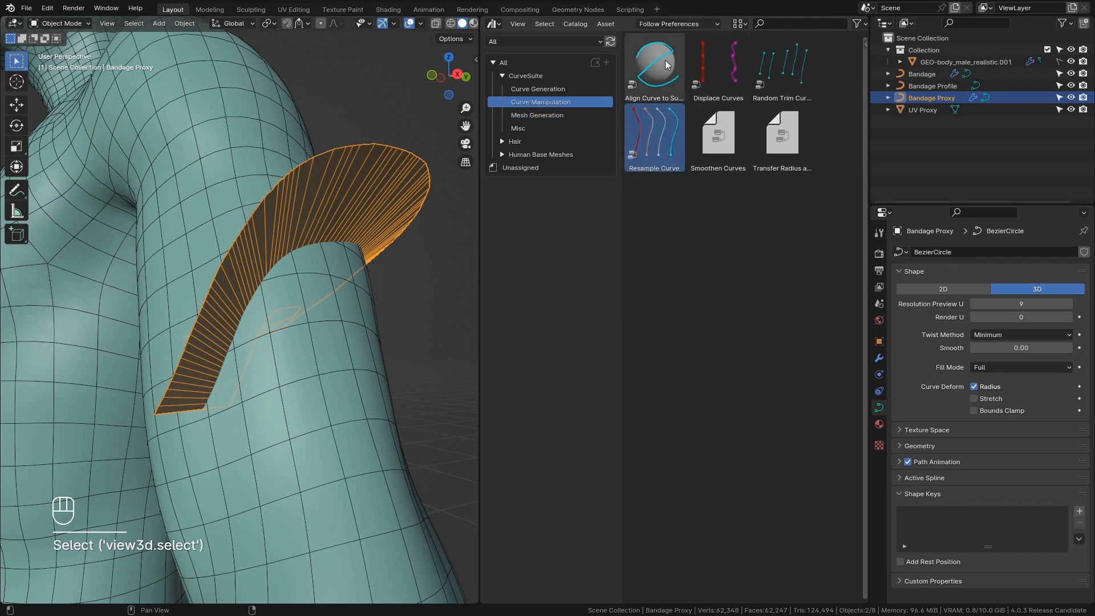
pyautogui.moveTo(665, 60); pyautogui.dragTo(387, 167)
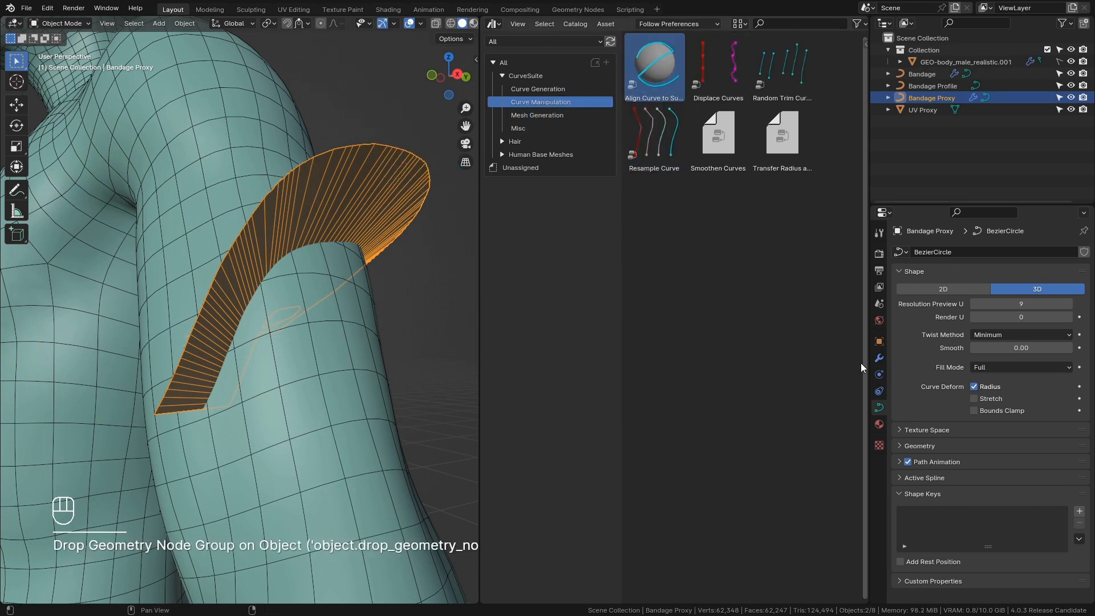
# Place the Align Curve to Surface modifier before Curve to Mesh and set the male body mesh as its wrapping target.
pyautogui.click(878, 358)
pyautogui.scroll(-4, 958, 369)
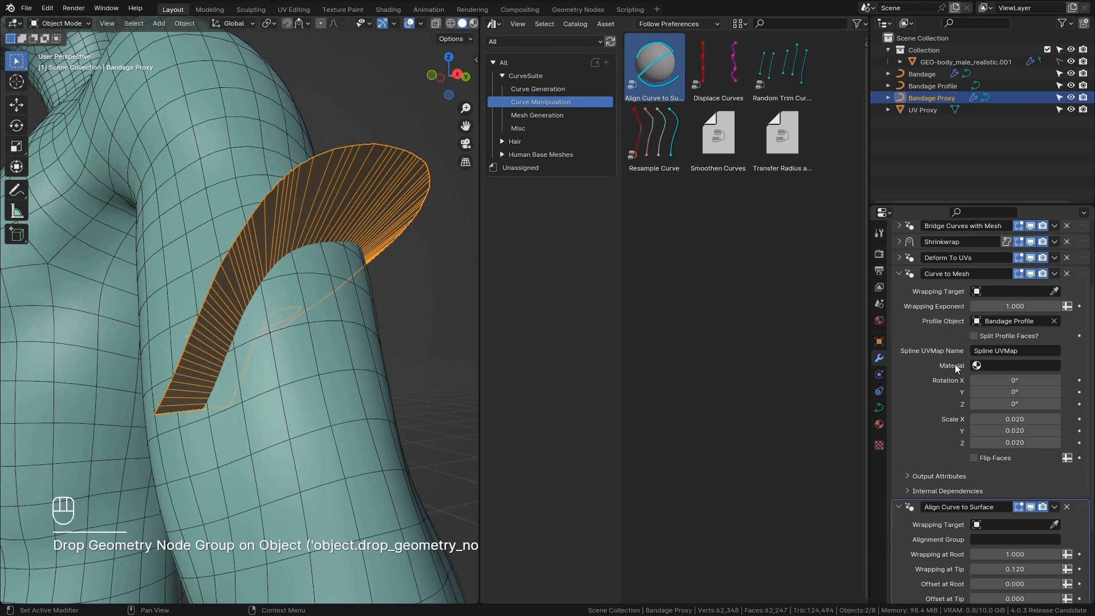
pyautogui.click(899, 275)
pyautogui.moveTo(1084, 387); pyautogui.dragTo(900, 371)
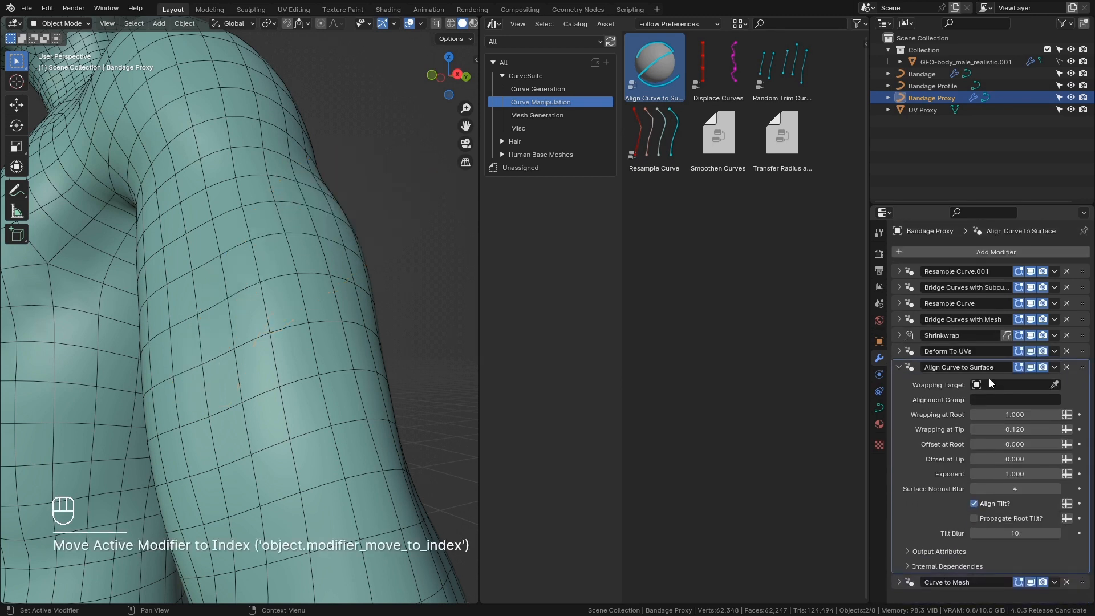
pyautogui.click(1053, 386)
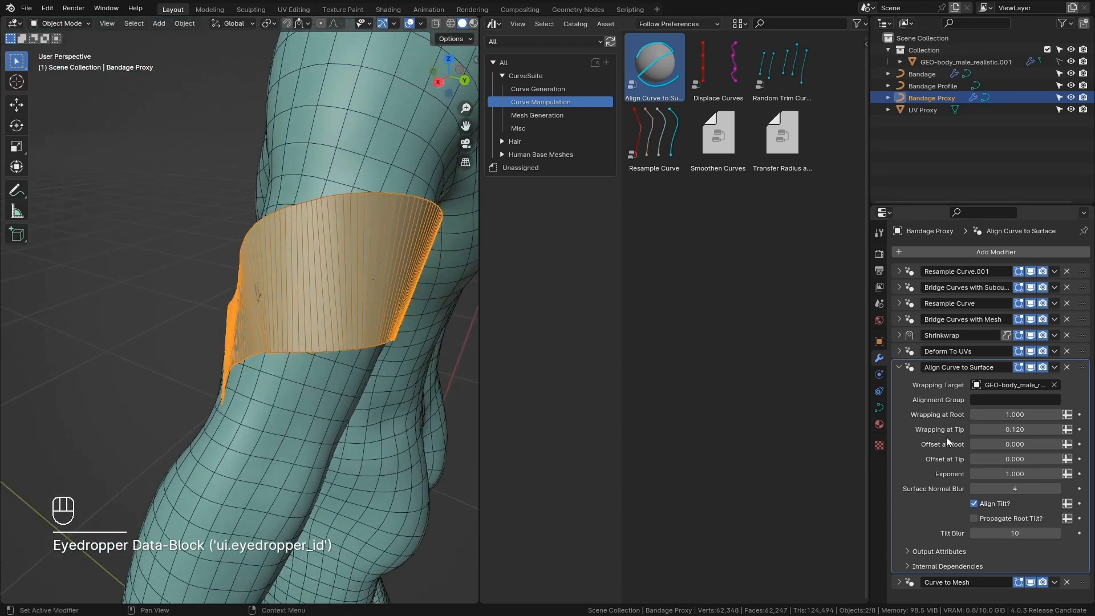
# Set the Curve to Mesh modifier's scale to 0.012 on X, Y and Z.
pyautogui.scroll(-8, 937, 570)
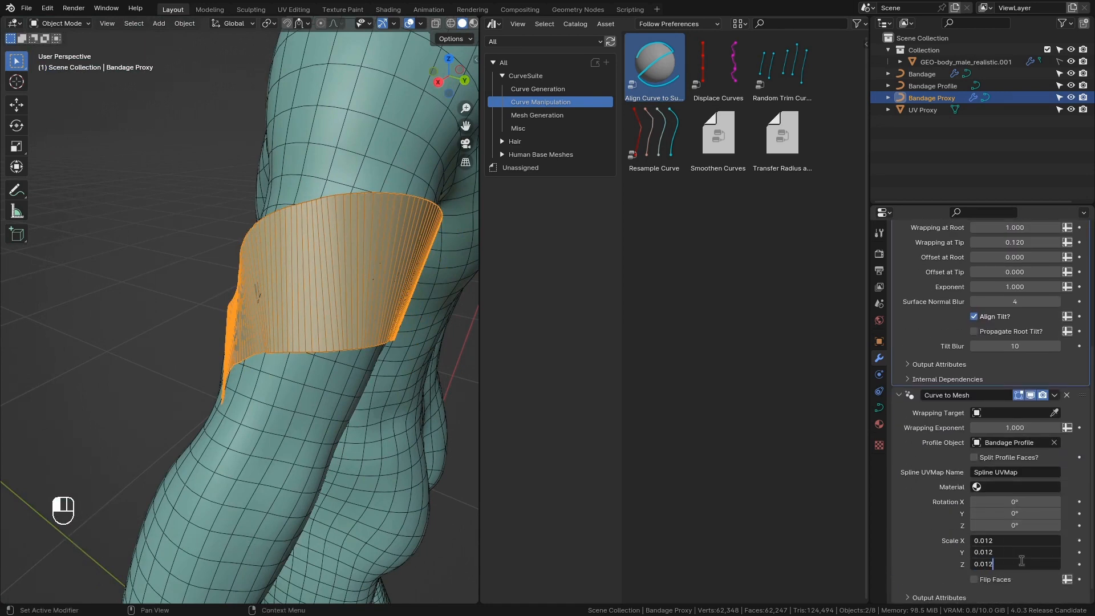
pyautogui.press('Return')
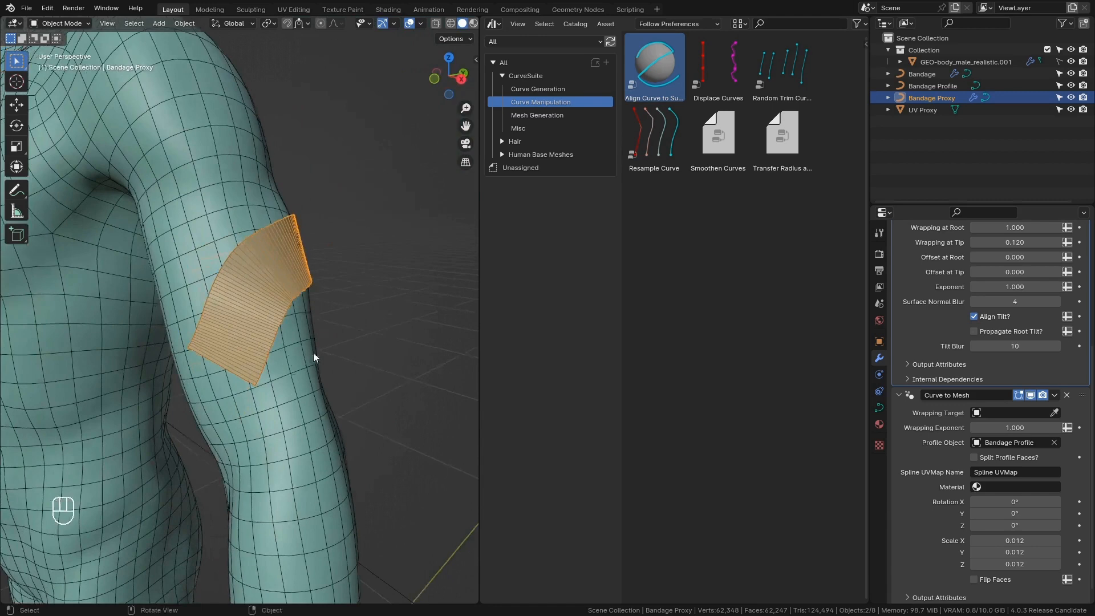
pyautogui.press('Tab')
pyautogui.press('Tab')
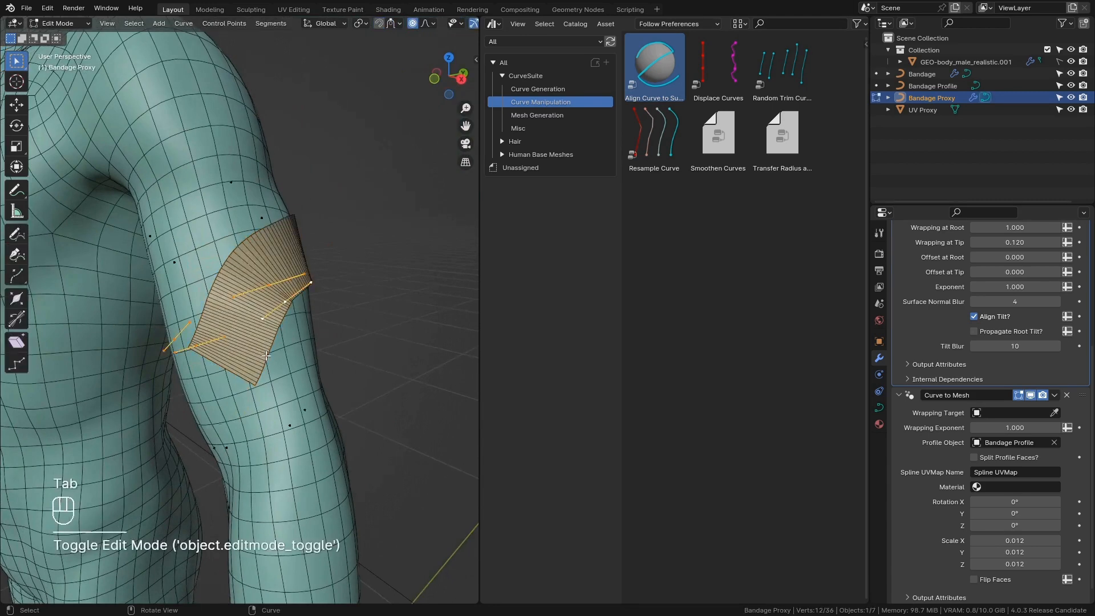
# Change the Asset Browser area back to a 3D viewport, select the Bandage curve on the UV plane and view it from the top.
pyautogui.click(491, 23)
pyautogui.click(522, 55)
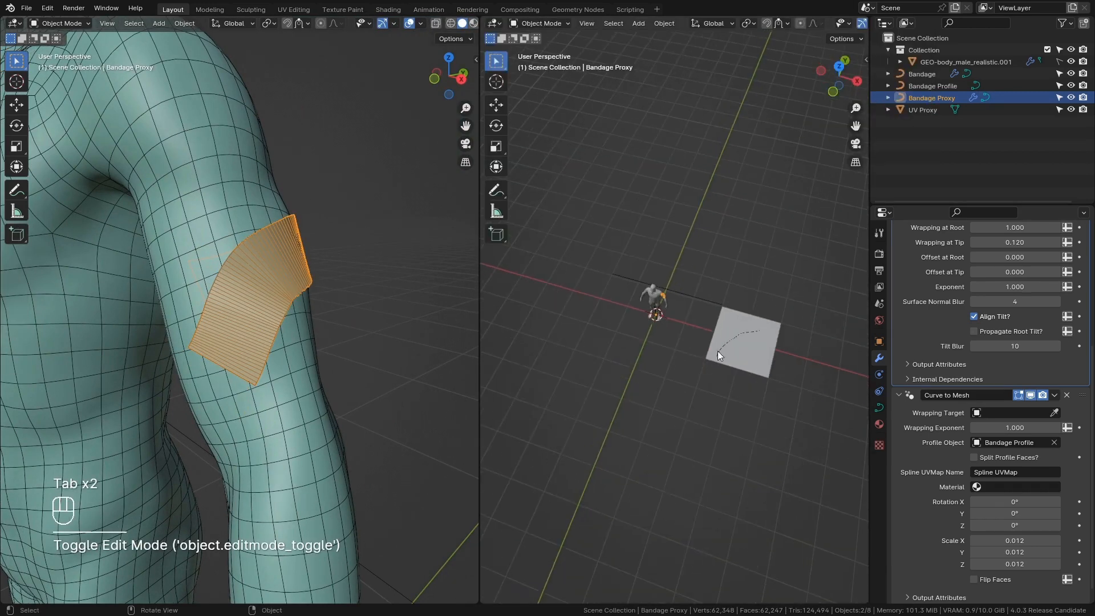
pyautogui.click(735, 349)
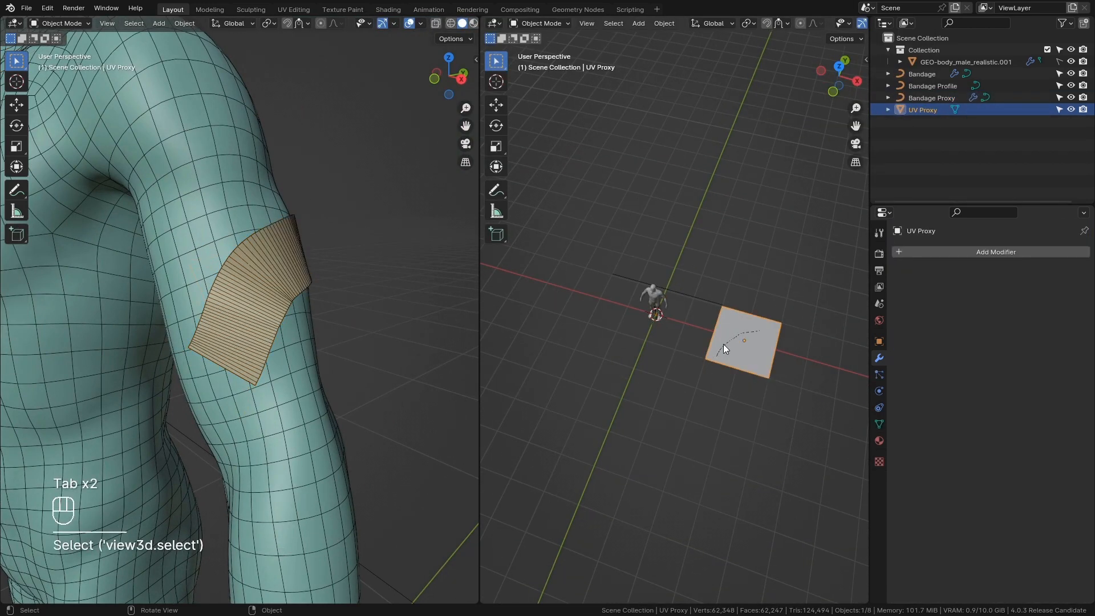
pyautogui.click(724, 344)
pyautogui.press('KP_1')
pyautogui.press('KP_7')
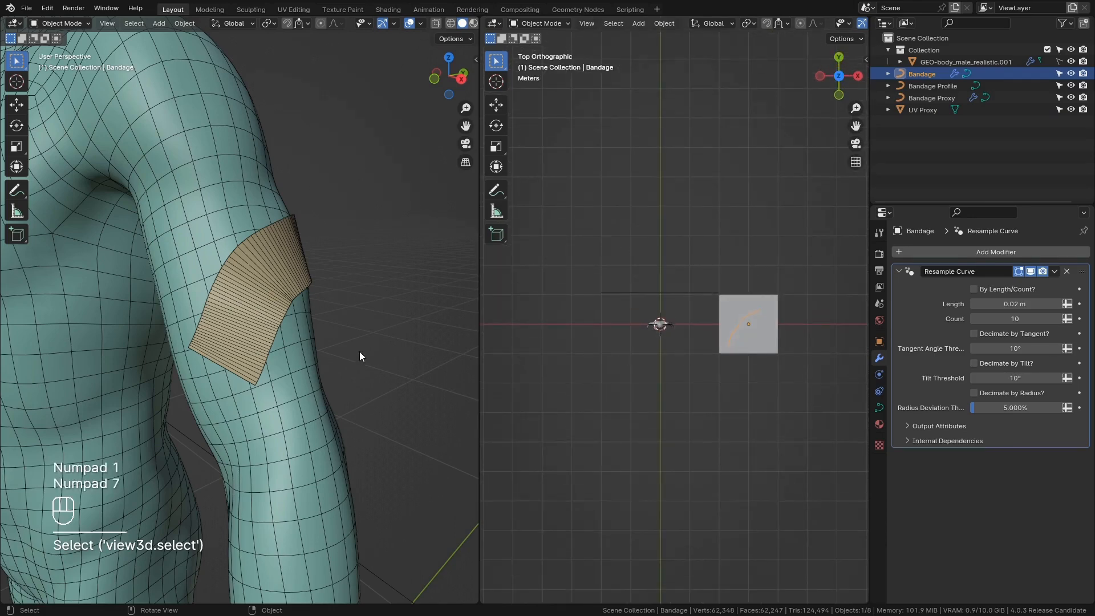
# Enter Edit Mode on the Bandage curve and move its upper end point slightly inward on the UV plane.
pyautogui.moveTo(359, 352); pyautogui.dragTo(270, 364, button='middle')
pyautogui.scroll(3, 269, 365)
pyautogui.press('Tab')
pyautogui.scroll(3, 765, 340)
pyautogui.keyDown('shift'); pyautogui.moveTo(863, 328); pyautogui.dragTo(721, 336, button='middle'); pyautogui.keyUp('shift')
pyautogui.scroll(3, 722, 336)
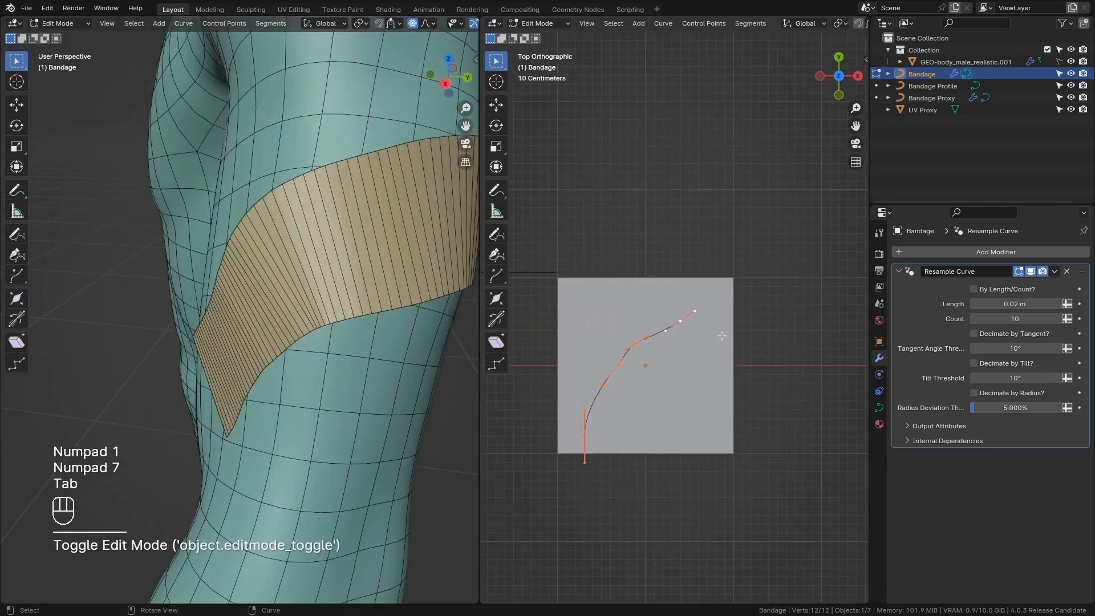
pyautogui.press('g')
pyautogui.click(688, 323)
pyautogui.press('r')
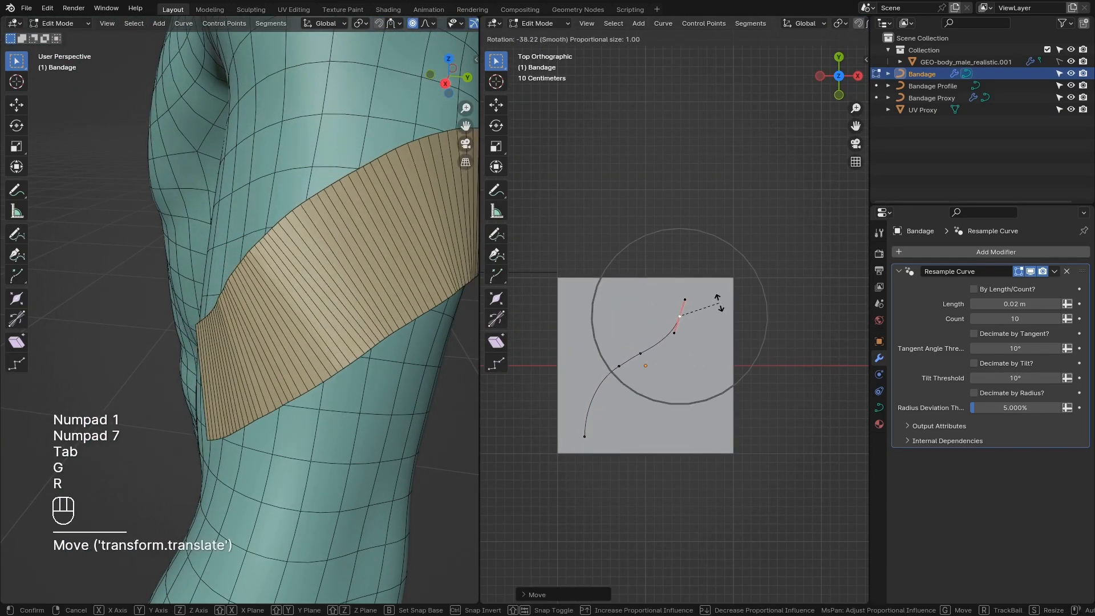
pyautogui.click(720, 300)
pyautogui.hotkey('ctrl', 'z')
# Rotate the upper end point's handles upright and move the point up to the UV plane's upper edge.
pyautogui.press('r')
pyautogui.click(723, 288)
pyautogui.press('g')
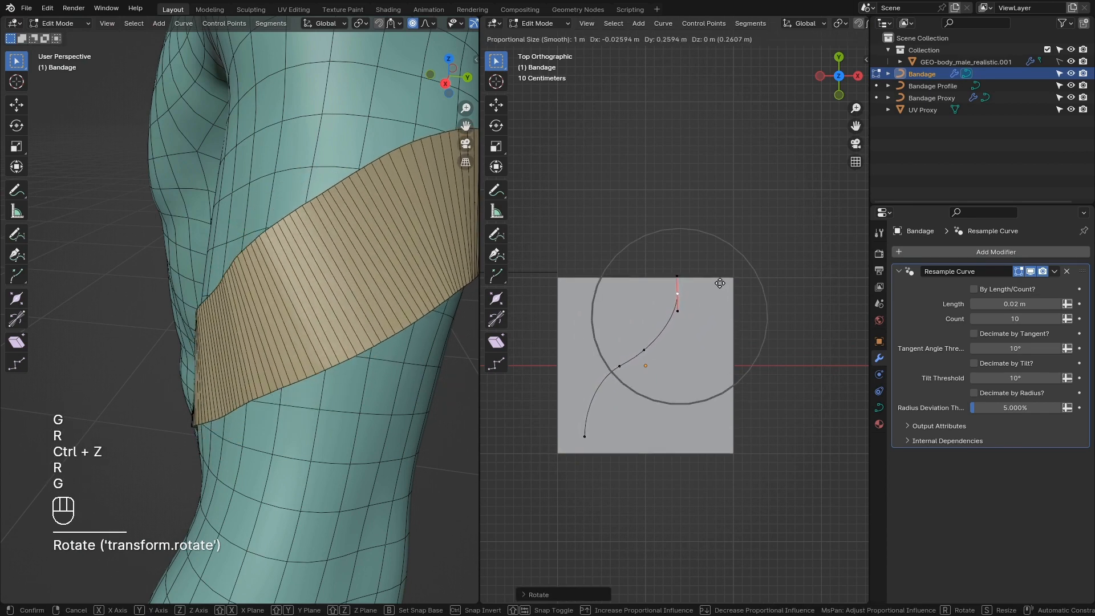
pyautogui.click(711, 284)
# Move the Bandage curve's lower end point down to the UV plane's lower edge and return to Object Mode.
pyautogui.click(578, 443)
pyautogui.press('g')
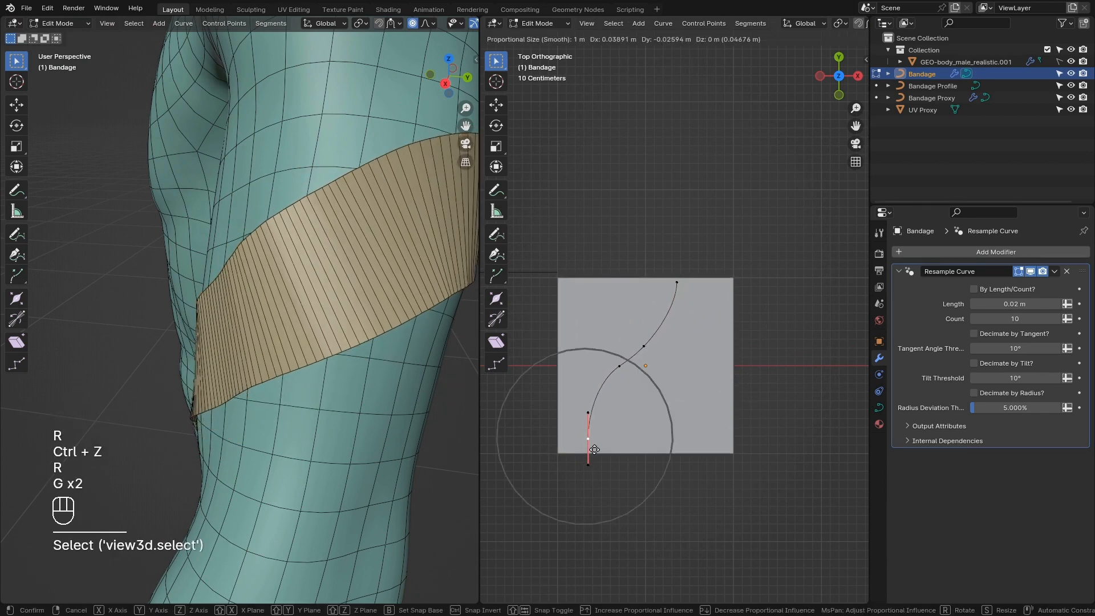
pyautogui.click(320, 400)
pyautogui.moveTo(320, 400); pyautogui.dragTo(282, 351, button='middle')
pyautogui.press('Tab')
# Set the offset of Bandage Proxy's Shrinkwrap modifier to 0.002 m.
pyautogui.click(628, 375)
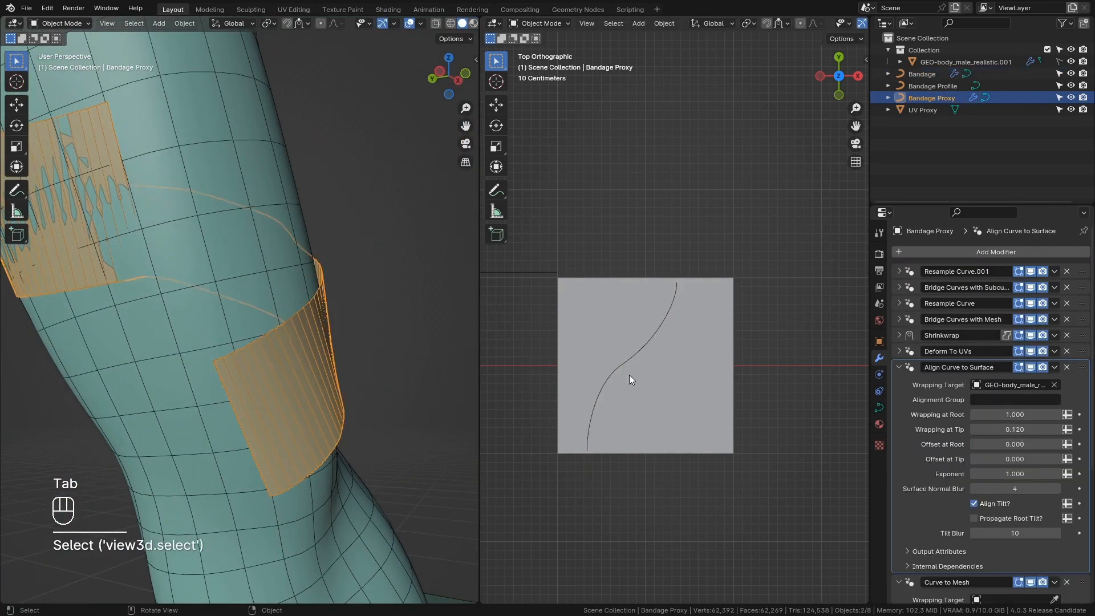
pyautogui.click(899, 367)
pyautogui.click(899, 335)
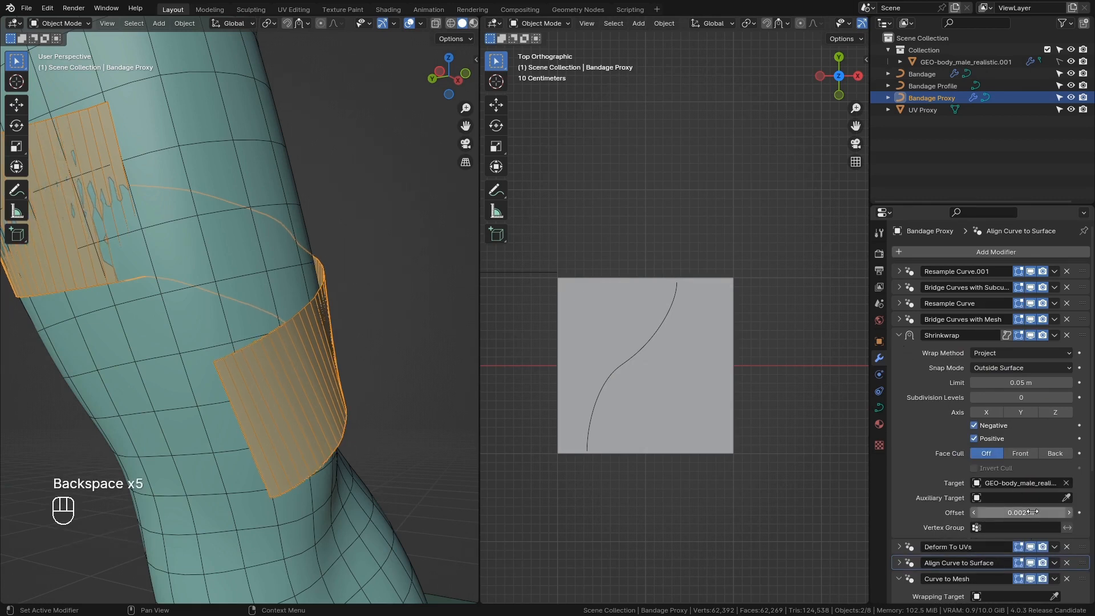
# Edit the Bandage curve again and move its upper end point along X toward the lower end point's side.
pyautogui.click(594, 385)
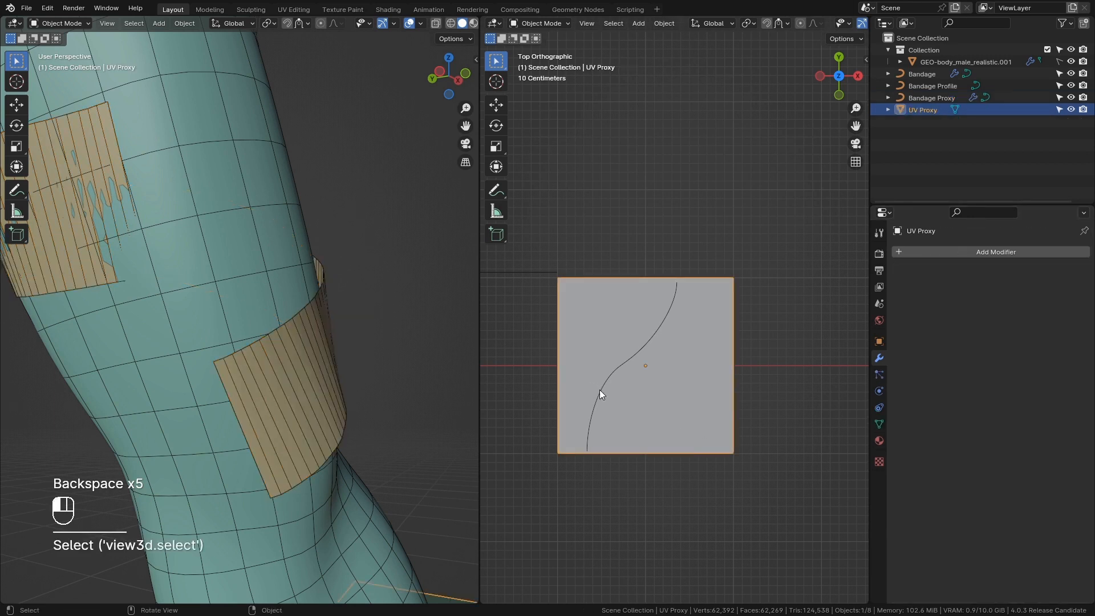
pyautogui.click(600, 389)
pyautogui.keyDown('shift'); pyautogui.moveTo(607, 389); pyautogui.dragTo(669, 385, button='middle'); pyautogui.keyUp('shift')
pyautogui.press('Tab')
pyautogui.click(734, 281)
pyautogui.press('g')
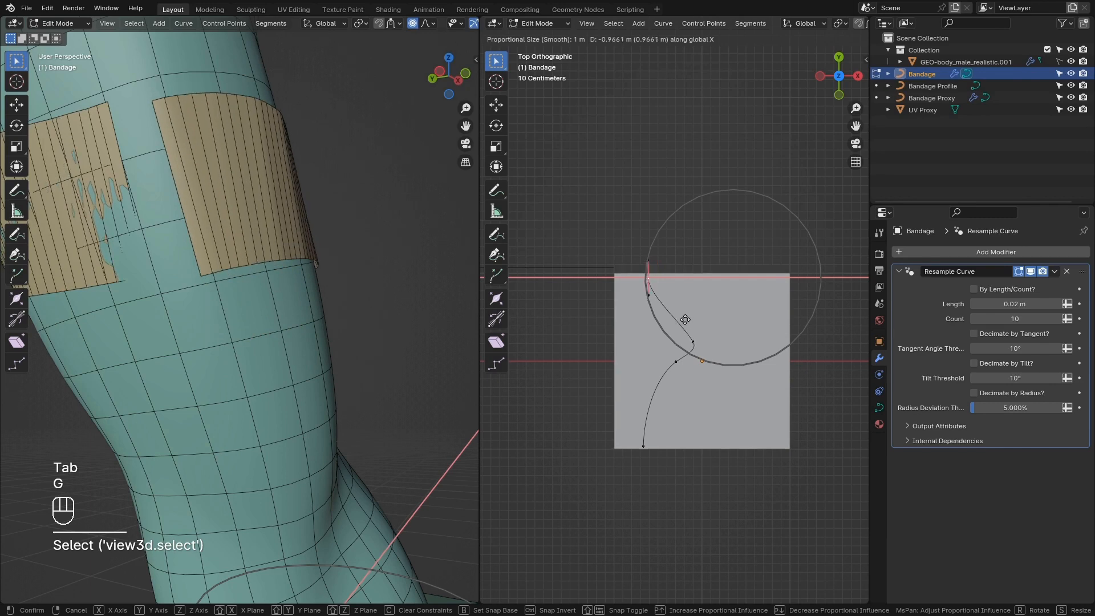
pyautogui.click(685, 319)
# Move the Bandage curve's middle control point along X toward the shifted upper end.
pyautogui.click(693, 341)
pyautogui.press('g')
pyautogui.press('x')
pyautogui.click(493, 315)
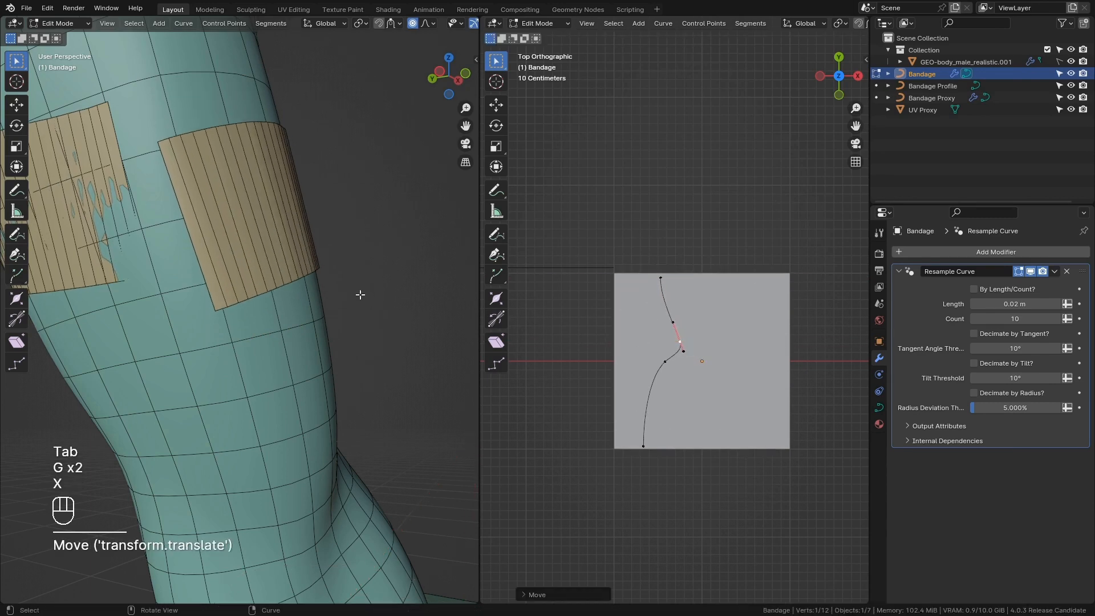
pyautogui.moveTo(360, 294); pyautogui.dragTo(339, 342, button='middle')
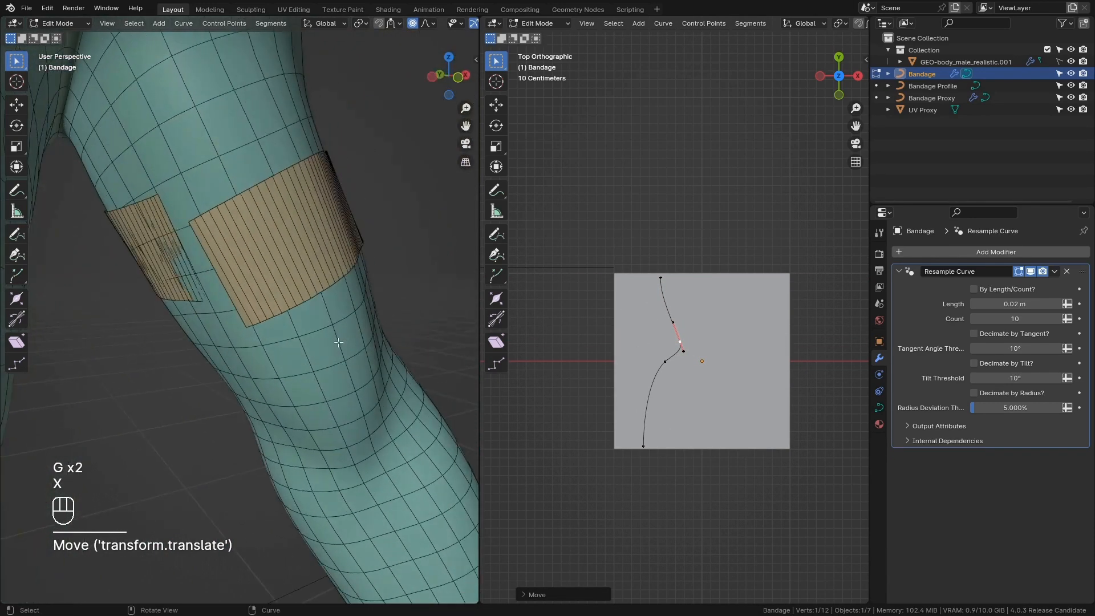
# Fine-tune the Bandage curve's upper end point along Y near the UV plane's upper edge and check the bandage on the arm.
pyautogui.click(660, 278)
pyautogui.scroll(3, 656, 274)
pyautogui.press('g')
pyautogui.press('y')
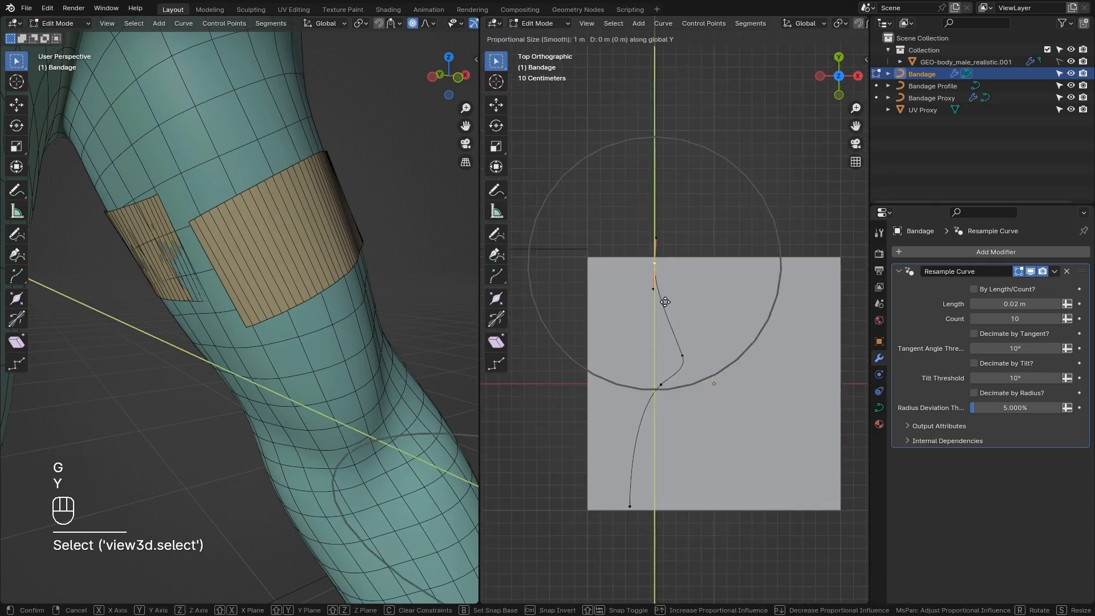
pyautogui.keyDown('shift'); pyautogui.click(364, 321); pyautogui.keyUp('shift')
pyautogui.moveTo(363, 321); pyautogui.dragTo(150, 303, button='middle')
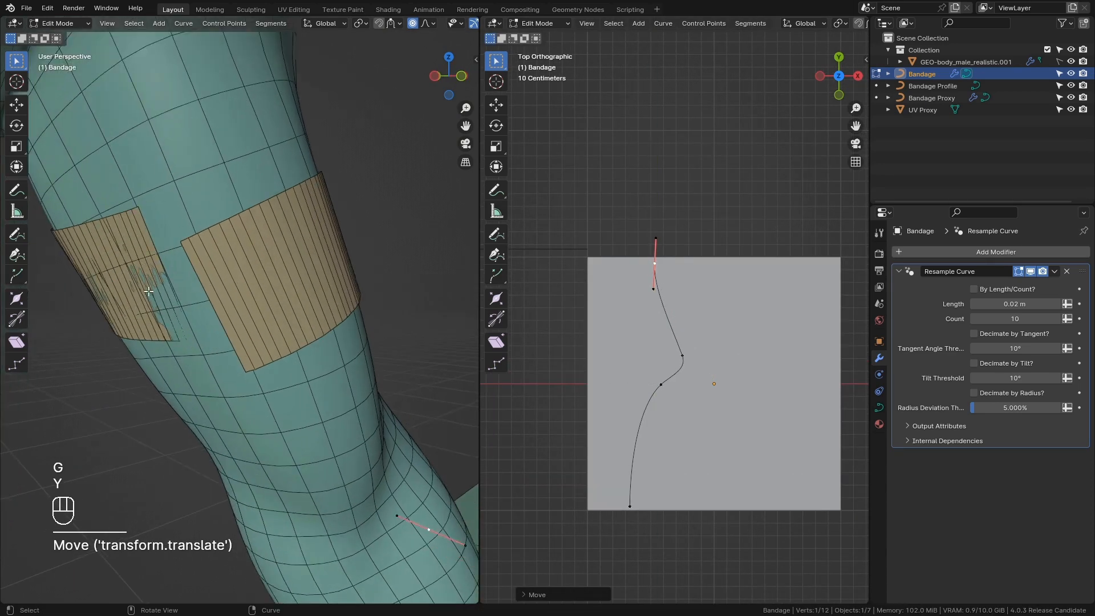
# Nudge the Bandage curve's upper end point slightly further along Y to lengthen the strip around the arm.
pyautogui.press('g')
pyautogui.press('y')
pyautogui.click(712, 373)
# Try duplicating the whole Bandage curve twice along X for additional wraps, and undo both copies.
pyautogui.press('a')
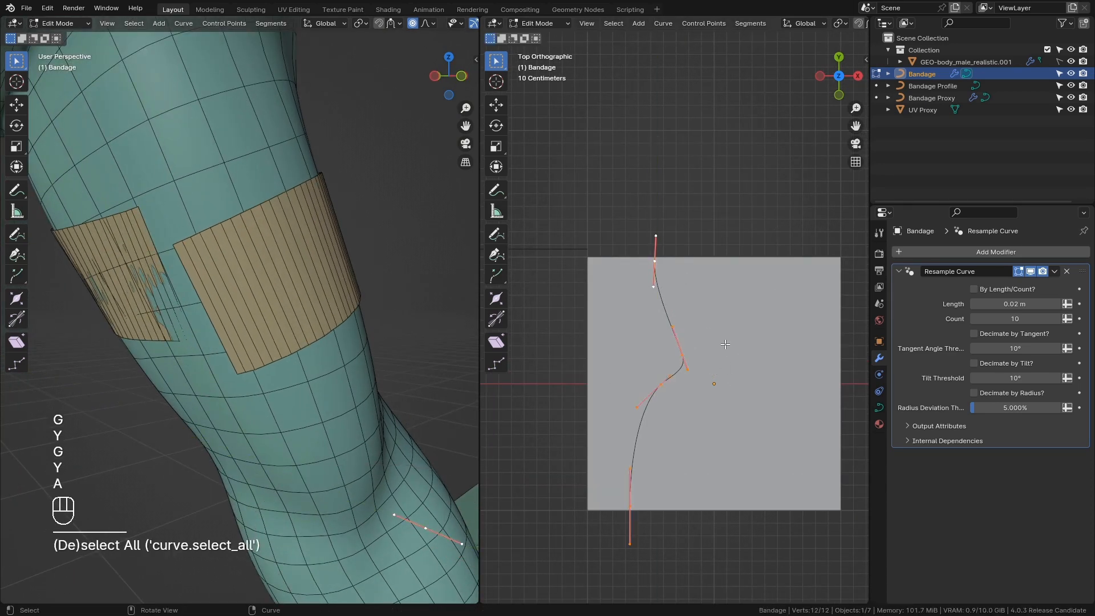
pyautogui.hotkey('shift', 'd')
pyautogui.press('x')
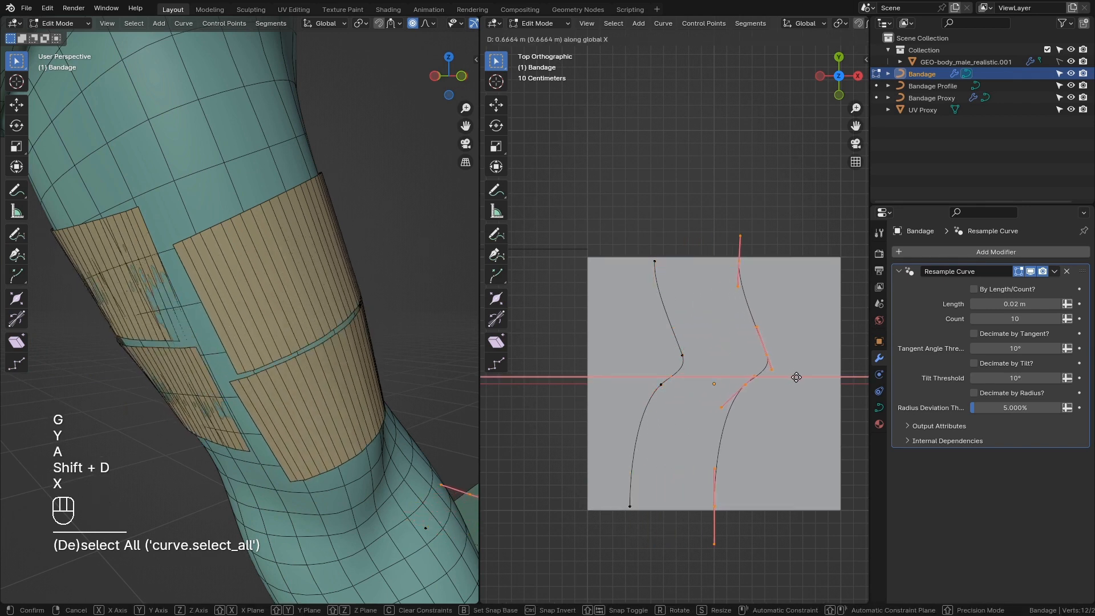
pyautogui.click(796, 374)
pyautogui.hotkey('shift', 'd')
pyautogui.press('x')
pyautogui.click(793, 384)
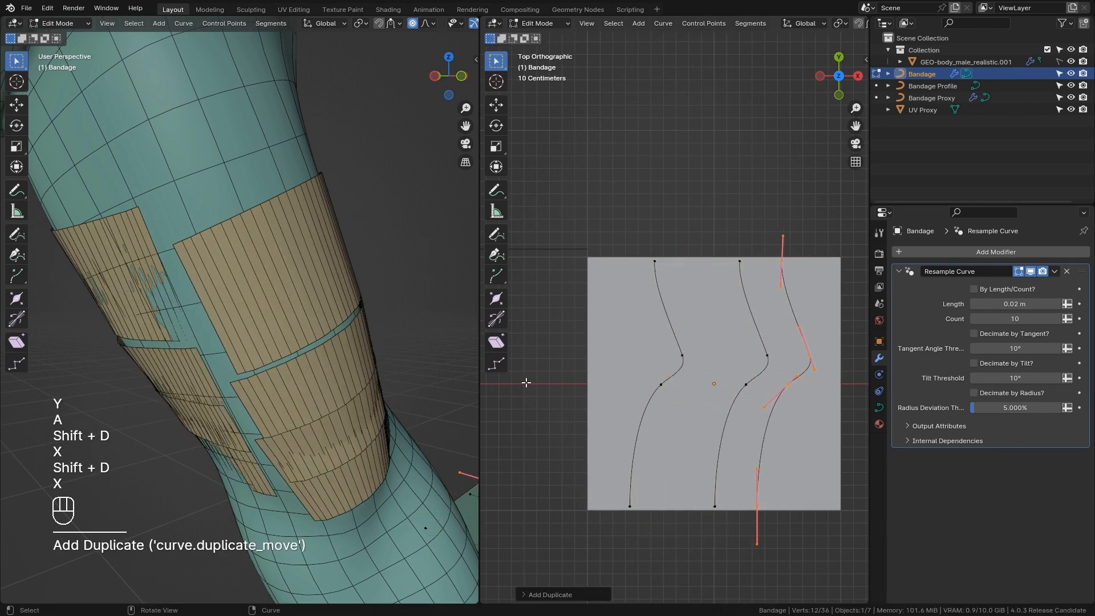
pyautogui.hotkey('ctrl', 'z')
pyautogui.hotkey('ctrl', 'z')
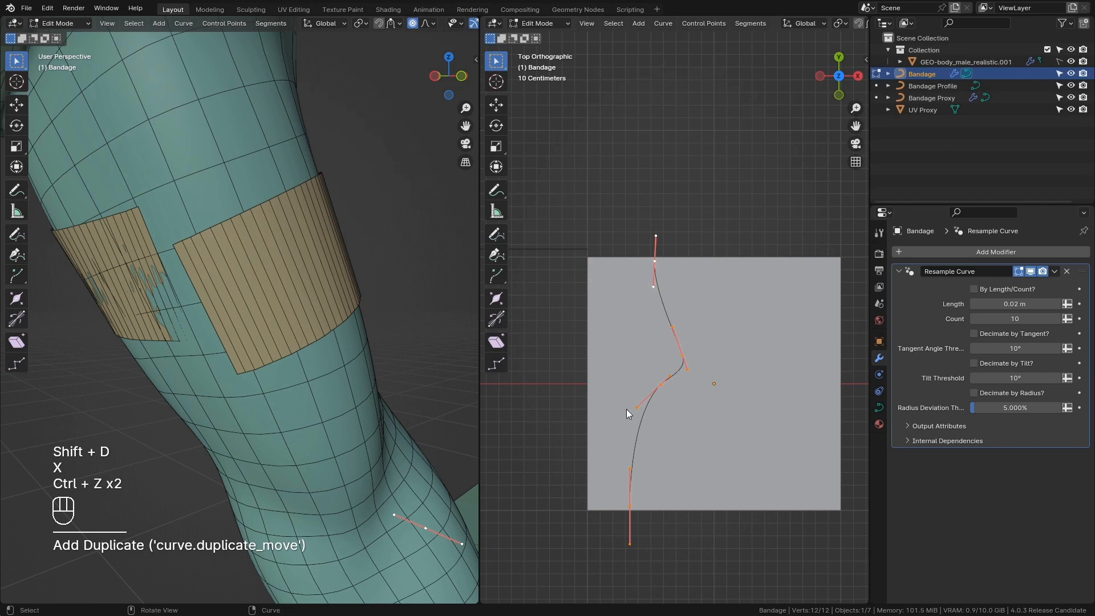
# Try to move the UV Proxy plane's upper edge along Z in Edit Mode.
pyautogui.press('Tab')
pyautogui.click(767, 353)
pyautogui.click(920, 253)
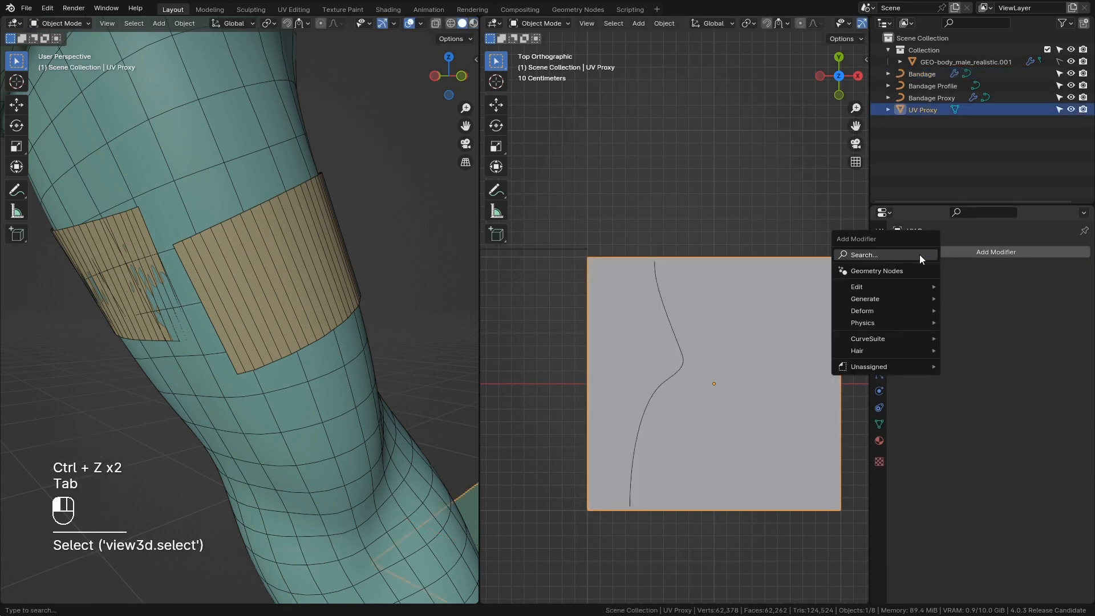
pyautogui.press('Tab')
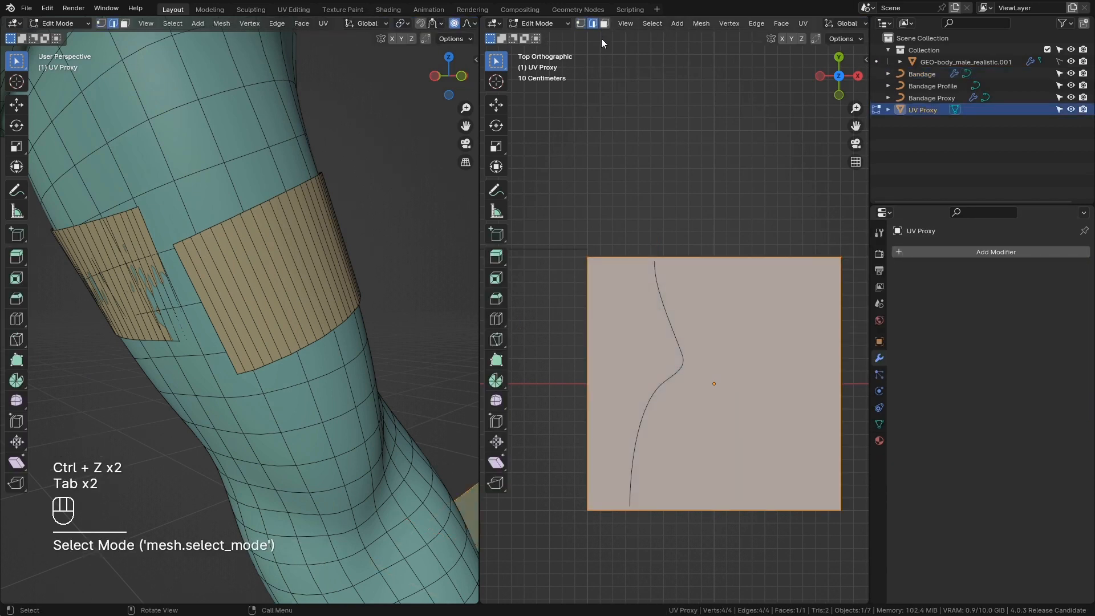
pyautogui.press('g')
pyautogui.press('z')
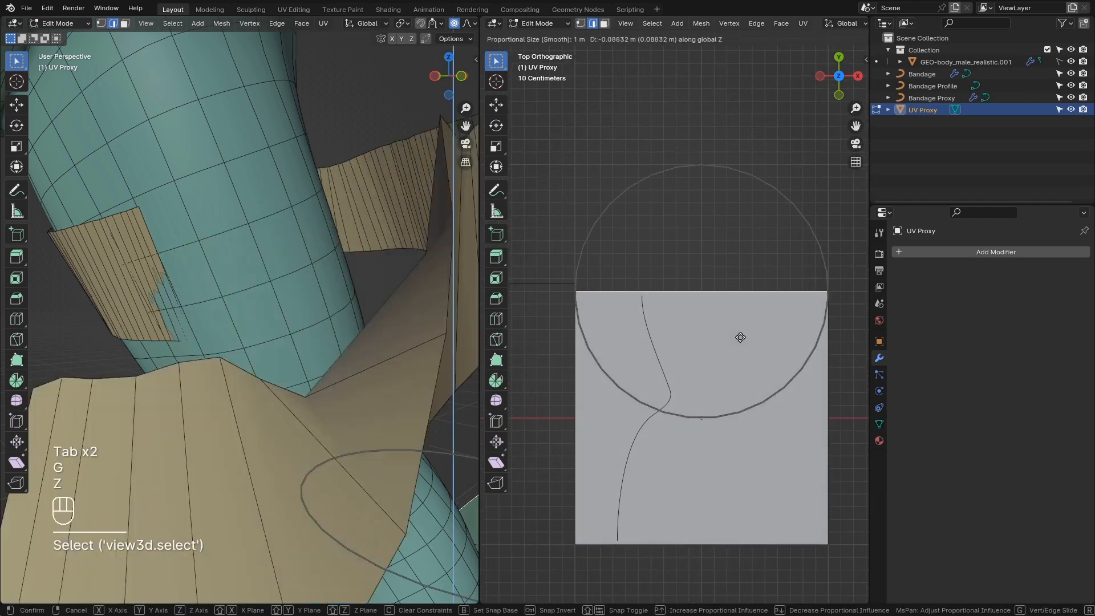
pyautogui.click(730, 336)
pyautogui.hotkey('ctrl', 'z')
# Try to shorten the UV Proxy plane by moving its upper edge along Y.
pyautogui.press('g')
pyautogui.press('y')
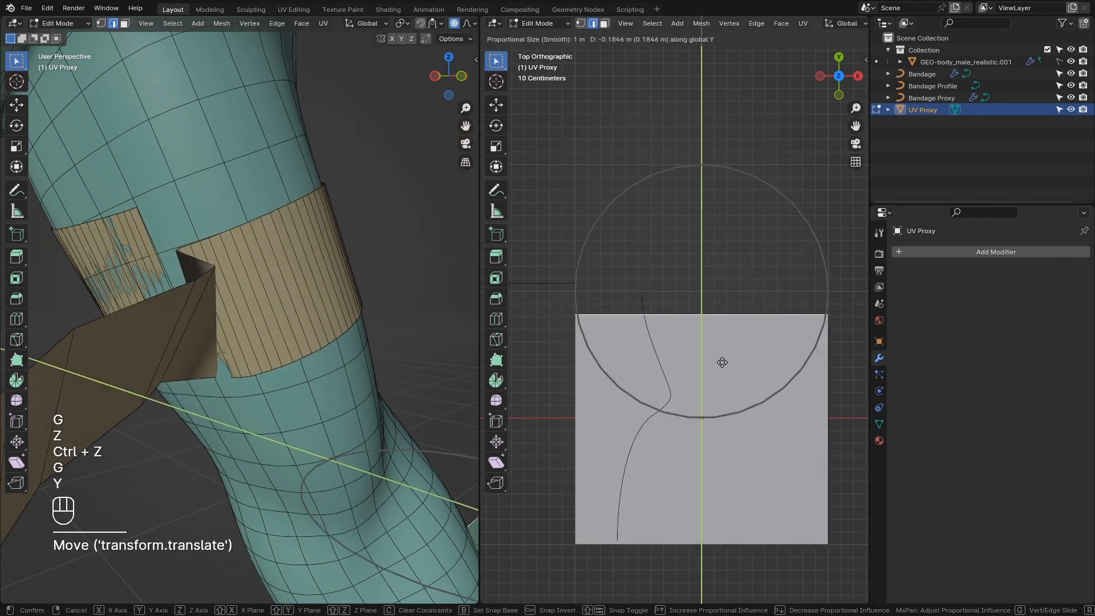
pyautogui.click(722, 357)
pyautogui.hotkey('ctrl', 'z')
pyautogui.press('Tab')
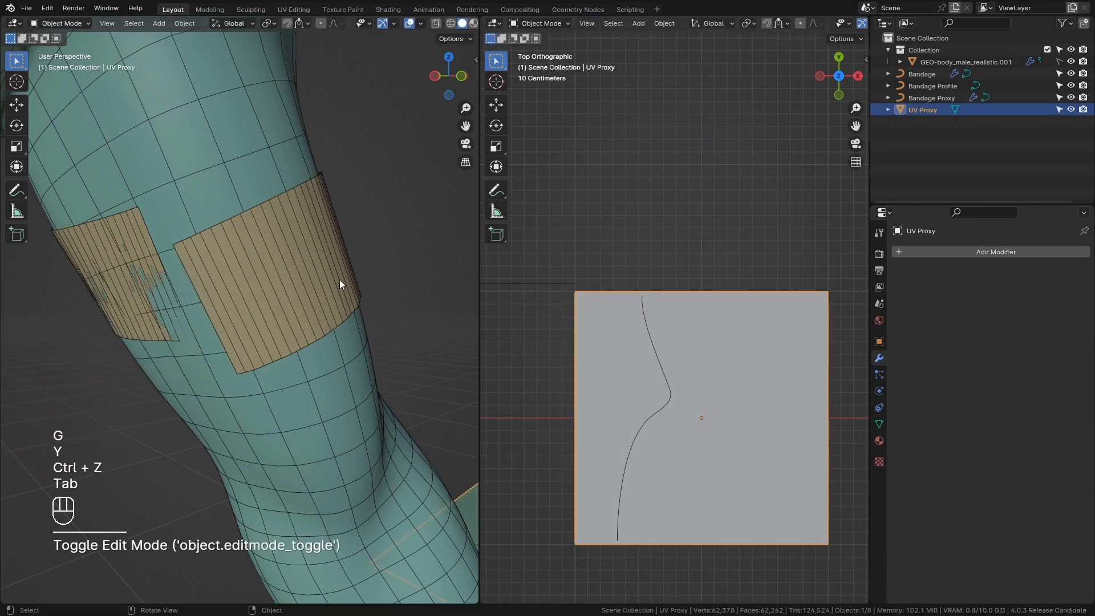
# Collapse Bandage Proxy's Shrinkwrap settings and try to narrow the UV Proxy plane by moving its right edge inward.
pyautogui.click(284, 281)
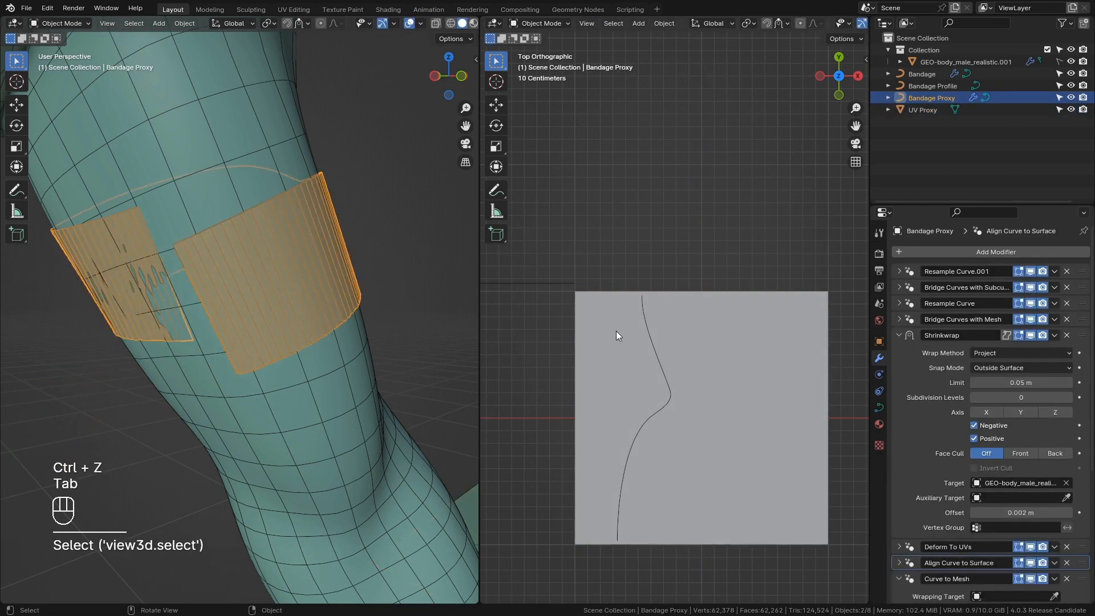
pyautogui.click(906, 334)
pyautogui.click(693, 333)
pyautogui.press('Tab')
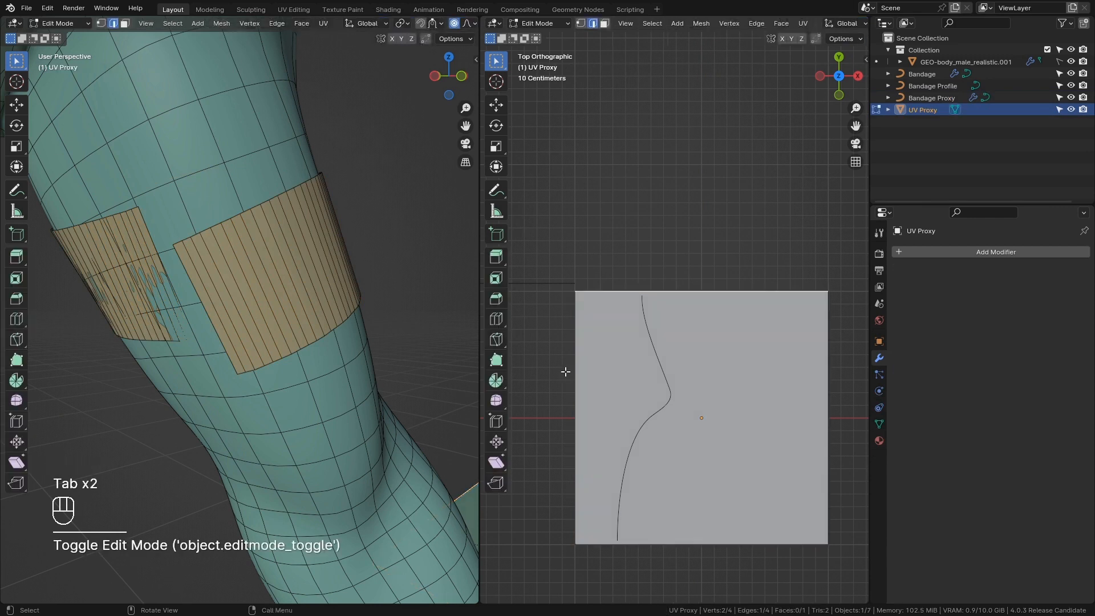
pyautogui.press('g')
pyautogui.click(833, 382)
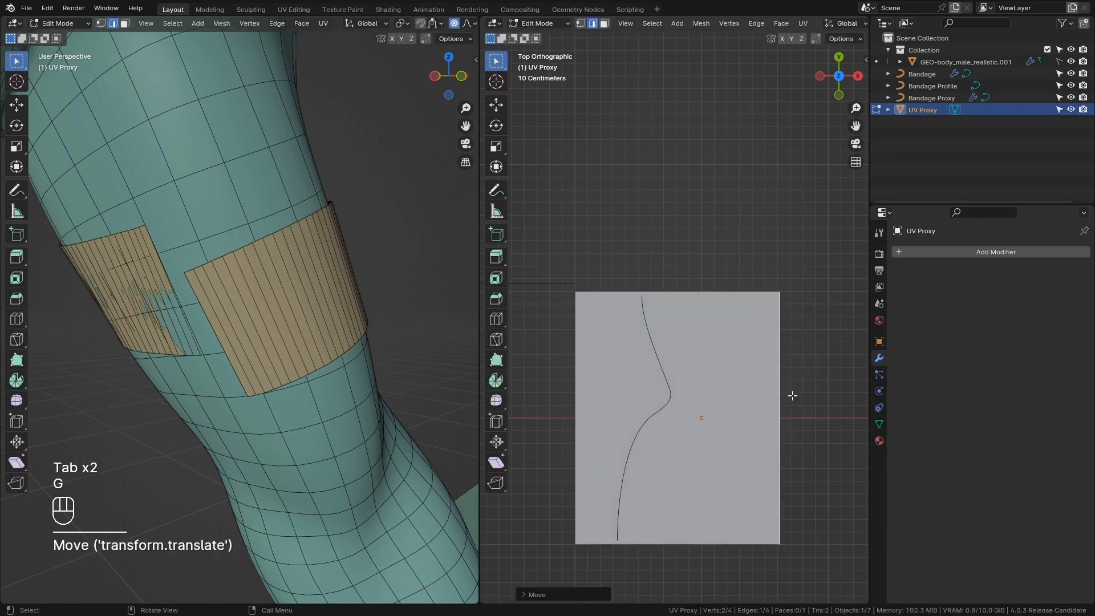
pyautogui.hotkey('ctrl', 'z')
# Add an Array modifier to UV Proxy with a relative offset of 0 on X and 1 on Y.
pyautogui.press('Tab')
pyautogui.click(910, 257)
pyautogui.write('arra')
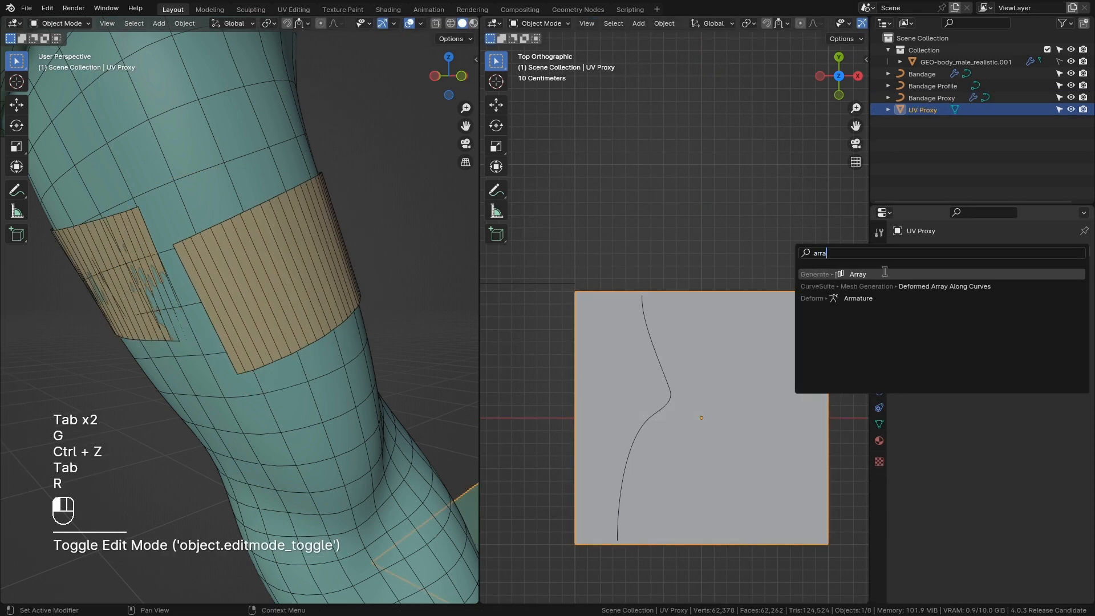
pyautogui.click(880, 276)
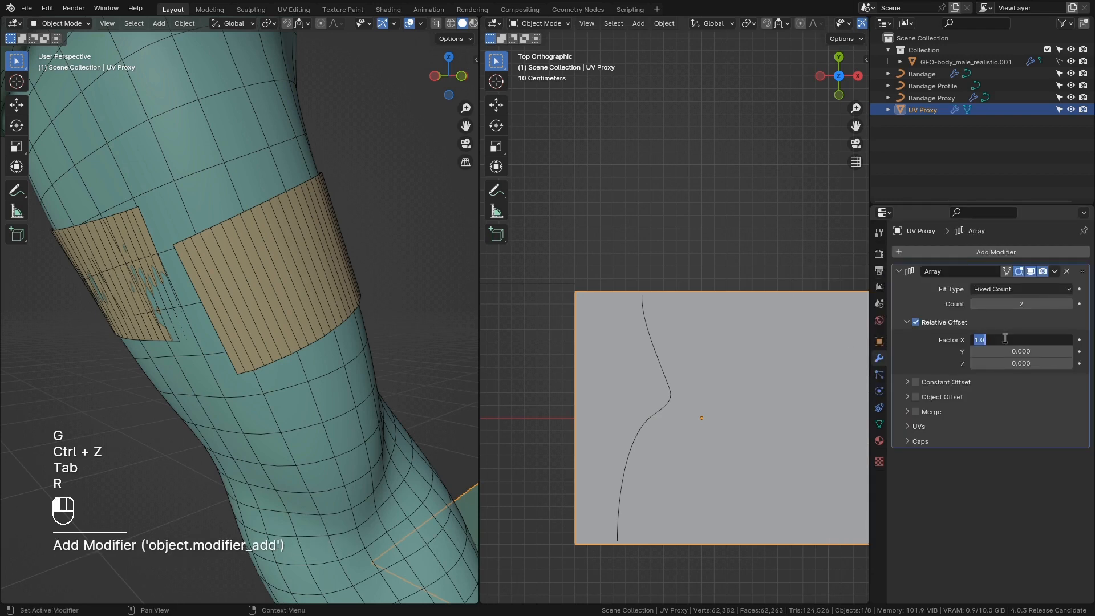
pyautogui.write('0')
pyautogui.press('Return')
pyautogui.press('Return')
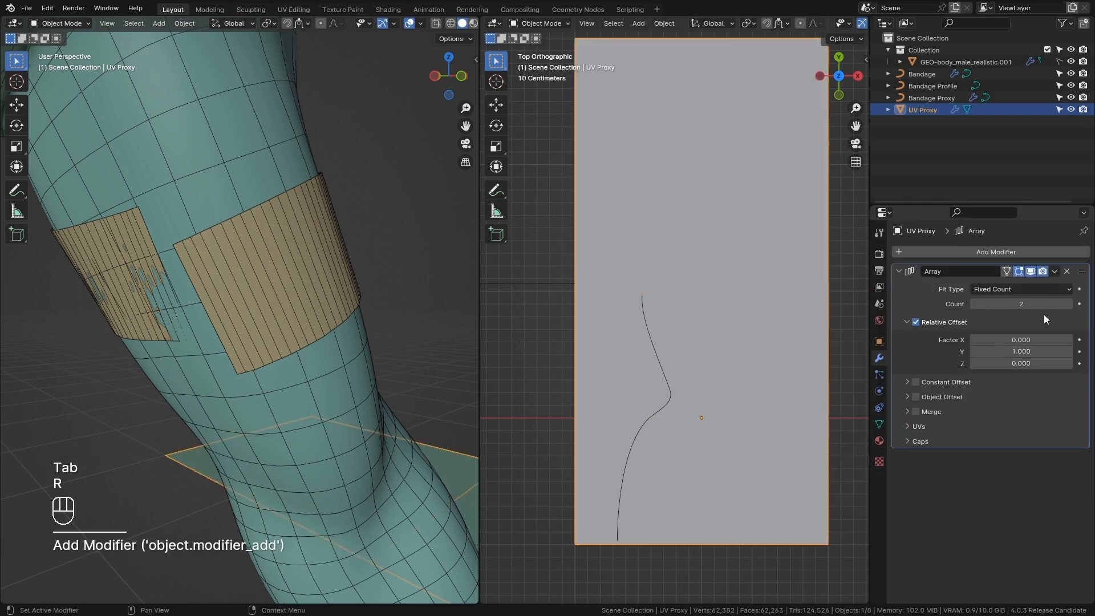
# Set the Array count of UV Proxy to 32.
pyautogui.click(1070, 302)
pyautogui.click(1070, 303)
pyautogui.click(1069, 302)
pyautogui.click(1069, 301)
pyautogui.click(1070, 301)
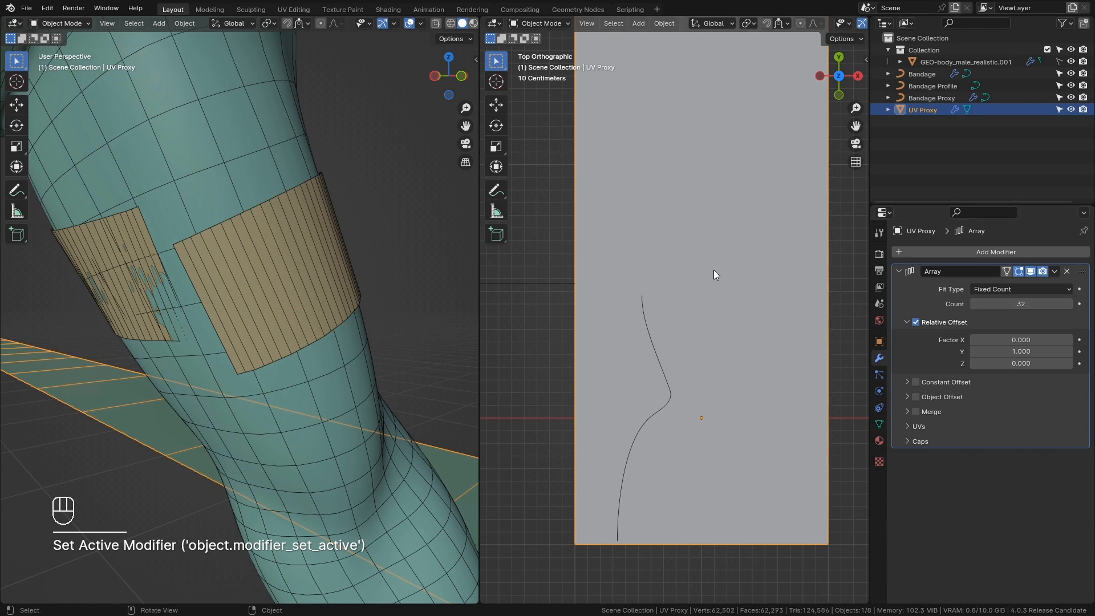
# Turn on the wireframe overlay in the top view to show the borders between the UV Proxy tiles.
pyautogui.scroll(-2, 713, 269)
pyautogui.click(666, 339)
pyautogui.scroll(-3, 665, 339)
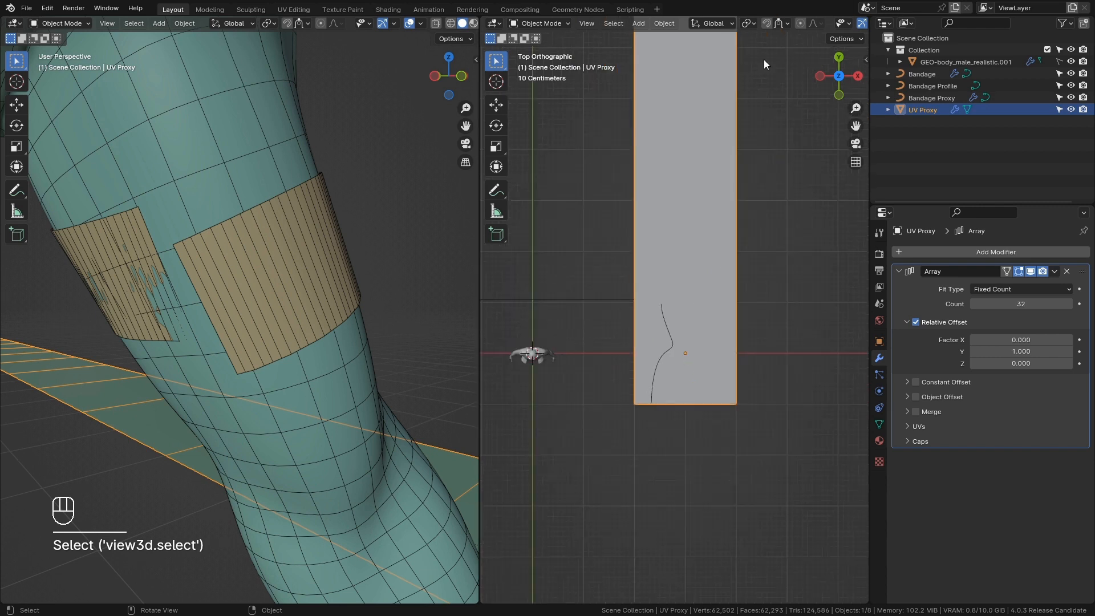
pyautogui.scroll(1, 761, 108)
pyautogui.scroll(-3, 834, 31)
pyautogui.click(807, 25)
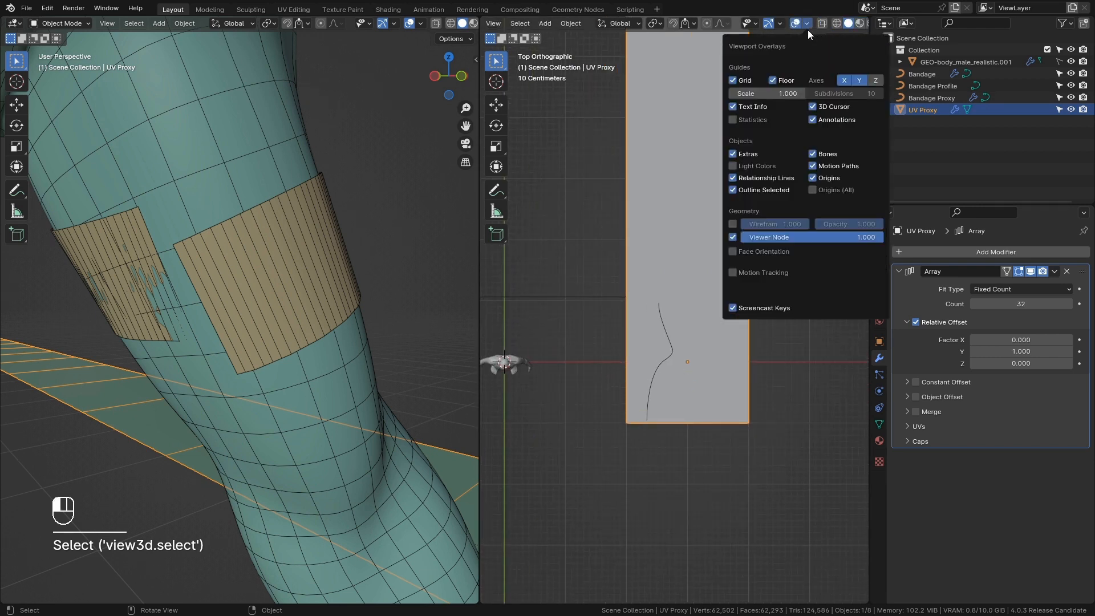
pyautogui.scroll(2, 608, 230)
# Scale the UV Proxy down along Y so that its arrayed tiles are shorter.
pyautogui.press('s')
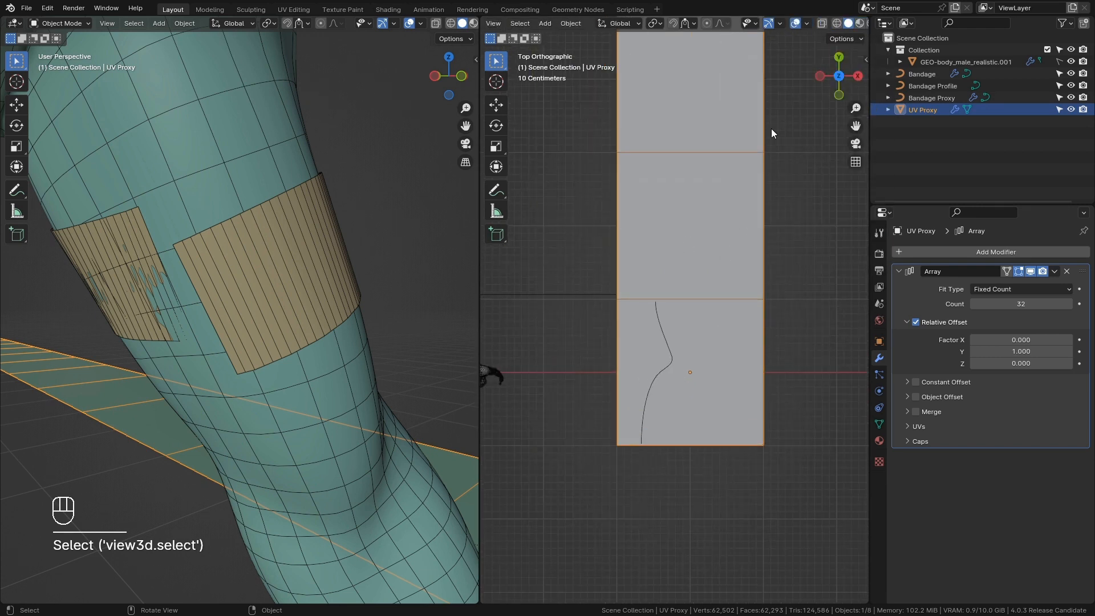
pyautogui.press('y')
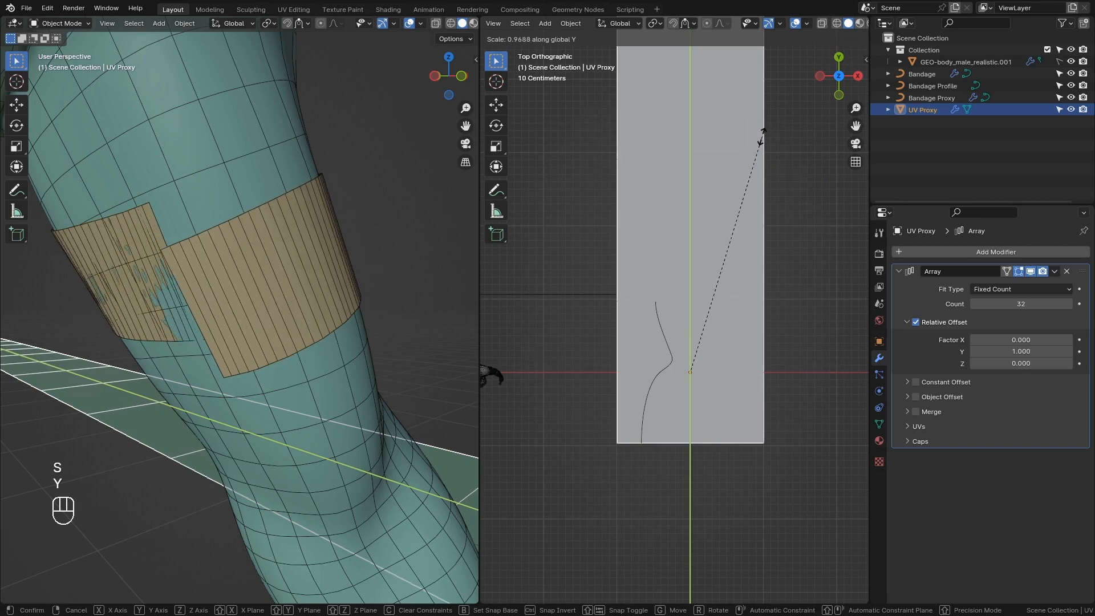
pyautogui.click(717, 189)
# Examine the Resample Curve and Bridge Curves with Mesh modifier settings of Bandage Proxy.
pyautogui.click(338, 273)
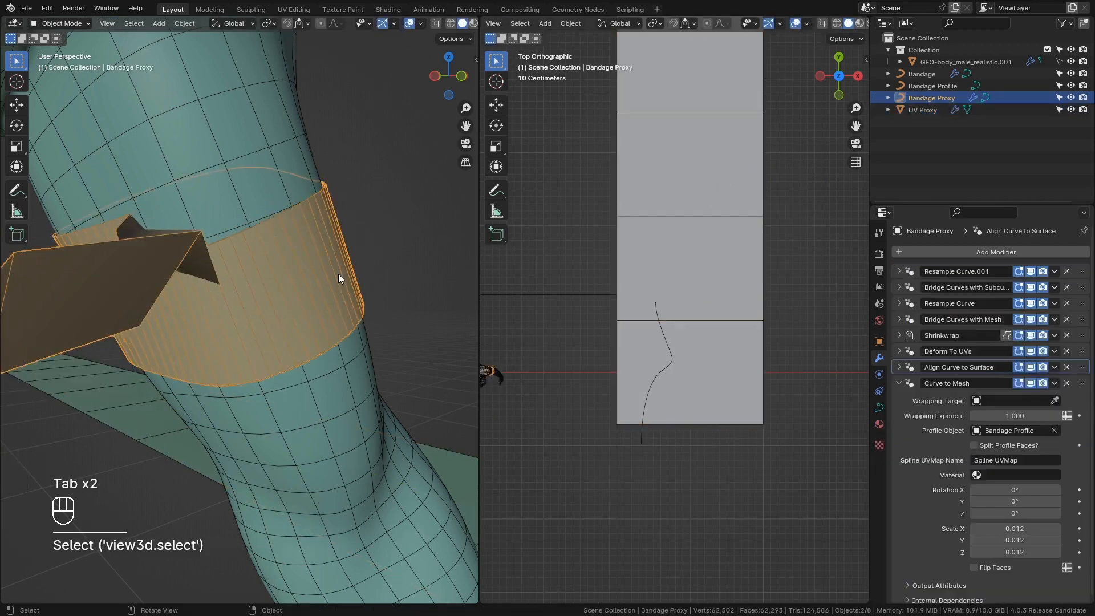
pyautogui.click(899, 305)
pyautogui.click(898, 321)
pyautogui.click(978, 381)
pyautogui.click(977, 380)
pyautogui.click(899, 320)
# Briefly hide Bandage Proxy's Deform To UVs, Align Curve to Surface and Curve to Mesh modifiers, inspect the arm's wrap surface, and show them again.
pyautogui.moveTo(1030, 307)
pyautogui.mouseDown()
pyautogui.moveTo(1030, 385)
pyautogui.moveTo(1031, 323)
pyautogui.mouseUp()
pyautogui.scroll(5, 362, 288)
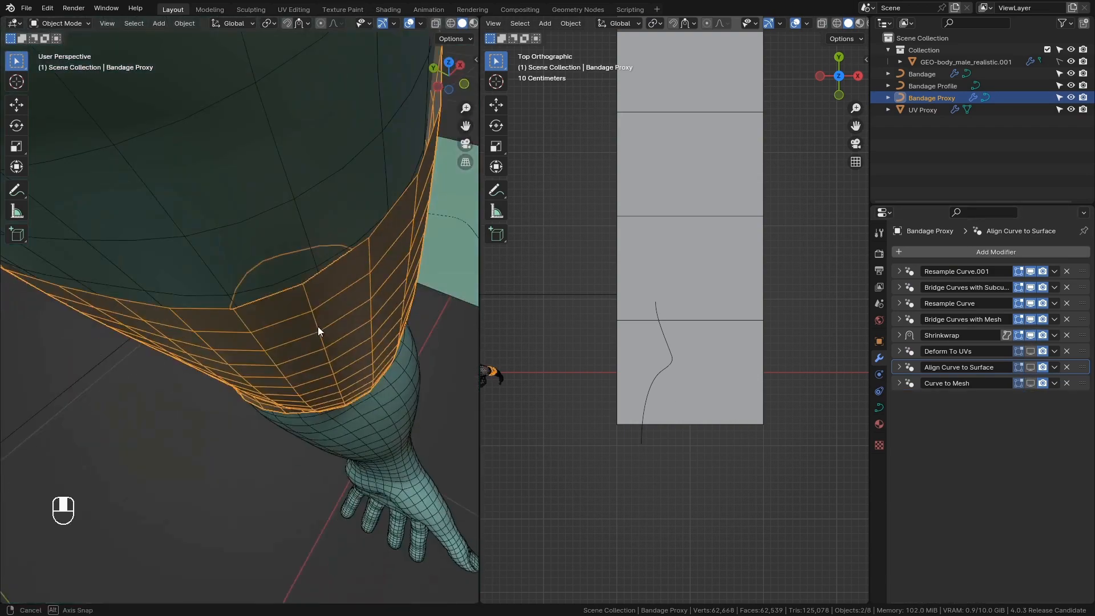
pyautogui.scroll(8, 288, 332)
pyautogui.scroll(-8, 289, 332)
pyautogui.press('z')
pyautogui.press('z')
pyautogui.scroll(-2, 299, 275)
pyautogui.moveTo(299, 275); pyautogui.dragTo(301, 302, button='middle')
pyautogui.click(668, 341)
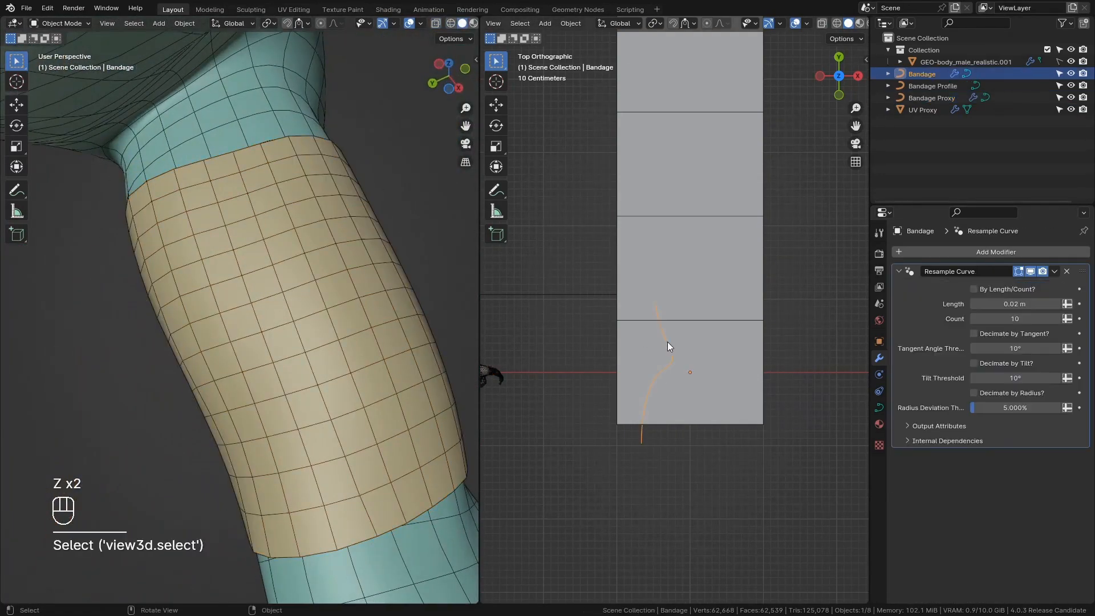
pyautogui.click(411, 358)
pyautogui.moveTo(1031, 350); pyautogui.dragTo(1032, 382)
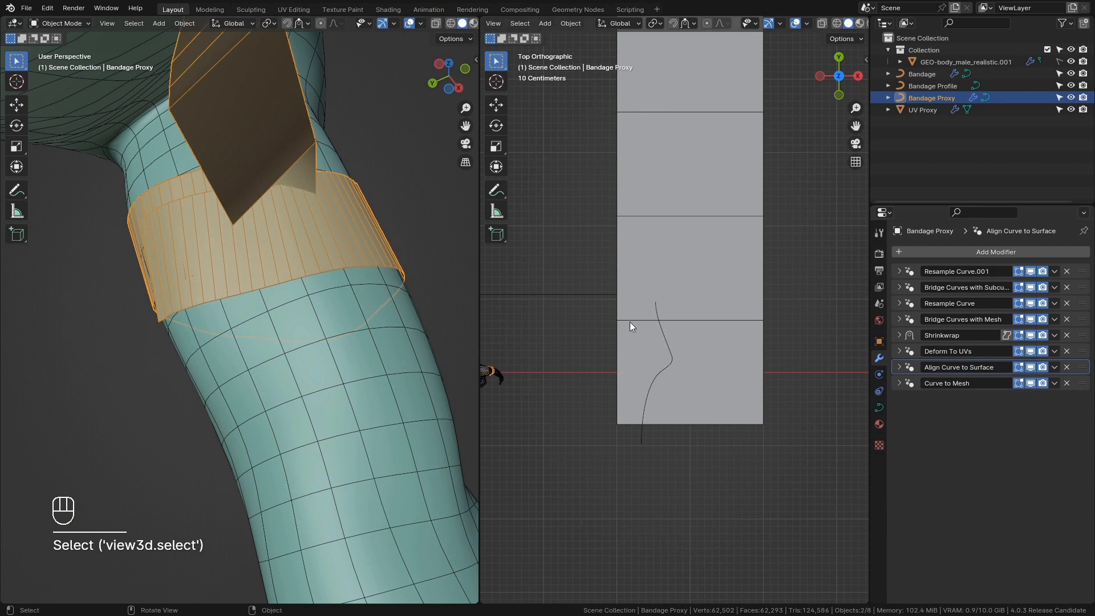
# Move the entire Bandage curve about 0.4 m along Y so its lower end lies on the first UV Proxy tile.
pyautogui.click(666, 364)
pyautogui.click(668, 366)
pyautogui.keyDown('shift'); pyautogui.moveTo(675, 364); pyautogui.dragTo(708, 344, button='middle'); pyautogui.keyUp('shift')
pyautogui.scroll(2, 692, 406)
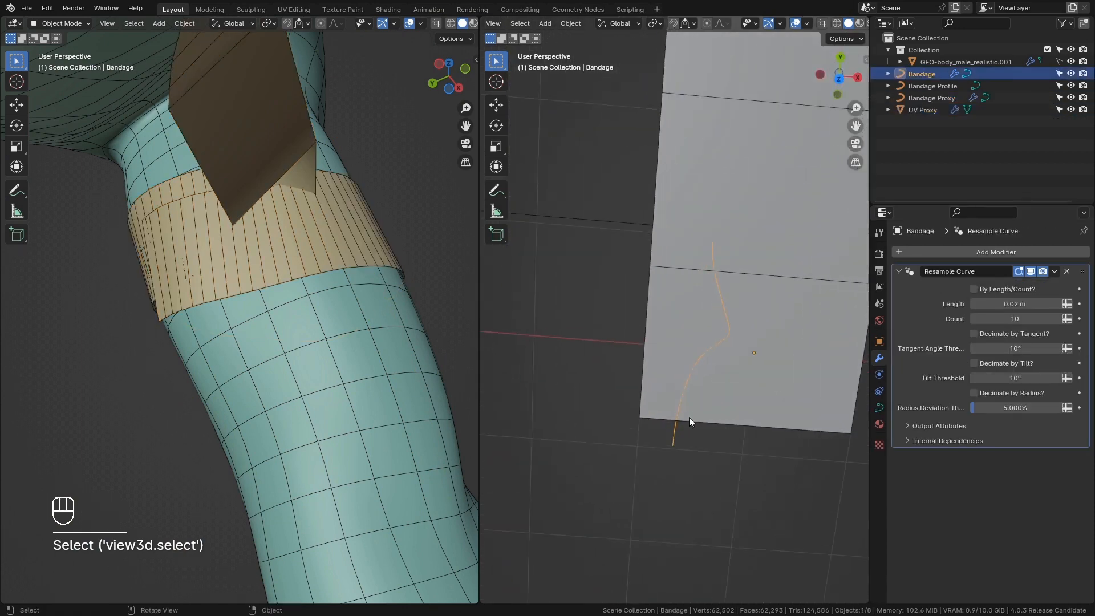
pyautogui.press('Tab')
pyautogui.press('KP_1')
pyautogui.press('KP_7')
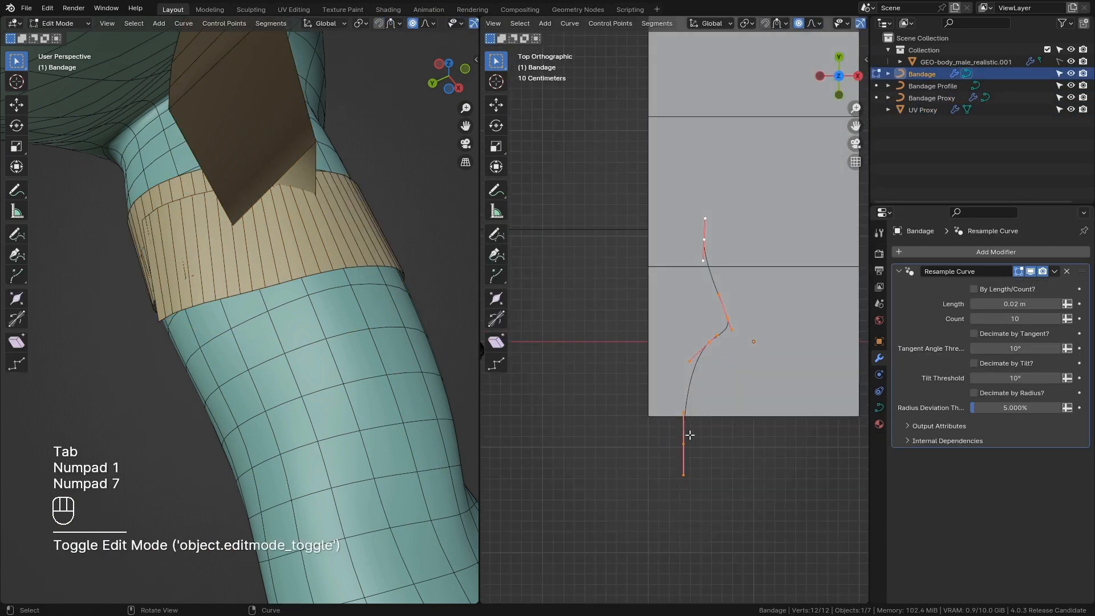
pyautogui.keyDown('shift'); pyautogui.click(690, 435); pyautogui.keyUp('shift')
pyautogui.scroll(-3, 711, 433)
pyautogui.press('a')
pyautogui.press('g')
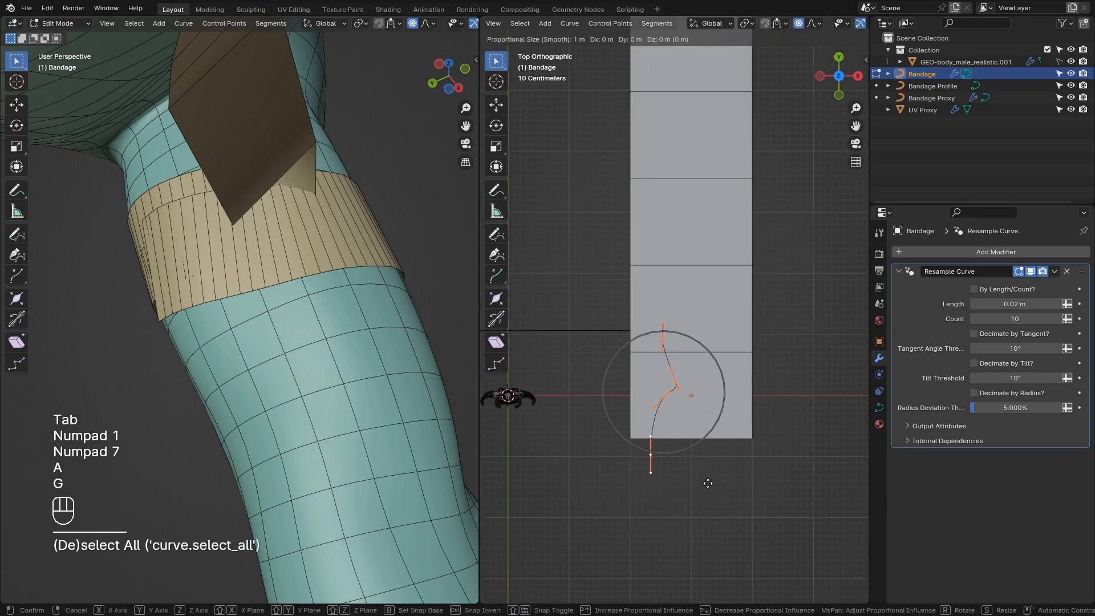
pyautogui.press('y')
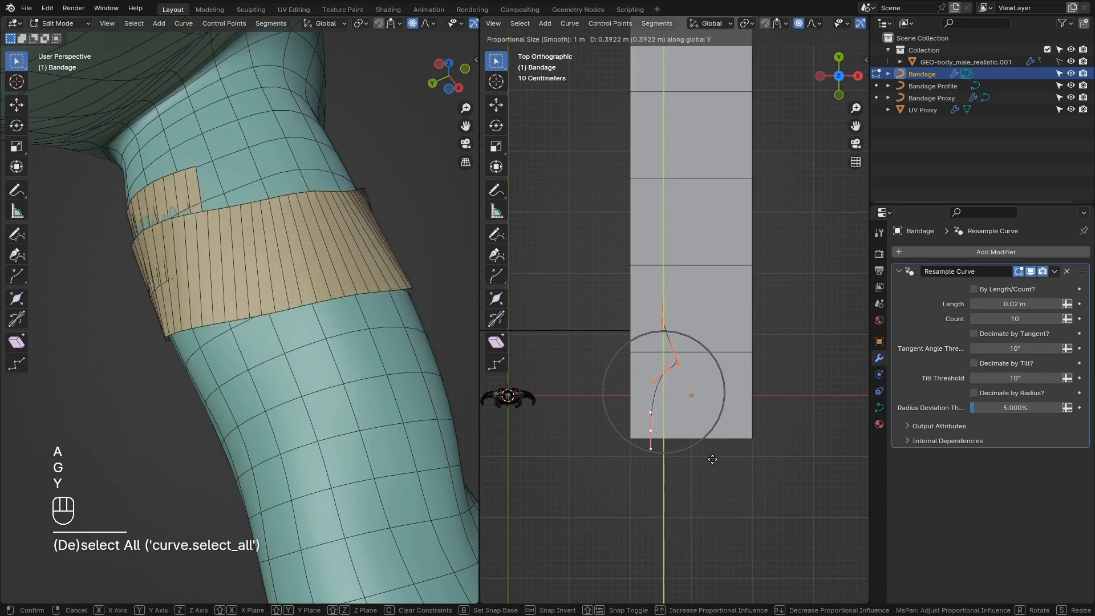
pyautogui.click(712, 459)
pyautogui.scroll(2, 714, 456)
pyautogui.press('Tab')
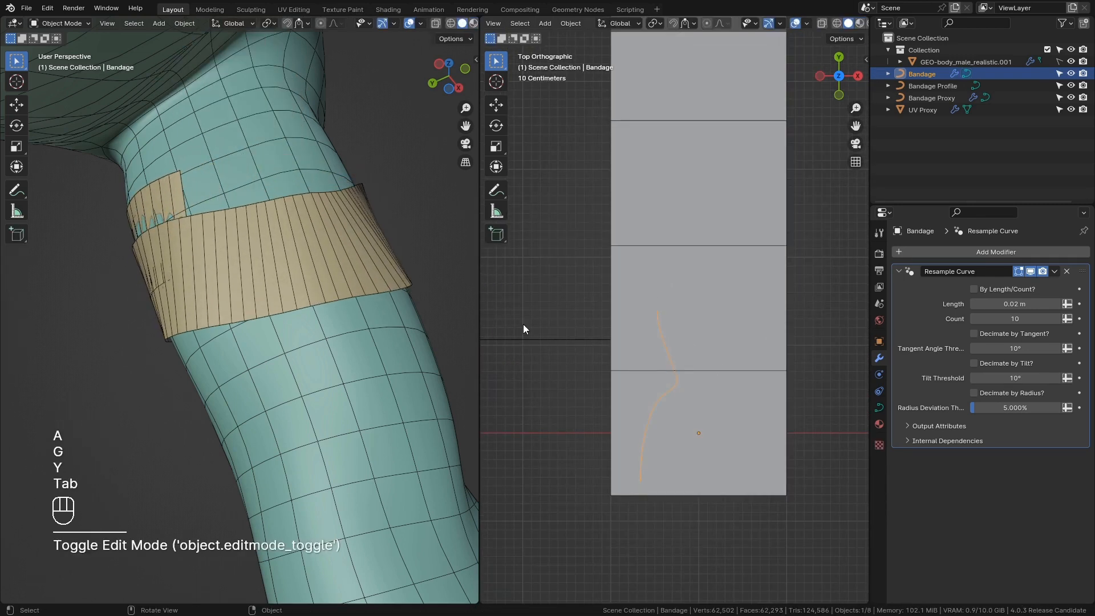
# Inspect the bandage around the arm, delete the entire Bandage curve in Edit Mode, and activate the Draw tool.
pyautogui.moveTo(365, 319); pyautogui.dragTo(579, 378, button='middle')
pyautogui.moveTo(399, 377); pyautogui.dragTo(633, 316, button='middle')
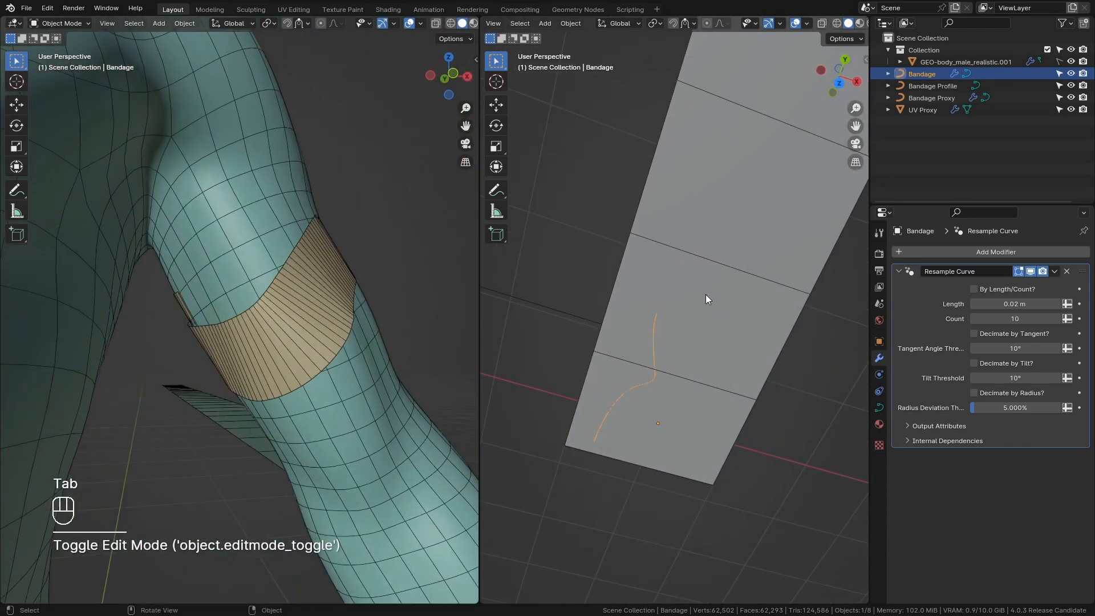
pyautogui.moveTo(310, 300)
pyautogui.mouseDown(button='middle')
pyautogui.moveTo(212, 320)
pyautogui.moveTo(376, 300)
pyautogui.moveTo(372, 272)
pyautogui.moveTo(324, 283)
pyautogui.mouseUp(button='middle')
pyautogui.scroll(-2, 731, 279)
pyautogui.press('KP_1')
pyautogui.press('KP_7')
pyautogui.scroll(2, 731, 278)
pyautogui.press('Tab')
pyautogui.click(660, 310)
pyautogui.scroll(3, 342, 278)
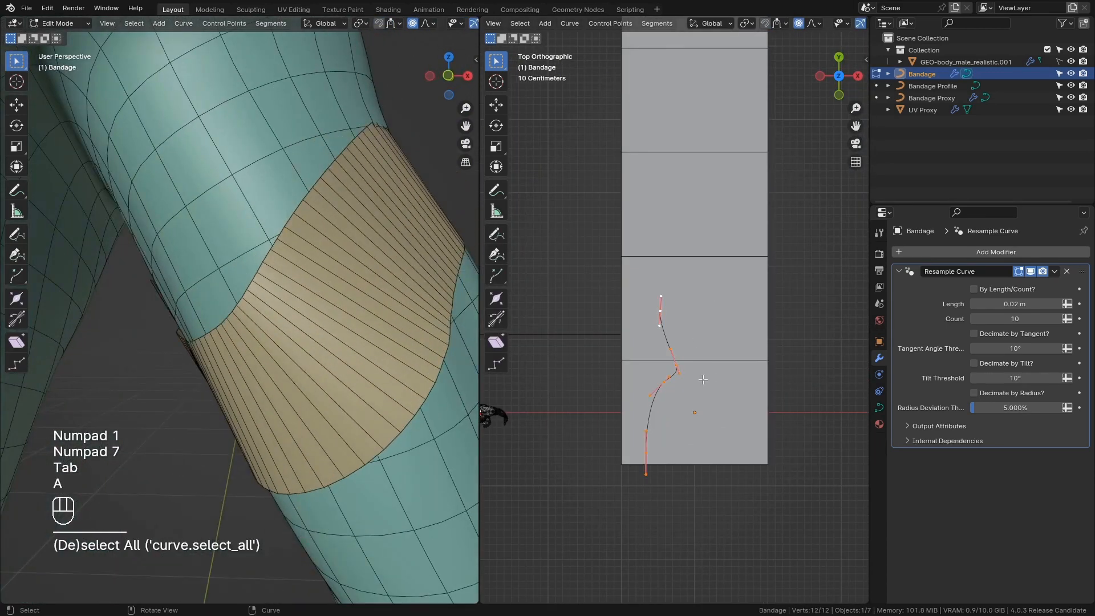
pyautogui.press('x')
pyautogui.click(496, 235)
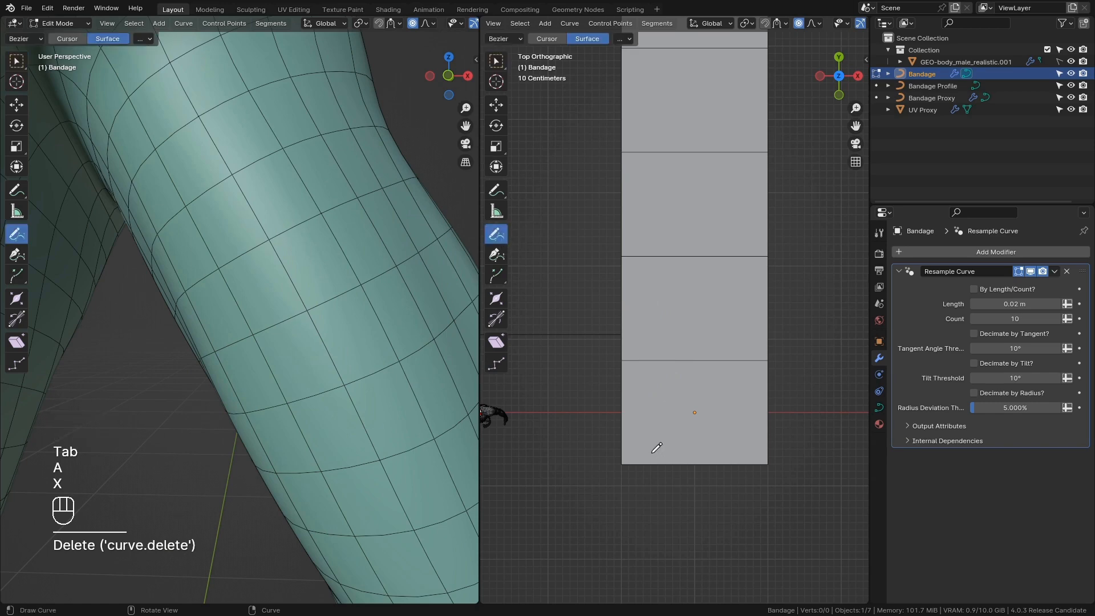
# Try drawing an S-shaped Bandage curve diagonally across the lowest UV Proxy tiles, and delete it.
pyautogui.moveTo(742, 249); pyautogui.dragTo(741, 250)
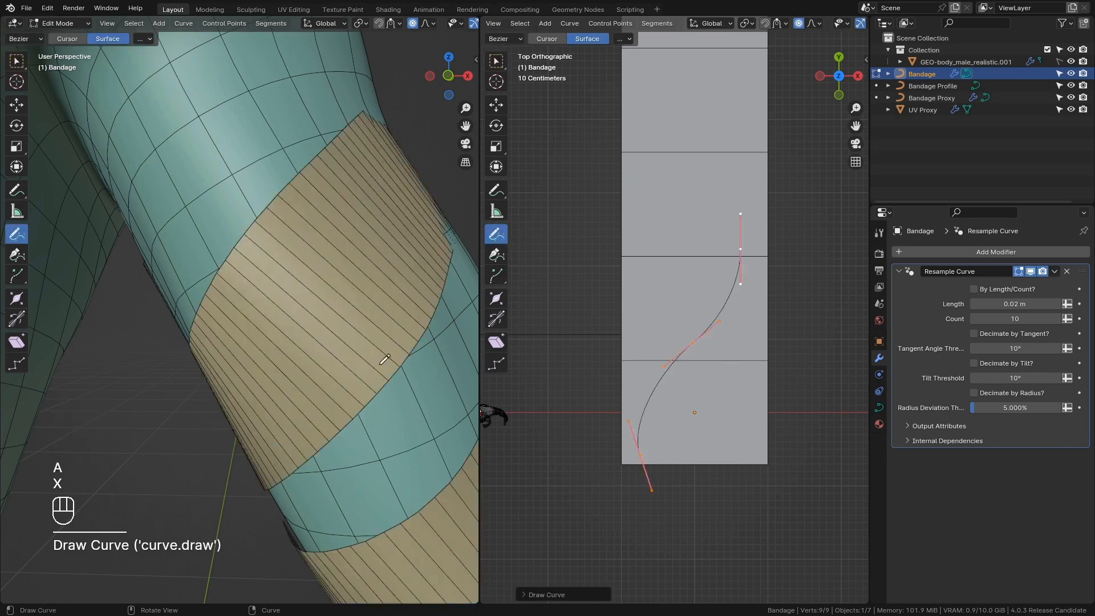
pyautogui.scroll(-2, 656, 365)
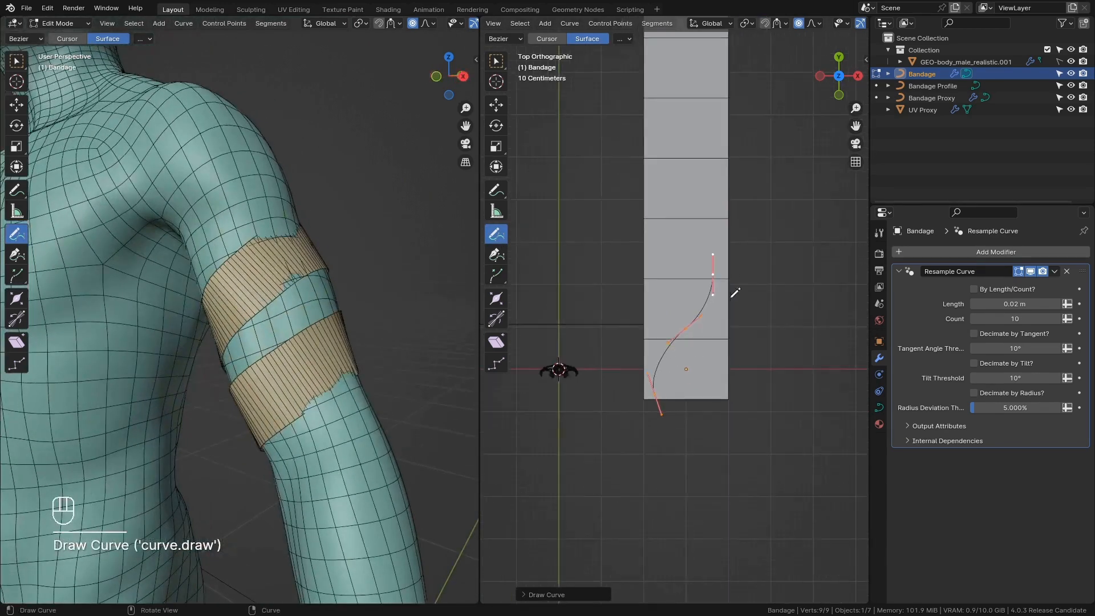
pyautogui.press('x')
pyautogui.click(699, 360)
# Draw a long wavy Bandage curve running from the first UV Proxy tile across about fourteen tiles, and return to Object Mode.
pyautogui.scroll(-3, 670, 385)
pyautogui.scroll(-2, 681, 475)
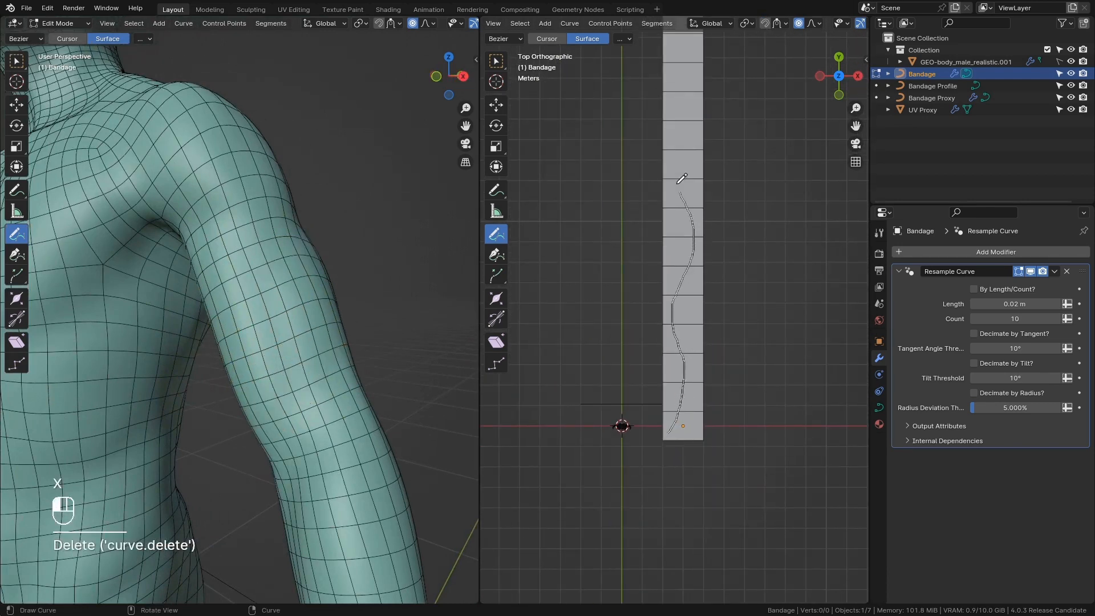
pyautogui.moveTo(682, 36); pyautogui.dragTo(682, 33)
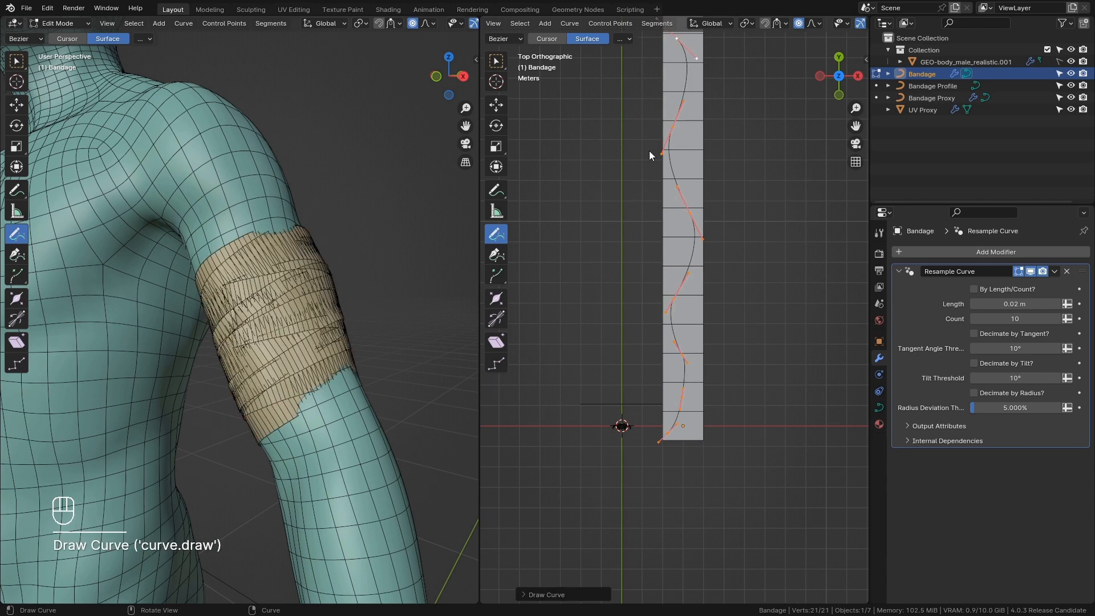
pyautogui.press('Tab')
# Set Bandage Proxy's Curve to Mesh scale to 0.008 on X, Y and Z, and reduce all three to 0.006.
pyautogui.scroll(5, 351, 329)
pyautogui.click(368, 326)
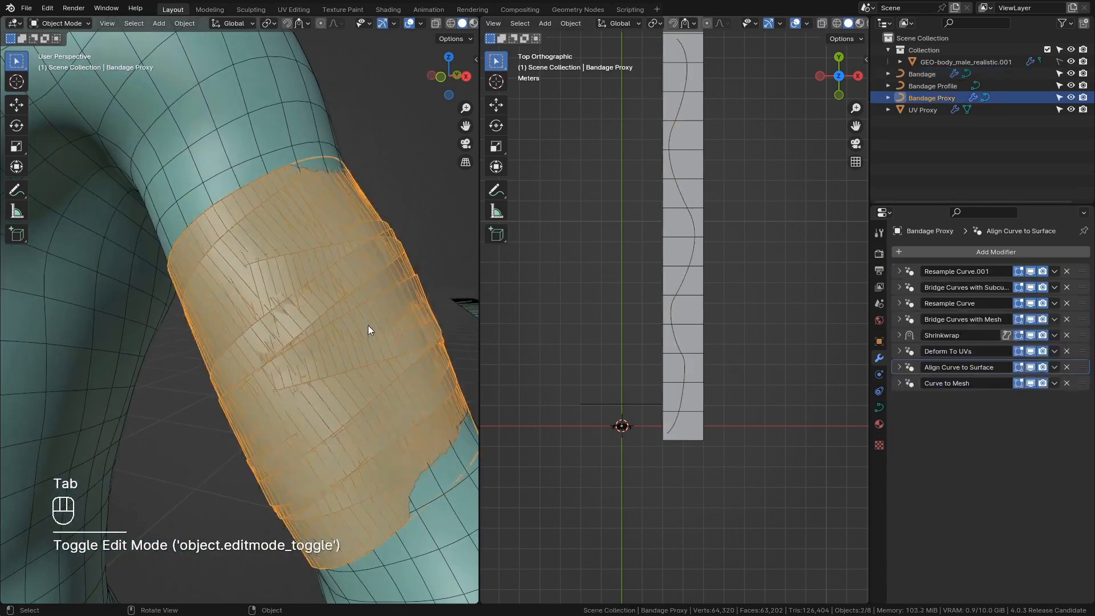
pyautogui.click(896, 385)
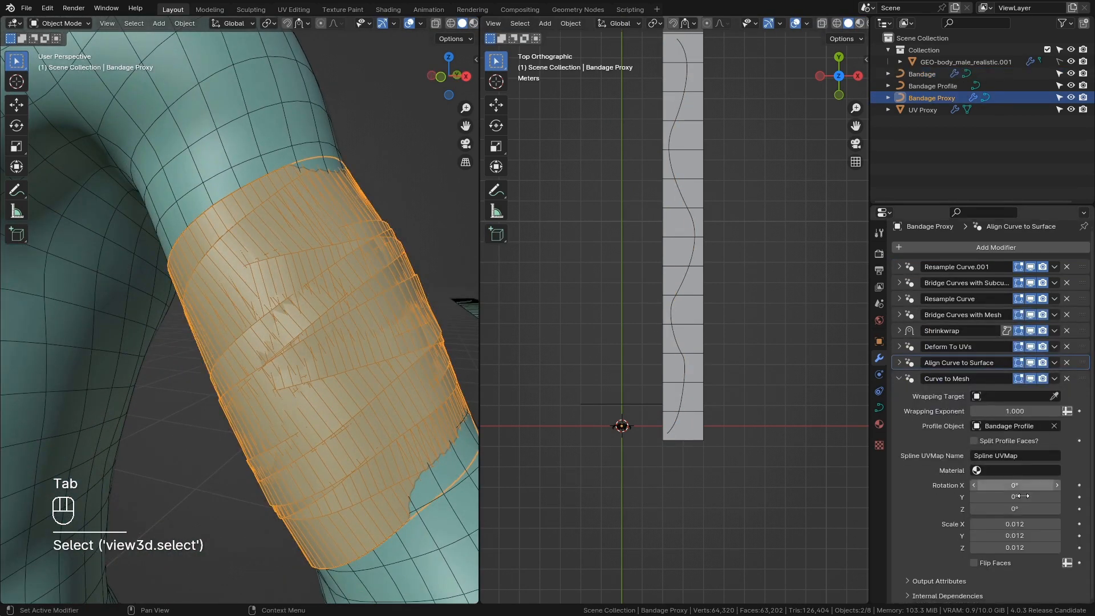
pyautogui.click(1028, 548)
pyautogui.write('0.008')
pyautogui.press('Return')
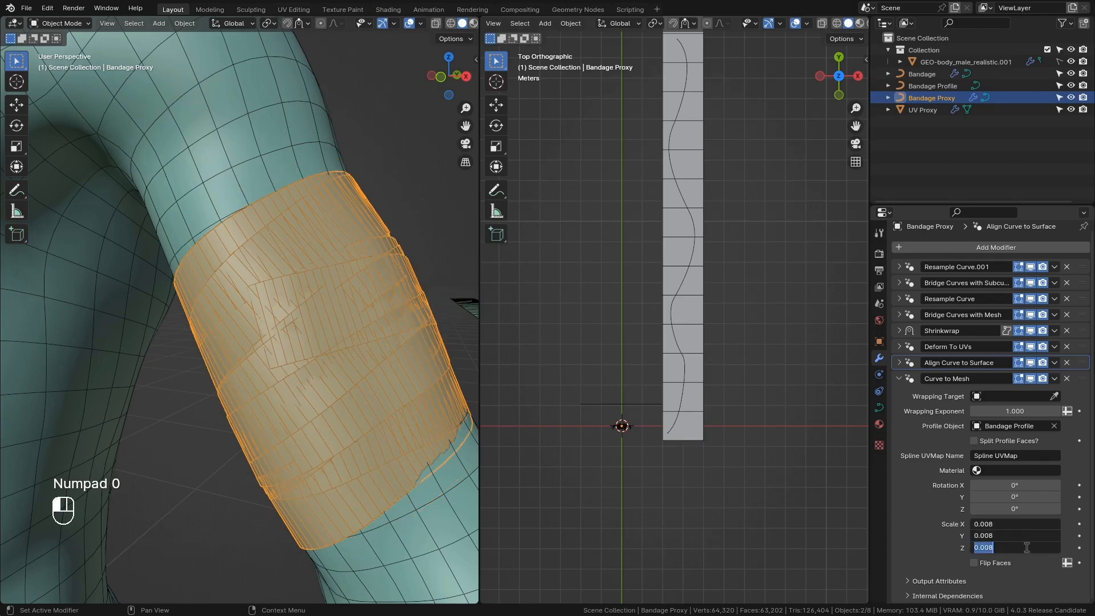
pyautogui.press('Return')
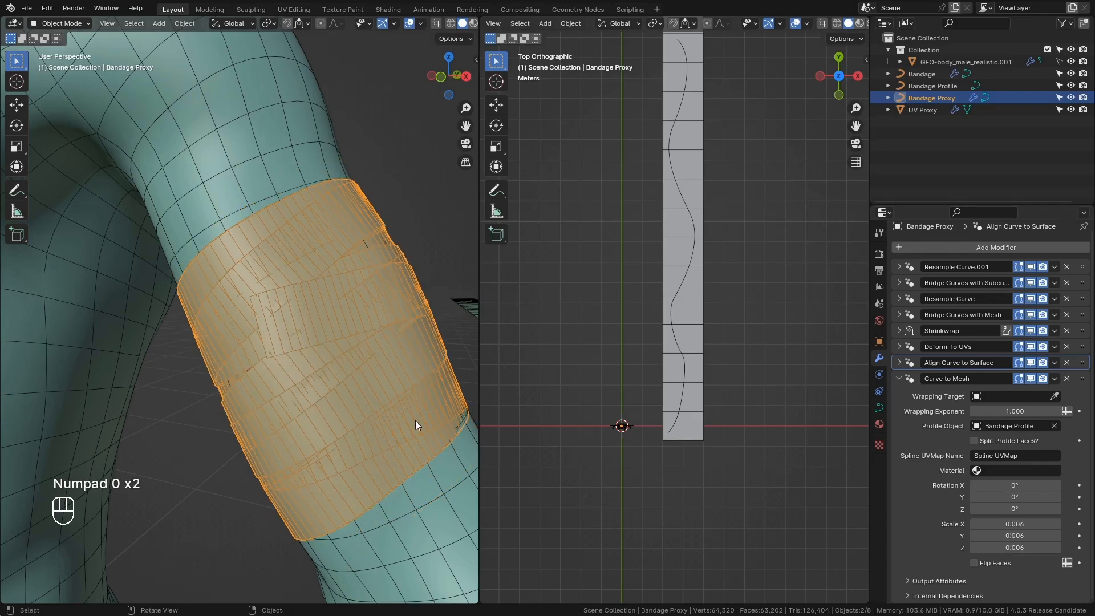
# Inspect the wraps around the arm, try raising the Bandage curve along Z in the right side view, and undo the move.
pyautogui.moveTo(415, 419); pyautogui.dragTo(342, 427, button='middle')
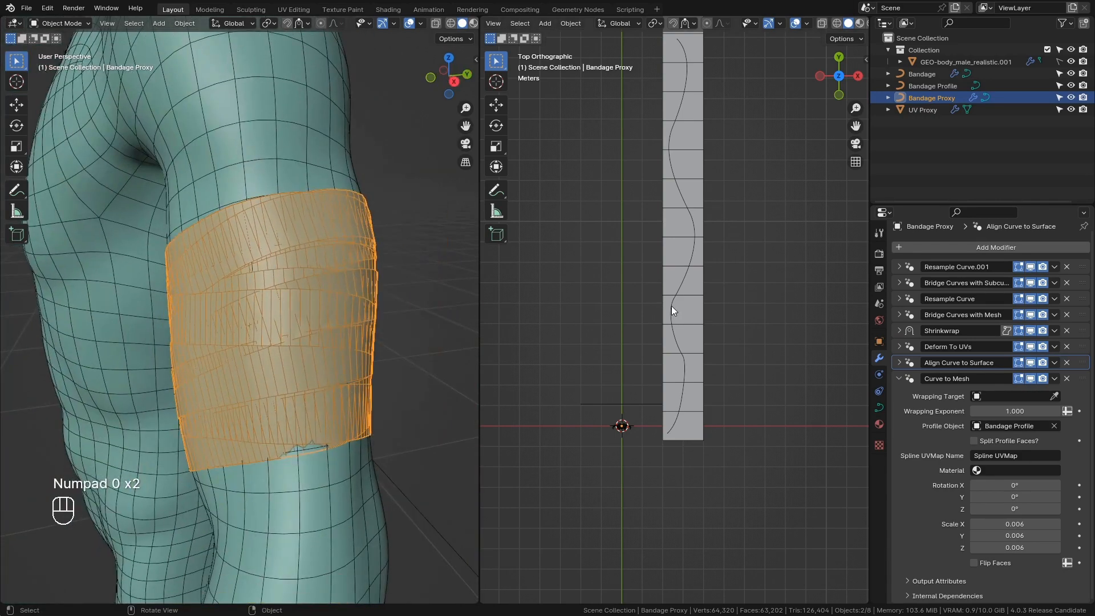
pyautogui.click(357, 359)
pyautogui.moveTo(357, 359); pyautogui.dragTo(245, 329, button='middle')
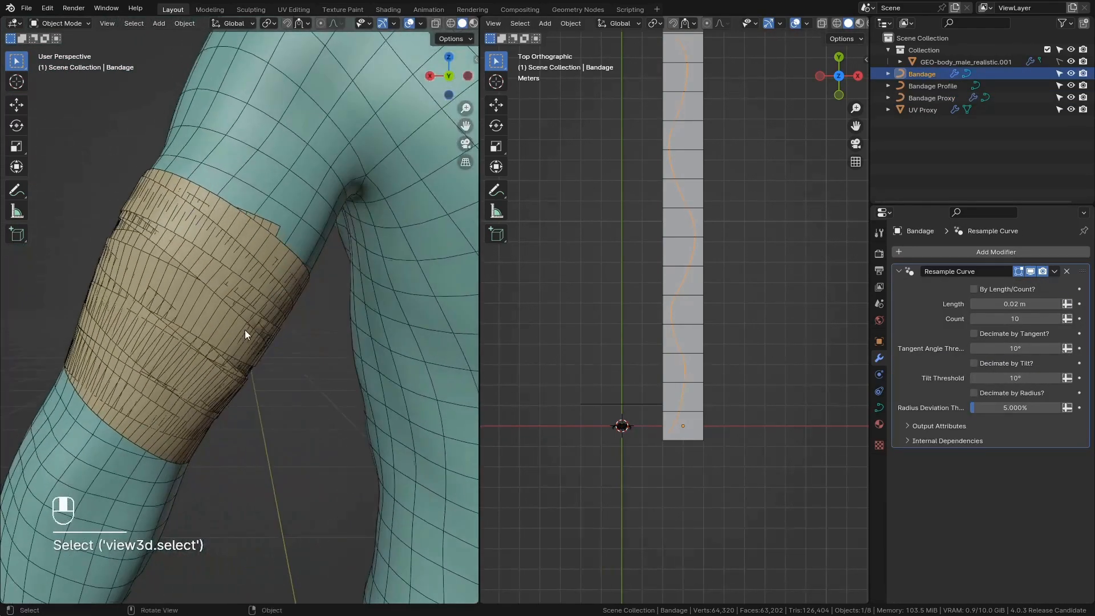
pyautogui.scroll(-2, 655, 238)
pyautogui.press('KP_1')
pyautogui.press('KP_3')
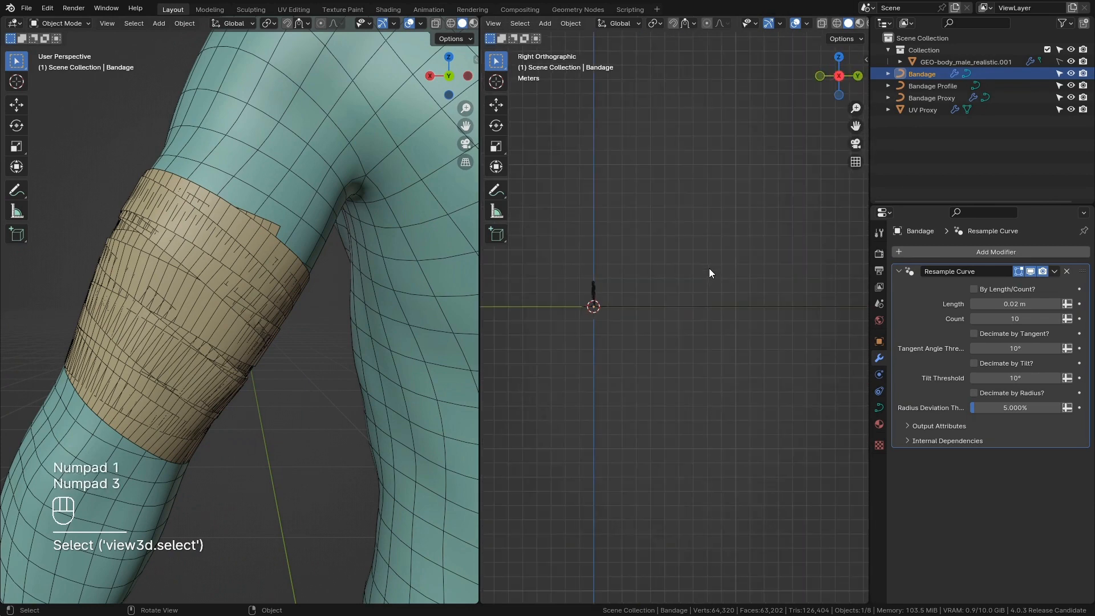
pyautogui.press('g')
pyautogui.press('z')
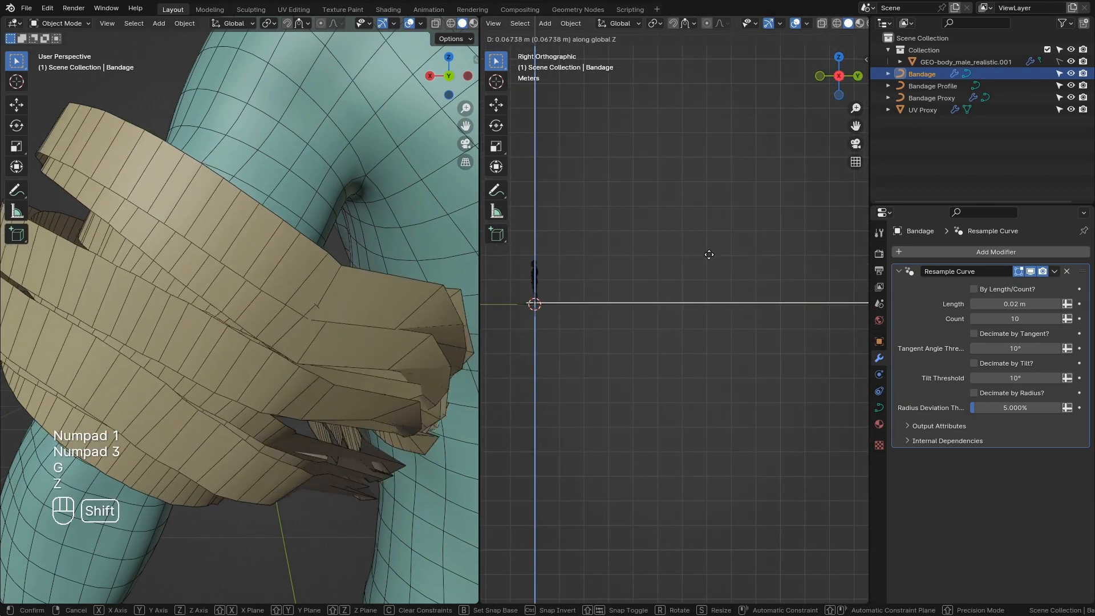
pyautogui.click(705, 262)
pyautogui.hotkey('ctrl', 'z')
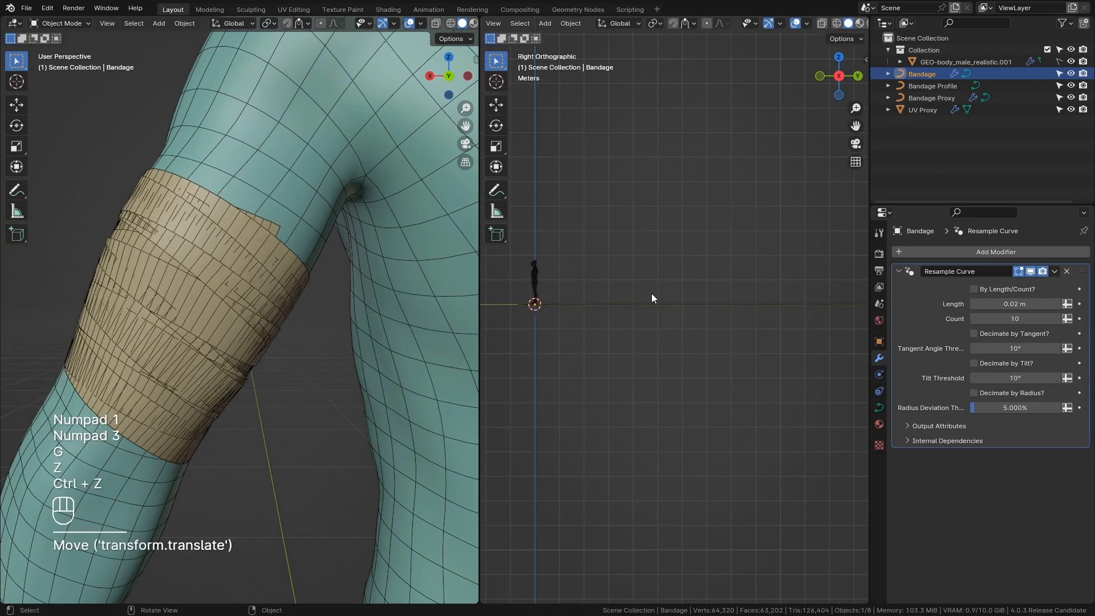
# Enter Edit Mode on the Bandage curve in the right side view and set the transform pivot point to 3D Cursor.
pyautogui.scroll(-3, 645, 310)
pyautogui.keyDown('shift'); pyautogui.moveTo(644, 312); pyautogui.dragTo(674, 316, button='middle'); pyautogui.keyUp('shift')
pyautogui.scroll(4, 672, 314)
pyautogui.press('Tab')
pyautogui.scroll(-3, 676, 312)
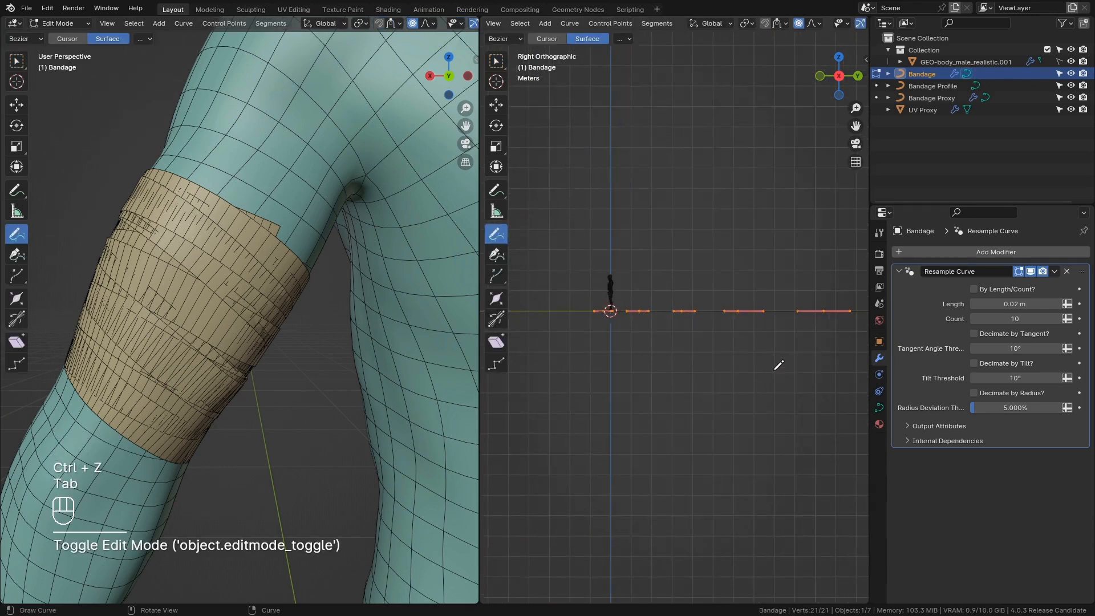
pyautogui.moveTo(240, 322); pyautogui.dragTo(164, 229, button='middle')
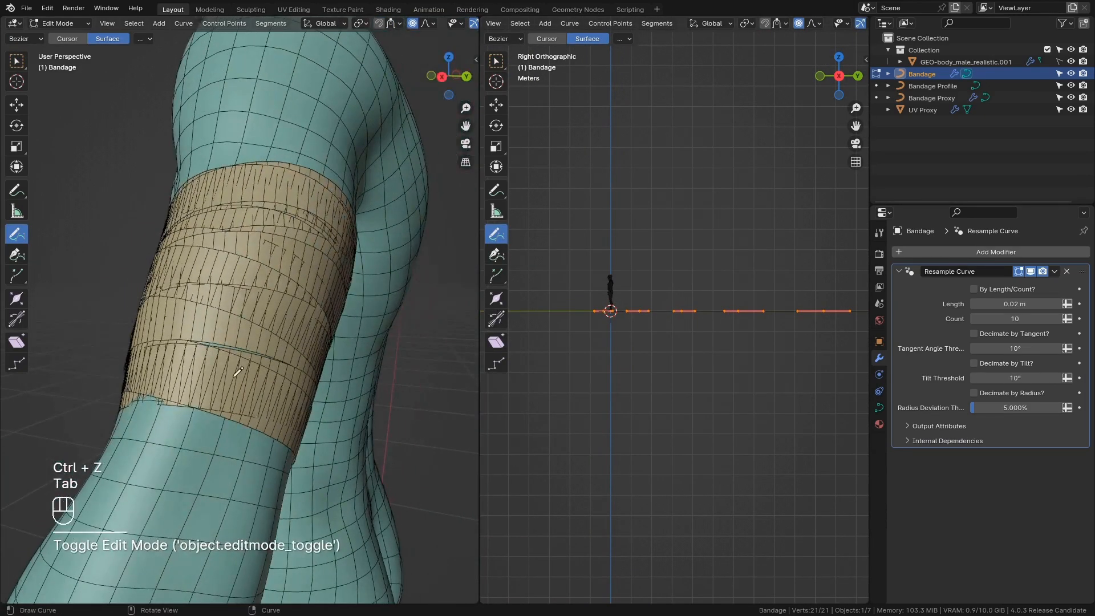
pyautogui.moveTo(724, 332); pyautogui.dragTo(731, 323, button='middle')
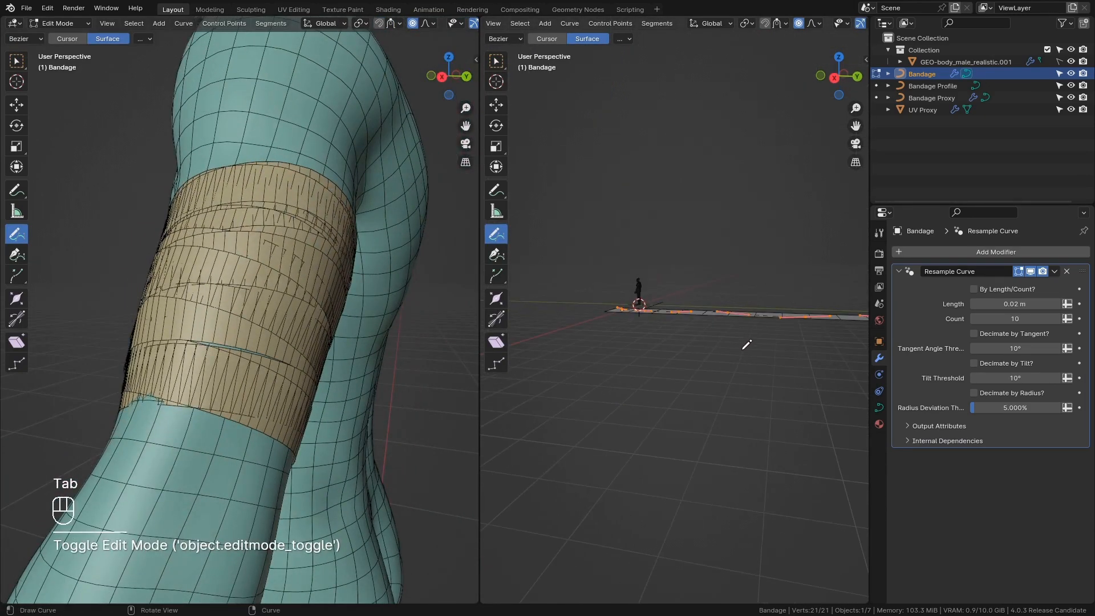
pyautogui.press('KP_3')
pyautogui.scroll(3, 626, 228)
pyautogui.press('Tab')
pyautogui.press('Tab')
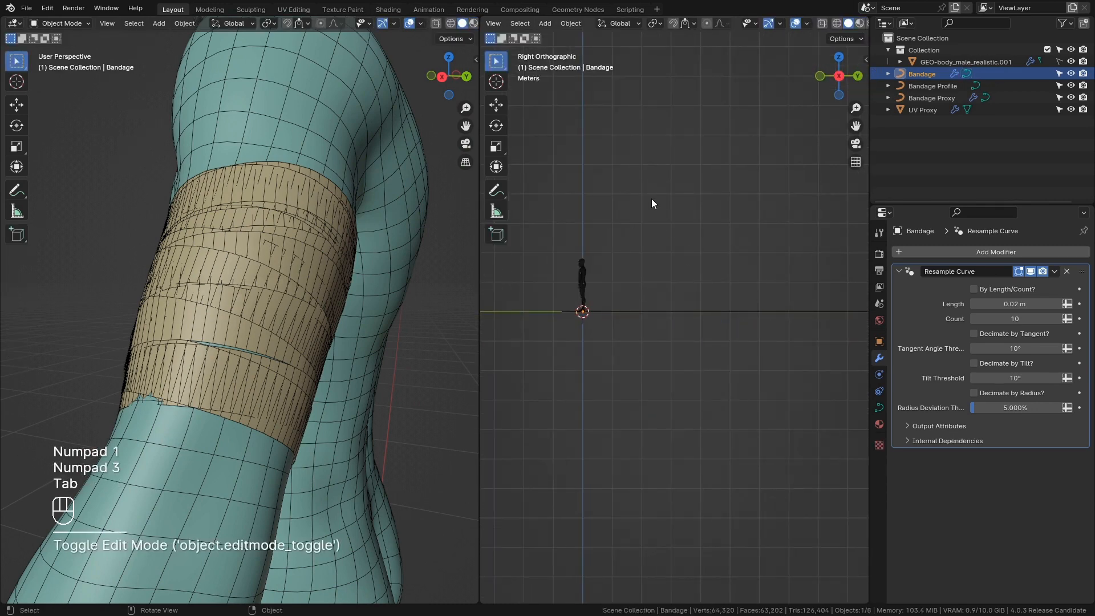
pyautogui.click(747, 24)
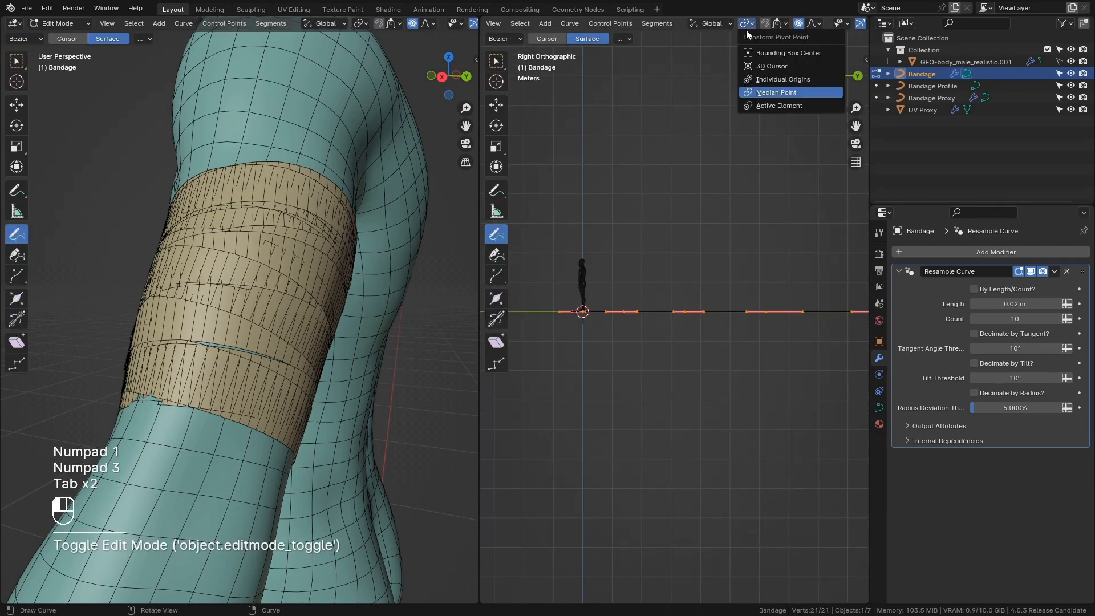
pyautogui.click(779, 66)
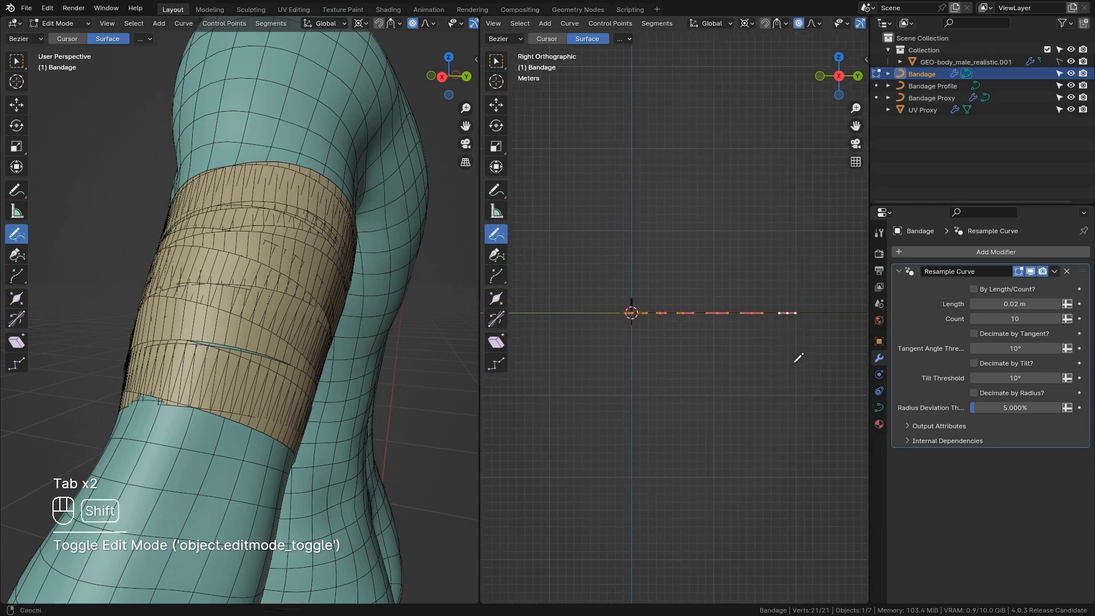
# Rotate the entire Bandage curve around global X by about 0.06° and back by about -0.03°, and return to Object Mode.
pyautogui.keyDown('shift'); pyautogui.moveTo(799, 357); pyautogui.dragTo(844, 366, button='middle'); pyautogui.keyUp('shift')
pyautogui.press('r')
pyautogui.press('x')
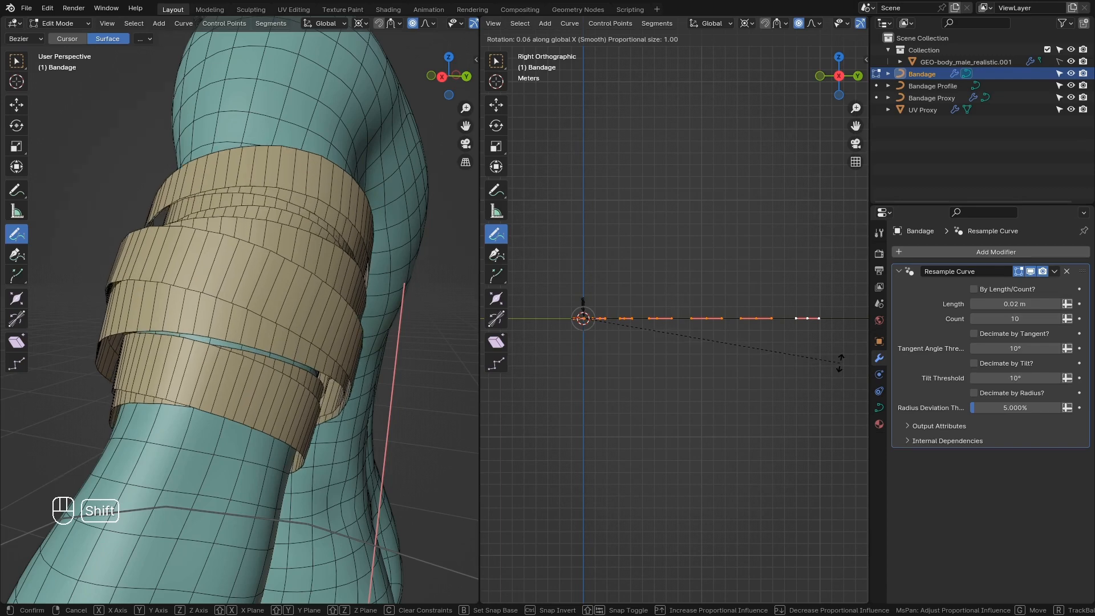
pyautogui.click(839, 363)
pyautogui.press('r')
pyautogui.press('x')
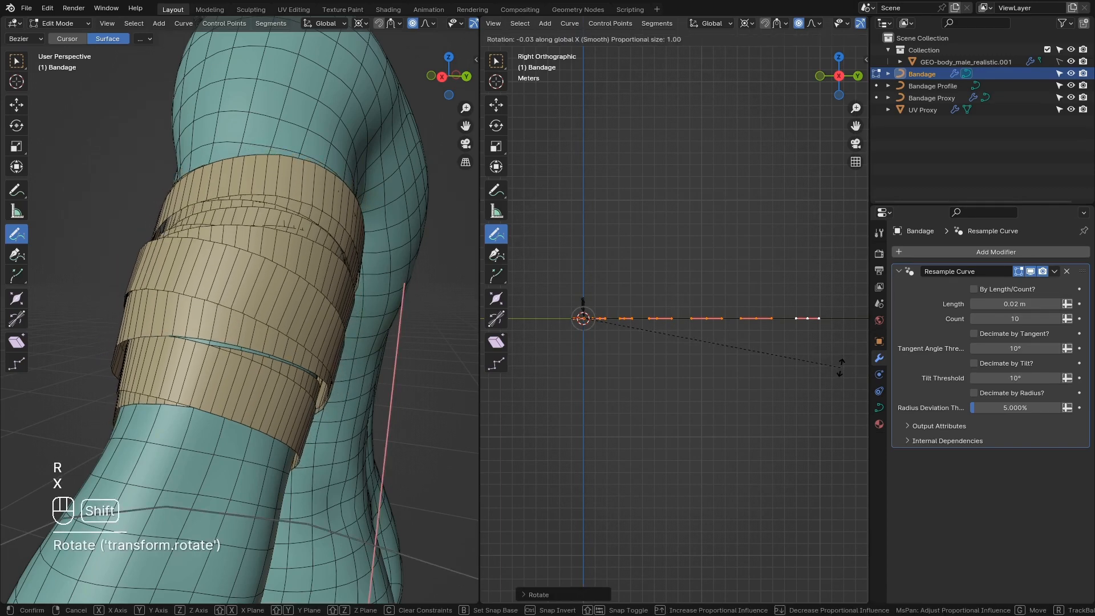
pyautogui.click(840, 367)
pyautogui.moveTo(772, 364); pyautogui.dragTo(592, 324, button='middle')
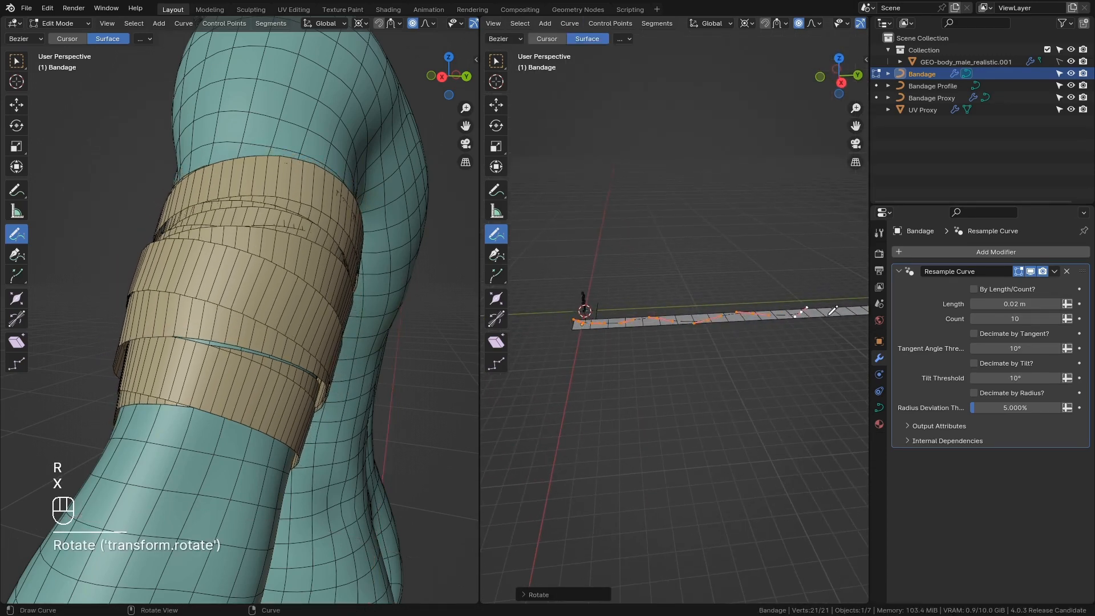
pyautogui.moveTo(317, 307); pyautogui.dragTo(371, 338, button='middle')
pyautogui.press('Tab')
# Inspect the bandage layers on the arm, and stretch the UV Proxy tile strip along Y in the top view.
pyautogui.scroll(3, 333, 336)
pyautogui.click(316, 321)
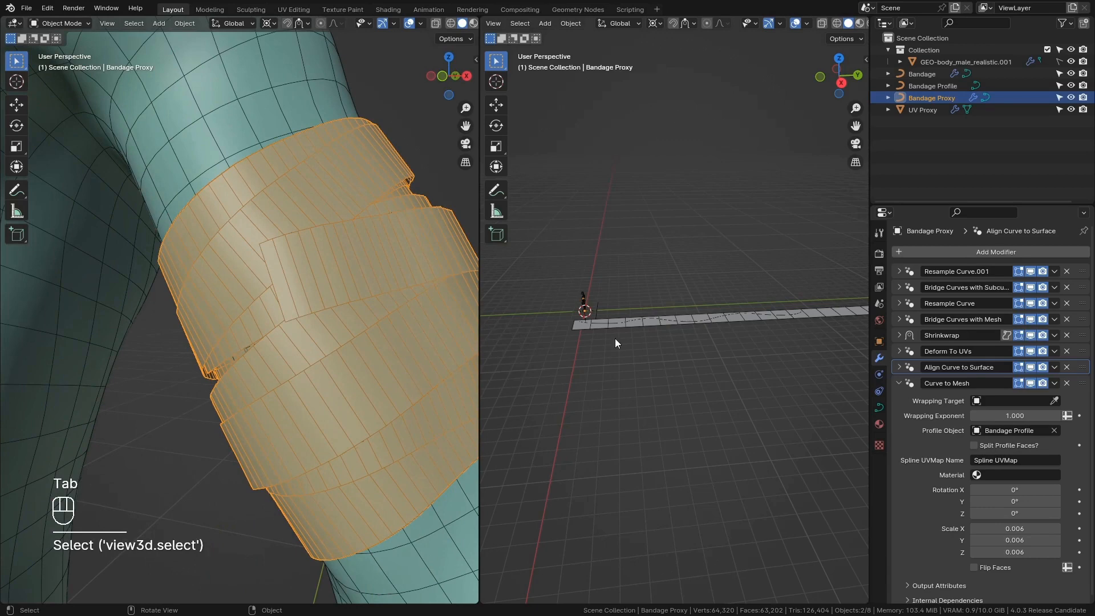
pyautogui.click(682, 324)
pyautogui.press('KP_1')
pyautogui.press('KP_7')
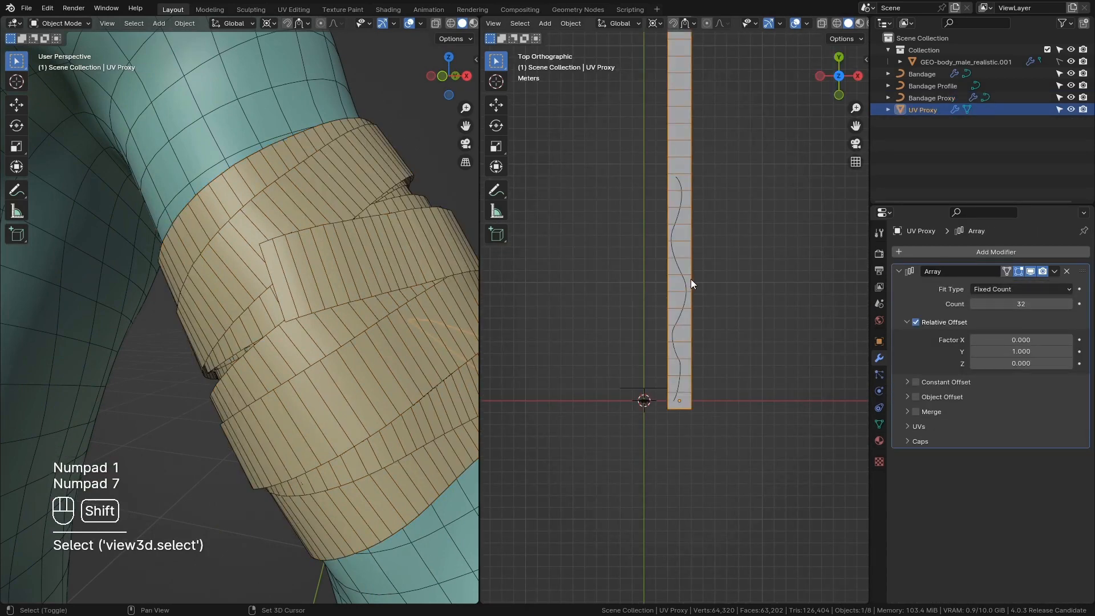
pyautogui.scroll(3, 690, 279)
pyautogui.press('s')
pyautogui.press('y')
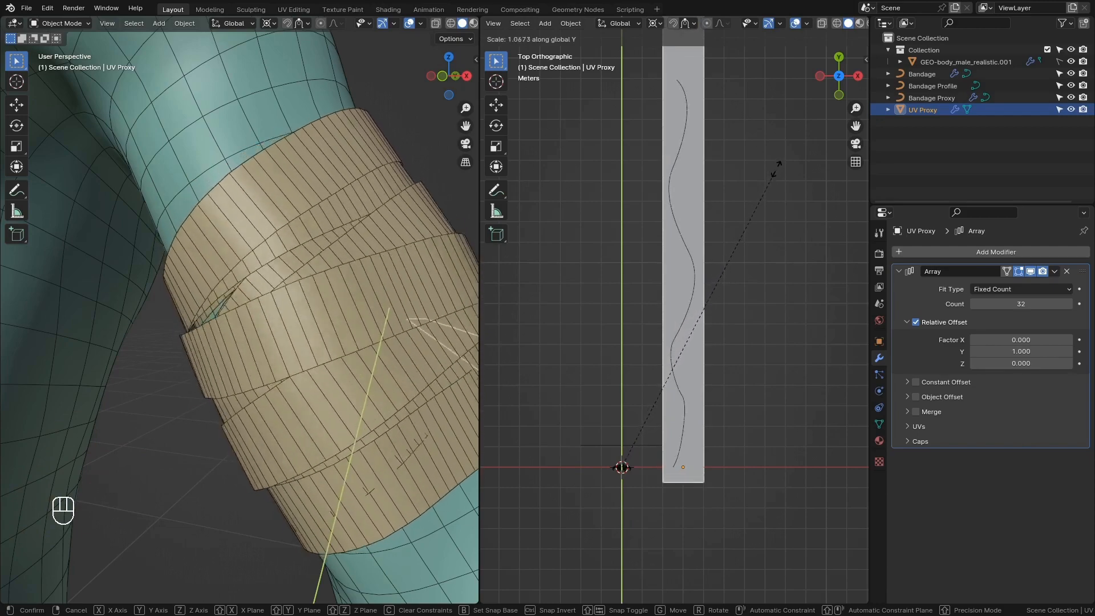
pyautogui.click(825, 102)
pyautogui.scroll(-4, 772, 273)
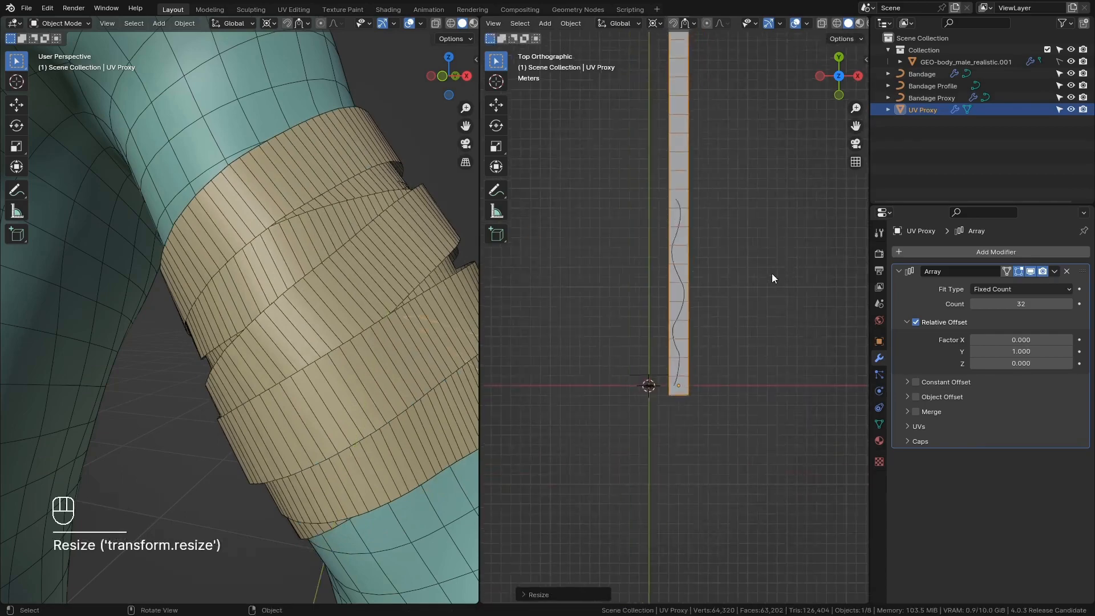
# Stretch the UV Proxy strip further along Y so the bandage curve crosses fewer tiles.
pyautogui.press('s')
pyautogui.press('y')
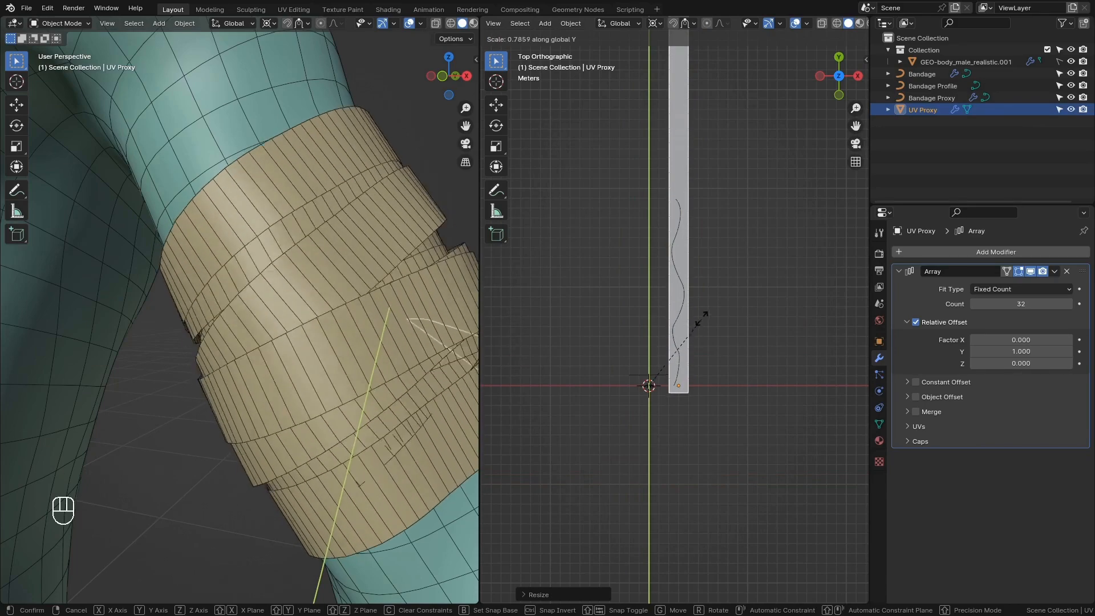
pyautogui.click(749, 225)
pyautogui.scroll(-4, 688, 266)
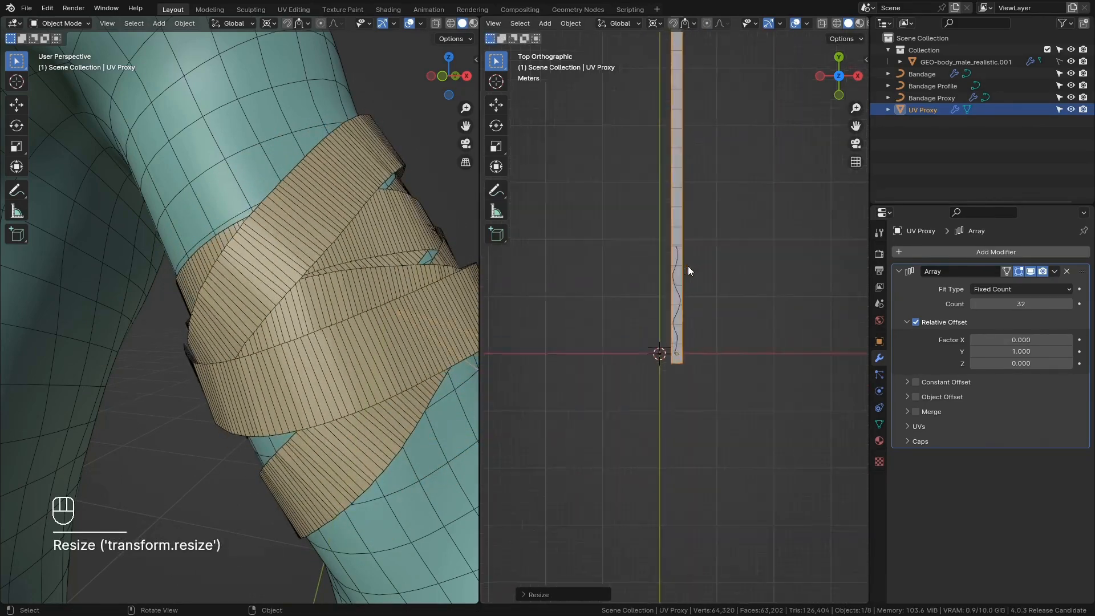
pyautogui.keyDown('shift'); pyautogui.moveTo(701, 294); pyautogui.dragTo(703, 349, button='middle'); pyautogui.keyUp('shift')
pyautogui.scroll(1, 445, 251)
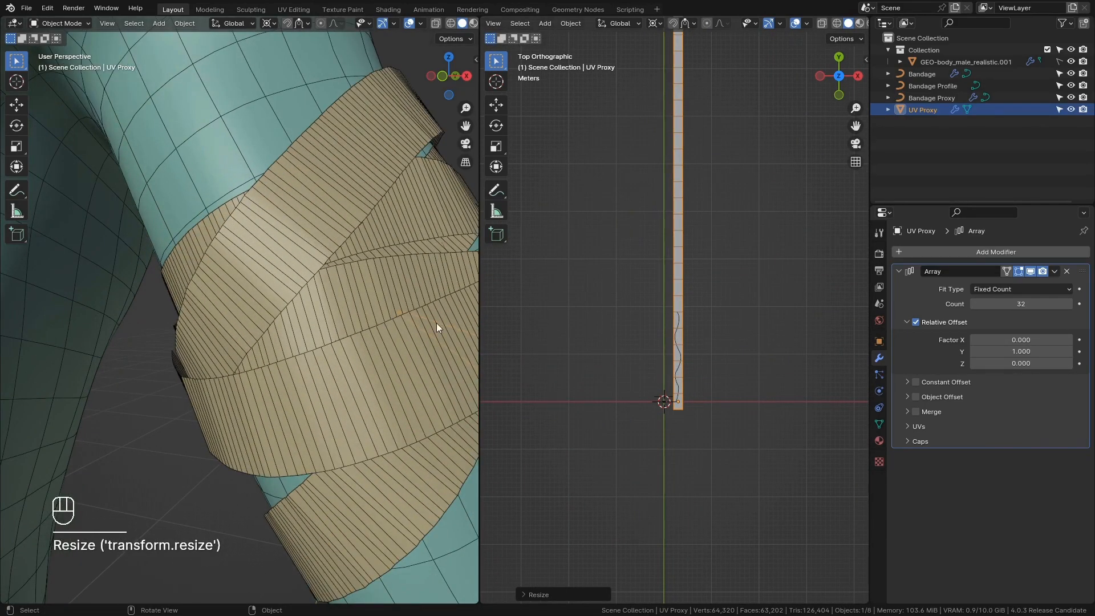
# Try compressing the UV Proxy strip along Y while viewing the outer side of the arm, and undo the scaling.
pyautogui.scroll(-4, 437, 327)
pyautogui.moveTo(377, 333); pyautogui.dragTo(286, 378, button='middle')
pyautogui.press('s')
pyautogui.press('y')
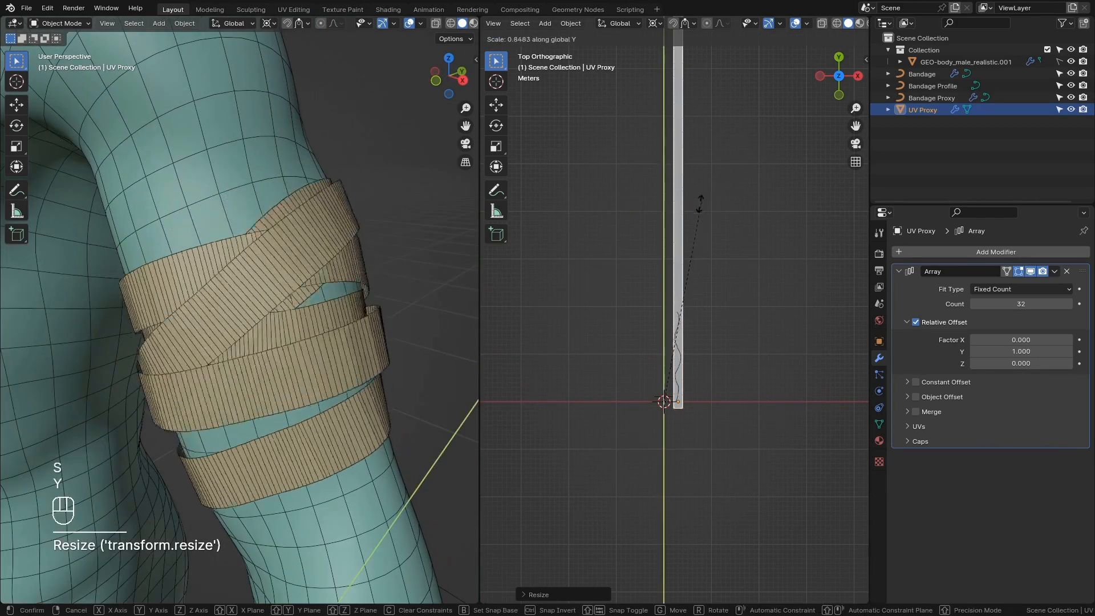
pyautogui.click(662, 282)
pyautogui.hotkey('ctrl', 'z')
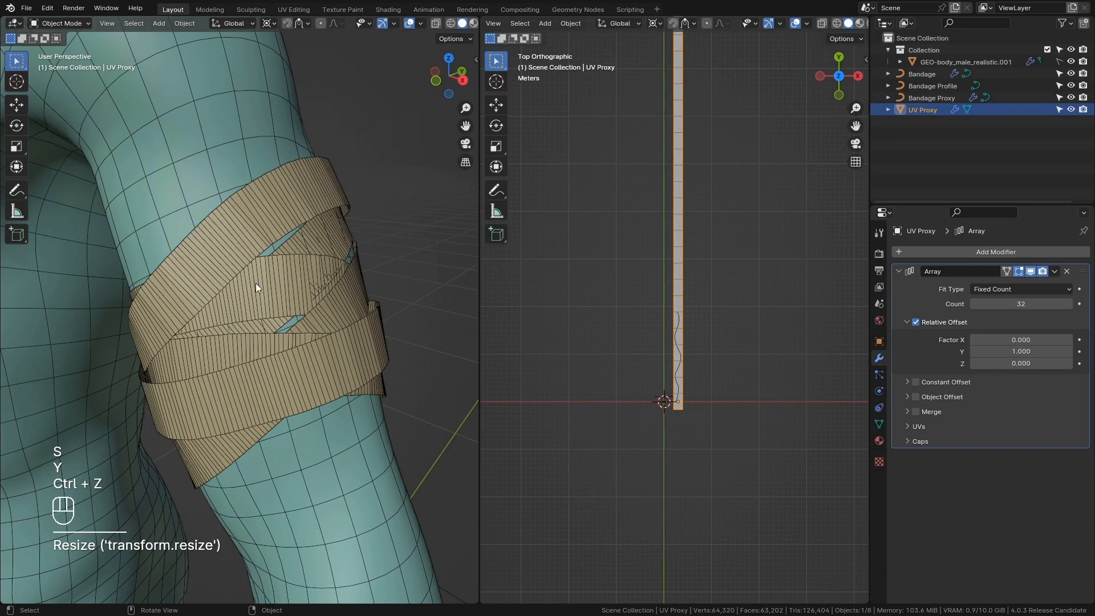
# Compress the UV Proxy strip along Y to roughly half its length and check the bandage wraps around the arm.
pyautogui.keyDown('shift'); pyautogui.moveTo(255, 284); pyautogui.dragTo(315, 265, button='middle'); pyautogui.keyUp('shift')
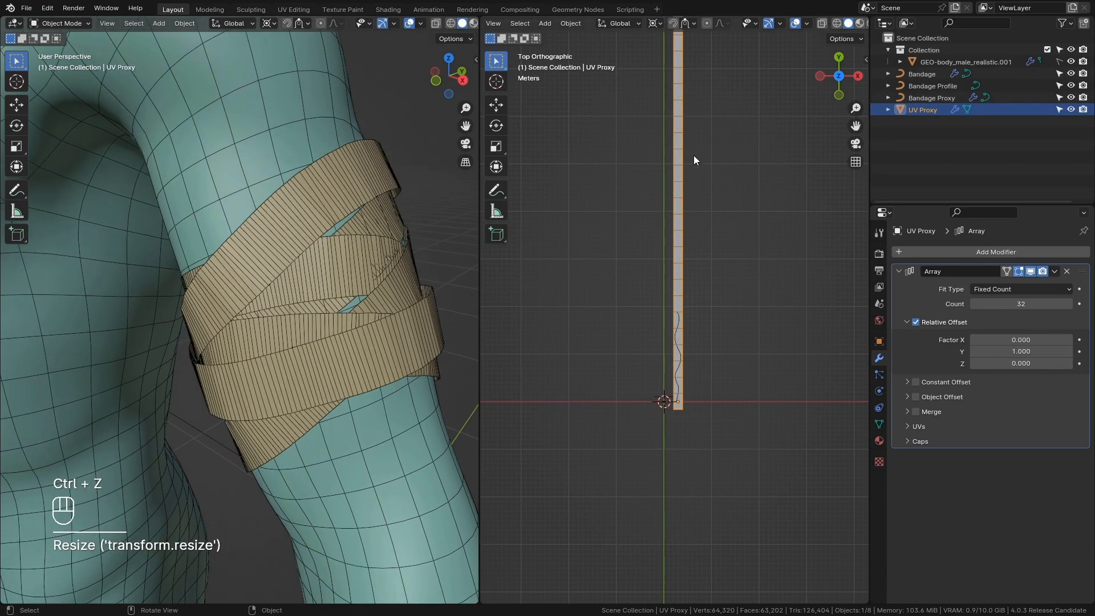
pyautogui.press('s')
pyautogui.press('y')
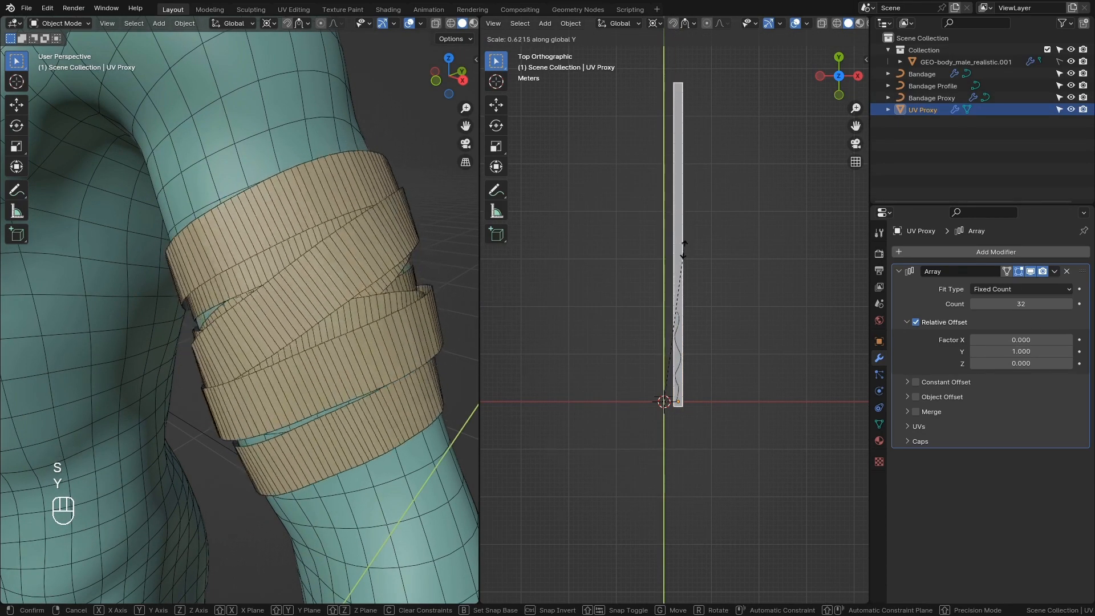
pyautogui.click(681, 285)
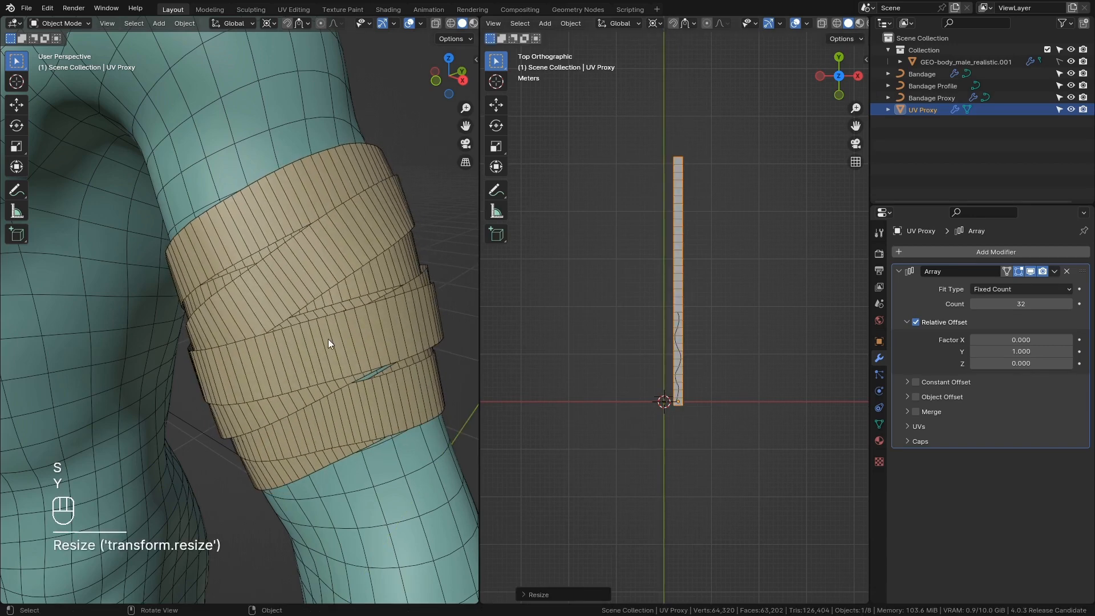
pyautogui.scroll(3, 327, 344)
pyautogui.scroll(-2, 382, 362)
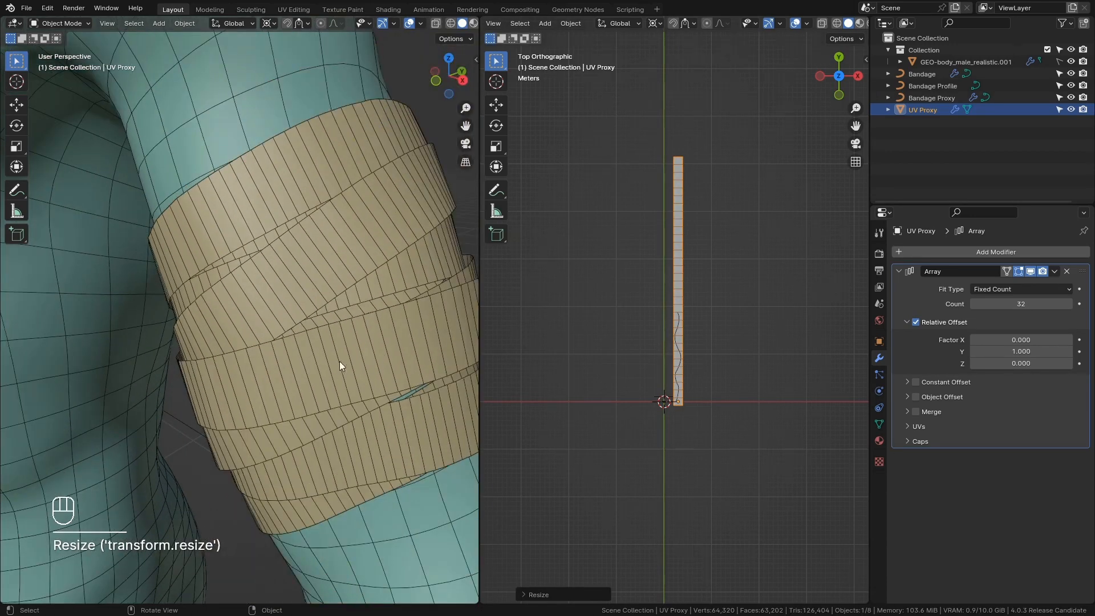
pyautogui.moveTo(340, 361); pyautogui.dragTo(401, 381, button='middle')
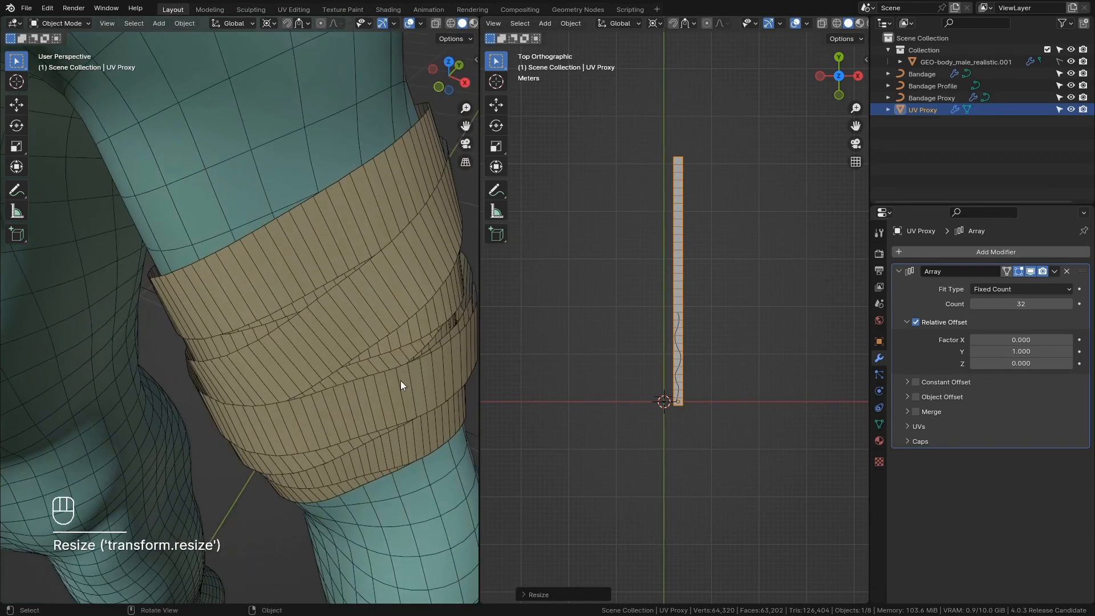
# Add the CurveSuite Resample Curve asset to the Bandage Proxy and place it directly above Curve to Mesh in the modifier stack.
pyautogui.click(379, 292)
pyautogui.click(898, 384)
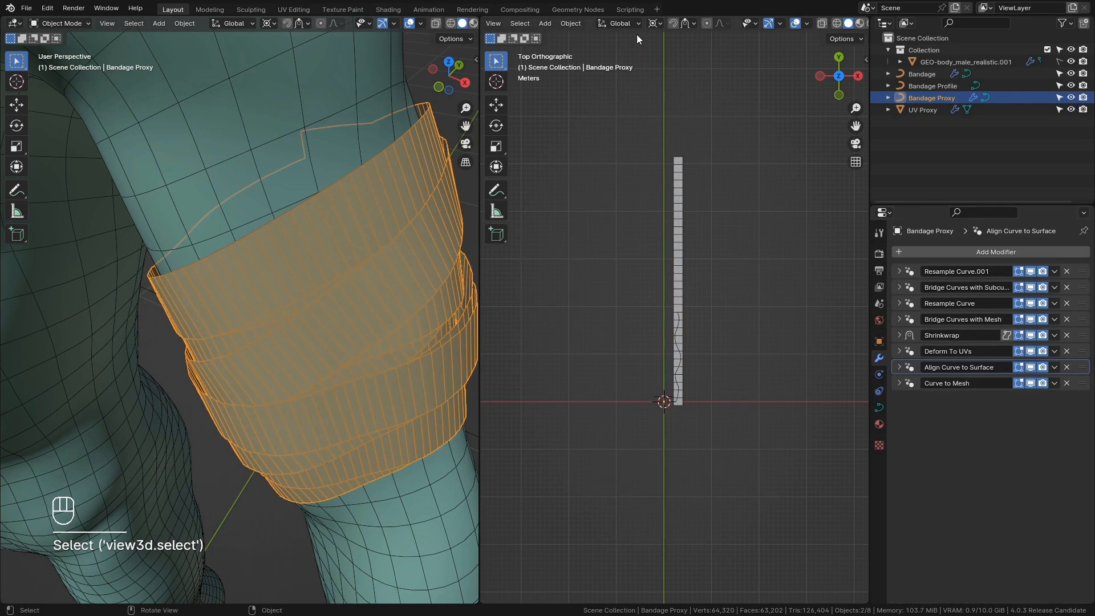
pyautogui.click(492, 25)
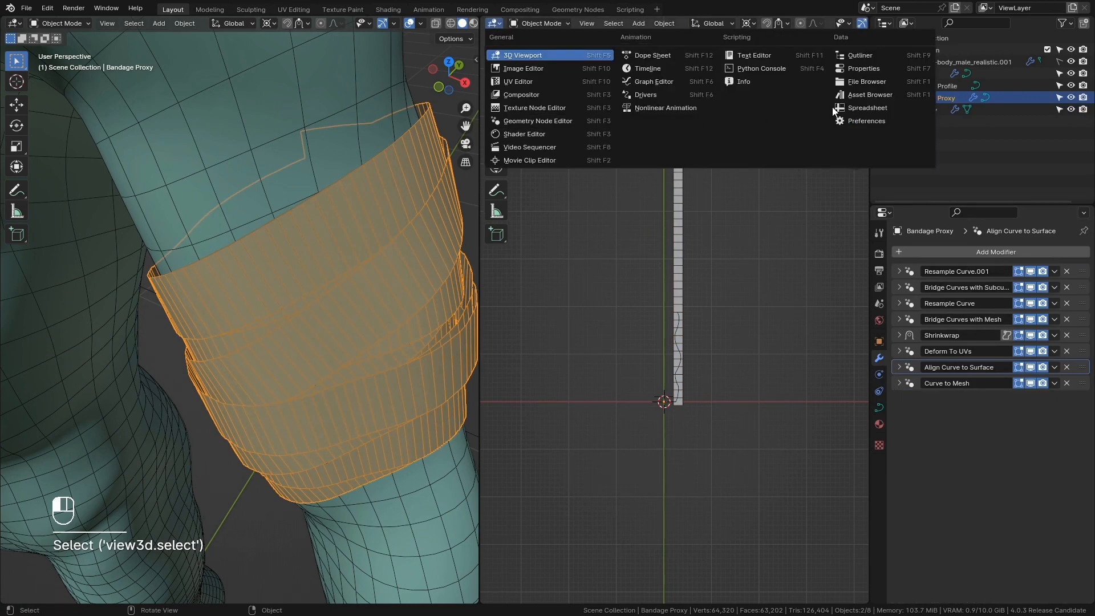
pyautogui.click(853, 96)
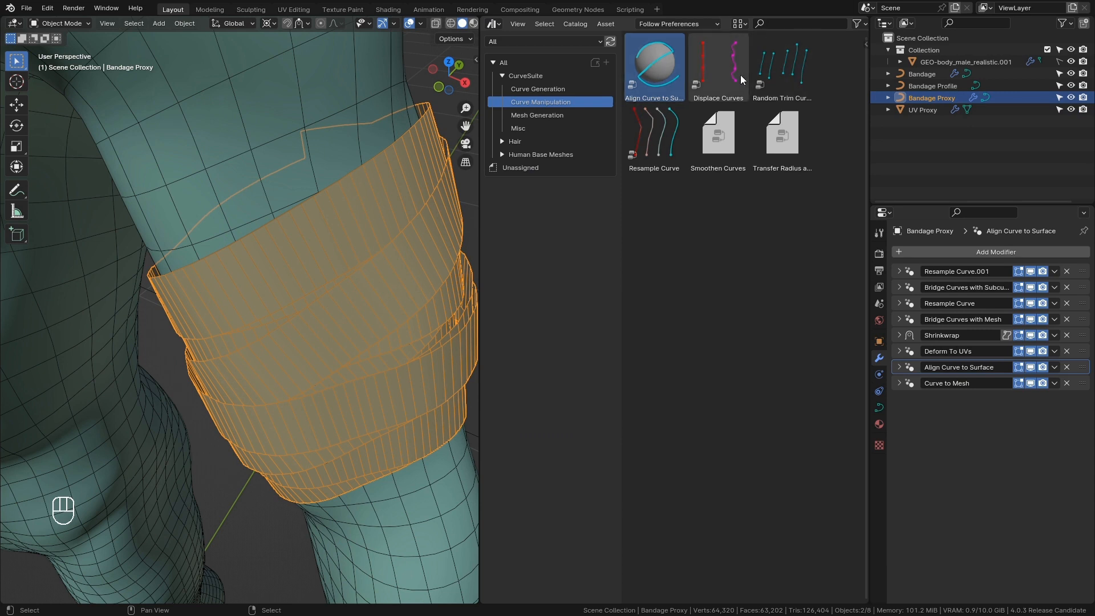
pyautogui.moveTo(659, 135); pyautogui.dragTo(400, 247)
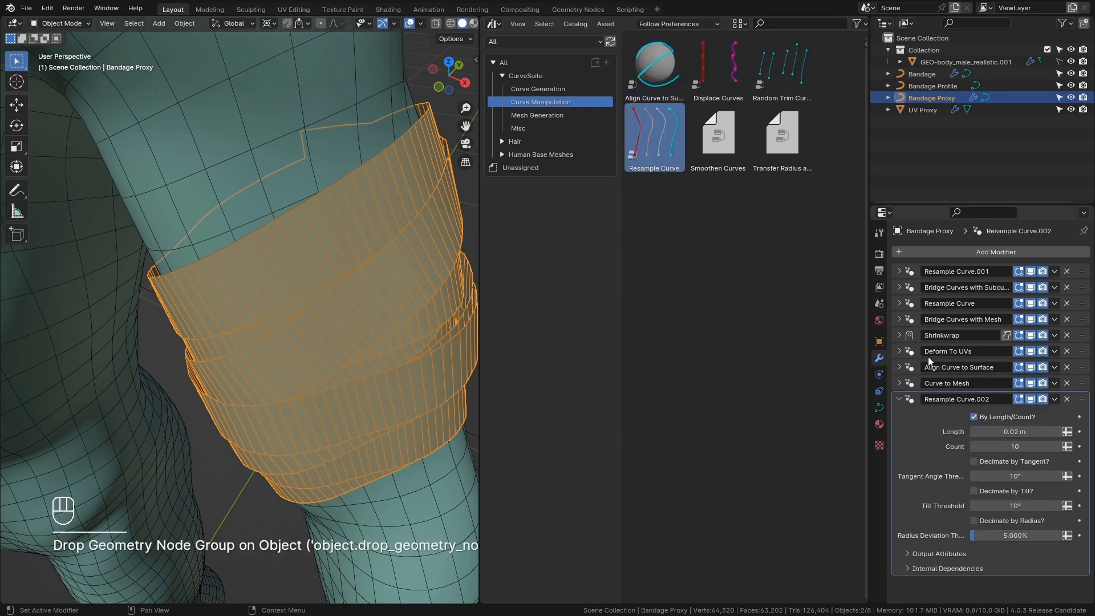
pyautogui.click(900, 399)
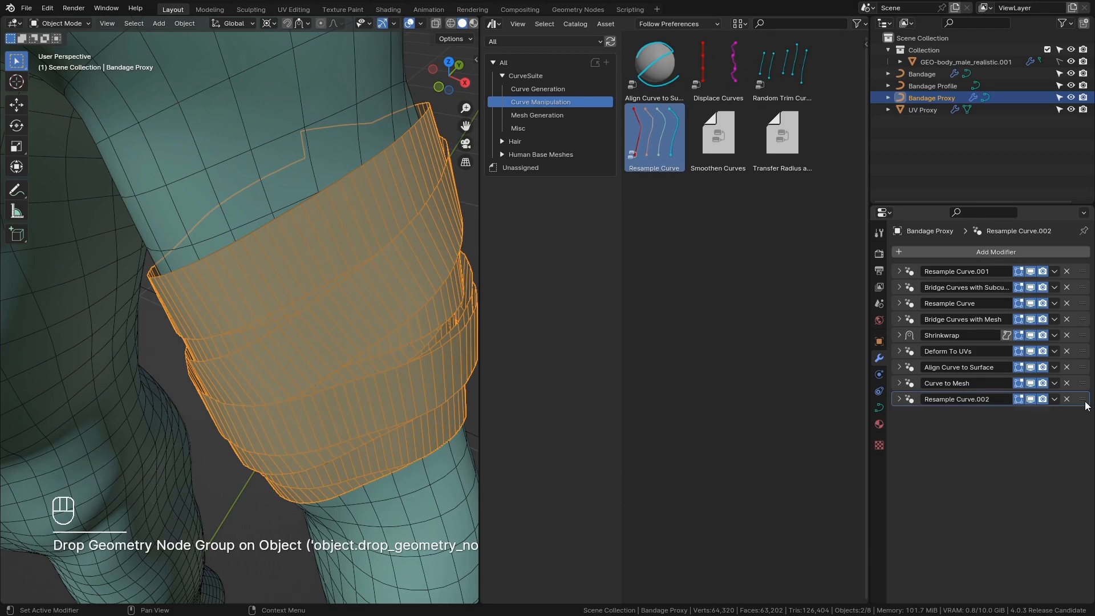
pyautogui.moveTo(1085, 403); pyautogui.dragTo(1086, 383)
pyautogui.click(913, 383)
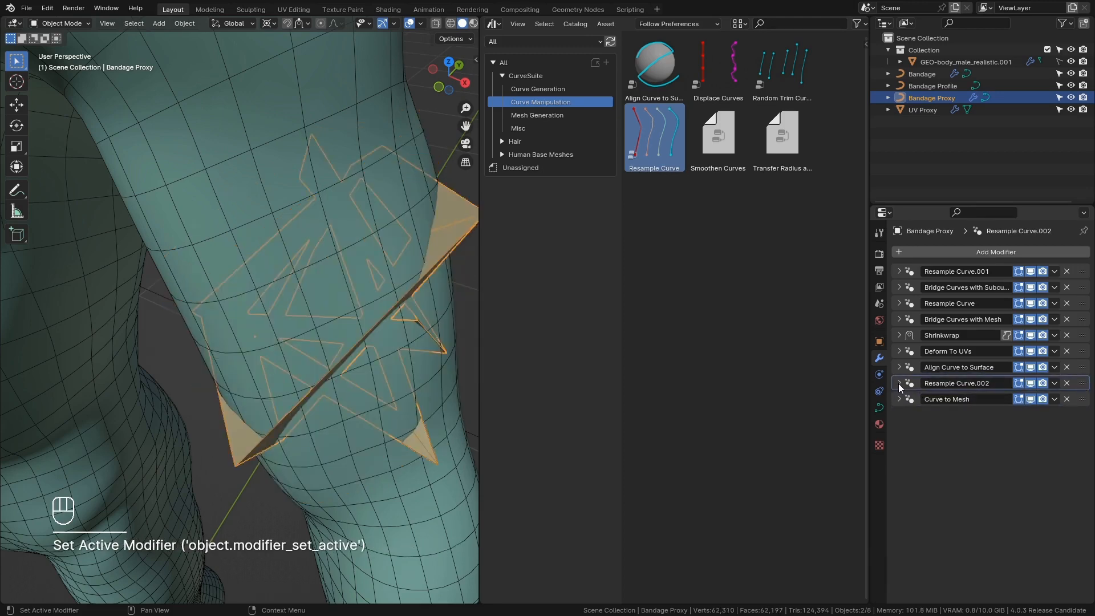
# Set Resample Curve.002 to resample by a length of 0.012 m, and restore the 3D viewport in place of the asset browser.
pyautogui.click(900, 384)
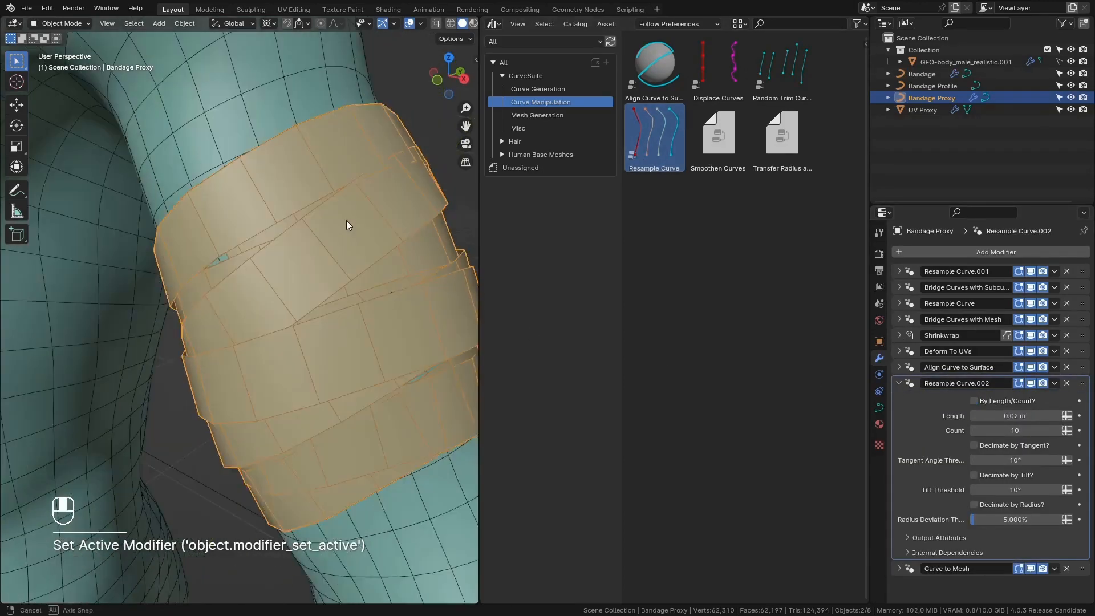
pyautogui.keyDown('shift'); pyautogui.moveTo(348, 225); pyautogui.dragTo(645, 333, button='middle'); pyautogui.keyUp('shift')
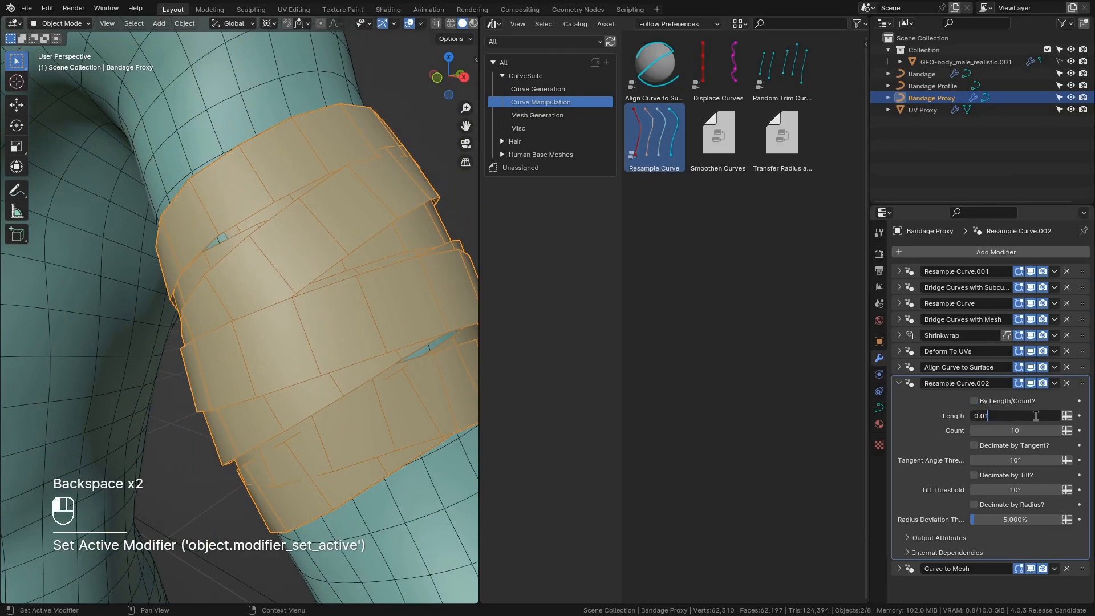
pyautogui.write('2')
pyautogui.press('Return')
pyautogui.click(493, 23)
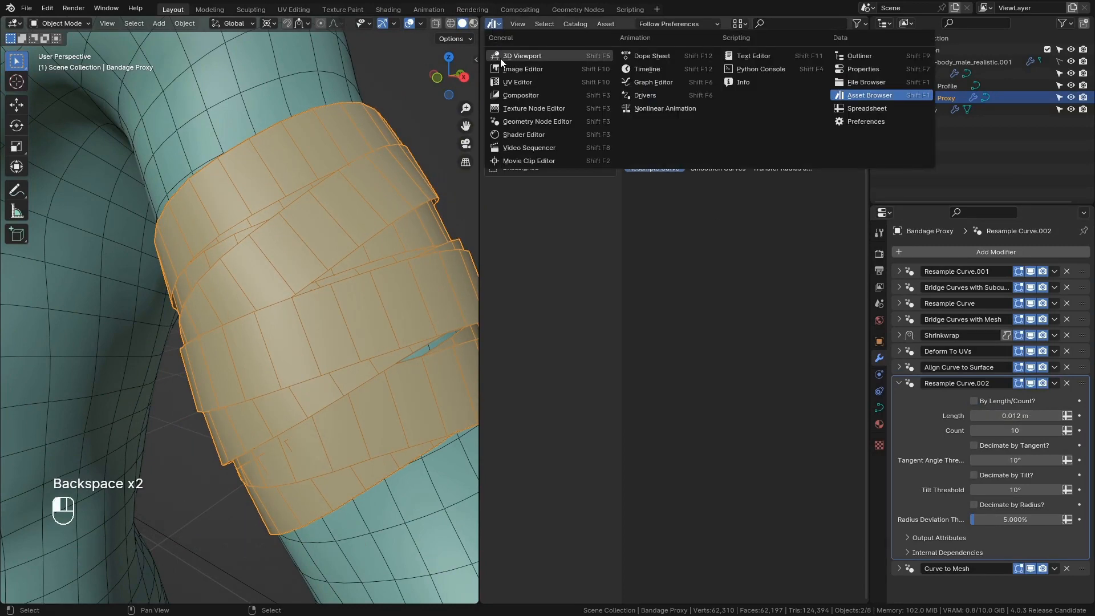
pyautogui.click(501, 57)
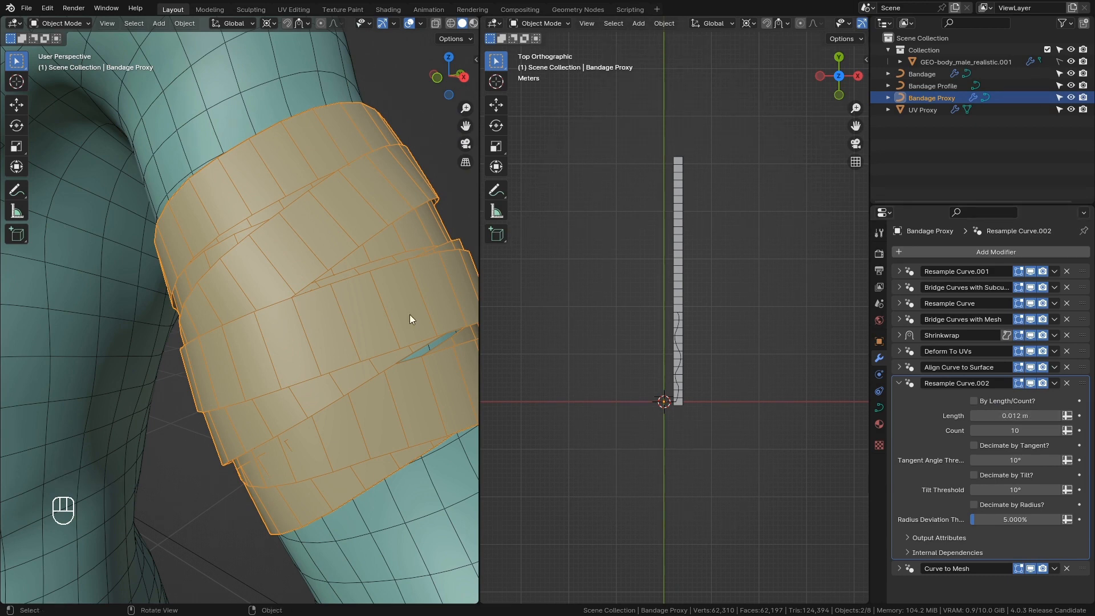
# Try scaling the UV Proxy strip along Y to change the wrapping, and undo the scaling.
pyautogui.scroll(3, 683, 302)
pyautogui.click(683, 307)
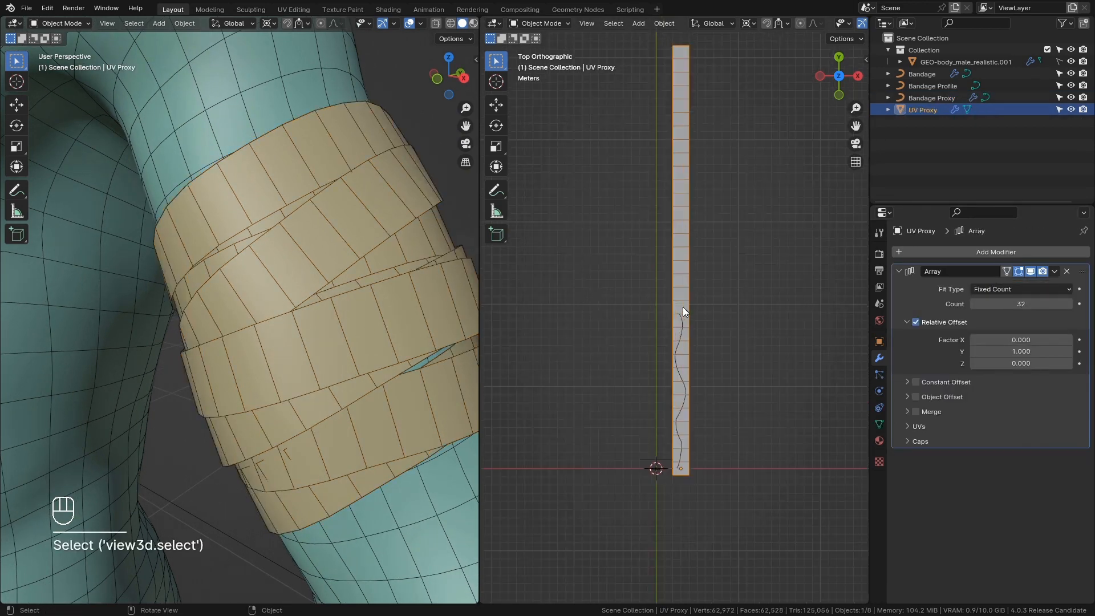
pyautogui.press('s')
pyautogui.press('y')
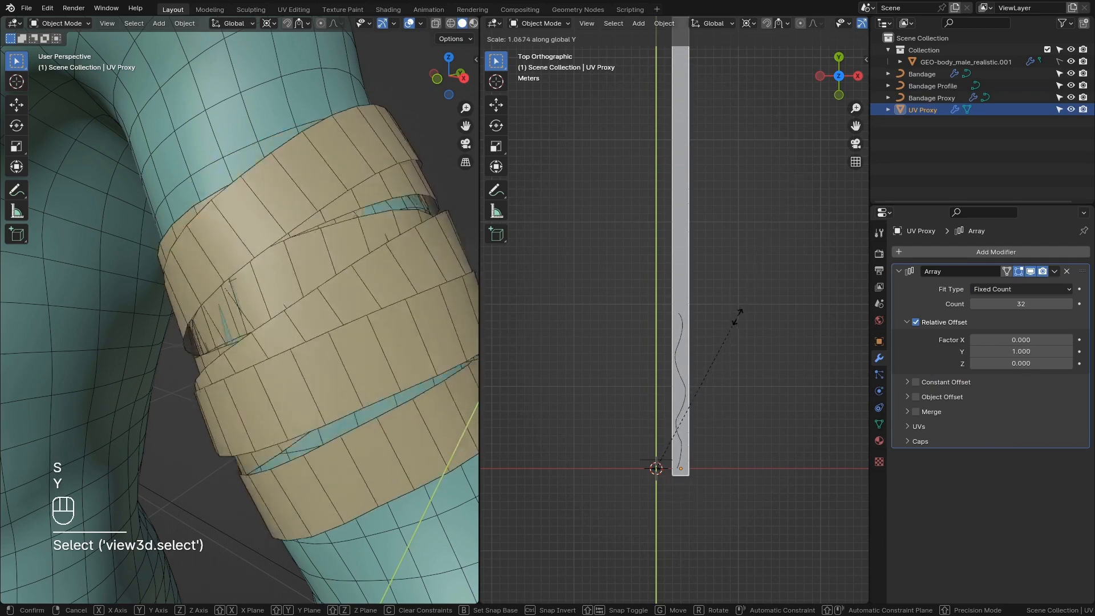
pyautogui.click(709, 398)
pyautogui.hotkey('ctrl', 'z')
pyautogui.hotkey('ctrl', 'z')
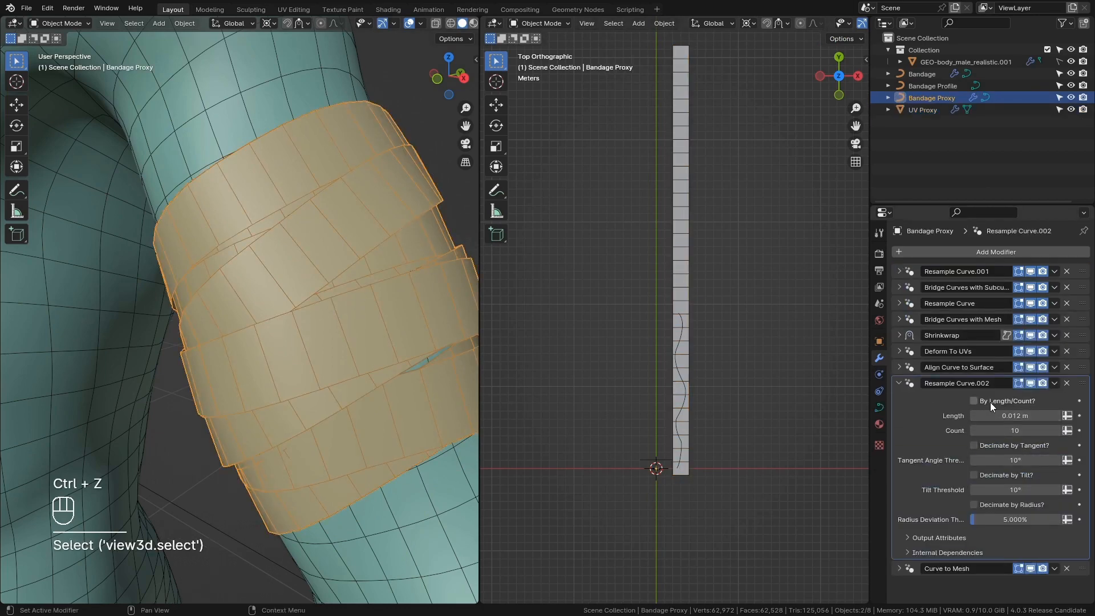
# Try resampling the Bandage Proxy by a count of 200, and switch back to resampling by length.
pyautogui.click(990, 402)
pyautogui.moveTo(1015, 431); pyautogui.dragTo(1094, 431)
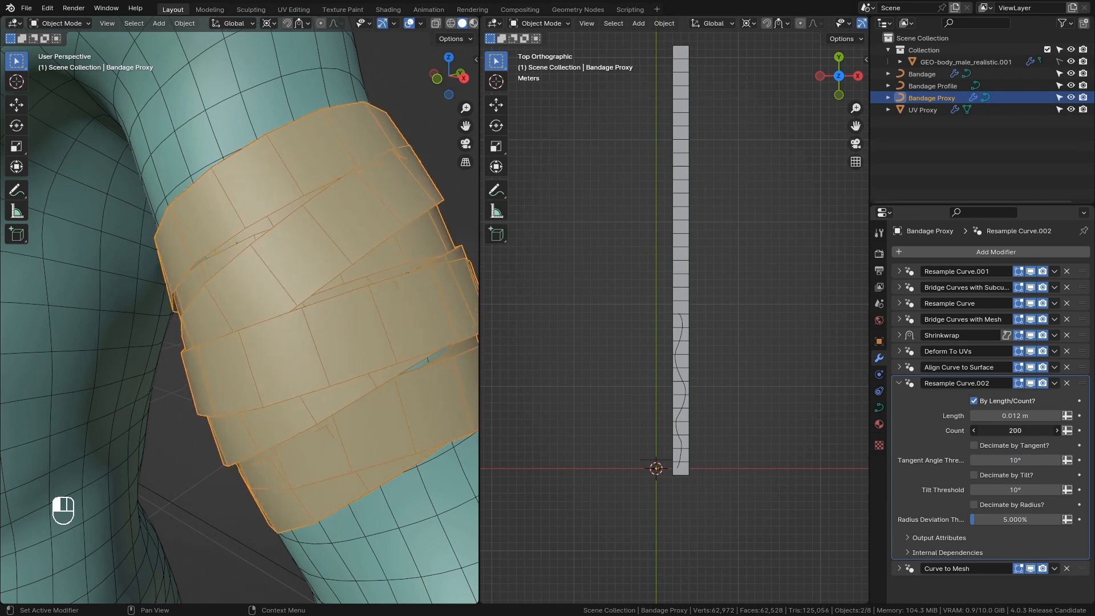
pyautogui.click(999, 400)
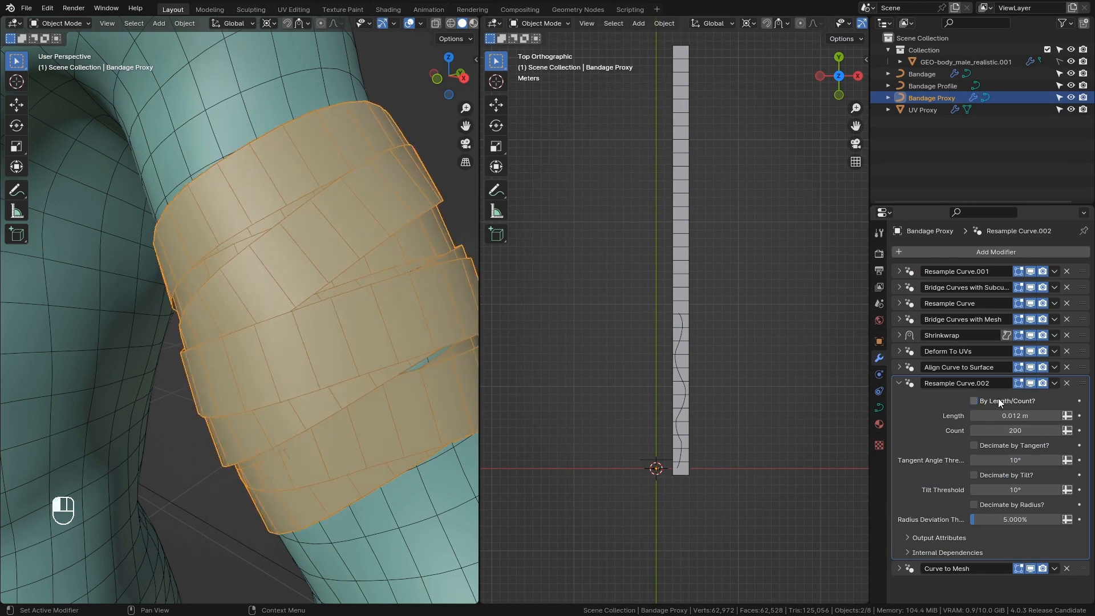
# Compress the UV Proxy strip along Y to about 70 percent of its length.
pyautogui.click(693, 301)
pyautogui.press('s')
pyautogui.press('y')
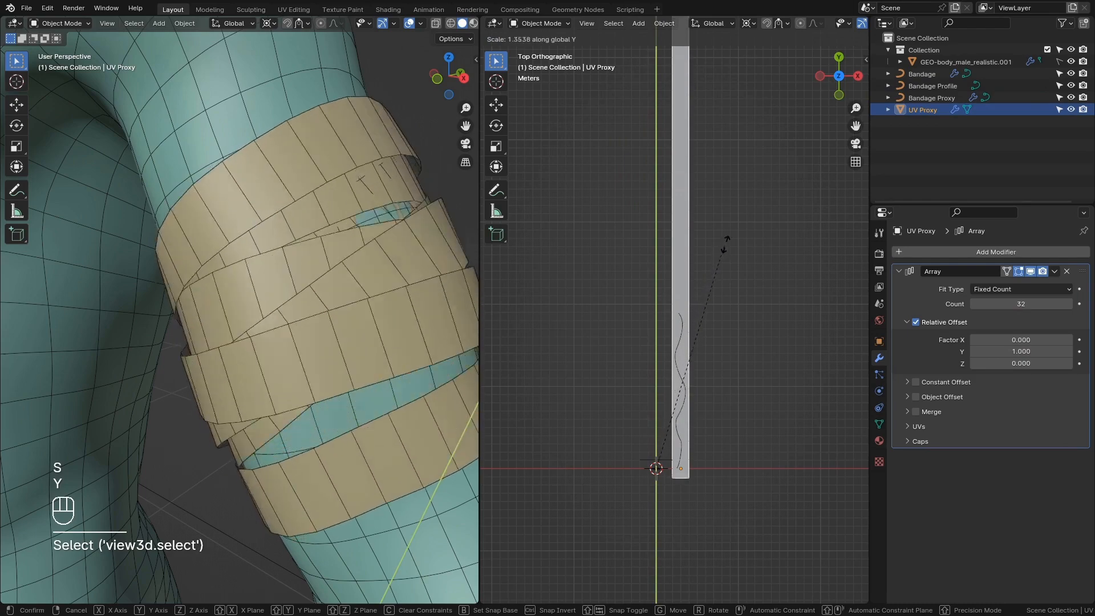
pyautogui.click(701, 355)
# Move the Bandage Proxy's Resample Curve.002 modifier above Align Curve to Surface.
pyautogui.click(388, 151)
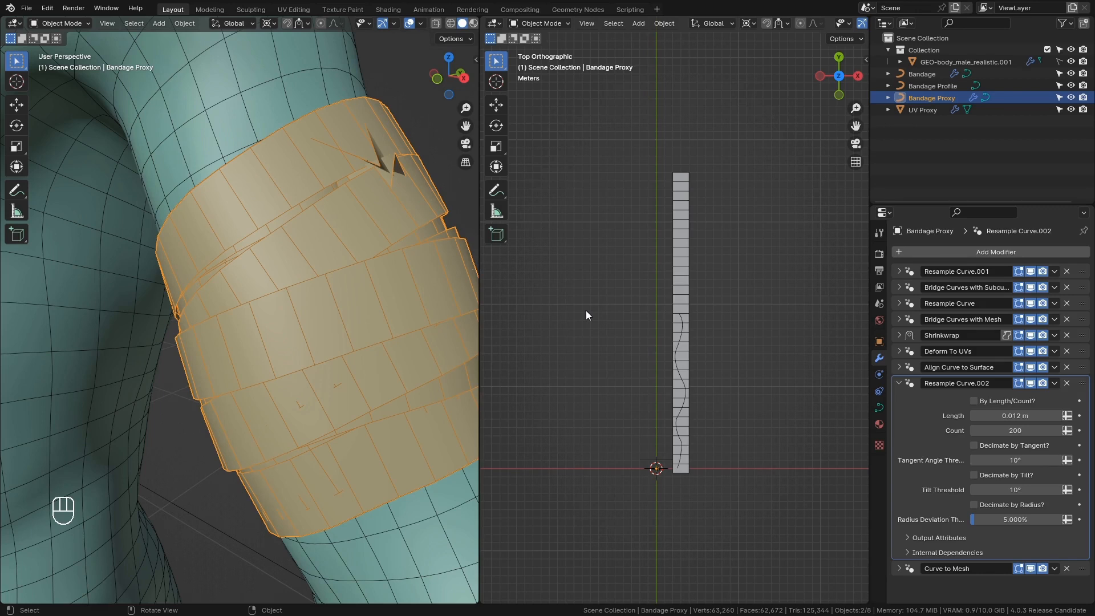
pyautogui.click(964, 370)
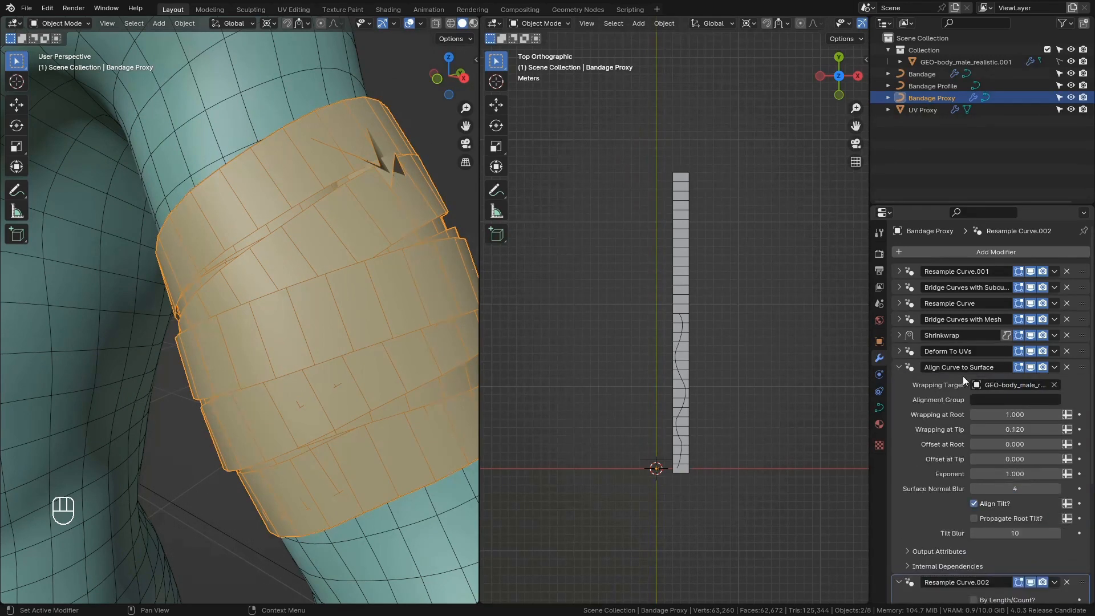
pyautogui.click(899, 368)
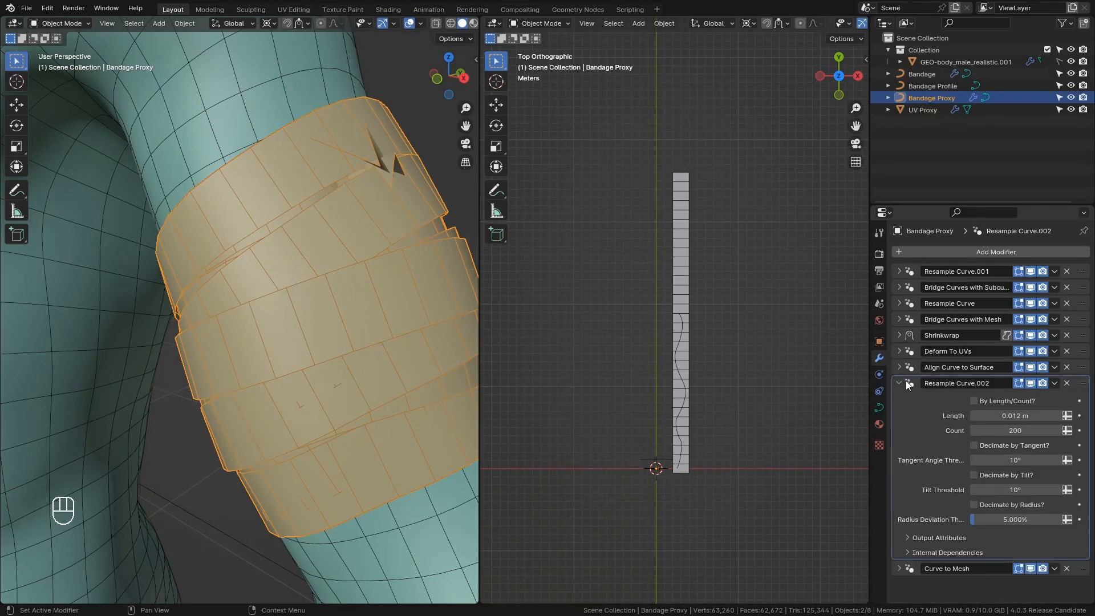
pyautogui.click(899, 383)
pyautogui.moveTo(1083, 385); pyautogui.dragTo(1087, 370)
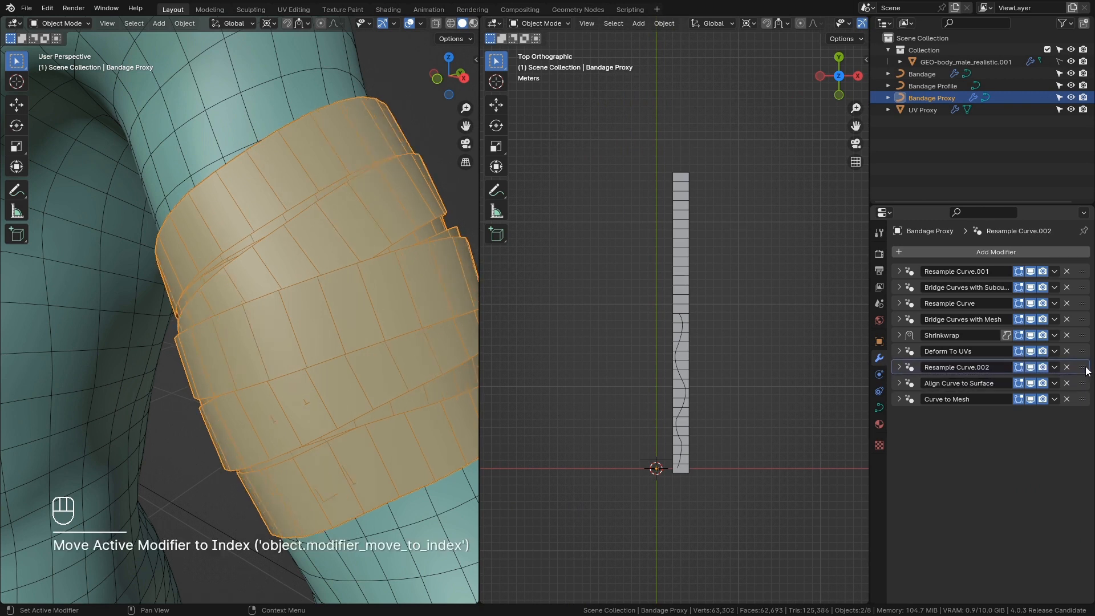
pyautogui.click(900, 367)
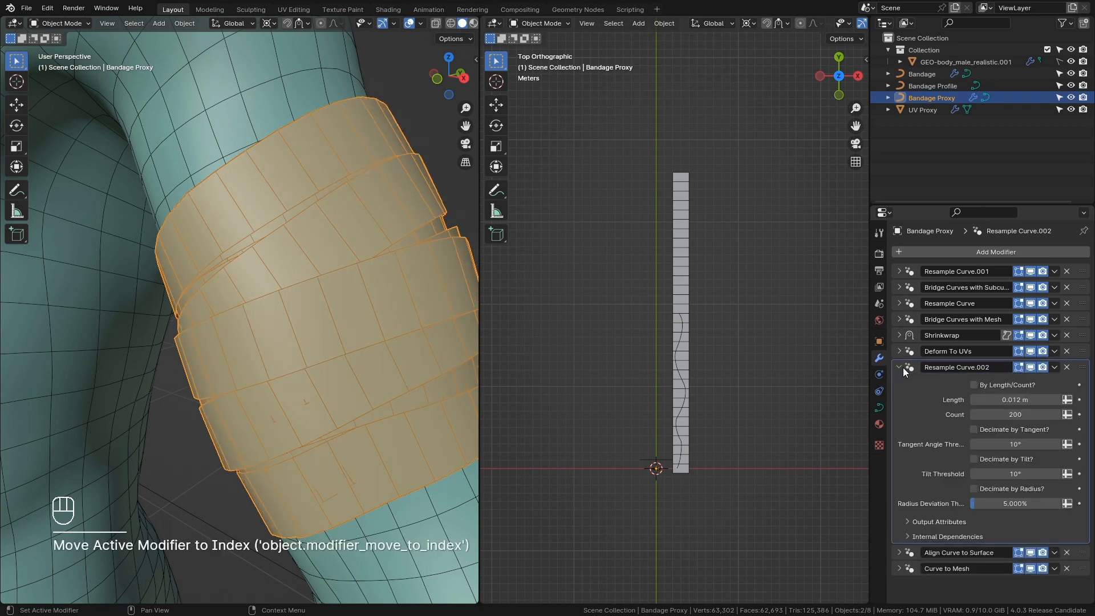
# Stretch the UV Proxy strip along Y so the bandage curve crosses fewer tiles.
pyautogui.click(669, 274)
pyautogui.press('s')
pyautogui.press('y')
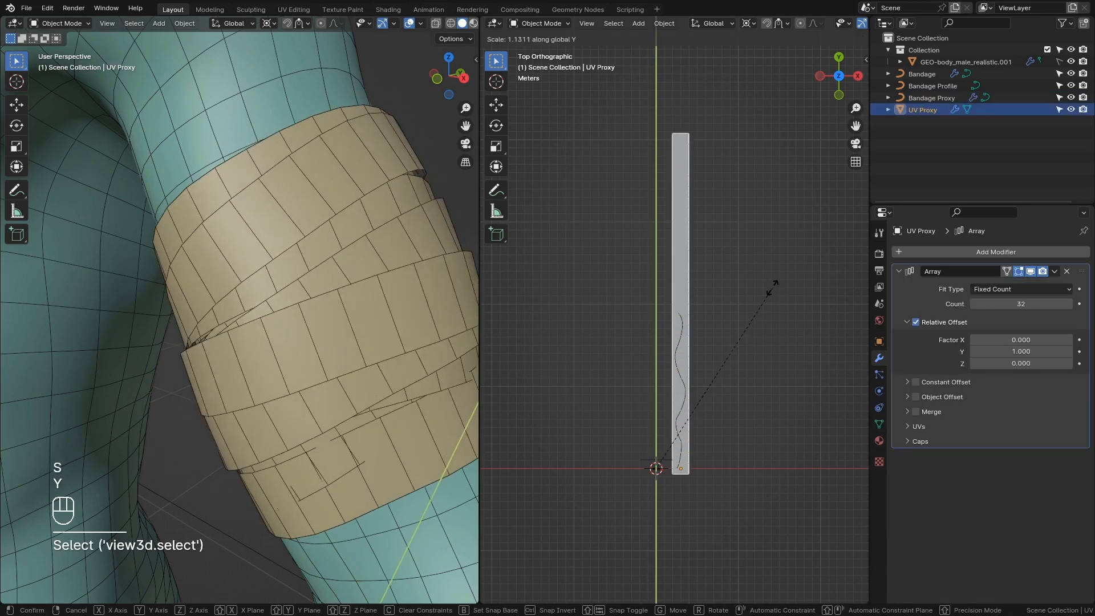
pyautogui.click(795, 183)
# Set the offset of the Bandage Proxy's existing Shrinkwrap modifier to 0.0032 m, check the wraps on the arm, and collapse the modifier settings.
pyautogui.click(313, 350)
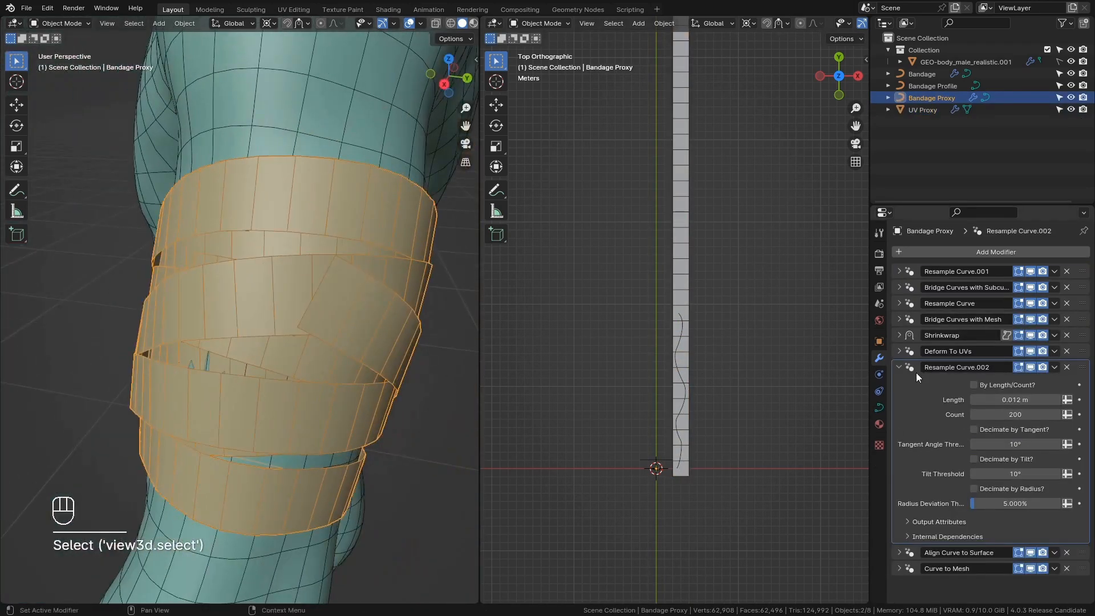
pyautogui.scroll(-4, 969, 456)
pyautogui.press('KP_0')
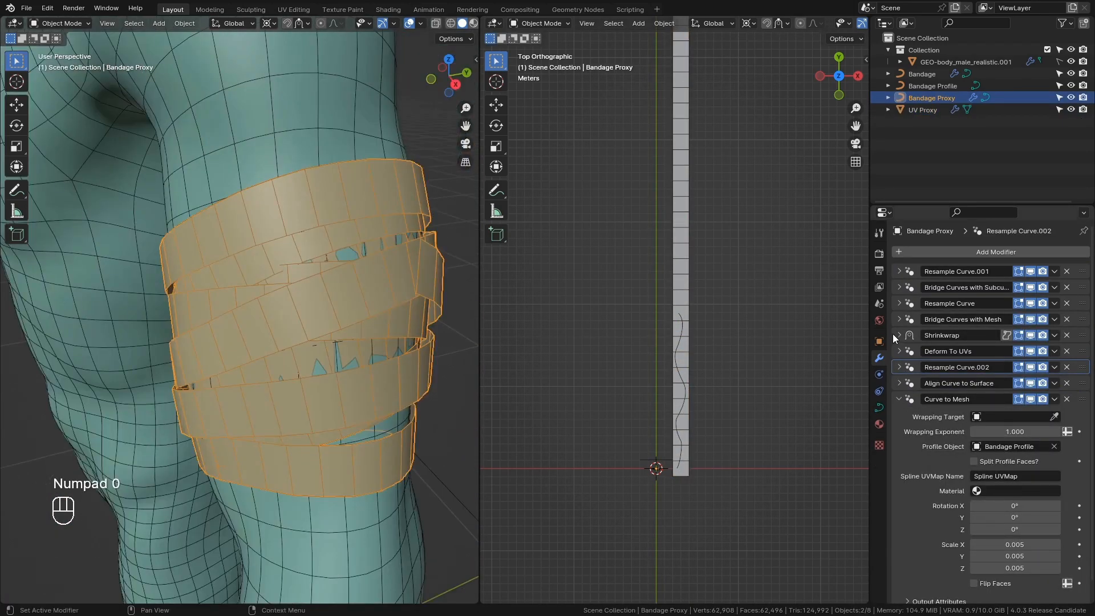
pyautogui.click(900, 335)
pyautogui.write('8')
pyautogui.press('Return')
pyautogui.doubleClick(1018, 512)
pyautogui.press('BackSpace')
pyautogui.press('BackSpace')
pyautogui.write('32')
pyautogui.press('Return')
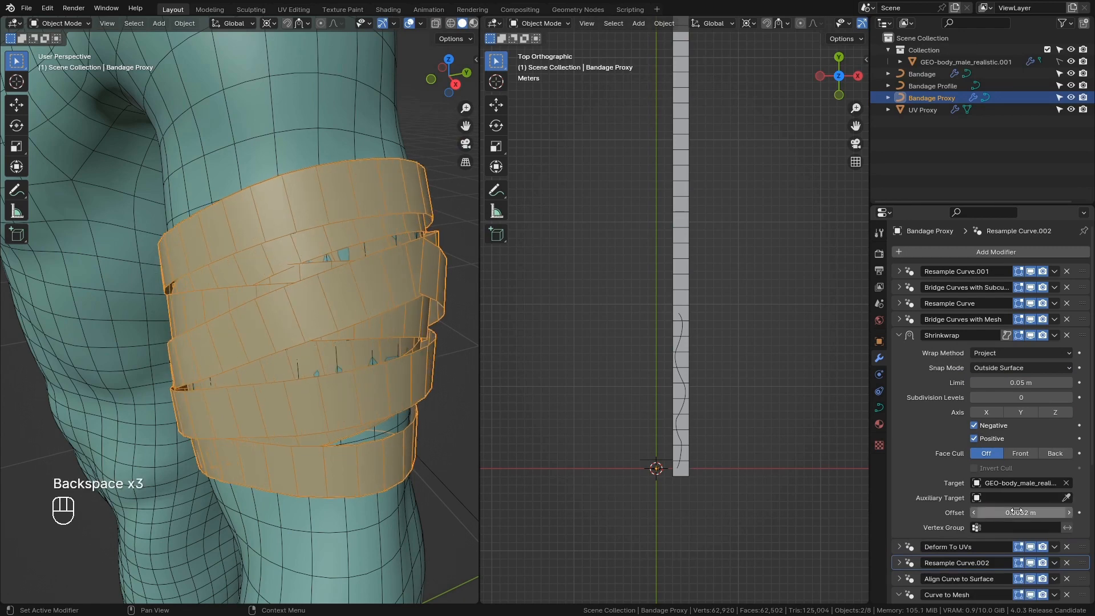
pyautogui.moveTo(516, 419); pyautogui.dragTo(425, 399, button='middle')
pyautogui.scroll(2, 354, 371)
pyautogui.moveTo(388, 377); pyautogui.dragTo(365, 342, button='middle')
pyautogui.click(899, 336)
pyautogui.click(900, 400)
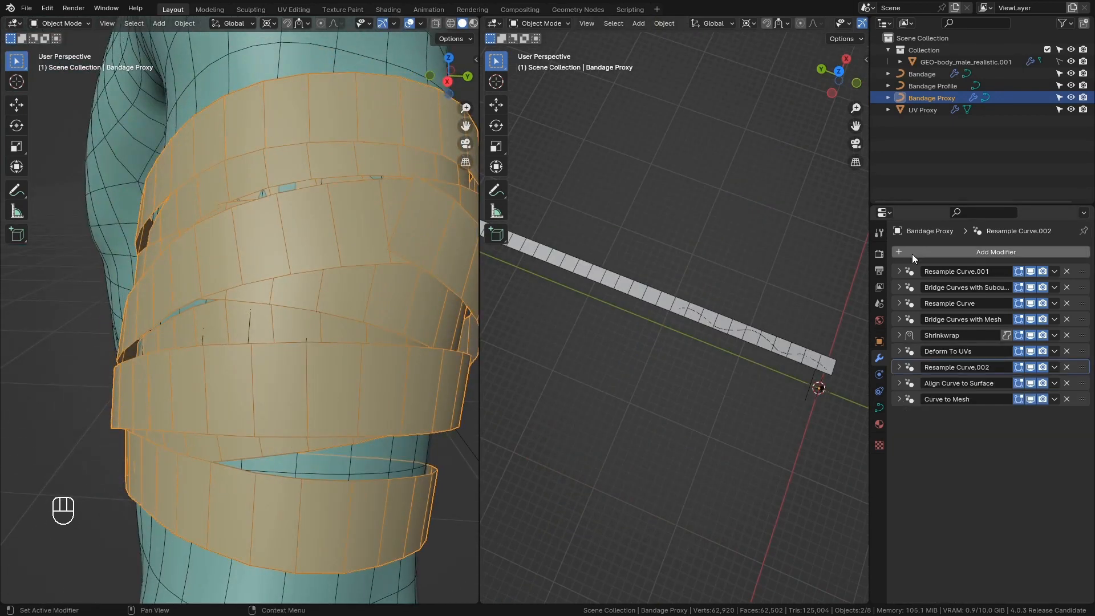
# Add a second Shrinkwrap modifier at the end of the Bandage Proxy's stack, targeting GEO-body_male_realistic.001.
pyautogui.scroll(-3, 320, 337)
pyautogui.moveTo(297, 330); pyautogui.dragTo(342, 342, button='middle')
pyautogui.scroll(2, 342, 343)
pyautogui.click(905, 251)
pyautogui.write('sh')
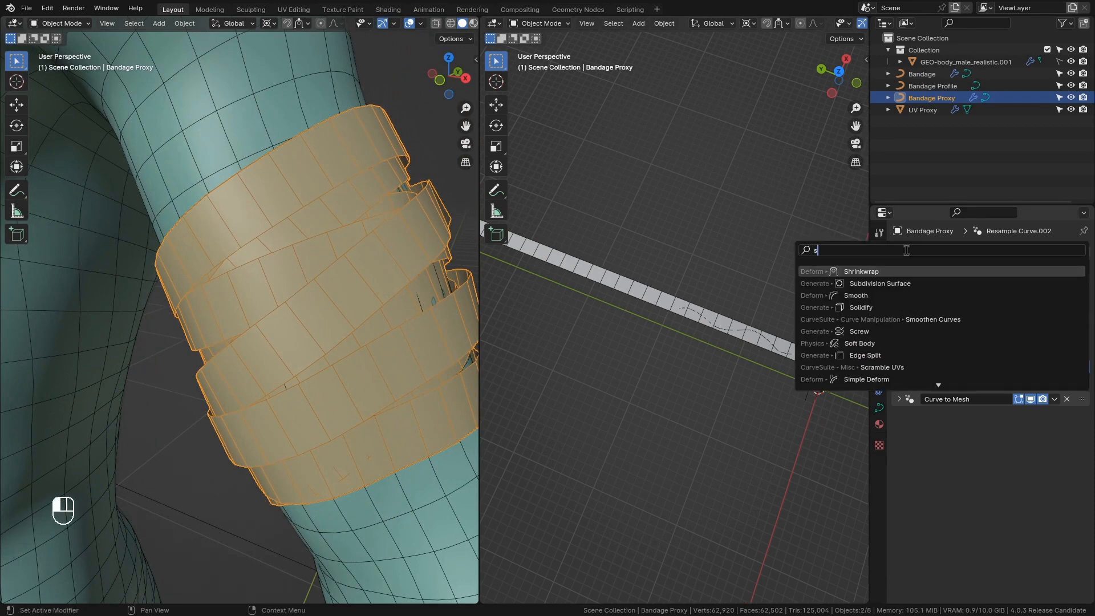
pyautogui.click(897, 273)
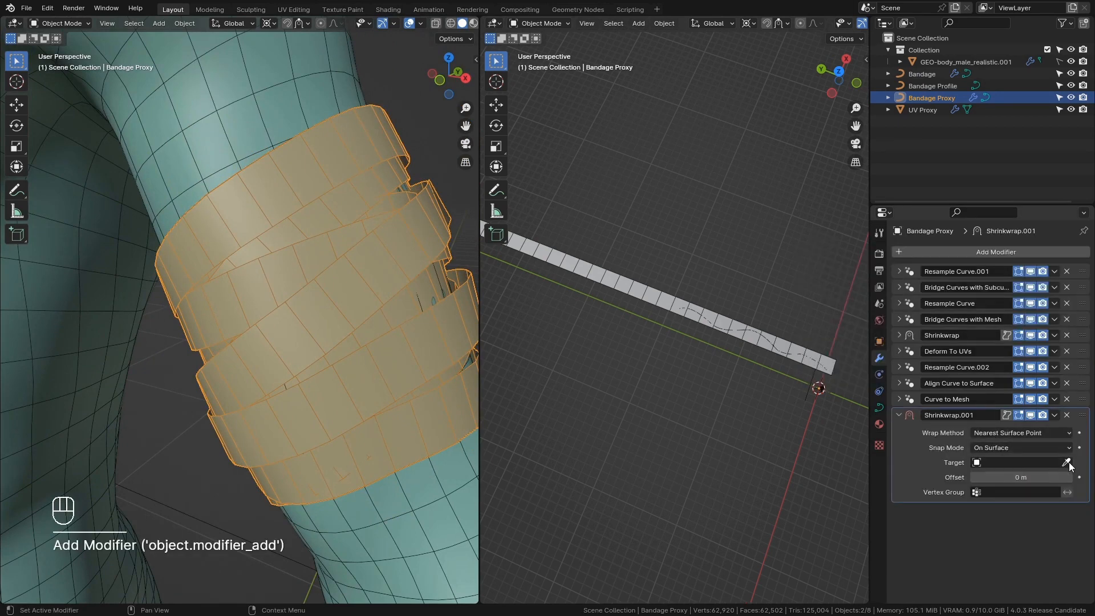
pyautogui.click(939, 60)
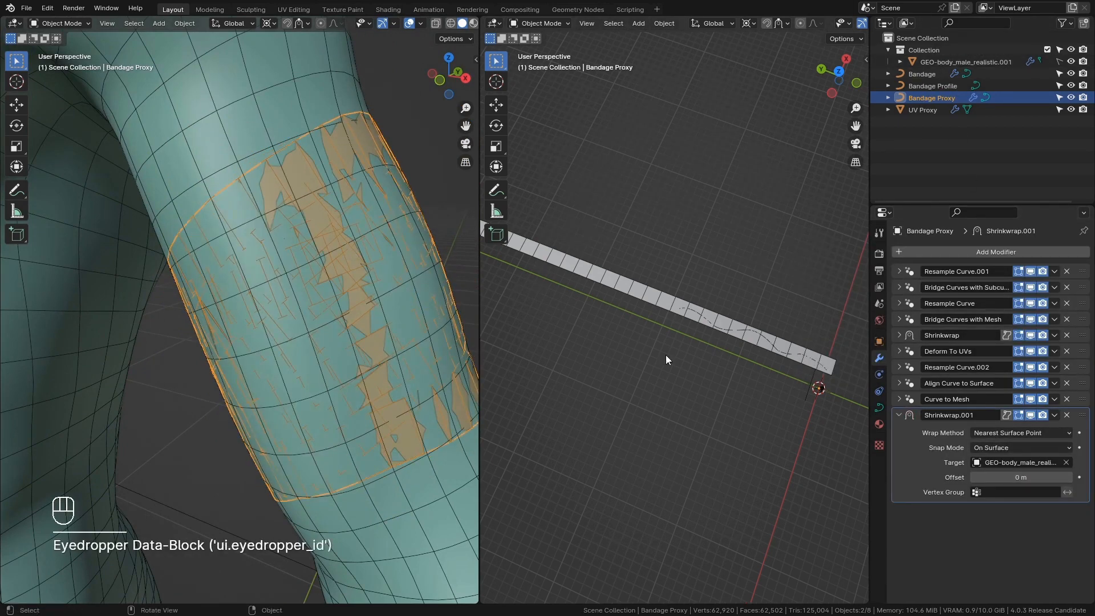
# Set the Shrinkwrap.001 snap mode to Outside and inspect the bandage from inside the arm.
pyautogui.click(1011, 447)
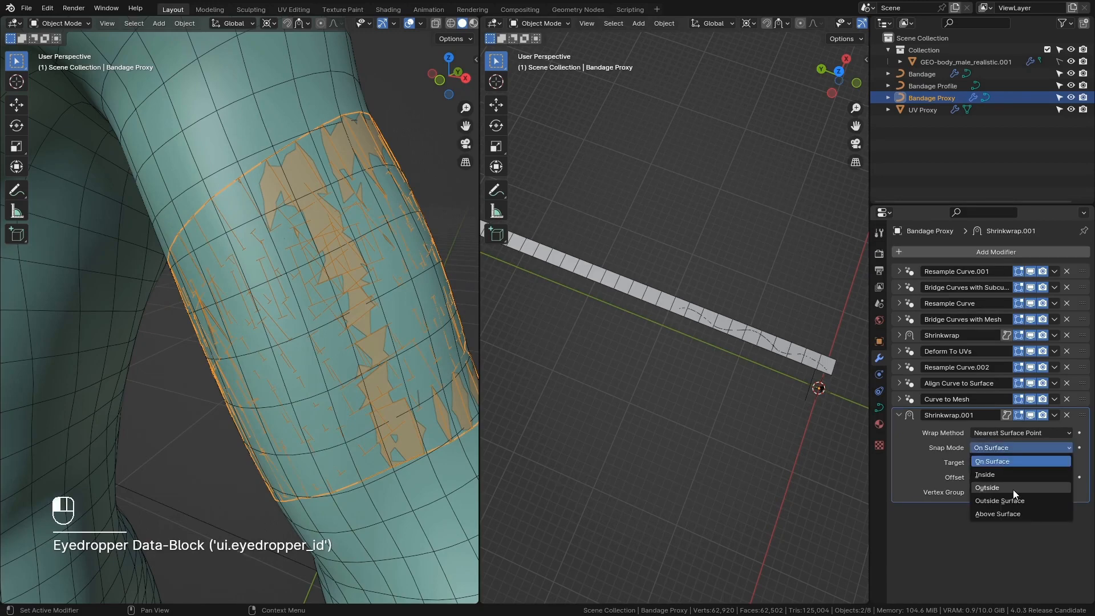
pyautogui.click(1013, 489)
pyautogui.scroll(-3, 275, 379)
pyautogui.moveTo(392, 344); pyautogui.dragTo(381, 439, button='middle')
pyautogui.scroll(3, 275, 379)
pyautogui.scroll(2, 382, 440)
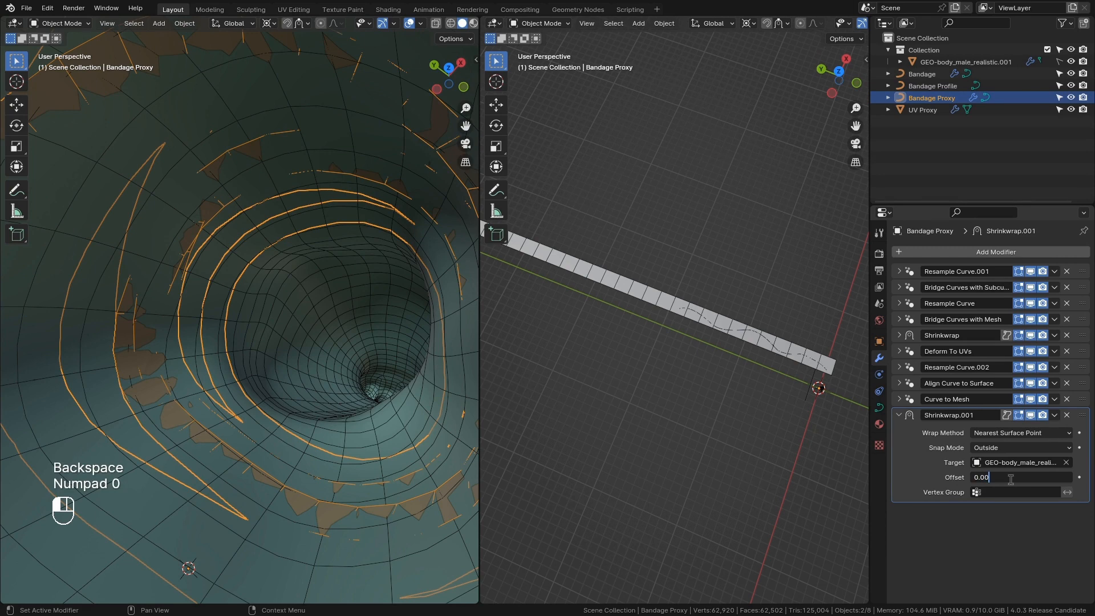
# Set the Shrinkwrap.001 offset to 0.002 m, inspect the wraps on the arm, and disable the modifier in the viewport.
pyautogui.write('2')
pyautogui.press('Return')
pyautogui.scroll(-5, 399, 365)
pyautogui.moveTo(365, 348); pyautogui.dragTo(387, 354, button='middle')
pyautogui.scroll(3, 388, 361)
pyautogui.scroll(-2, 353, 375)
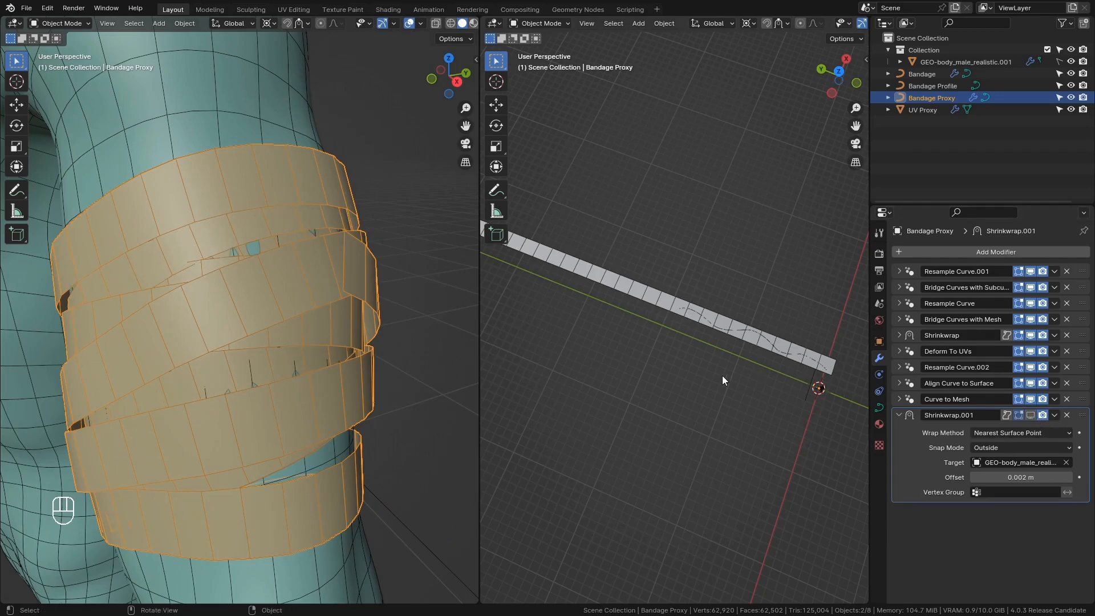
# Select the Bandage curve on the UV Proxy strip, try moving it along Z, and undo the move.
pyautogui.click(757, 336)
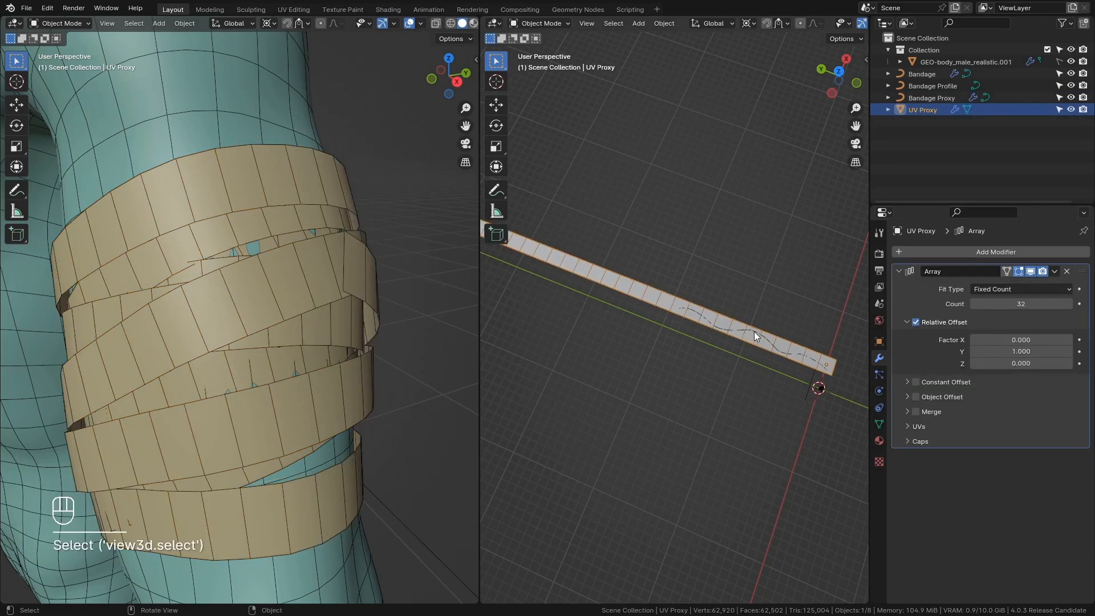
pyautogui.click(754, 331)
pyautogui.moveTo(720, 372); pyautogui.dragTo(687, 364, button='middle')
pyautogui.press('g')
pyautogui.press('z')
pyautogui.click(745, 356)
pyautogui.hotkey('ctrl', 'z')
# Raise the Bandage curve slightly along Z above the UV Proxy strip.
pyautogui.scroll(3, 786, 371)
pyautogui.scroll(6, 673, 377)
pyautogui.scroll(-8, 673, 375)
pyautogui.keyDown('shift'); pyautogui.moveTo(688, 364); pyautogui.dragTo(718, 365, button='middle'); pyautogui.keyUp('shift')
pyautogui.scroll(8, 727, 371)
pyautogui.press('g')
pyautogui.press('z')
pyautogui.click(726, 368)
pyautogui.scroll(-8, 727, 371)
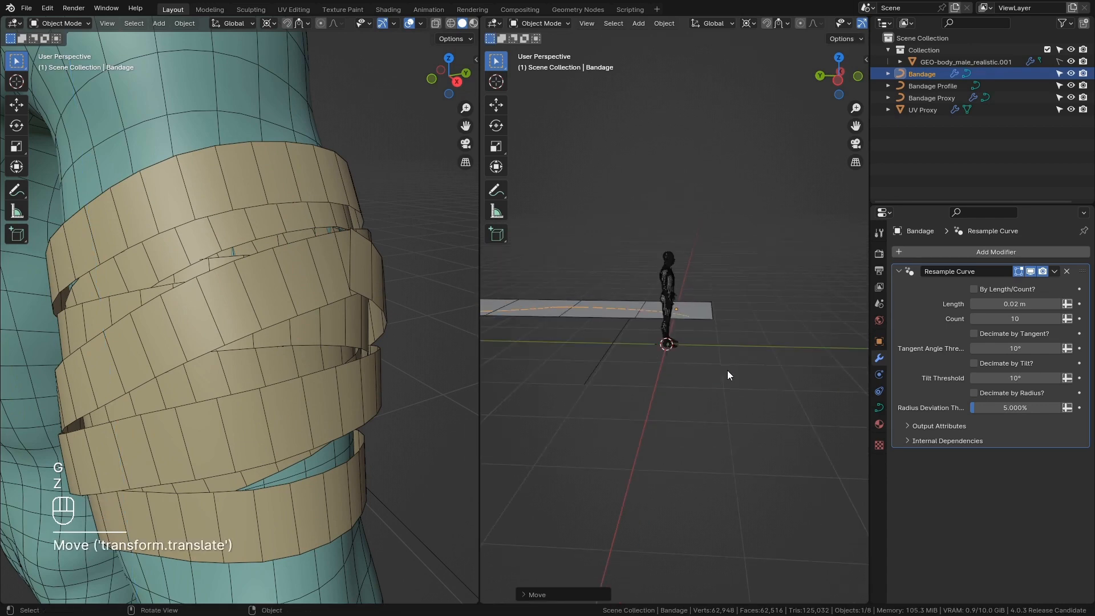
# Try rotating the Bandage curve about the X axis, and undo the rotation.
pyautogui.press('Tab')
pyautogui.press('Tab')
pyautogui.press('r')
pyautogui.press('x')
pyautogui.click(763, 381)
pyautogui.hotkey('ctrl', 'z')
# Tilt the Bandage curve about the X axis above the UV Proxy strip.
pyautogui.scroll(8, 763, 381)
pyautogui.press('r')
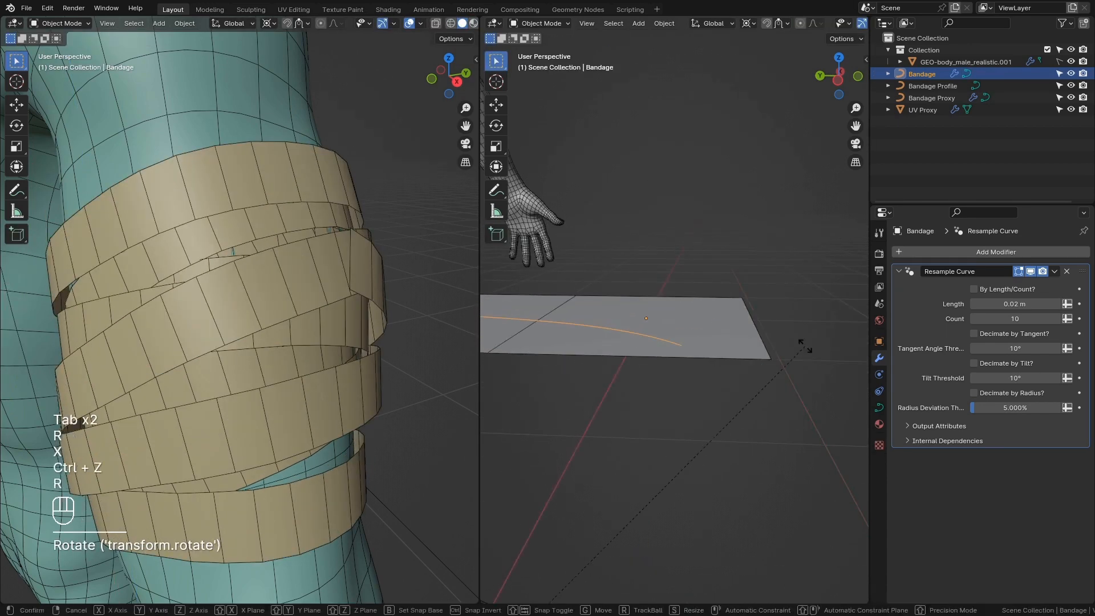
pyautogui.press('x')
pyautogui.click(808, 347)
pyautogui.press('Tab')
pyautogui.press('Tab')
# Select the Bandage Proxy and examine the arm wraps from the front and the UV Proxy strip from above.
pyautogui.click(331, 354)
pyautogui.scroll(-6, 337, 355)
pyautogui.moveTo(336, 355); pyautogui.dragTo(395, 362, button='middle')
pyautogui.press('KP_1')
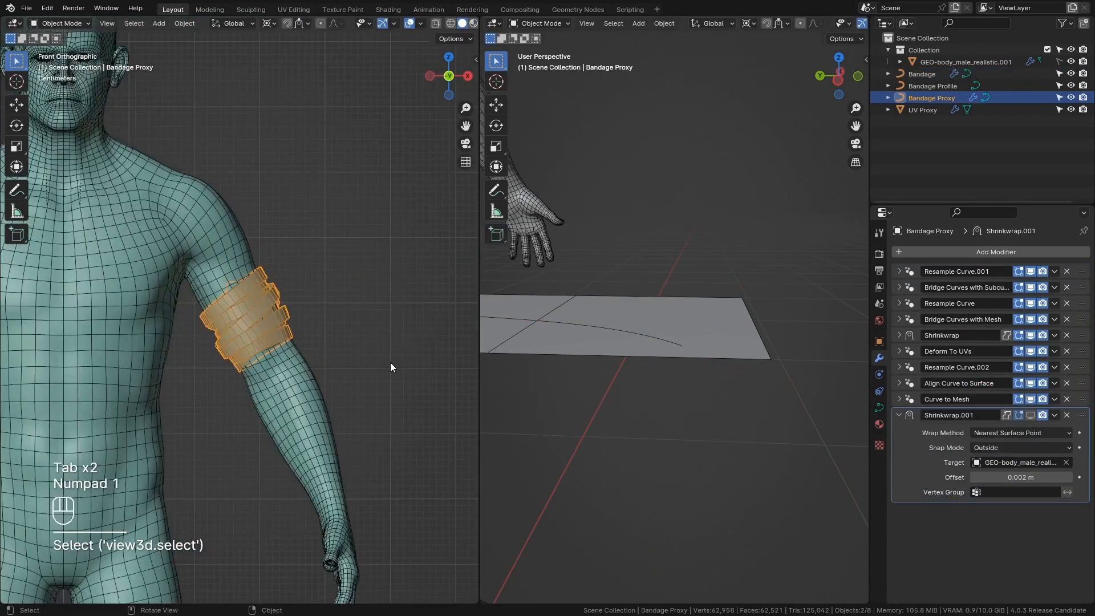
pyautogui.scroll(3, 390, 361)
pyautogui.scroll(-8, 655, 343)
pyautogui.moveTo(656, 337); pyautogui.dragTo(604, 388, button='middle')
pyautogui.press('KP_1')
pyautogui.press('KP_7')
pyautogui.scroll(3, 604, 387)
pyautogui.keyDown('shift'); pyautogui.moveTo(698, 394); pyautogui.dragTo(768, 472, button='middle'); pyautogui.keyUp('shift')
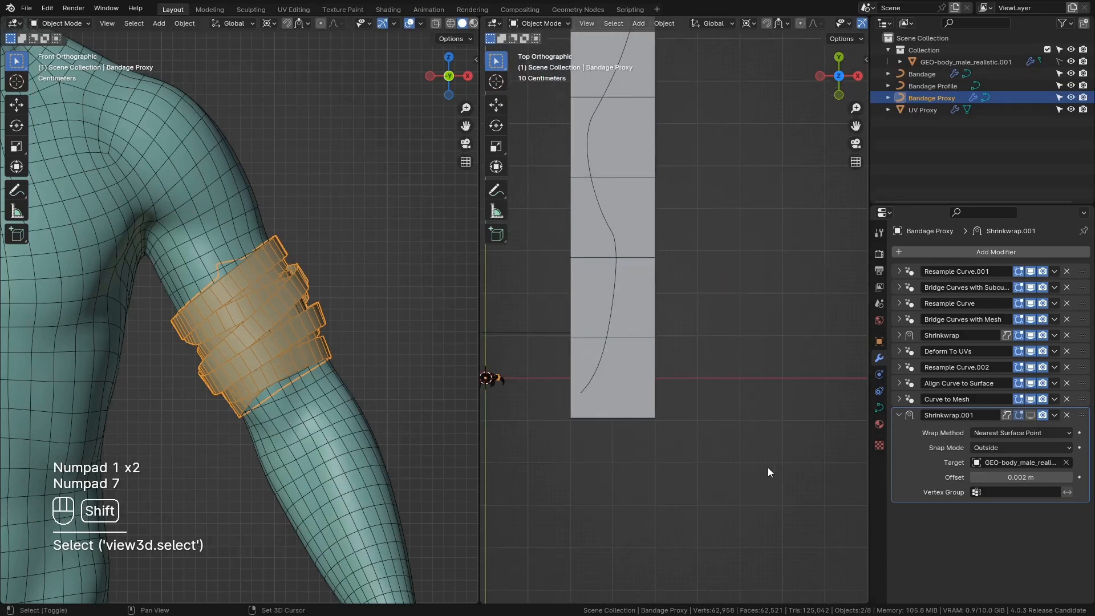
# Open the Bandage curve for point editing and activate the Select Box tool.
pyautogui.click(617, 255)
pyautogui.scroll(-6, 662, 197)
pyautogui.keyDown('shift'); pyautogui.moveTo(662, 197); pyautogui.dragTo(771, 446, button='middle'); pyautogui.keyUp('shift')
pyautogui.press('Tab')
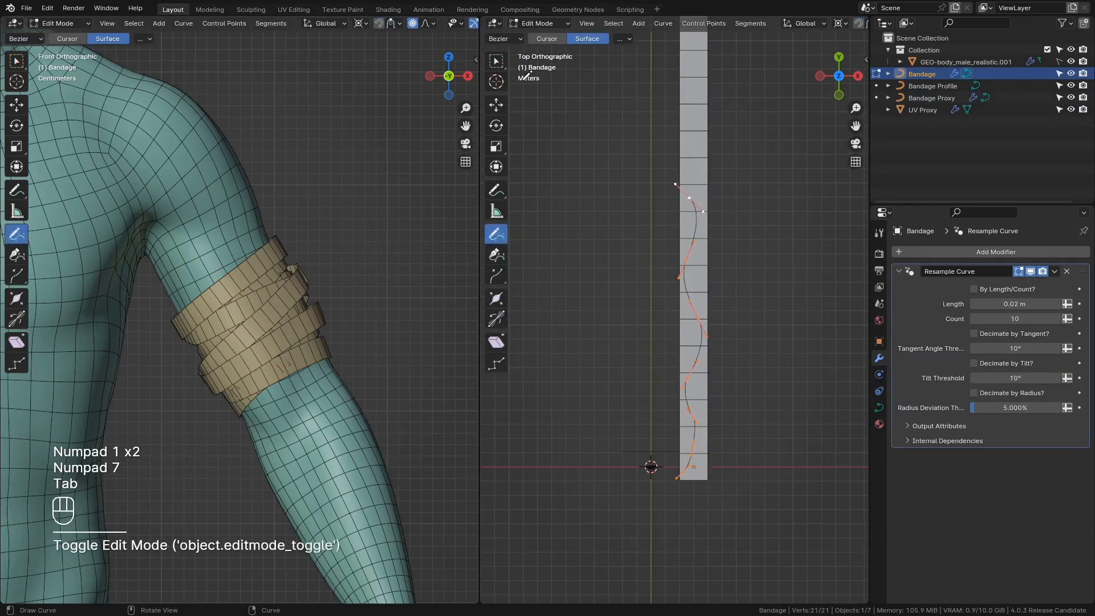
pyautogui.click(501, 62)
pyautogui.scroll(2, 655, 145)
# Try rotating the control point at the curve's far end around the 3D cursor, and undo the rotation.
pyautogui.click(695, 158)
pyautogui.press('r')
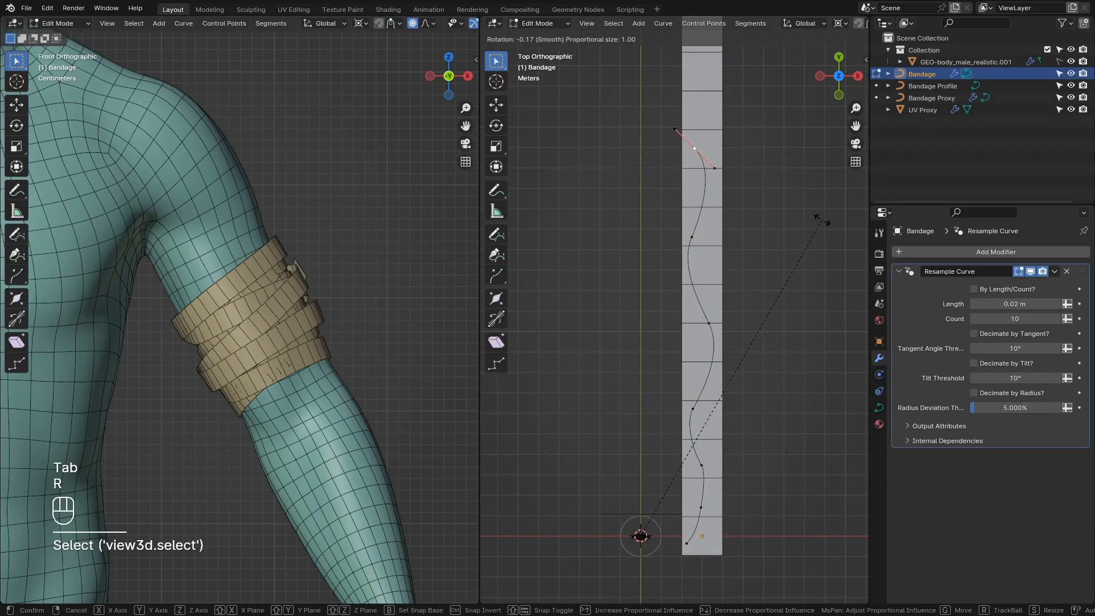
pyautogui.click(821, 222)
pyautogui.hotkey('ctrl', 'z')
# Set the transform pivot to Median Point, and rotate and move the control point at the curve's far end.
pyautogui.scroll(-3, 744, 26)
pyautogui.click(745, 24)
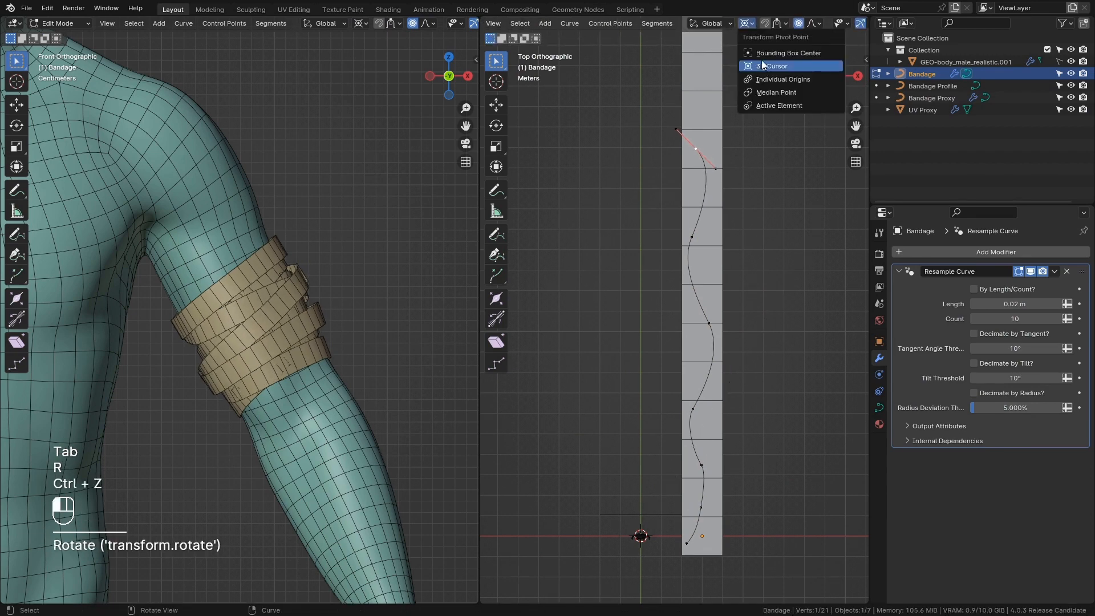
pyautogui.click(776, 92)
pyautogui.press('r')
pyautogui.press('g')
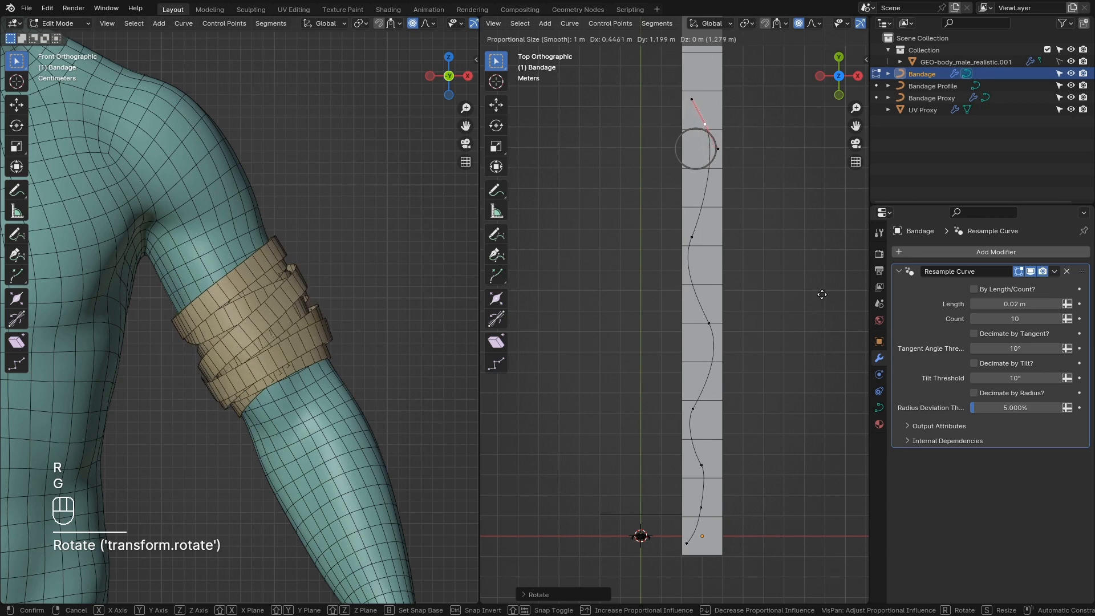
pyautogui.click(822, 294)
# Move the Bandage curve's middle control point towards the strip's edge with proportional editing.
pyautogui.press('a')
pyautogui.click(708, 327)
pyautogui.press('g')
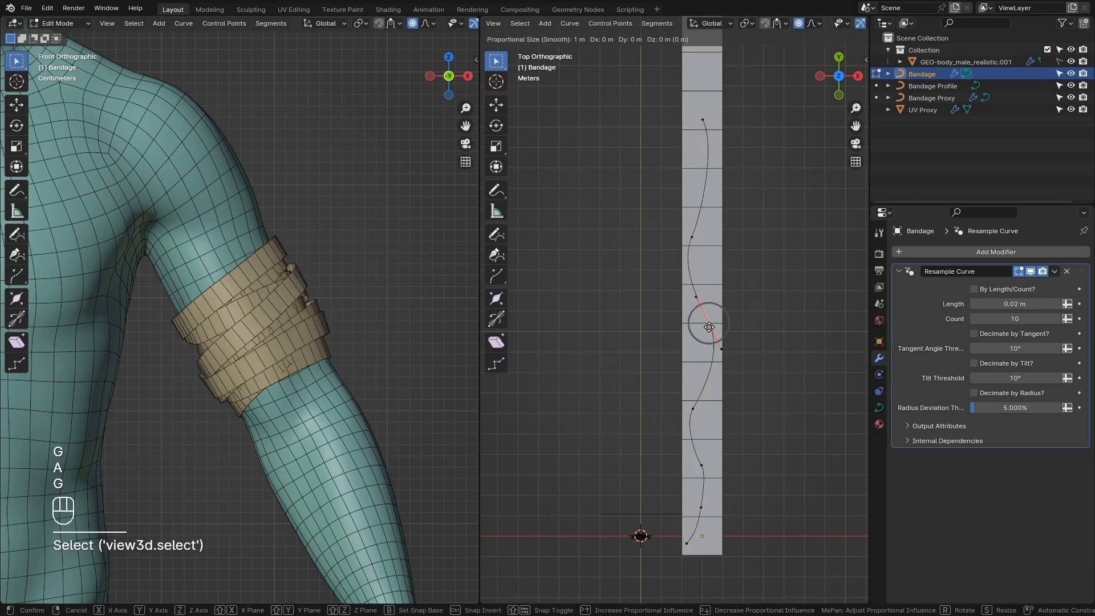
pyautogui.click(702, 319)
# Duplicate the entire Bandage curve and offset the copy slightly along X.
pyautogui.press('a')
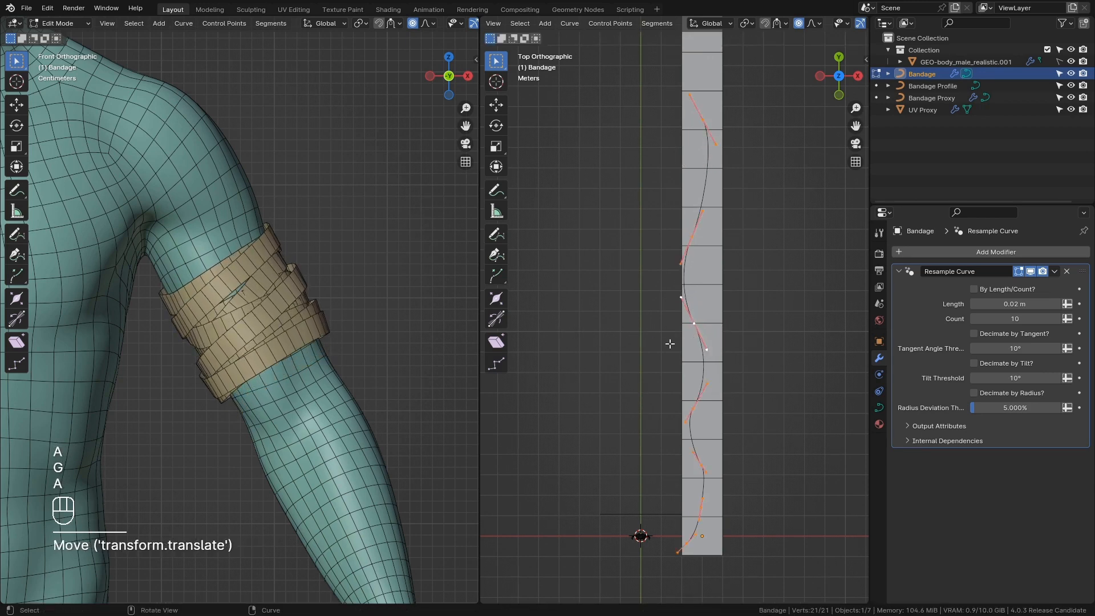
pyautogui.hotkey('shift', 'd')
pyautogui.press('x')
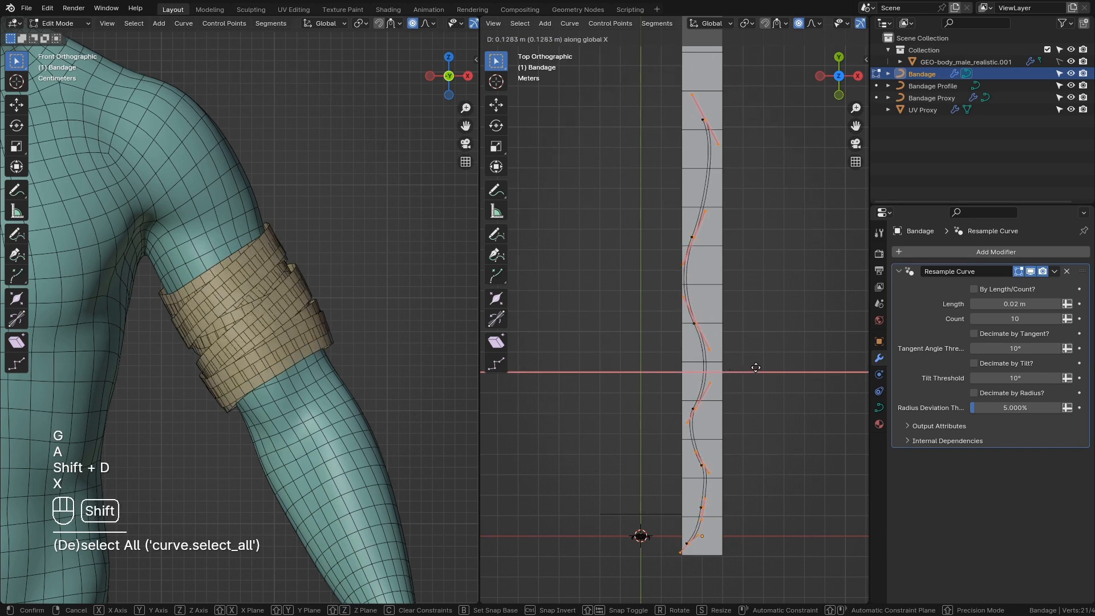
pyautogui.click(782, 369)
# Try scaling the duplicated curve along X with proportional editing, and undo the scaling.
pyautogui.press('s')
pyautogui.press('x')
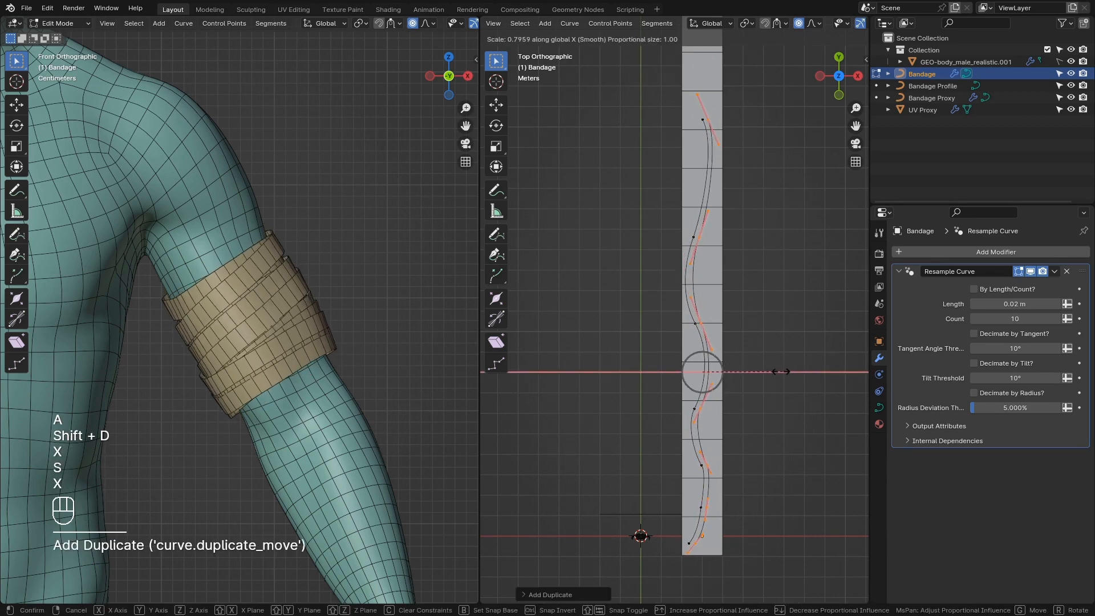
pyautogui.click(780, 371)
pyautogui.hotkey('ctrl', 'z')
# Flatten the duplicated curve's waves by scaling it along X, and shift it further along X.
pyautogui.press('s')
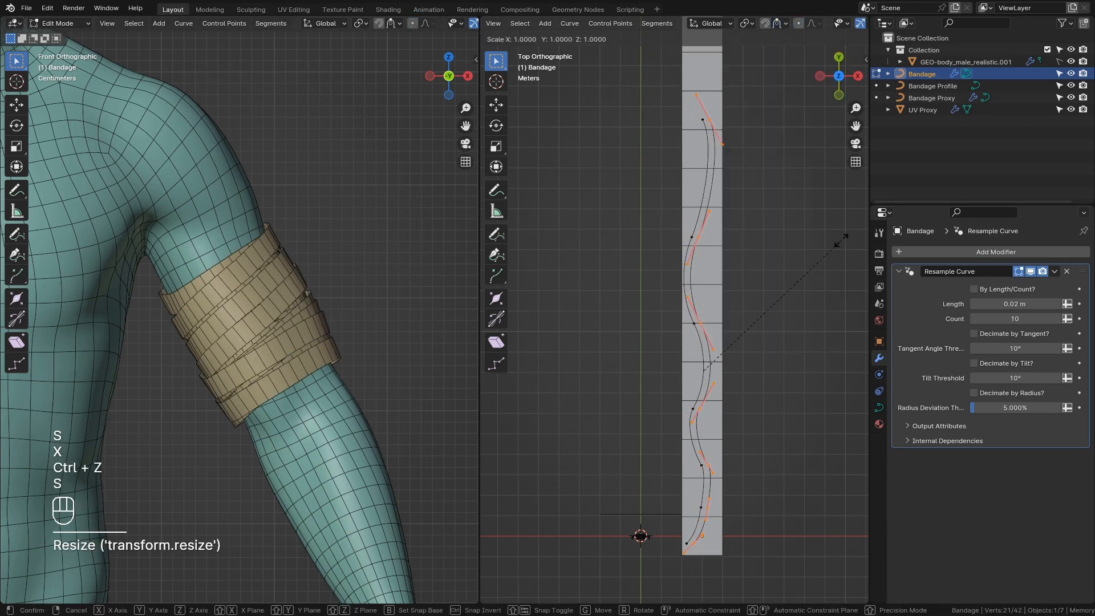
pyautogui.press('x')
pyautogui.click(773, 273)
pyautogui.press('g')
pyautogui.press('x')
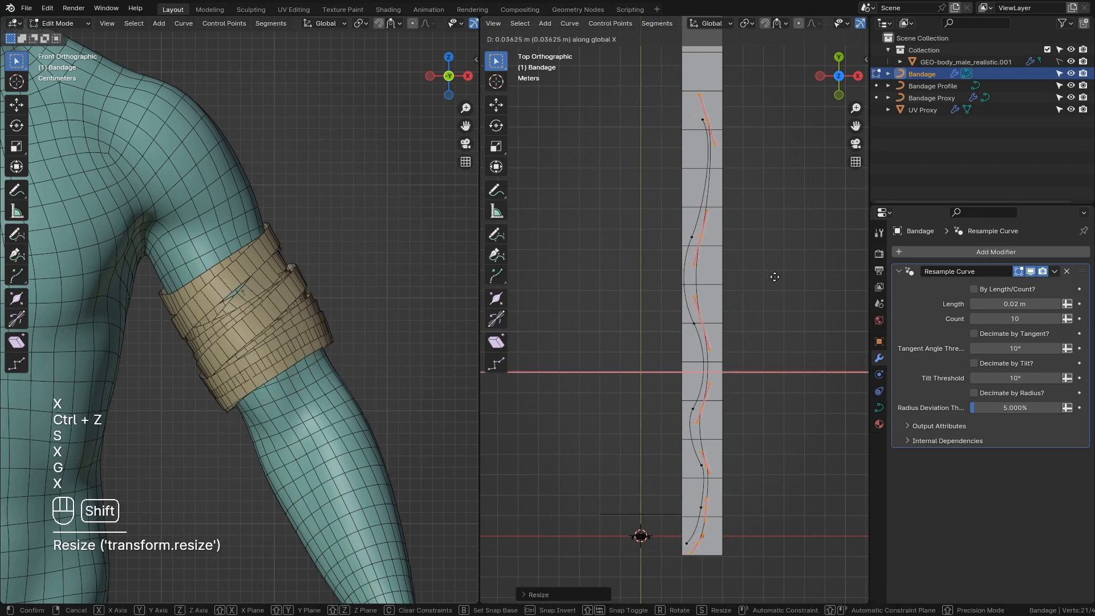
pyautogui.click(844, 386)
# Shrink the duplicated curve's point radius in several passes to make its bandage strip narrower.
pyautogui.hotkey('alt', 's')
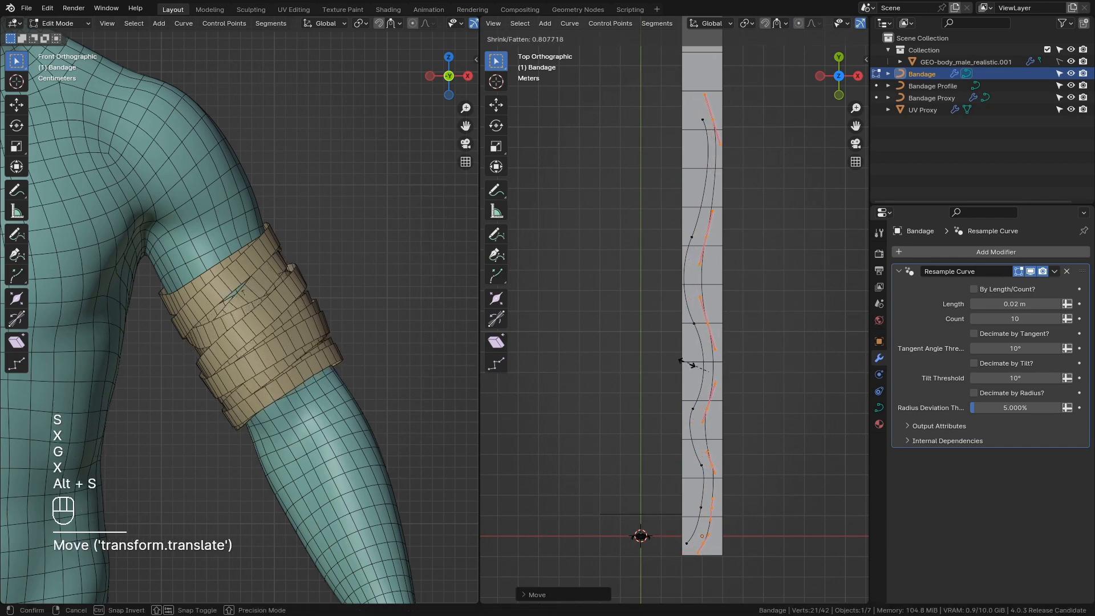
pyautogui.click(792, 382)
pyautogui.hotkey('alt', 's')
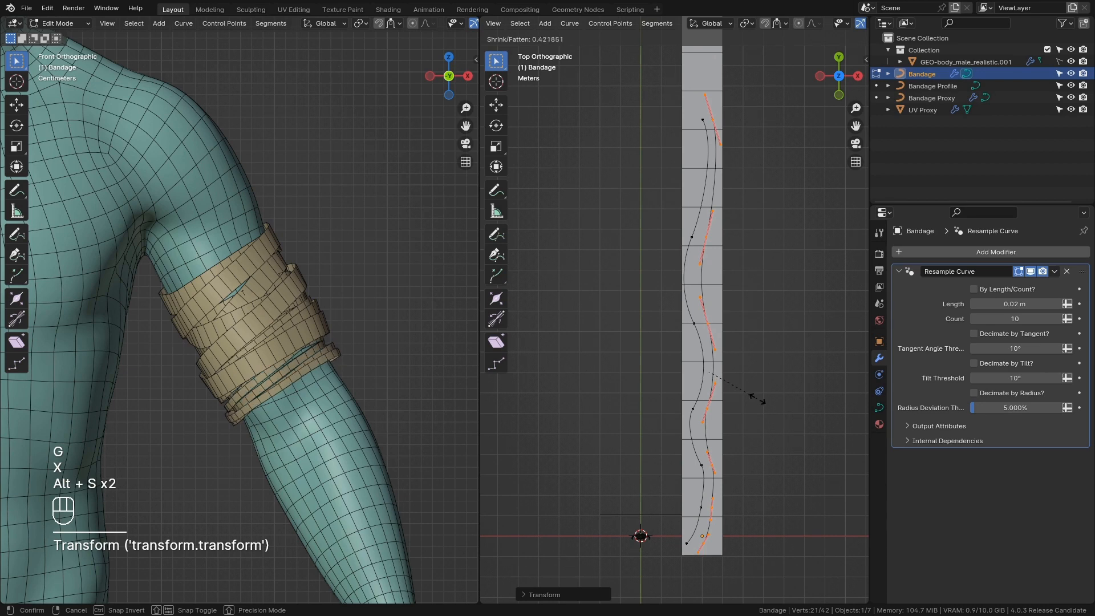
pyautogui.click(758, 399)
pyautogui.scroll(1, 757, 399)
pyautogui.hotkey('alt', 's')
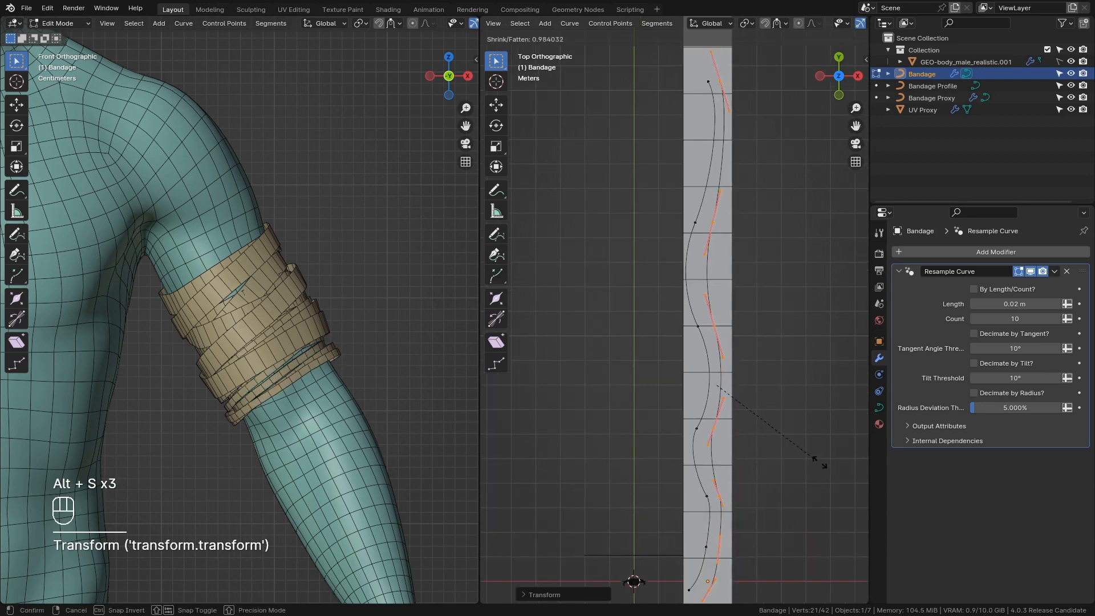
pyautogui.click(824, 463)
# Shift the narrow duplicated curve along X, and delete it.
pyautogui.press('g')
pyautogui.press('x')
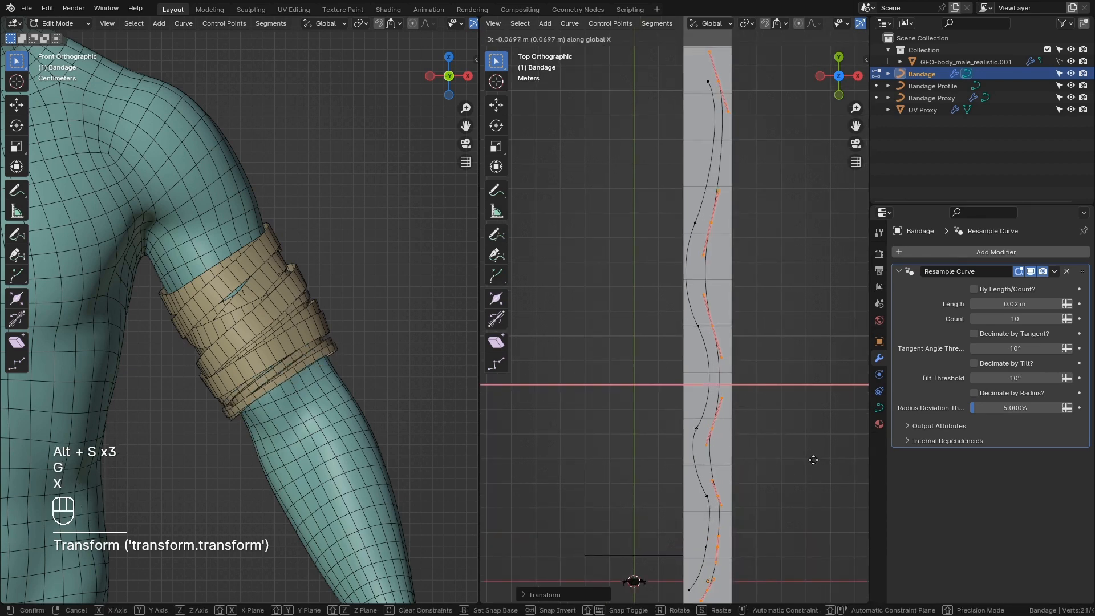
pyautogui.click(816, 465)
pyautogui.press('x')
pyautogui.click(815, 461)
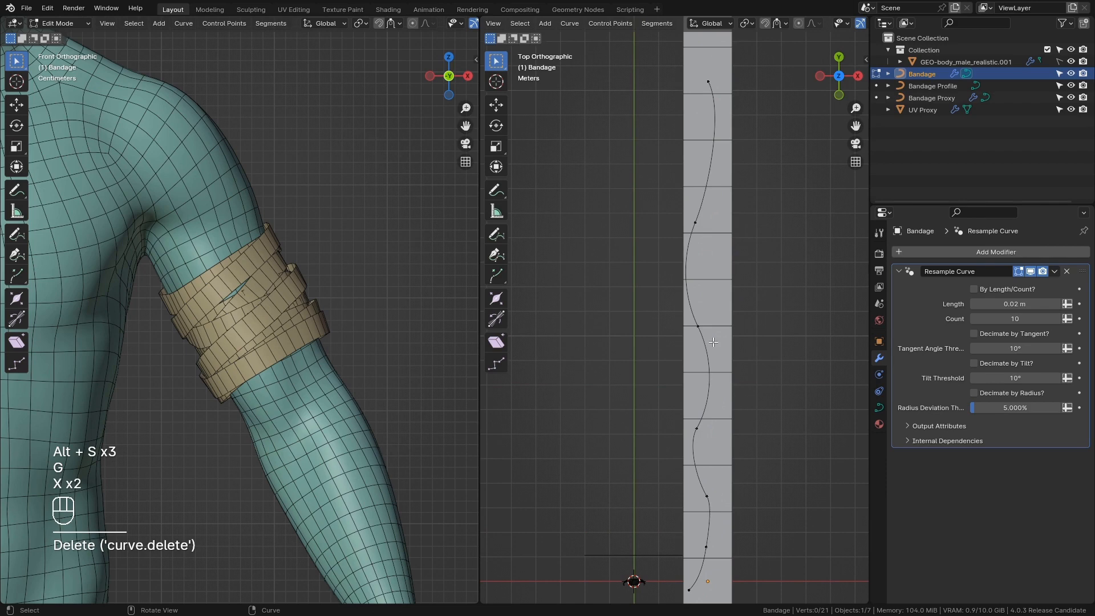
# Move the Bandage curve's middle point along X using smooth proportional editing with an enlarged influence, and leave point editing.
pyautogui.click(800, 24)
pyautogui.press('g')
pyautogui.press('x')
pyautogui.keyDown('shift'); pyautogui.scroll(-5, 844, 222); pyautogui.keyUp('shift')
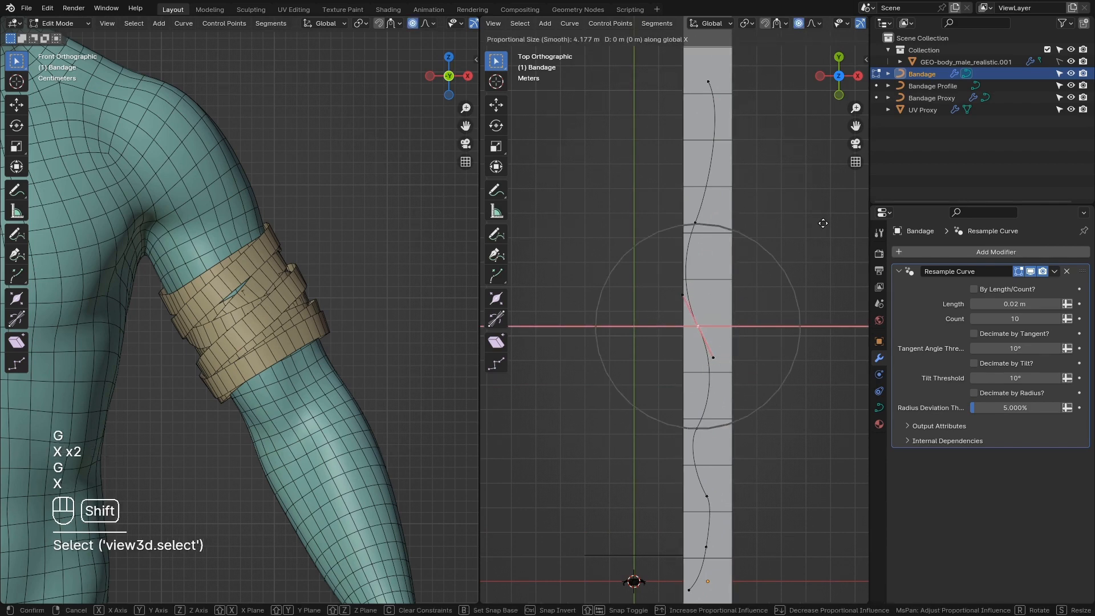
pyautogui.click(864, 222)
pyautogui.press('Tab')
# Apply the Array modifier on the UV Proxy strip.
pyautogui.click(712, 260)
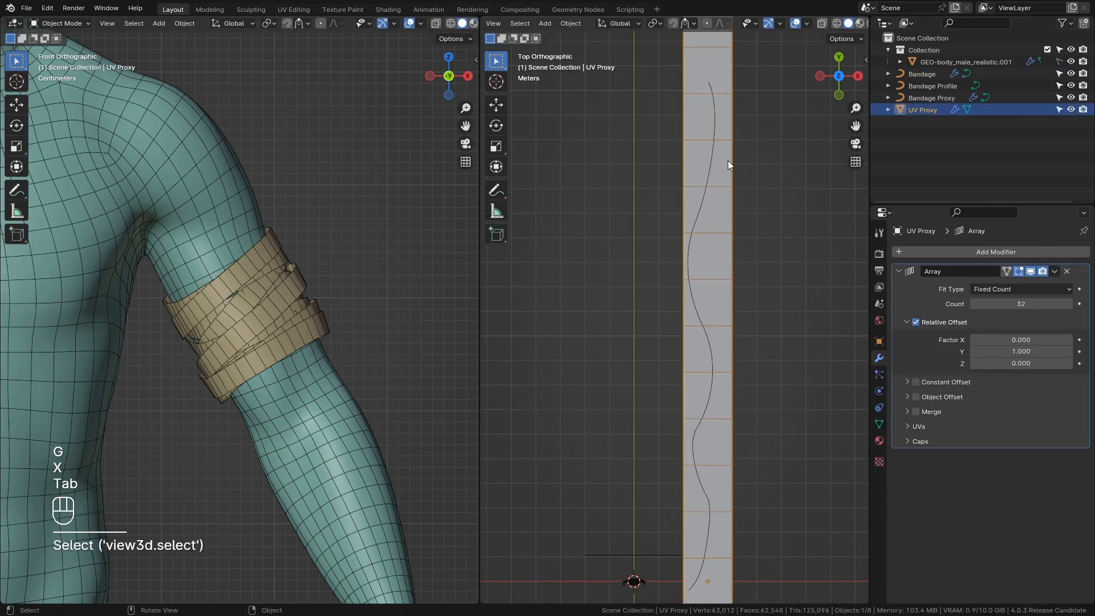
pyautogui.rightClick(727, 159)
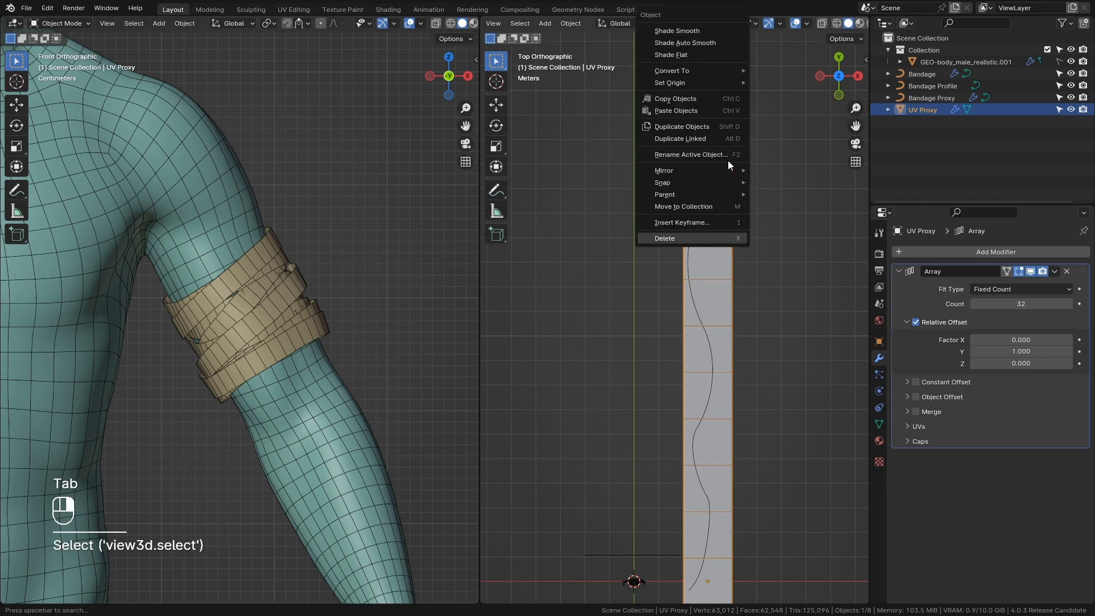
pyautogui.click(1059, 272)
pyautogui.click(1032, 289)
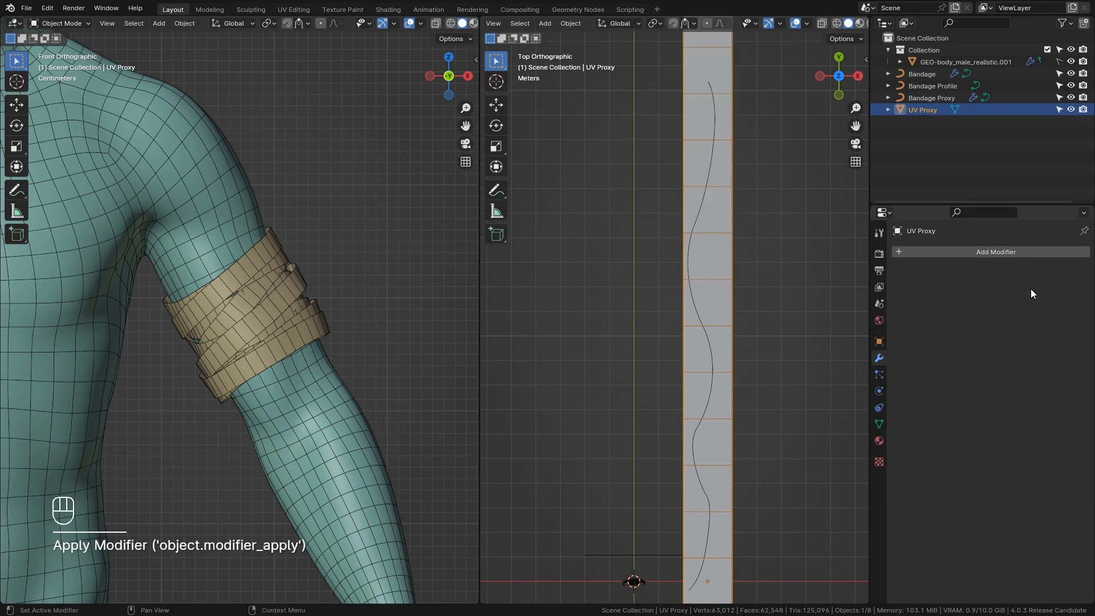
# Try bending the UV Proxy strip by moving a cross edge along X with about 8.95 m proportional influence, and undo it.
pyautogui.press('Tab')
pyautogui.click(732, 272)
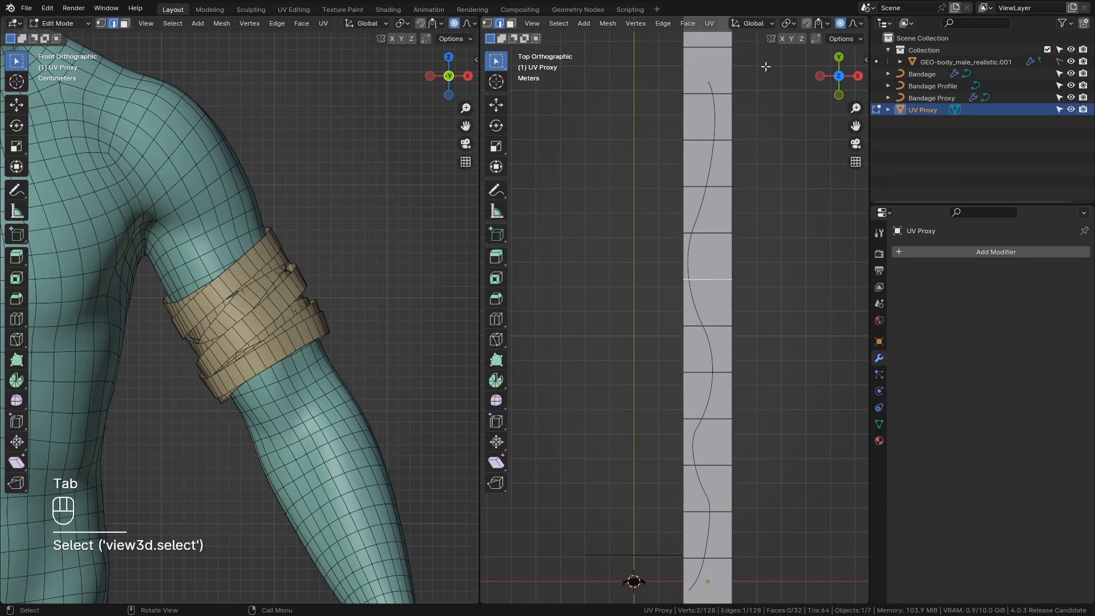
pyautogui.press('g')
pyautogui.press('x')
pyautogui.scroll(-4, 790, 254)
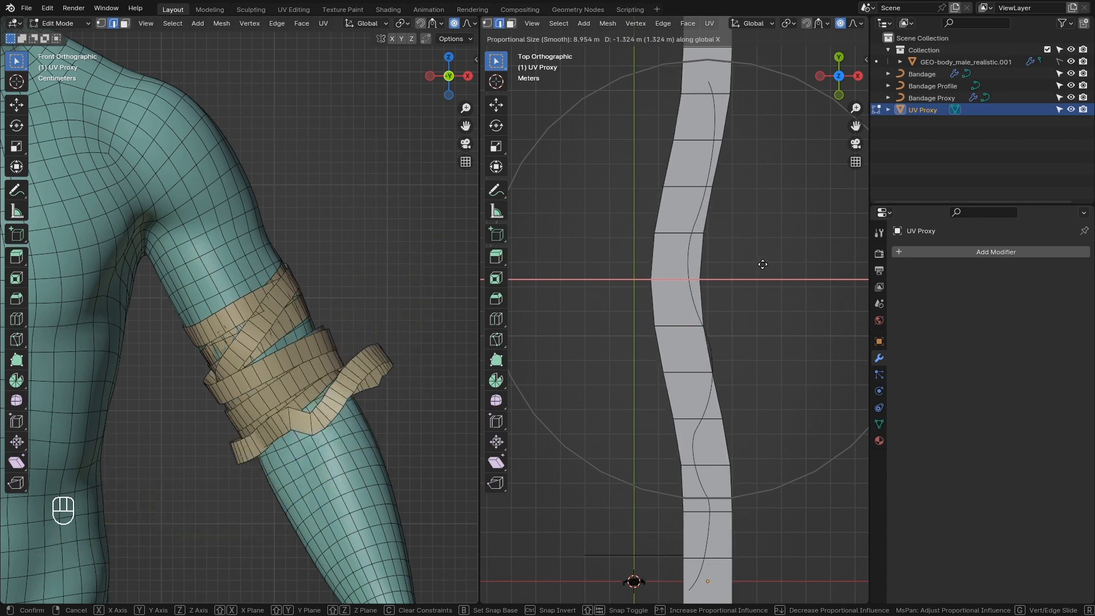
pyautogui.click(770, 263)
pyautogui.hotkey('ctrl', 'z')
pyautogui.press('g')
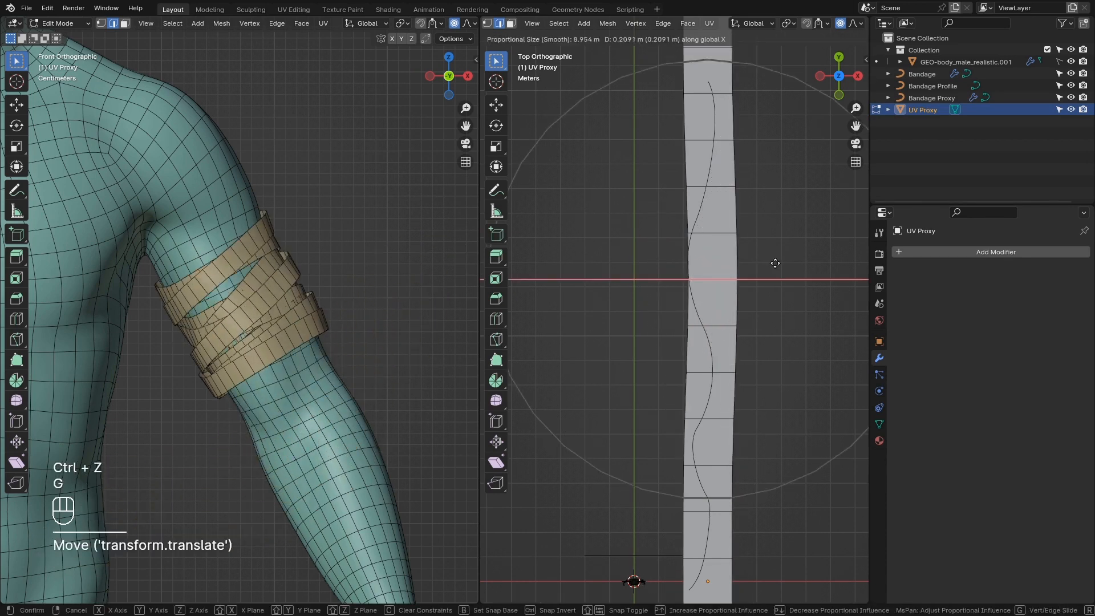
pyautogui.hotkey('ctrl', 'z')
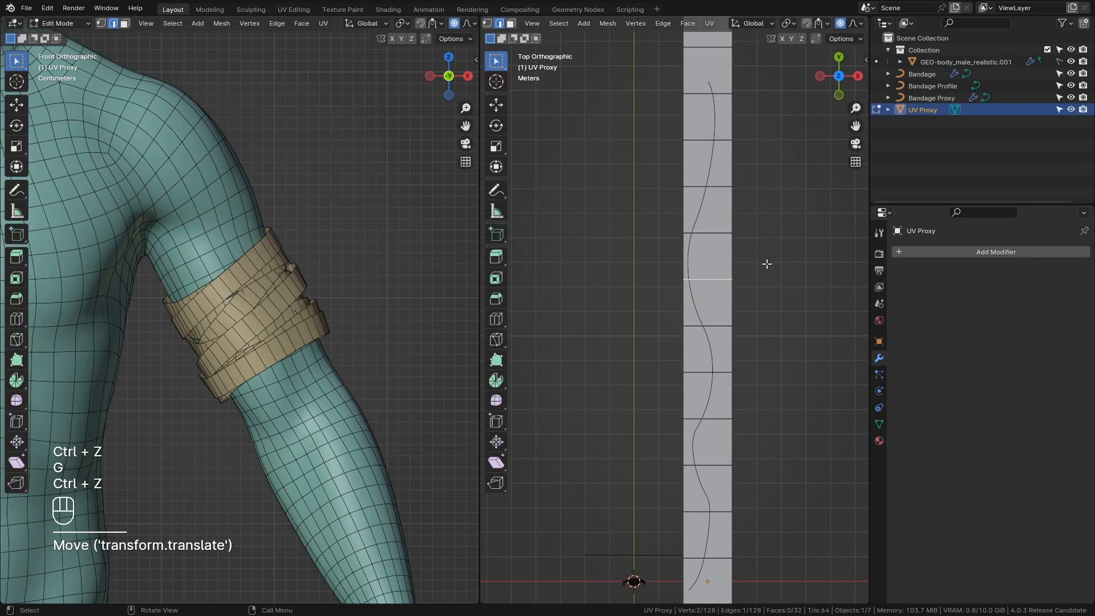
pyautogui.press('Tab')
# Select the Bandage Proxy and examine its wraps on the whole character from the front.
pyautogui.scroll(-3, 570, 264)
pyautogui.click(313, 325)
pyautogui.scroll(-3, 319, 319)
pyautogui.keyDown('shift'); pyautogui.moveTo(379, 273); pyautogui.dragTo(399, 247, button='middle'); pyautogui.keyUp('shift')
pyautogui.scroll(-4, 399, 248)
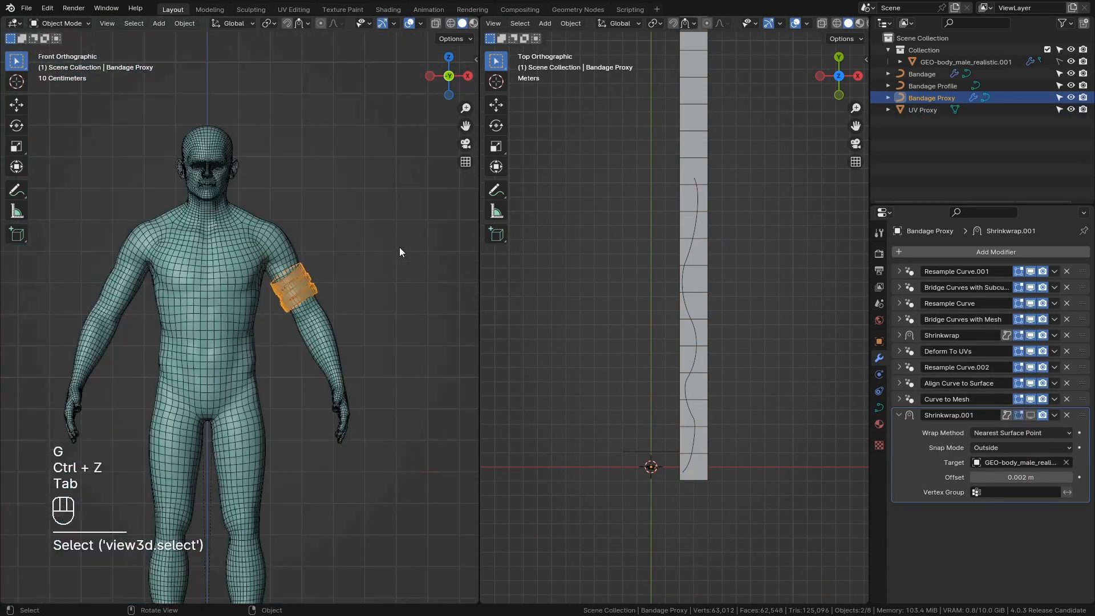
pyautogui.scroll(4, 399, 252)
pyautogui.press('Tab')
pyautogui.press('Tab')
# Narrow the UV Proxy strip along X and reposition it along X beneath the Bandage curve.
pyautogui.click(697, 348)
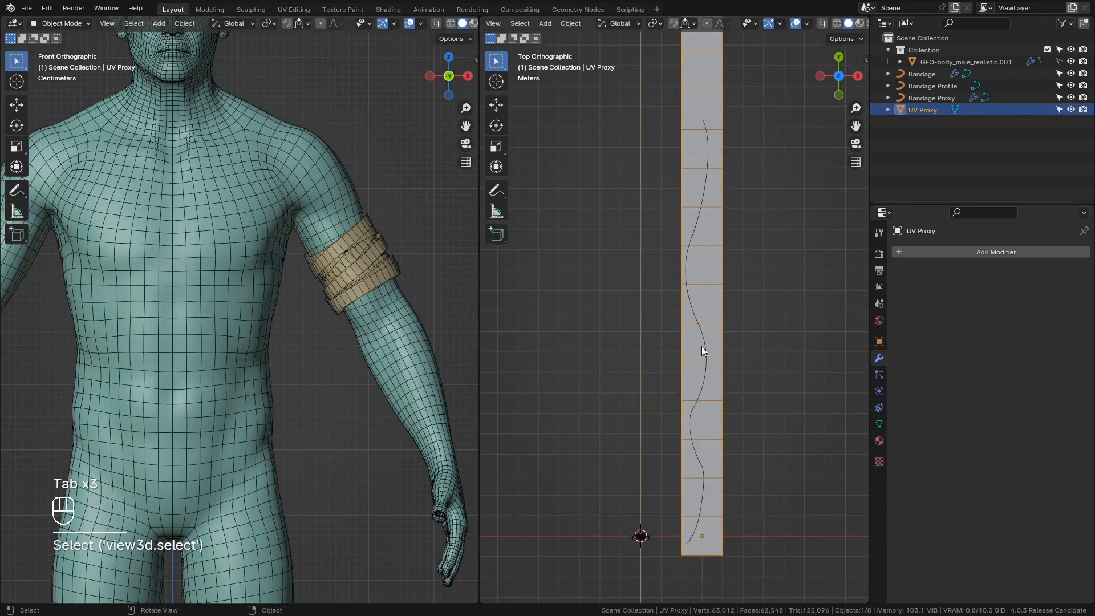
pyautogui.press('s')
pyautogui.press('x')
pyautogui.press('g')
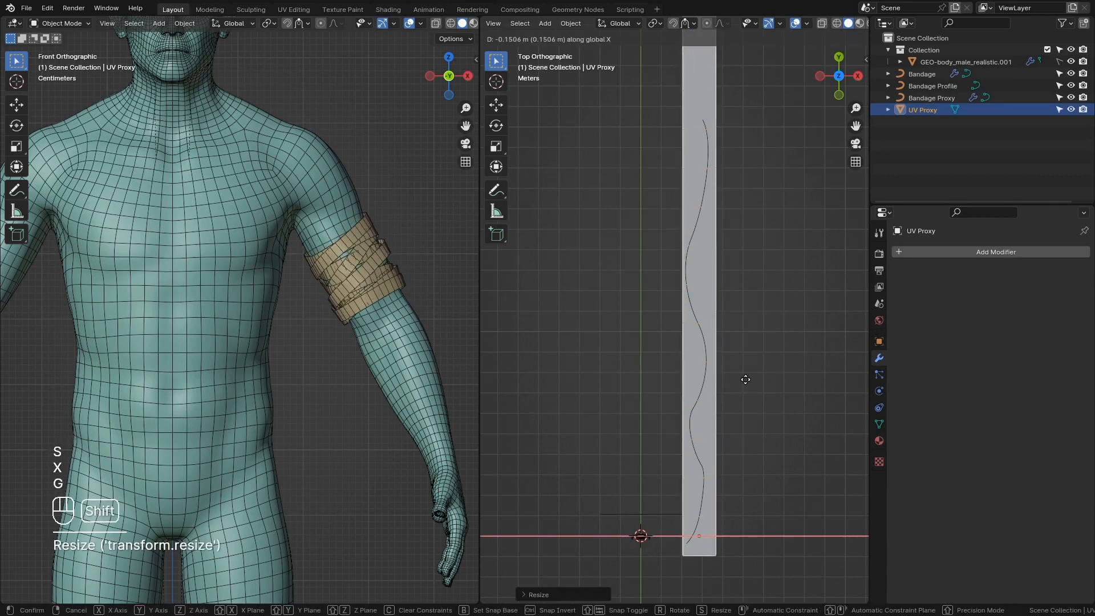
pyautogui.press('s')
pyautogui.press('g')
pyautogui.press('x')
pyautogui.click(801, 380)
# Duplicate the Bandage Proxy's lowest guide loop twice, placing each copy further down the arm.
pyautogui.click(391, 279)
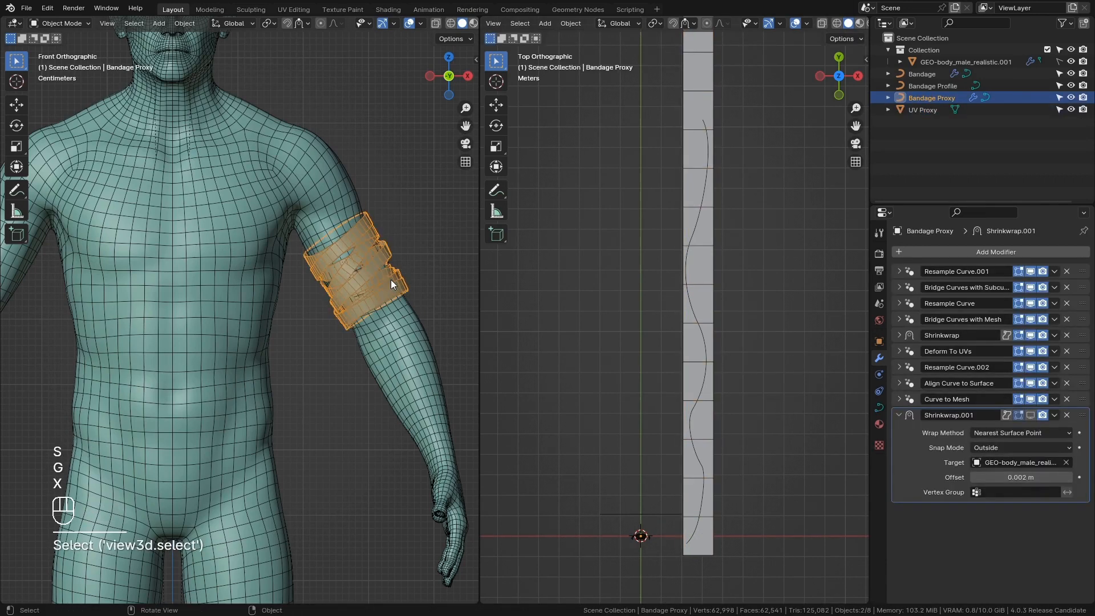
pyautogui.press('Tab')
pyautogui.scroll(5, 370, 329)
pyautogui.keyDown('shift'); pyautogui.moveTo(370, 328); pyautogui.dragTo(274, 340, button='middle'); pyautogui.keyUp('shift')
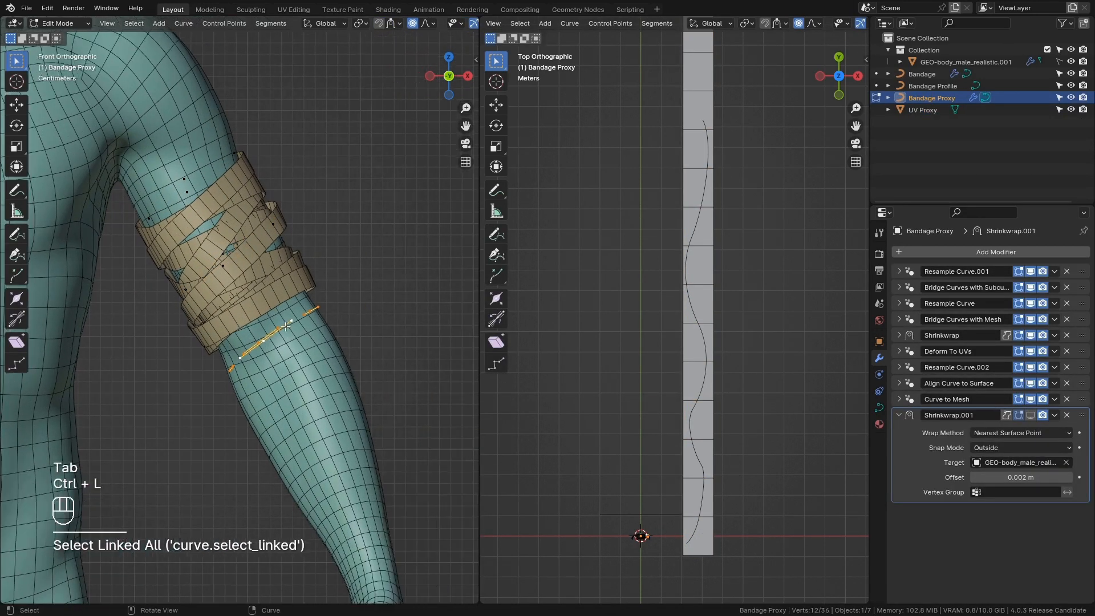
pyautogui.scroll(1, 275, 339)
pyautogui.hotkey('shift', 'd')
pyautogui.rightClick(280, 337)
pyautogui.press('g')
pyautogui.click(381, 370)
pyautogui.hotkey('shift', 'd')
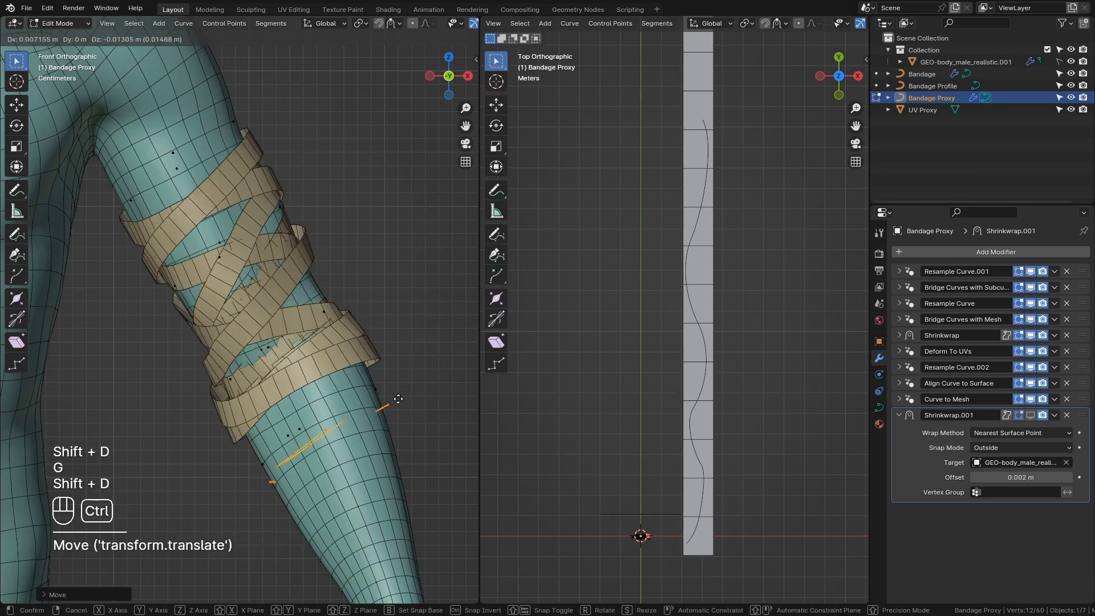
pyautogui.click(412, 431)
# Reposition two of the Bandage Proxy's inner guide loops on the arm, and leave curve editing.
pyautogui.click(220, 257)
pyautogui.hotkey('ctrl', 'l')
pyautogui.press('g')
pyautogui.click(212, 249)
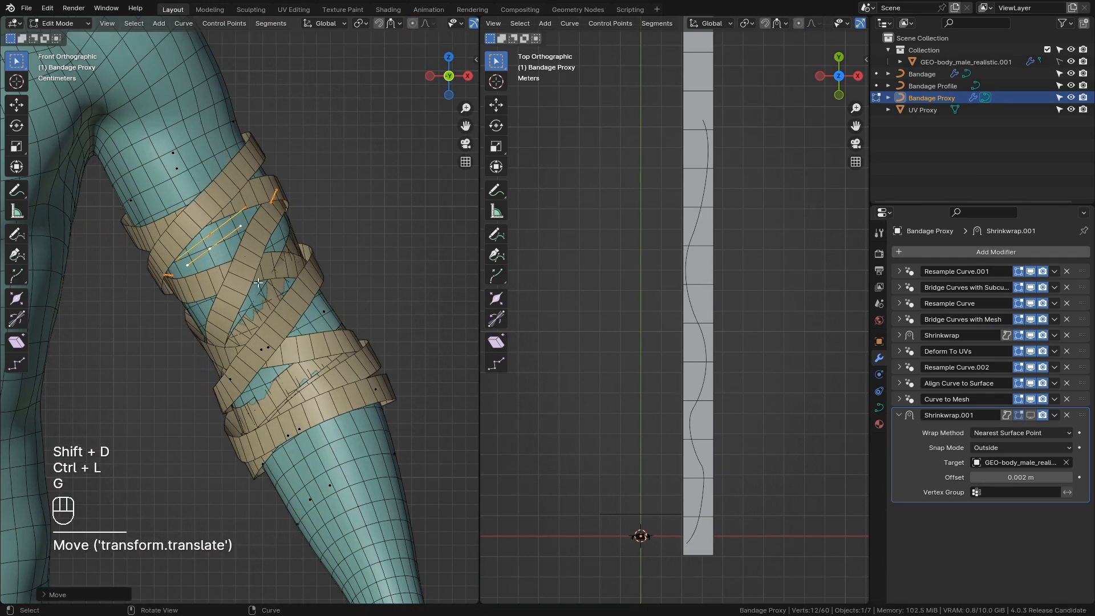
pyautogui.hotkey('ctrl', 'l')
pyautogui.press('g')
pyautogui.click(251, 332)
pyautogui.press('Tab')
# Enable the Shrinkwrap.001 modifier in the viewport, and expand the Deform To UVs modifier settings.
pyautogui.moveTo(251, 331); pyautogui.dragTo(223, 341, button='middle')
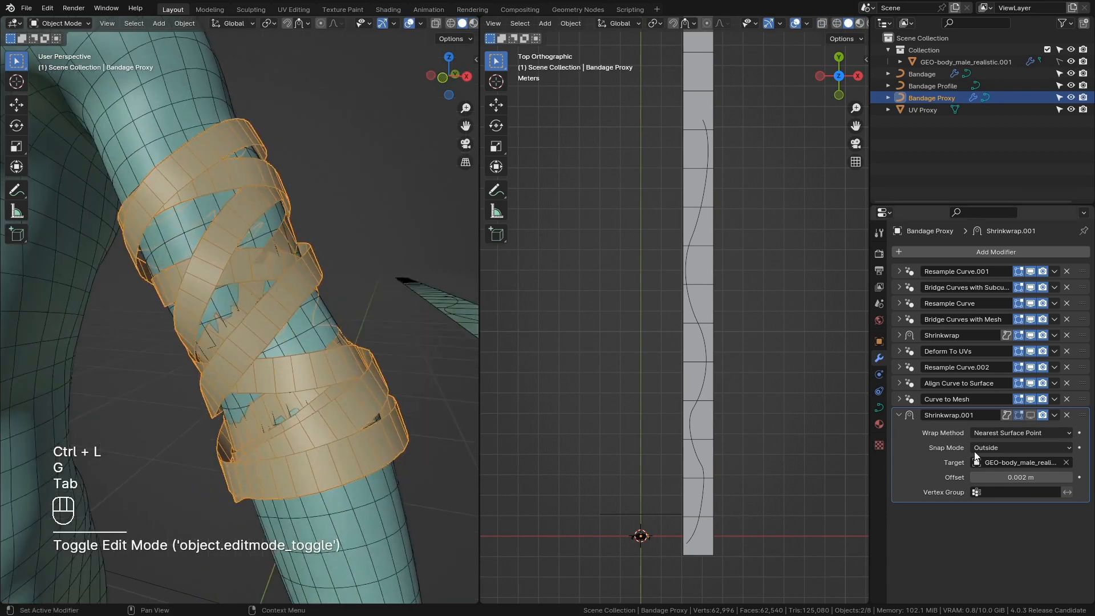
pyautogui.click(1032, 416)
pyautogui.click(899, 414)
pyautogui.moveTo(303, 355); pyautogui.dragTo(351, 355, button='middle')
pyautogui.click(909, 353)
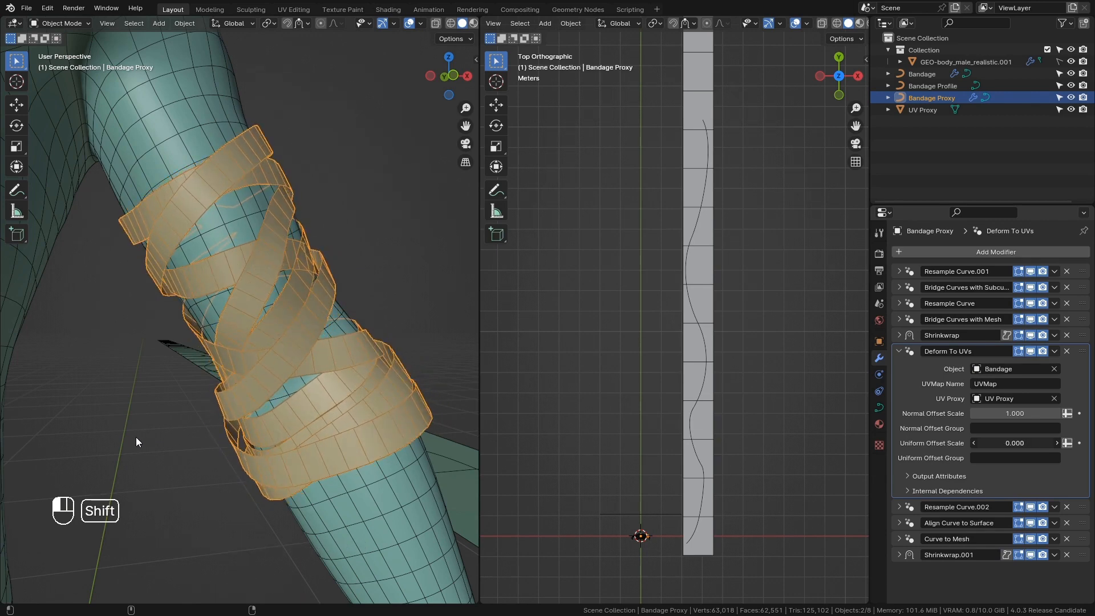
# Duplicate the Bandage Proxy object in place and open the copy's curve for editing.
pyautogui.keyDown('shift'); pyautogui.moveTo(1014, 414); pyautogui.dragTo(1046, 414); pyautogui.keyUp('shift')
pyautogui.hotkey('ctrl', 'z')
pyautogui.scroll(-5, 254, 366)
pyautogui.moveTo(254, 366); pyautogui.dragTo(369, 291, button='middle')
pyautogui.scroll(-3, 228, 388)
pyautogui.press('KP_1')
pyautogui.scroll(4, 395, 330)
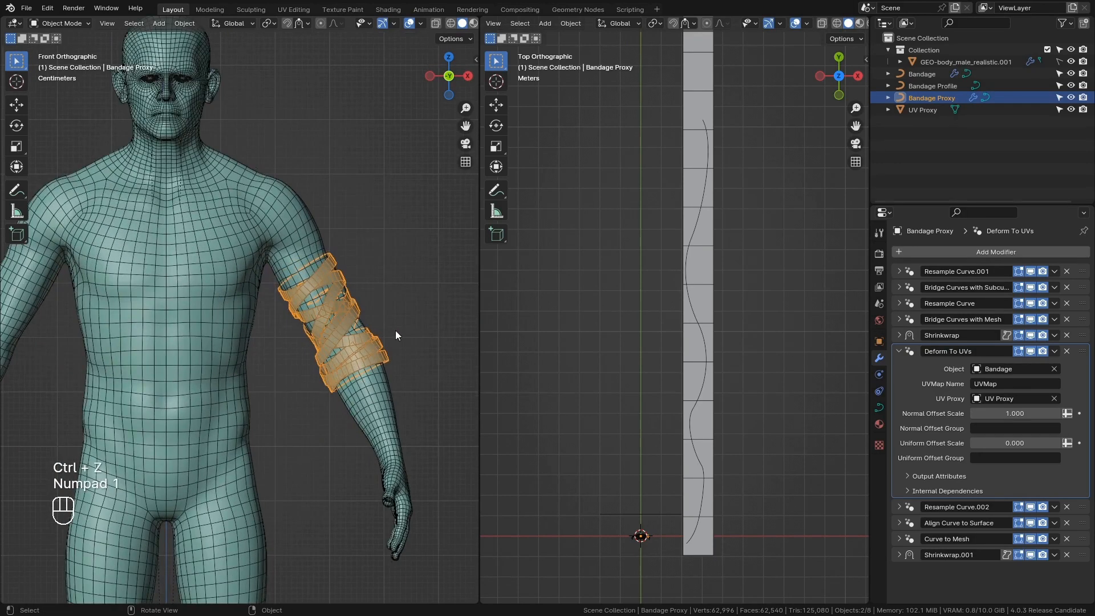
pyautogui.hotkey('shift', 'd')
pyautogui.rightClick(417, 336)
pyautogui.press('Tab')
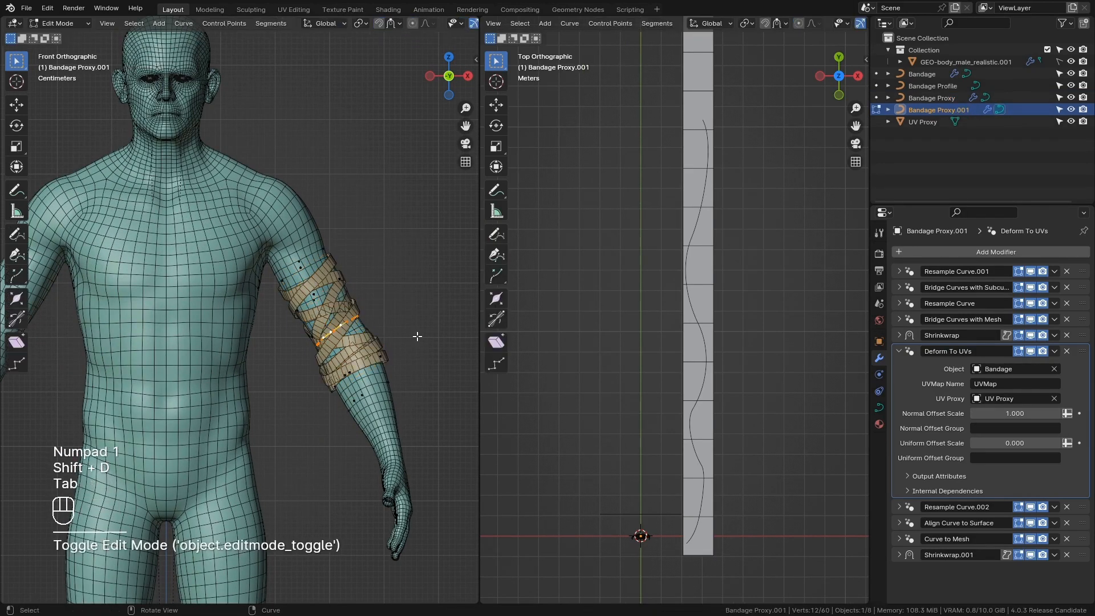
# Delete the lower guide loops of the Bandage Proxy copy, keeping only the two topmost loops.
pyautogui.scroll(-2, 416, 336)
pyautogui.keyDown('shift'); pyautogui.moveTo(392, 367); pyautogui.dragTo(428, 308, button='middle'); pyautogui.keyUp('shift')
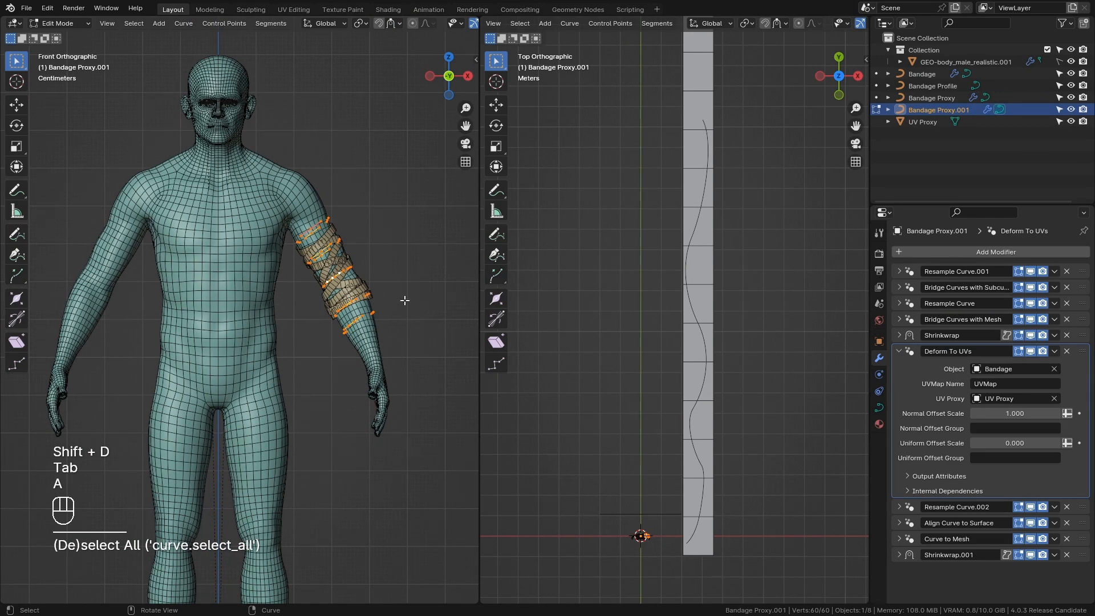
pyautogui.scroll(3, 369, 257)
pyautogui.moveTo(450, 404); pyautogui.dragTo(333, 270)
pyautogui.click(430, 313)
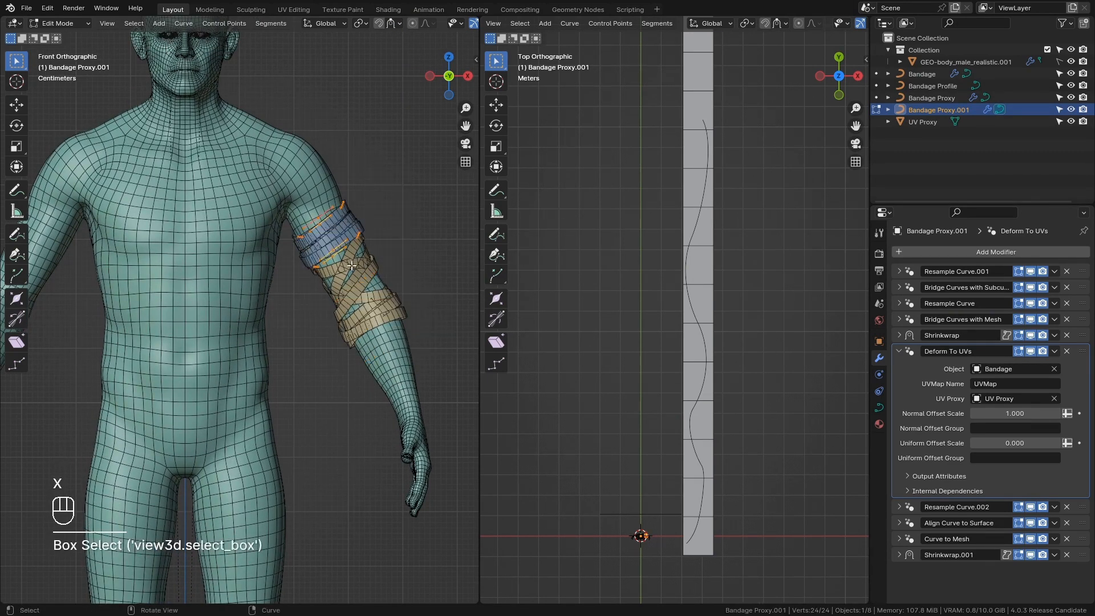
# Move the two remaining guide loops from the arm to the waist, level them, and enlarge them to surround the torso.
pyautogui.press('g')
pyautogui.press('r')
pyautogui.press('s')
pyautogui.press('x')
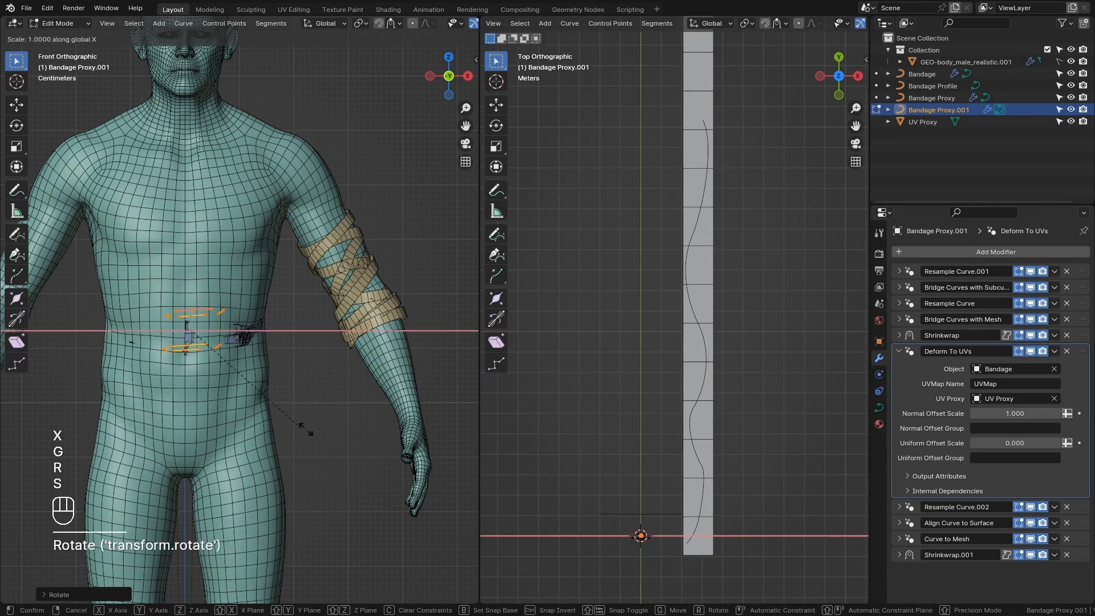
pyautogui.click(39, 442)
pyautogui.moveTo(177, 425); pyautogui.dragTo(236, 399, button='middle')
pyautogui.press('g')
pyautogui.press('y')
pyautogui.click(366, 450)
pyautogui.press('g')
pyautogui.click(354, 457)
# Subdivide both waist guide loops and reposition them around the torso.
pyautogui.rightClick(419, 276)
pyautogui.click(418, 276)
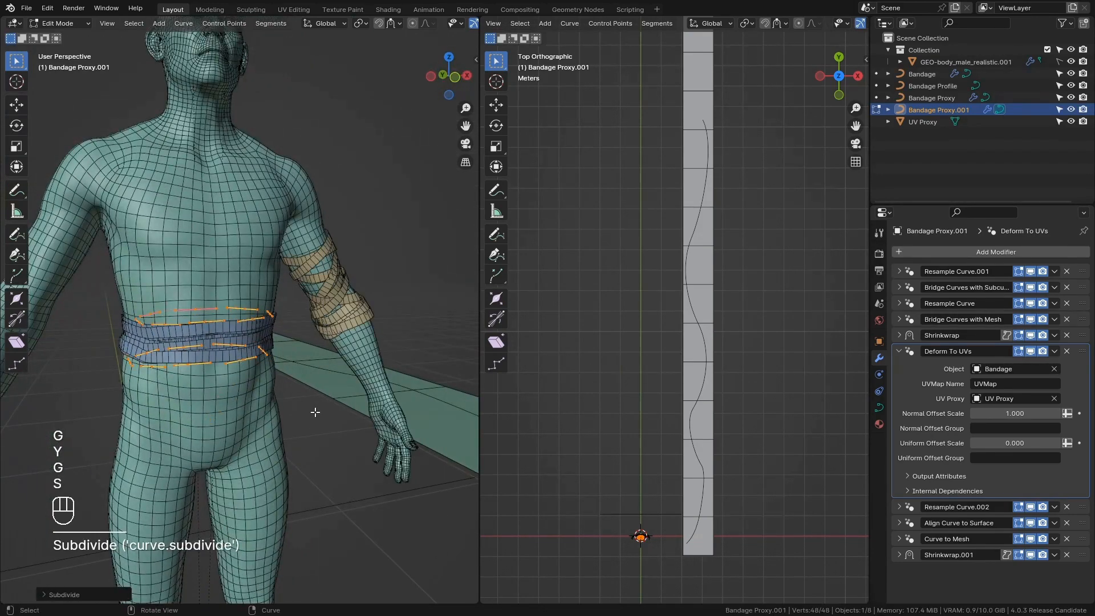
pyautogui.moveTo(388, 353); pyautogui.dragTo(279, 421, button='middle')
pyautogui.press('g')
pyautogui.click(313, 463)
pyautogui.moveTo(280, 421); pyautogui.dragTo(335, 381, button='middle')
# Lower the bottom guide loop toward the hips and reposition the upper guide loop at the waist.
pyautogui.press('KP_1')
pyautogui.scroll(1, 256, 385)
pyautogui.moveTo(352, 417); pyautogui.dragTo(90, 336)
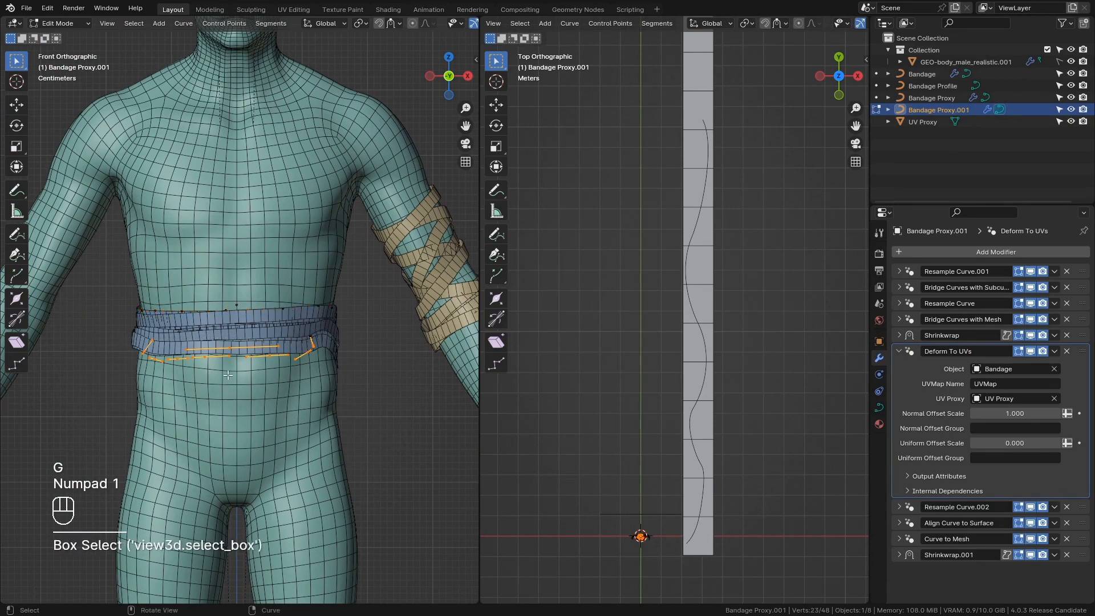
pyautogui.press('g')
pyautogui.click(231, 445)
pyautogui.moveTo(394, 335); pyautogui.dragTo(81, 246)
pyautogui.press('g')
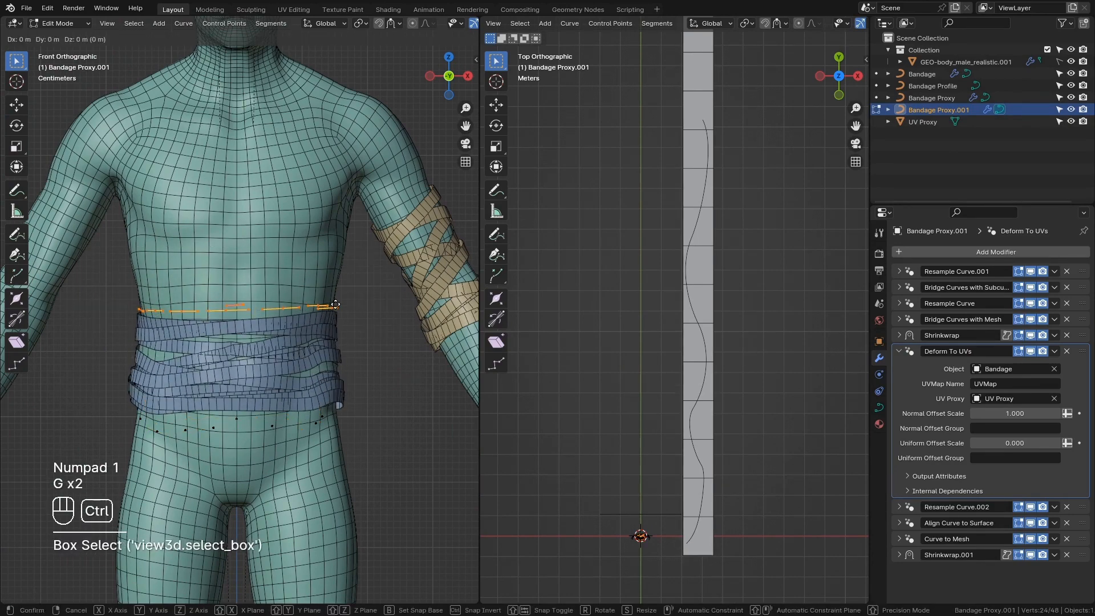
pyautogui.moveTo(329, 284); pyautogui.dragTo(345, 482, button='middle')
pyautogui.press('g')
pyautogui.click(306, 432)
# Try to shift the whole upper waist guide loop.
pyautogui.moveTo(382, 317); pyautogui.dragTo(117, 231)
pyautogui.press('g')
pyautogui.click(284, 277)
pyautogui.hotkey('ctrl', 'z')
# Reposition the upper guide loop around the waist, just above the wraps at the lower back.
pyautogui.moveTo(365, 321); pyautogui.dragTo(274, 335, button='middle')
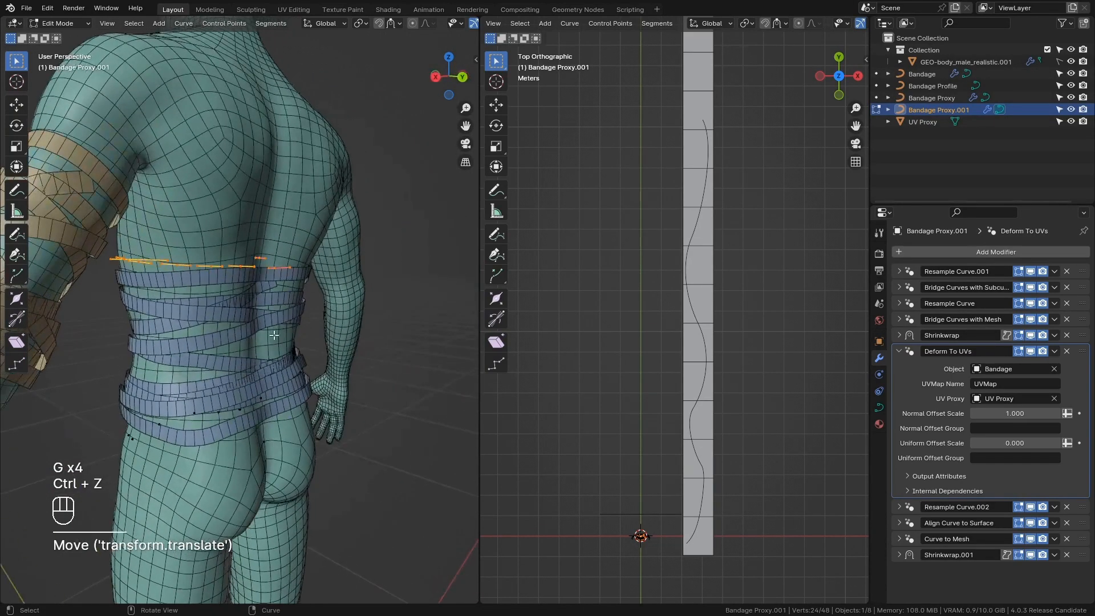
pyautogui.click(280, 294)
pyautogui.moveTo(279, 294); pyautogui.dragTo(211, 304, button='middle')
pyautogui.rightClick(388, 310)
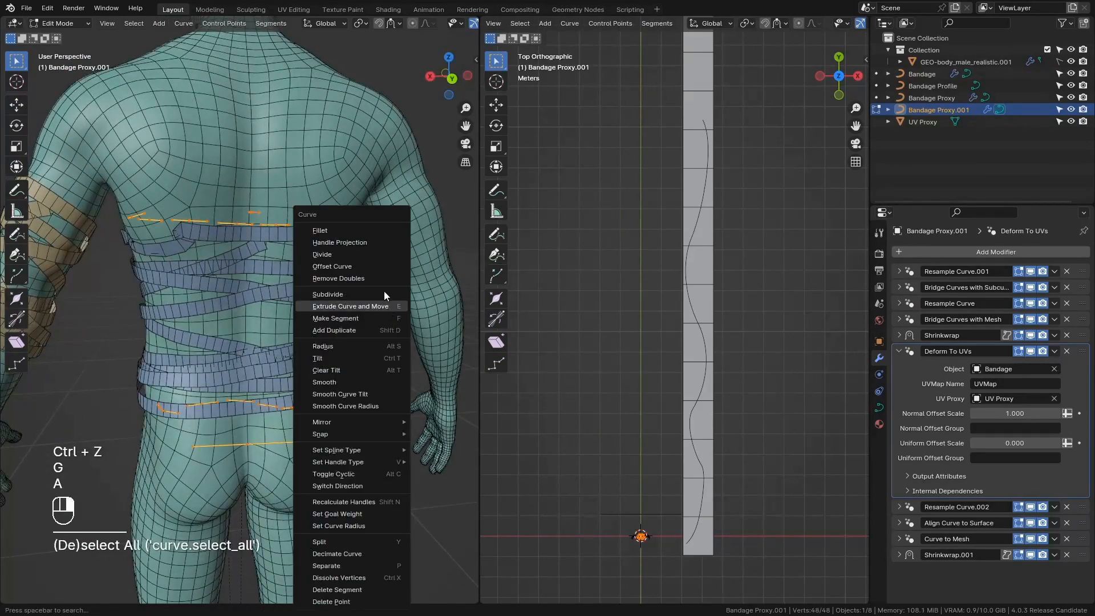
pyautogui.moveTo(101, 185); pyautogui.dragTo(356, 286)
pyautogui.press('g')
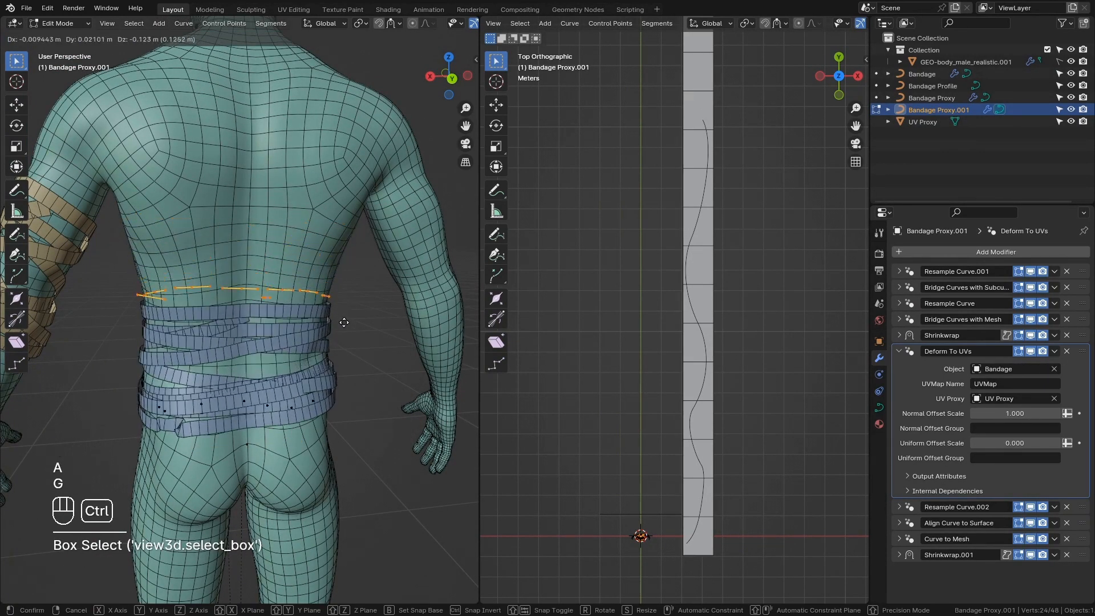
pyautogui.click(339, 348)
# Snap several of the upper guide loop's control points individually onto the body surface across the back.
pyautogui.moveTo(338, 377); pyautogui.dragTo(333, 437, button='middle')
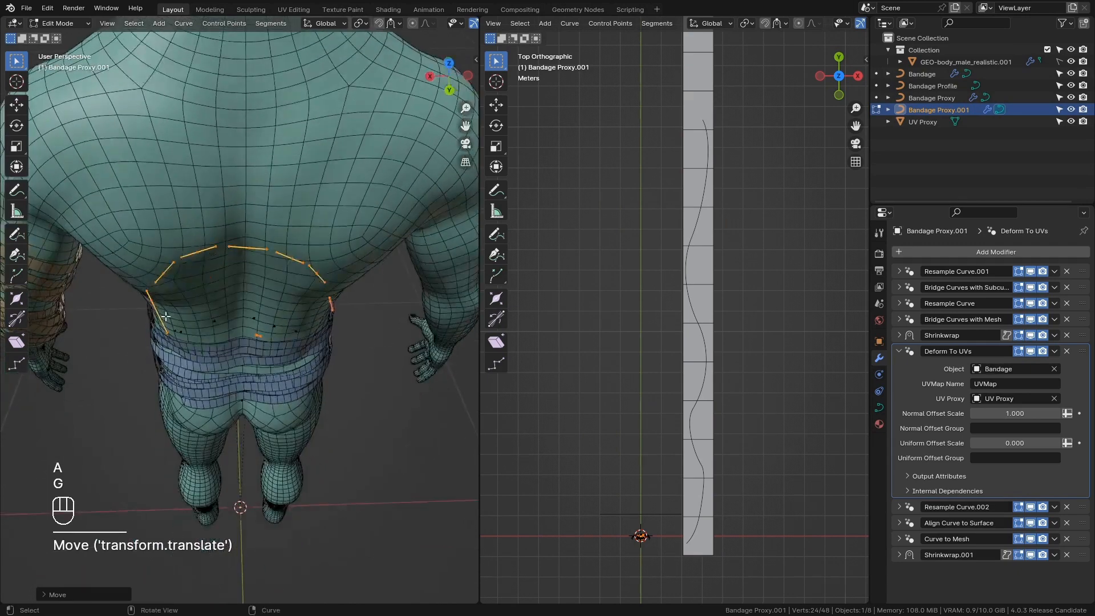
pyautogui.click(168, 336)
pyautogui.moveTo(204, 334); pyautogui.dragTo(226, 323, button='middle')
pyautogui.press('g')
pyautogui.click(235, 324)
pyautogui.click(226, 323)
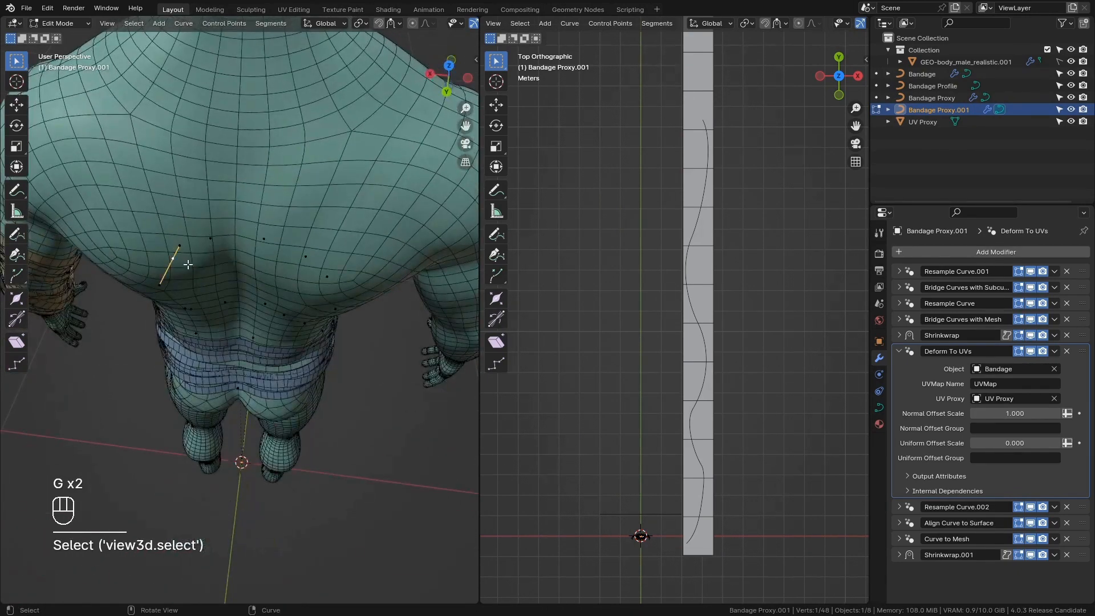
pyautogui.press('g')
pyautogui.keyDown('ctrl'); pyautogui.click(165, 278); pyautogui.keyUp('ctrl')
pyautogui.click(209, 240)
pyautogui.press('g')
pyautogui.keyDown('ctrl'); pyautogui.click(198, 246); pyautogui.keyUp('ctrl')
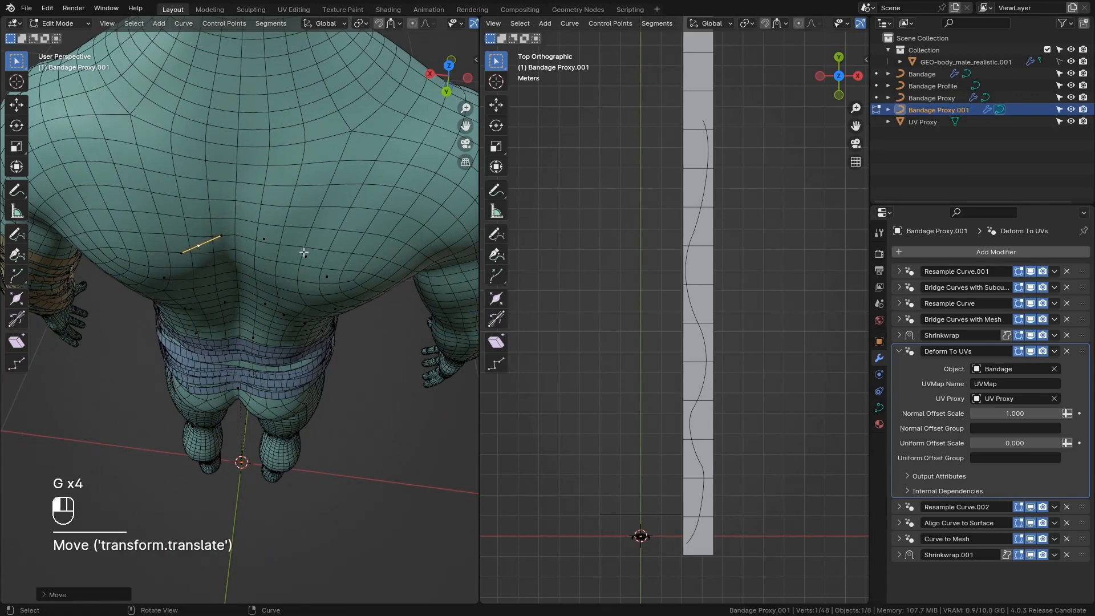
pyautogui.press('g')
pyautogui.keyDown('ctrl'); pyautogui.click(306, 258); pyautogui.keyUp('ctrl')
# Try to move the upper guide loop's control point at the character's side.
pyautogui.click(329, 278)
pyautogui.moveTo(377, 289); pyautogui.dragTo(257, 245, button='middle')
pyautogui.press('g')
pyautogui.keyDown('ctrl'); pyautogui.click(226, 317); pyautogui.keyUp('ctrl')
pyautogui.hotkey('ctrl', 'z')
# Slide the upper guide loop's control points at the character's side along the body surface to space them evenly.
pyautogui.scroll(4, 312, 328)
pyautogui.moveTo(313, 330); pyautogui.dragTo(310, 320, button='middle')
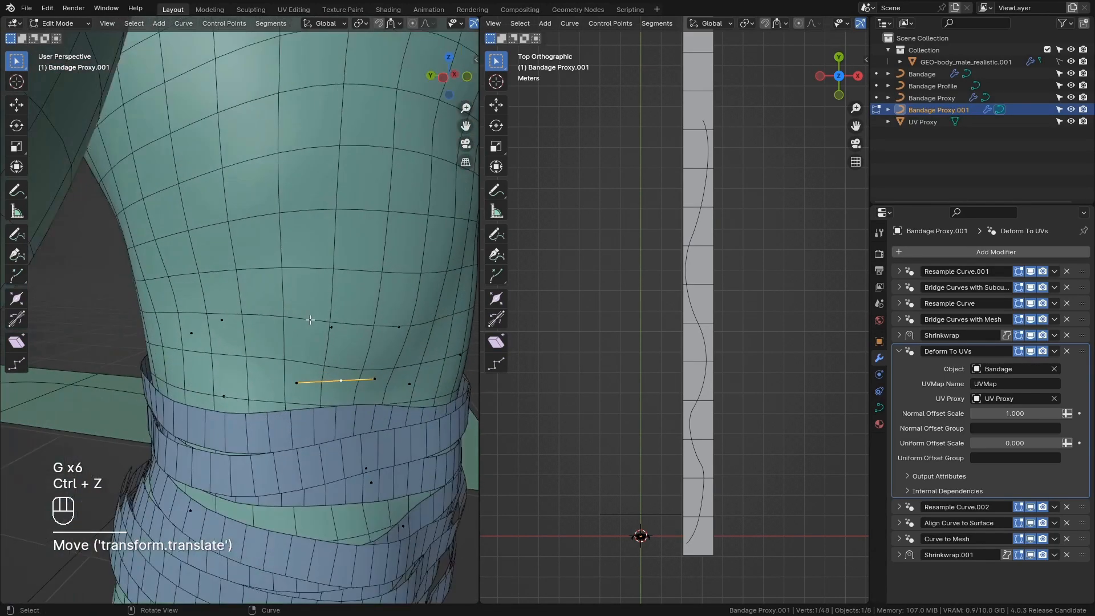
pyautogui.press('g')
pyautogui.keyDown('ctrl'); pyautogui.click(284, 380); pyautogui.keyUp('ctrl')
pyautogui.click(220, 399)
pyautogui.press('g')
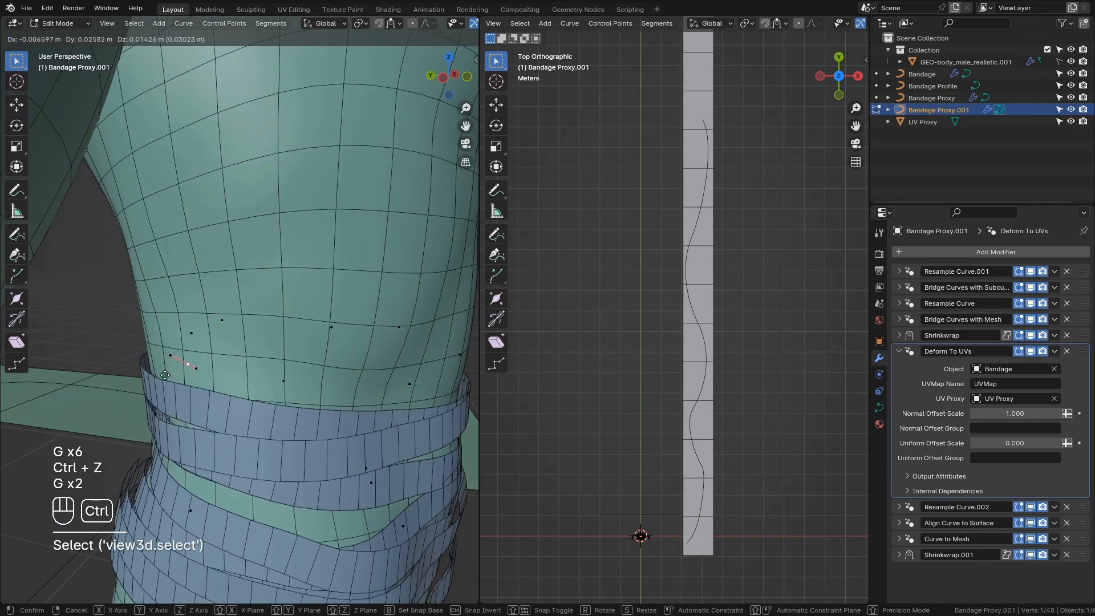
pyautogui.keyDown('ctrl'); pyautogui.click(188, 365); pyautogui.keyUp('ctrl')
pyautogui.click(285, 382)
pyautogui.press('g')
pyautogui.keyDown('ctrl'); pyautogui.click(242, 381); pyautogui.keyUp('ctrl')
# Adjust the upper guide loop's remaining control points around the back, and select the entire loop.
pyautogui.moveTo(249, 386); pyautogui.dragTo(329, 369, button='middle')
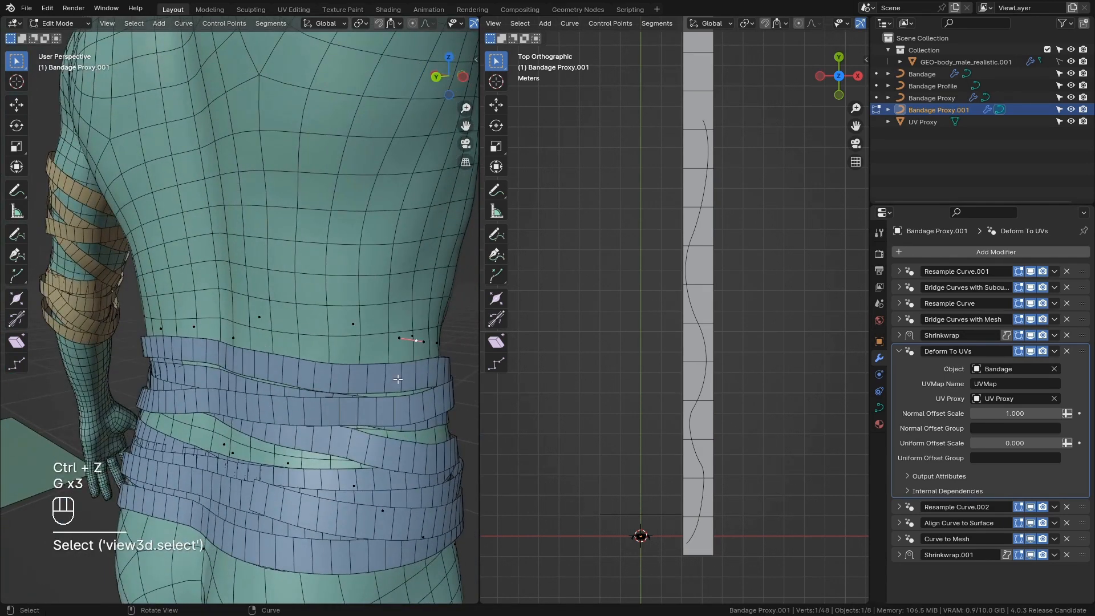
pyautogui.moveTo(398, 380); pyautogui.dragTo(394, 408, button='middle')
pyautogui.press('g')
pyautogui.keyDown('ctrl'); pyautogui.click(360, 368); pyautogui.keyUp('ctrl')
pyautogui.moveTo(212, 391); pyautogui.dragTo(260, 364, button='middle')
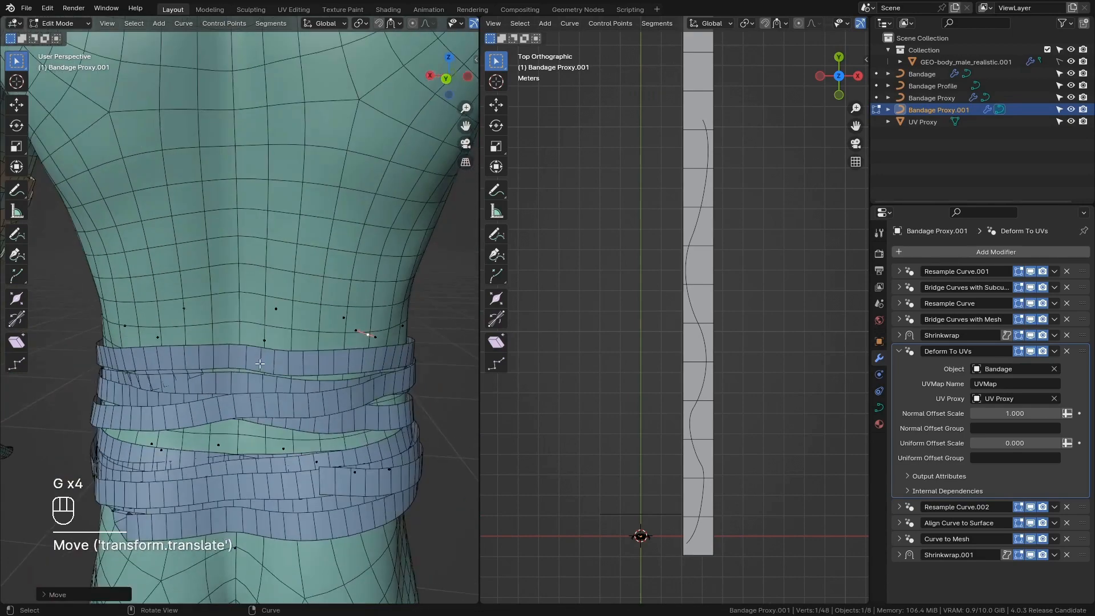
pyautogui.click(157, 338)
pyautogui.moveTo(163, 345); pyautogui.dragTo(175, 419, button='middle')
pyautogui.moveTo(132, 289); pyautogui.dragTo(218, 311, button='middle')
pyautogui.press('g')
pyautogui.keyDown('ctrl'); pyautogui.click(318, 301); pyautogui.keyUp('ctrl')
pyautogui.scroll(-4, 218, 312)
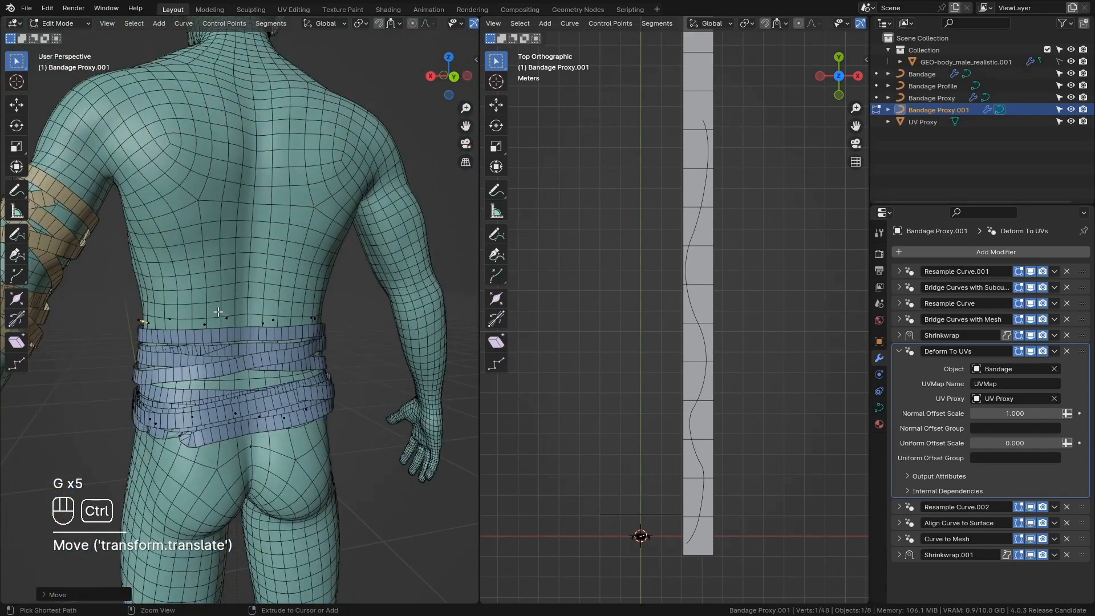
pyautogui.hotkey('ctrl', 'l')
# Try to extend the waist bandage upward by duplicating and raising the upper guide loop.
pyautogui.hotkey('shift', 'd')
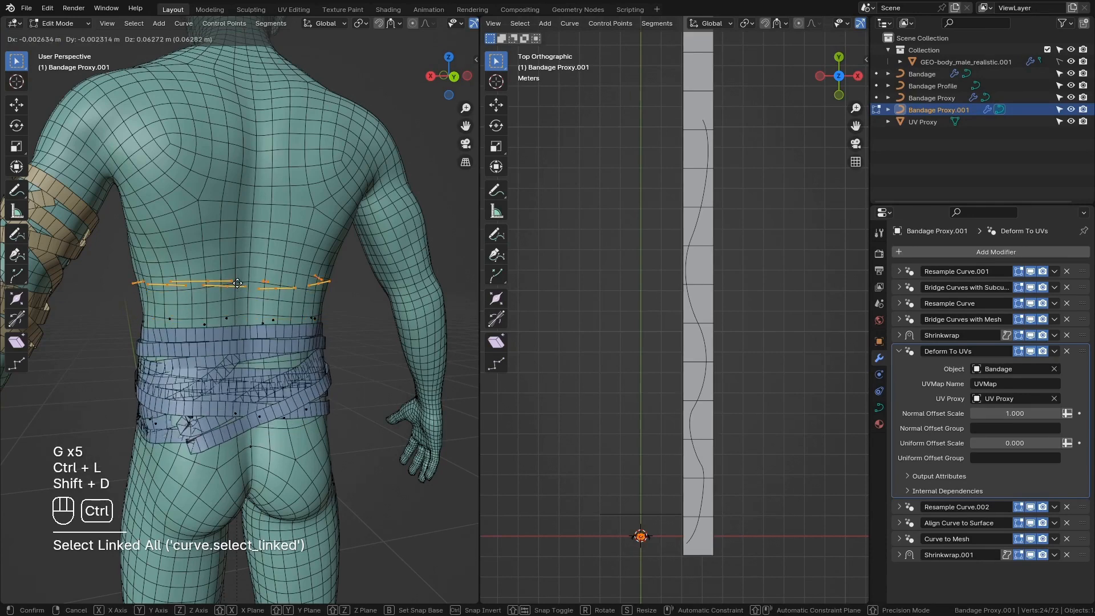
pyautogui.click(238, 283)
pyautogui.hotkey('ctrl', 'z')
pyautogui.press('g')
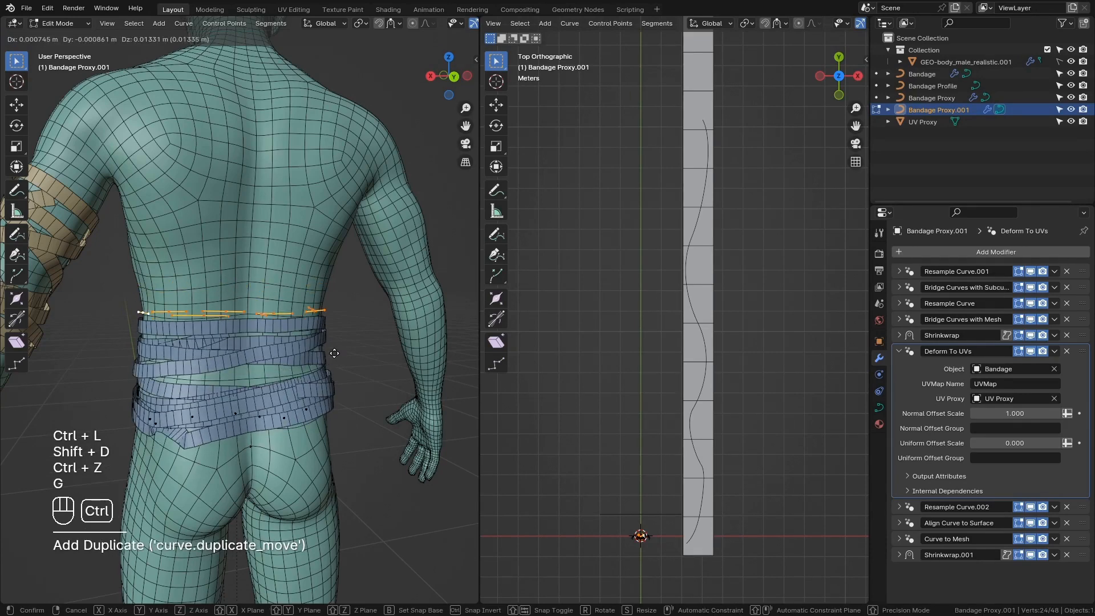
pyautogui.click(334, 353)
pyautogui.hotkey('ctrl', 'z')
pyautogui.scroll(2, 321, 358)
pyautogui.keyDown('shift'); pyautogui.moveTo(320, 359); pyautogui.dragTo(344, 353, button='middle'); pyautogui.keyUp('shift')
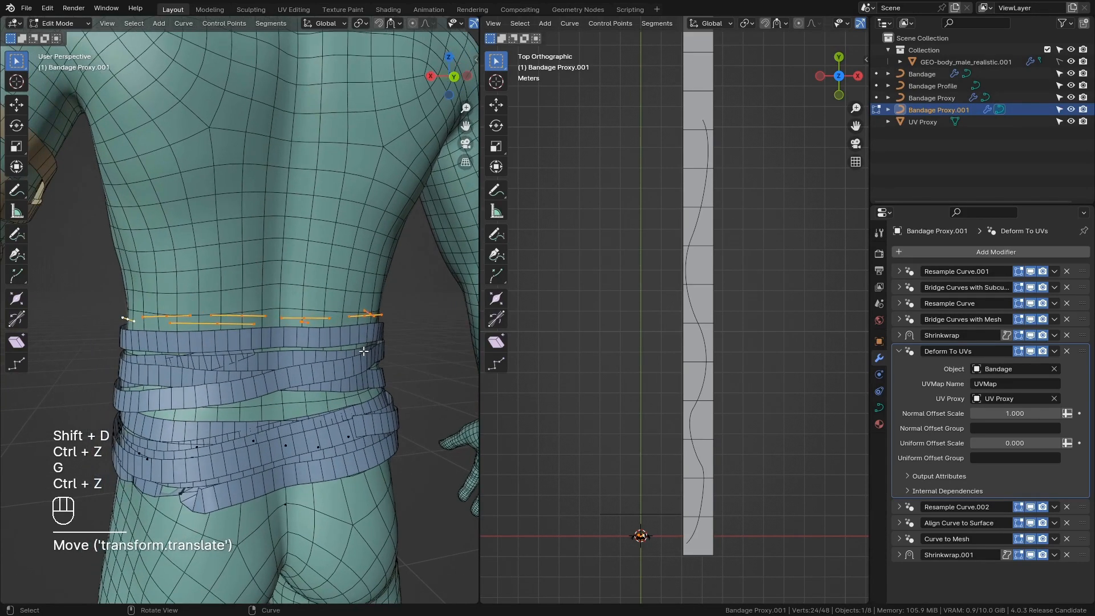
pyautogui.hotkey('shift', 'd')
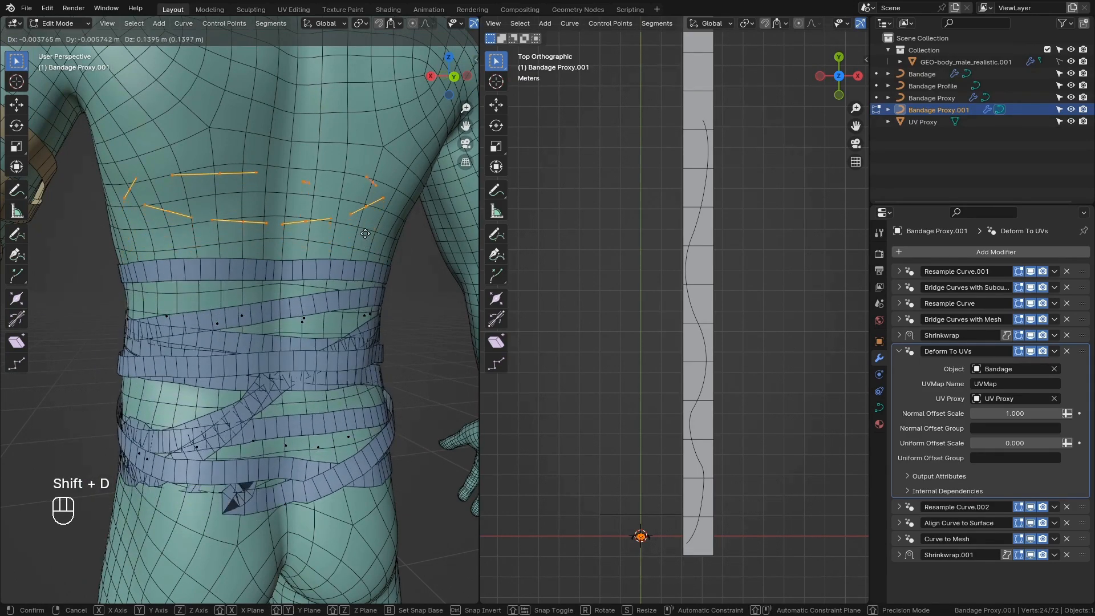
pyautogui.click(363, 245)
pyautogui.moveTo(363, 245); pyautogui.dragTo(377, 235, button='middle')
pyautogui.hotkey('ctrl', 'z')
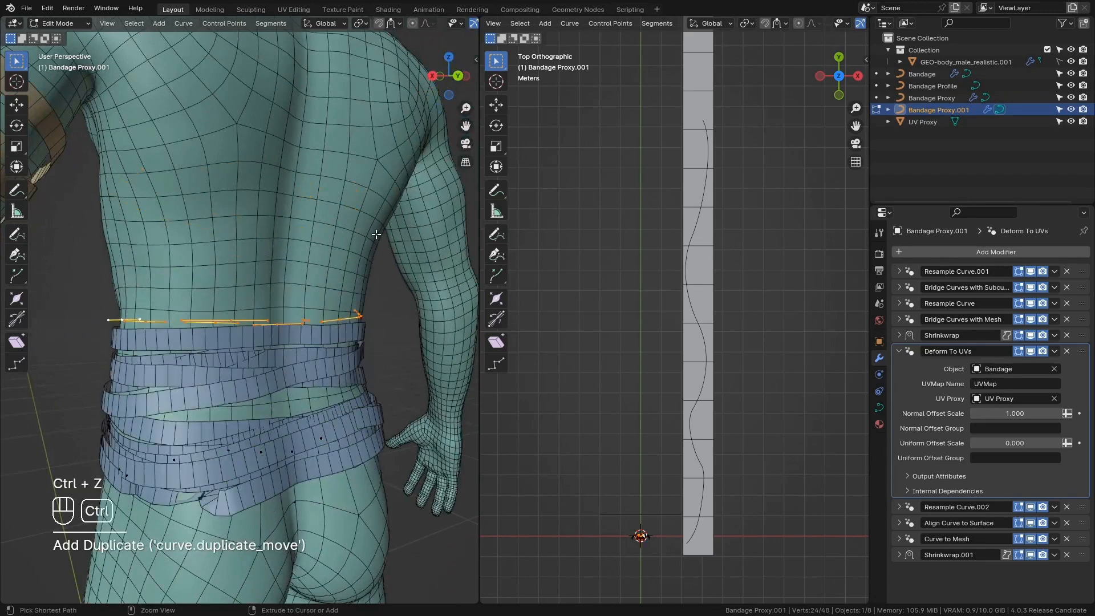
# Disable all modifiers from Shrinkwrap through Shrinkwrap.001 in the viewport, leave curve editing, and hide the body mesh.
pyautogui.click(900, 352)
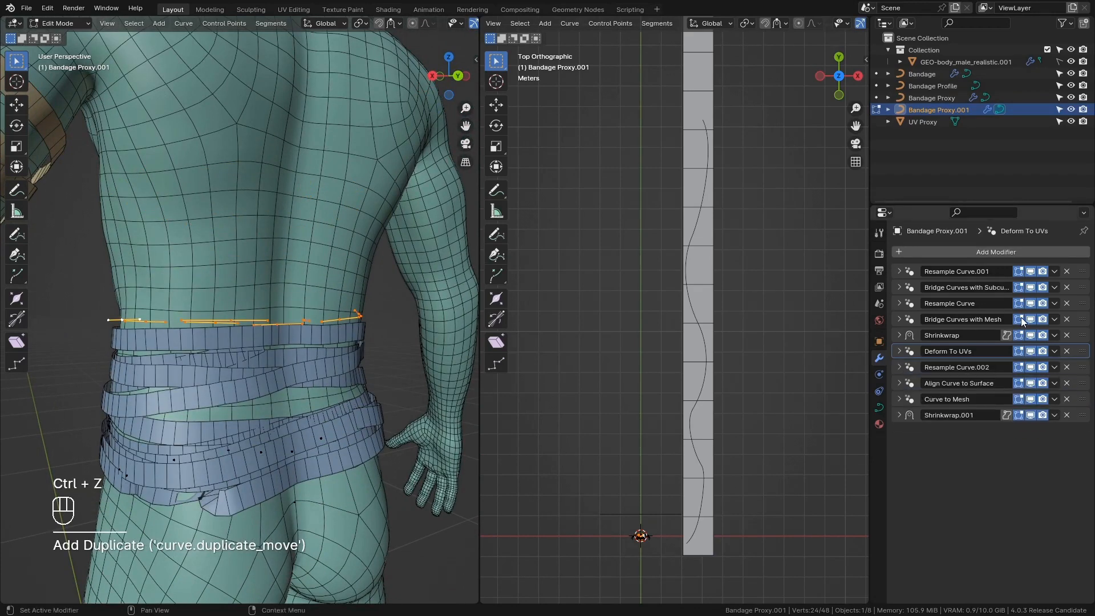
pyautogui.click(1031, 335)
pyautogui.click(1031, 351)
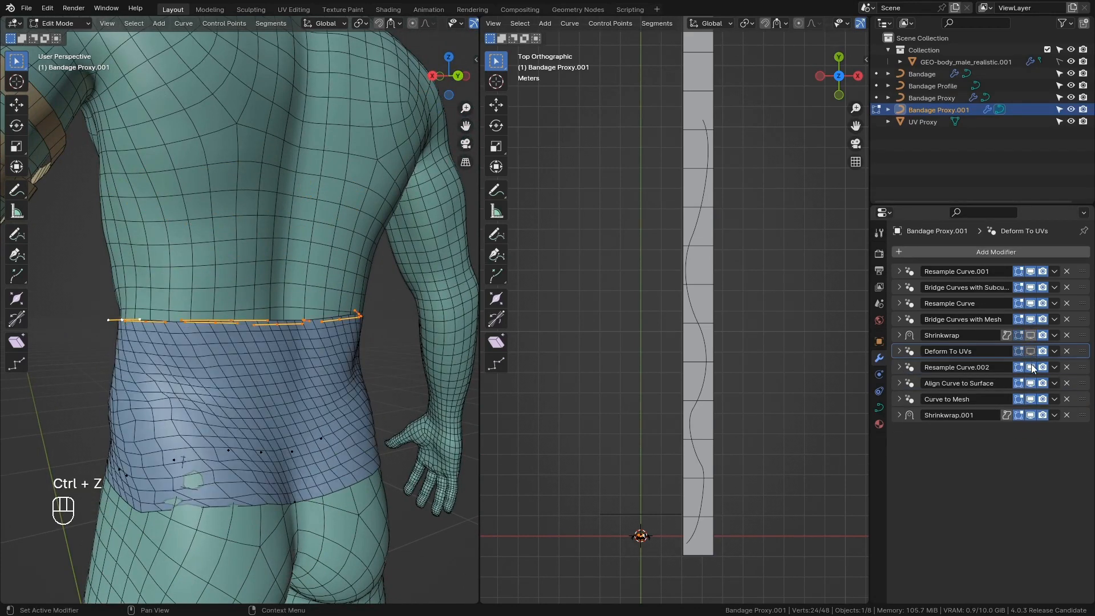
pyautogui.click(1031, 415)
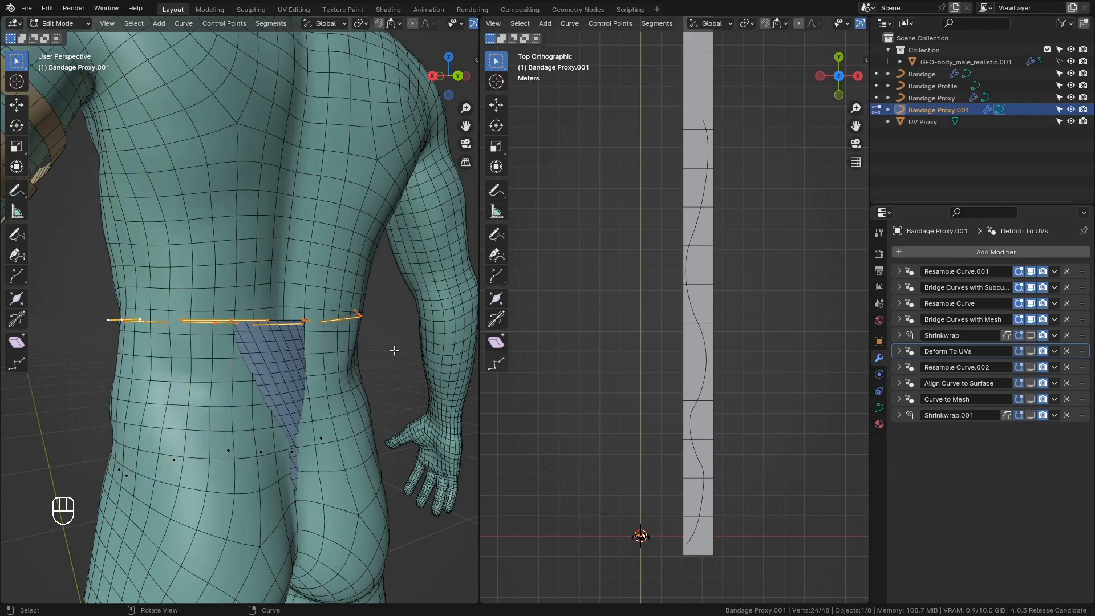
pyautogui.press('Tab')
pyautogui.click(1071, 62)
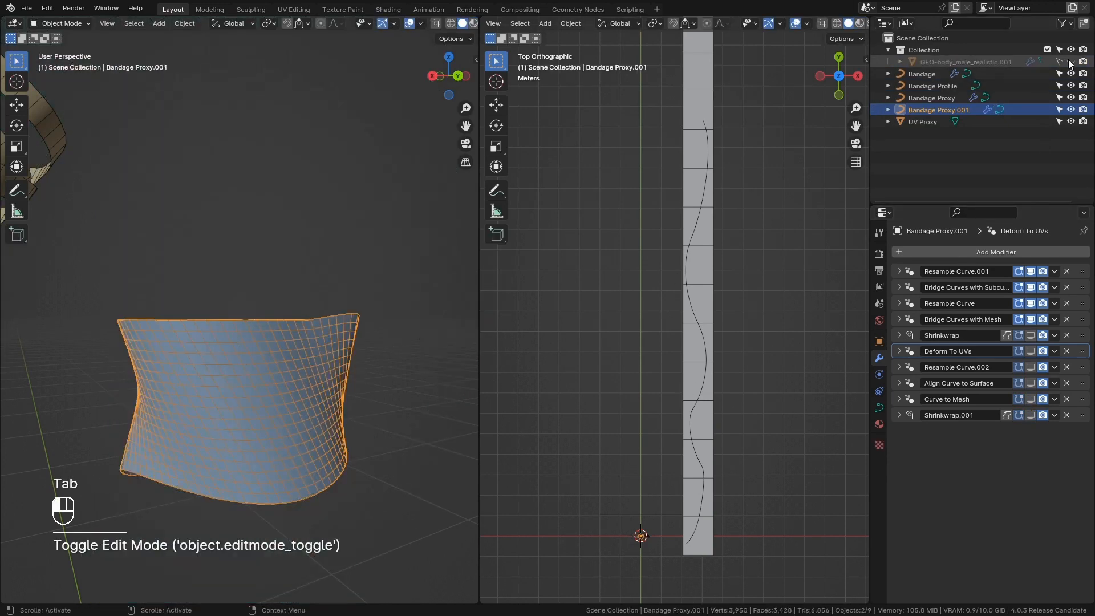
# Rotate the upper guide loop around the global Z axis to untwist the proxy surface from the lower loop.
pyautogui.moveTo(404, 251); pyautogui.dragTo(373, 327, button='middle')
pyautogui.press('Tab')
pyautogui.press('r')
pyautogui.press('z')
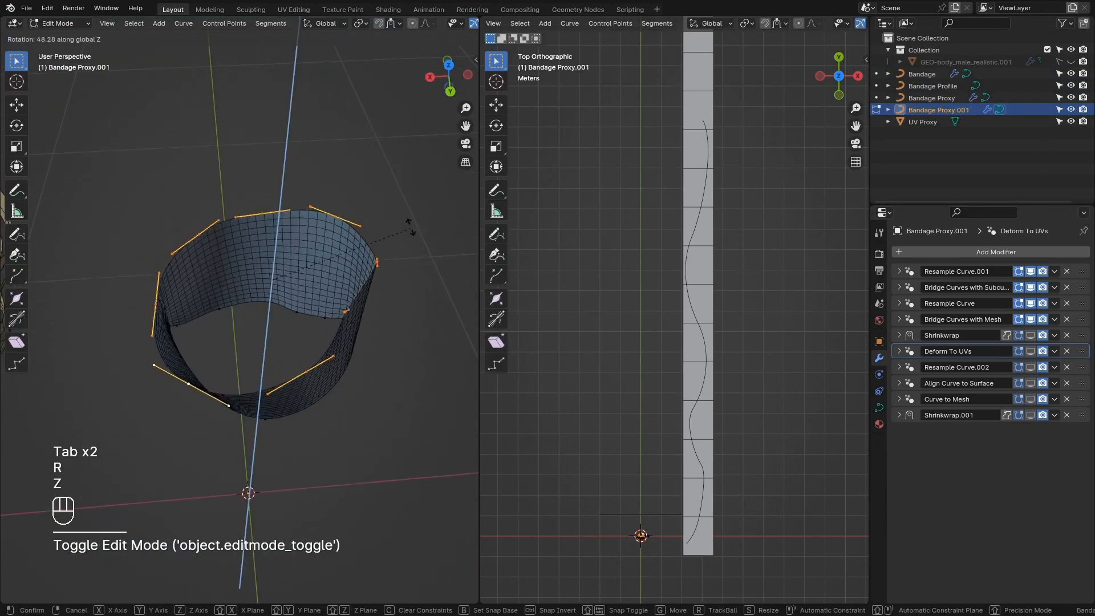
pyautogui.click(370, 215)
pyautogui.hotkey('ctrl', 'z')
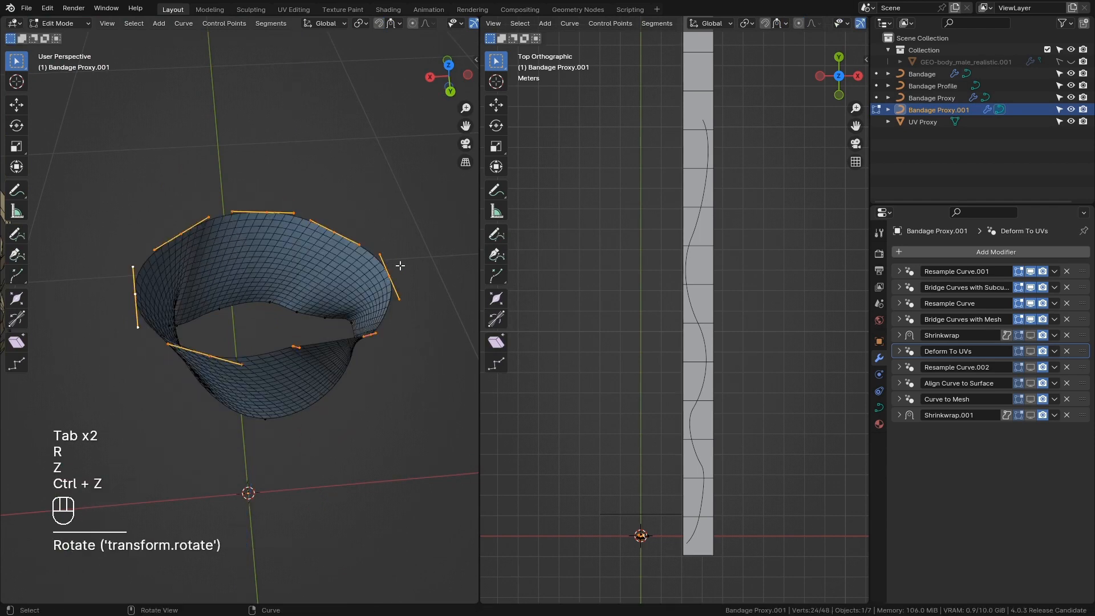
pyautogui.press('r')
pyautogui.press('z')
pyautogui.click(373, 242)
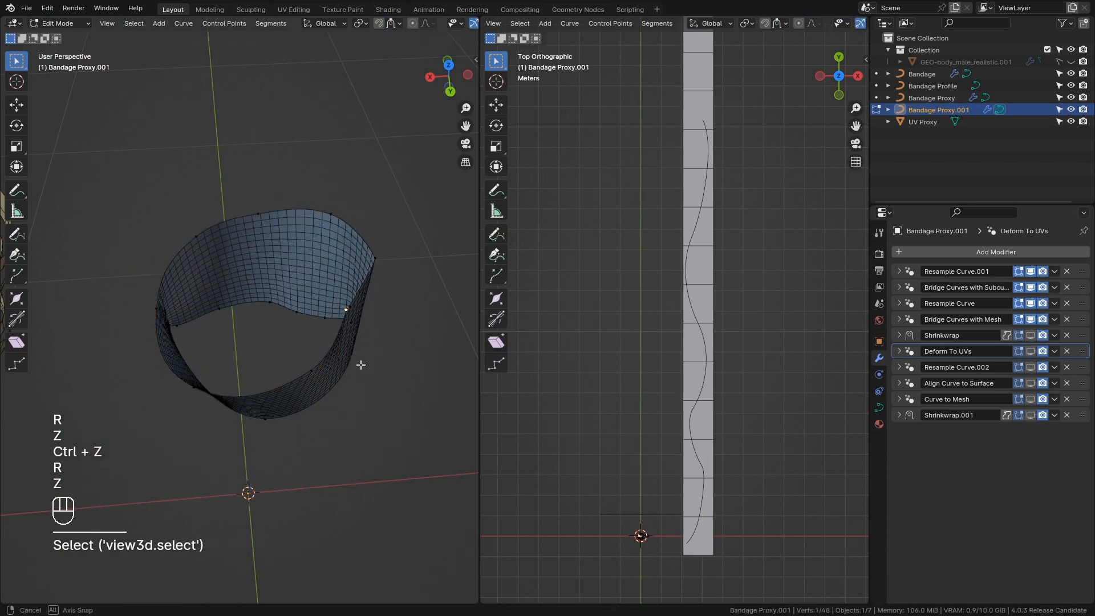
# Move individual control points of the waist guide loops to even out the proxy surface's shape.
pyautogui.moveTo(360, 364); pyautogui.dragTo(394, 308, button='middle')
pyautogui.press('g')
pyautogui.click(459, 334)
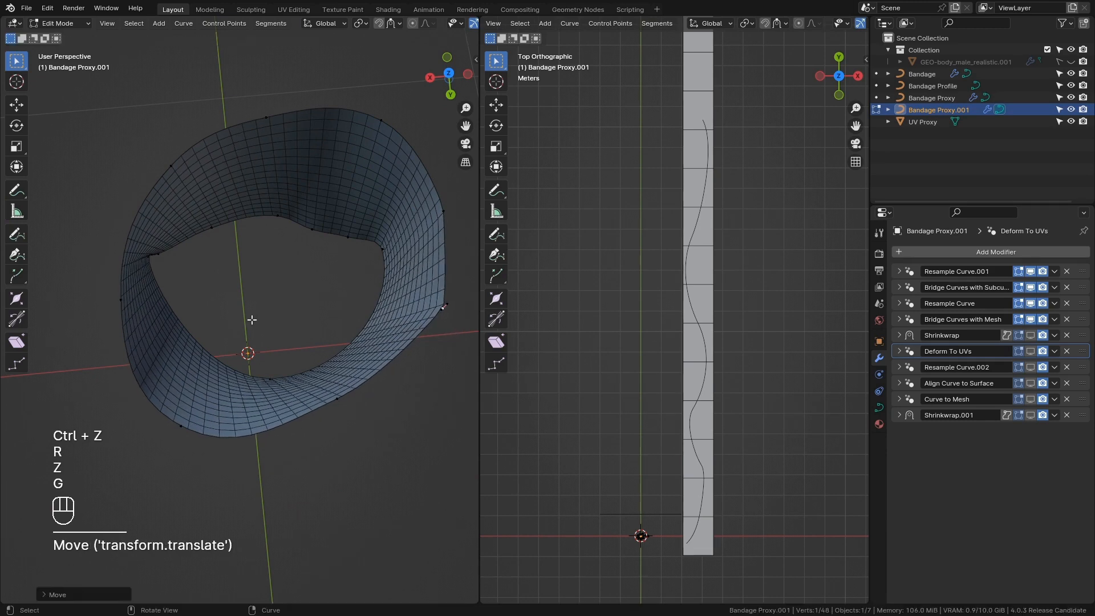
pyautogui.click(157, 262)
pyautogui.moveTo(160, 264); pyautogui.dragTo(320, 189, button='middle')
pyautogui.keyDown('shift'); pyautogui.moveTo(319, 188); pyautogui.dragTo(294, 274, button='middle'); pyautogui.keyUp('shift')
pyautogui.press('g')
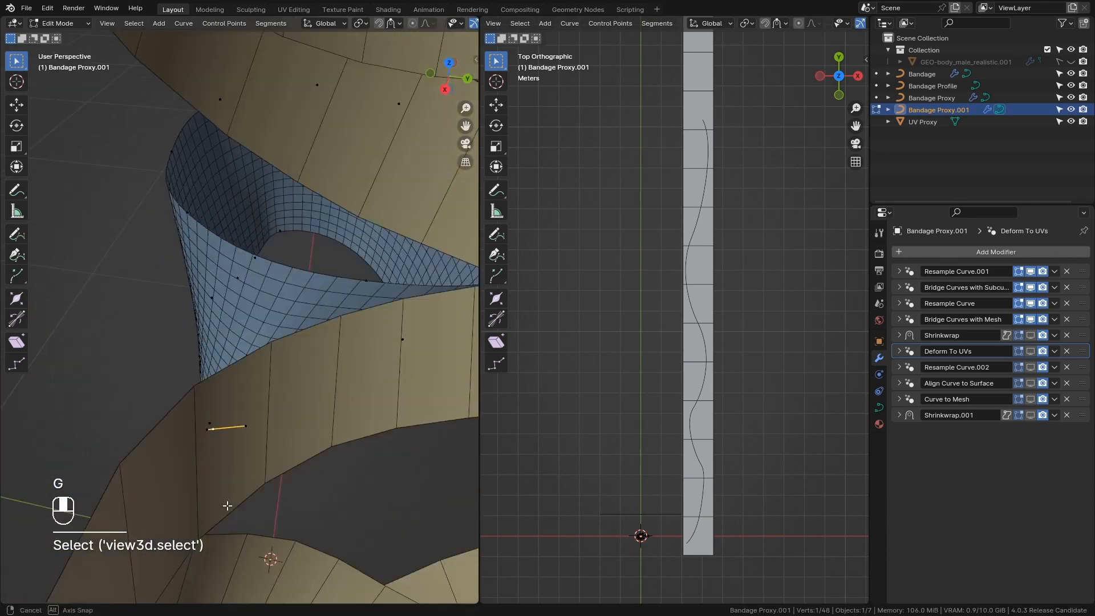
pyautogui.click(296, 452)
pyautogui.moveTo(296, 452); pyautogui.dragTo(248, 499, button='middle')
pyautogui.click(270, 448)
pyautogui.press('g')
pyautogui.click(270, 429)
pyautogui.moveTo(269, 429); pyautogui.dragTo(169, 250, button='middle')
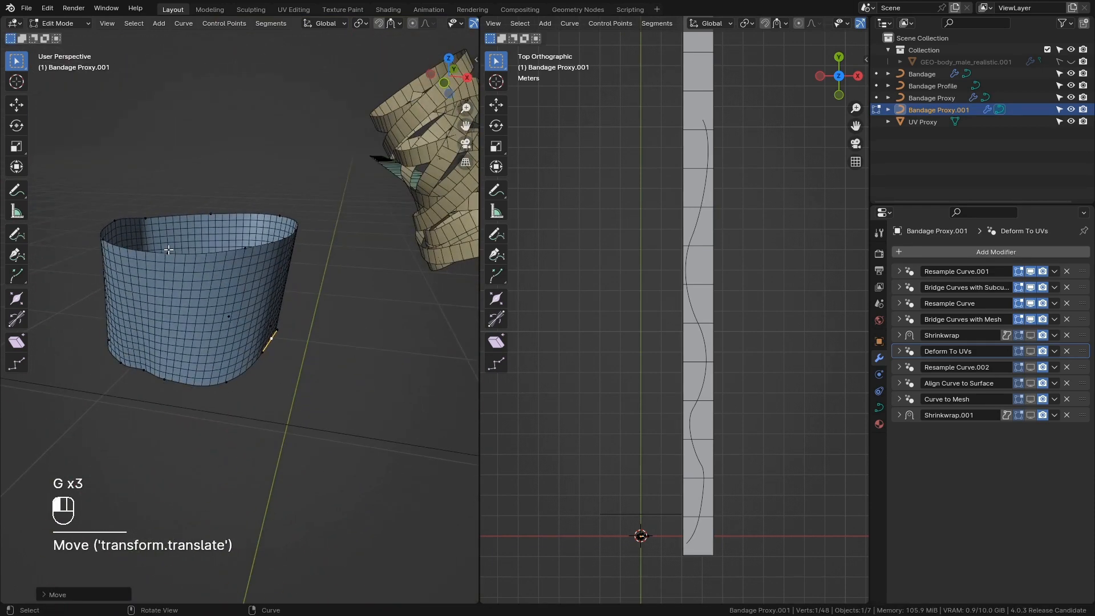
# Duplicate the whole upper guide loop and place the copy higher around the torso.
pyautogui.moveTo(237, 290); pyautogui.dragTo(297, 340, button='middle')
pyautogui.hotkey('shift', 'd')
pyautogui.click(301, 305)
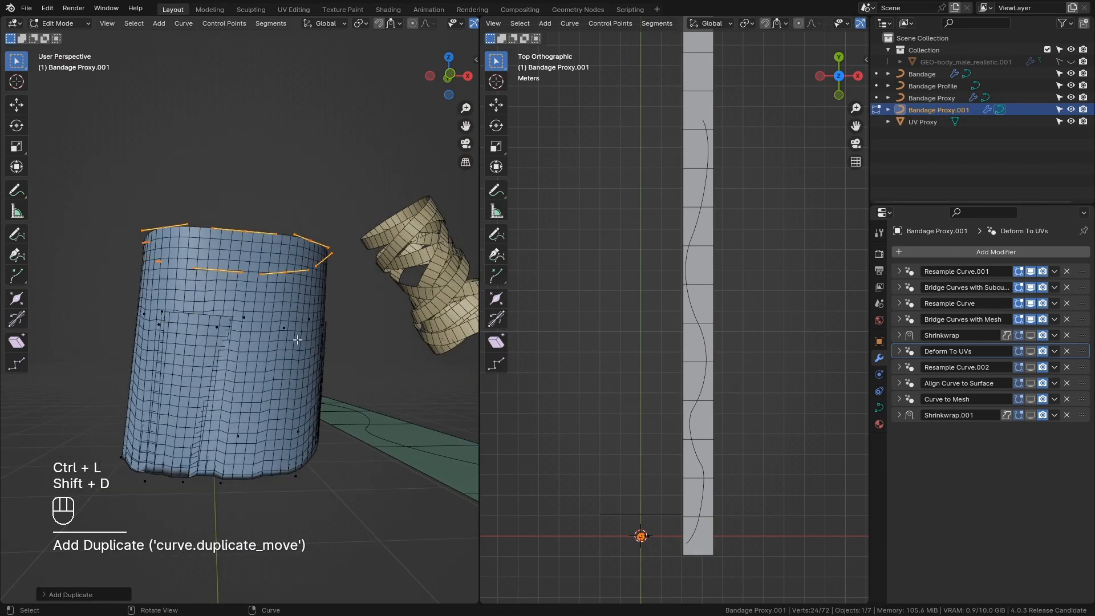
# Move the duplicated guide loop below the proxy surface's lower loop, then delete this extra loop.
pyautogui.moveTo(223, 345); pyautogui.dragTo(228, 319, button='middle')
pyautogui.press('g')
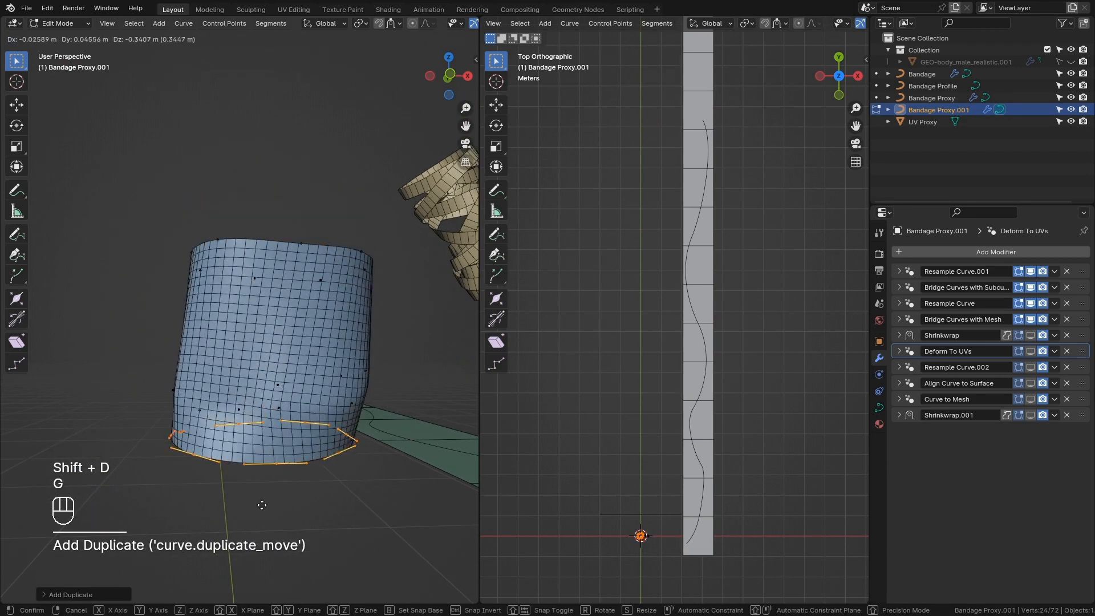
pyautogui.click(308, 463)
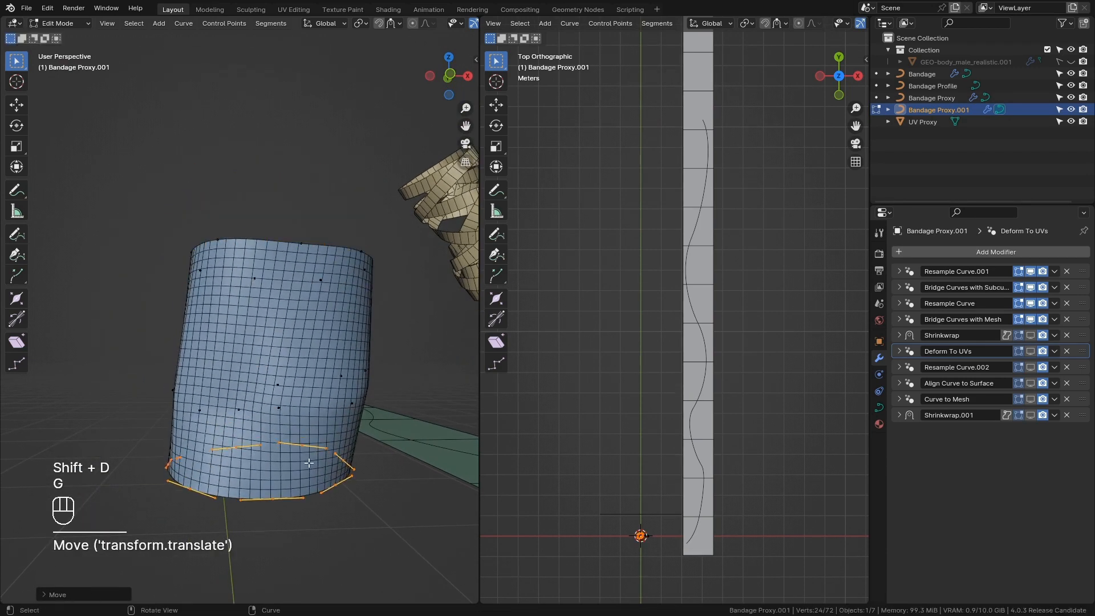
pyautogui.press('x')
pyautogui.click(367, 462)
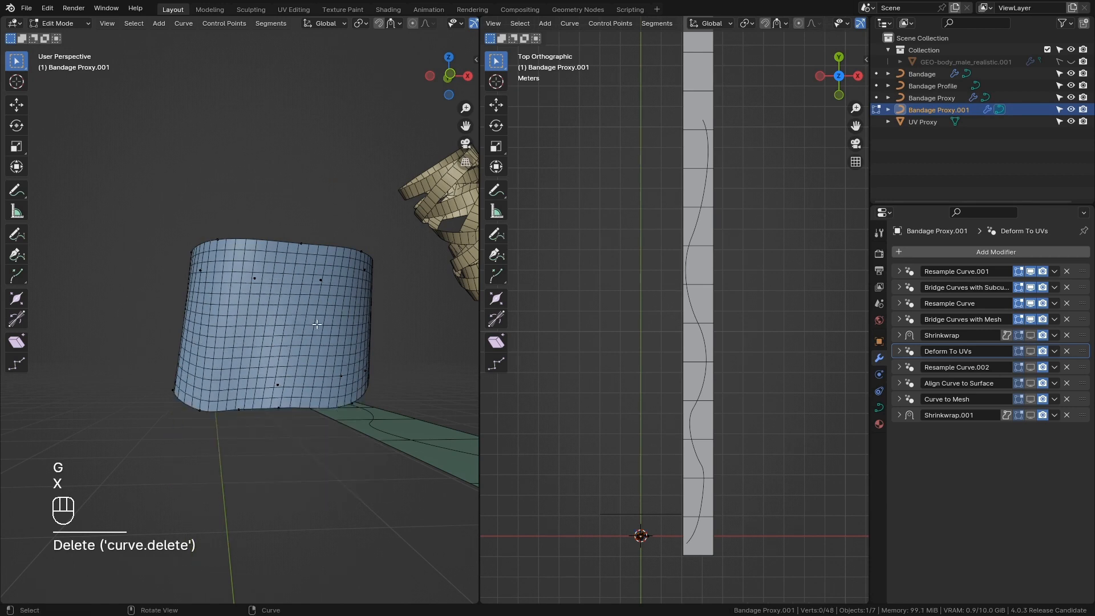
# Try duplicating the upper guide loop above the proxy surface, and undo the copy.
pyautogui.moveTo(388, 320); pyautogui.dragTo(164, 228)
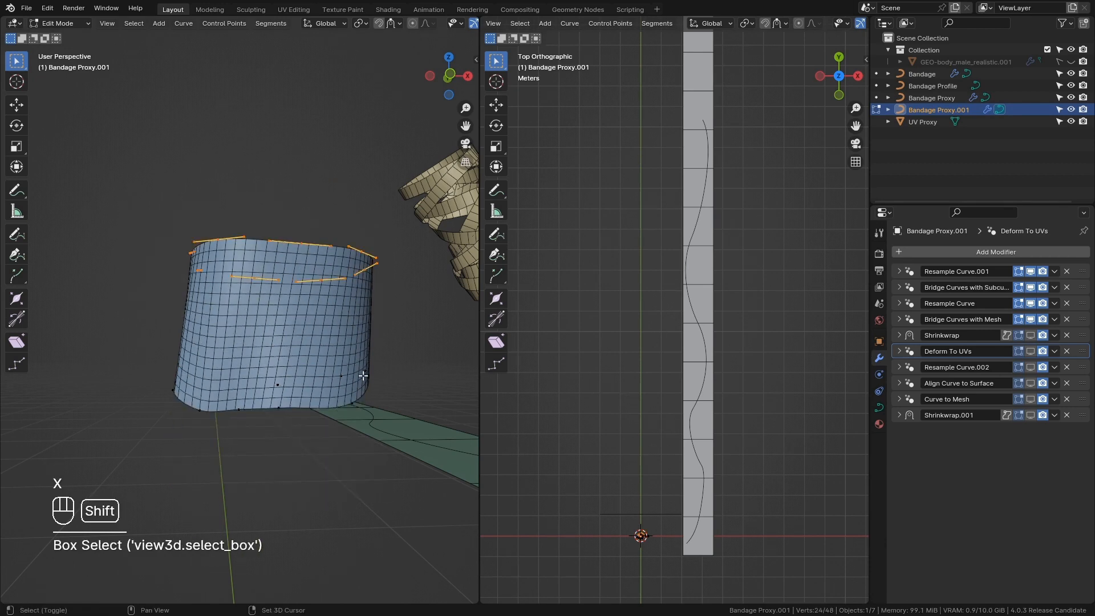
pyautogui.hotkey('shift', 'd')
pyautogui.hotkey('ctrl', 'z')
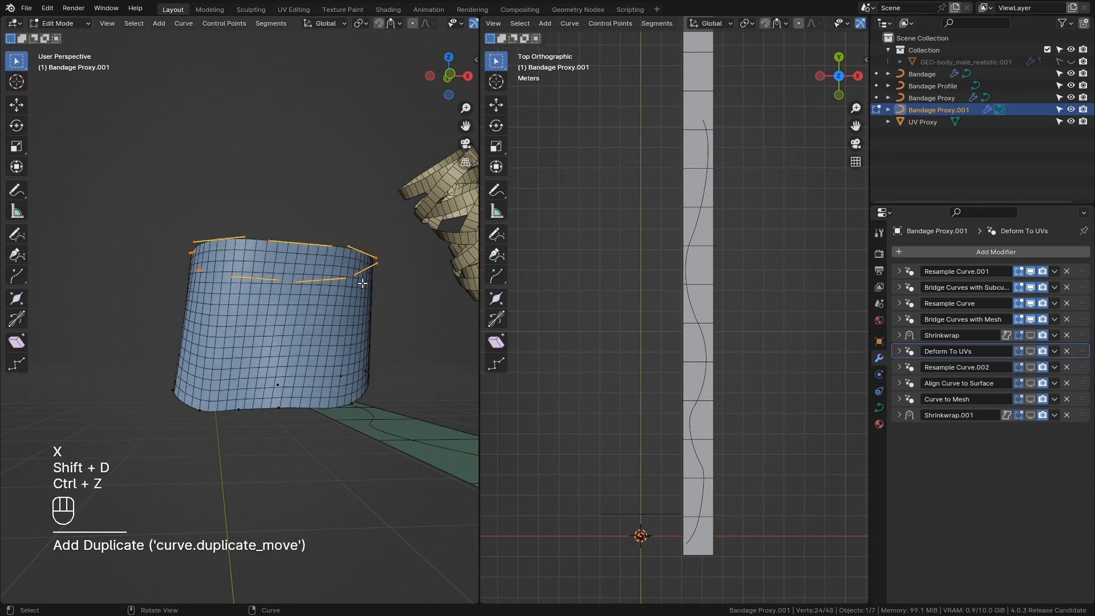
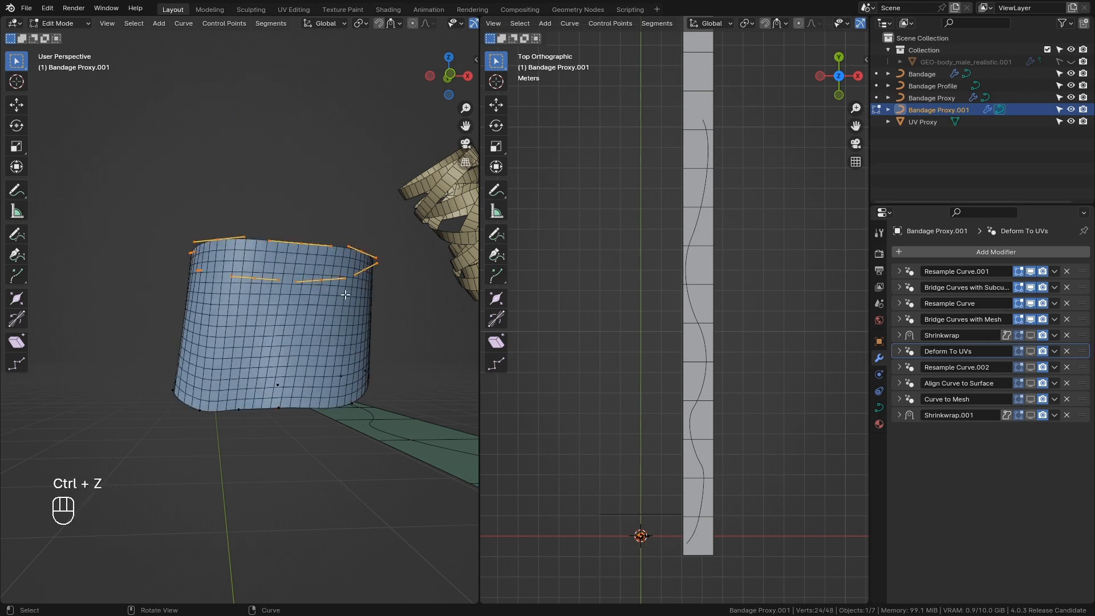
pyautogui.scroll(3, 345, 295)
pyautogui.hotkey('shift', 'd')
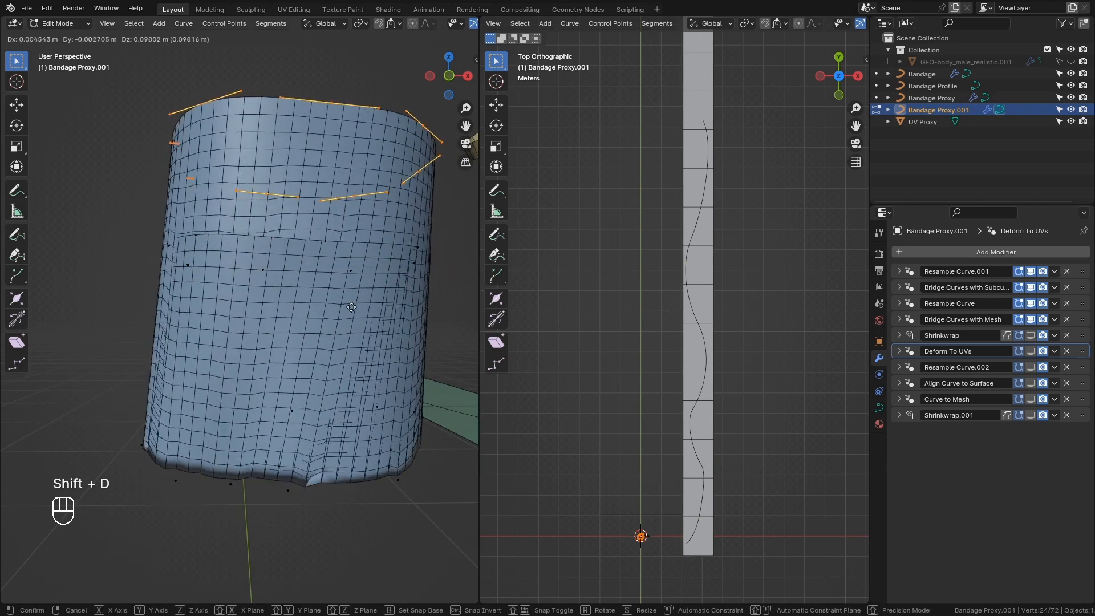
pyautogui.click(355, 288)
pyautogui.hotkey('ctrl', 'z')
pyautogui.scroll(-3, 354, 297)
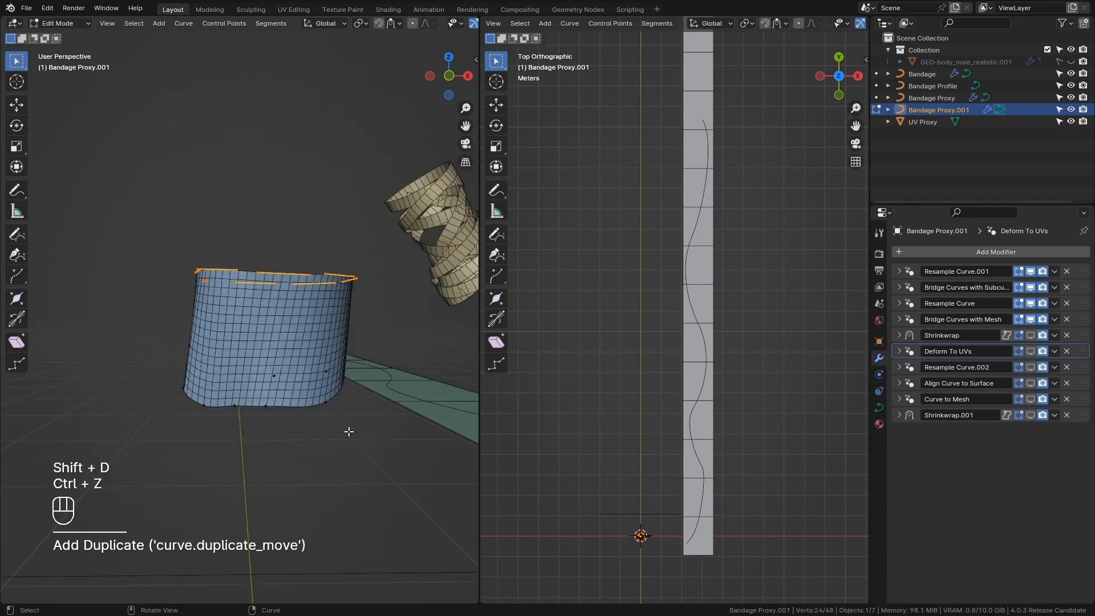
# Rotate and move one control point on the lower guide loop to reshape the sagging lower edge.
pyautogui.moveTo(380, 458); pyautogui.dragTo(124, 363)
pyautogui.keyDown('shift'); pyautogui.moveTo(231, 407); pyautogui.dragTo(349, 354, button='middle'); pyautogui.keyUp('shift')
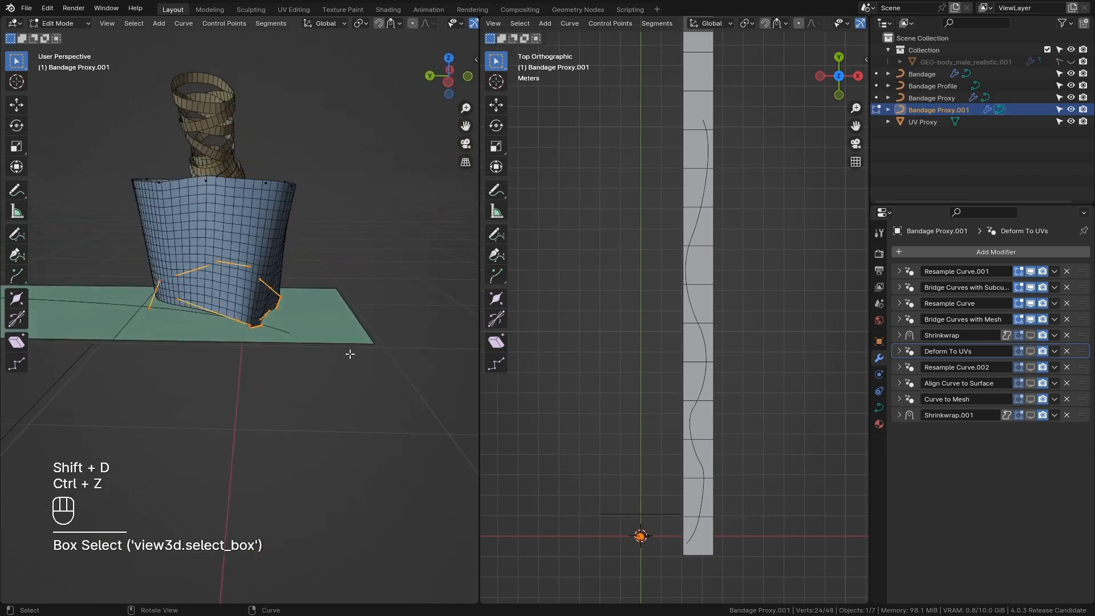
pyautogui.click(195, 321)
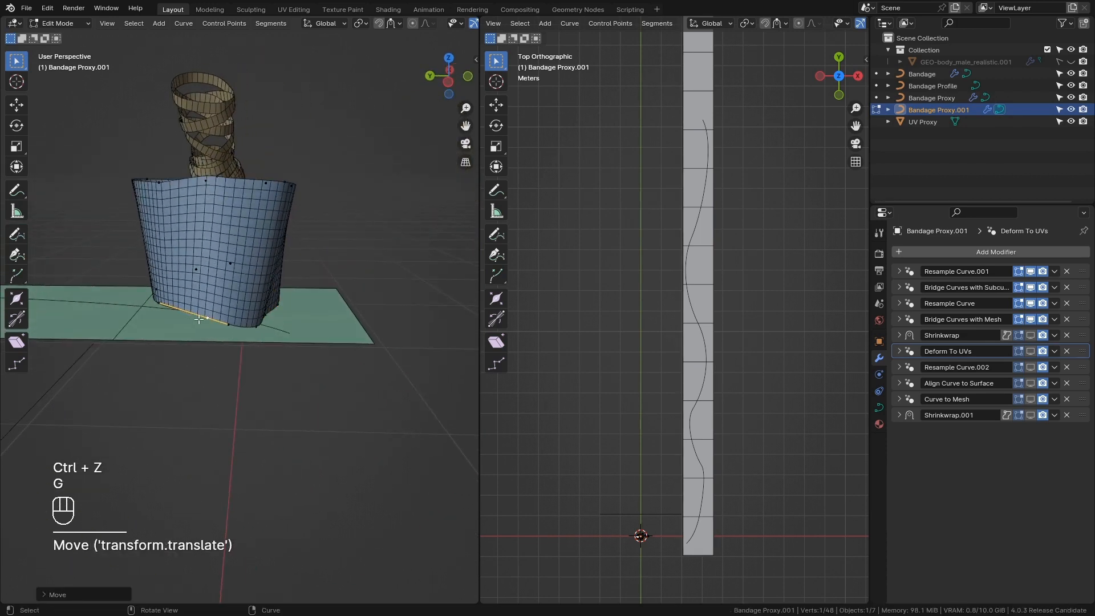
pyautogui.press('r')
pyautogui.click(242, 333)
pyautogui.click(210, 326)
pyautogui.press('g')
pyautogui.click(203, 325)
# Adjust the corner control point of the lower guide loop and dissolve the surplus points there.
pyautogui.click(252, 327)
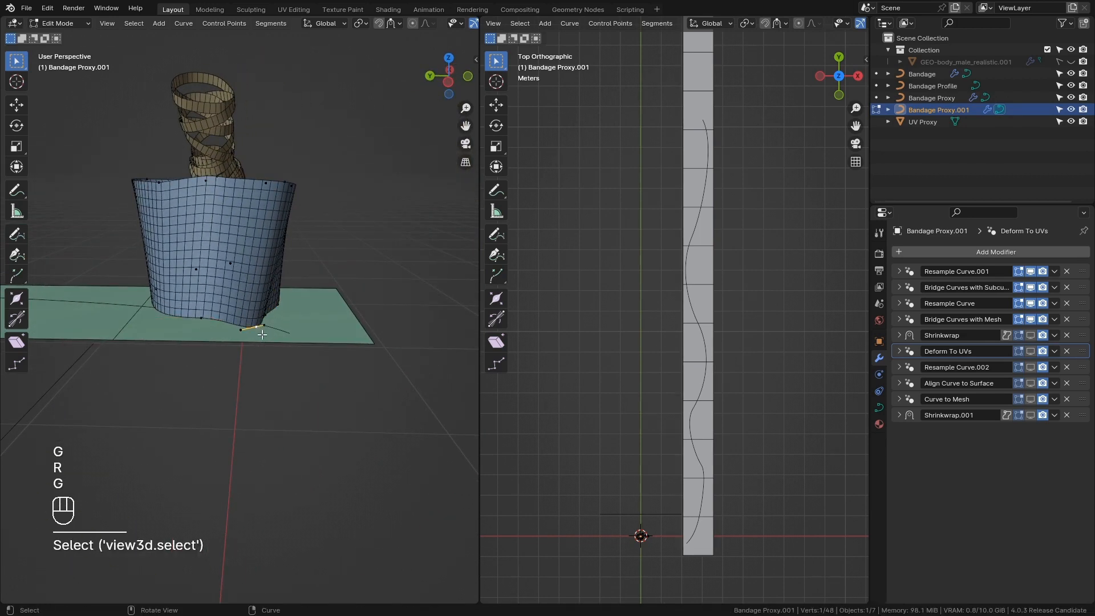
pyautogui.moveTo(253, 327); pyautogui.dragTo(183, 342, button='middle')
pyautogui.press('g')
pyautogui.click(245, 338)
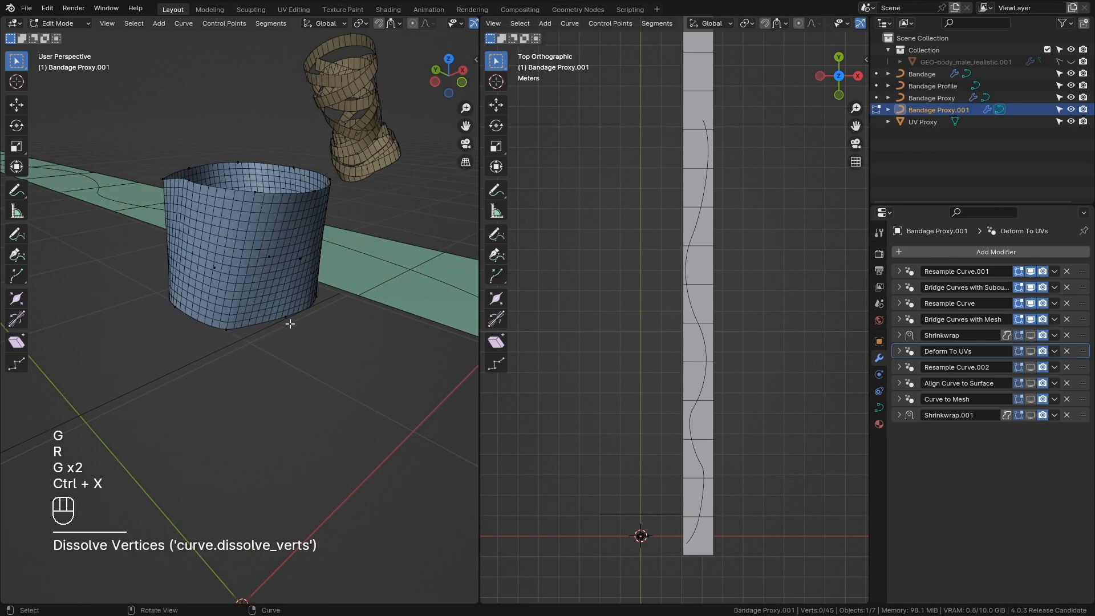
# Move two neighbouring control points of the lower guide loop to smooth the proxy surface's bottom edge.
pyautogui.click(287, 319)
pyautogui.press('g')
pyautogui.click(295, 317)
pyautogui.click(228, 330)
pyautogui.press('g')
pyautogui.click(235, 328)
# Duplicate the whole lower guide loop downward five times to extend the proxy surface into a long tube.
pyautogui.moveTo(242, 331); pyautogui.dragTo(348, 320, button='middle')
pyautogui.hotkey('shift', 'd')
pyautogui.click(353, 373)
pyautogui.hotkey('shift', 'd')
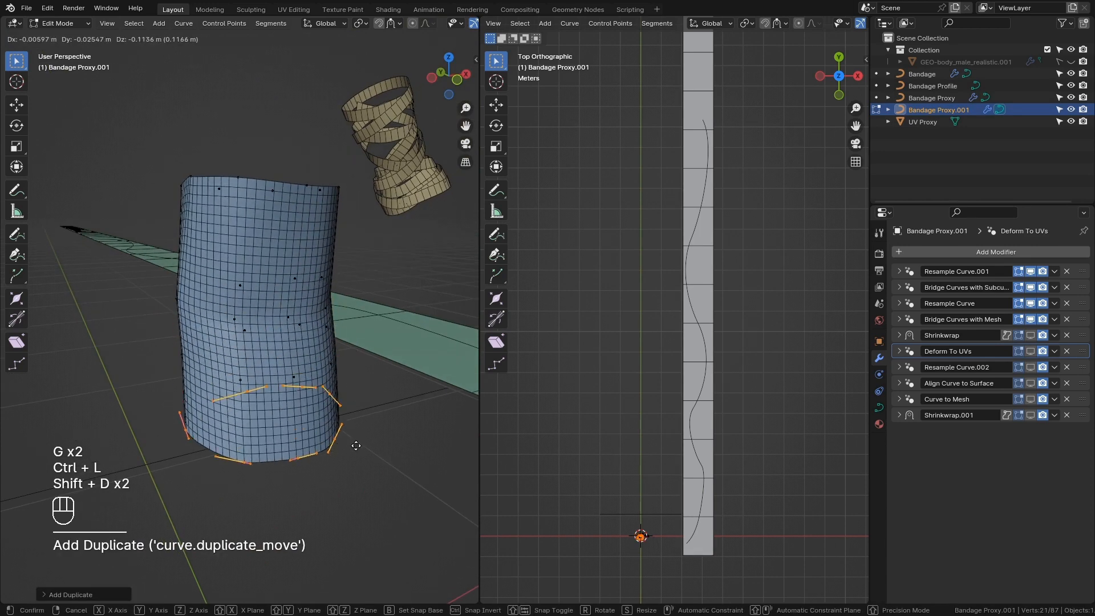
pyautogui.click(356, 446)
pyautogui.hotkey('shift', 'd')
pyautogui.click(362, 511)
pyautogui.moveTo(361, 511); pyautogui.dragTo(291, 379, button='middle')
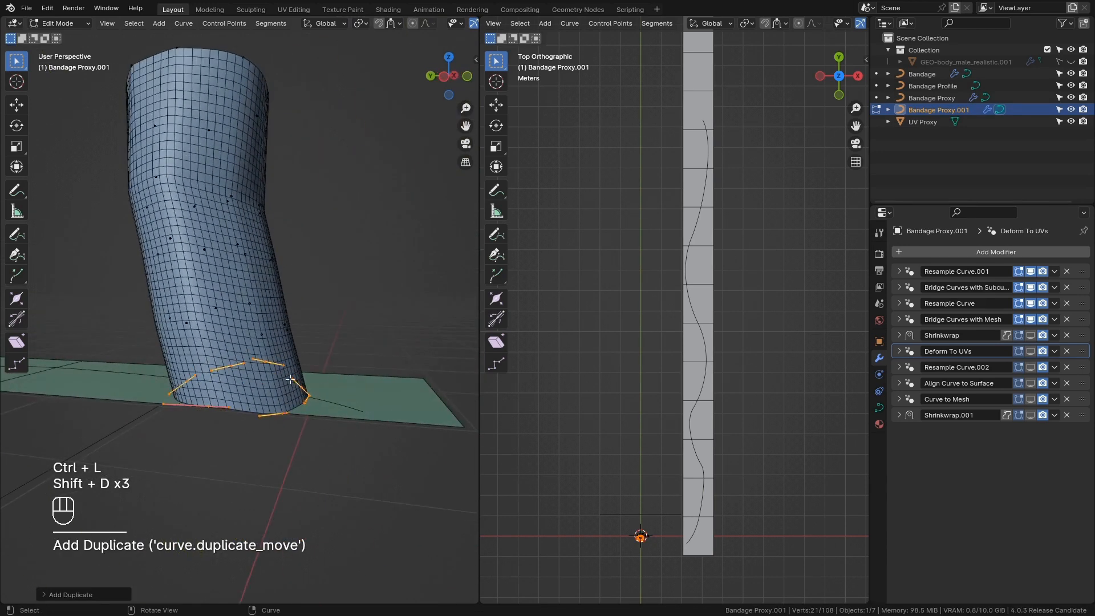
pyautogui.hotkey('shift', 'd')
pyautogui.click(295, 463)
pyautogui.keyDown('shift'); pyautogui.moveTo(258, 464); pyautogui.dragTo(292, 409, button='middle'); pyautogui.keyUp('shift')
pyautogui.hotkey('shift', 'd')
pyautogui.click(304, 492)
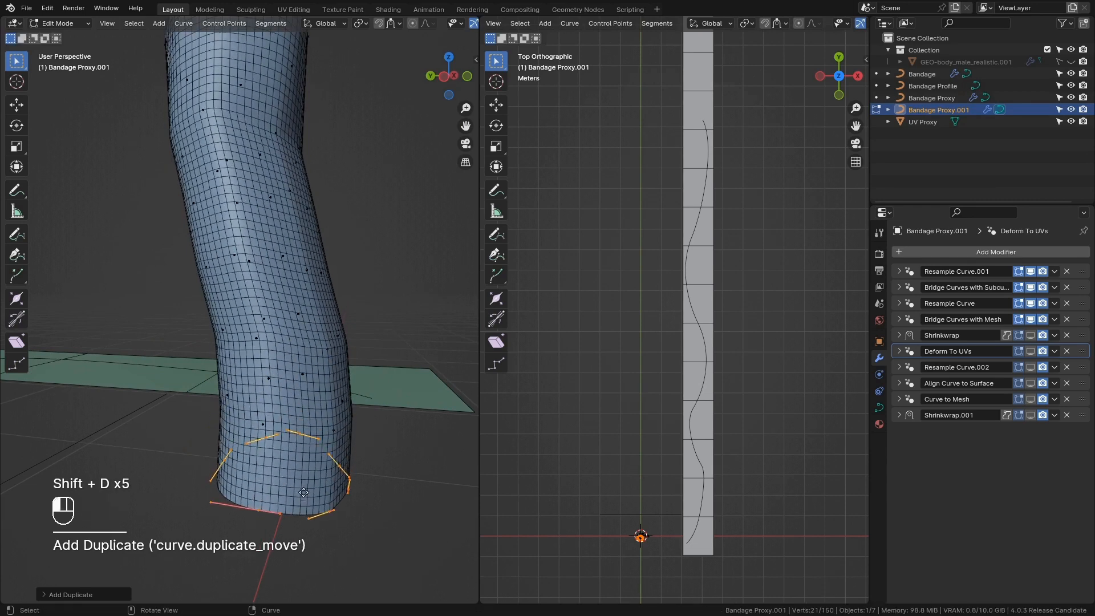
# Undo the five downward duplicates of the lower guide loop.
pyautogui.scroll(-4, 342, 457)
pyautogui.hotkey('ctrl', 'z')
pyautogui.hotkey('ctrl', 'z')
pyautogui.hotkey('ctrl', 'z')
pyautogui.hotkey('ctrl', 'z')
pyautogui.hotkey('ctrl', 'z')
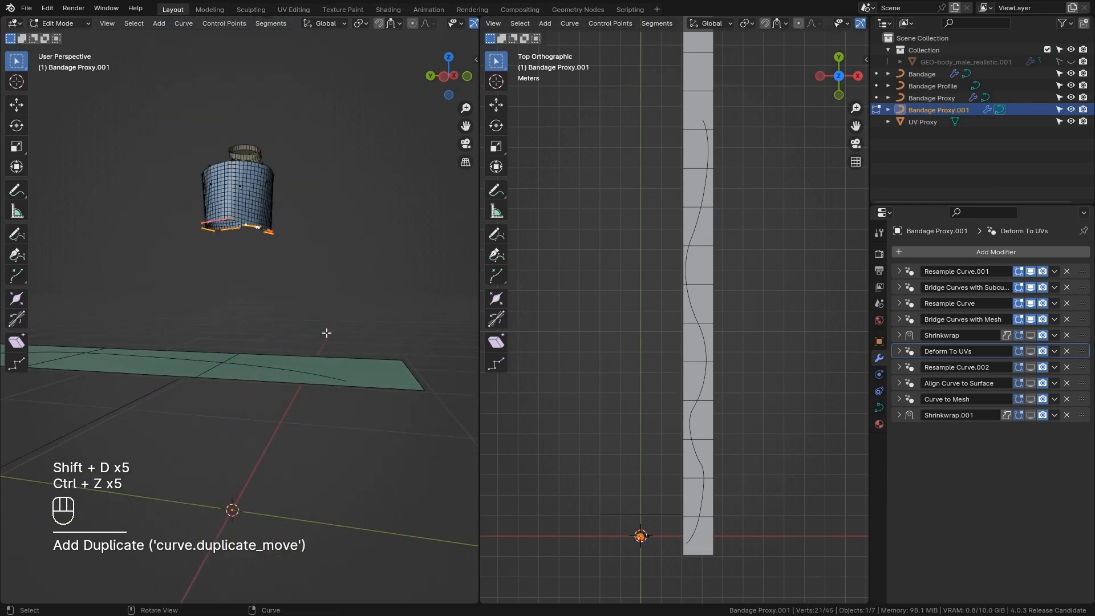
# Duplicate the upper guide loop and place the copy above the proxy surface as a third loop.
pyautogui.moveTo(327, 333); pyautogui.dragTo(256, 345, button='middle')
pyautogui.keyDown('shift'); pyautogui.moveTo(274, 342); pyautogui.dragTo(308, 284, button='middle'); pyautogui.keyUp('shift')
pyautogui.scroll(2, 300, 420)
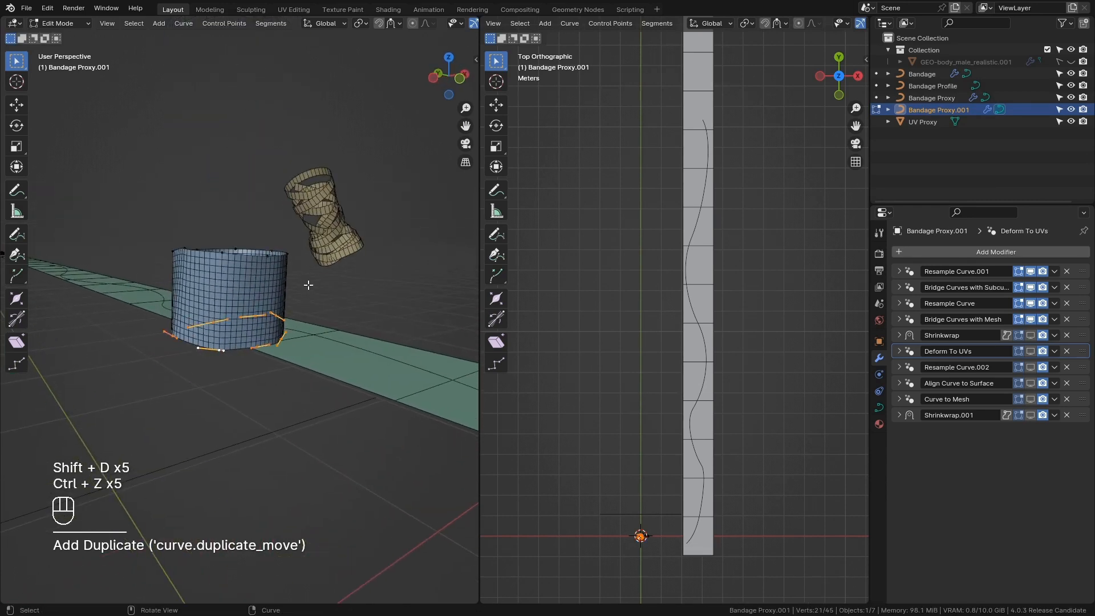
pyautogui.moveTo(309, 286); pyautogui.dragTo(114, 217)
pyautogui.hotkey('shift', 'd')
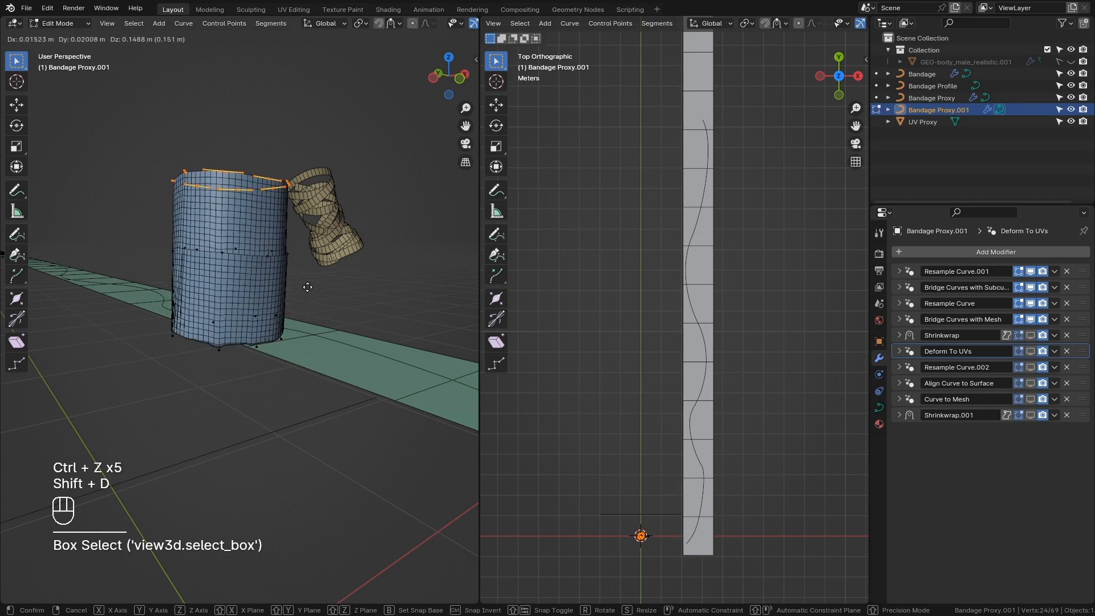
pyautogui.click(305, 285)
pyautogui.keyDown('shift'); pyautogui.moveTo(296, 308); pyautogui.dragTo(289, 354, button='middle'); pyautogui.keyUp('shift')
pyautogui.scroll(1, 277, 350)
pyautogui.moveTo(309, 274); pyautogui.dragTo(216, 307, button='middle')
pyautogui.hotkey('ctrl', 'z')
pyautogui.hotkey('shift', 'd')
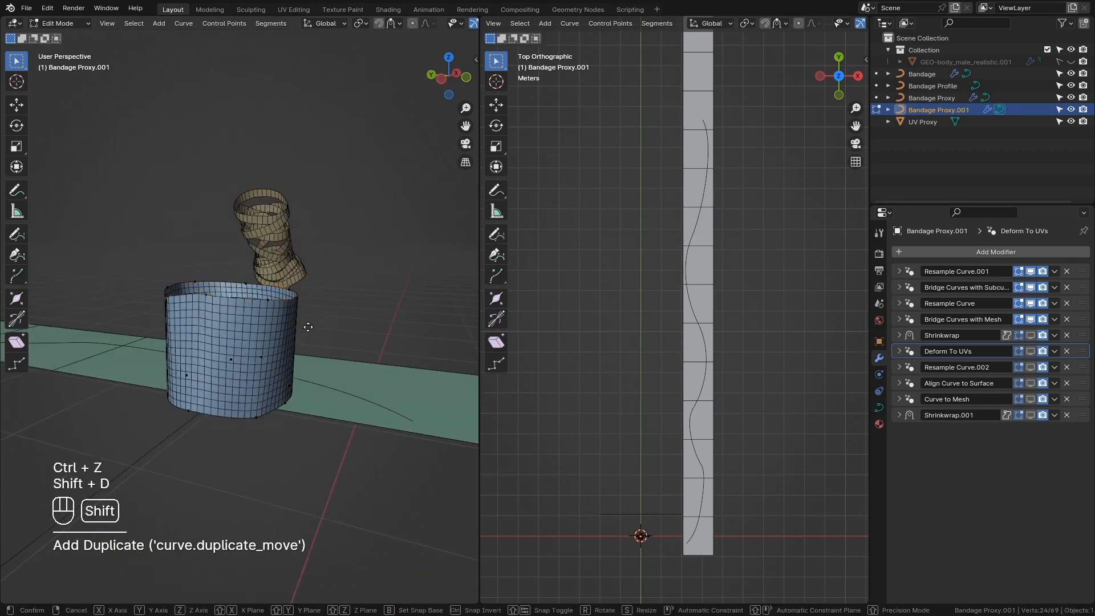
pyautogui.click(306, 285)
pyautogui.keyDown('shift'); pyautogui.moveTo(308, 404); pyautogui.dragTo(309, 379, button='middle'); pyautogui.keyUp('shift')
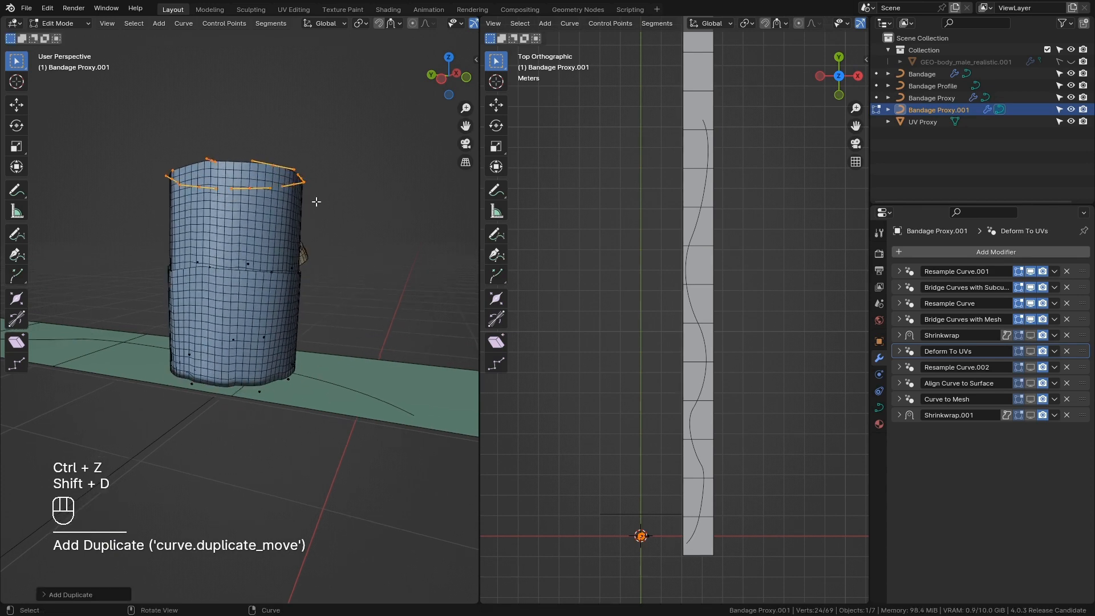
# Try to separate the copied top loop from the curve with the mesh Separate operator.
pyautogui.press('Tab')
pyautogui.moveTo(238, 269); pyautogui.dragTo(239, 311, button='middle')
pyautogui.press('Tab')
pyautogui.press('space')
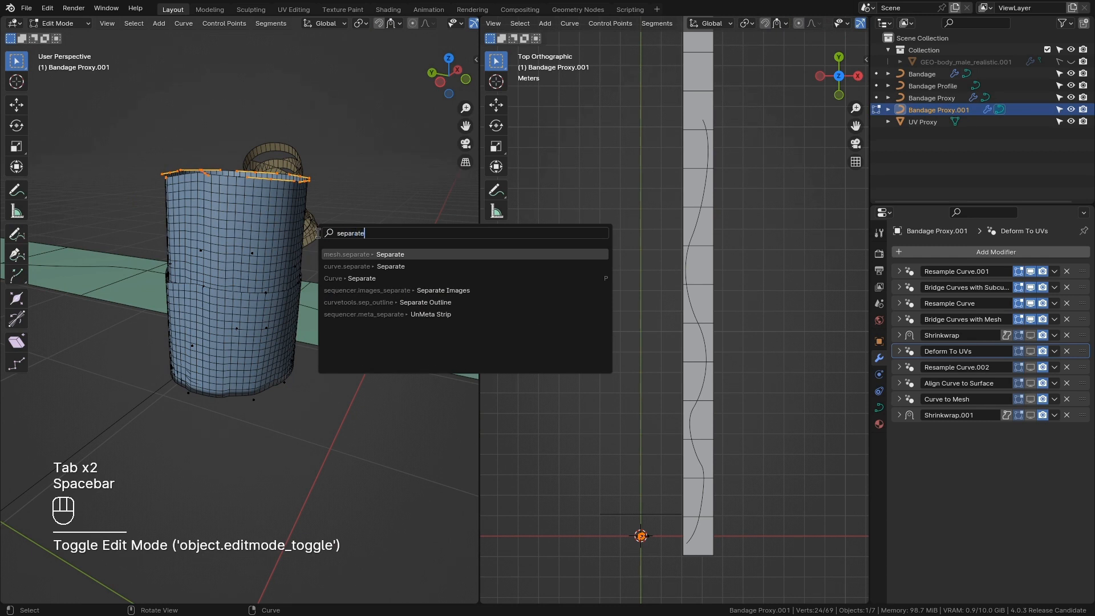
pyautogui.press('Return')
pyautogui.click(317, 232)
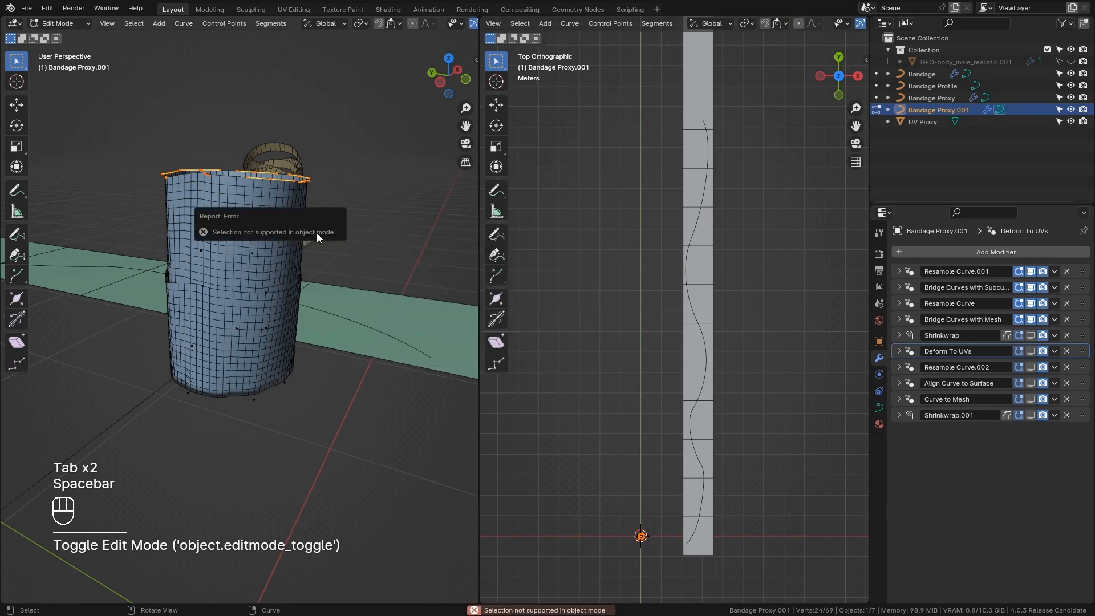
# Separate the selected top loop into its own object with the curve Separate operator, and leave edit mode.
pyautogui.press('space')
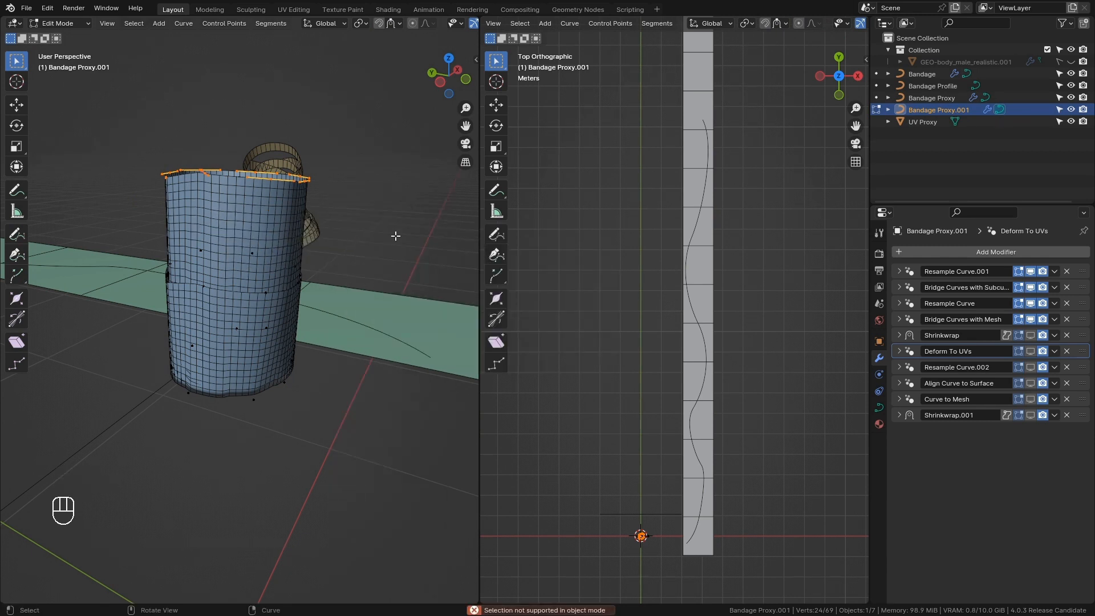
pyautogui.press('space')
pyautogui.write('separate')
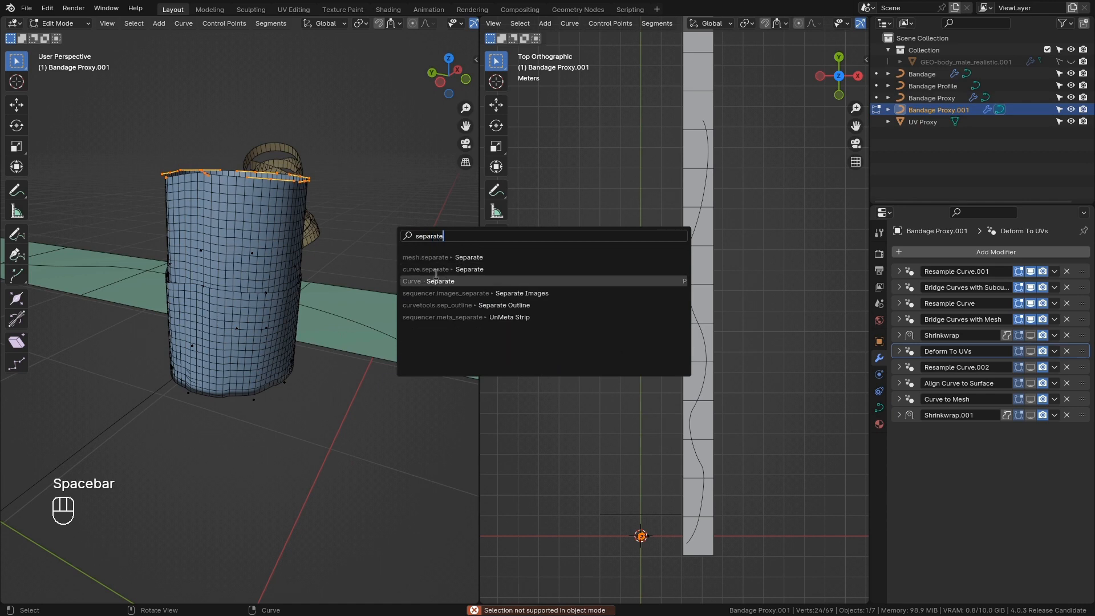
pyautogui.click(446, 269)
pyautogui.click(435, 267)
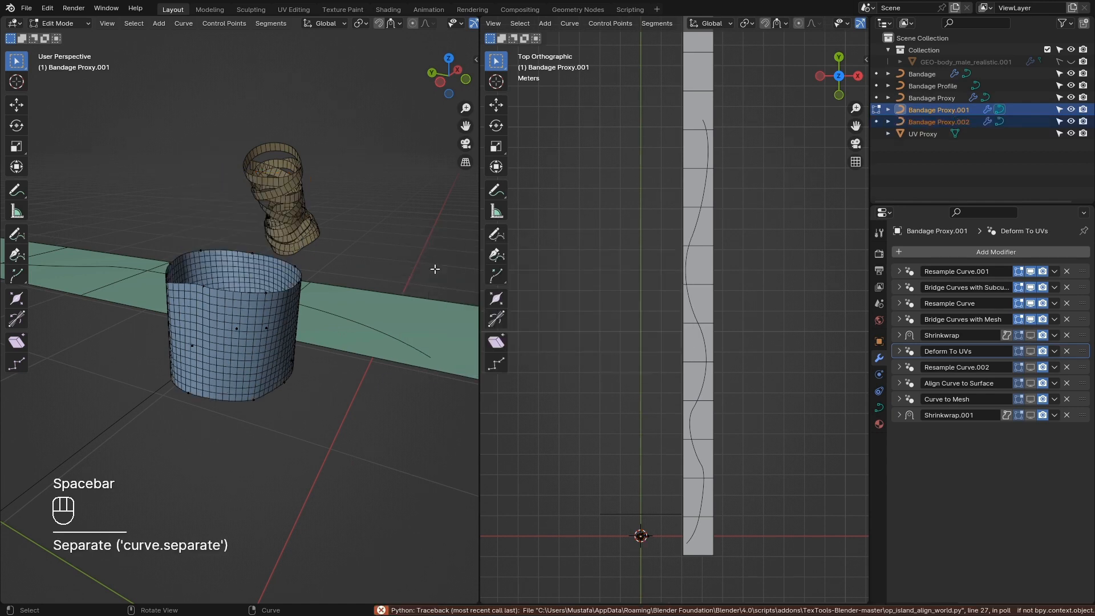
pyautogui.press('Tab')
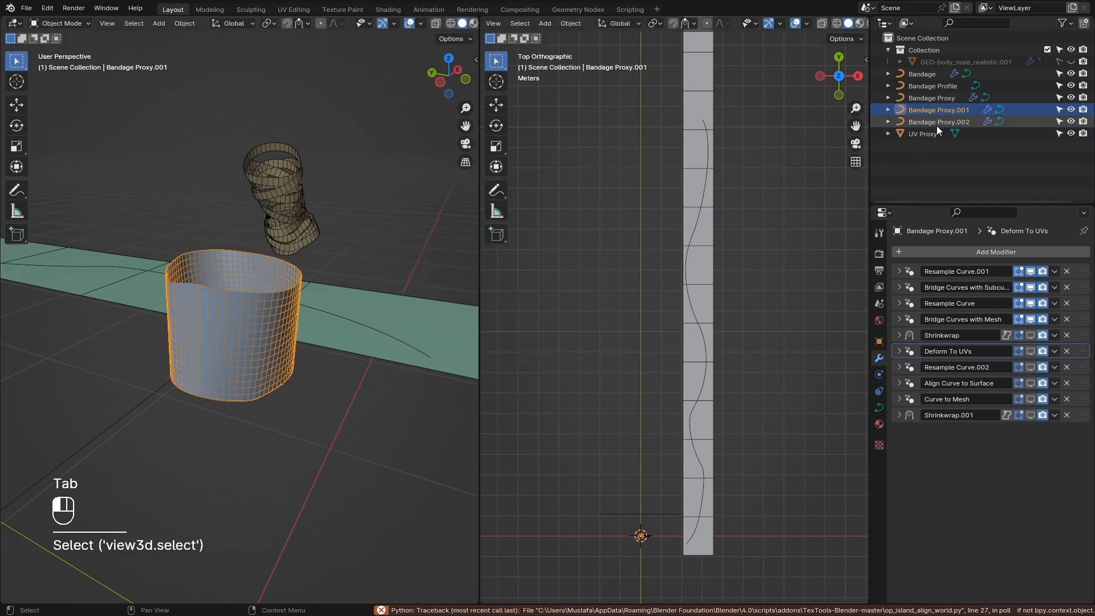
# Join Bandage Proxy.001 into Bandage Proxy.002, keeping Bandage Proxy.002 as the active object.
pyautogui.click(937, 124)
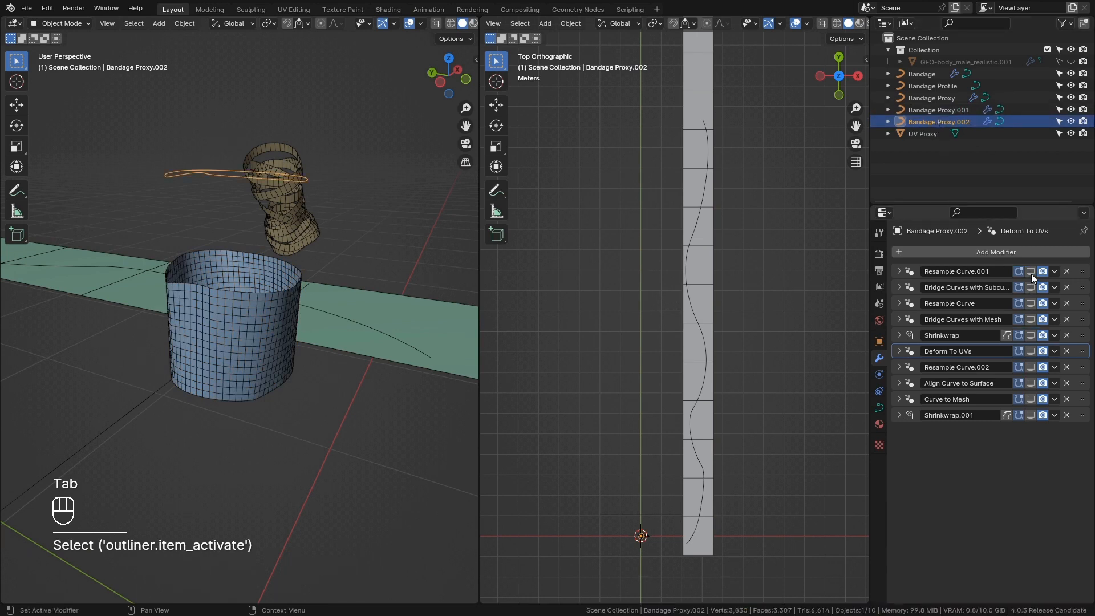
pyautogui.click(939, 113)
pyautogui.click(939, 121)
pyautogui.click(939, 111)
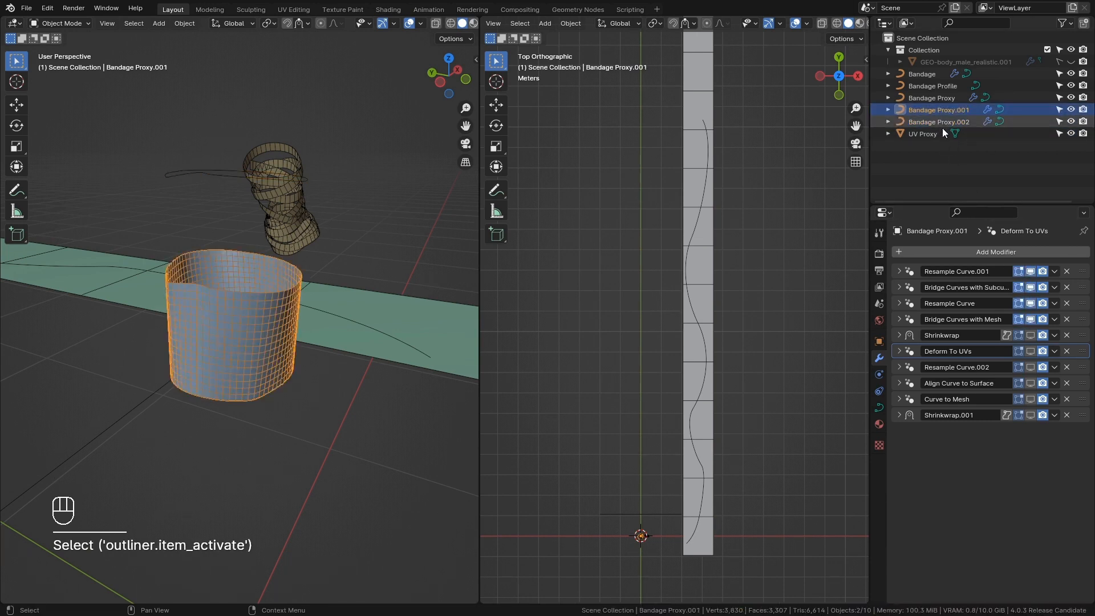
pyautogui.keyDown('ctrl'); pyautogui.click(941, 121); pyautogui.keyUp('ctrl')
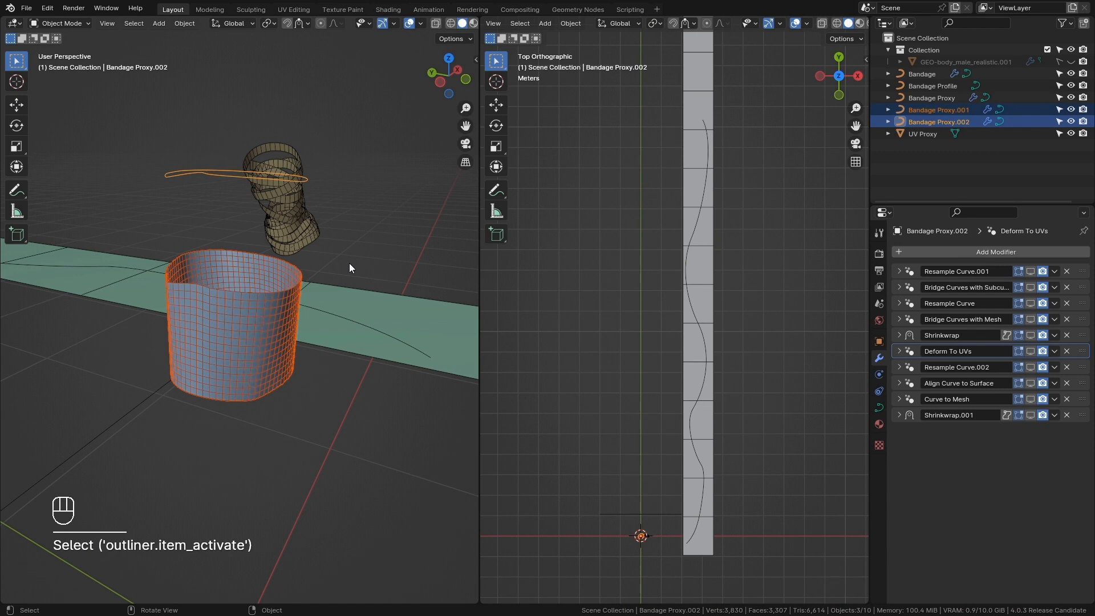
pyautogui.hotkey('ctrl', 'j')
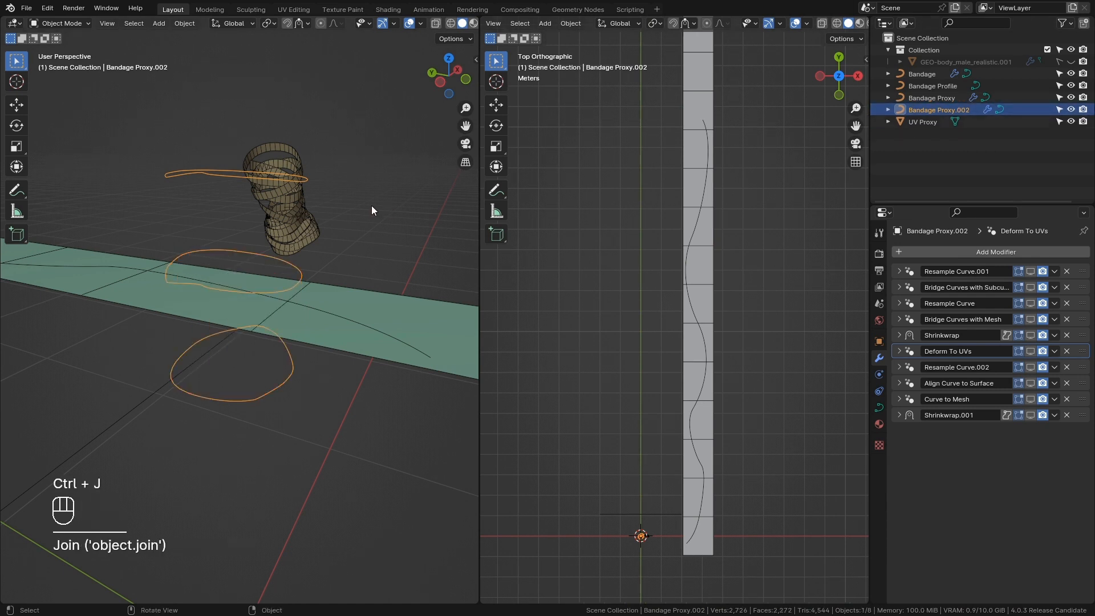
# Enable all modifiers from Resample Curve.001 through Shrinkwrap.001 in the viewport for the joined proxy.
pyautogui.click(1031, 267)
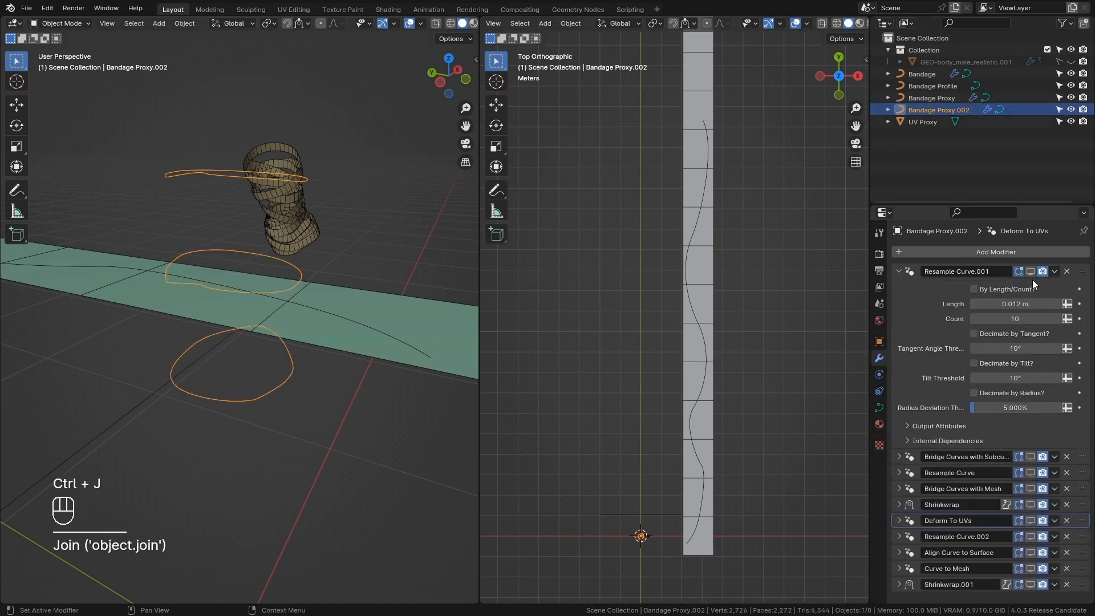
pyautogui.click(900, 271)
pyautogui.moveTo(1031, 287); pyautogui.dragTo(1038, 347)
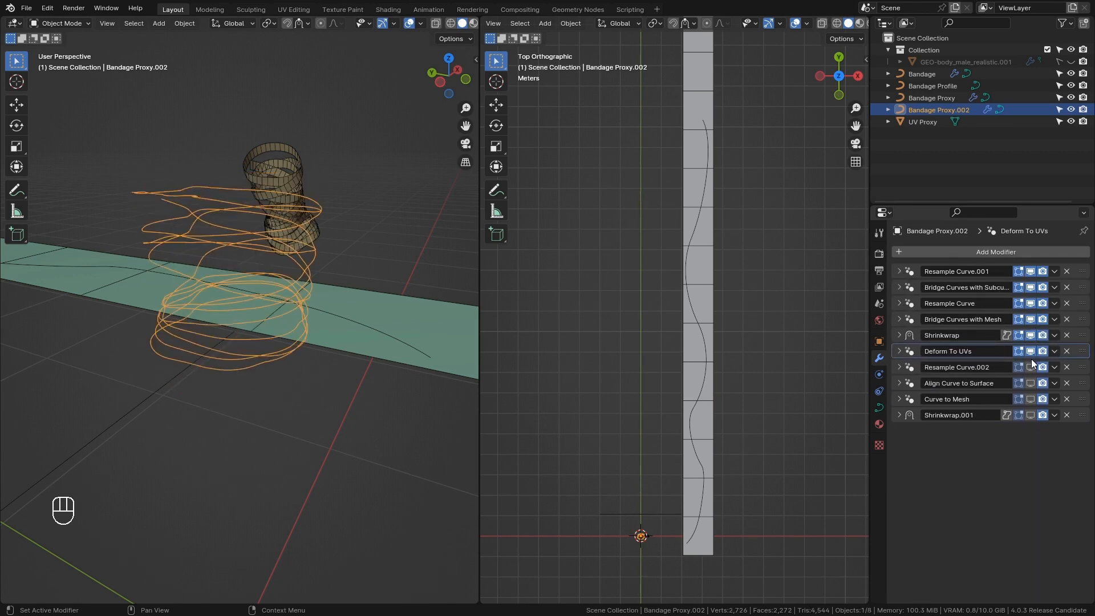
pyautogui.click(1031, 362)
pyautogui.click(898, 367)
pyautogui.moveTo(1031, 384); pyautogui.dragTo(1032, 417)
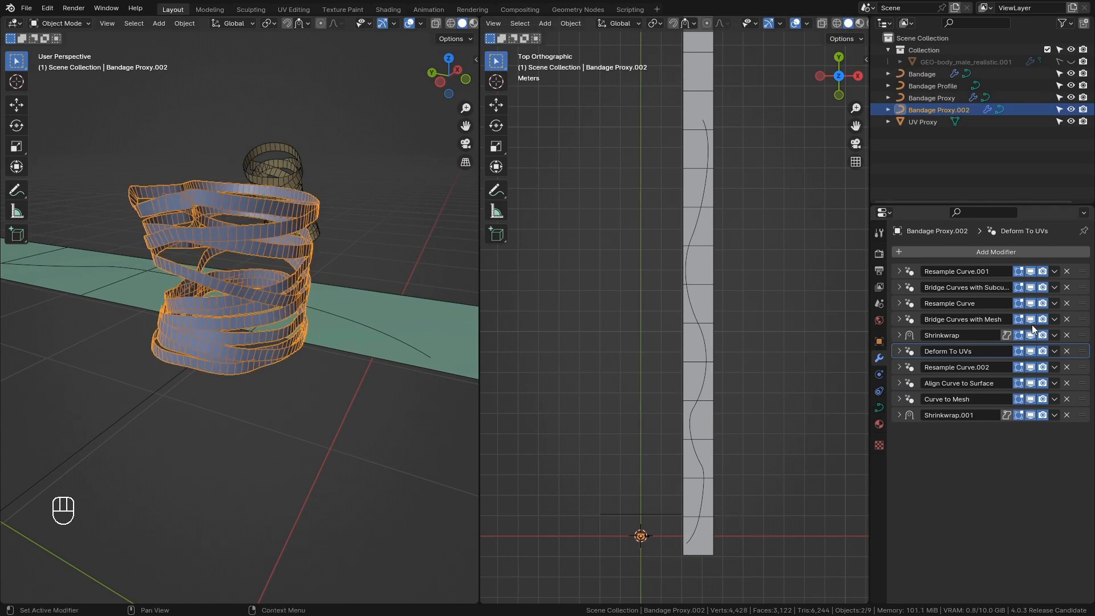
# Disable the modifiers from Shrinkwrap through Shrinkwrap.001 in the viewport, and enter edit mode on Bandage Proxy.002.
pyautogui.moveTo(1030, 332); pyautogui.dragTo(1032, 354)
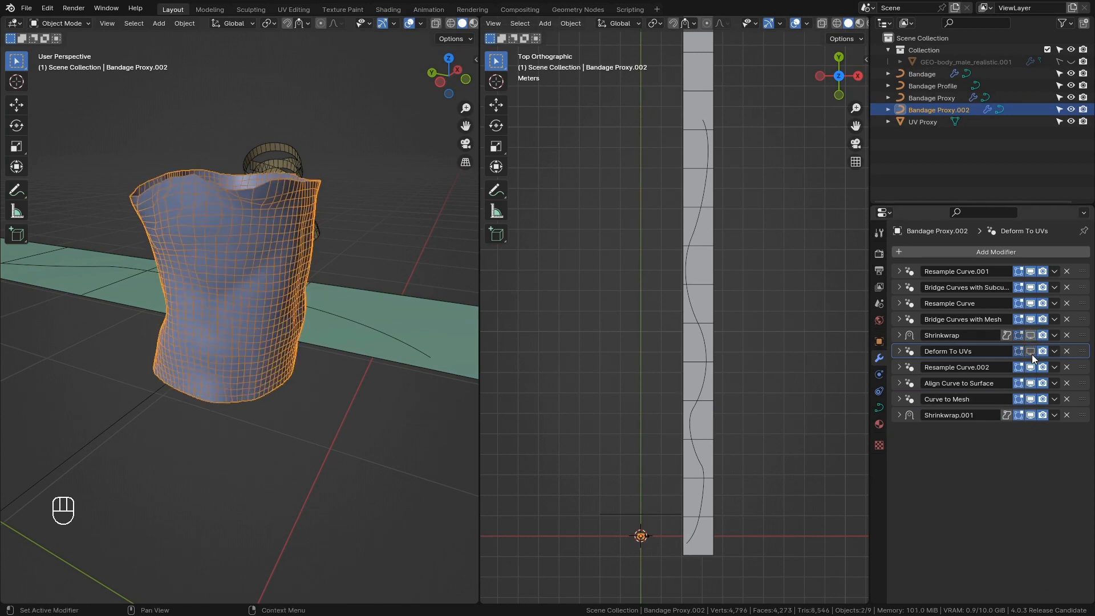
pyautogui.click(1030, 415)
pyautogui.press('Tab')
pyautogui.click(255, 260)
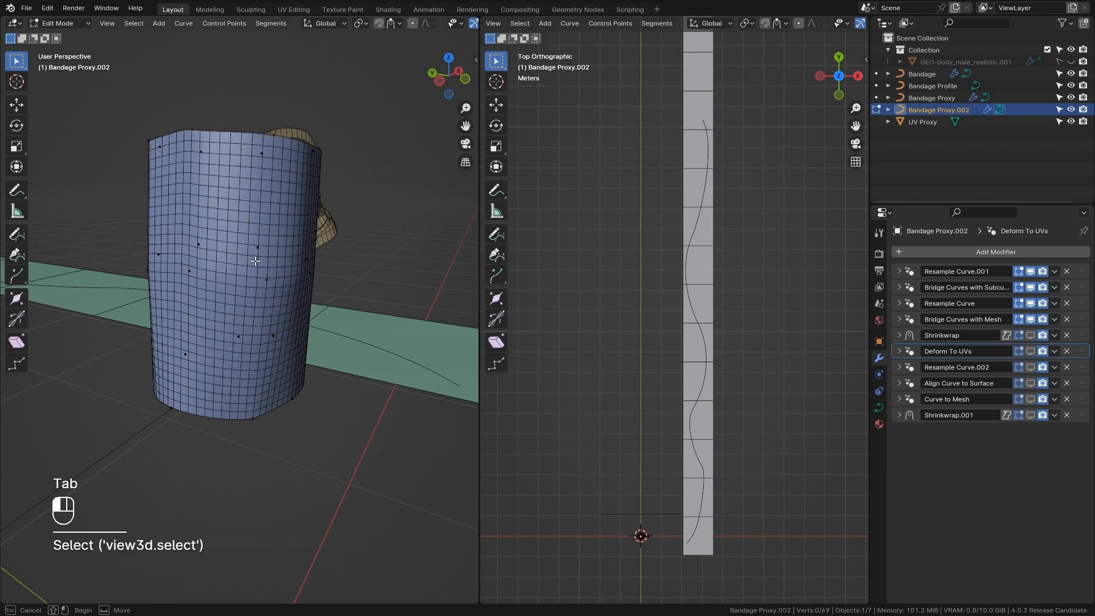
# Duplicate the middle guide loop of Bandage Proxy.002 and place the copy between the middle and lowest loops.
pyautogui.moveTo(108, 216); pyautogui.dragTo(341, 295)
pyautogui.moveTo(320, 286); pyautogui.dragTo(303, 277, button='middle')
pyautogui.hotkey('shift', 'd')
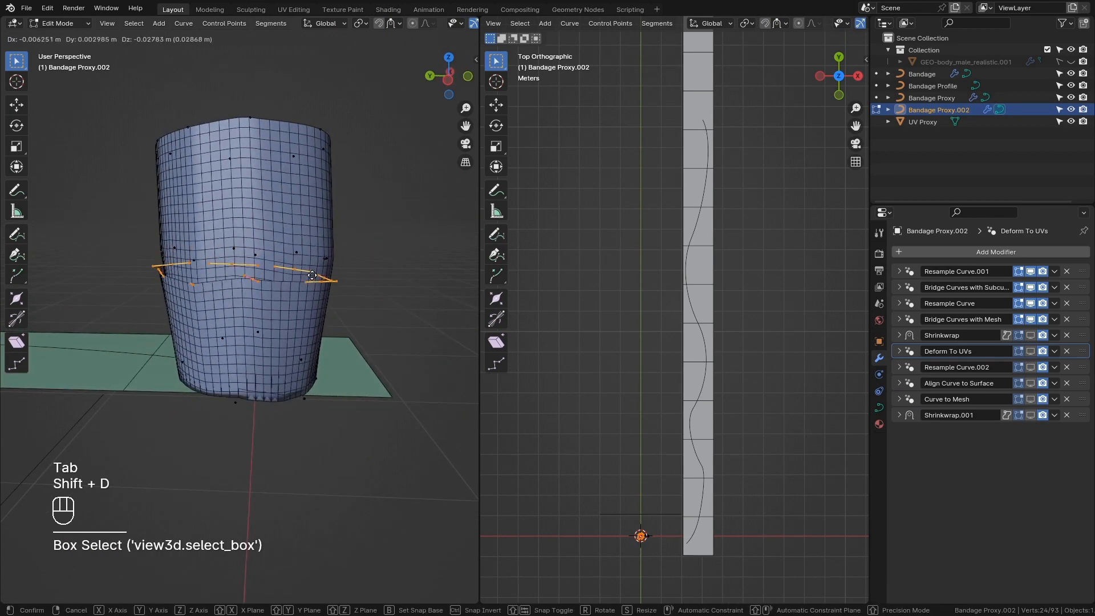
pyautogui.click(292, 318)
pyautogui.press('Tab')
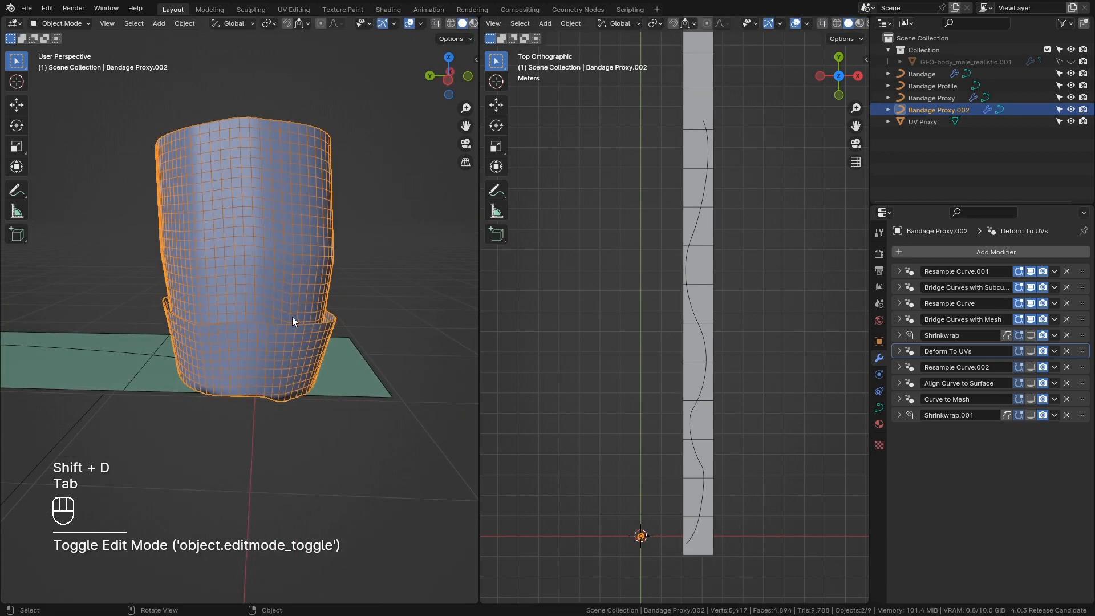
pyautogui.press('Tab')
# Separate the top, middle and duplicated guide loops into their own object, leave edit mode, and deselect everything.
pyautogui.moveTo(292, 321); pyautogui.dragTo(340, 314, button='middle')
pyautogui.click(358, 289)
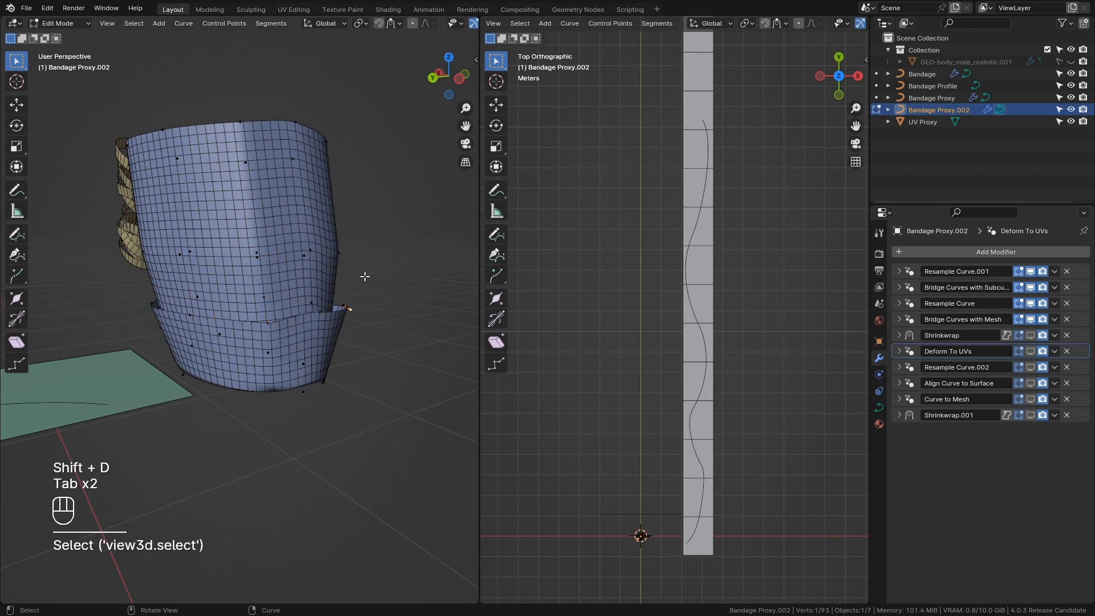
pyautogui.moveTo(340, 264); pyautogui.dragTo(103, 86)
pyautogui.rightClick(104, 89)
pyautogui.moveTo(348, 261); pyautogui.dragTo(88, 75)
pyautogui.moveTo(212, 144); pyautogui.dragTo(279, 146, button='middle')
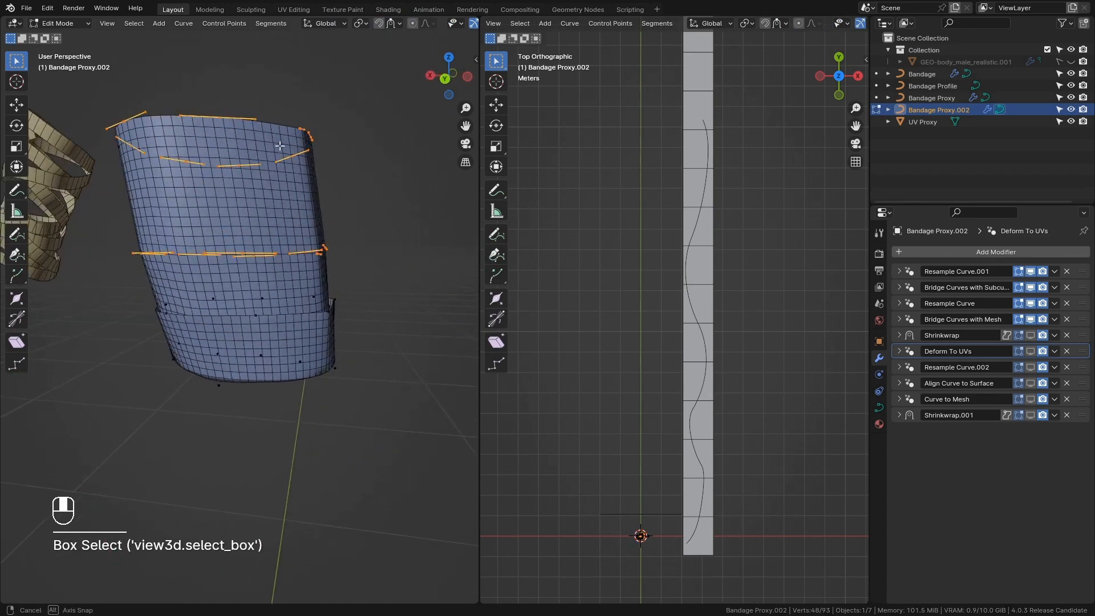
pyautogui.keyDown('ctrl'); pyautogui.click(269, 295); pyautogui.keyUp('ctrl')
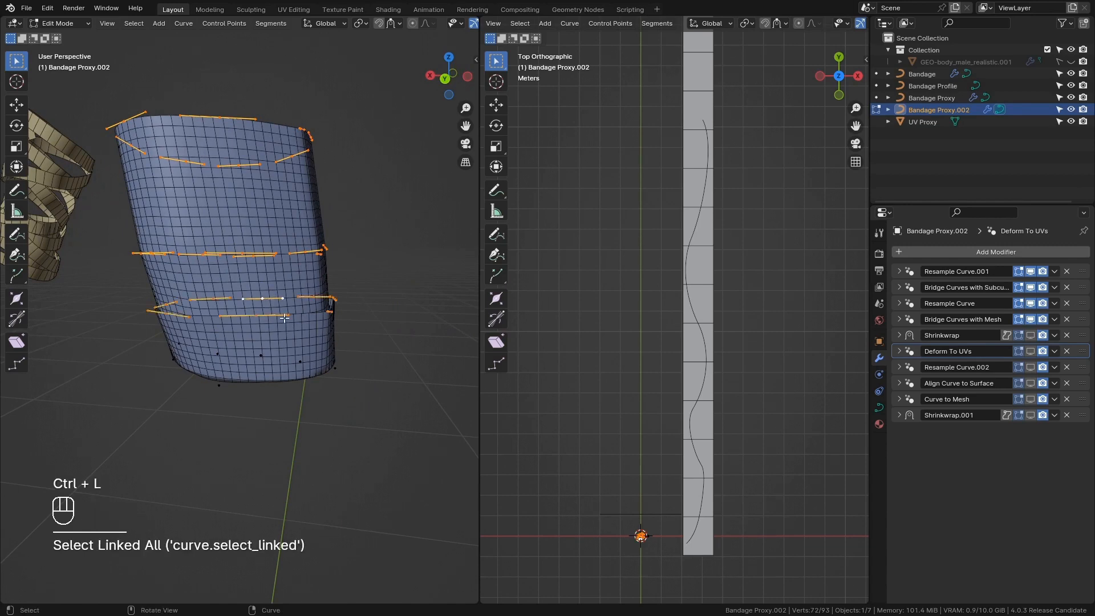
pyautogui.moveTo(285, 318); pyautogui.dragTo(182, 333, button='middle')
pyautogui.scroll(3, 240, 320)
pyautogui.moveTo(245, 317); pyautogui.dragTo(232, 318, button='middle')
pyautogui.press('space')
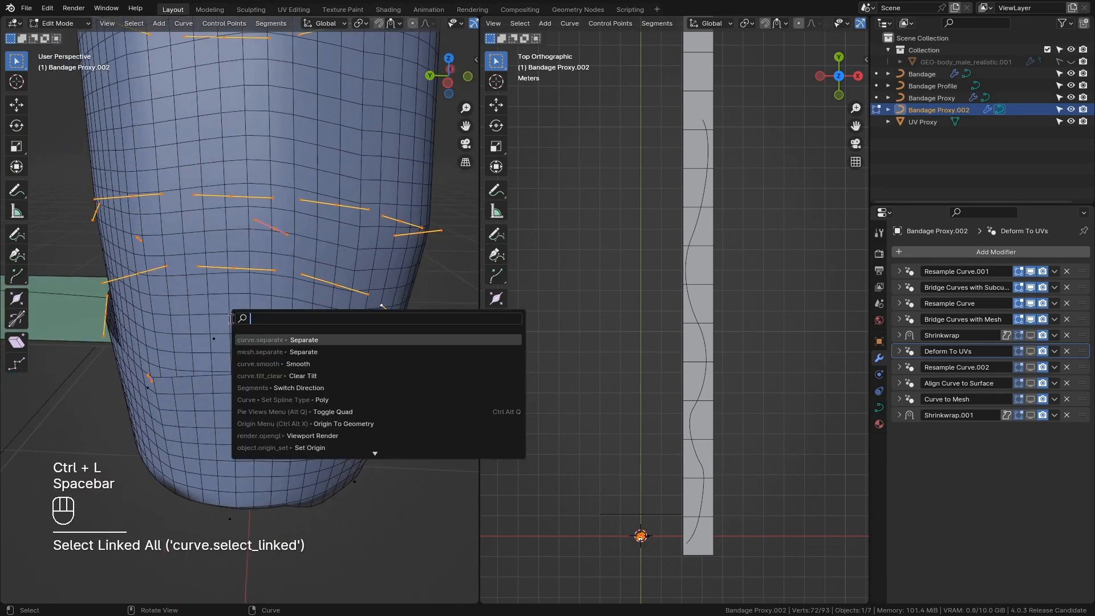
pyautogui.click(331, 340)
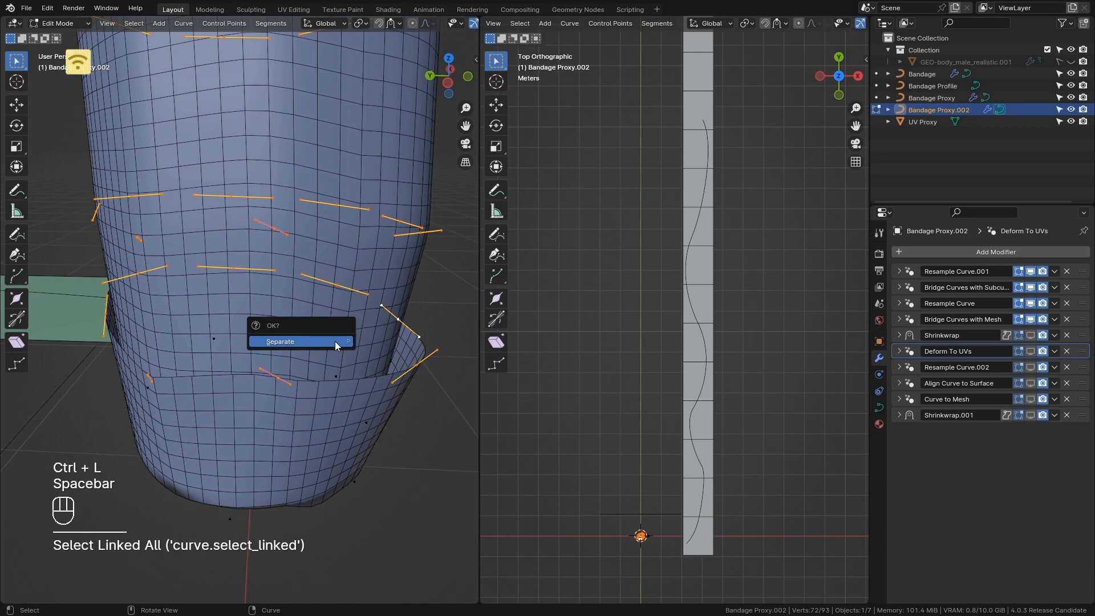
pyautogui.click(334, 341)
pyautogui.press('Tab')
pyautogui.click(818, 214)
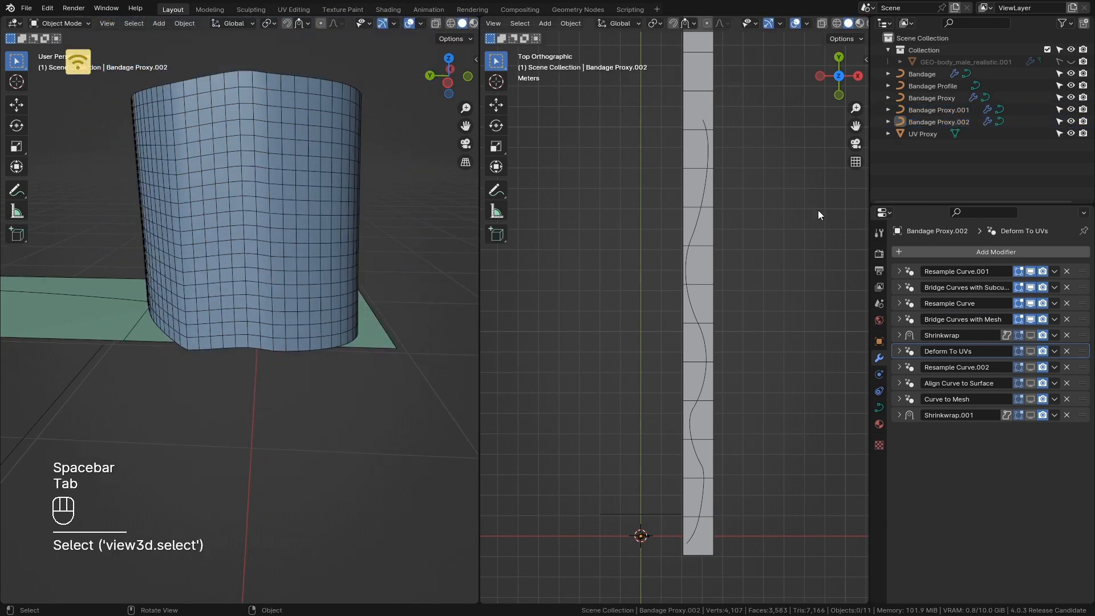
# Try joining the two waist proxies with Bandage Proxy.002 as the active object, and undo the join.
pyautogui.click(933, 110)
pyautogui.click(936, 121)
pyautogui.keyDown('shift'); pyautogui.click(936, 111); pyautogui.keyUp('shift')
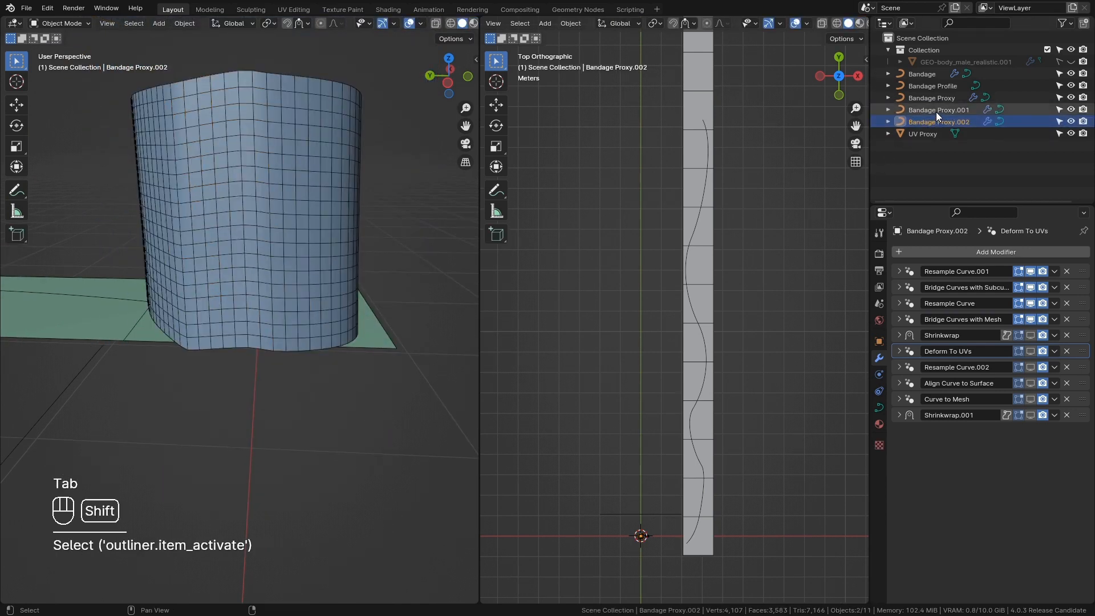
pyautogui.hotkey('ctrl', 'j')
pyautogui.hotkey('ctrl', 'z')
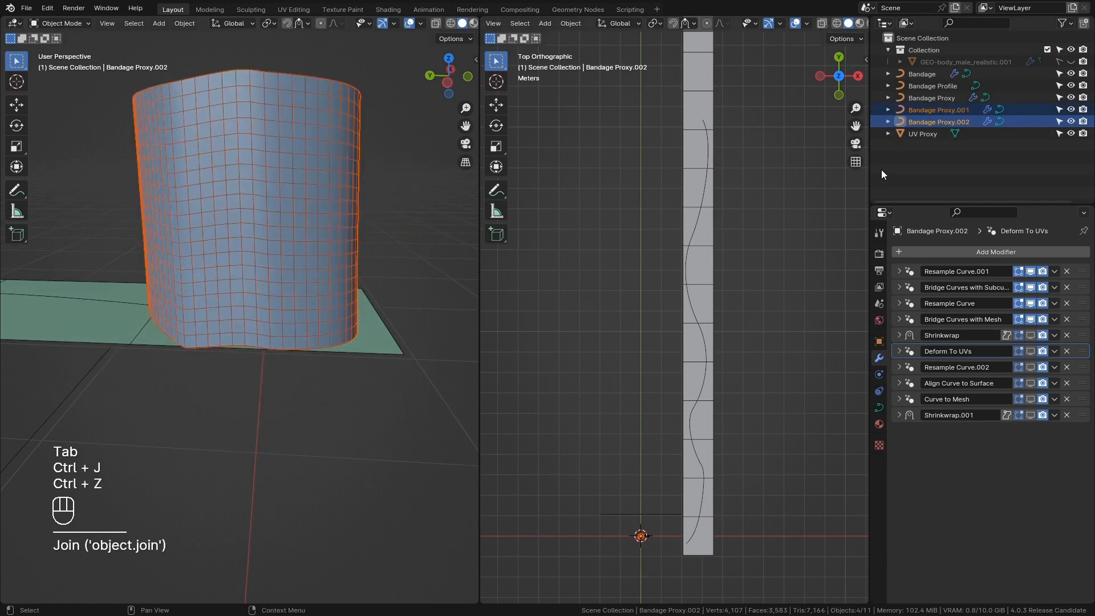
# Join the two waist proxies with Bandage Proxy.001 as the active object, inspect the bridged surface, and undo the join.
pyautogui.keyDown('shift'); pyautogui.click(936, 112); pyautogui.keyUp('shift')
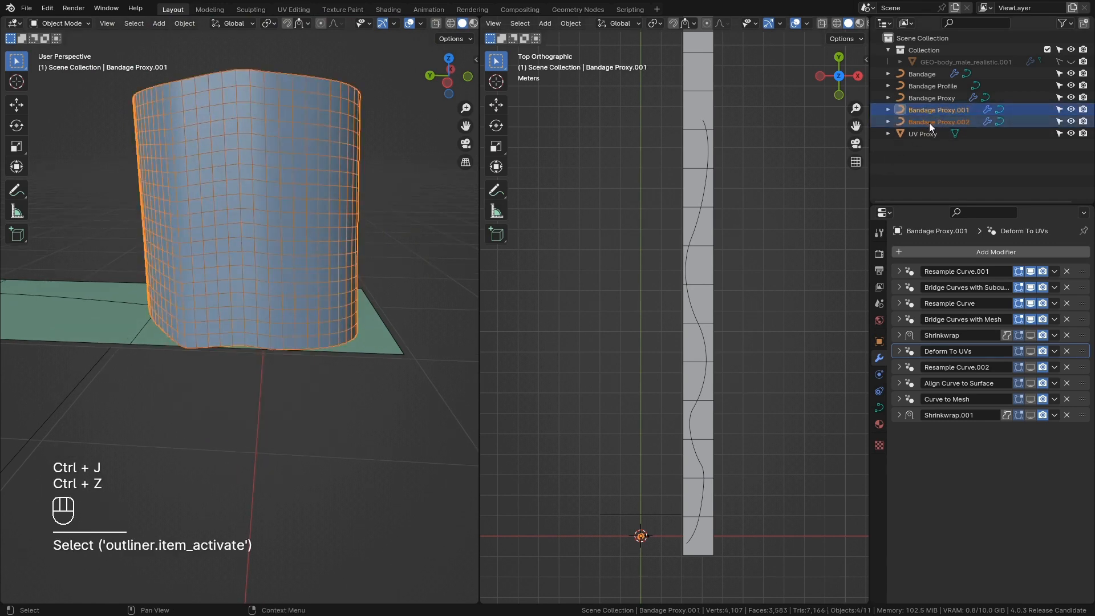
pyautogui.hotkey('ctrl', 'j')
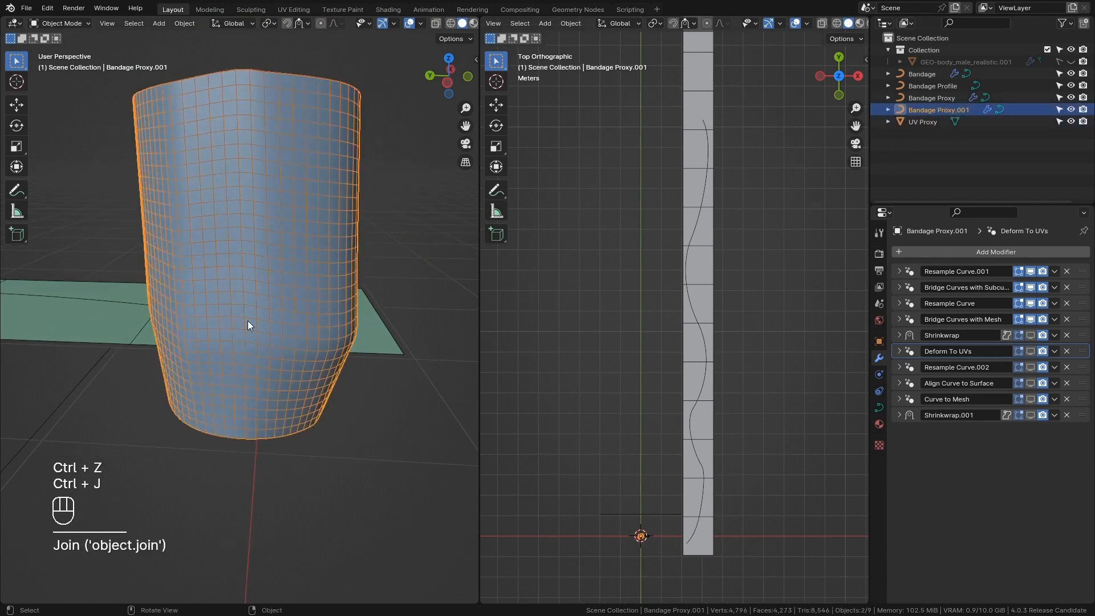
pyautogui.moveTo(247, 320); pyautogui.dragTo(238, 319, button='middle')
pyautogui.hotkey('ctrl', 'z')
pyautogui.hotkey('ctrl', 'z')
# Join the waist proxies into Bandage Proxy.002 again, inspect the bridged surface from several angles, and undo back to two objects.
pyautogui.click(923, 121)
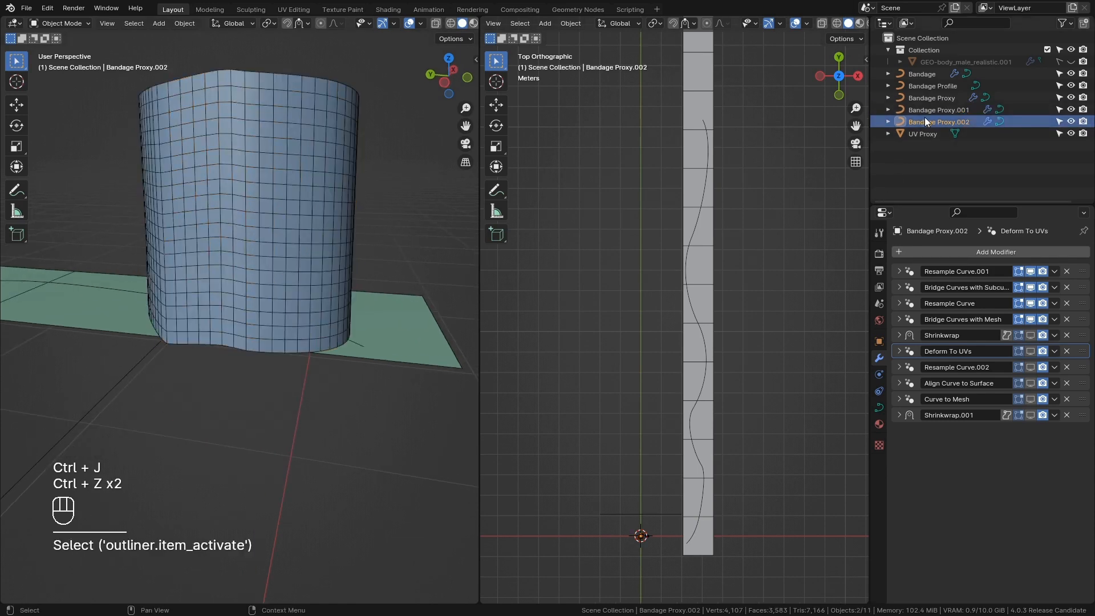
pyautogui.keyDown('shift'); pyautogui.click(925, 112); pyautogui.keyUp('shift')
pyautogui.hotkey('ctrl', 'j')
pyautogui.moveTo(335, 289); pyautogui.dragTo(303, 300, button='middle')
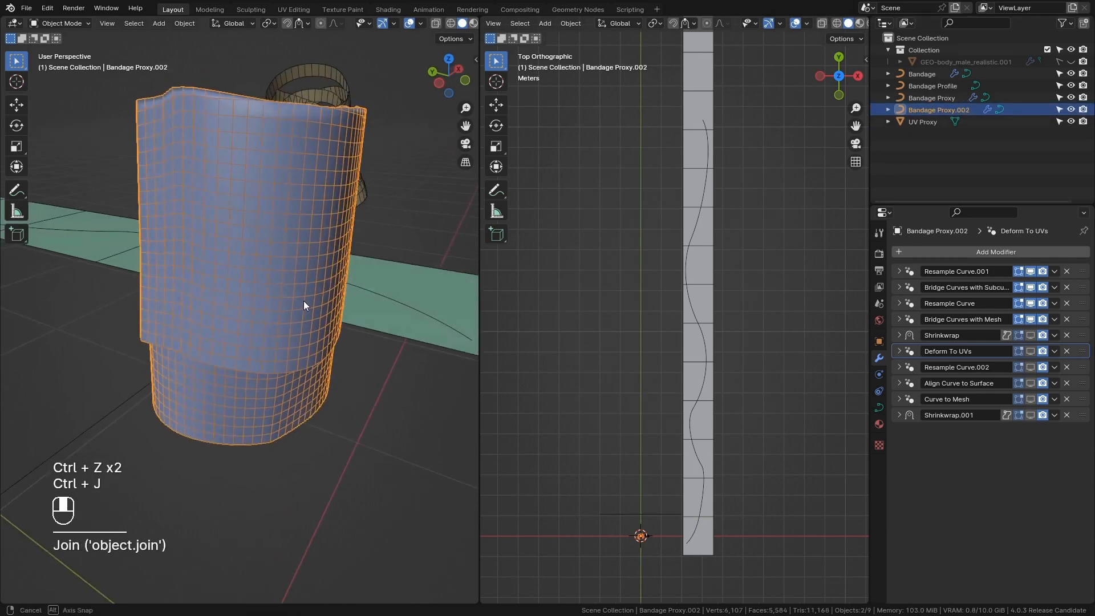
pyautogui.moveTo(343, 240); pyautogui.dragTo(334, 293, button='middle')
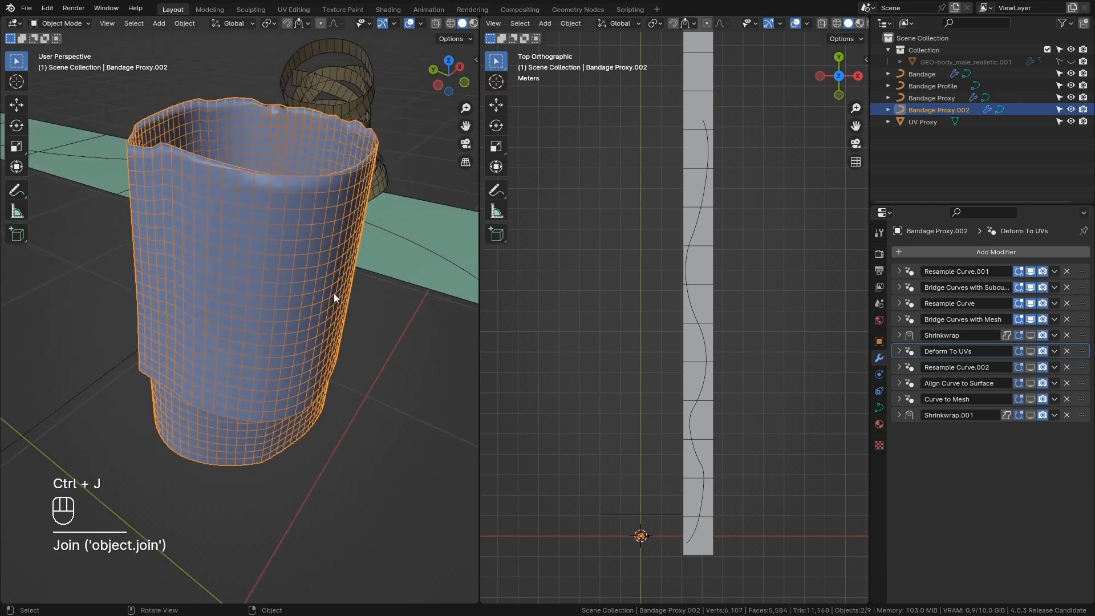
pyautogui.hotkey('ctrl', 'z')
pyautogui.hotkey('ctrl', 'z')
# Join Bandage Proxy.002 into Bandage Proxy.001, keeping Bandage Proxy.001 as the active object.
pyautogui.click(927, 108)
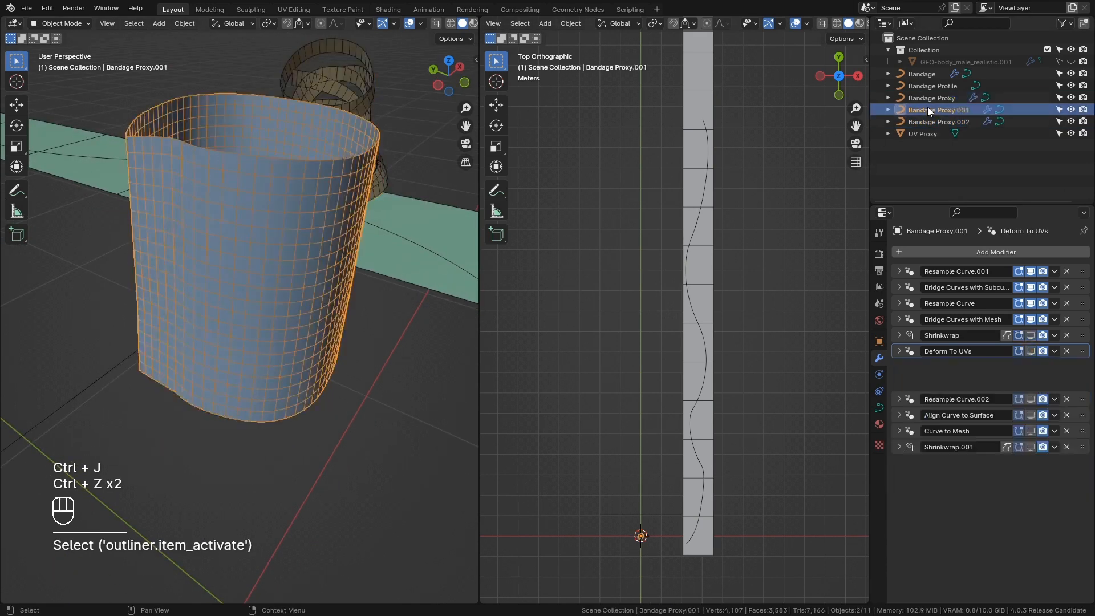
pyautogui.keyDown('shift'); pyautogui.click(936, 124); pyautogui.keyUp('shift')
pyautogui.keyDown('shift'); pyautogui.click(936, 124); pyautogui.keyUp('shift')
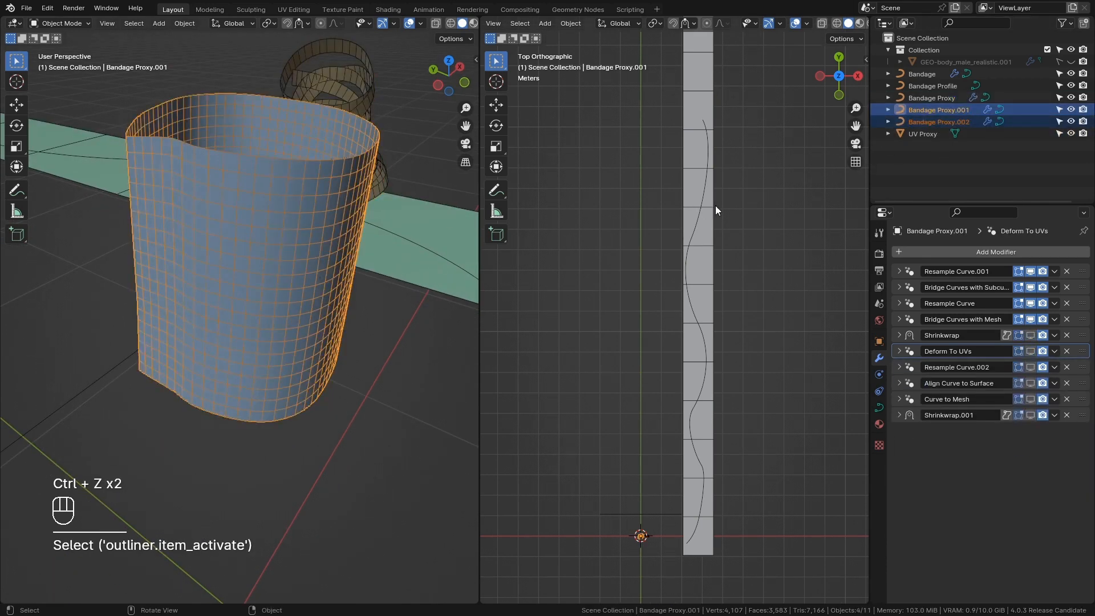
pyautogui.hotkey('ctrl', 'j')
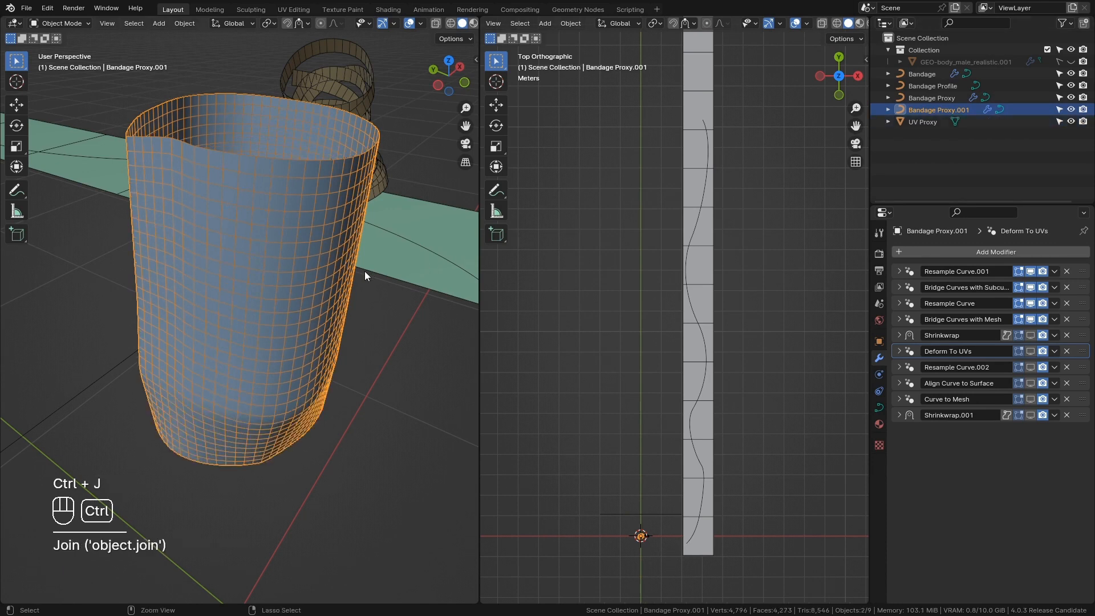
# Enter edit mode on Bandage Proxy.001 and scale the whole duplicated guide loop down to narrow the surface there.
pyautogui.moveTo(365, 271); pyautogui.dragTo(282, 289, button='middle')
pyautogui.press('Tab')
pyautogui.click(280, 340)
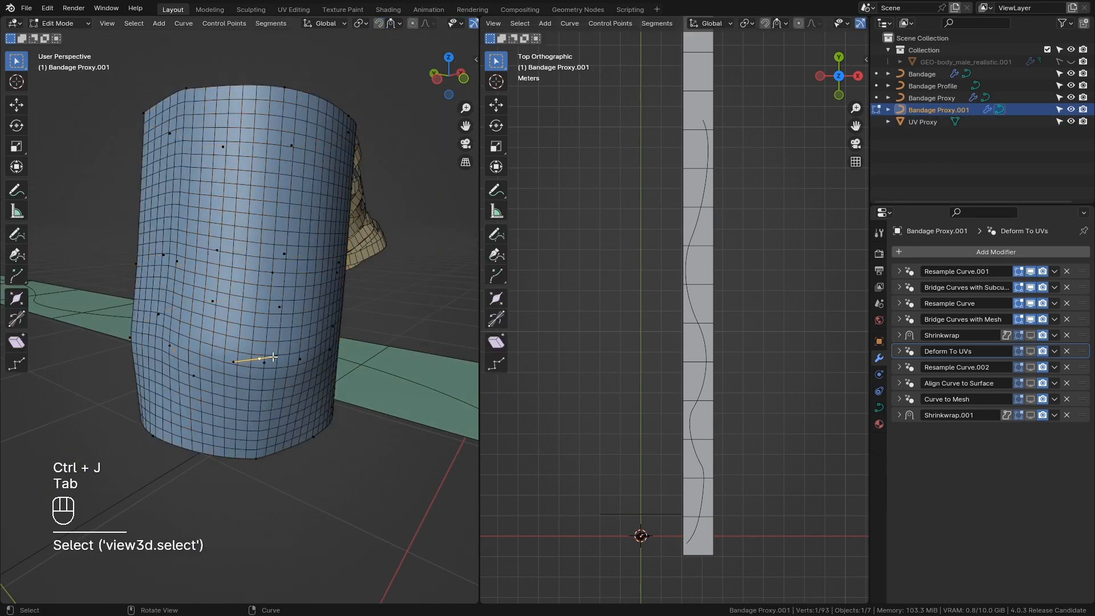
pyautogui.moveTo(279, 340); pyautogui.dragTo(390, 346, button='middle')
pyautogui.hotkey('ctrl', 'l')
pyautogui.press('s')
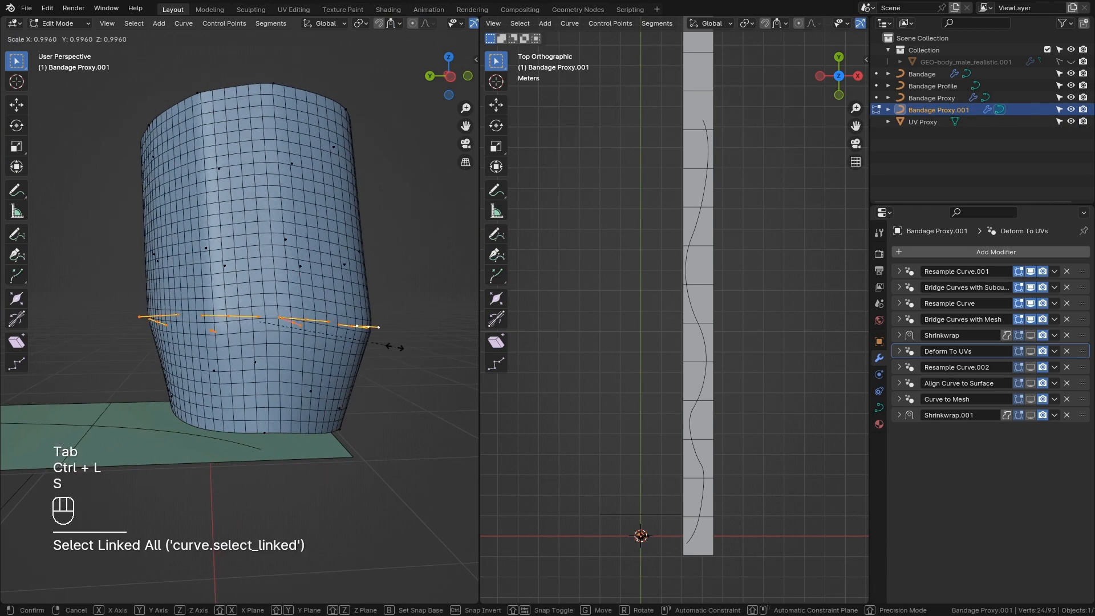
pyautogui.click(382, 345)
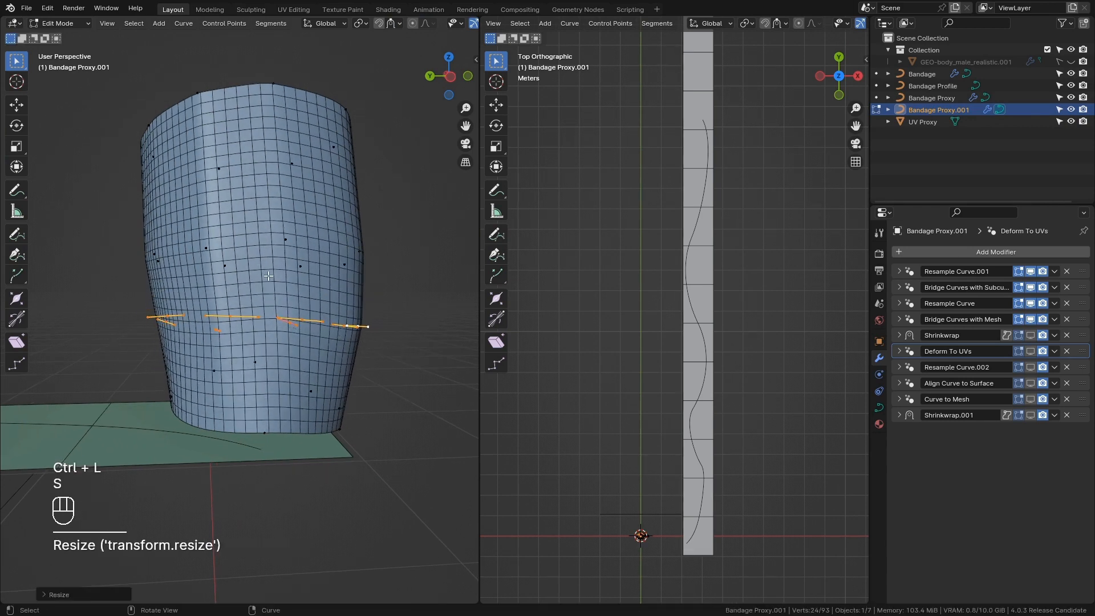
pyautogui.moveTo(244, 354); pyautogui.dragTo(284, 362, button='middle')
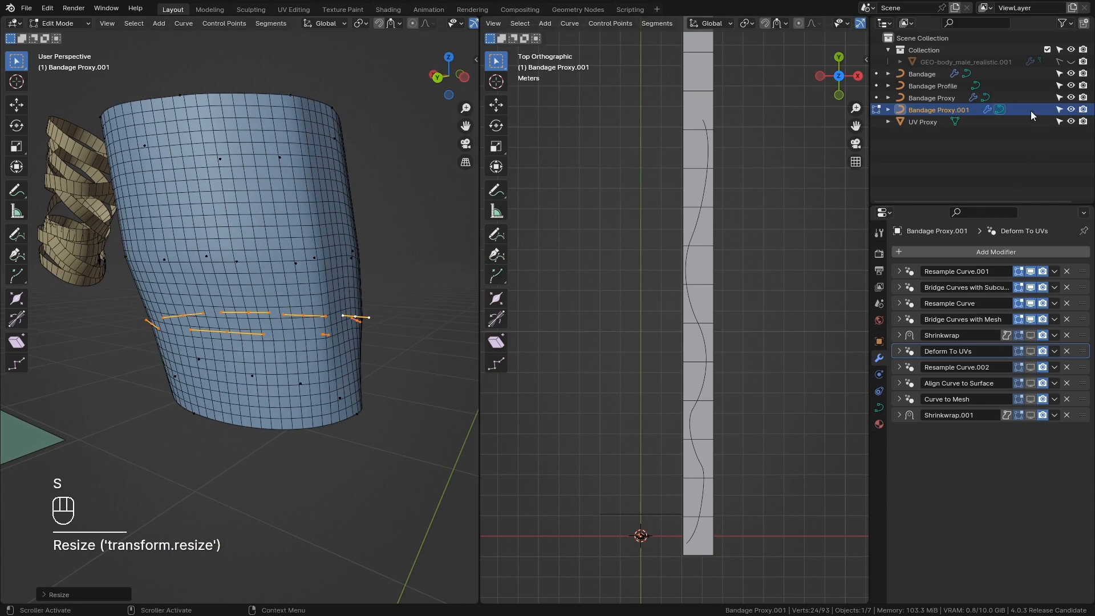
# Show GEO-body_male_realistic.001 in the viewport, and move all the guide loops on the torso.
pyautogui.click(1071, 61)
pyautogui.moveTo(172, 286); pyautogui.dragTo(234, 289, button='middle')
pyautogui.press('a')
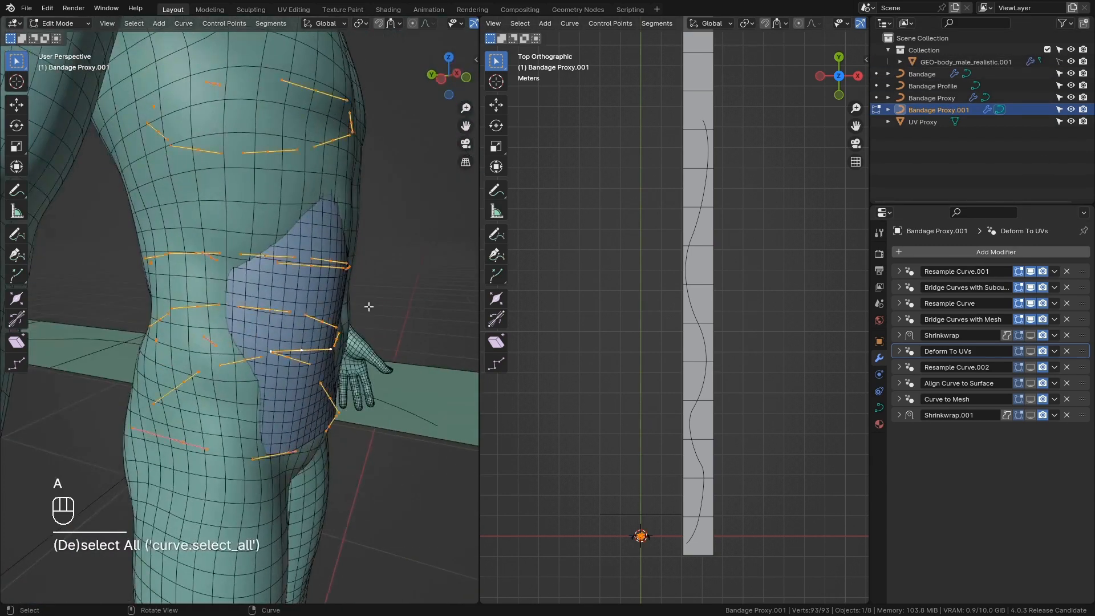
pyautogui.moveTo(369, 307); pyautogui.dragTo(310, 311, button='middle')
pyautogui.scroll(-4, 311, 311)
pyautogui.press('g')
pyautogui.keyDown('ctrl'); pyautogui.click(313, 311); pyautogui.keyUp('ctrl')
# Enable the modifiers from Shrinkwrap through Shrinkwrap.001 in the viewport, and delete the entire lowest guide loop.
pyautogui.moveTo(1030, 335); pyautogui.dragTo(1031, 415)
pyautogui.scroll(4, 354, 347)
pyautogui.moveTo(354, 347); pyautogui.dragTo(322, 339, button='middle')
pyautogui.click(251, 443)
pyautogui.hotkey('ctrl', 'l')
pyautogui.press('x')
pyautogui.click(249, 443)
# Select the whole remaining lowest guide loop and move it down toward the hips.
pyautogui.press('a')
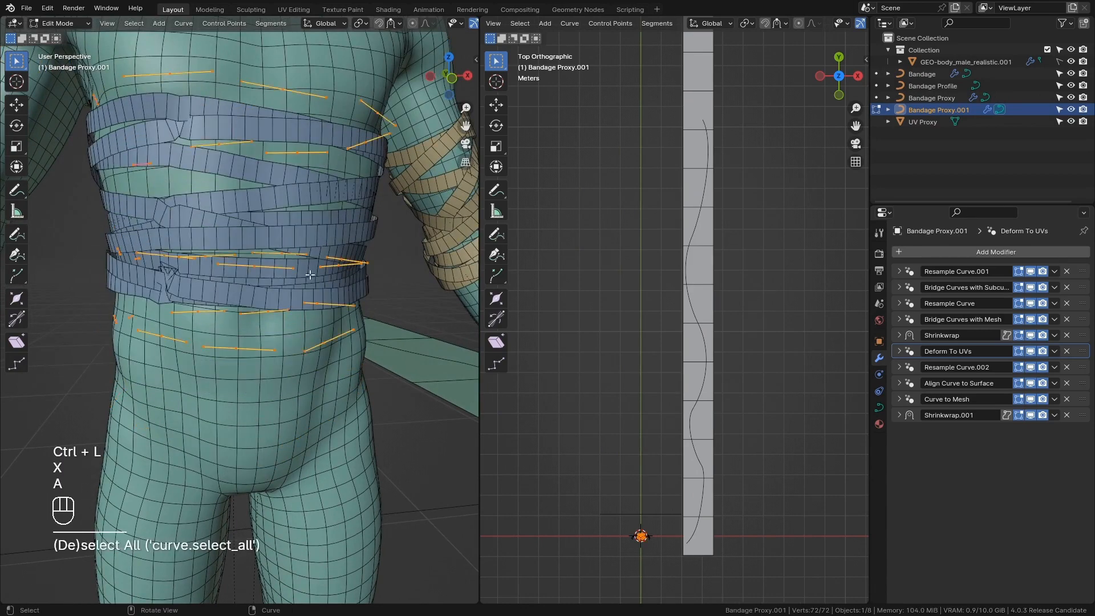
pyautogui.click(245, 353)
pyautogui.hotkey('ctrl', 'l')
pyautogui.press('g')
pyautogui.keyDown('ctrl'); pyautogui.click(394, 365); pyautogui.keyUp('ctrl')
# Smooth all waist guide loops repeatedly, and reposition a single control point at the side of the waist.
pyautogui.press('a')
pyautogui.press('q')
pyautogui.click(396, 367)
pyautogui.press('q')
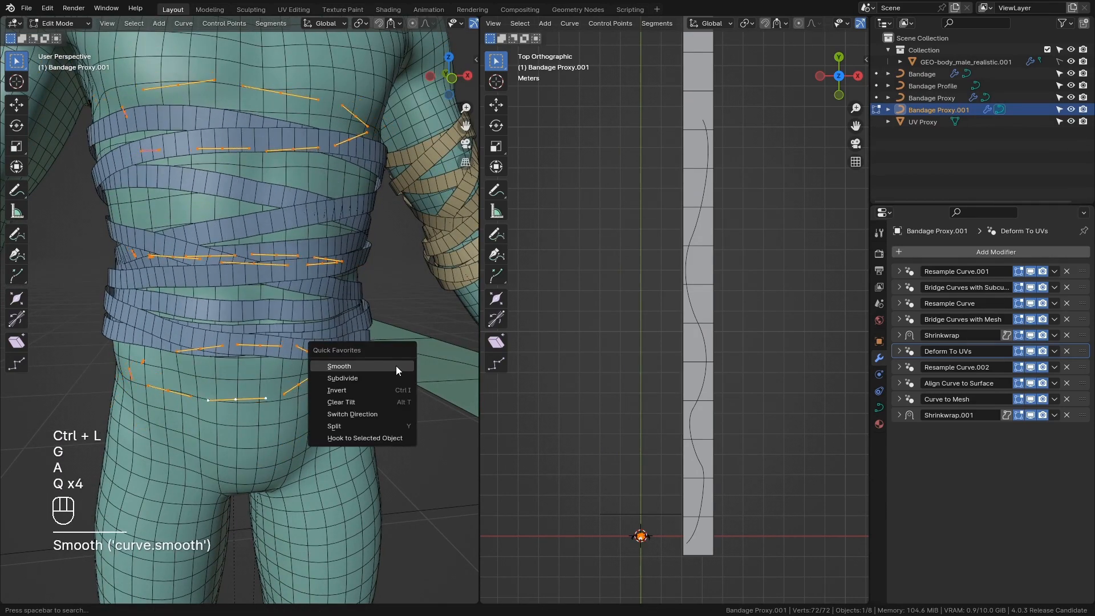
pyautogui.click(396, 366)
pyautogui.press('q')
pyautogui.click(396, 366)
pyautogui.press('q')
pyautogui.click(396, 365)
pyautogui.press('q')
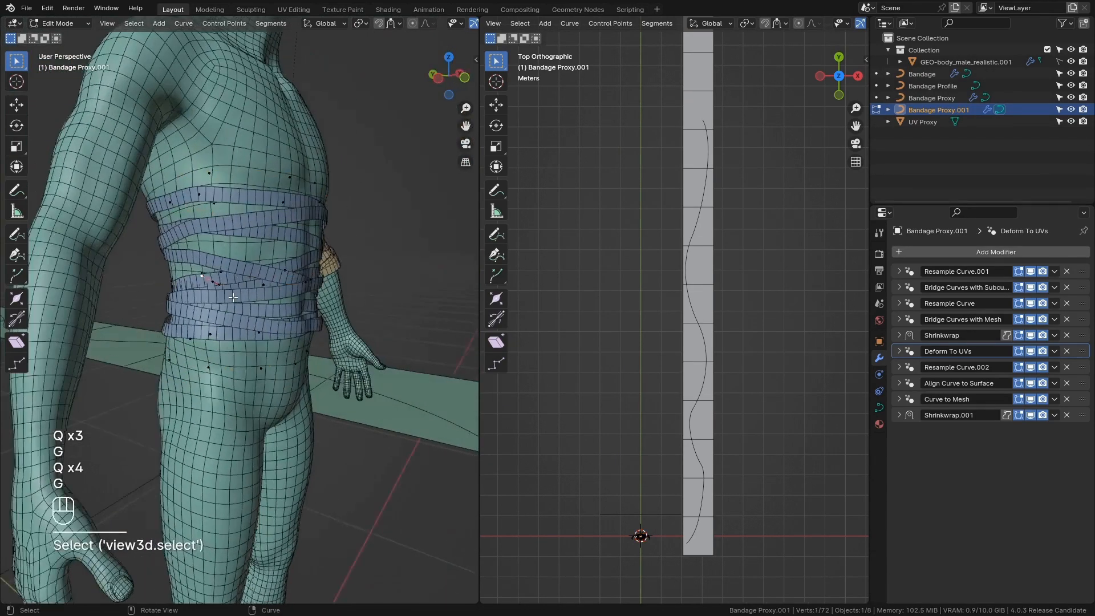
pyautogui.press('g')
pyautogui.click(188, 288)
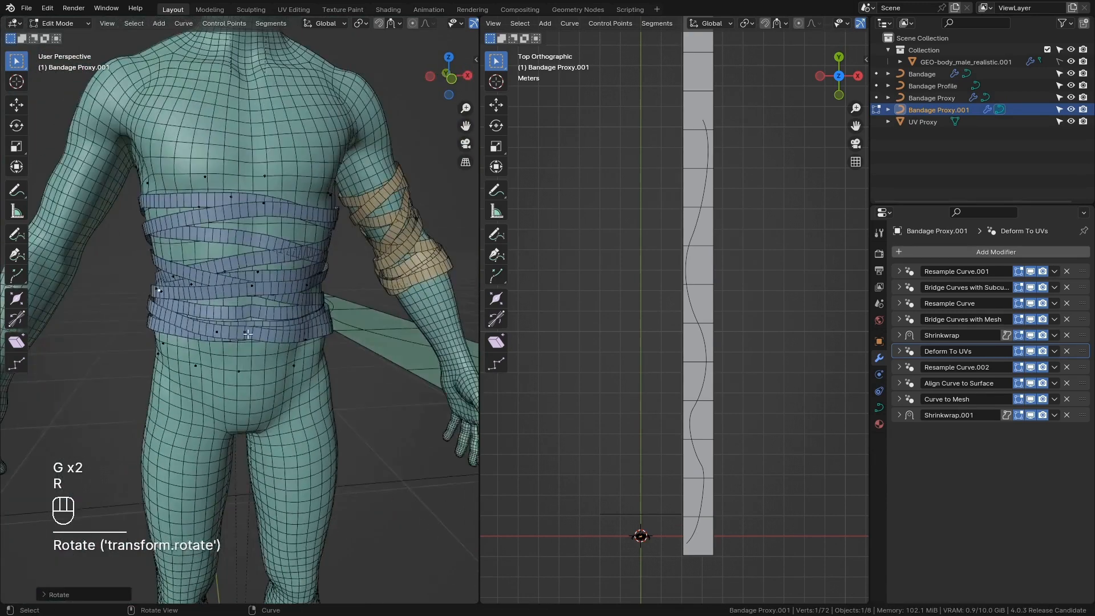
# Duplicate the lowest waist guide loop downward along Z, and set the Curve to Mesh scale to 0.008 on all axes.
pyautogui.press('Tab')
pyautogui.press('Tab')
pyautogui.click(229, 371)
pyautogui.hotkey('ctrl', 'l')
pyautogui.hotkey('shift', 'd')
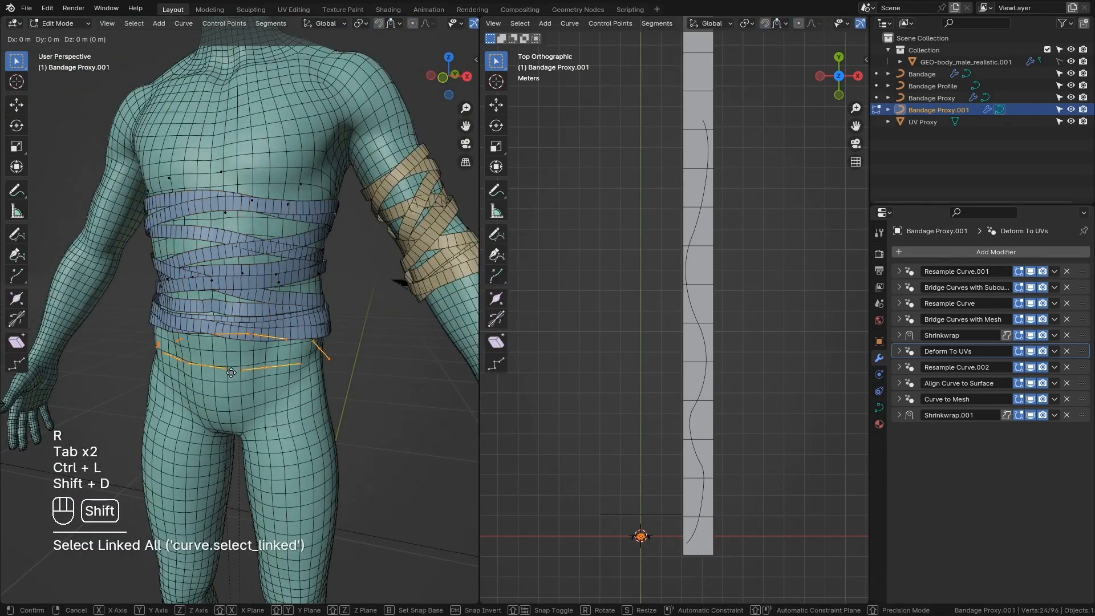
pyautogui.press('z')
pyautogui.press('Tab')
pyautogui.click(899, 399)
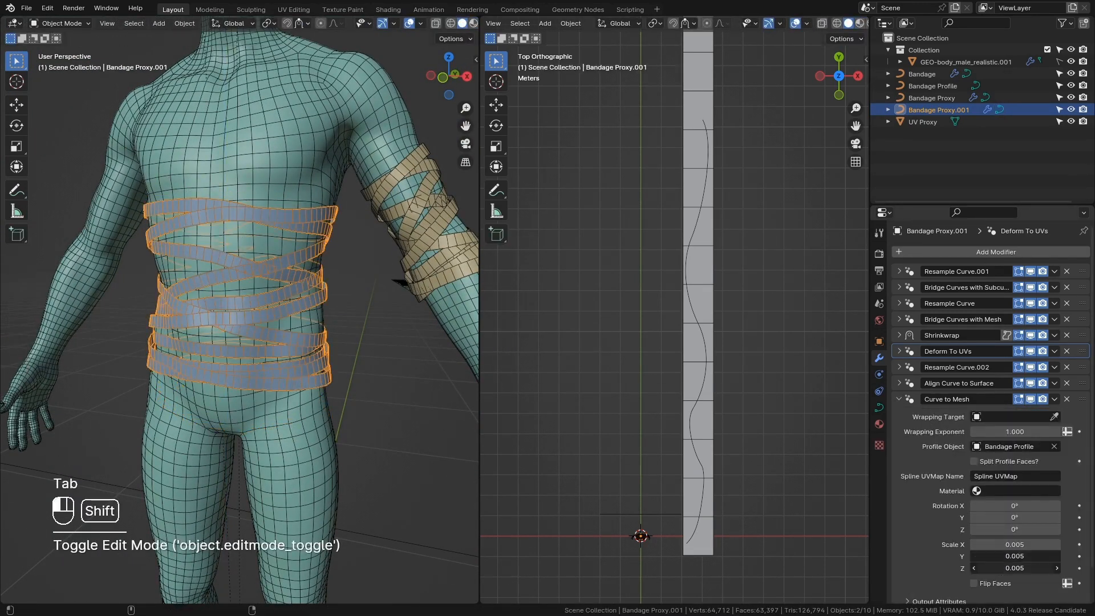
# In front view, duplicate the lowest guide loop of the arm's Bandage Proxy and place the copy further down the forearm.
pyautogui.scroll(-5, 384, 423)
pyautogui.press('KP_1')
pyautogui.press('Tab')
pyautogui.click(393, 248)
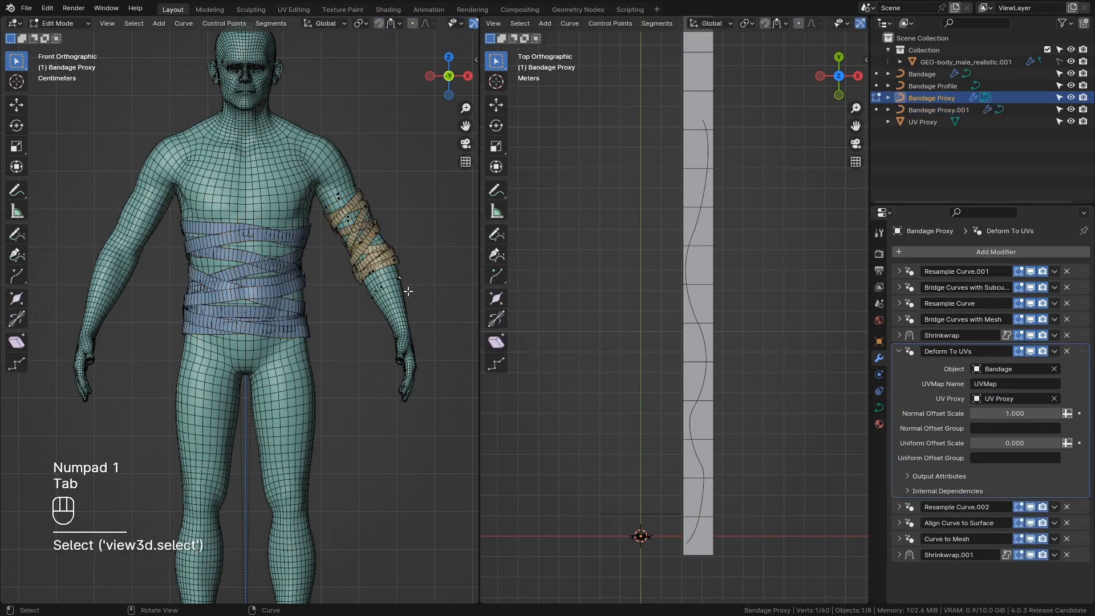
pyautogui.keyDown('shift'); pyautogui.moveTo(408, 292); pyautogui.dragTo(339, 321, button='middle'); pyautogui.keyUp('shift')
pyautogui.scroll(3, 339, 321)
pyautogui.moveTo(331, 312); pyautogui.dragTo(418, 392)
pyautogui.hotkey('ctrl', 'l')
pyautogui.scroll(2, 414, 349)
pyautogui.click(414, 347)
pyautogui.hotkey('ctrl', 'l')
pyautogui.keyDown('shift'); pyautogui.moveTo(414, 349); pyautogui.dragTo(334, 332, button='middle'); pyautogui.keyUp('shift')
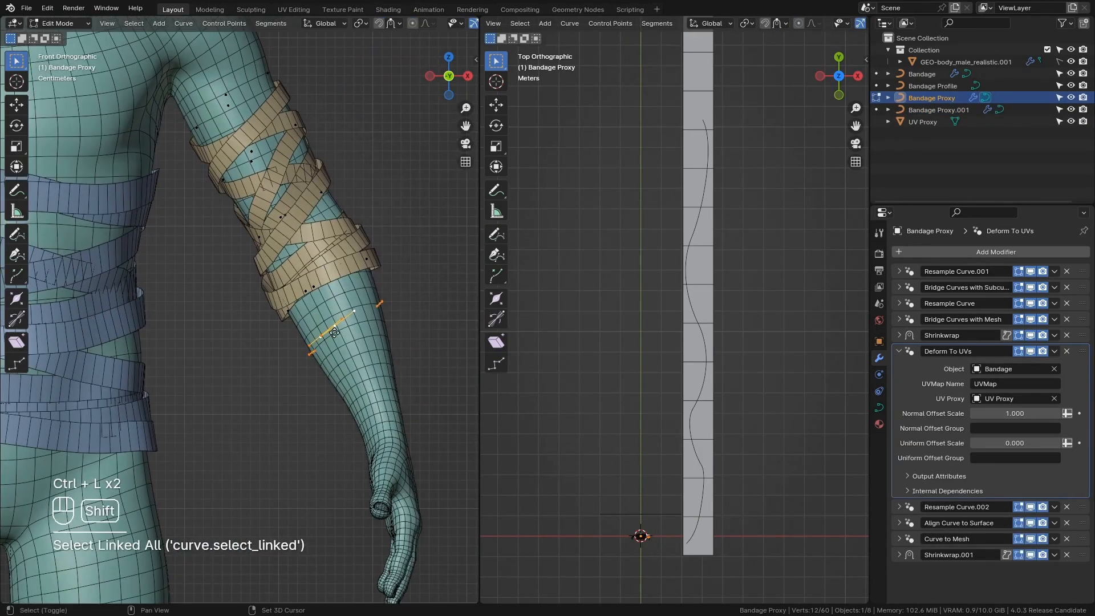
pyautogui.hotkey('shift', 'd')
pyautogui.click(345, 351)
# Duplicate the new forearm guide loop once more toward the wrist, and leave edit mode.
pyautogui.hotkey('shift', 'd')
pyautogui.click(359, 373)
pyautogui.scroll(-4, 370, 439)
pyautogui.press('Tab')
# Duplicate the waist proxy Bandage Proxy.001 as a separate object for the leg, and enter edit mode on the copy.
pyautogui.click(186, 341)
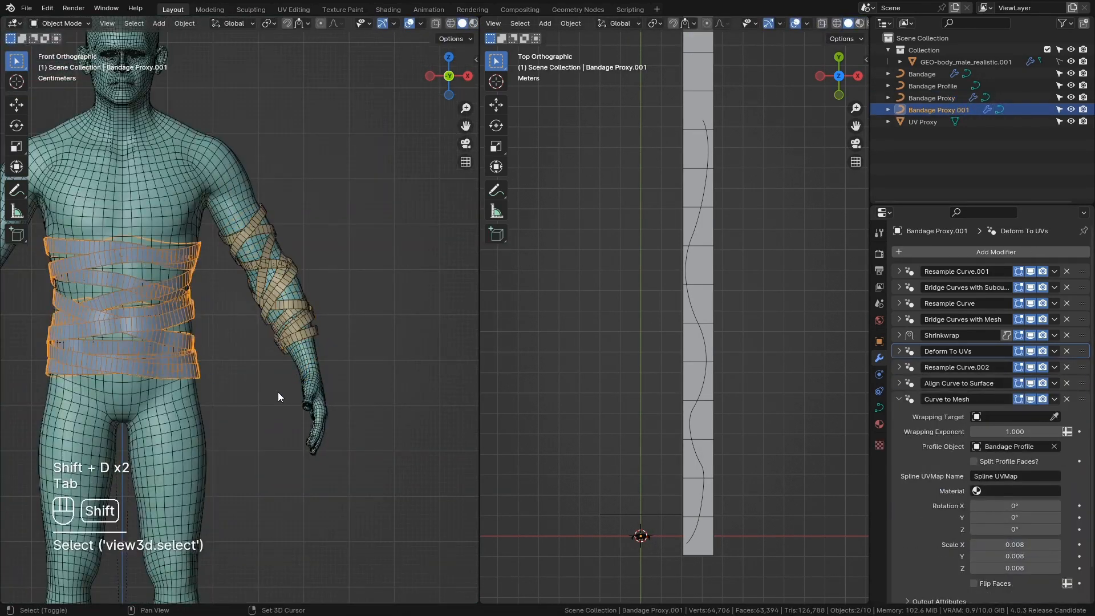
pyautogui.keyDown('shift'); pyautogui.moveTo(279, 397); pyautogui.dragTo(359, 343, button='middle'); pyautogui.keyUp('shift')
pyautogui.hotkey('shift', 'd')
pyautogui.press('Tab')
# Scale all guide loops of the copy, including along X, to thigh width and move them around the character's left thigh.
pyautogui.press('a')
pyautogui.press('s')
pyautogui.press('x')
pyautogui.press('g')
pyautogui.press('s')
pyautogui.press('g')
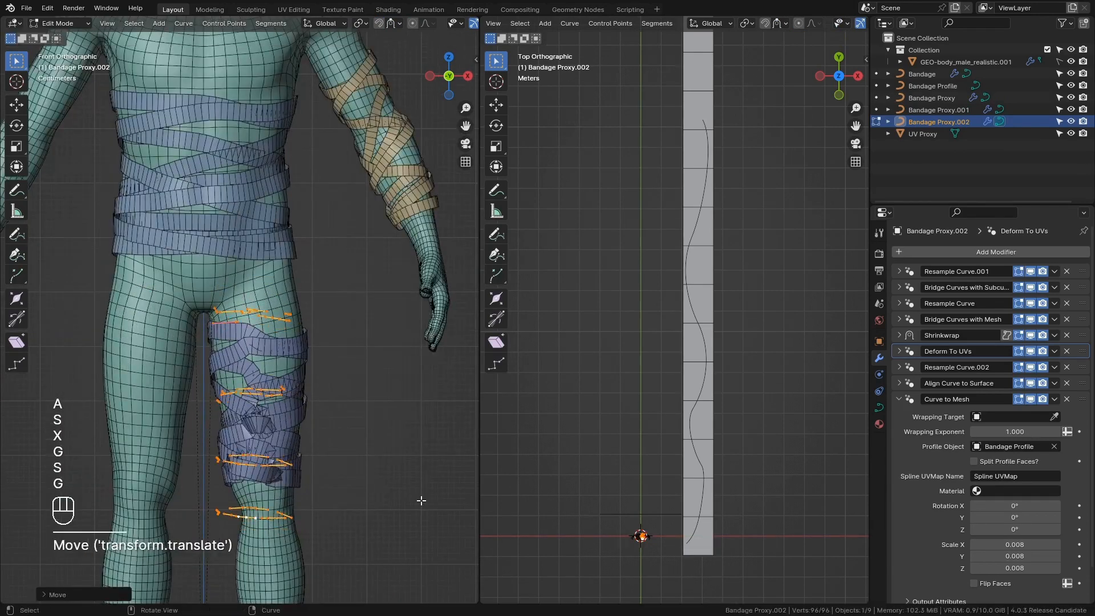
pyautogui.press('g')
# Smooth all the leg guide loops repeatedly, and reposition them around the thigh between smoothing passes.
pyautogui.keyDown('shift'); pyautogui.moveTo(406, 473); pyautogui.dragTo(405, 384, button='middle'); pyautogui.keyUp('shift')
pyautogui.scroll(1, 405, 382)
pyautogui.press('q')
pyautogui.press('q')
pyautogui.press('q')
pyautogui.press('q')
pyautogui.press('q')
pyautogui.press('q')
pyautogui.click(405, 382)
pyautogui.press('g')
pyautogui.press('q')
pyautogui.press('q')
pyautogui.press('q')
pyautogui.press('q')
pyautogui.press('g')
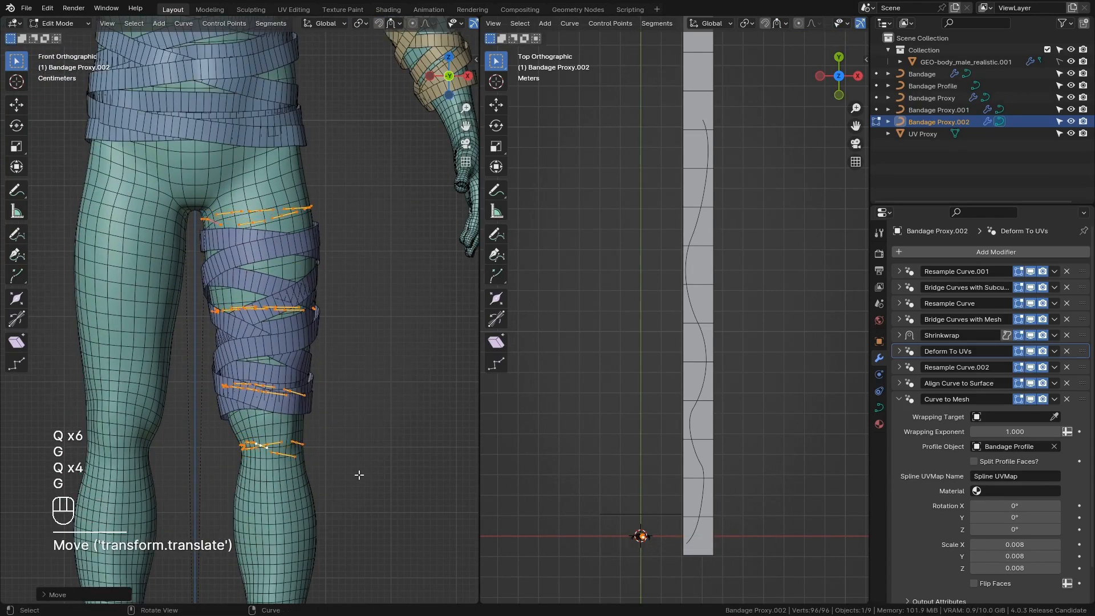
# Delete the lowest guide loop of the leg bandage near the knee.
pyautogui.moveTo(359, 475); pyautogui.dragTo(221, 427)
pyautogui.press('x')
pyautogui.click(221, 428)
# Move and rotate the lower leg guide loops, and duplicate the lowest loop downward to extend the bandage below the knee.
pyautogui.moveTo(222, 426); pyautogui.dragTo(327, 367)
pyautogui.press('g')
pyautogui.press('g')
pyautogui.press('r')
pyautogui.press('g')
pyautogui.hotkey('shift', 'd')
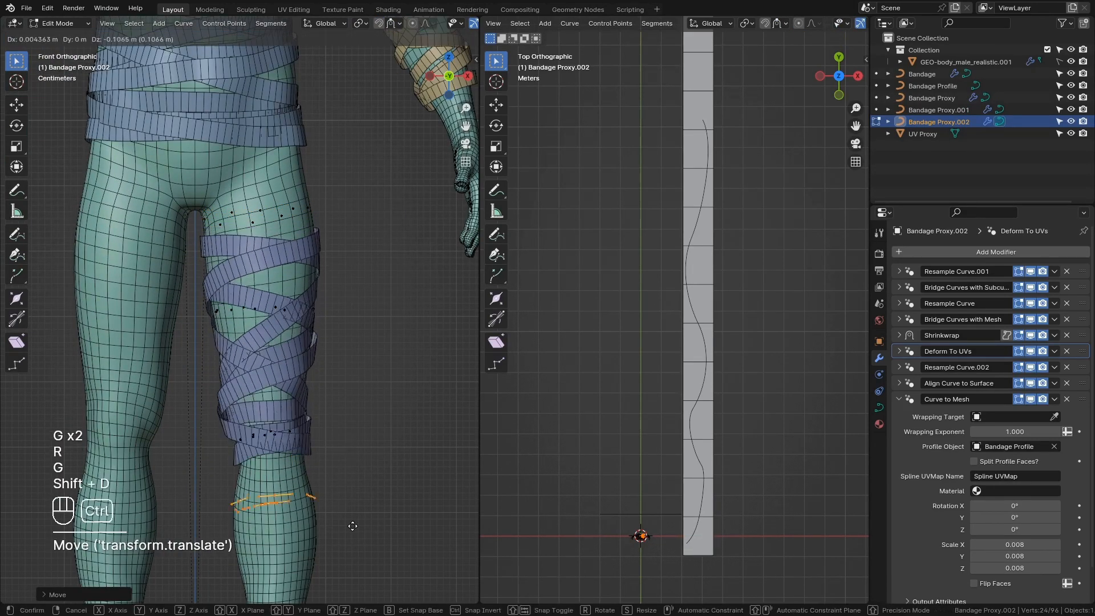
pyautogui.click(351, 436)
pyautogui.hotkey('shift', 'd')
pyautogui.scroll(-2, 366, 391)
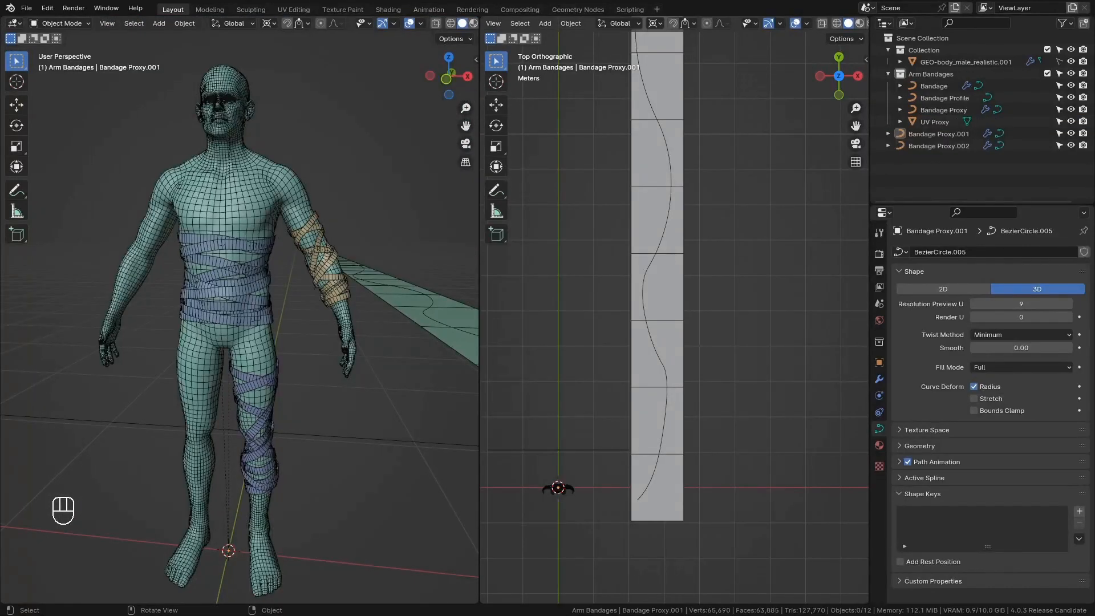
# Compare which objects the Deform To UVs modifiers of the waist bandage and the arm bandage reference.
pyautogui.click(344, 284)
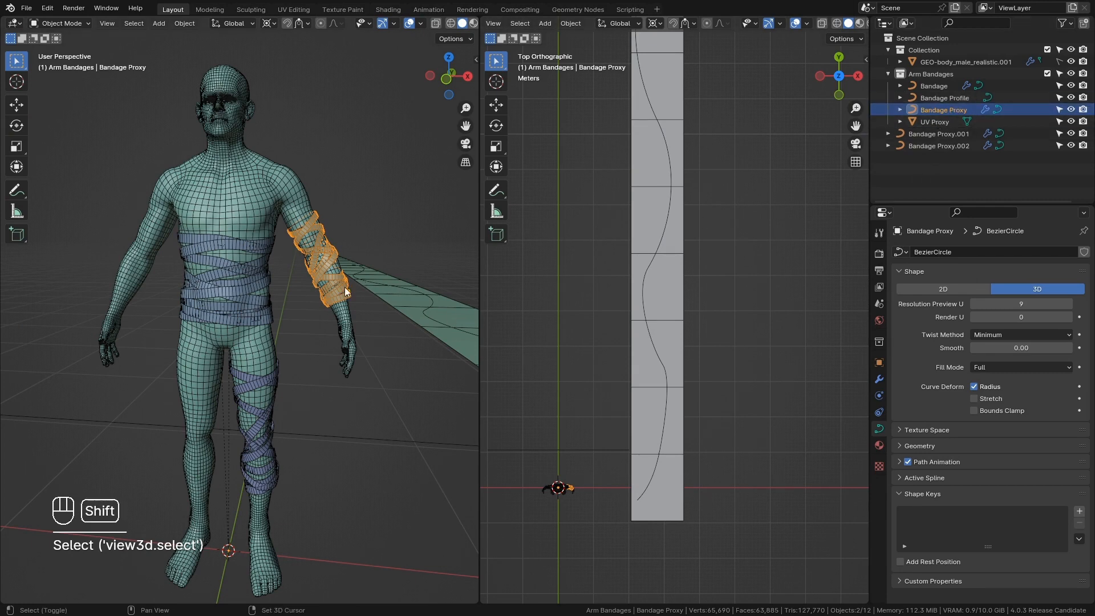
pyautogui.moveTo(344, 286); pyautogui.dragTo(276, 303, button='middle')
pyautogui.scroll(2, 276, 302)
pyautogui.keyDown('shift'); pyautogui.moveTo(262, 342); pyautogui.dragTo(297, 367, button='middle'); pyautogui.keyUp('shift')
pyautogui.scroll(1, 296, 368)
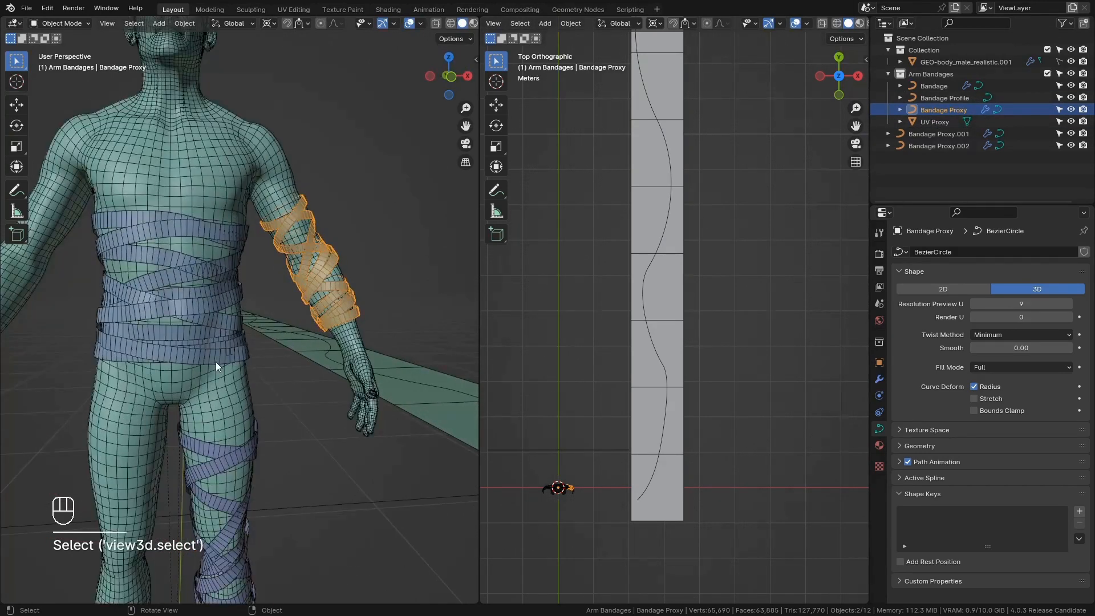
pyautogui.click(217, 364)
pyautogui.click(878, 379)
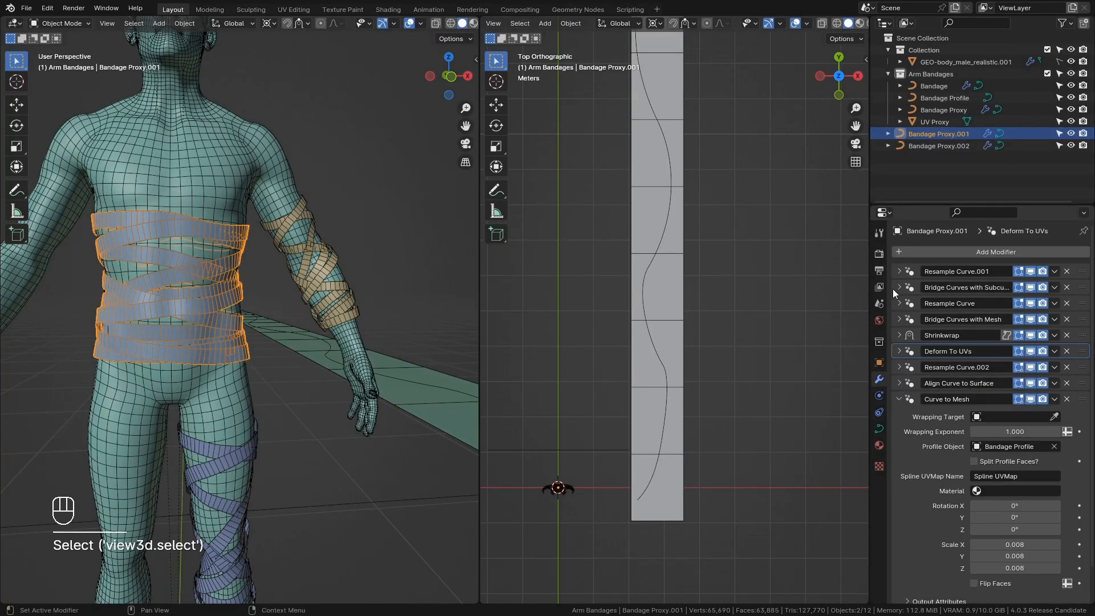
pyautogui.click(898, 365)
pyautogui.click(900, 365)
pyautogui.click(900, 353)
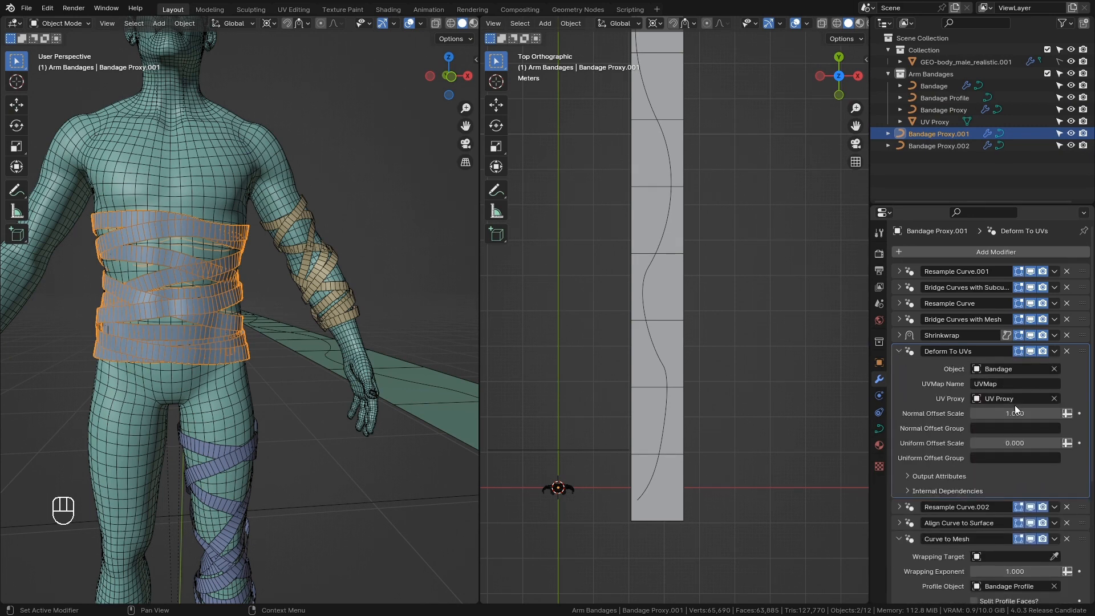
pyautogui.click(901, 352)
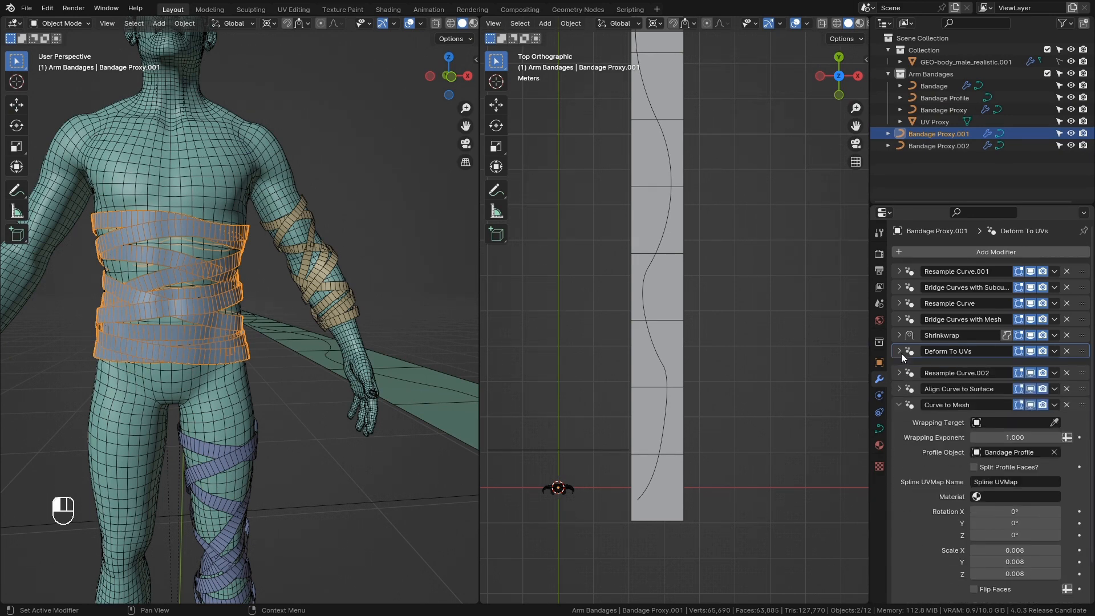
pyautogui.click(316, 287)
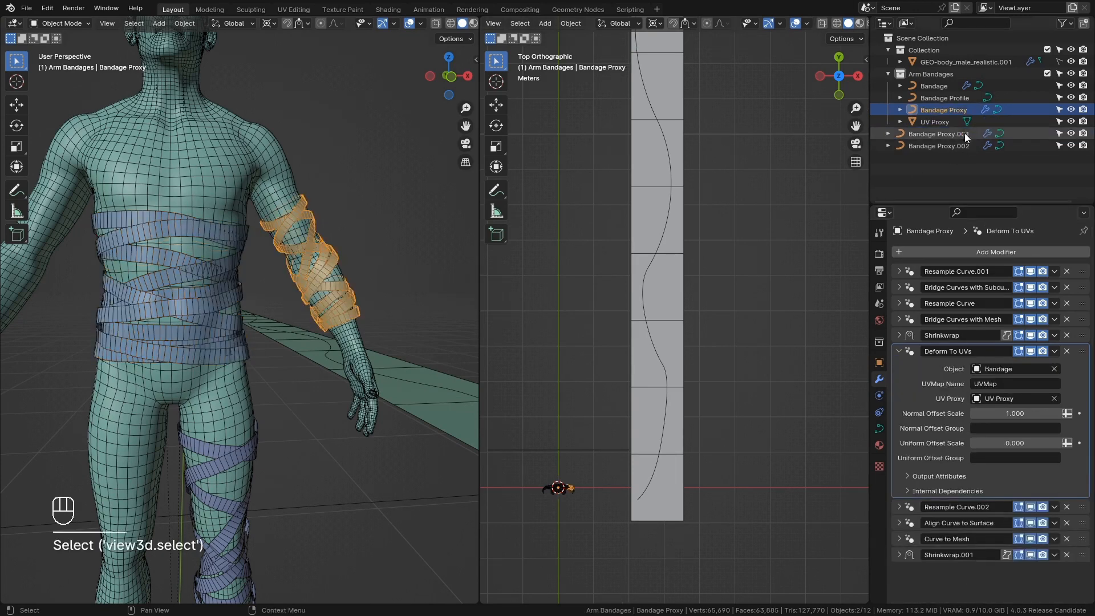
# Duplicate the whole Arm Bandages collection.
pyautogui.click(936, 75)
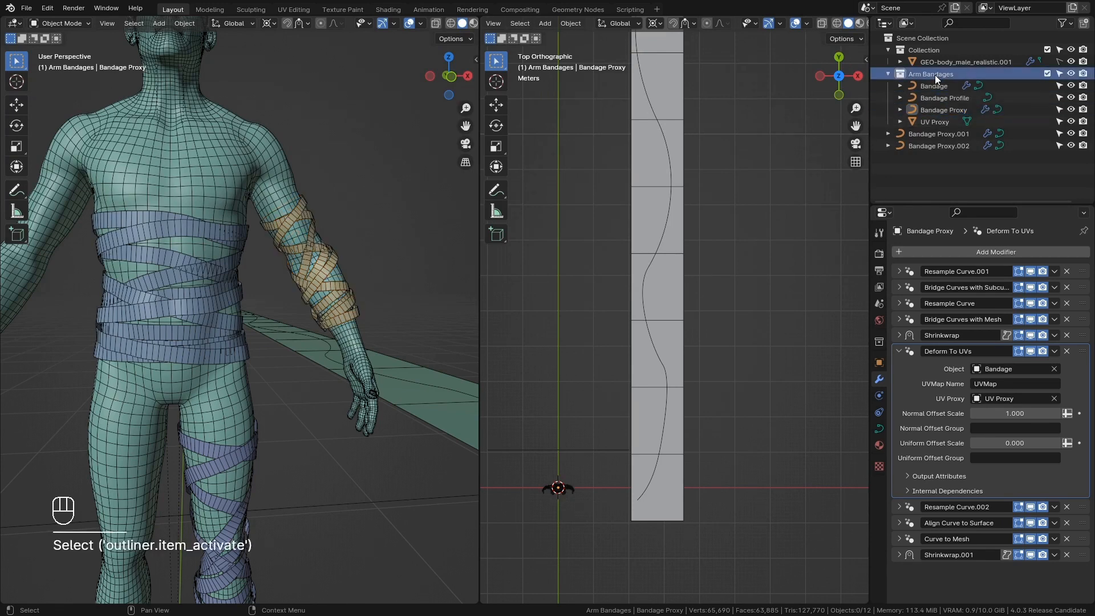
pyautogui.rightClick(935, 74)
pyautogui.click(928, 75)
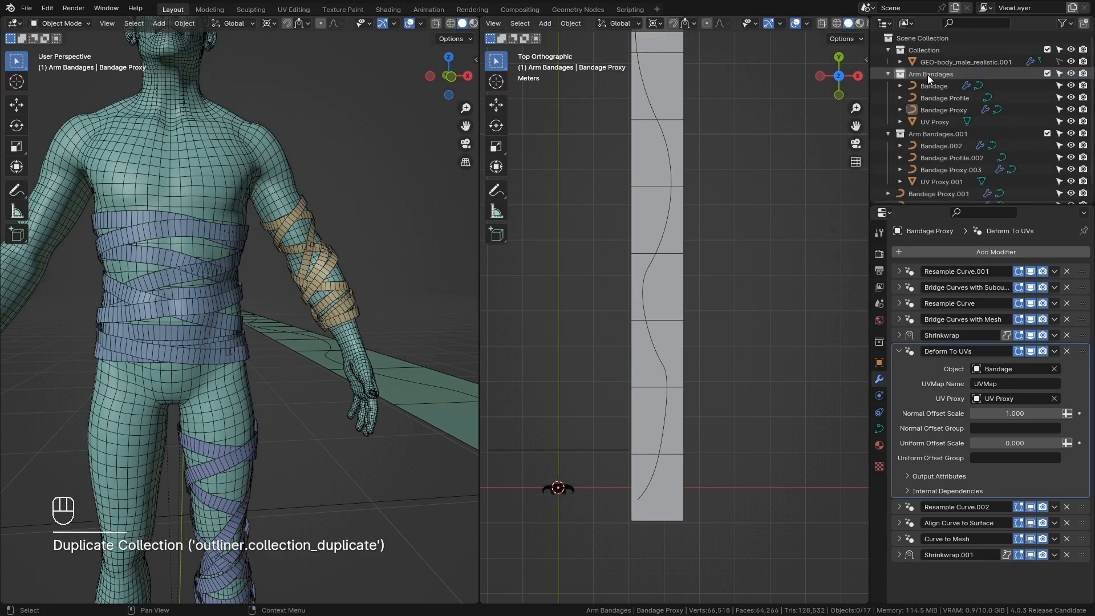
# Inspect the duplicated collection's objects, and compare Bandage Proxy.003's modifier references and curve data with the original proxy.
pyautogui.click(949, 146)
pyautogui.click(949, 157)
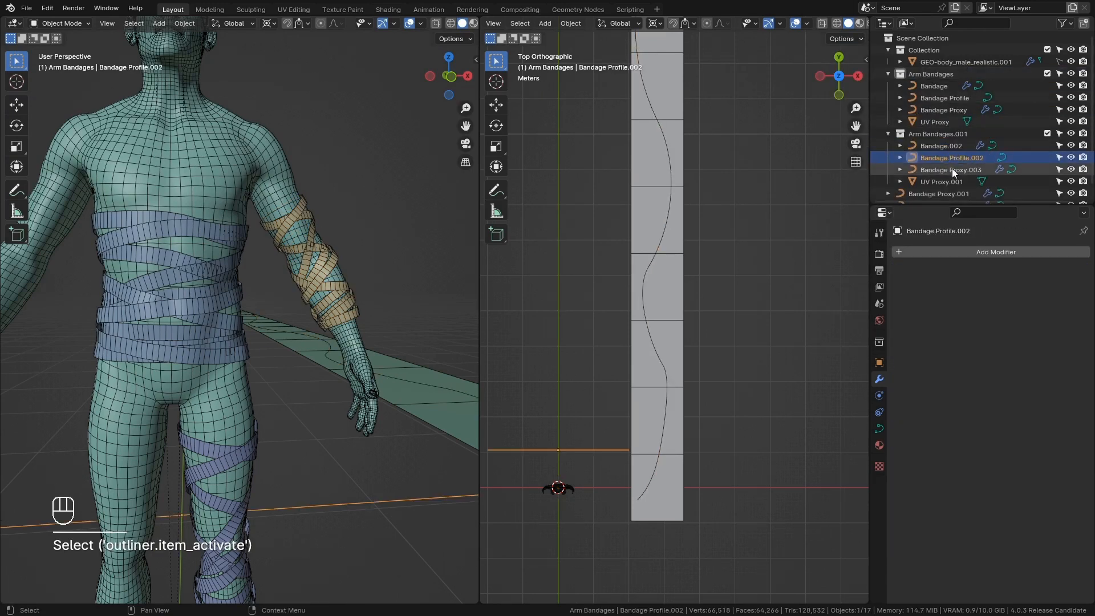
pyautogui.click(952, 181)
pyautogui.click(947, 169)
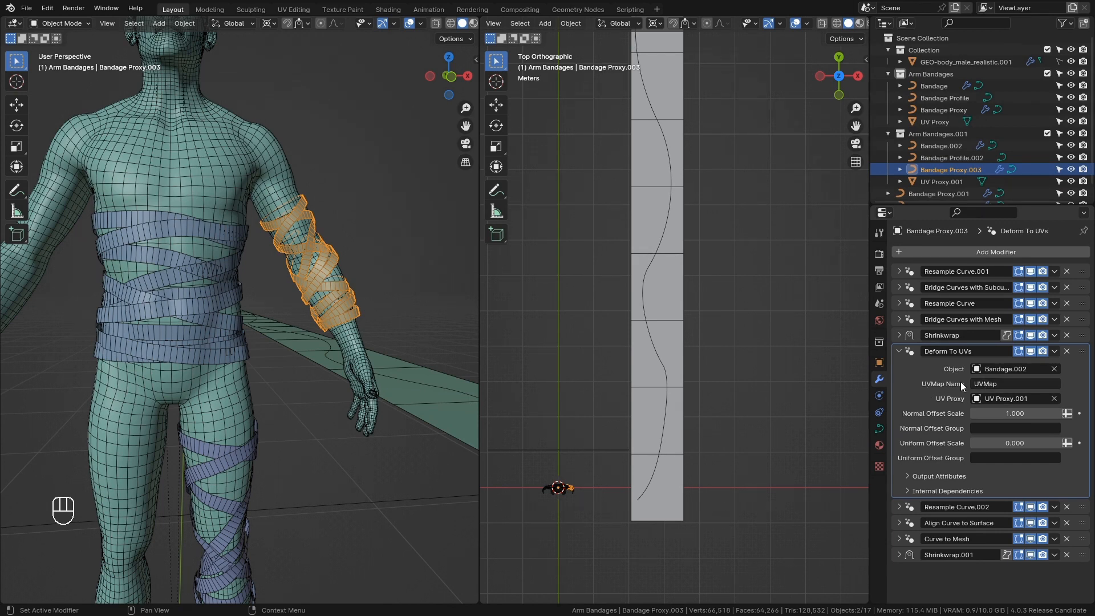
pyautogui.click(879, 429)
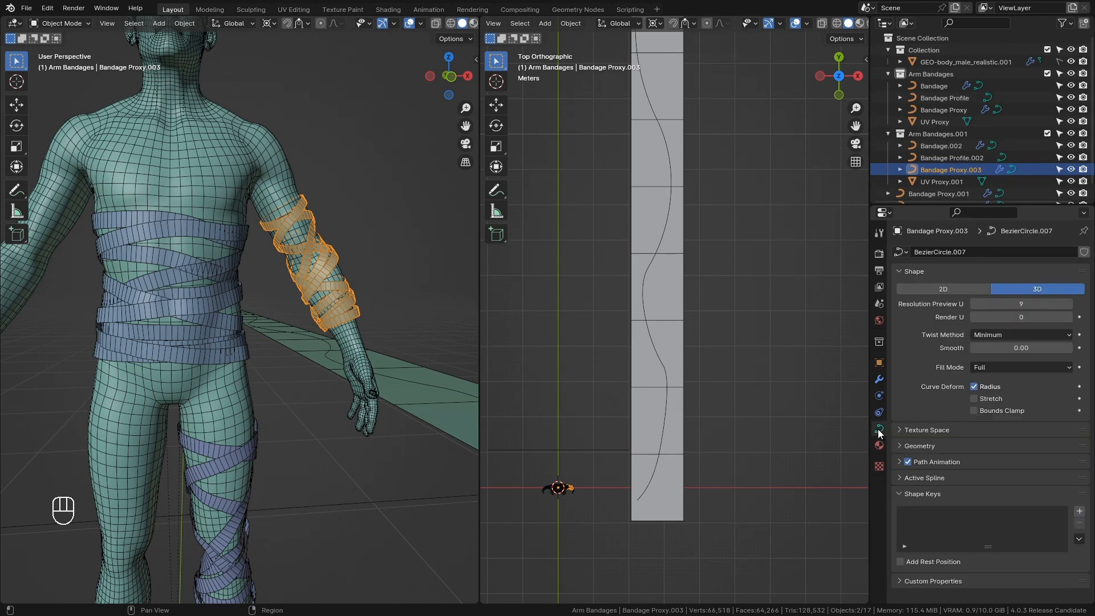
pyautogui.click(961, 110)
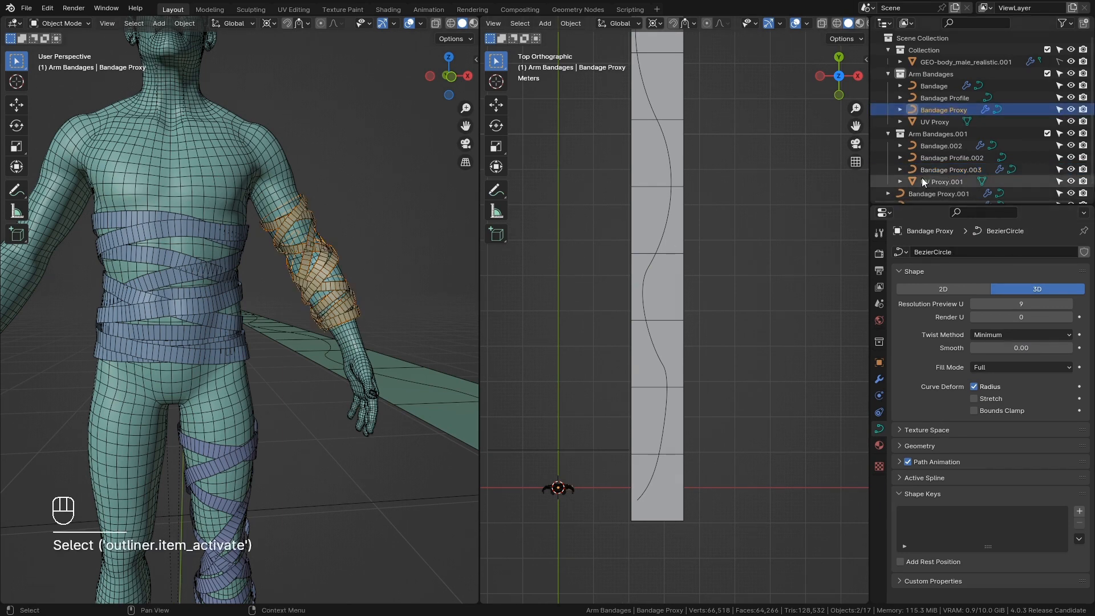
pyautogui.click(942, 167)
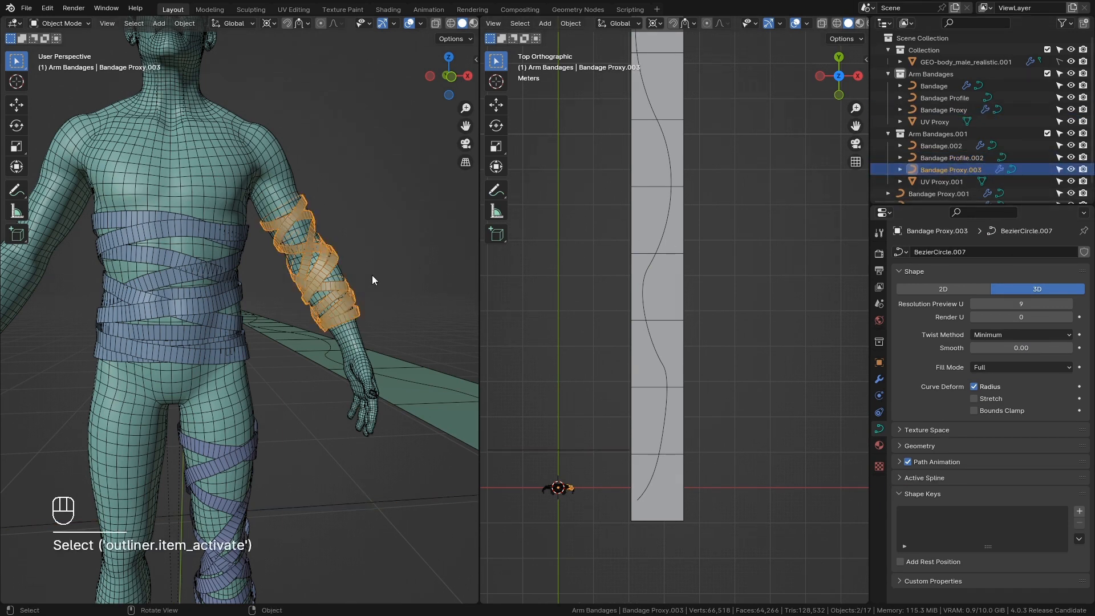
# Mirror all guide loops of Bandage Proxy.003 onto the opposite arm by scaling them by -1 along X in edit mode.
pyautogui.moveTo(376, 241); pyautogui.dragTo(365, 260, button='middle')
pyautogui.scroll(-1, 365, 261)
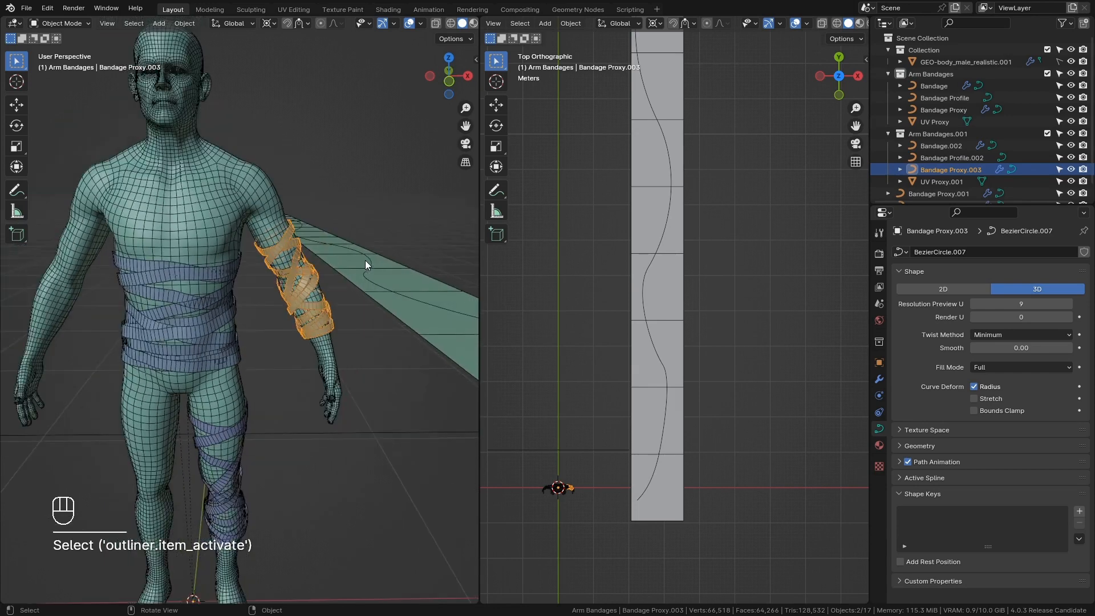
pyautogui.press('KP_1')
pyautogui.press('Tab')
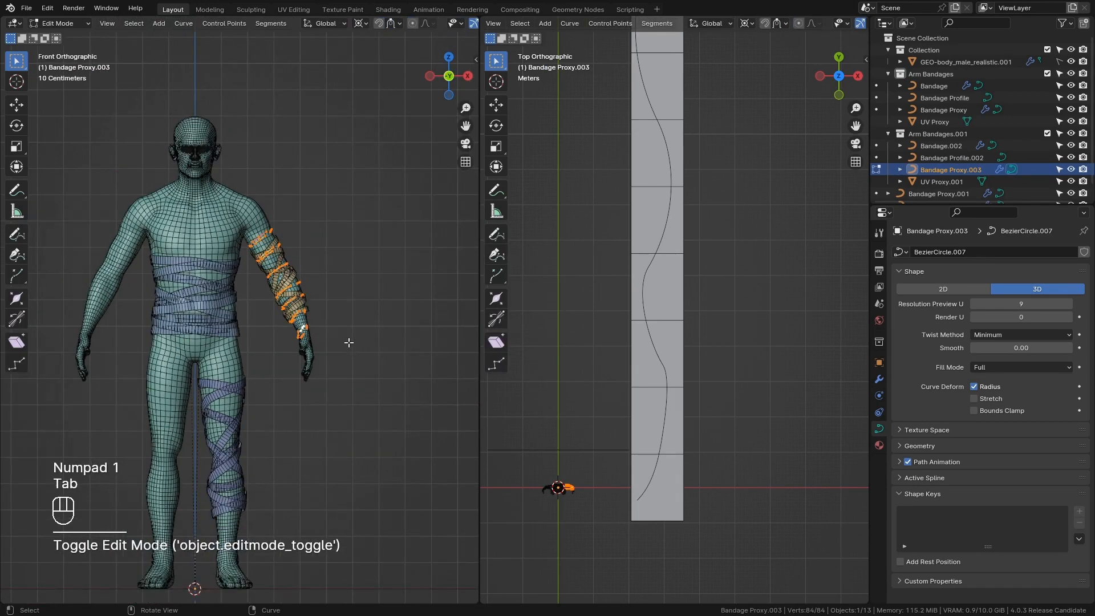
pyautogui.press('s')
pyautogui.press('x')
pyautogui.press('KP_Subtract')
pyautogui.press('KP_1')
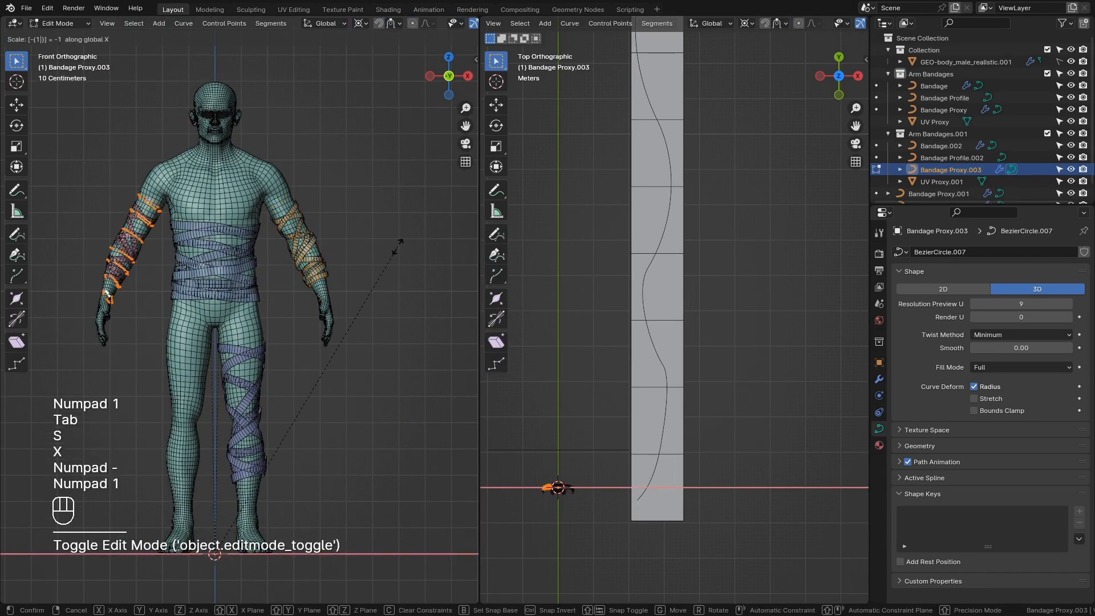
pyautogui.press('KP_Enter')
pyautogui.scroll(3, 397, 246)
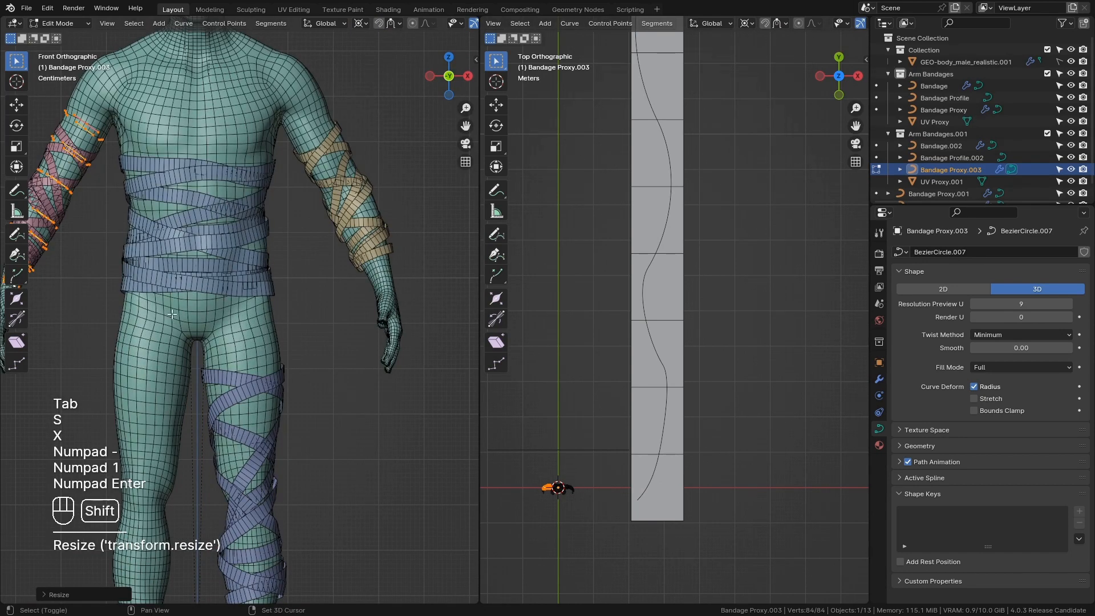
pyautogui.scroll(2, 276, 290)
pyautogui.keyDown('shift'); pyautogui.moveTo(172, 314); pyautogui.dragTo(303, 409, button='middle'); pyautogui.keyUp('shift')
pyautogui.scroll(1, 306, 402)
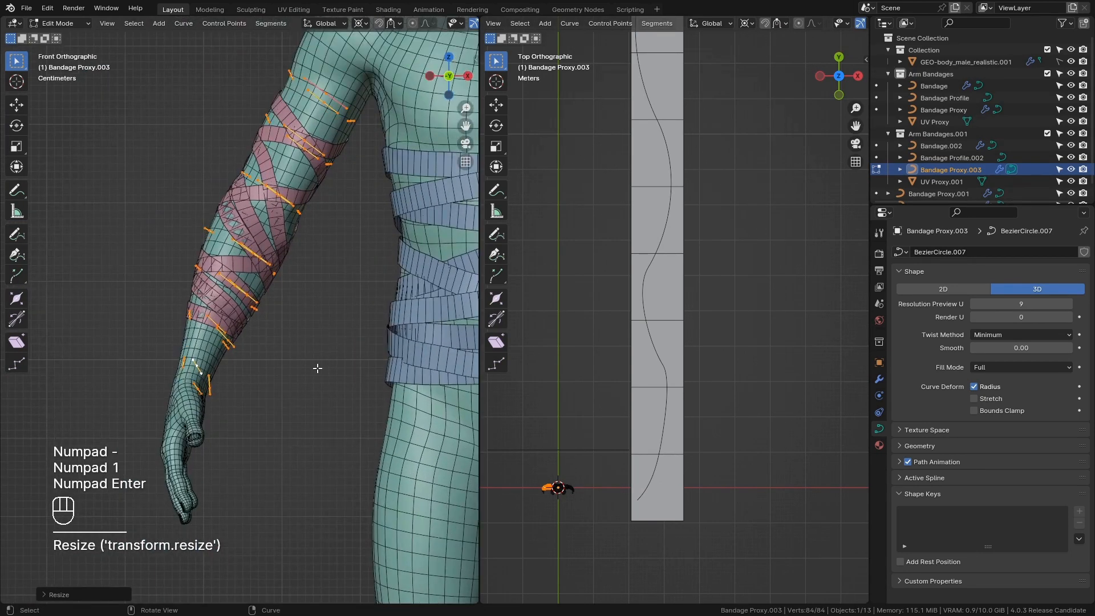
pyautogui.press('g')
pyautogui.click(399, 383)
pyautogui.press('Tab')
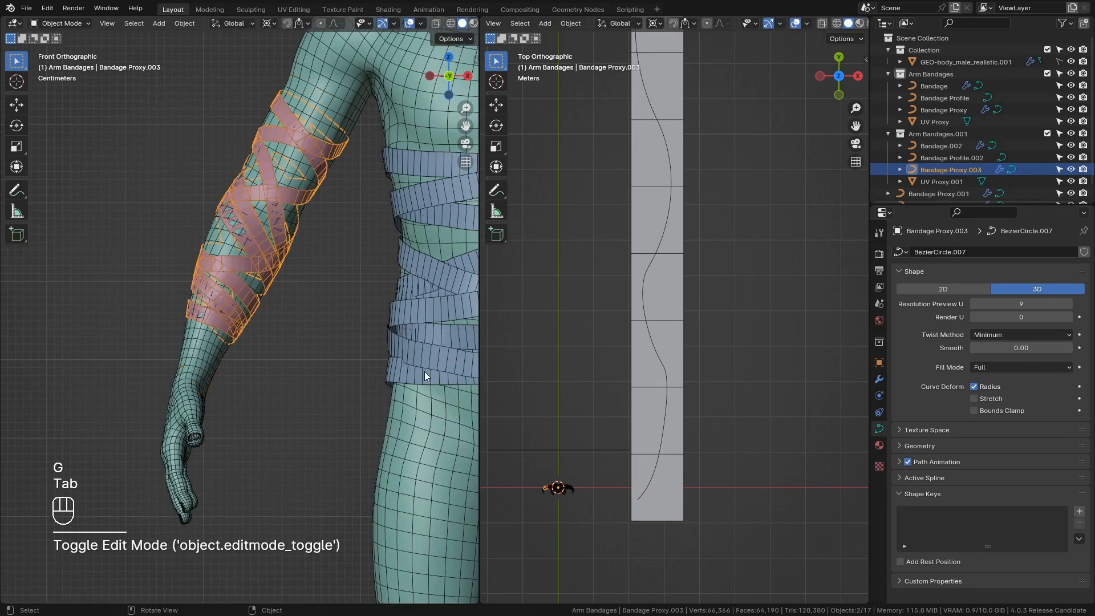
# Toggle the Flip Faces option in the mirrored arm bandage's Bridge Curves with Mesh modifier.
pyautogui.click(879, 379)
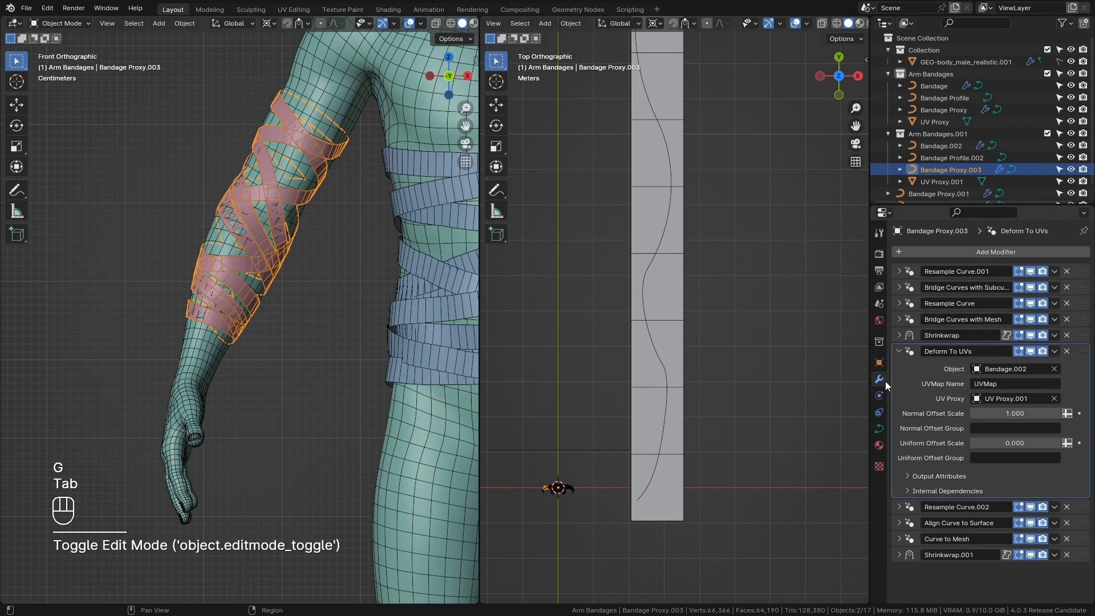
pyautogui.click(898, 352)
pyautogui.click(900, 319)
pyautogui.click(973, 396)
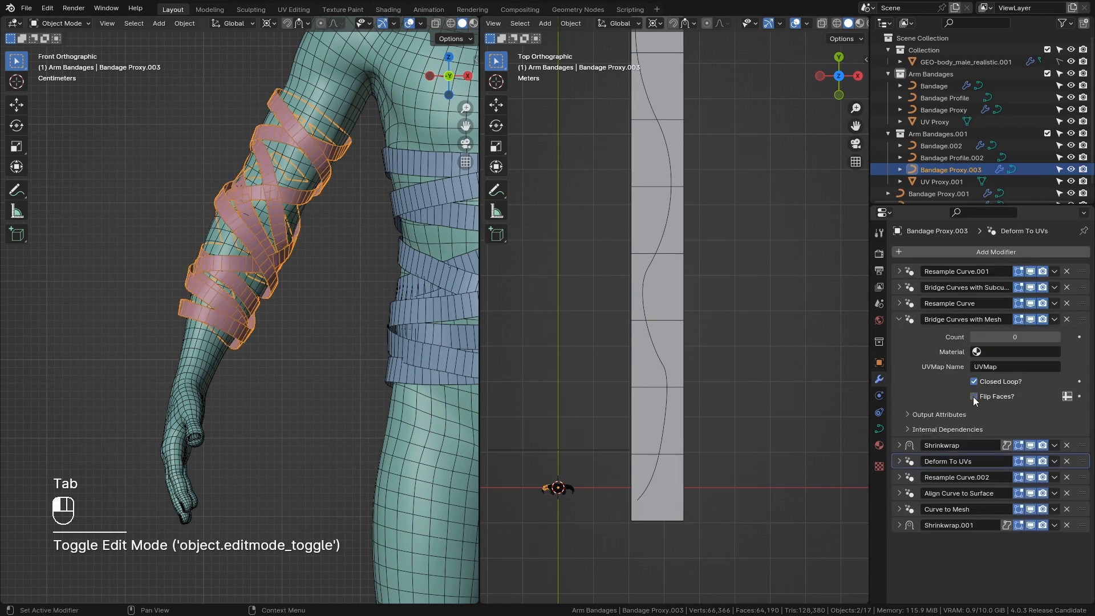
pyautogui.moveTo(394, 322); pyautogui.dragTo(332, 347, button='middle')
# Move Bandage.002, Bandage Profile.002 and UV Proxy.001 together along X, clear of the original UV strip.
pyautogui.click(953, 160)
pyautogui.keyDown('ctrl'); pyautogui.click(952, 147); pyautogui.keyUp('ctrl')
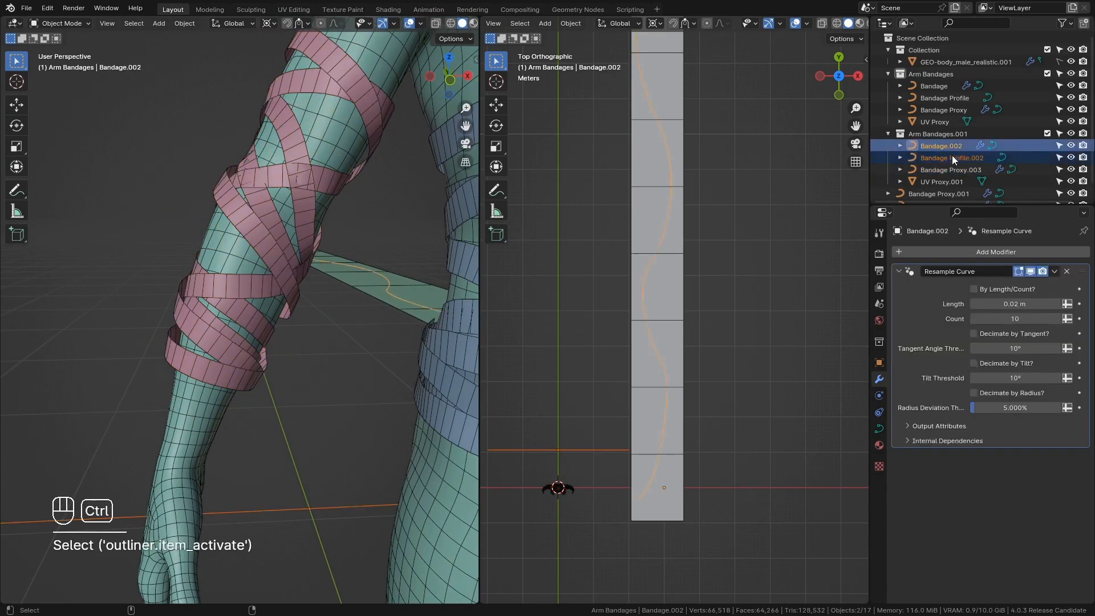
pyautogui.keyDown('ctrl'); pyautogui.click(951, 181); pyautogui.keyUp('ctrl')
pyautogui.scroll(-3, 669, 368)
pyautogui.press('g')
pyautogui.press('x')
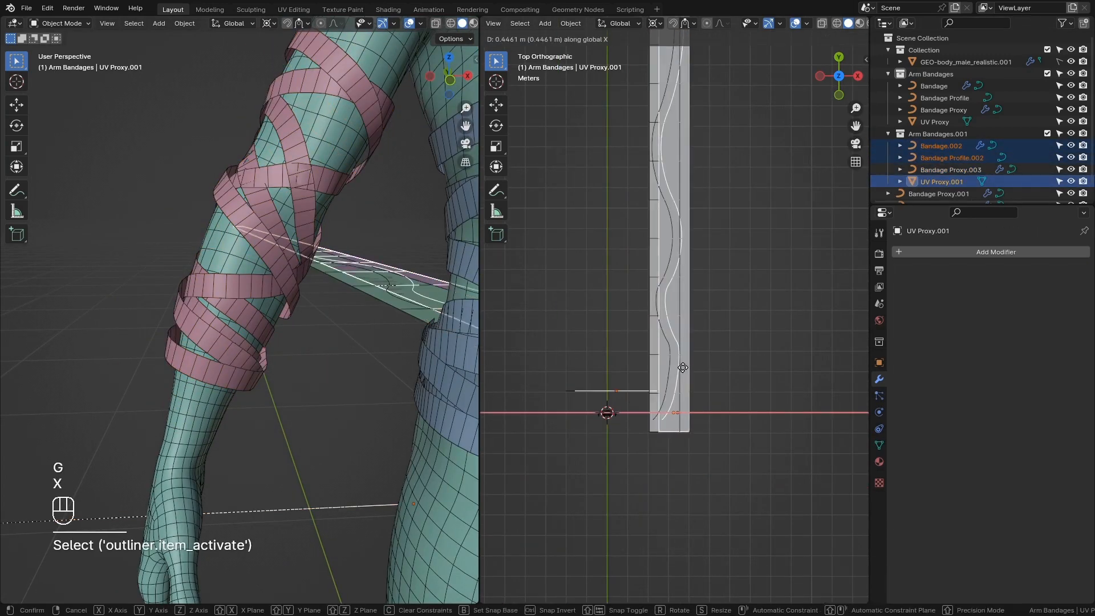
pyautogui.click(723, 370)
# Enter edit mode on the duplicated curve Bandage.002 and select a control point midway along its wave.
pyautogui.click(695, 385)
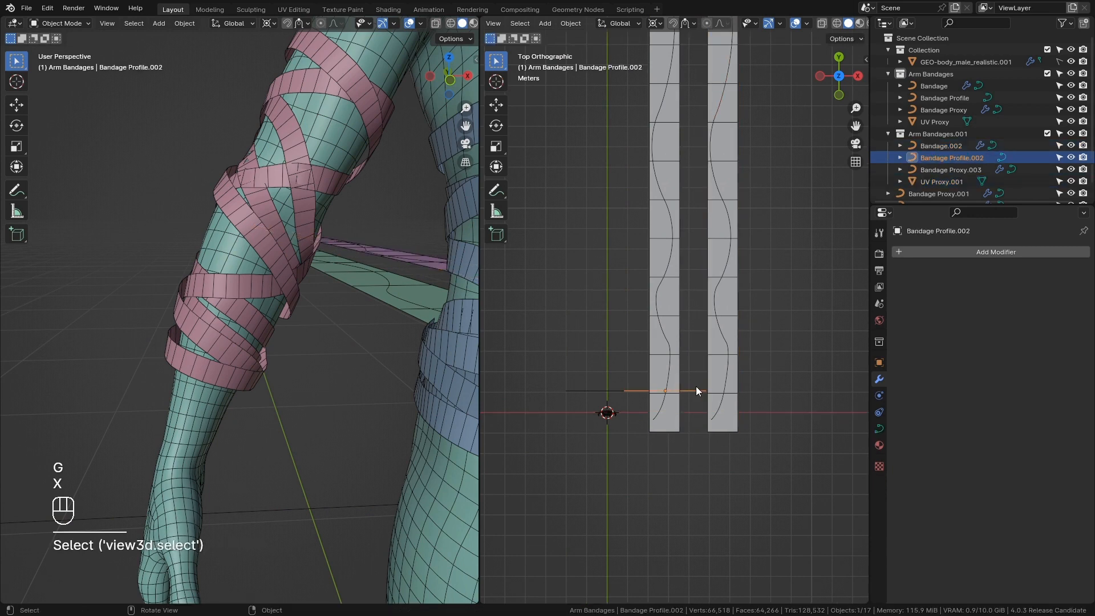
pyautogui.click(728, 367)
pyautogui.press('Tab')
pyautogui.scroll(2, 724, 346)
pyautogui.click(735, 278)
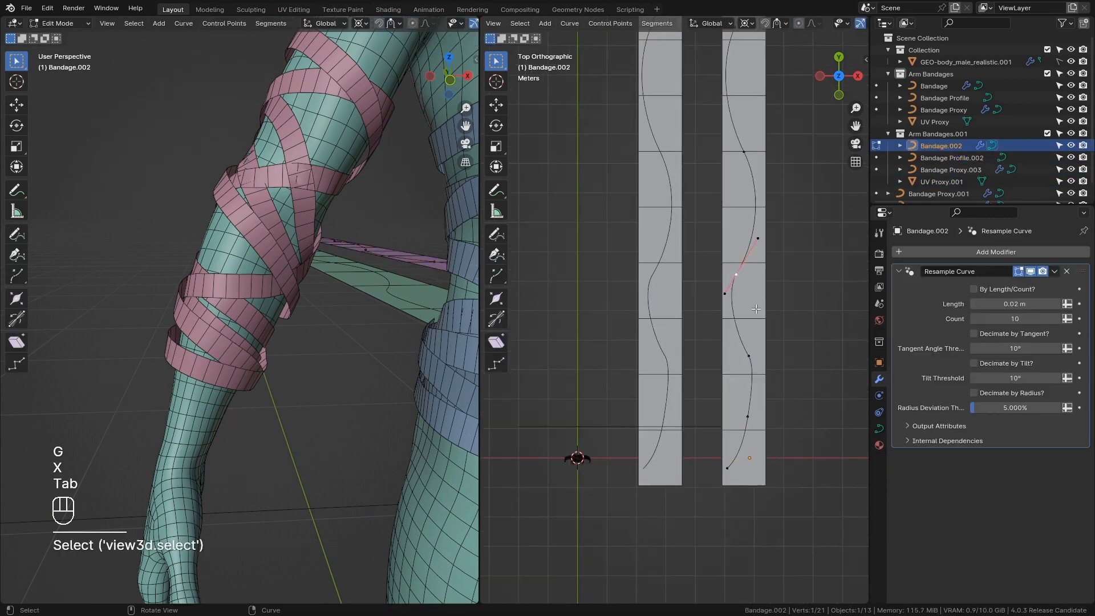
pyautogui.keyDown('shift'); pyautogui.moveTo(736, 280); pyautogui.dragTo(697, 300, button='middle'); pyautogui.keyUp('shift')
pyautogui.press('r')
pyautogui.click(329, 361)
pyautogui.hotkey('ctrl', 'z')
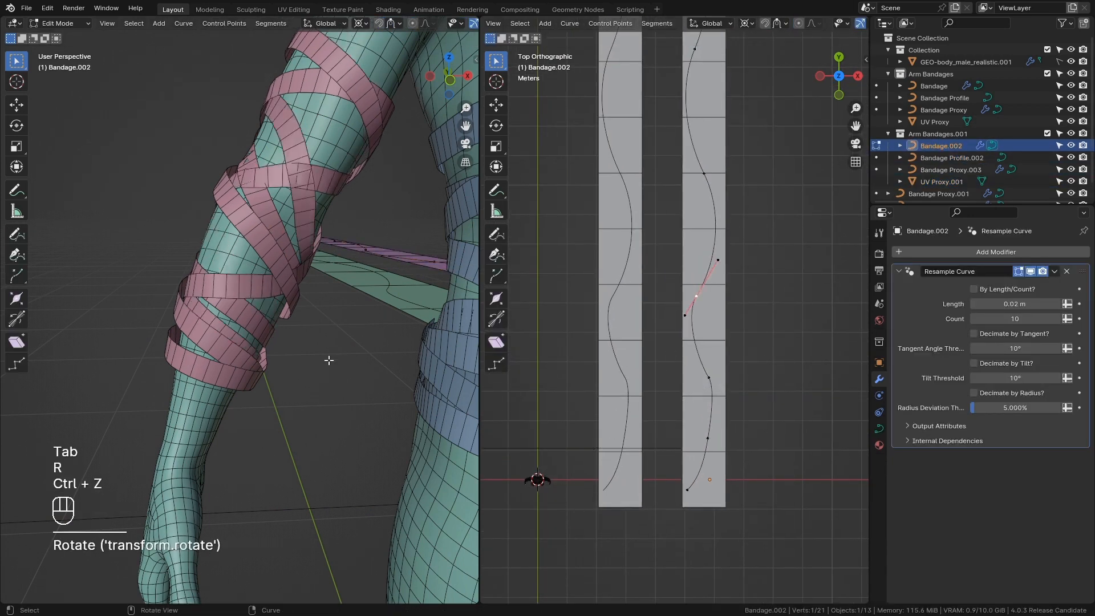
# Change the transform pivot in the top view, and rotate and move the selected curve point toward the UV strip's centre.
pyautogui.press('KP_1')
pyautogui.scroll(5, 269, 357)
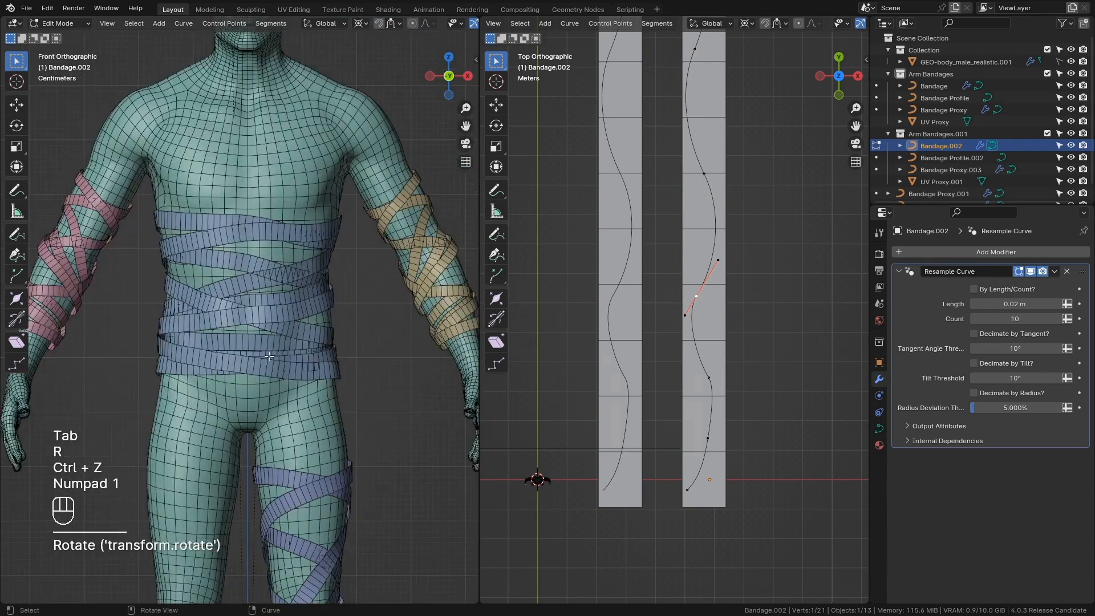
pyautogui.click(747, 23)
pyautogui.click(771, 90)
pyautogui.press('r')
pyautogui.click(780, 338)
pyautogui.press('g')
pyautogui.click(789, 339)
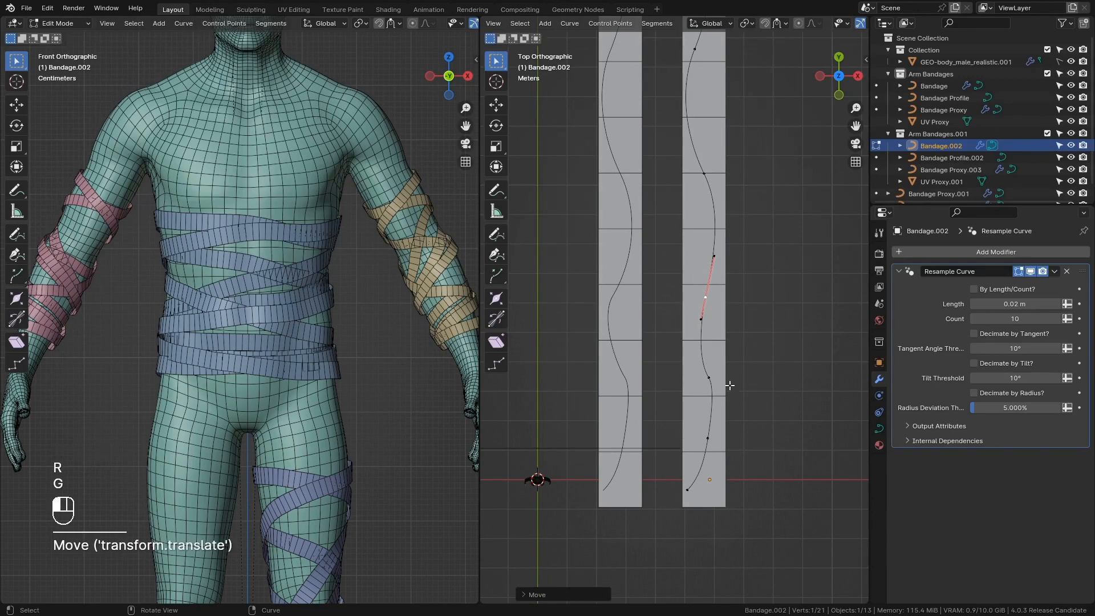
# Move and rotate the next lower control point of Bandage.002 outward, closer to the far edge of its strip.
pyautogui.click(730, 385)
pyautogui.press('g')
pyautogui.click(741, 387)
pyautogui.press('r')
pyautogui.click(760, 439)
pyautogui.press('g')
pyautogui.click(756, 417)
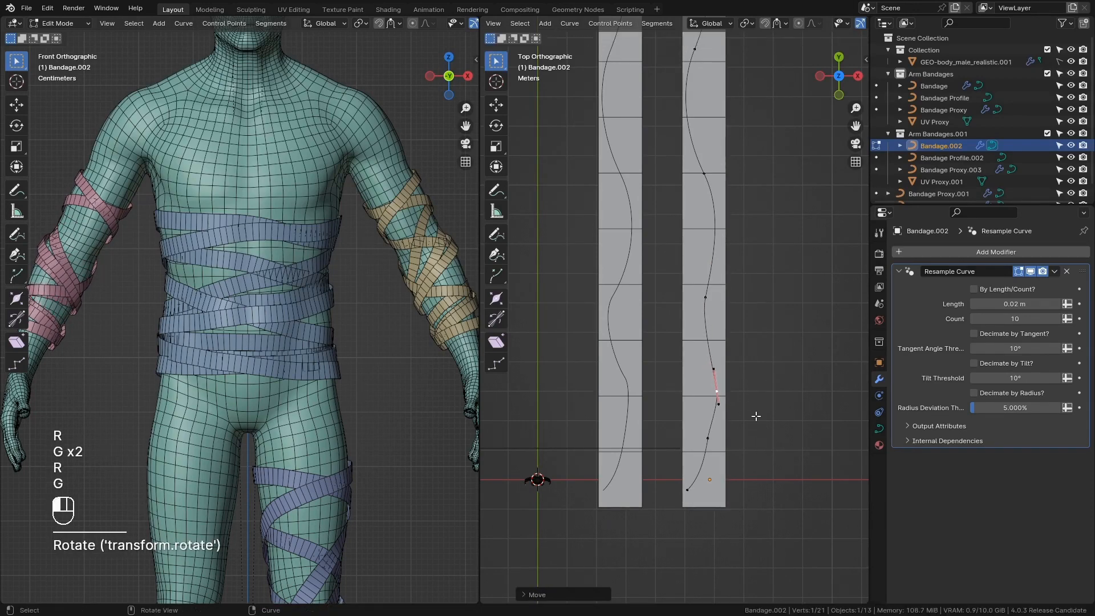
# Move the next control point farther up Bandage.002 toward the strip's inner edge and rotate its handles by about 30°.
pyautogui.keyDown('shift'); pyautogui.moveTo(714, 210); pyautogui.dragTo(770, 346, button='middle'); pyautogui.keyUp('shift')
pyautogui.click(769, 346)
pyautogui.press('g')
pyautogui.click(771, 350)
pyautogui.press('r')
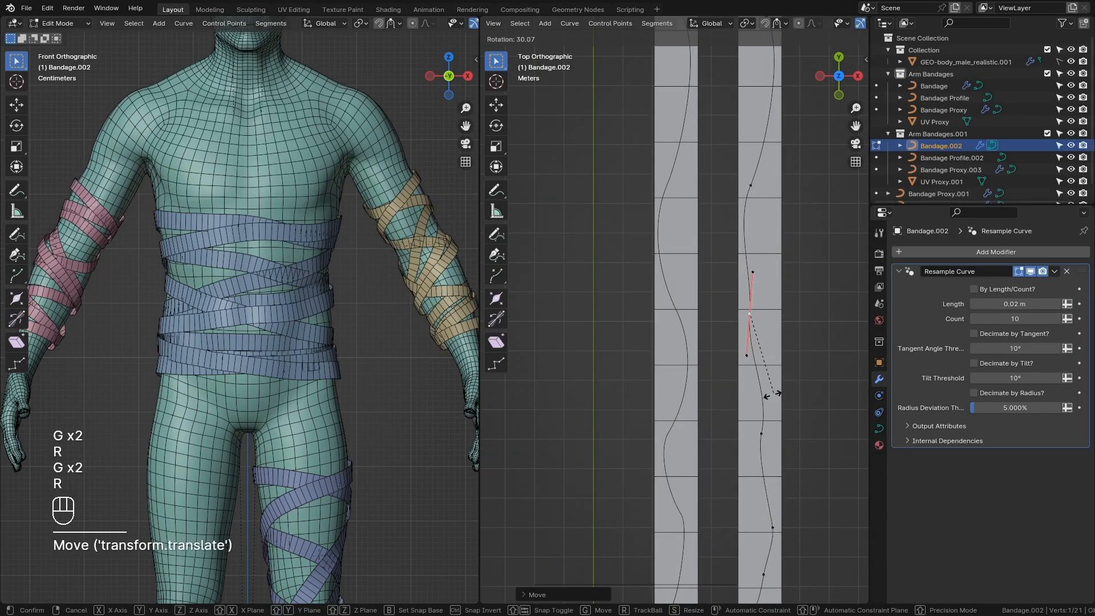
pyautogui.click(778, 392)
# Shift the following upper control point of Bandage.002 toward the strip's centre and rotate its handles by about -19°.
pyautogui.click(750, 185)
pyautogui.press('g')
pyautogui.click(757, 193)
pyautogui.press('r')
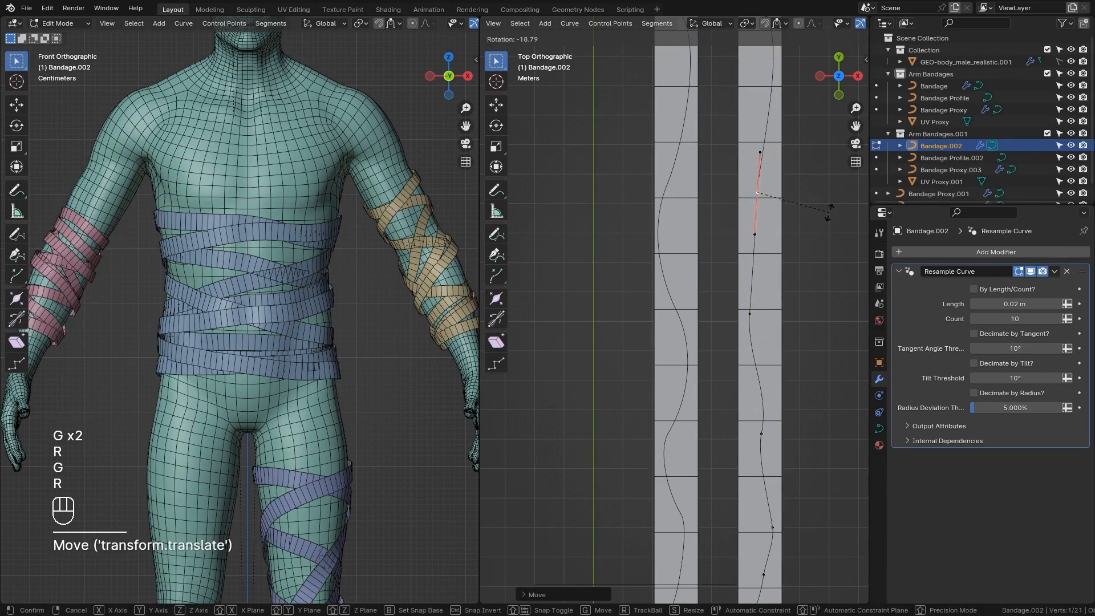
pyautogui.click(829, 211)
pyautogui.hotkey('alt', 's')
pyautogui.click(594, 374)
pyautogui.hotkey('ctrl', 'z')
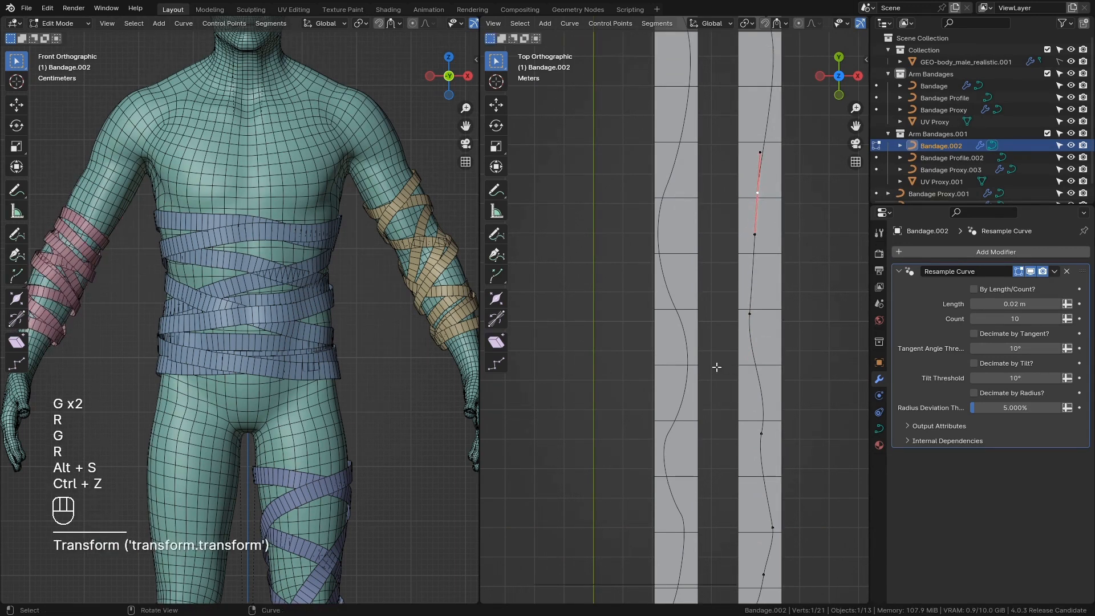
pyautogui.moveTo(717, 367); pyautogui.dragTo(727, 427, button='middle')
pyautogui.press('KP_1')
pyautogui.press('KP_7')
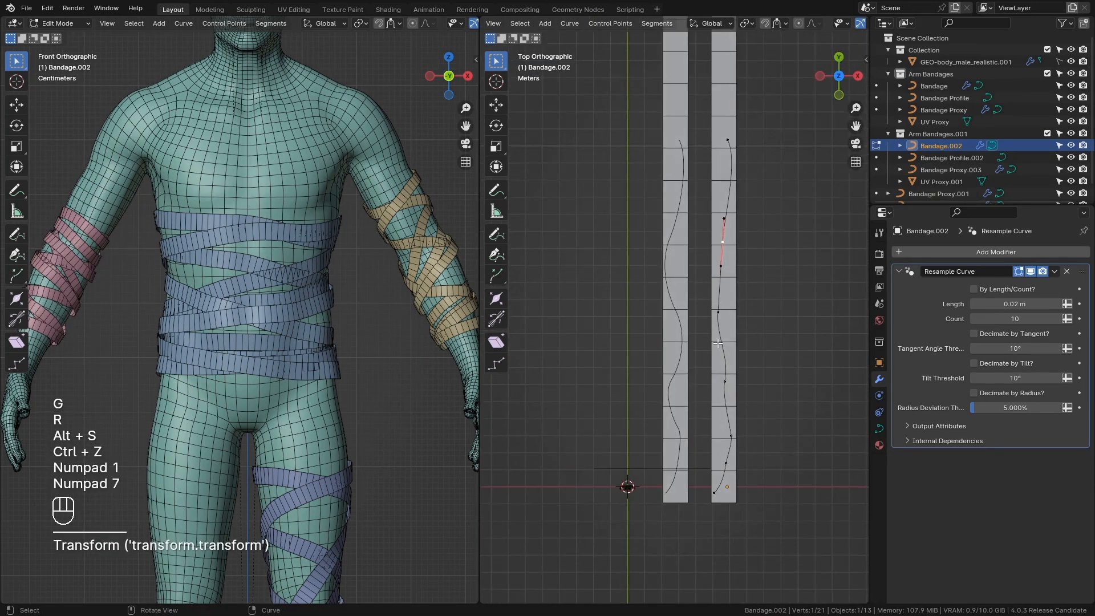
# Rotate the upper end control point of Bandage.002, adjust its radius and move it toward the strip's inner edge.
pyautogui.keyDown('shift'); pyautogui.moveTo(738, 324); pyautogui.dragTo(753, 359, button='middle'); pyautogui.keyUp('shift')
pyautogui.click(742, 248)
pyautogui.press('r')
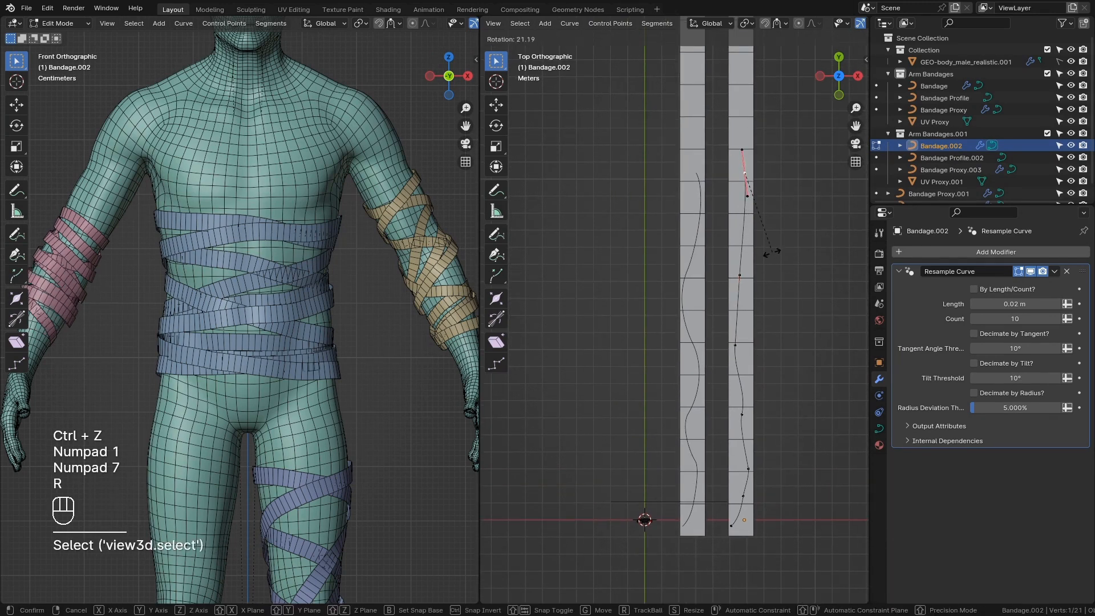
pyautogui.click(804, 244)
pyautogui.hotkey('alt', 's')
pyautogui.click(837, 258)
pyautogui.press('g')
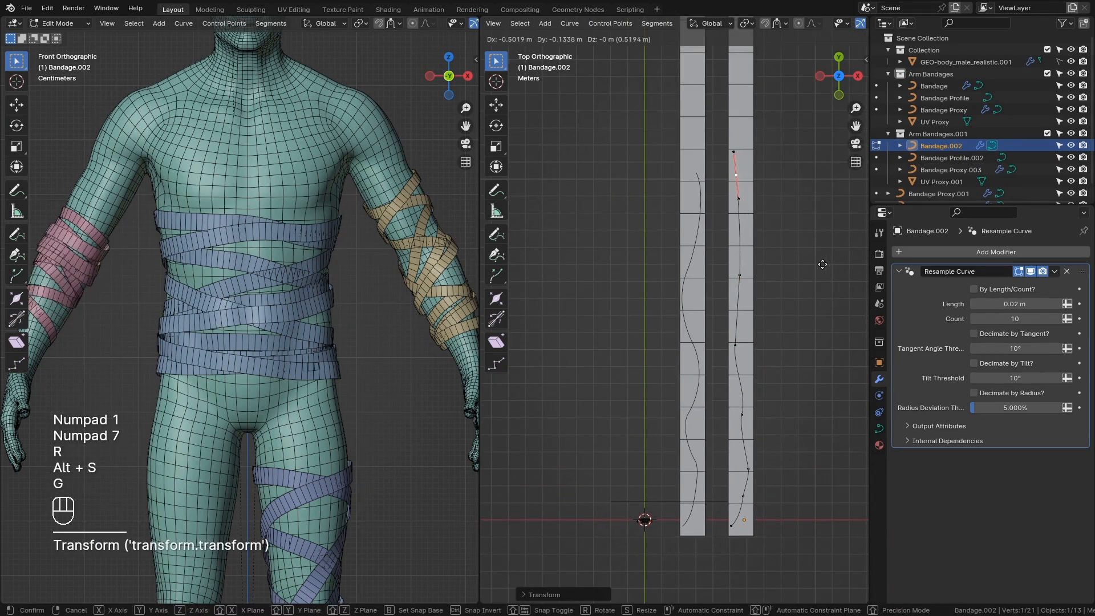
pyautogui.click(806, 257)
# Move the next control point below the end farther up and toward the strip's outer edge, and adjust its rotation and radius.
pyautogui.click(745, 245)
pyautogui.press('g')
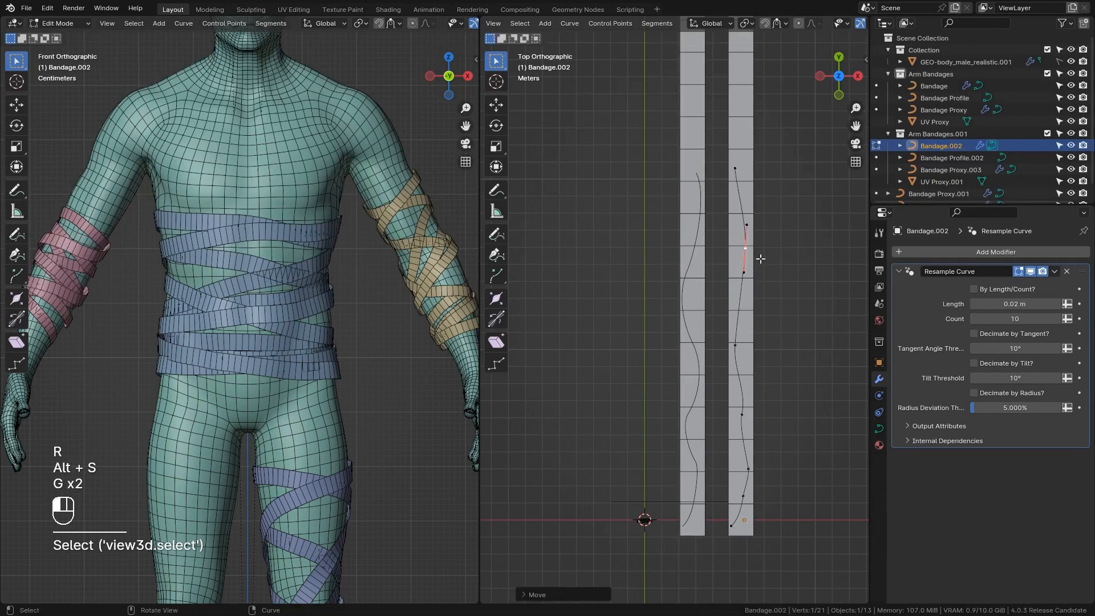
pyautogui.click(786, 262)
pyautogui.press('r')
pyautogui.click(787, 258)
pyautogui.hotkey('alt', 's')
pyautogui.click(789, 266)
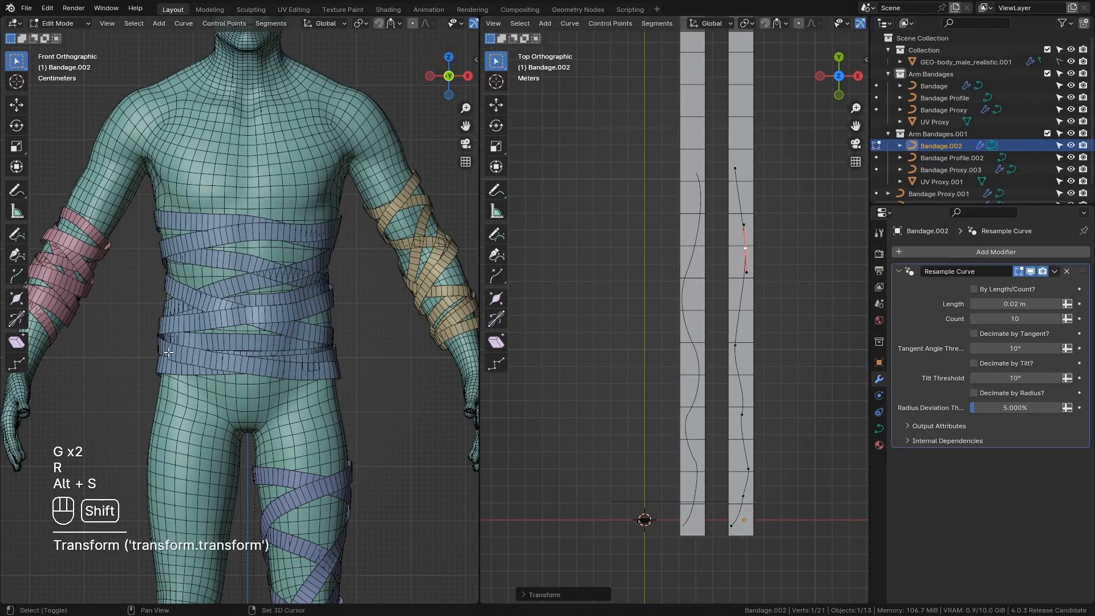
# Try moving the upper end point of Bandage.002 farther up its strip, and undo the move.
pyautogui.scroll(2, 169, 374)
pyautogui.keyDown('shift'); pyautogui.moveTo(106, 370); pyautogui.dragTo(235, 374, button='middle'); pyautogui.keyUp('shift')
pyautogui.keyDown('shift'); pyautogui.moveTo(739, 165); pyautogui.dragTo(747, 270, button='middle'); pyautogui.keyUp('shift')
pyautogui.click(747, 271)
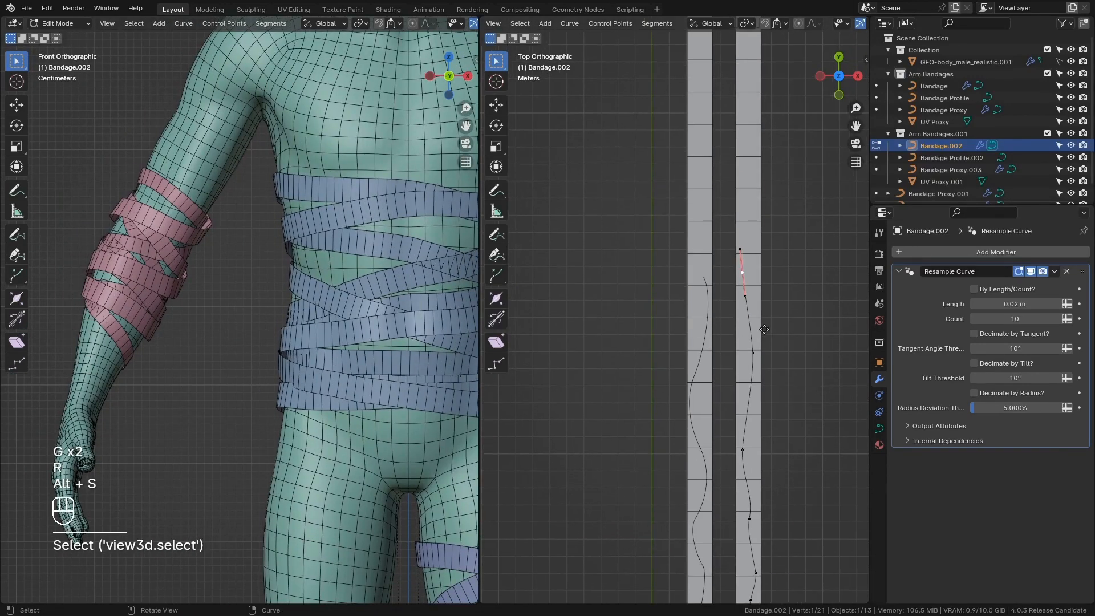
pyautogui.press('g')
pyautogui.hotkey('ctrl', 'z')
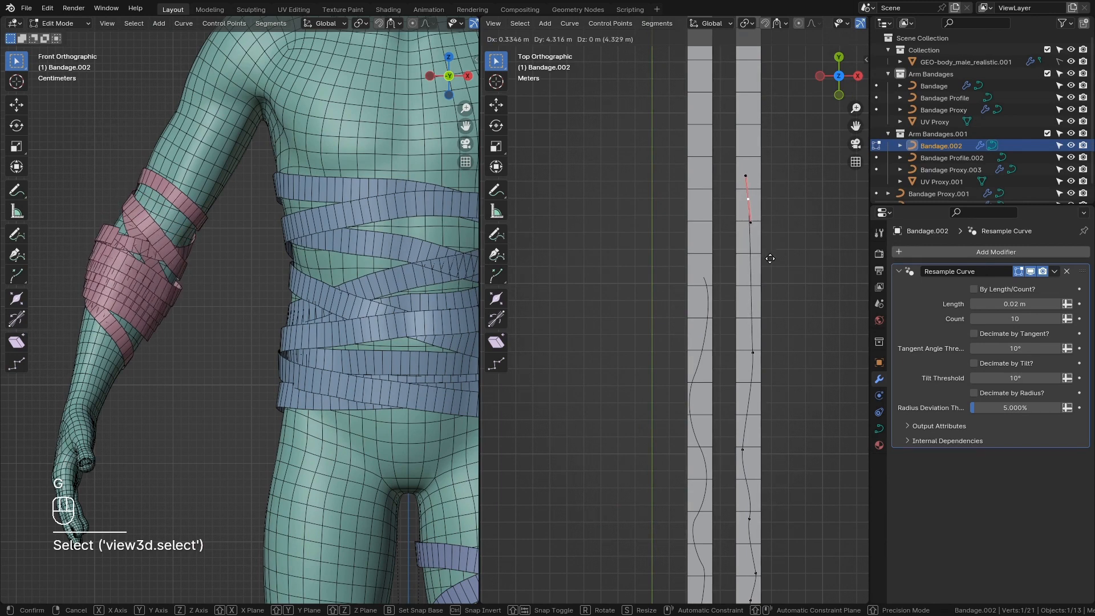
pyautogui.keyDown('ctrl'); pyautogui.click(731, 284); pyautogui.keyUp('ctrl')
# Leave Edit Mode, hide the viewport overlays and maximize the character view to examine the bandages from the back and front.
pyautogui.press('Tab')
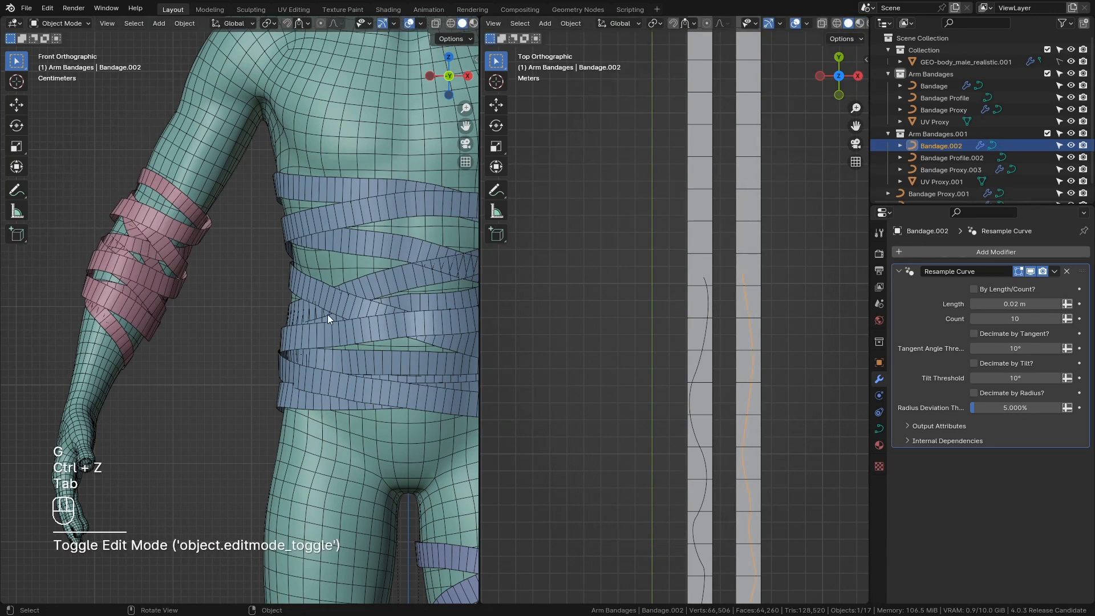
pyautogui.moveTo(327, 313); pyautogui.dragTo(388, 285, button='middle')
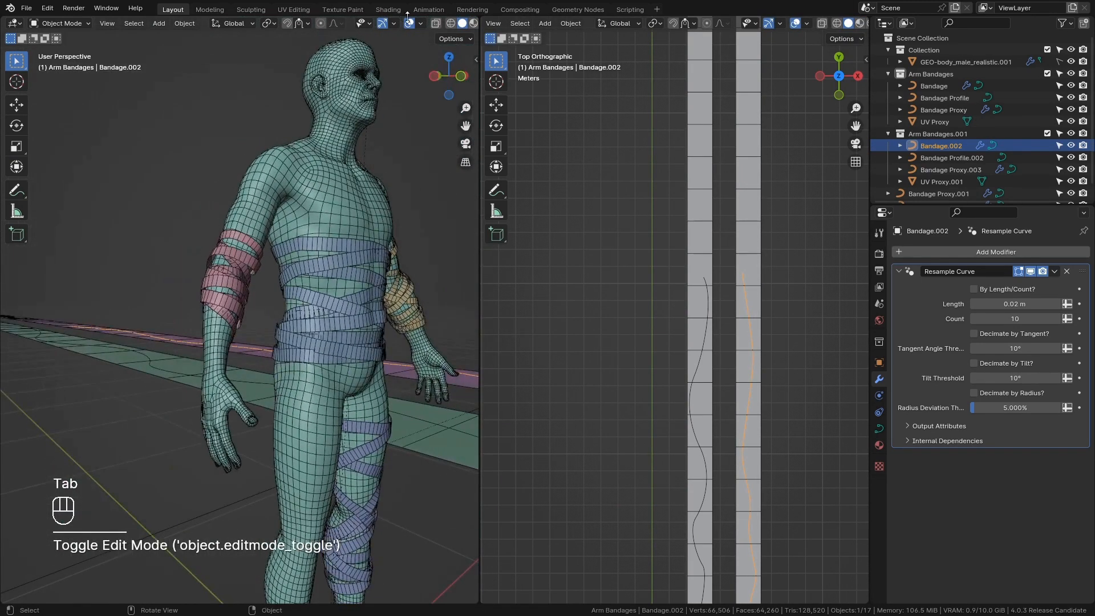
pyautogui.click(409, 23)
pyautogui.moveTo(312, 182); pyautogui.dragTo(422, 377, button='middle')
pyautogui.hotkey('ctrl', 'space')
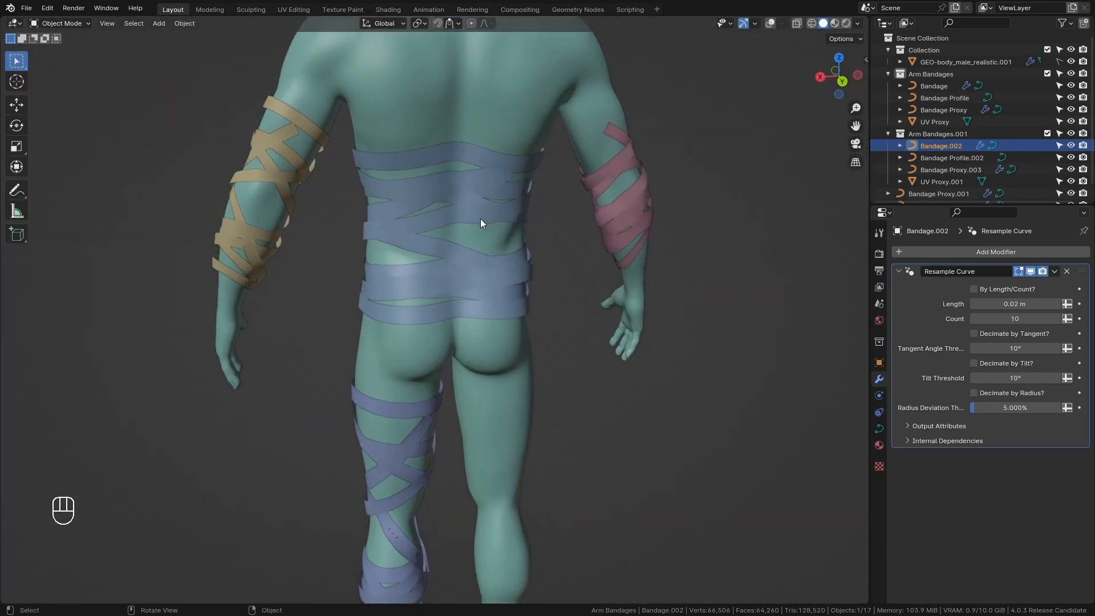
pyautogui.moveTo(351, 339); pyautogui.dragTo(466, 430, button='middle')
pyautogui.scroll(-1, 456, 352)
pyautogui.scroll(-1, 484, 386)
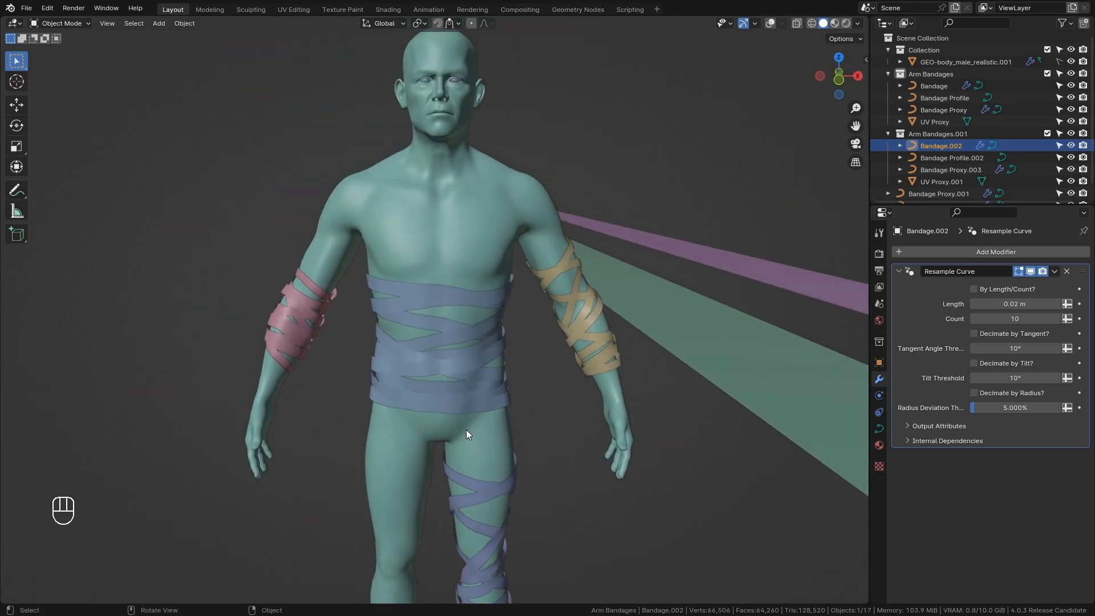